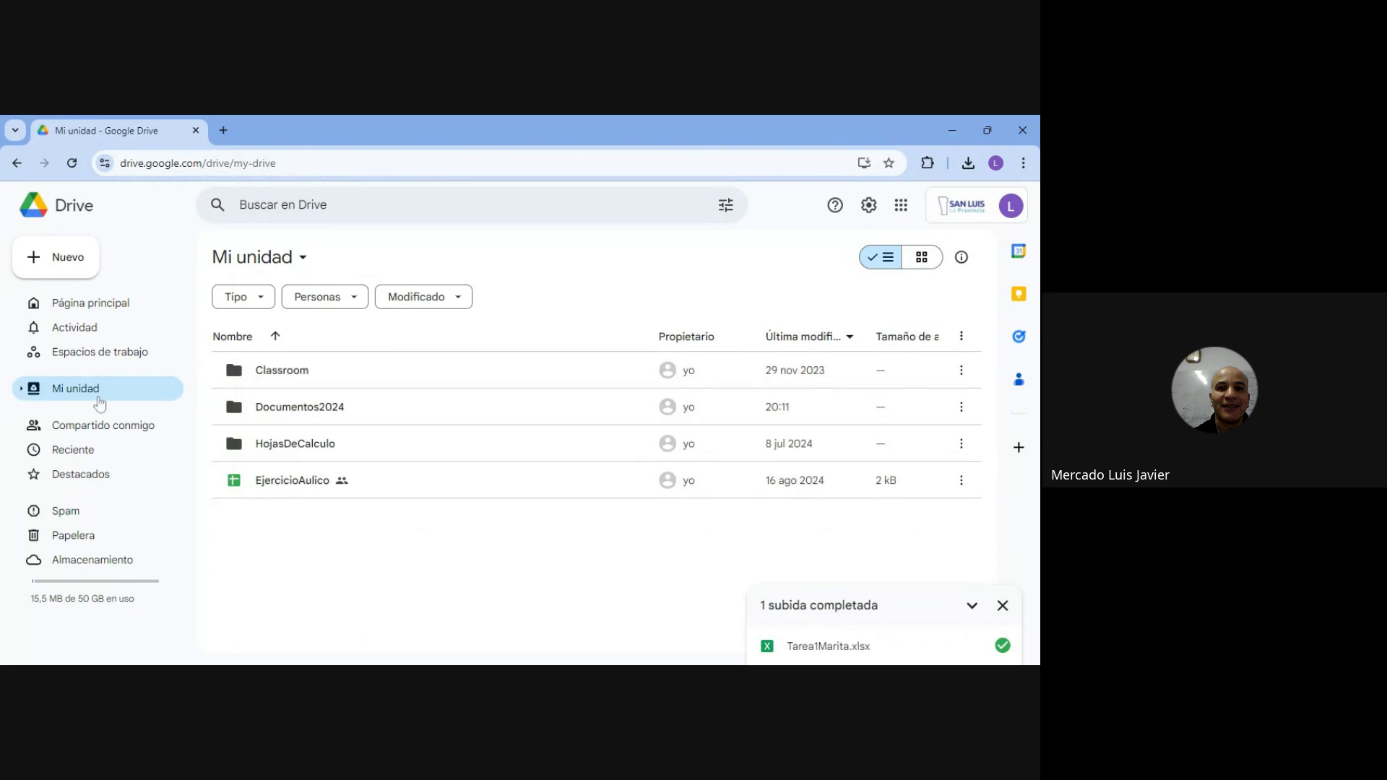
Open the HojasDeCalculo folder in My Drive and create a new blank Google spreadsheet in it.
double_click(290, 448)
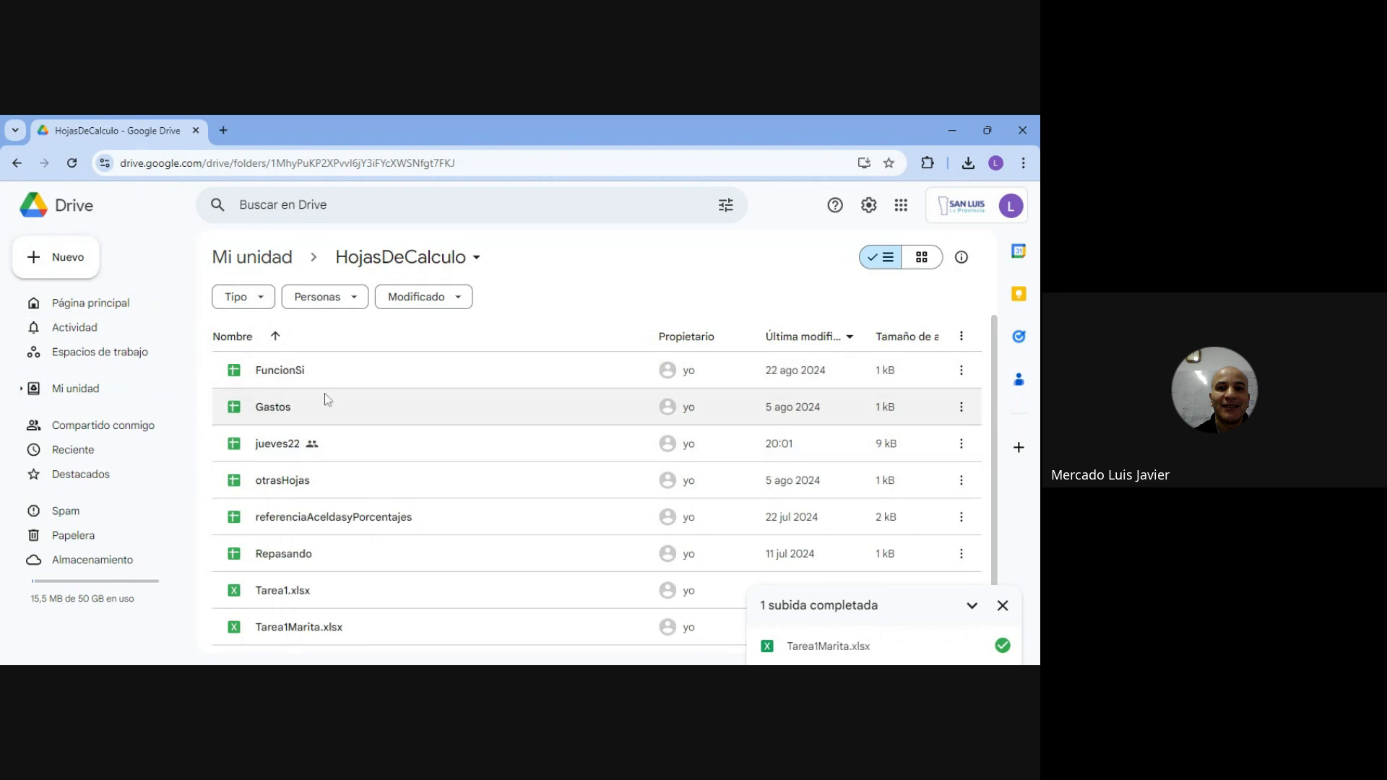
click(66, 263)
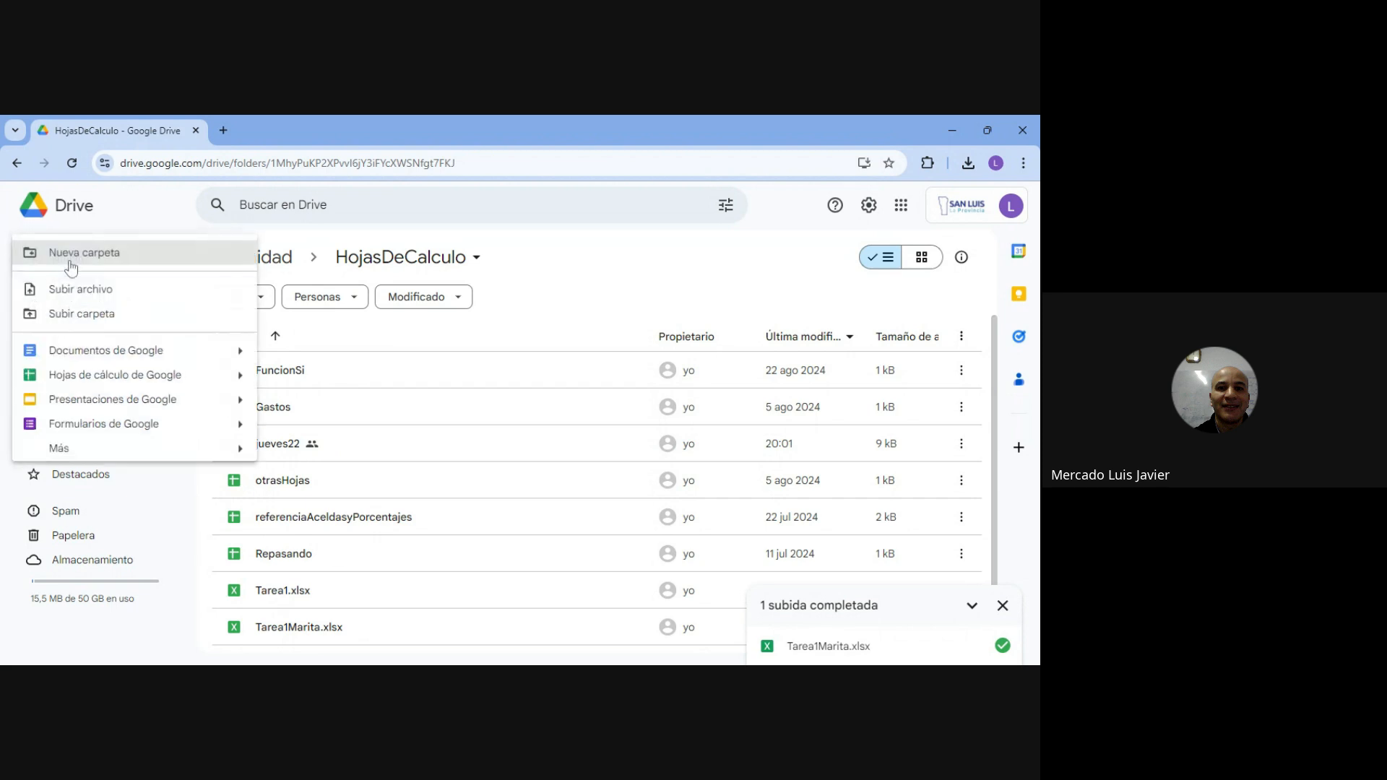
click(166, 374)
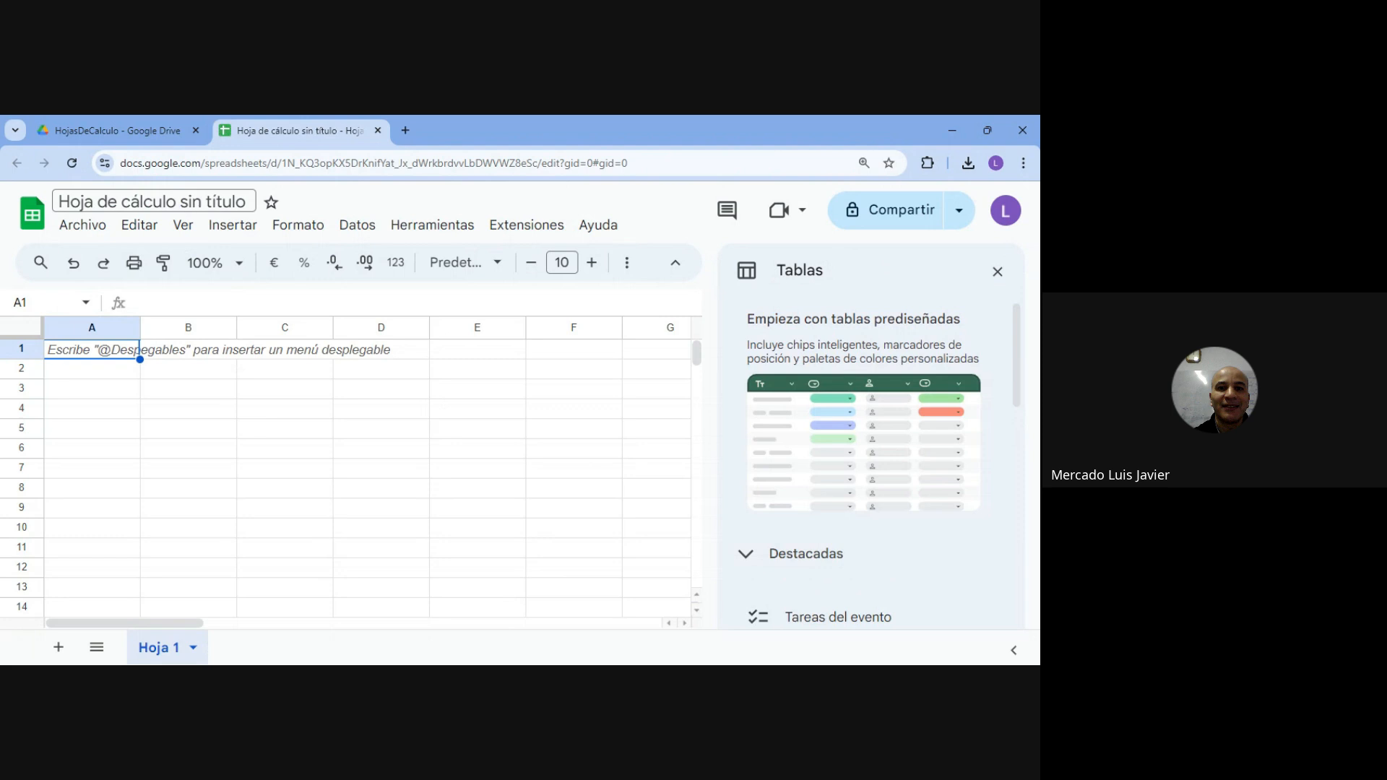
Rename the untitled spreadsheet as Viernes23.
click(153, 201)
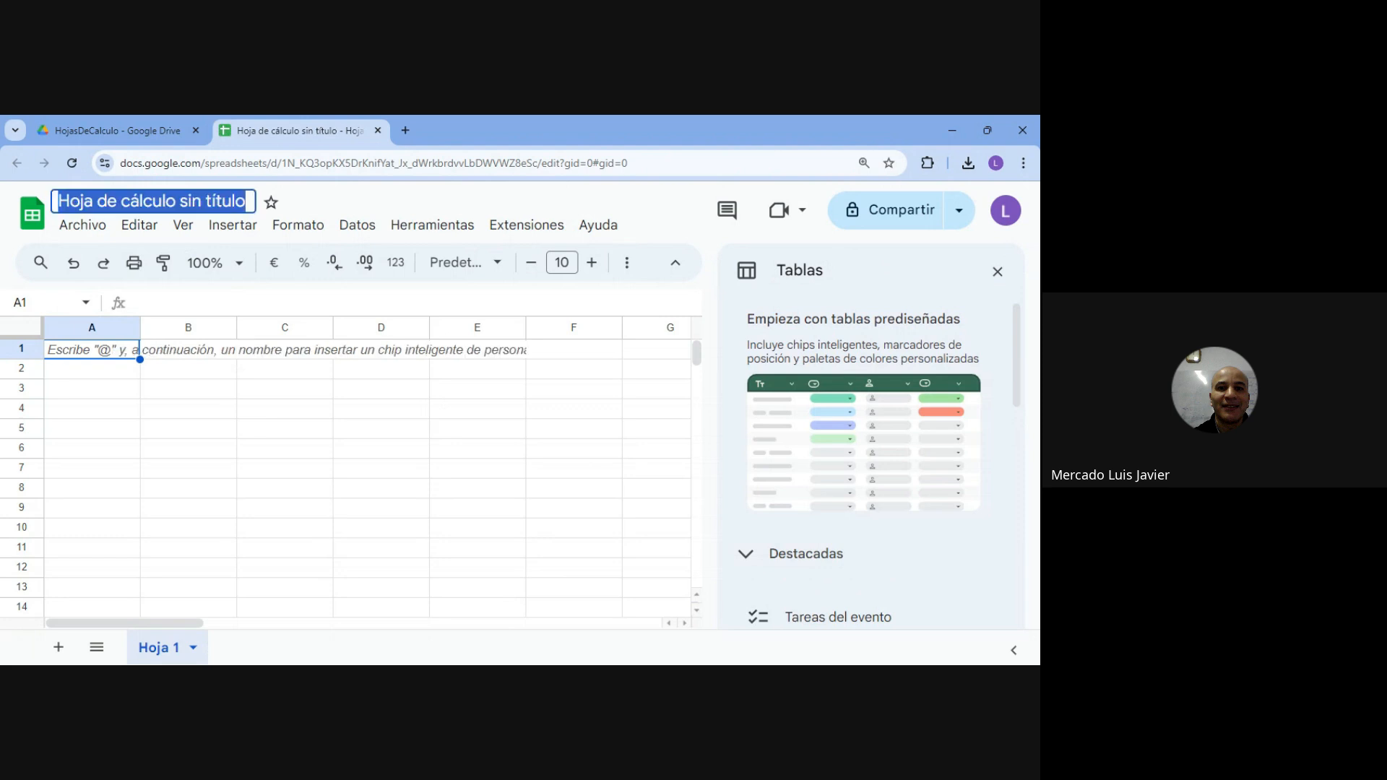
text(Viernes)
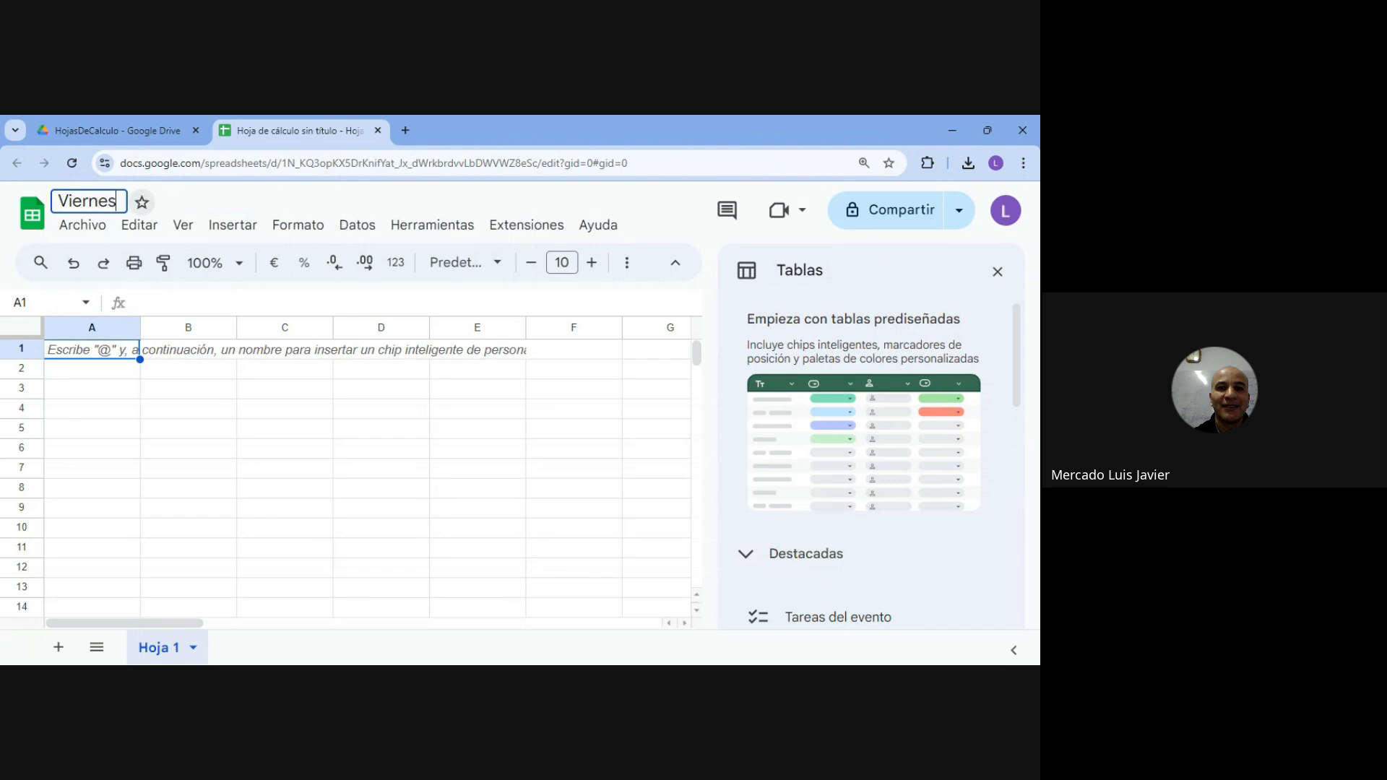
text(23)
key(Return)
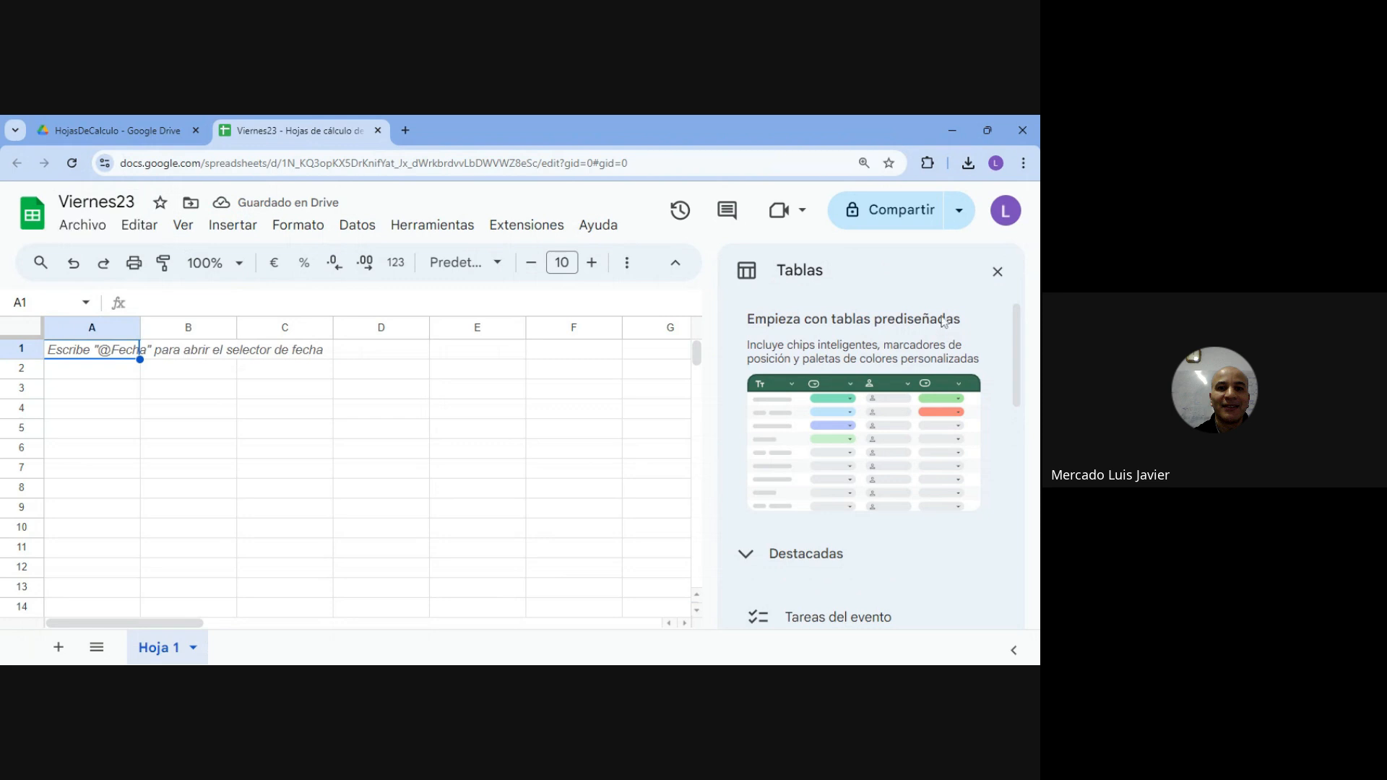
mouse_move(49, 222)
mouse_down()
mouse_move(141, 206)
mouse_move(45, 192)
mouse_move(47, 206)
mouse_up()
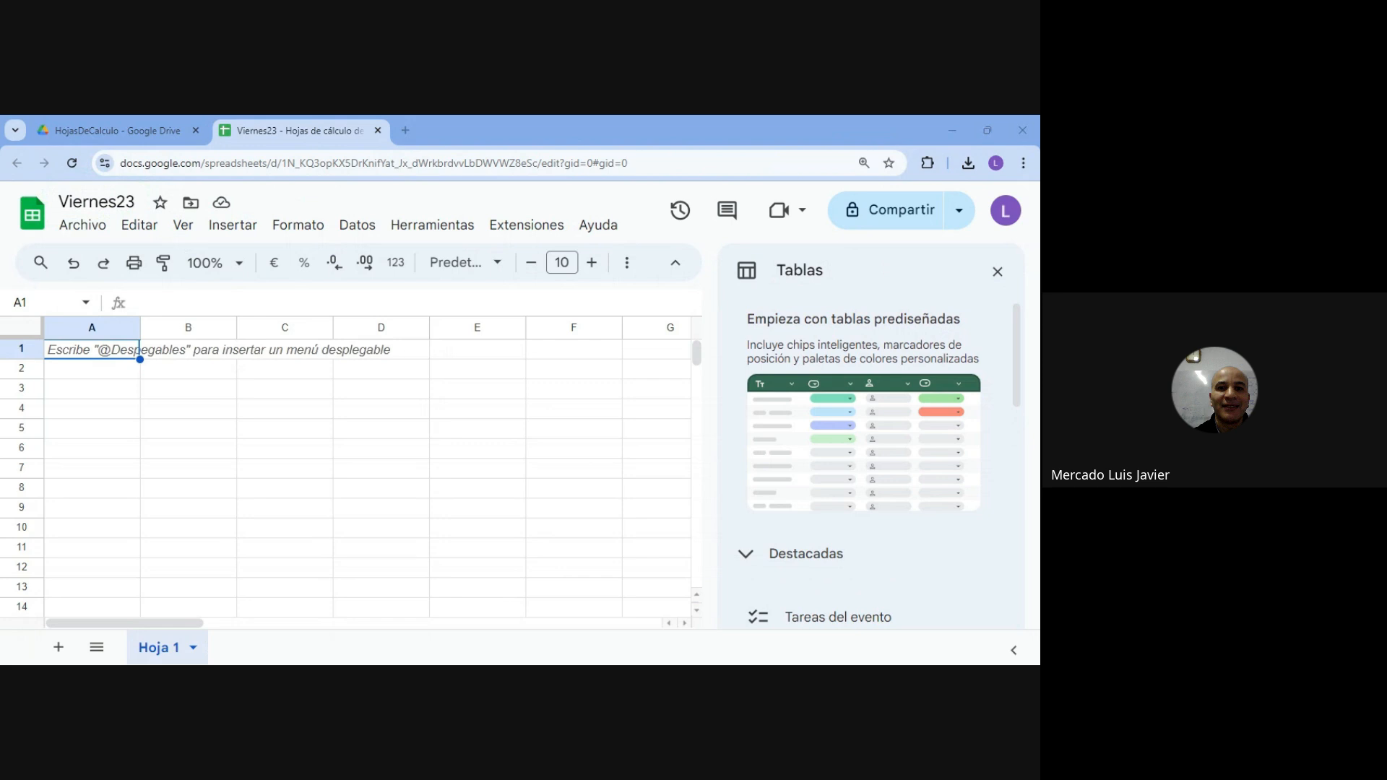
mouse_move(281, 634)
mouse_down()
mouse_move(257, 635)
mouse_move(371, 639)
mouse_up()
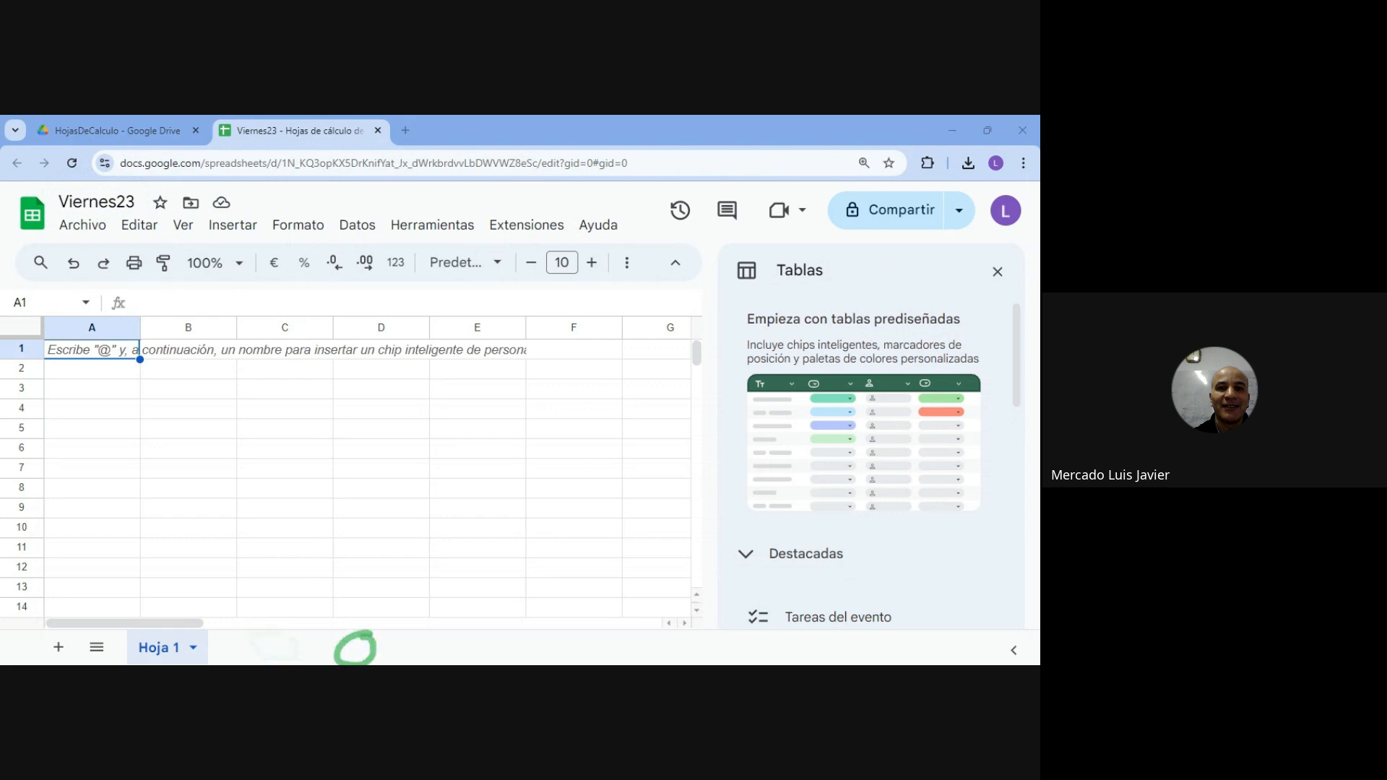
mouse_move(169, 619)
mouse_down()
mouse_move(127, 633)
mouse_move(200, 633)
mouse_up()
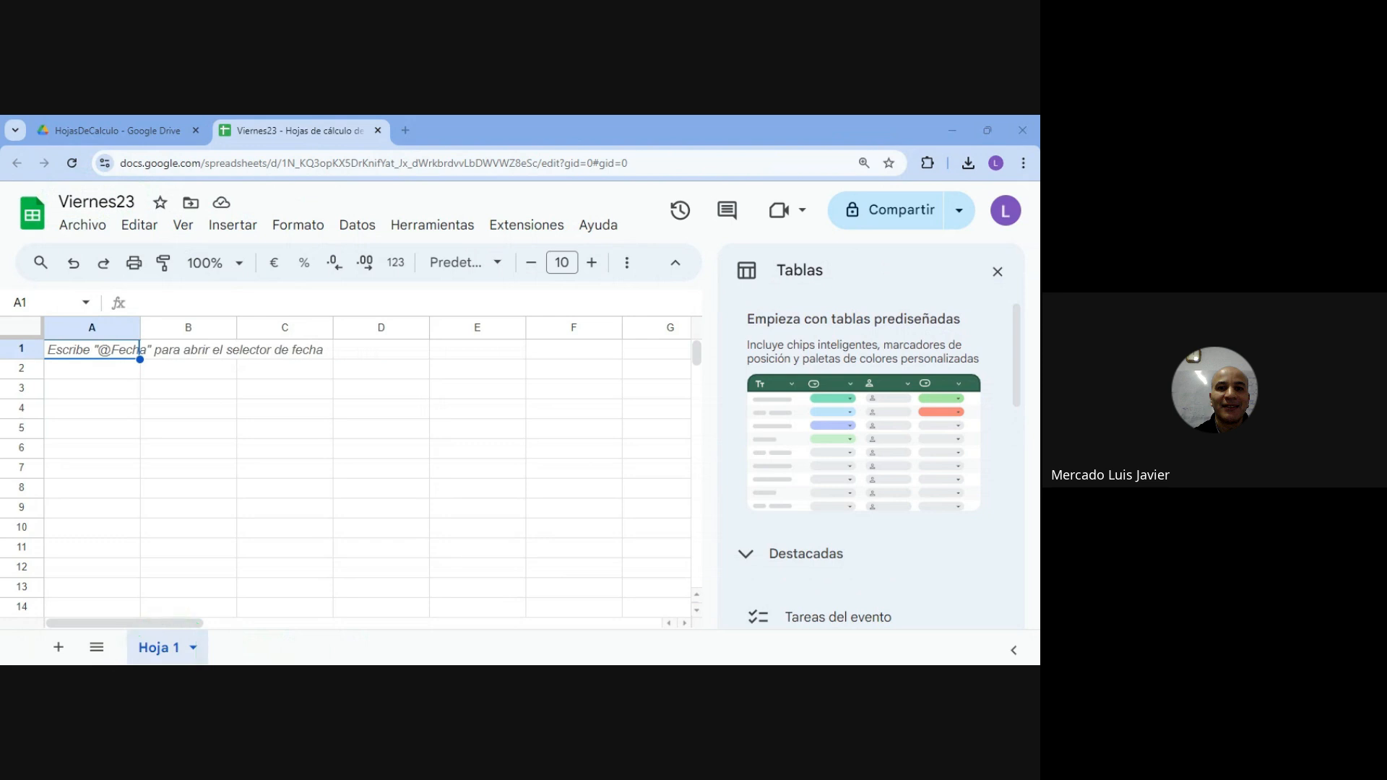
mouse_move(252, 638)
mouse_down()
mouse_move(225, 664)
mouse_move(267, 649)
mouse_up()
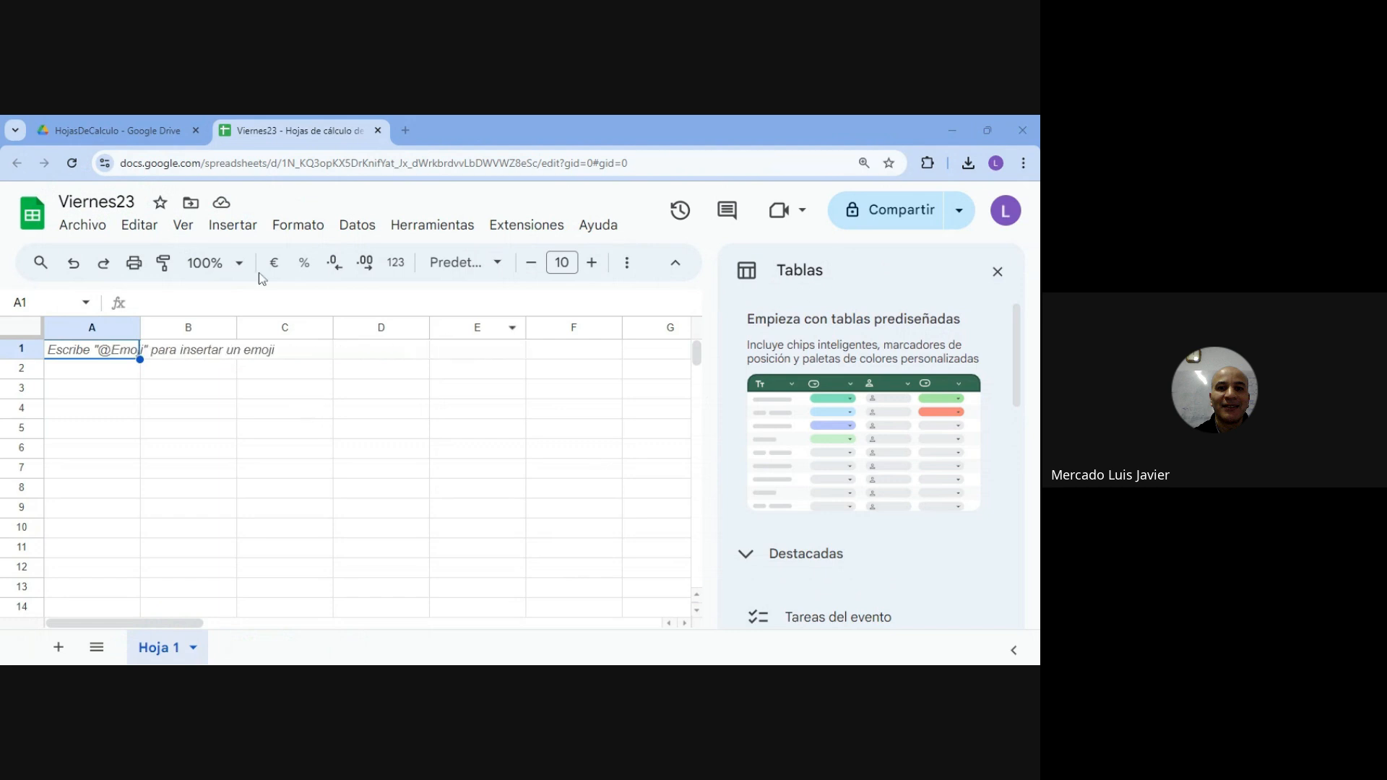
Close the prebuilt tables pane and make the empty cell A1 active.
click(998, 273)
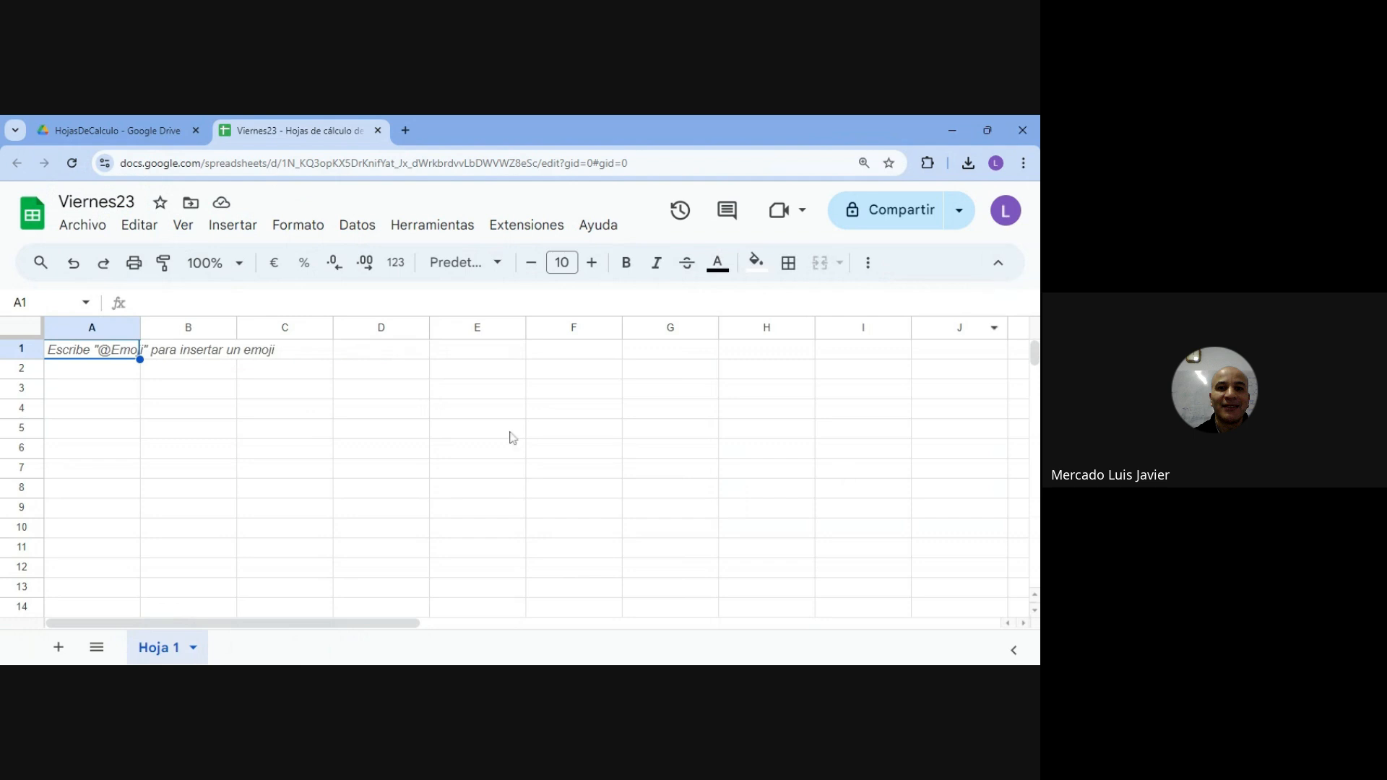
click(224, 429)
click(104, 354)
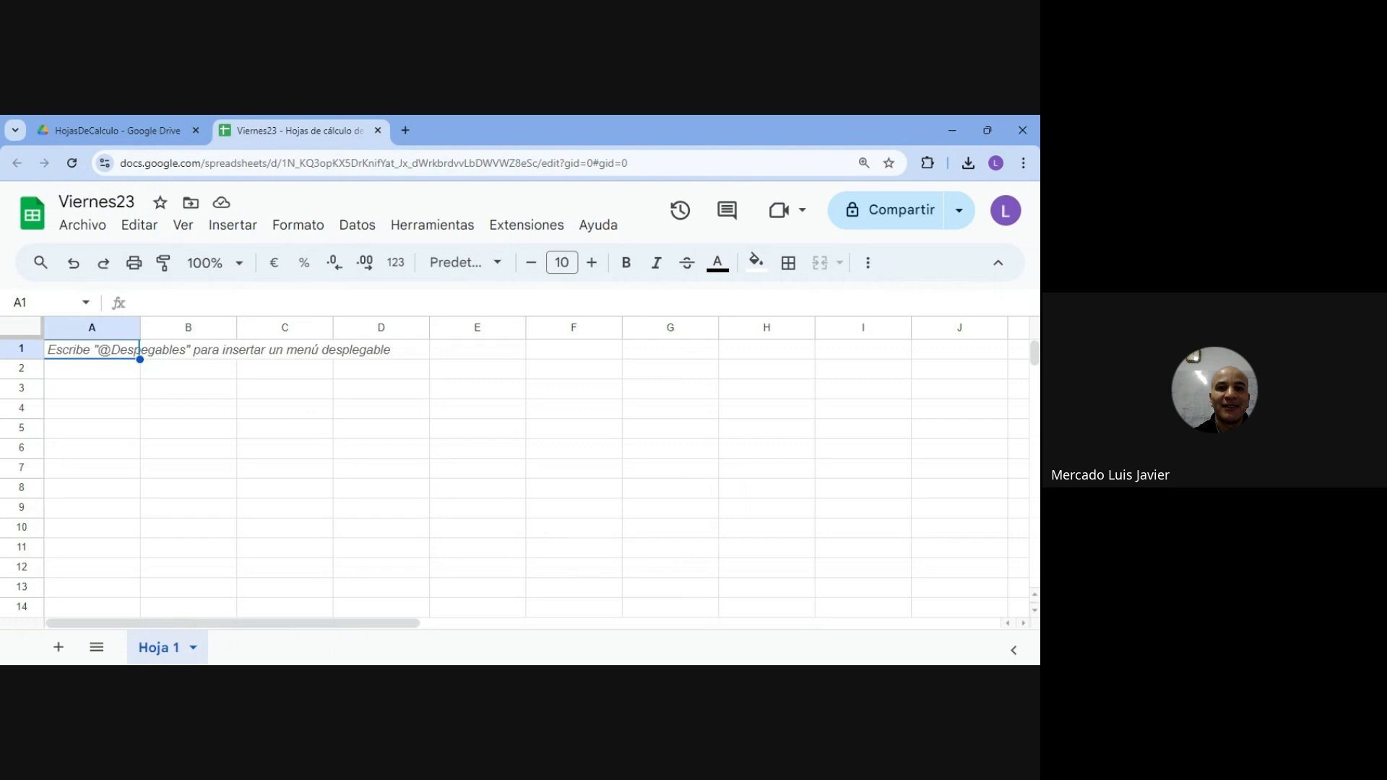
key(Delete)
key(Down)
key(Up)
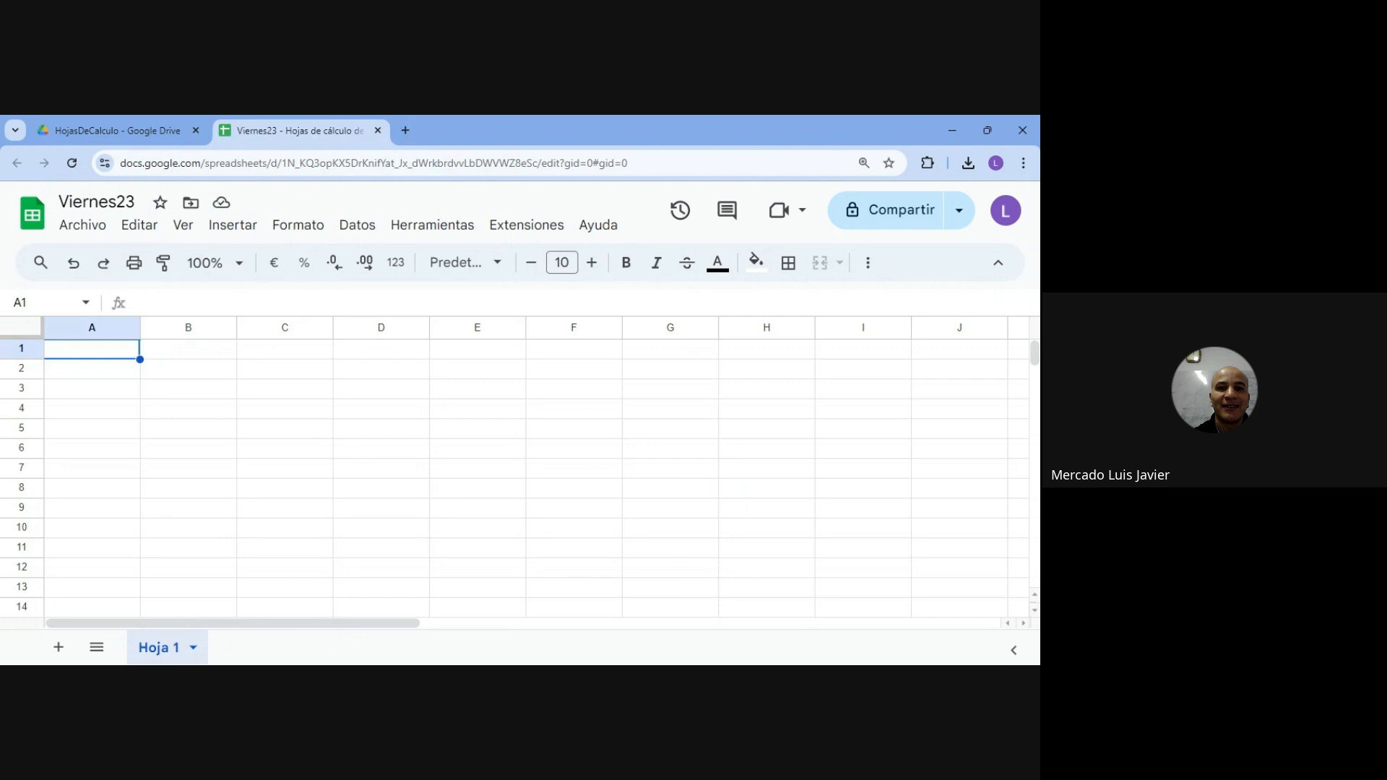
Enter the column headers Empleados, Categoria and Sueldo in cells A1 to C1.
text(Empleados)
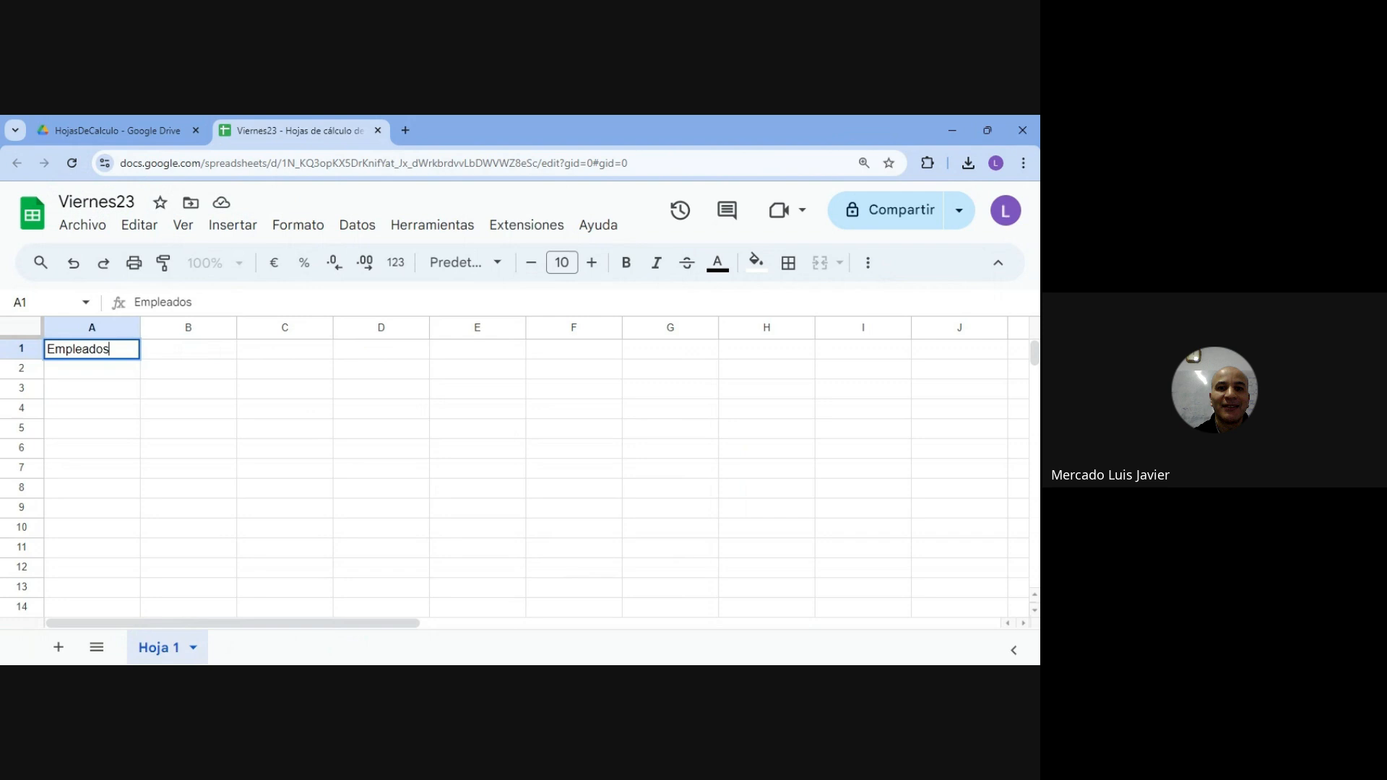
key(Tab)
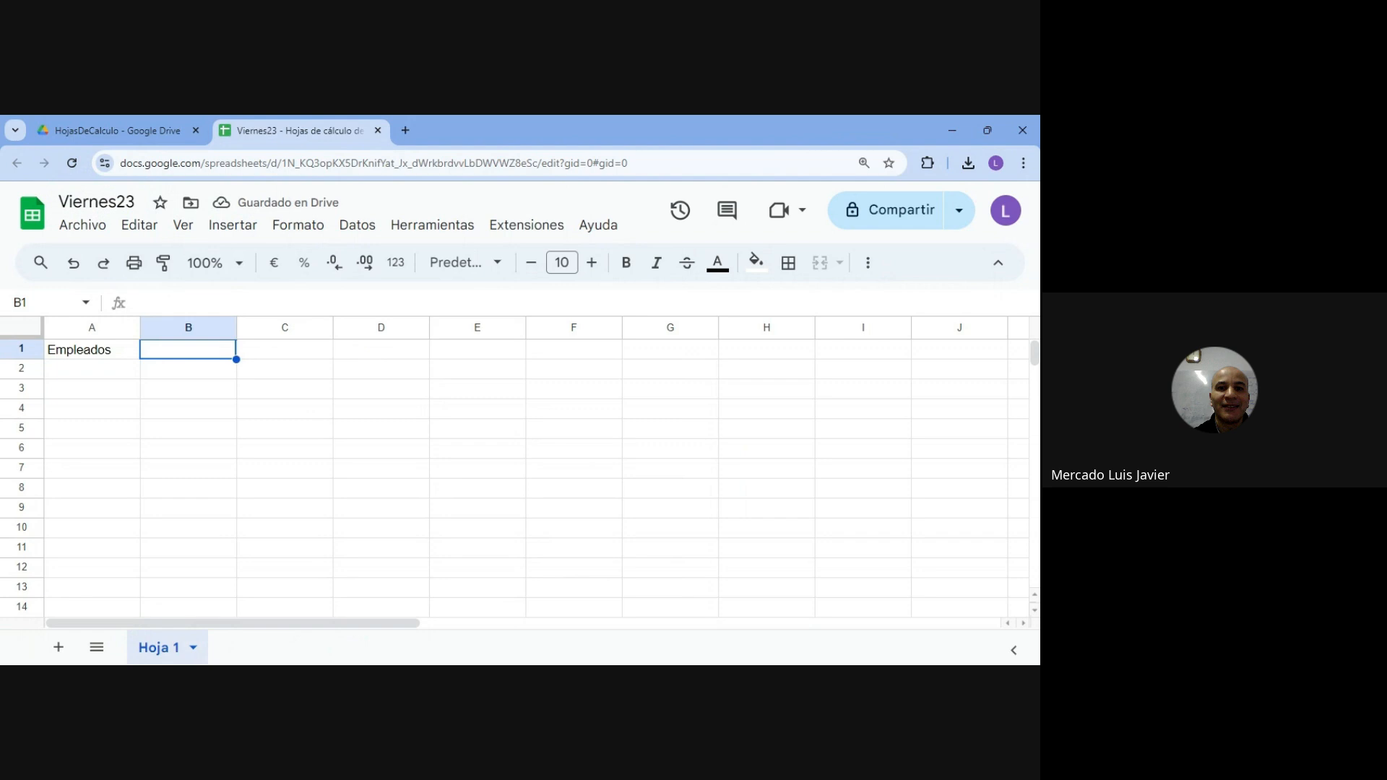
text(Cate)
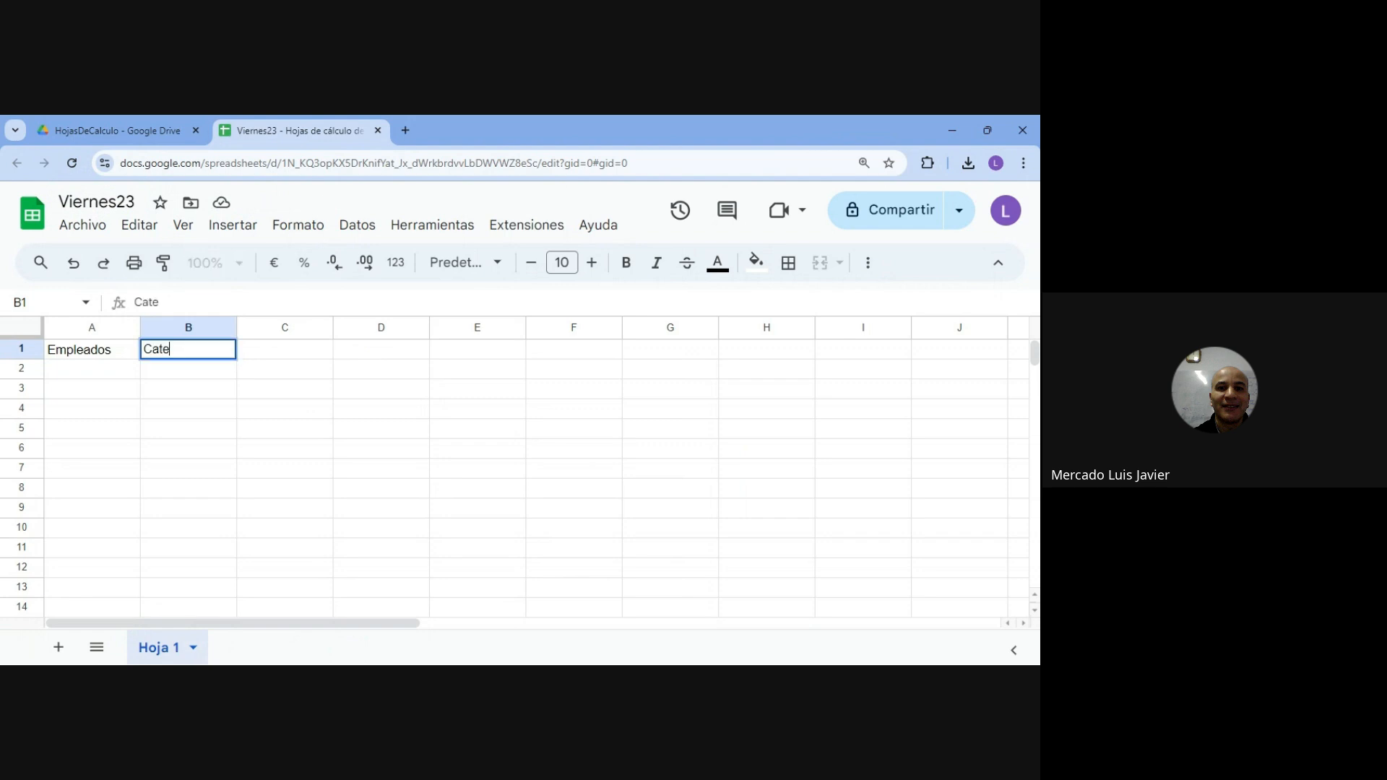
text(goria)
key(Tab)
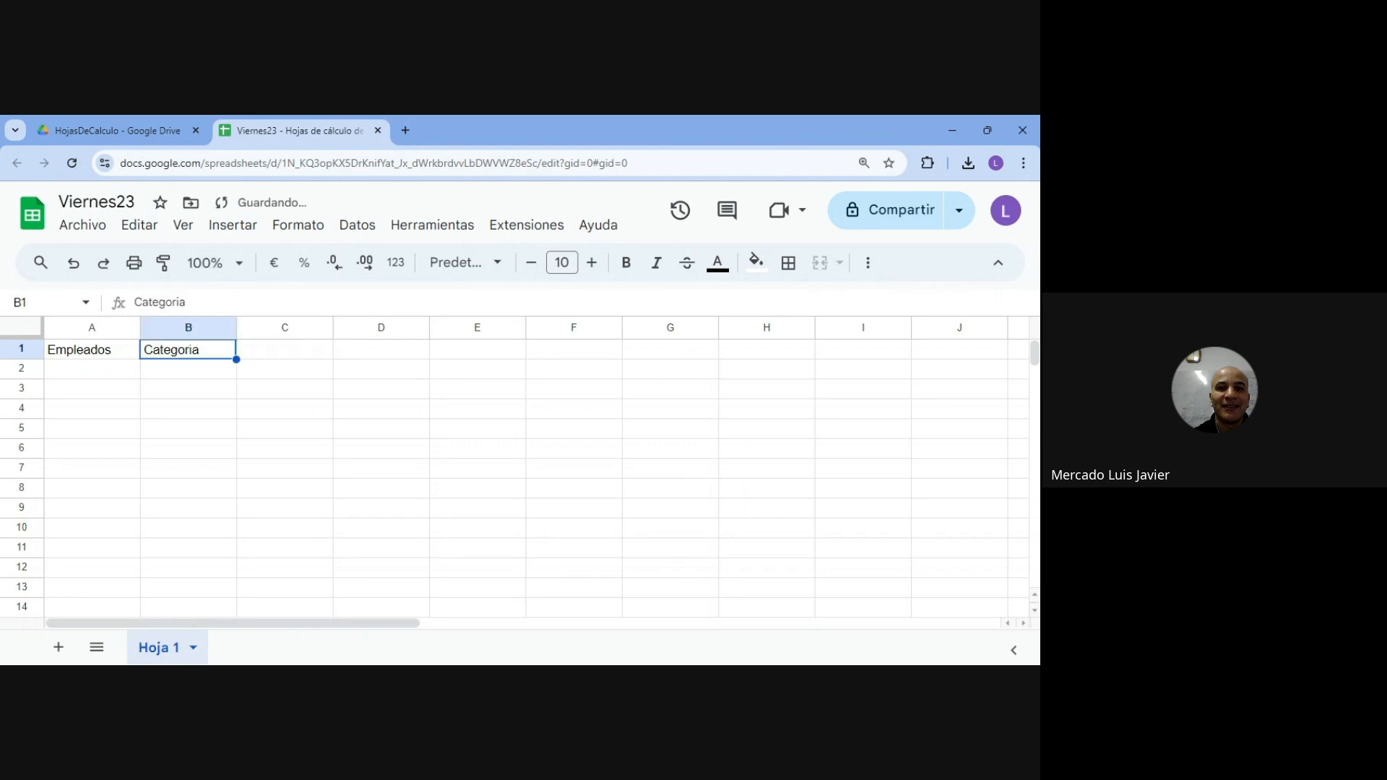
text(Sueldo)
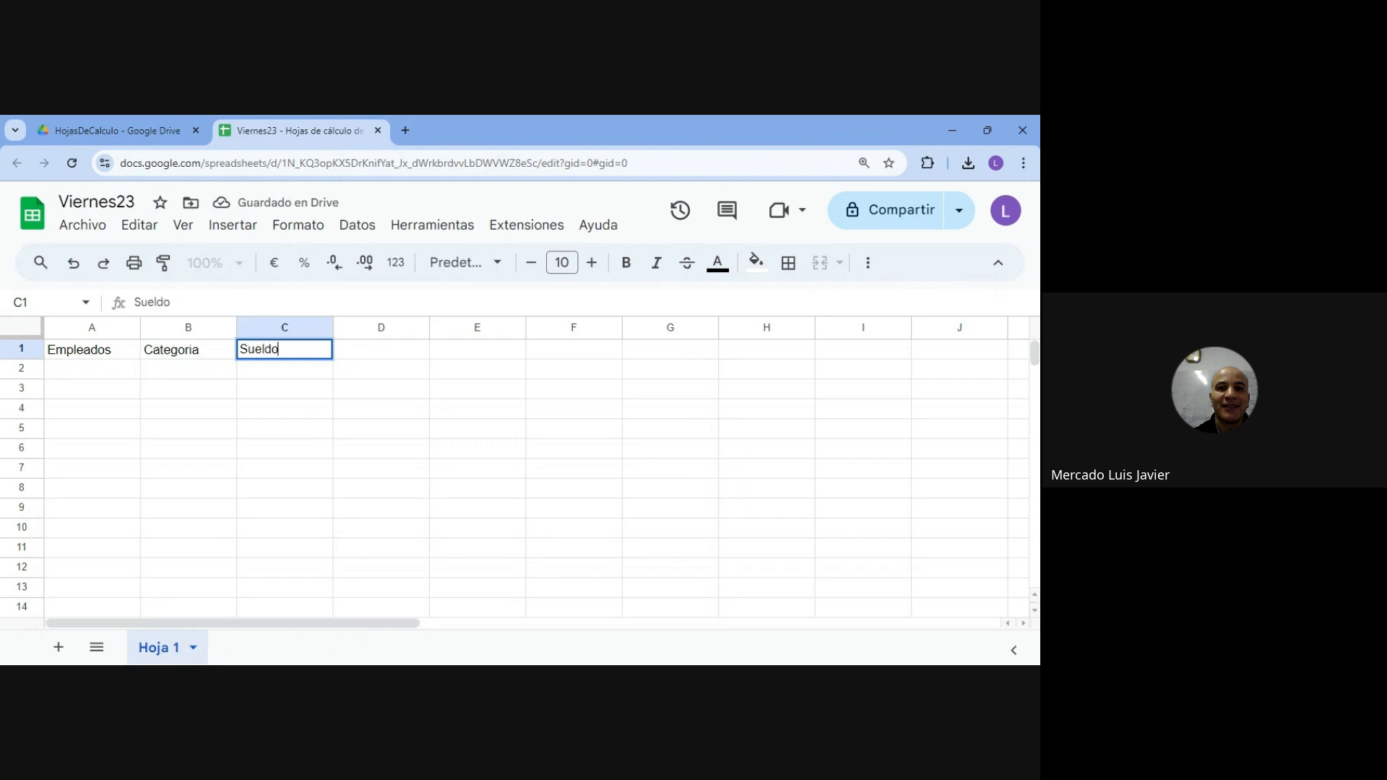
key(Return)
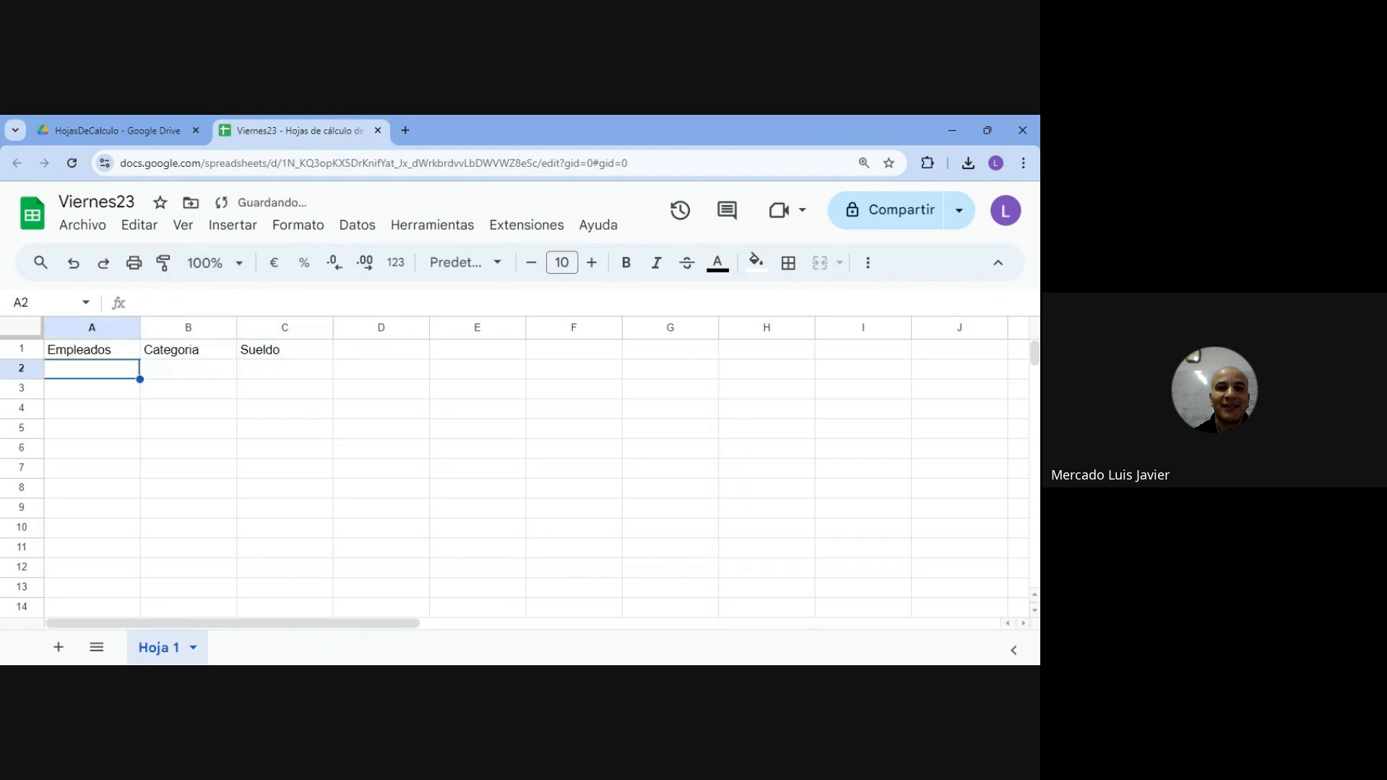
Enter the first two employees' surnames in cells A2 and A3 under Empleados.
text(Lopez)
key(Return)
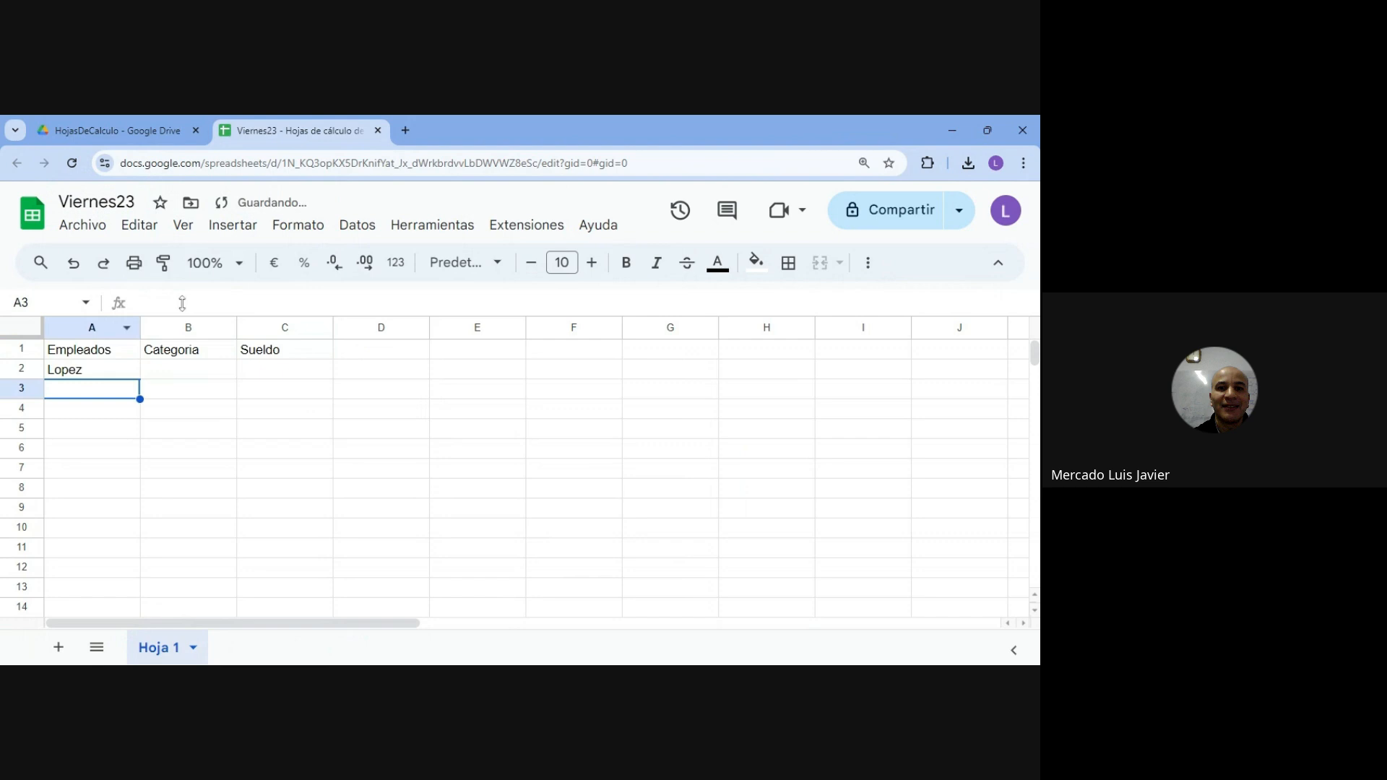
key(ctrl+plus)
key(ctrl+plus)
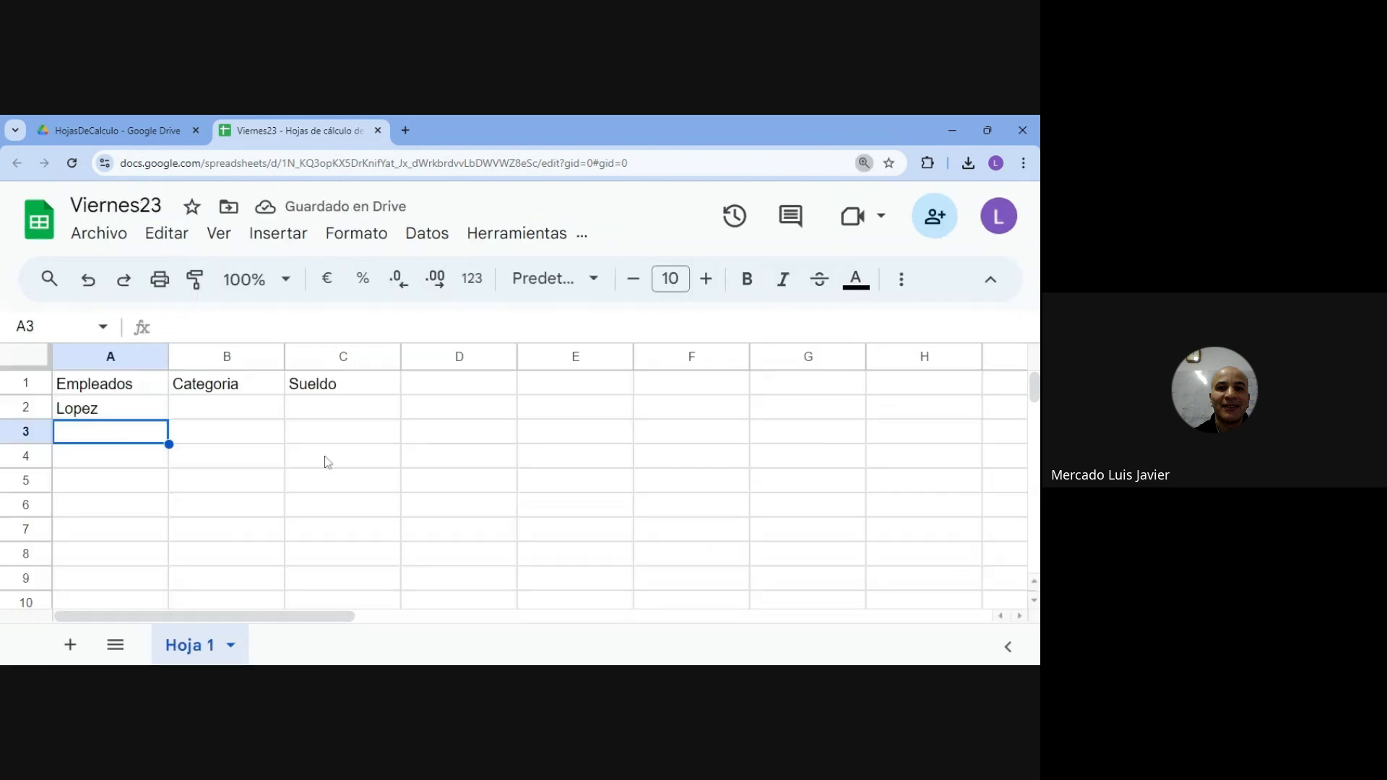
key(ctrl+plus)
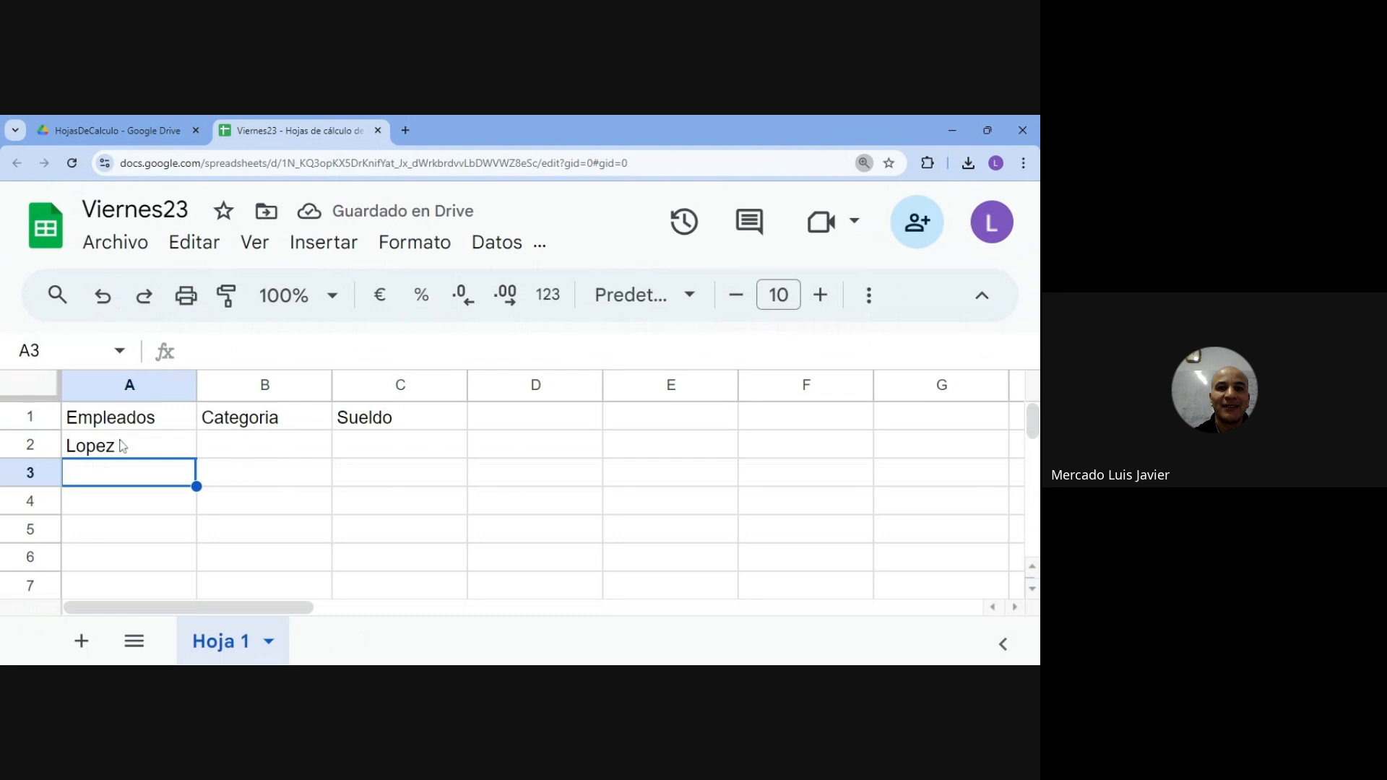
click(129, 503)
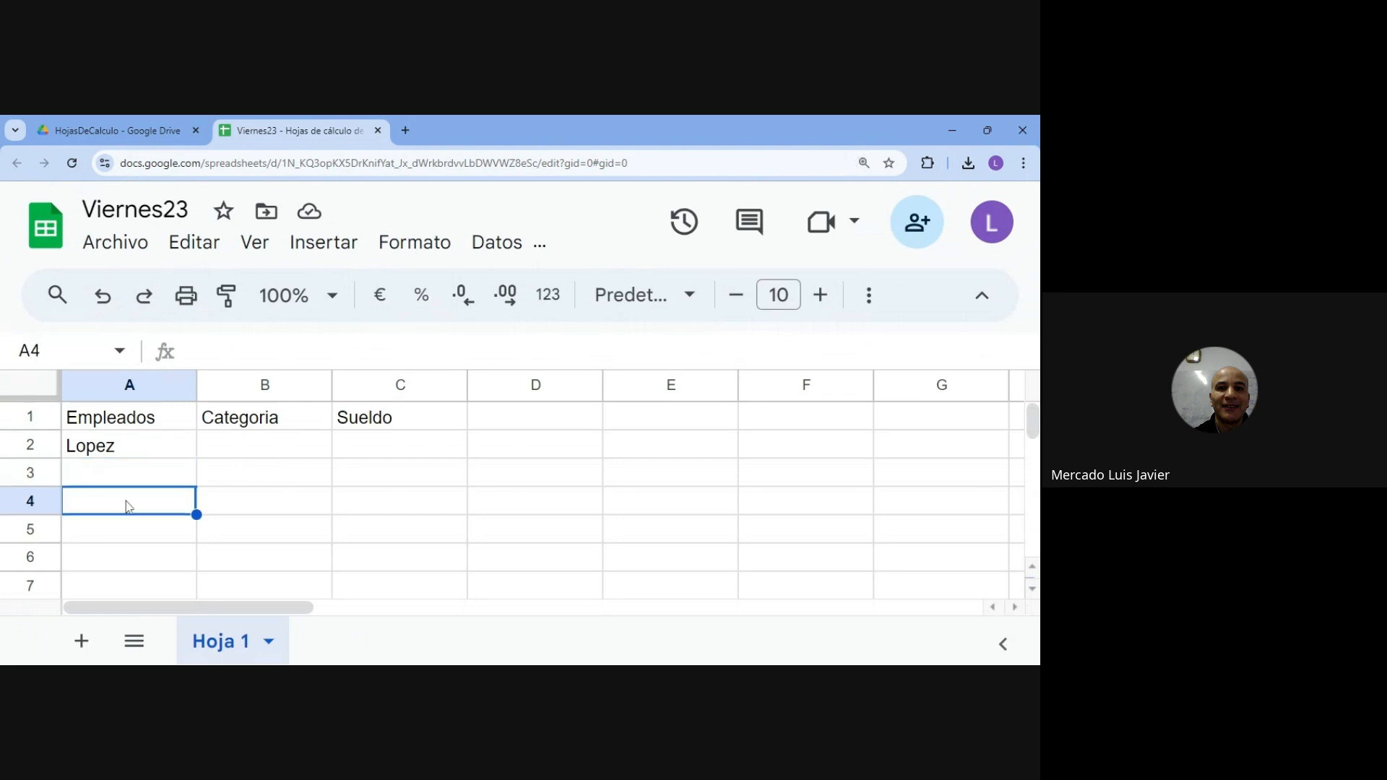
click(134, 484)
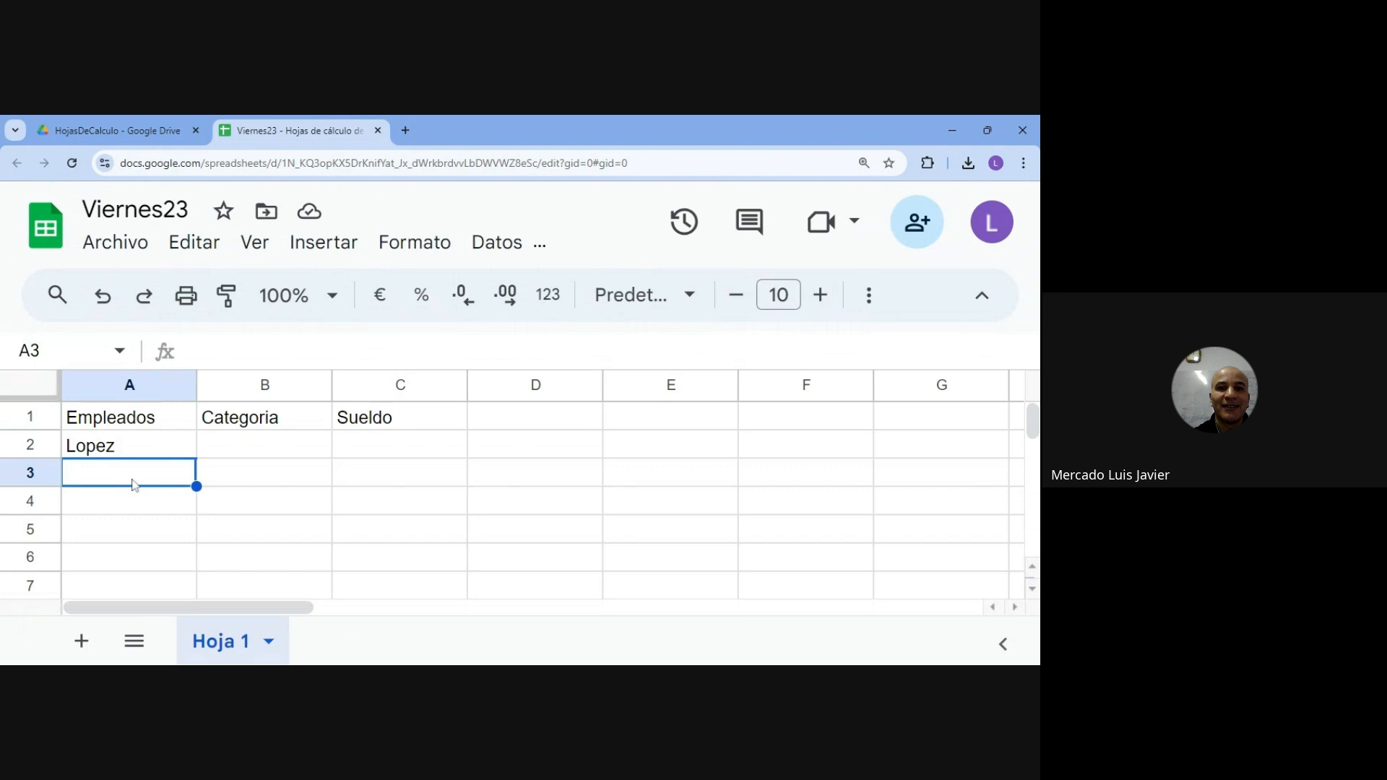
text(Martg)
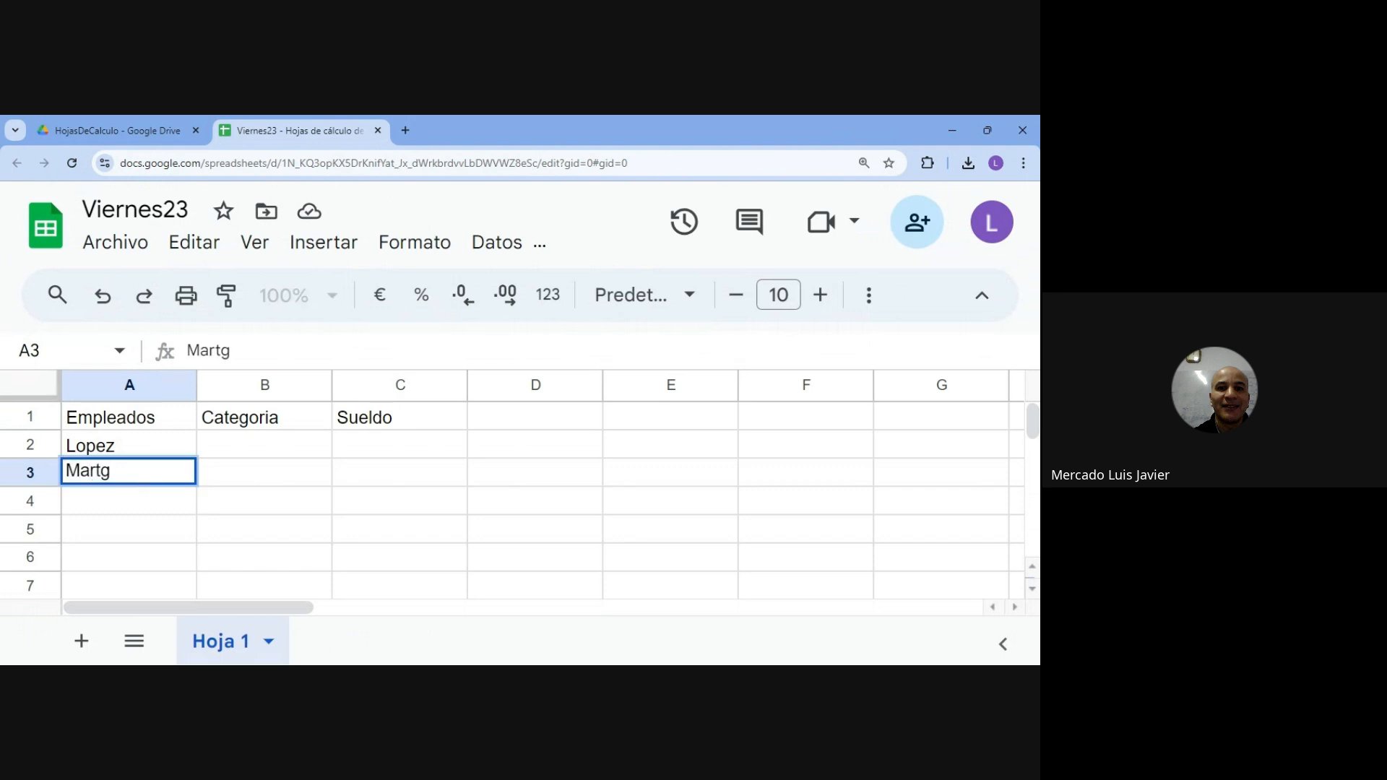
key(BackSpace)
text(inez)
key(Return)
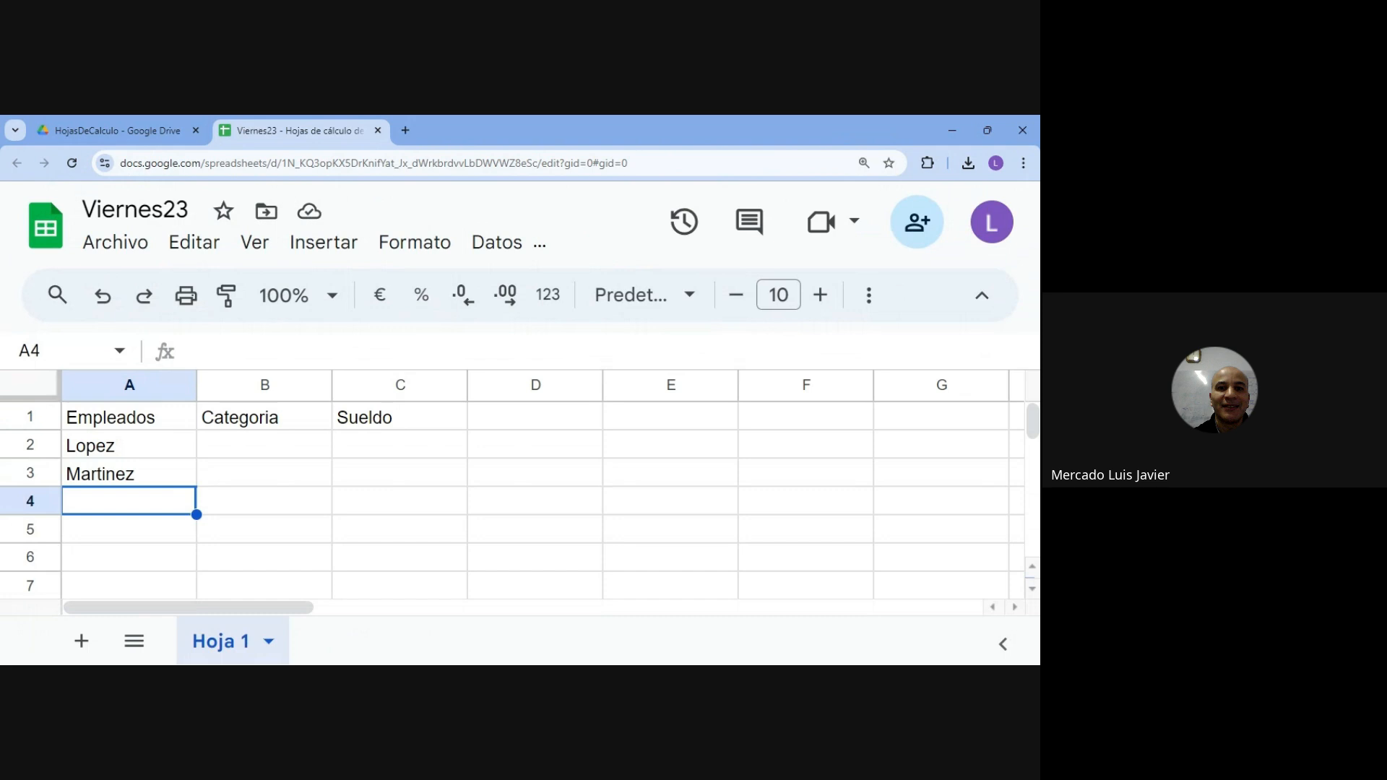
Enter the remaining three employees' surnames in cells A4 to A6.
key(Down)
key(Up)
text(Castro)
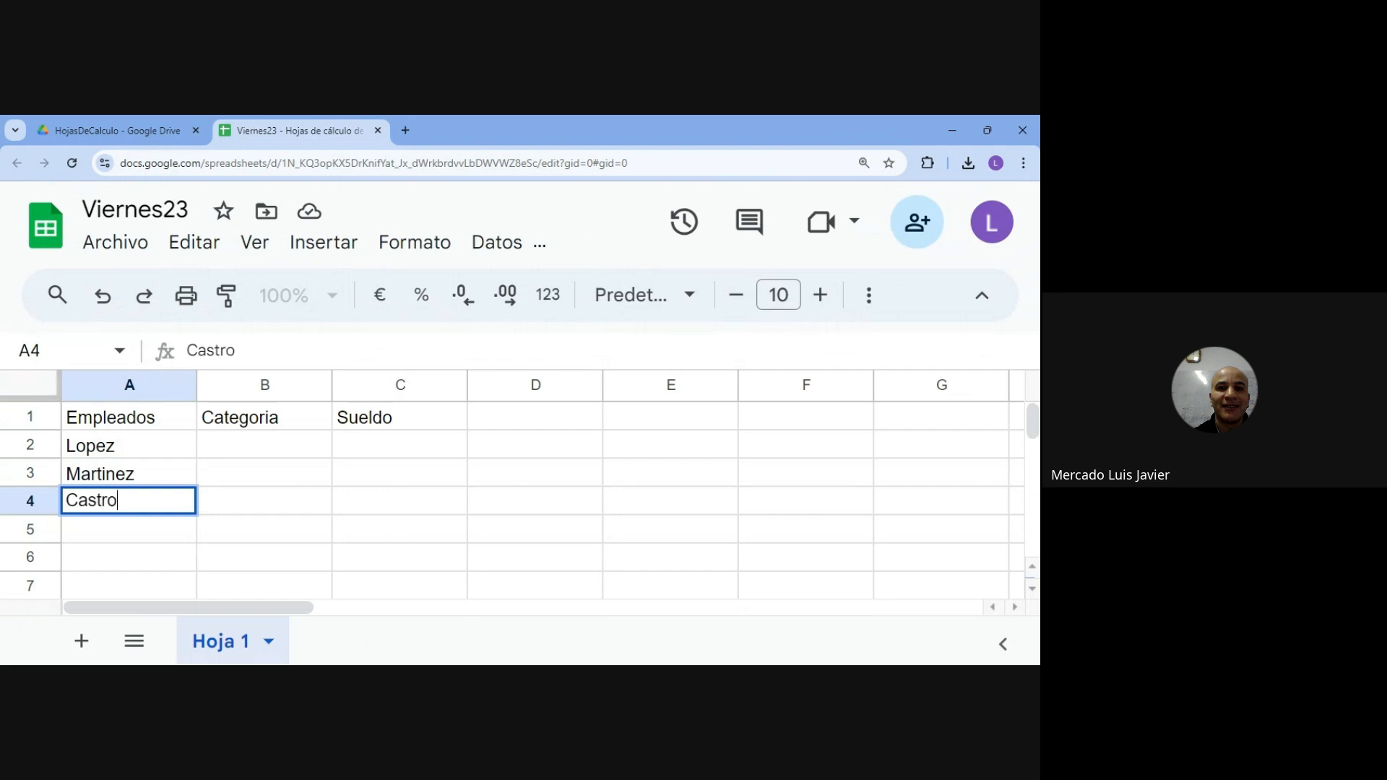
key(Return)
text(Miranda)
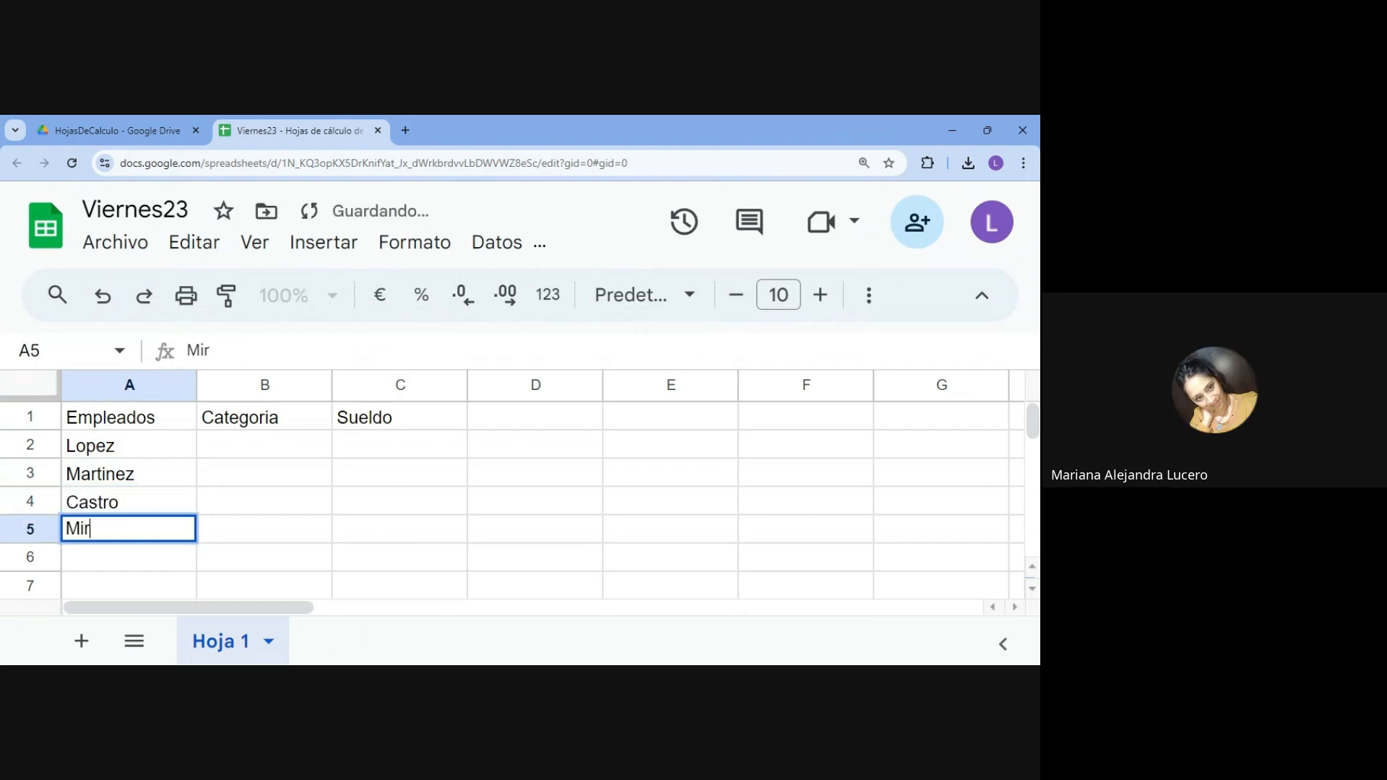
key(Return)
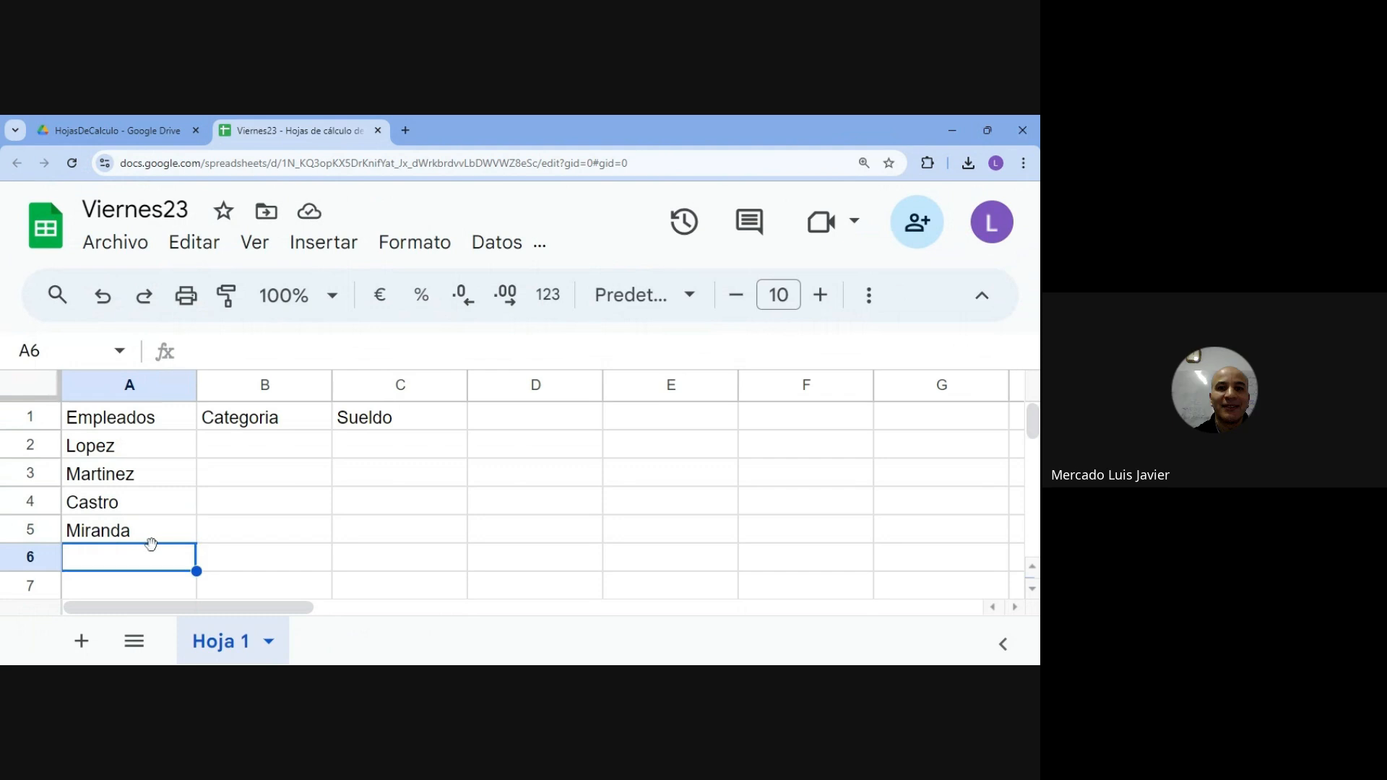
text(Sosa)
key(Tab)
Enter categories A and B in cells B2 and B3 for the first two employees.
key(Up)
key(Up)
key(Up)
key(Up)
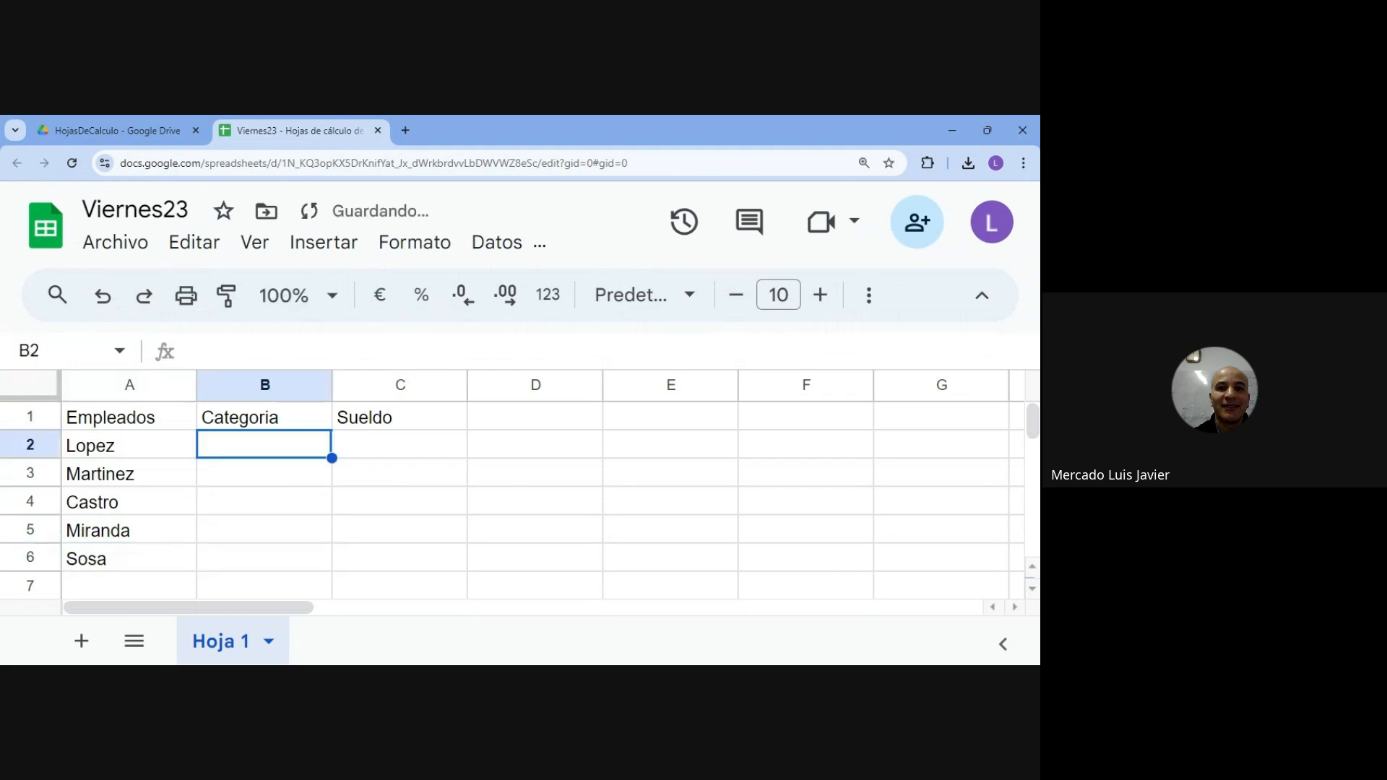
text(A)
key(Return)
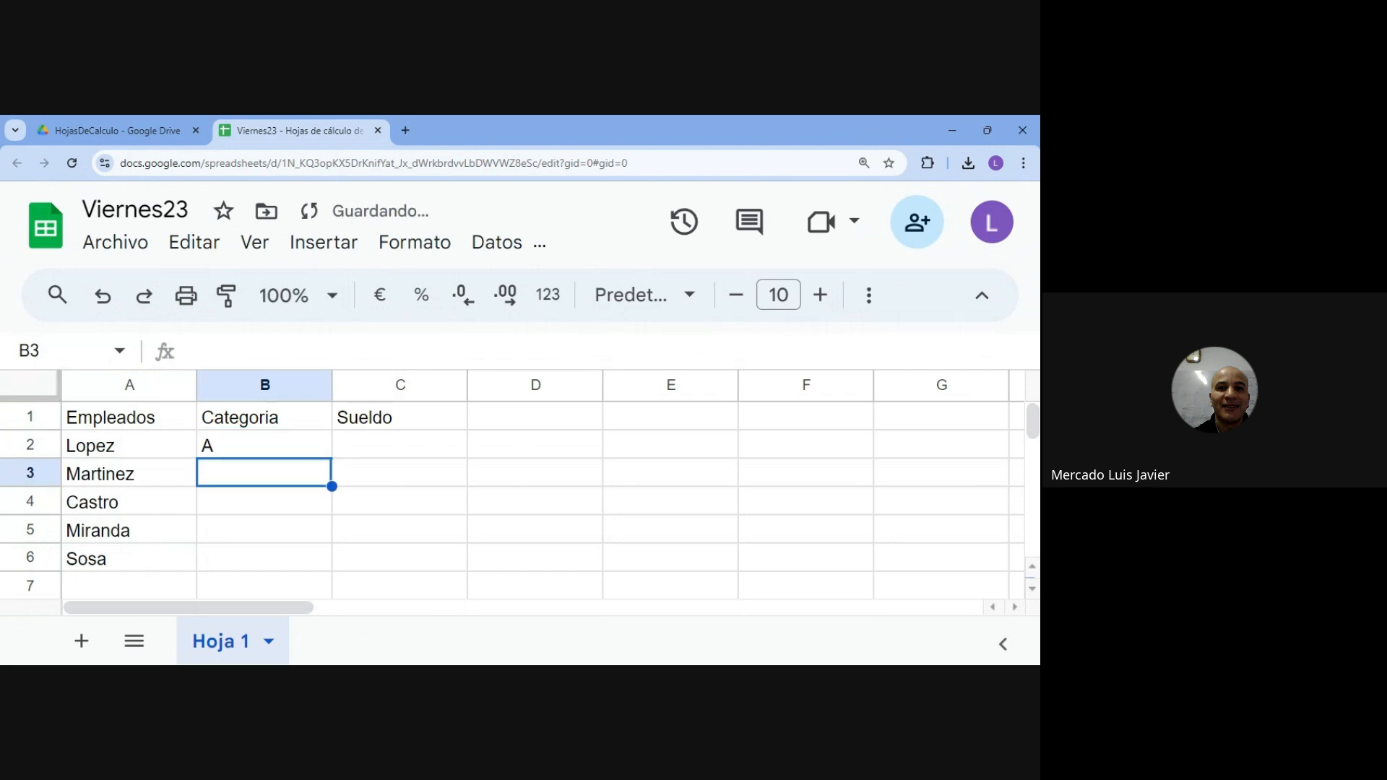
text(B)
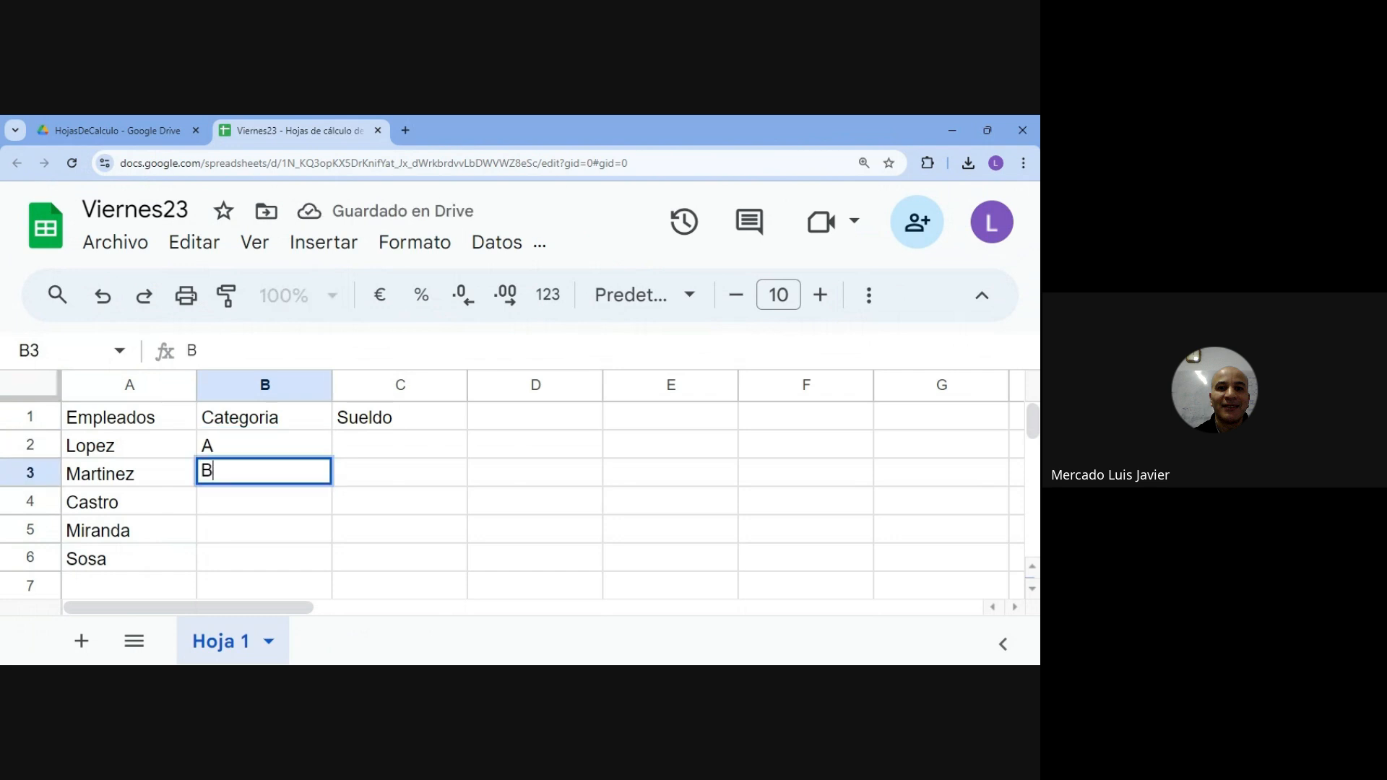
key(Return)
Enter category C in cell B4, discarding the autocomplete suggestion Categoria.
text(Categoria)
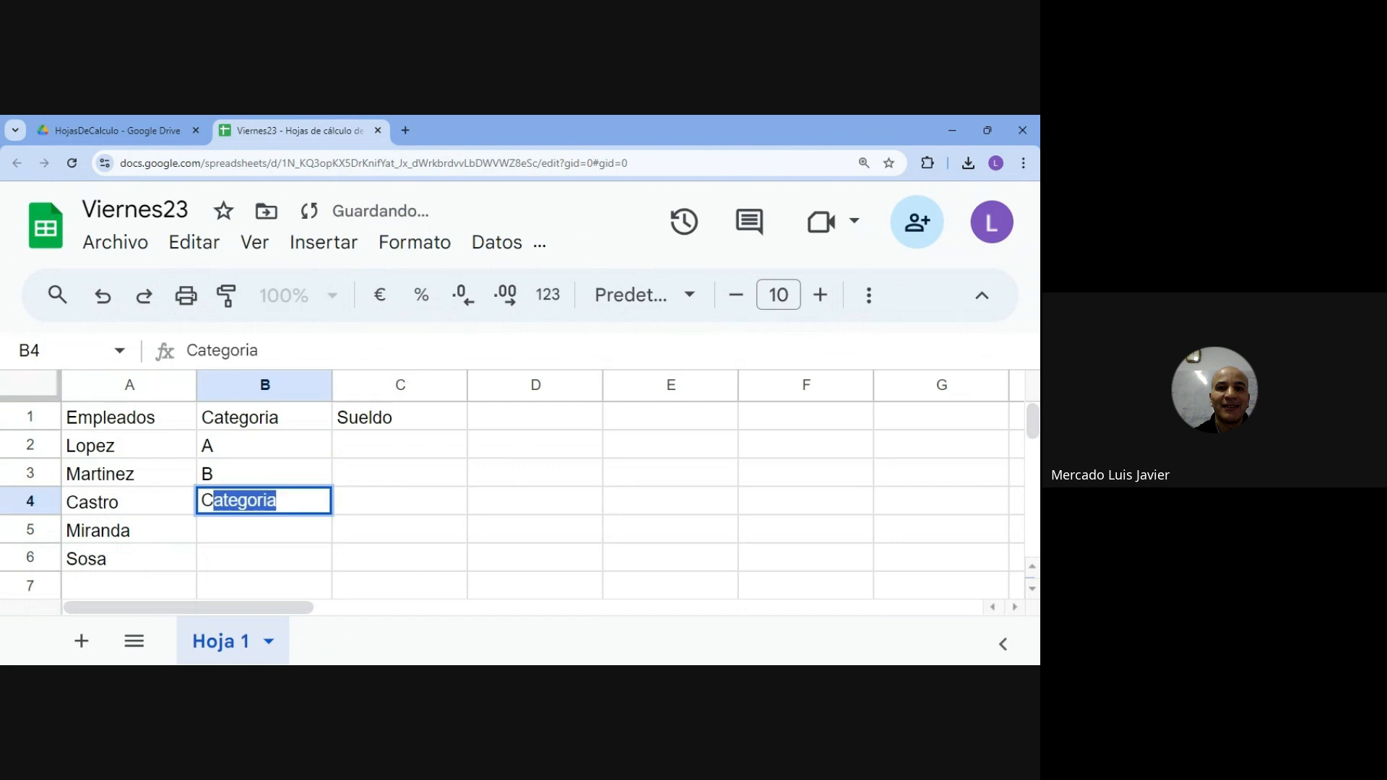
key(Return)
key(Up)
text(C)
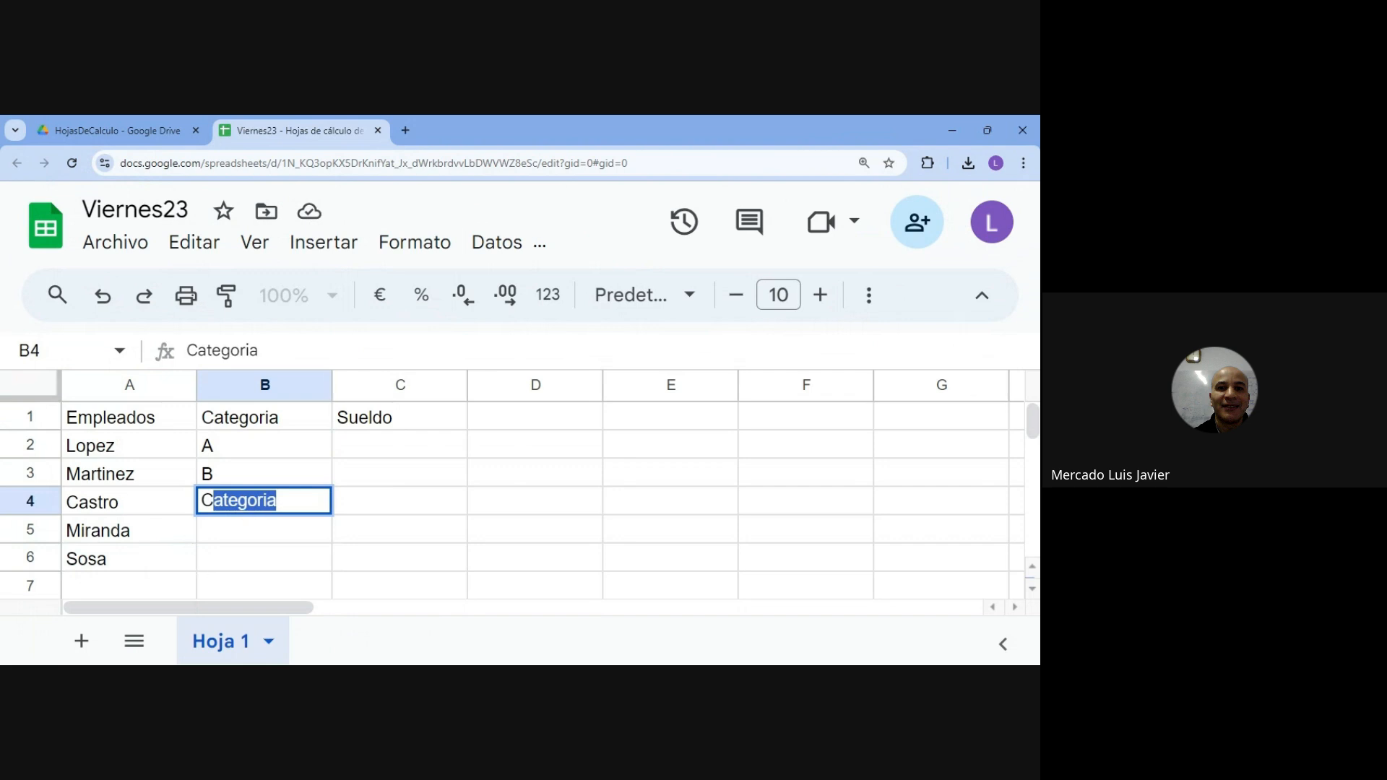
key(Delete)
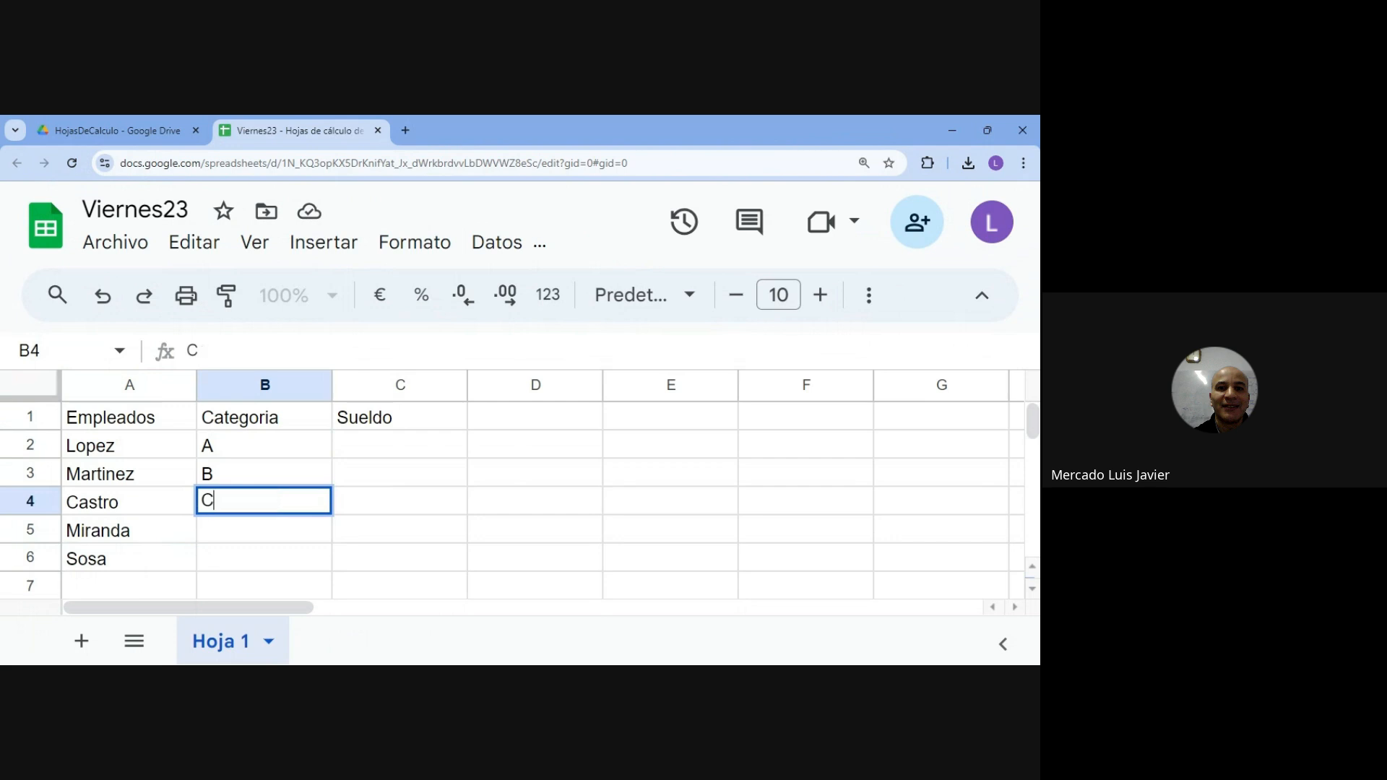
key(Return)
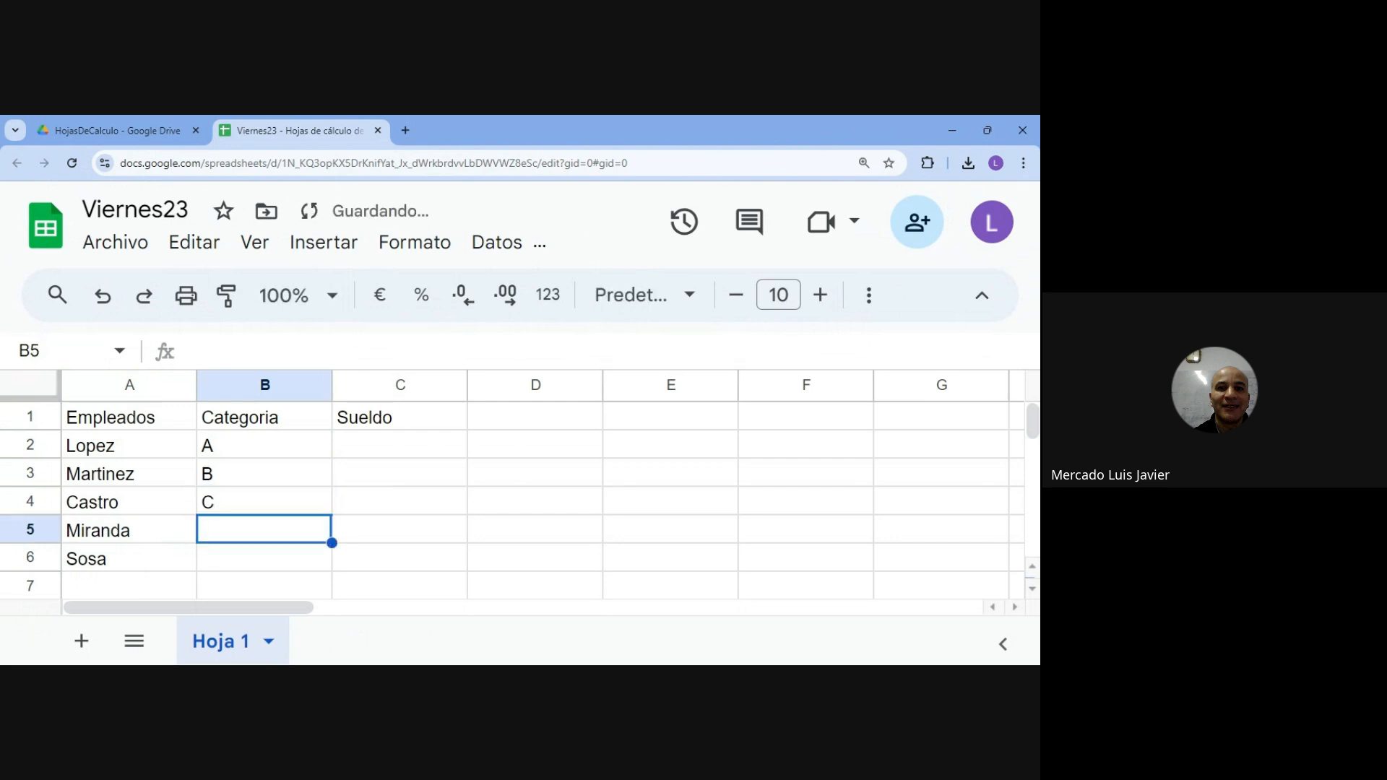
Enter categories A and B in cells B5 and B6 for the fourth and fifth employees.
text(S)
key(BackSpace)
text(A)
key(Return)
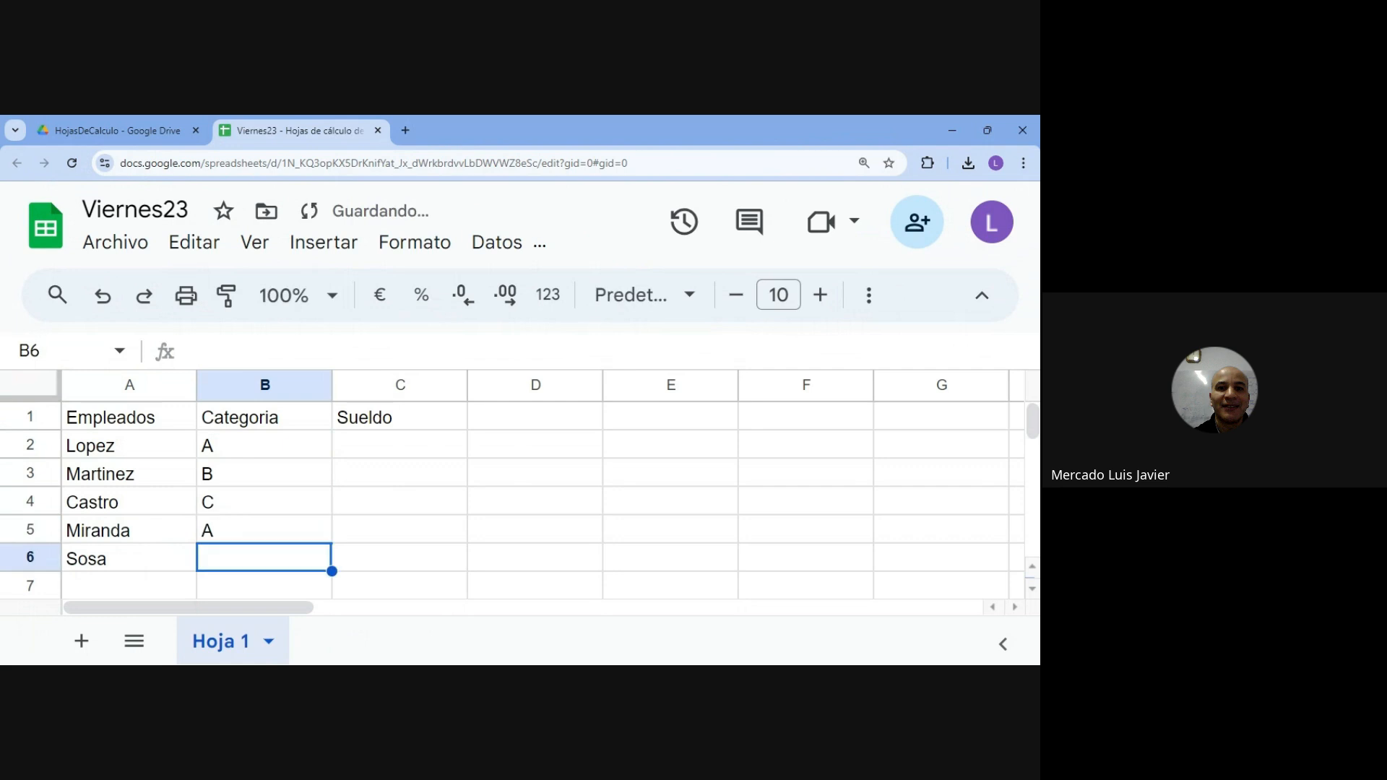
text(B)
key(Return)
key(Up)
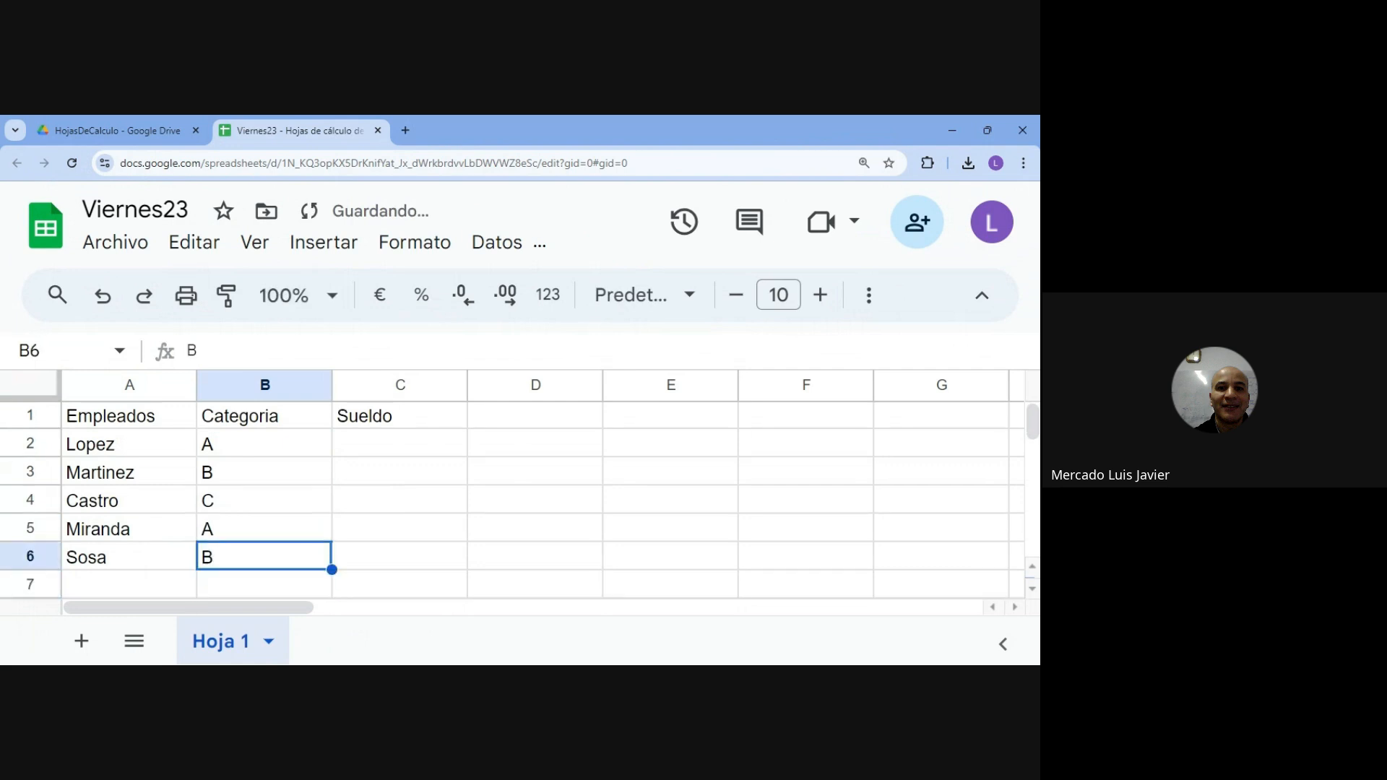
key(Up)
key(Up)
key(Up)
key(Down)
key(Down)
key(Down)
Add a sixth employee in row 7, with the surname in A7 and category C in B7.
click(129, 584)
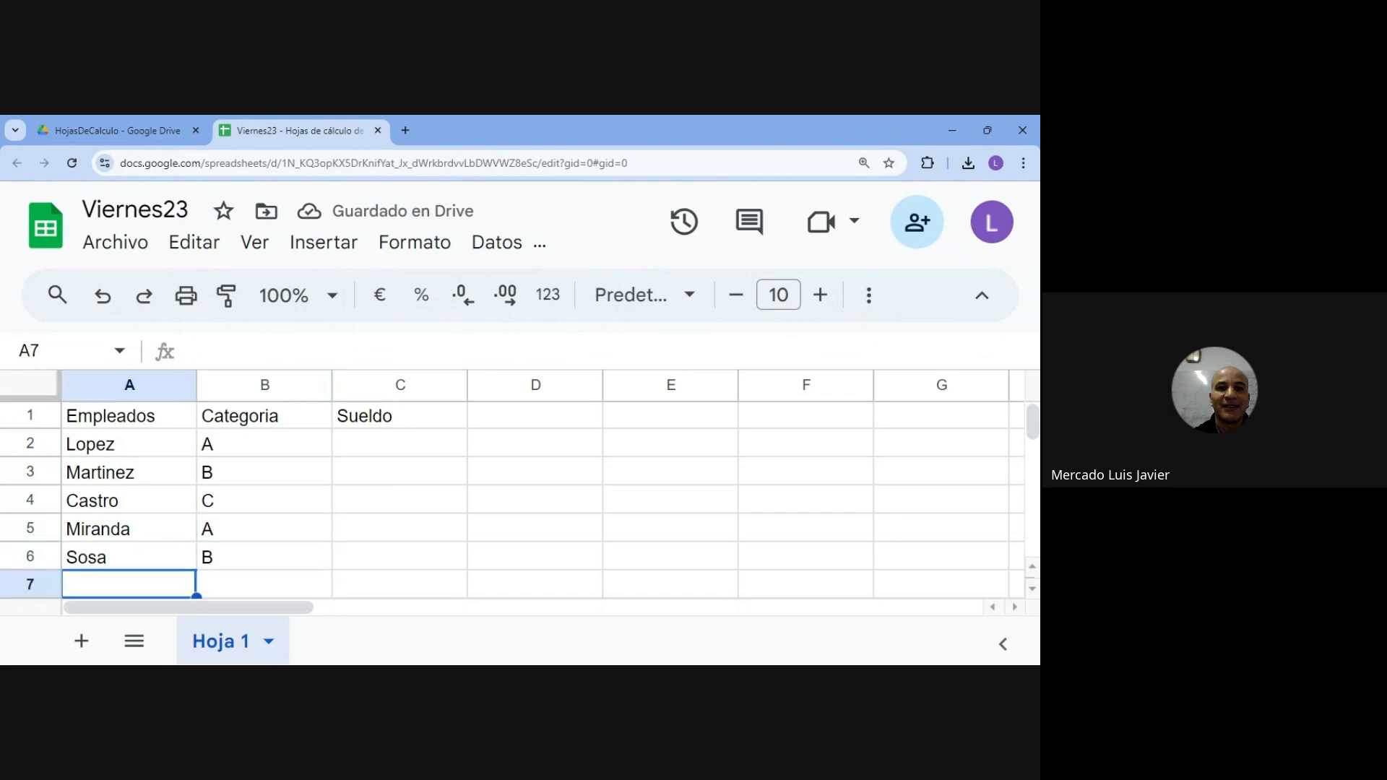
text(Lucero)
key(Tab)
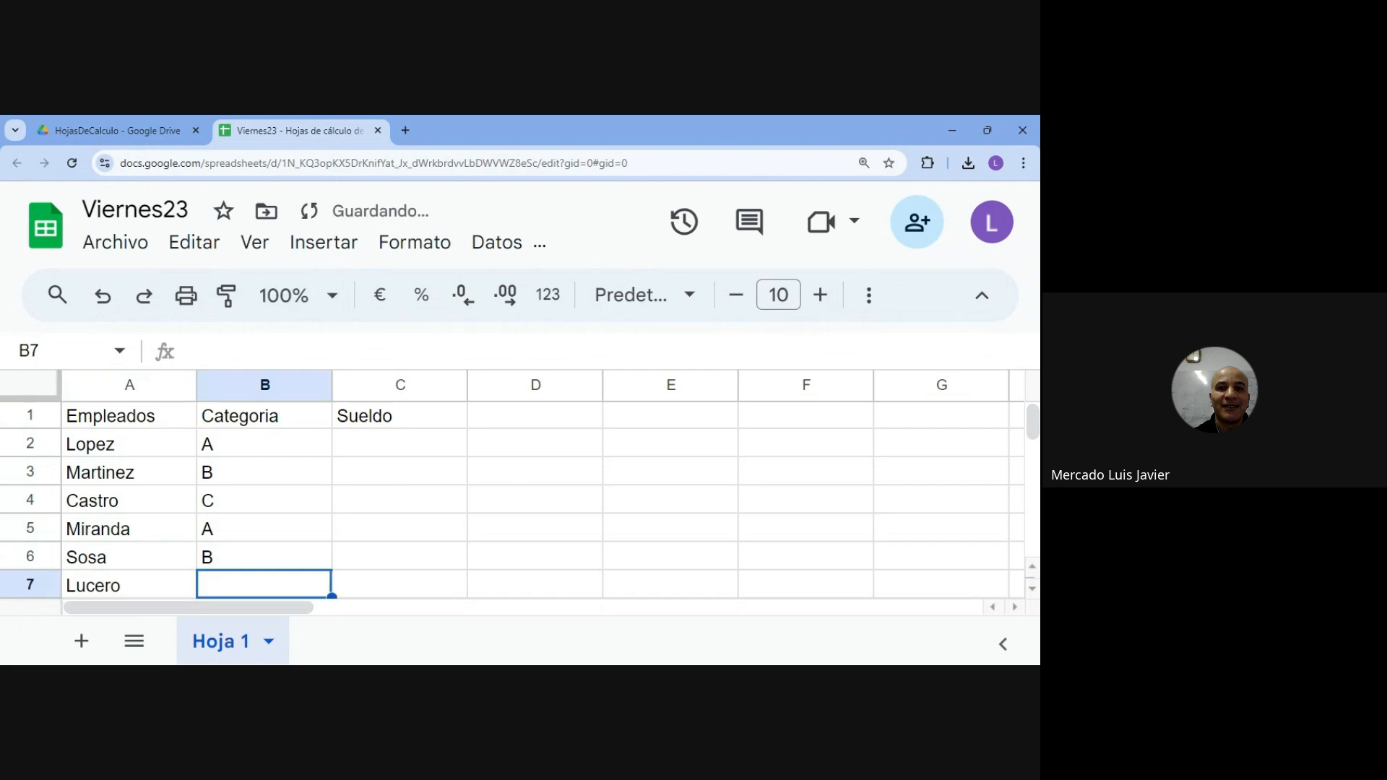
text(C)
key(Tab)
Enter the note "//Los empleados con categoria A tienen un sueldo de" in cell E2.
key(Up)
key(Up)
key(Up)
key(Up)
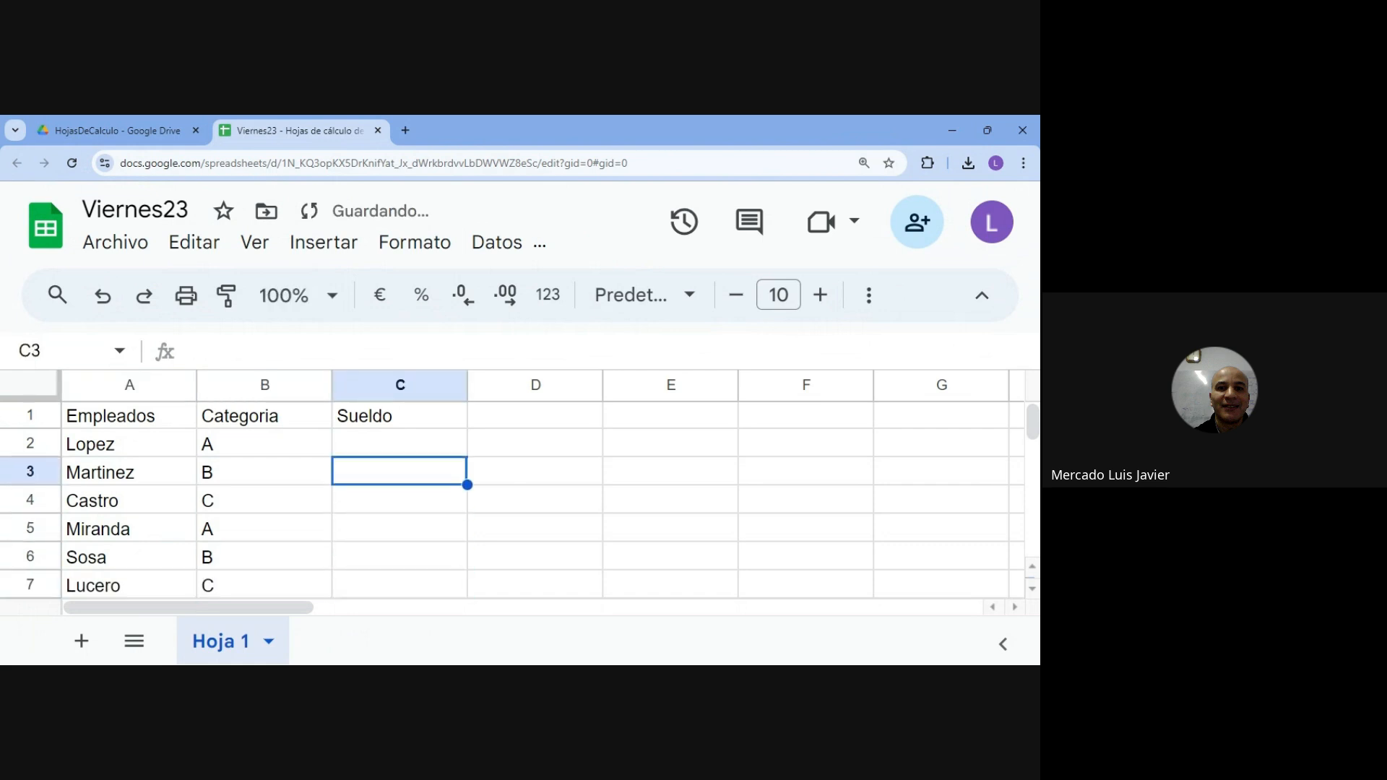
key(Up)
key(Right)
key(Right)
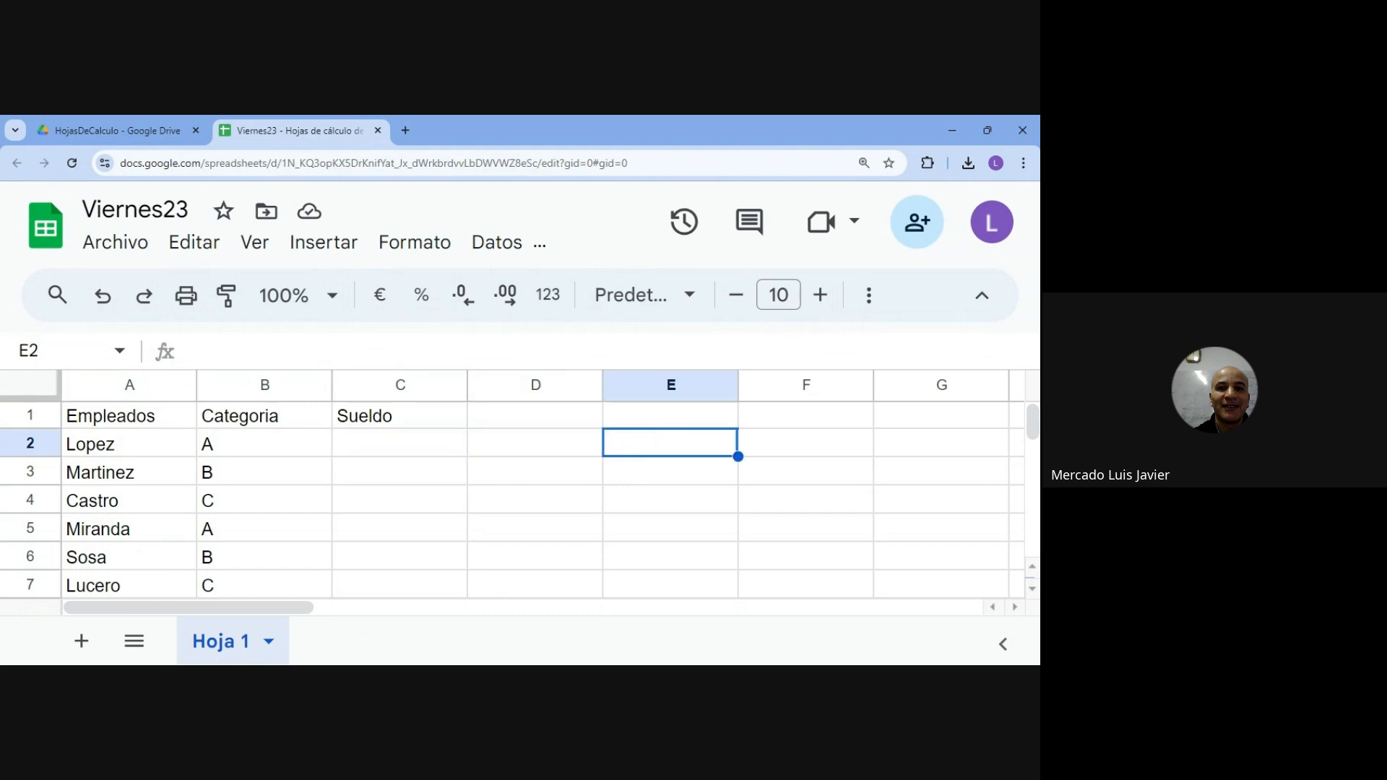
text(//)
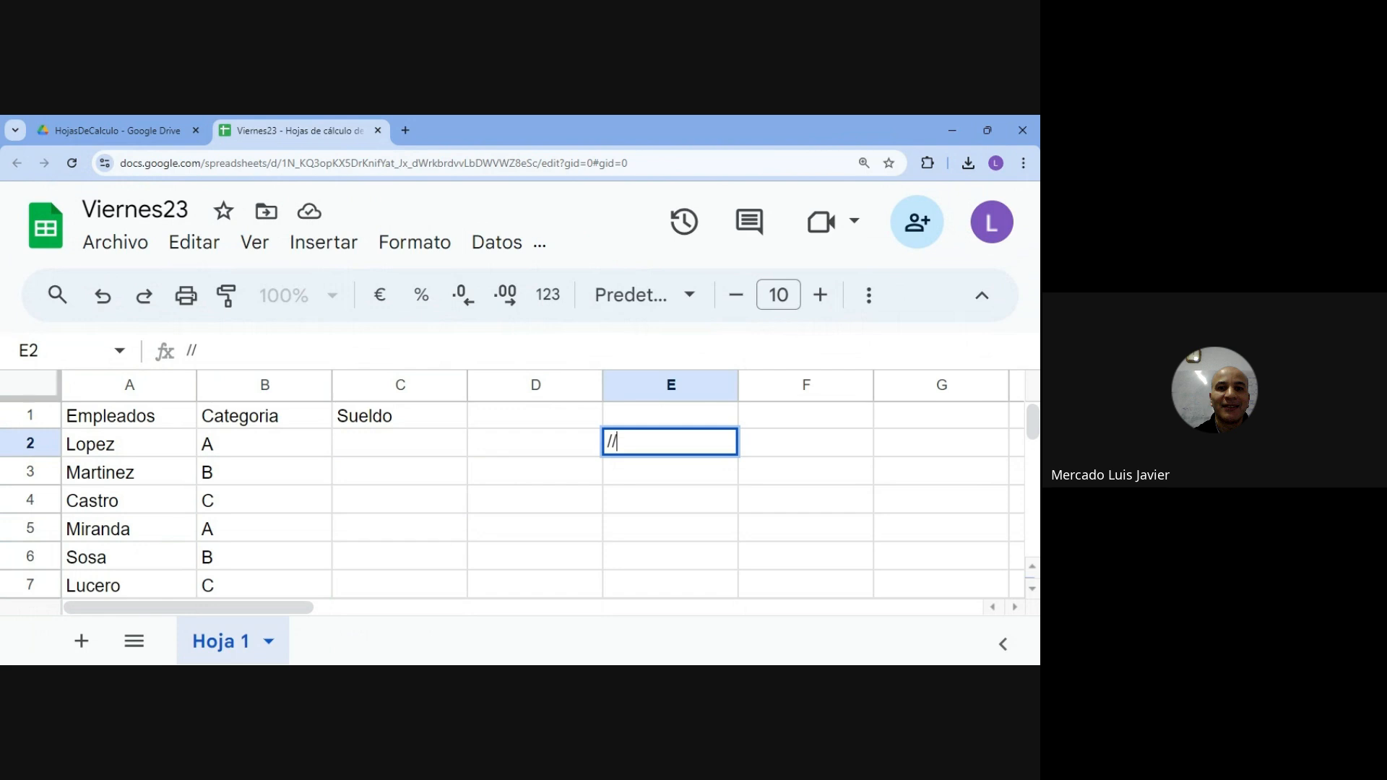
text(Los empleados)
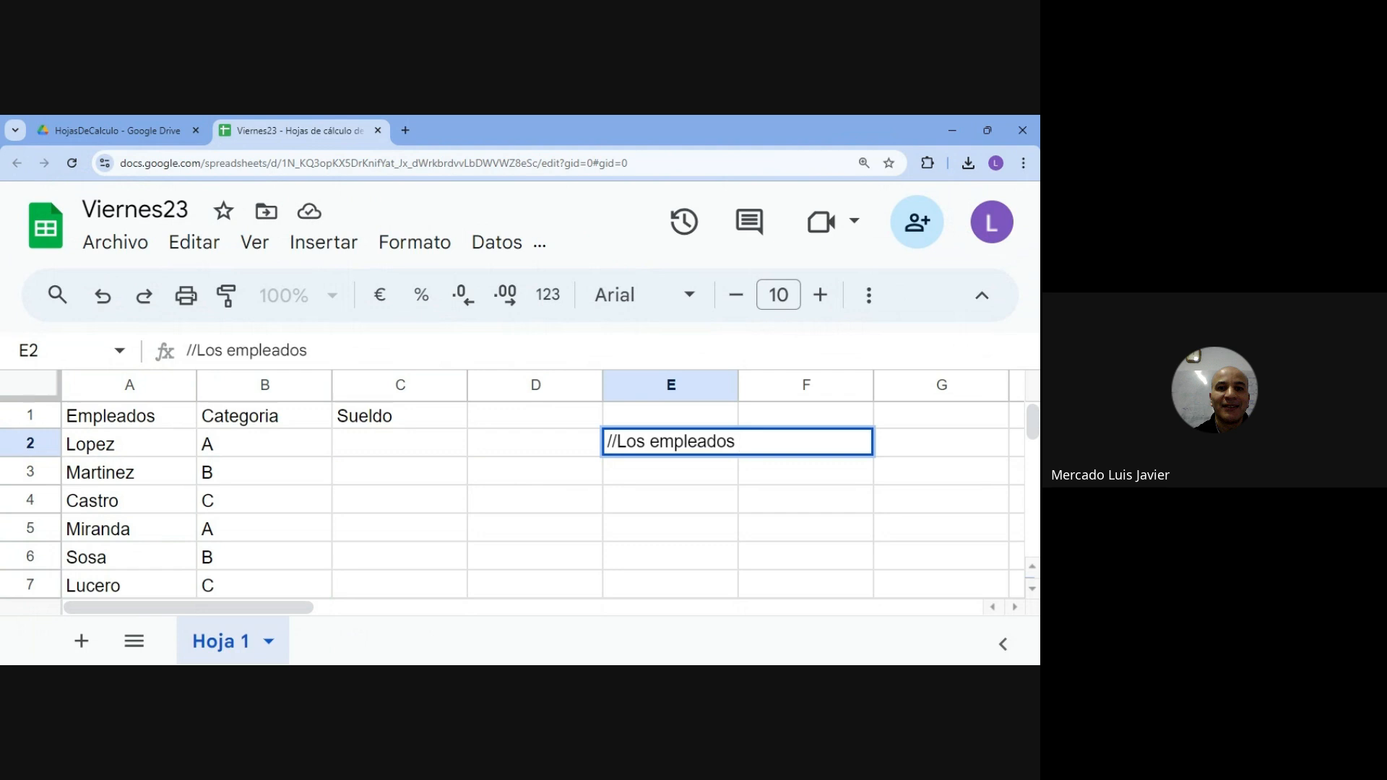
text(con cate)
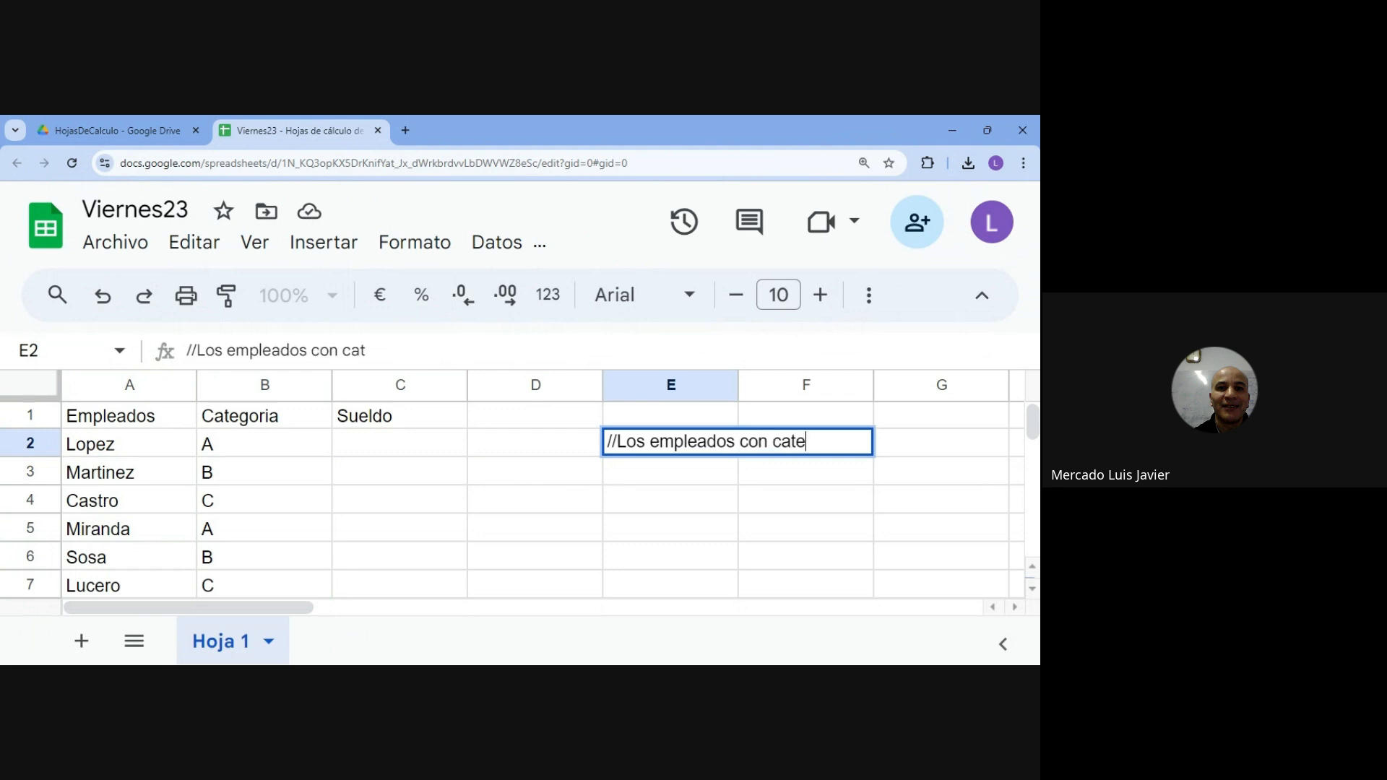
text(goria A tien)
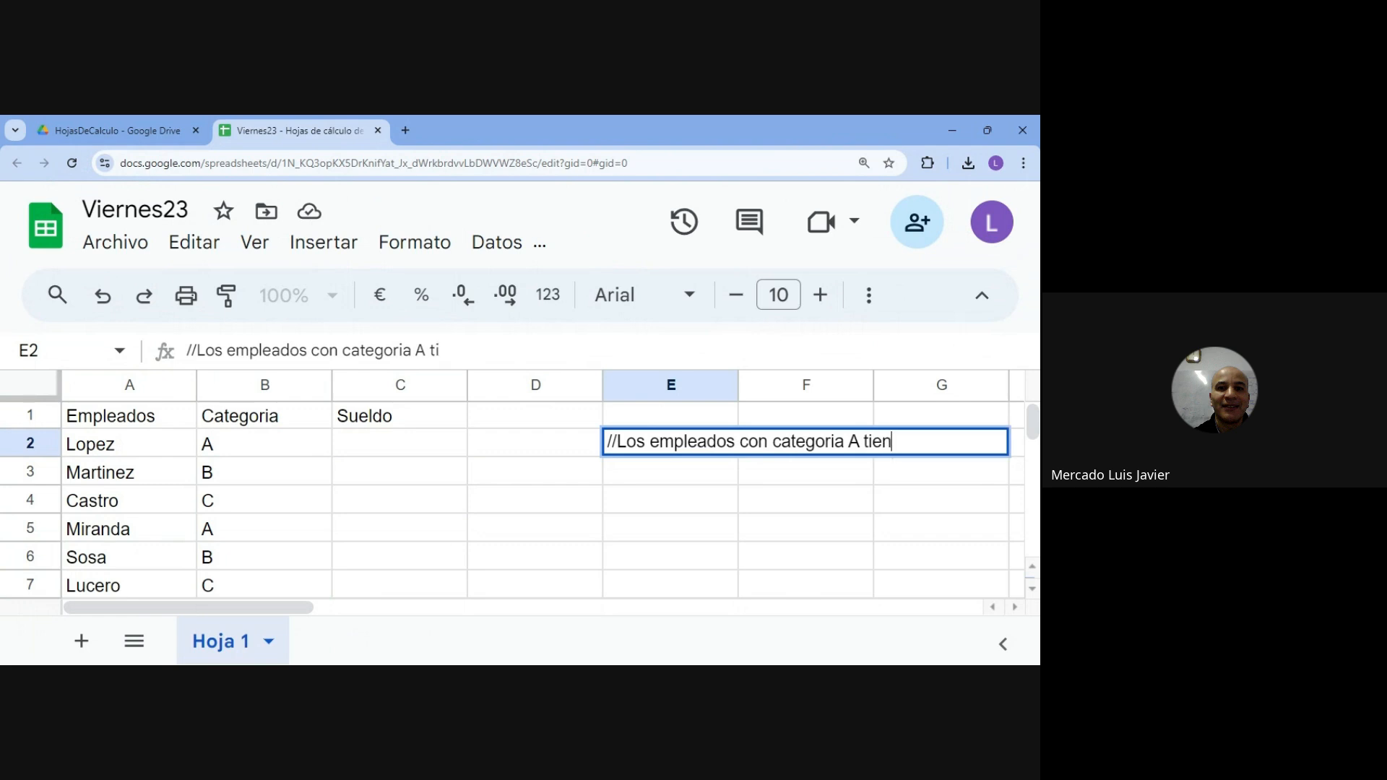
text(en un sueldo d)
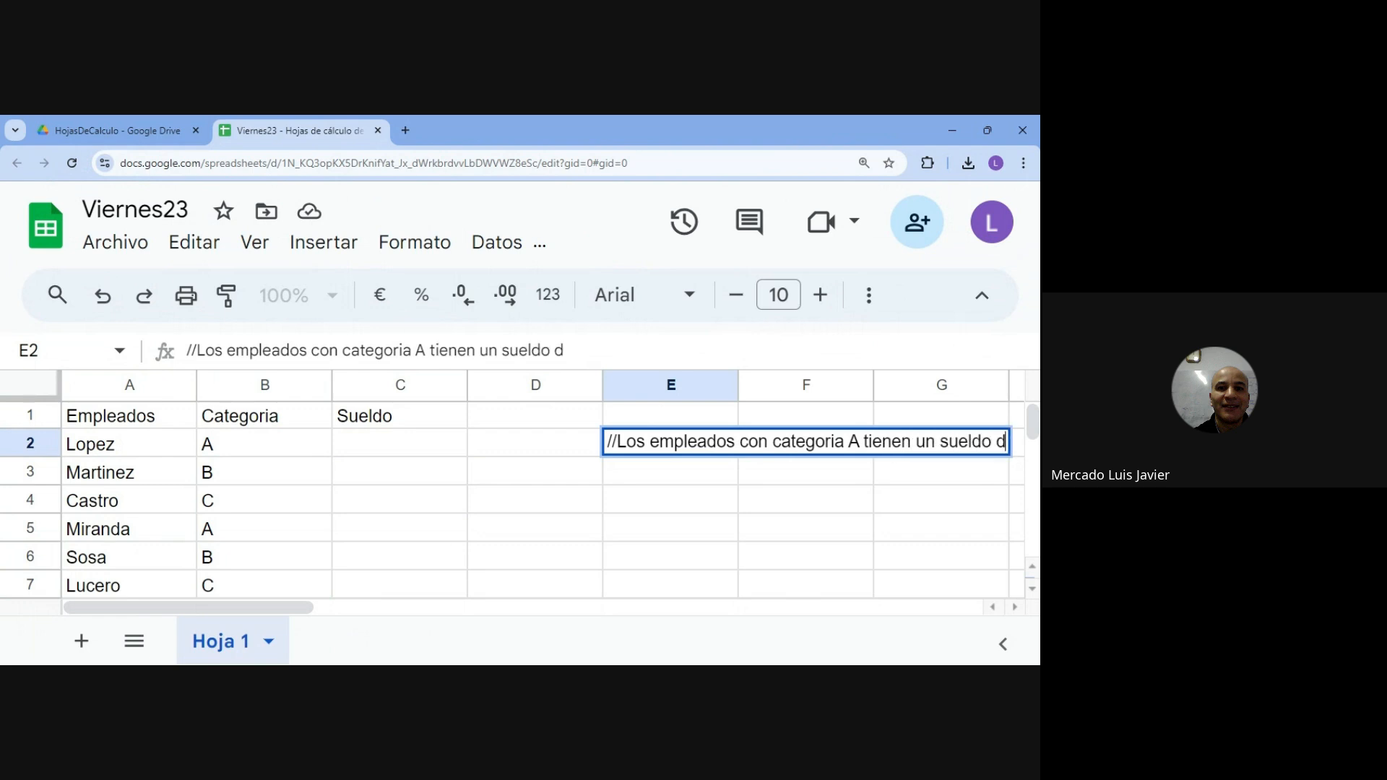
text(e)
key(Return)
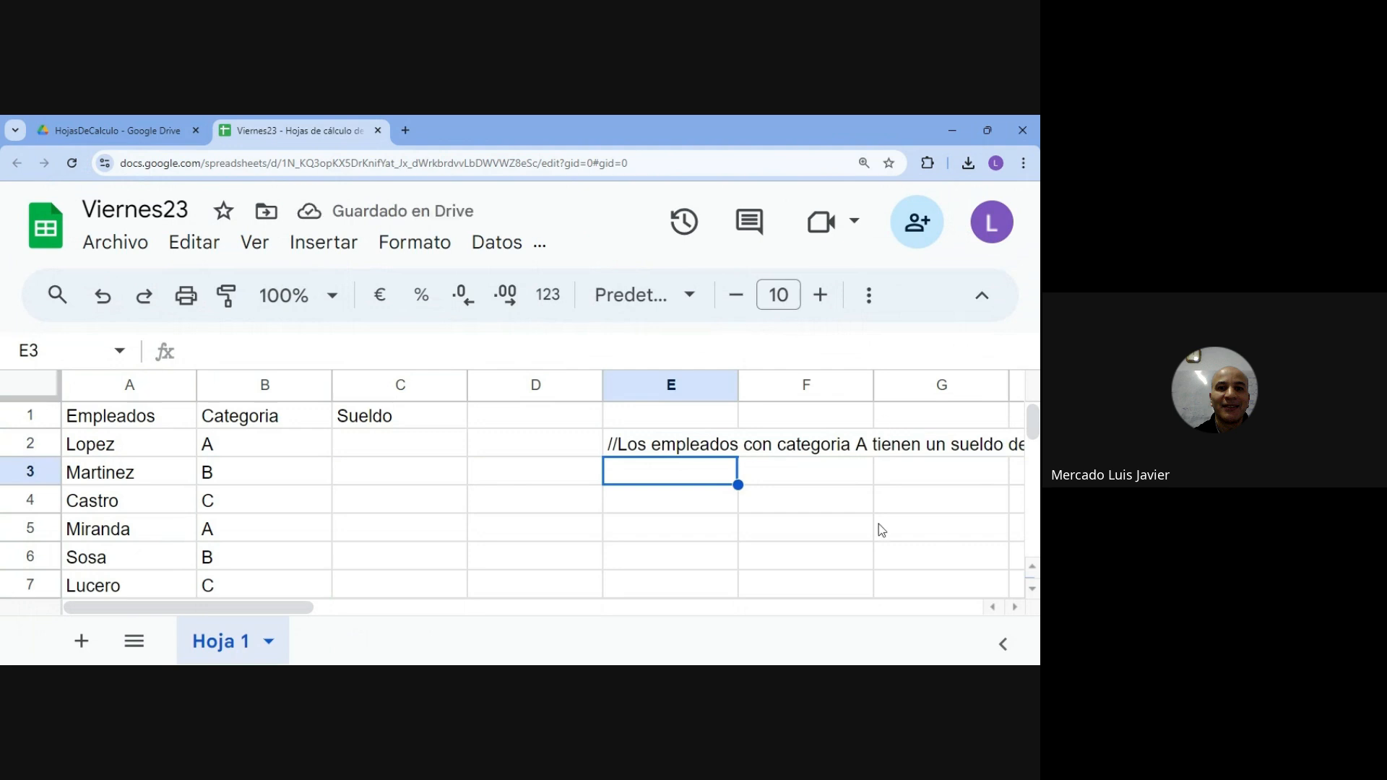
Complete the category A note in cell E2 by appending the salary 1000.
scroll(857, 518, down, 1)
scroll(811, 496, up, 1)
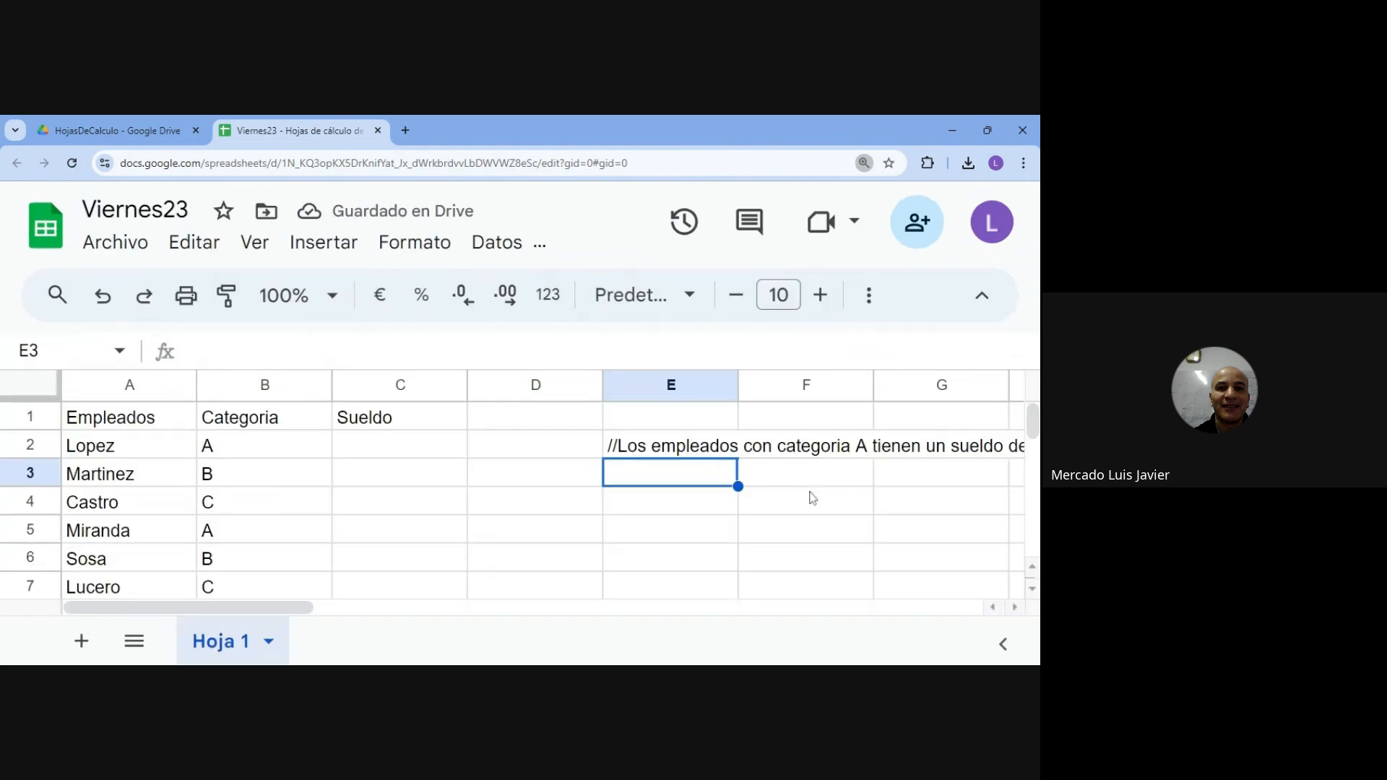
double_click(666, 452)
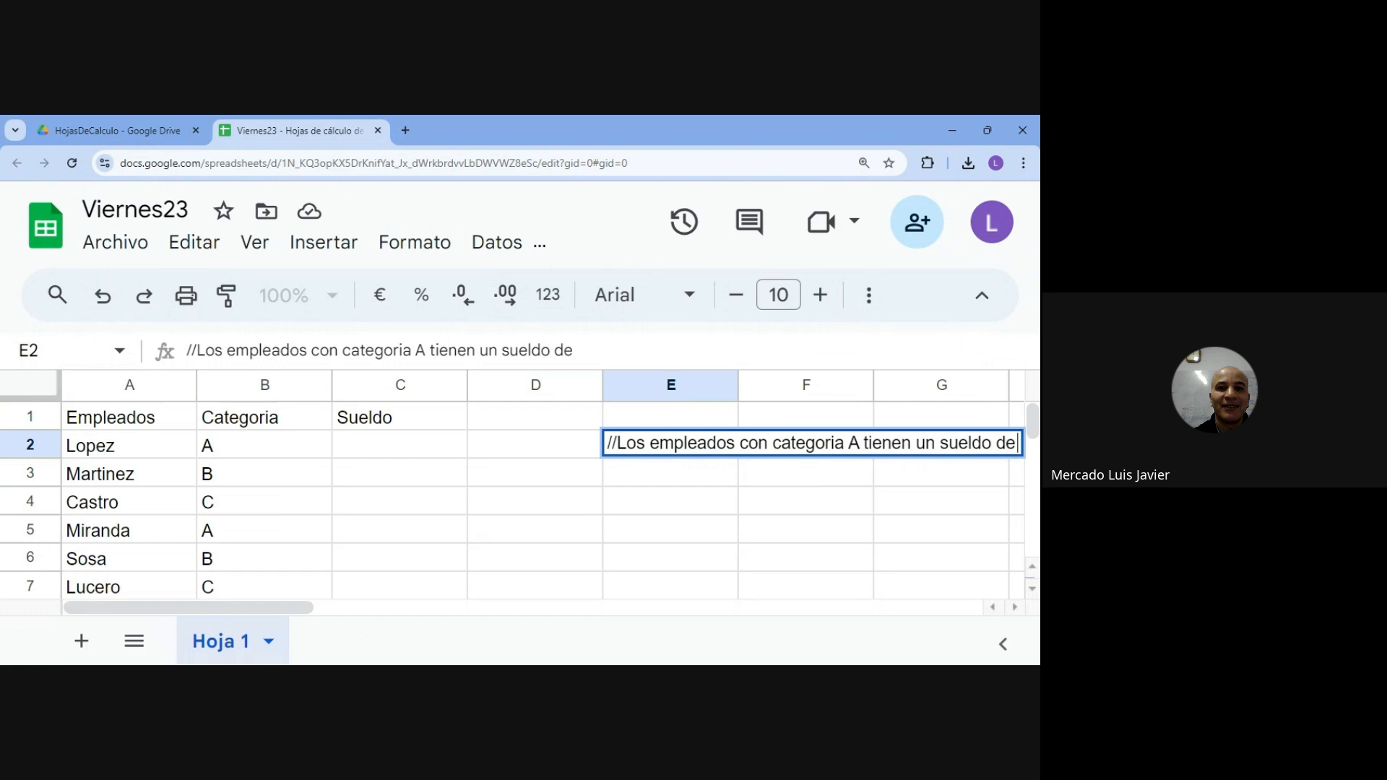
text(1000)
key(Return)
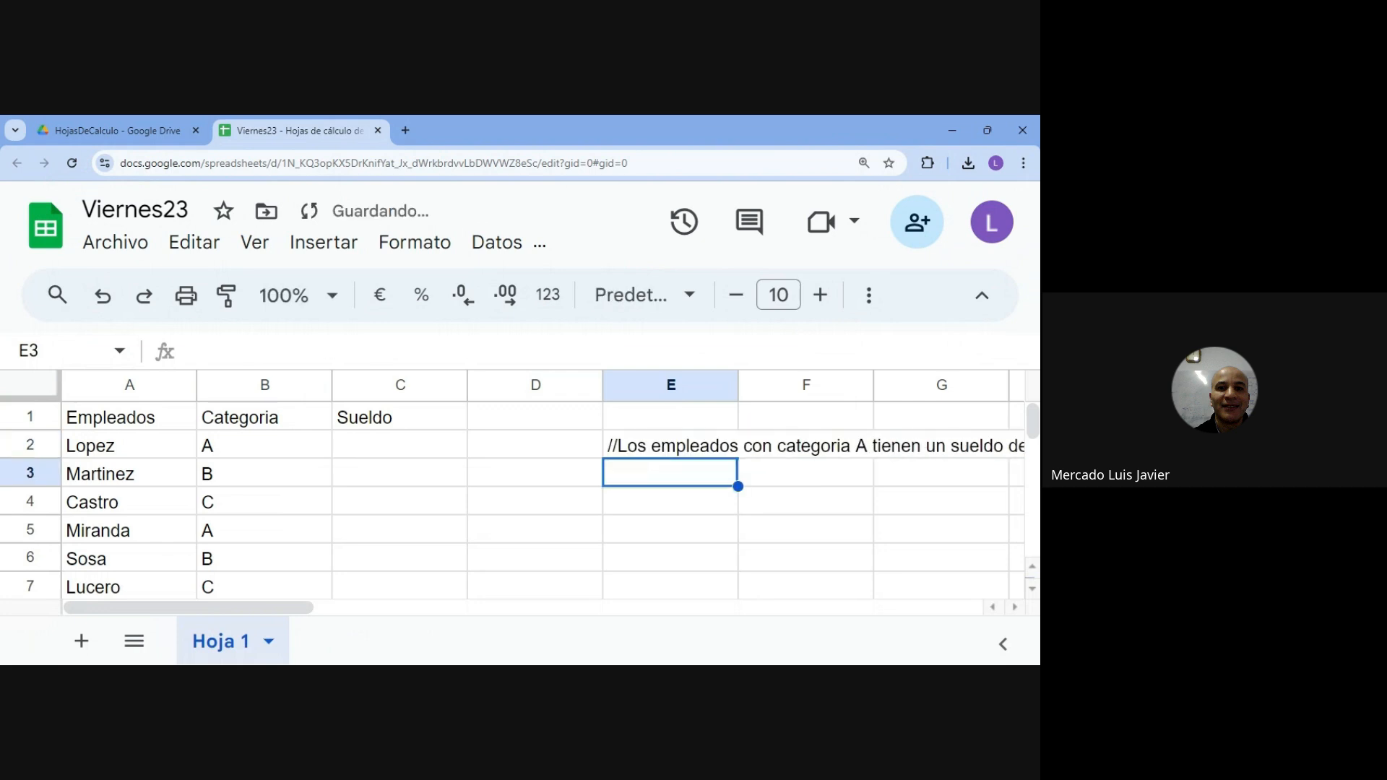
Move the category A salary note from cell E2 to cell D2.
click(648, 454)
drag(607, 457, 592, 461)
click(639, 450)
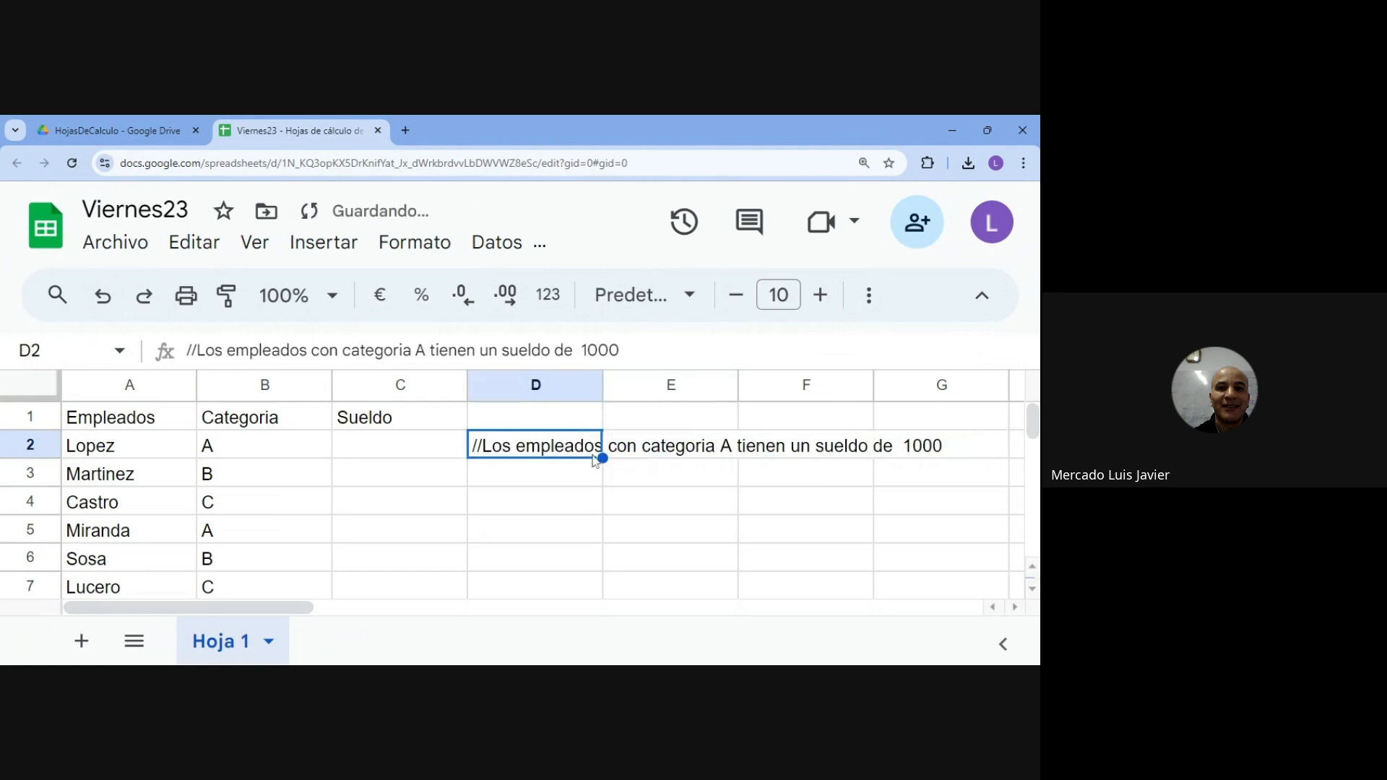
Enter the note "Los empleados con categoria B tienen un sueldo de 2000" in cell D3.
click(545, 476)
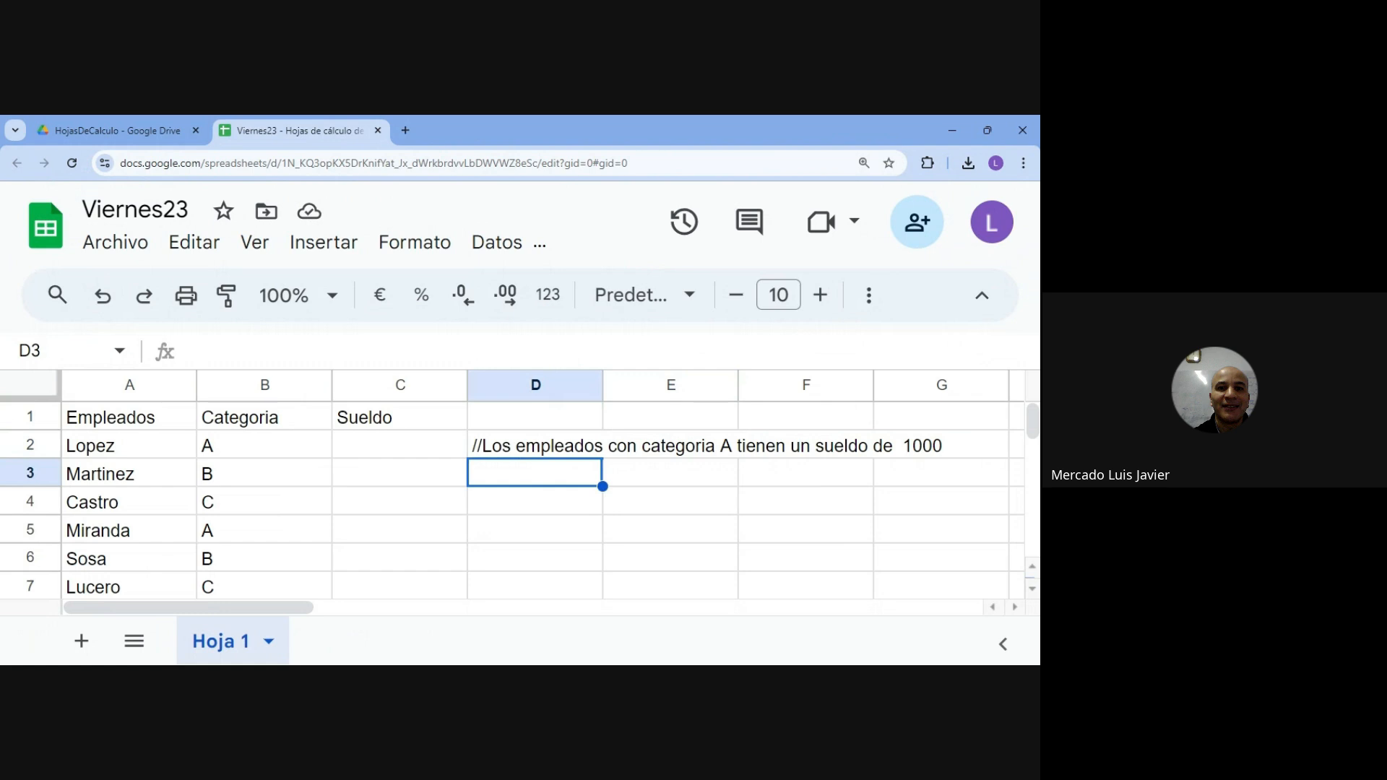
text(Lo)
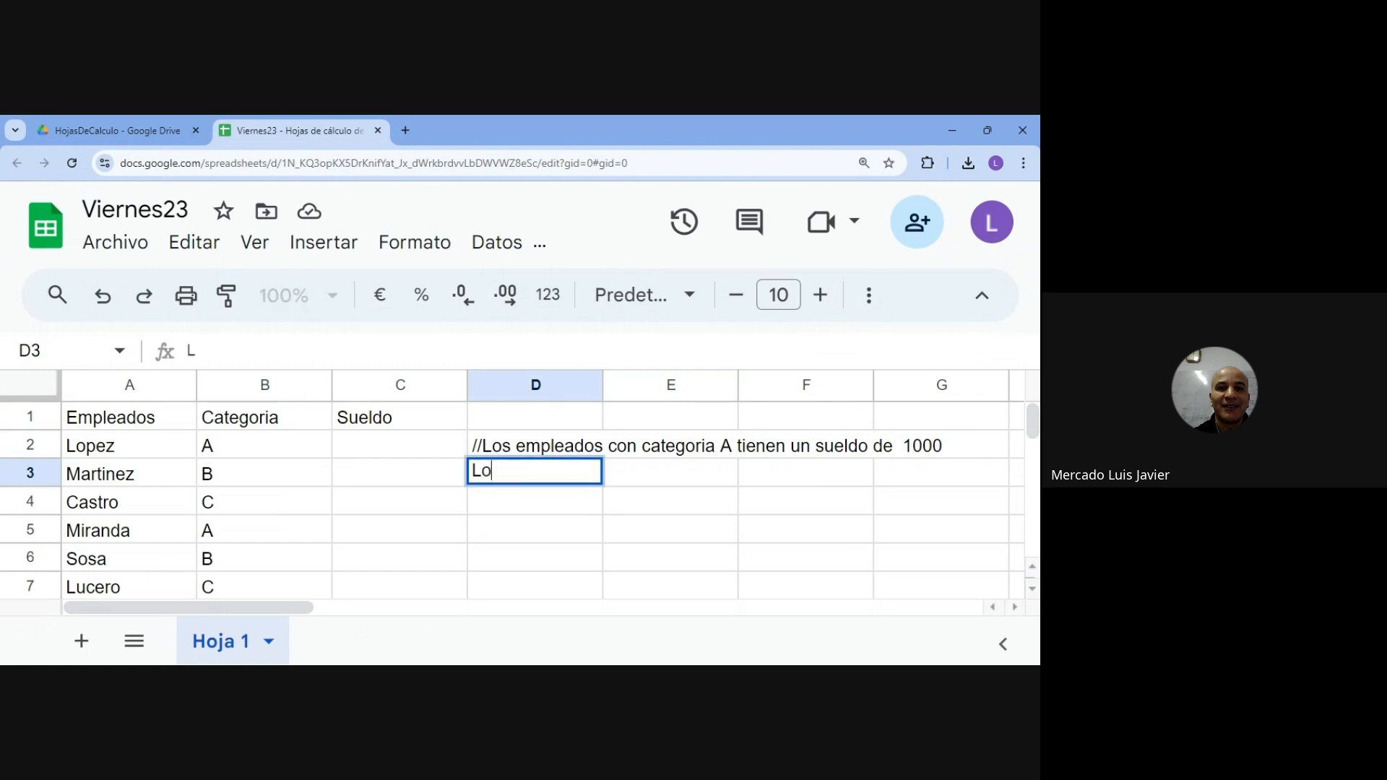
text(s empleados )
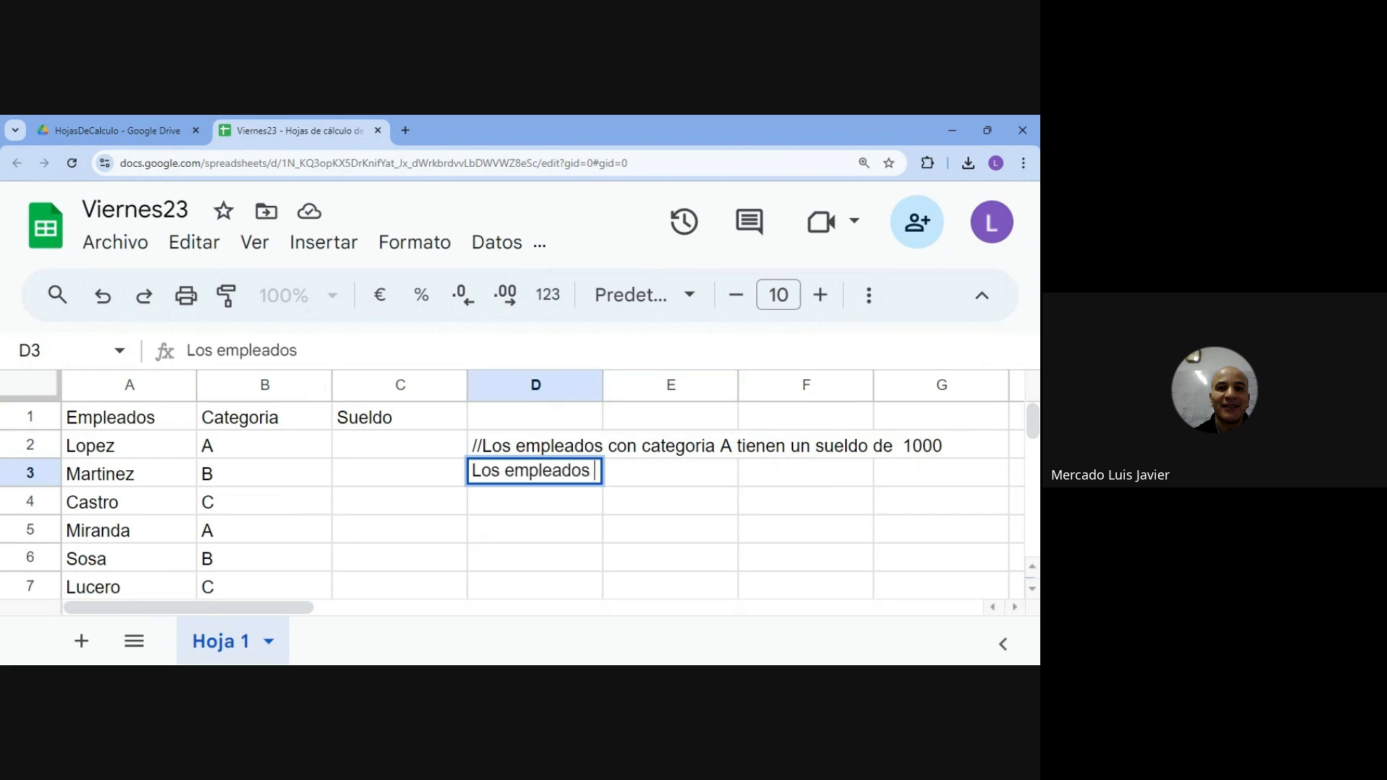
text(con categoria B)
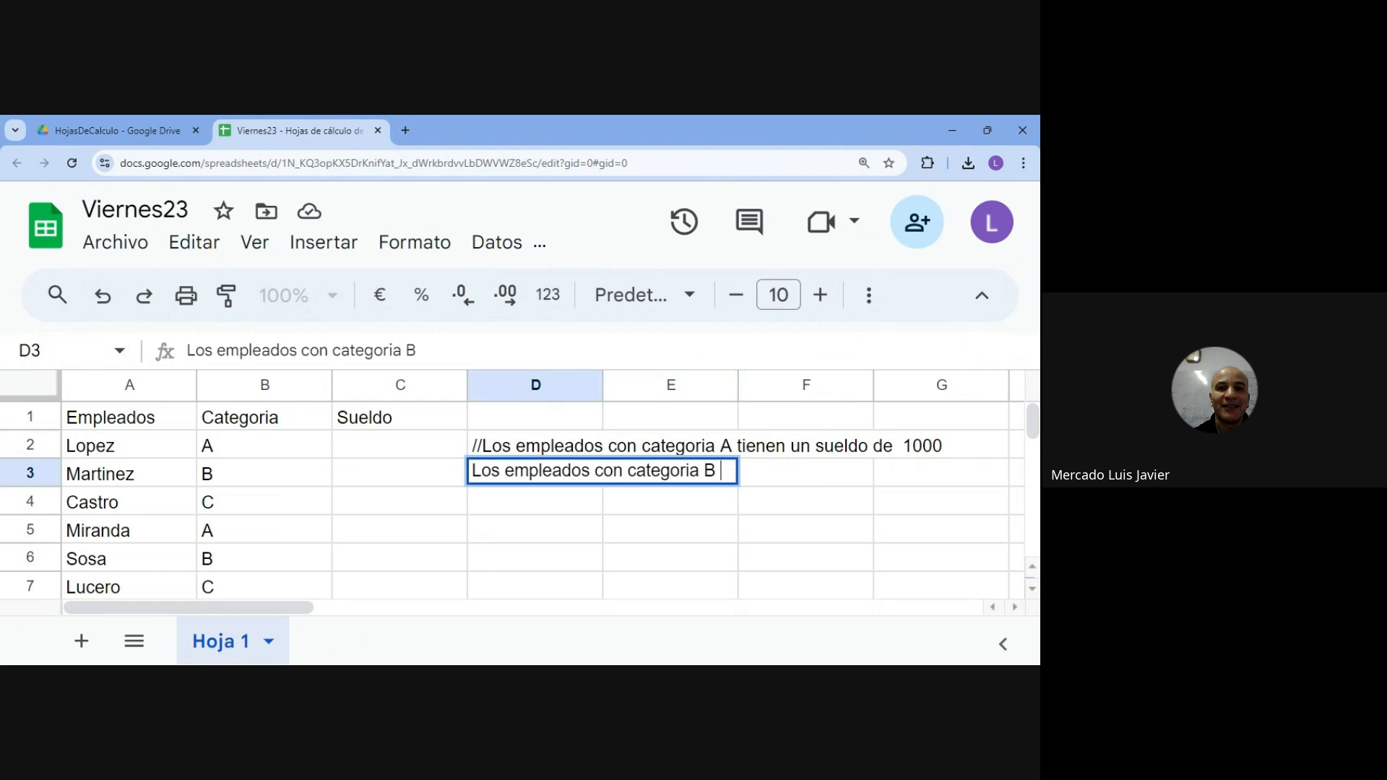
text( tuen)
key(BackSpace)
key(BackSpace)
key(BackSpace)
text(i)
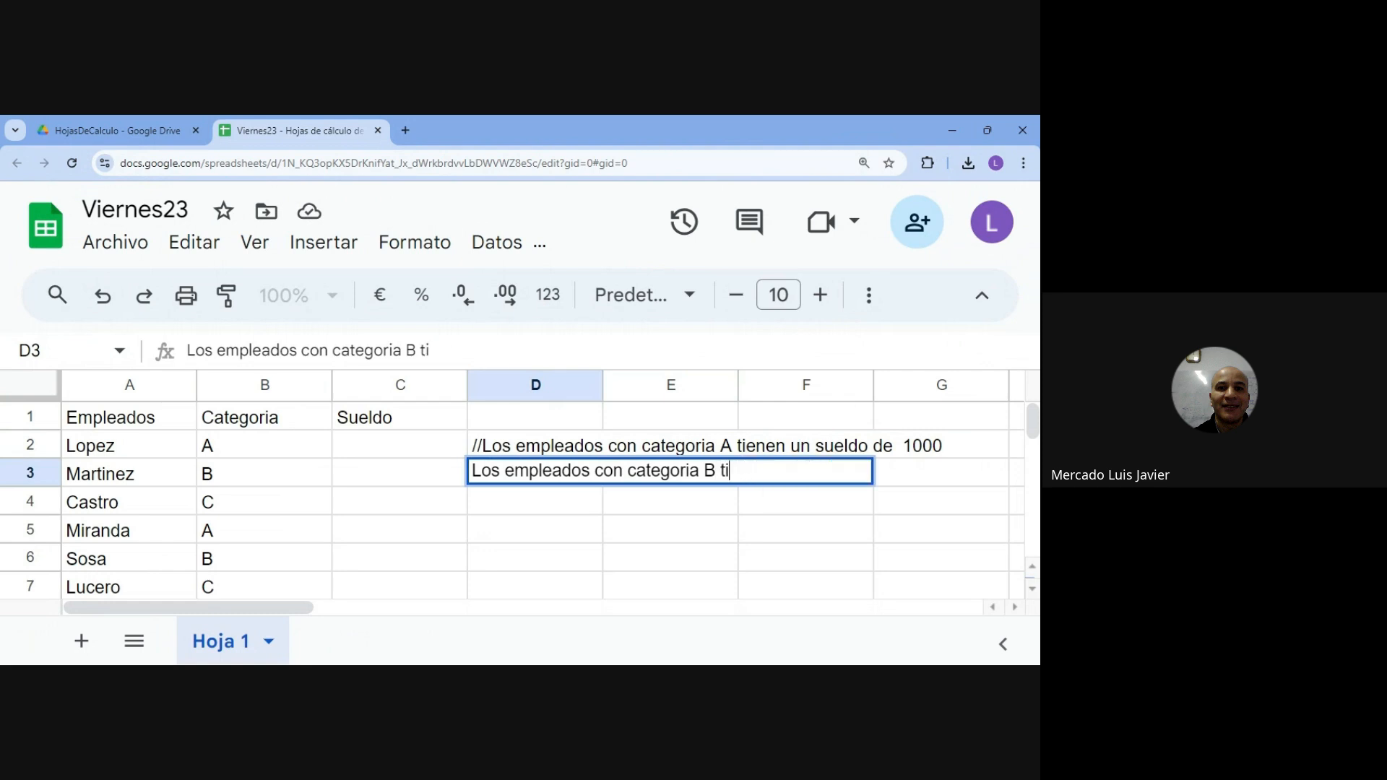
text(enen un su)
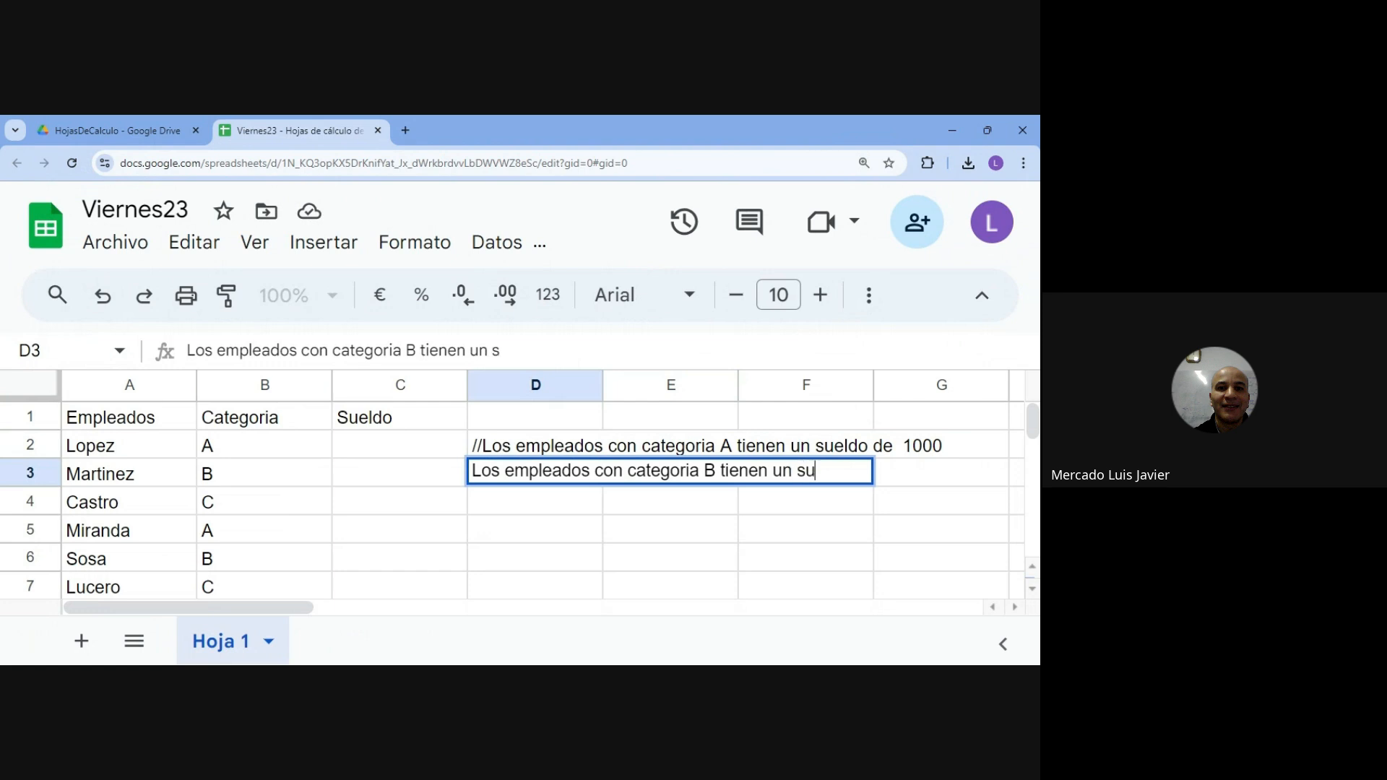
text(eldo de 2000)
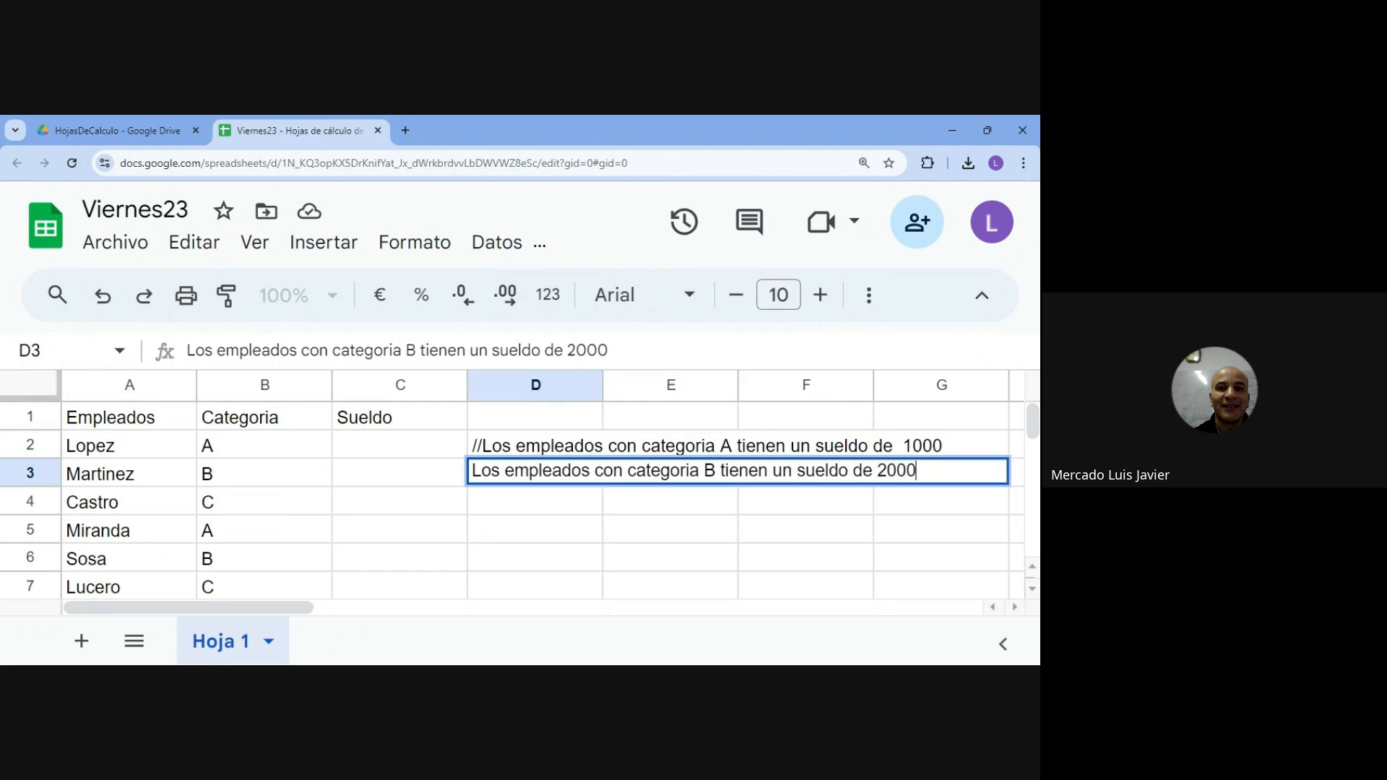
key(Return)
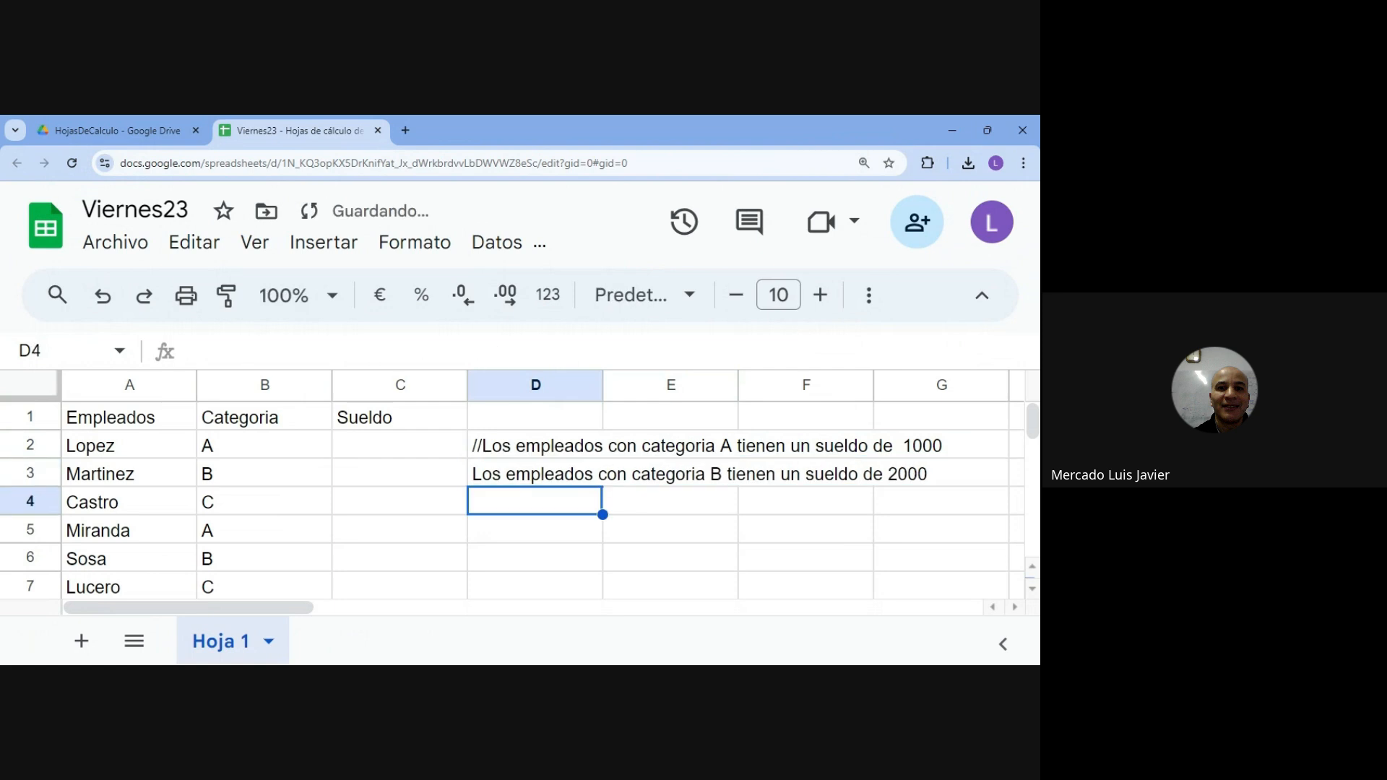
Enter the note "y los de categoria C 2500" in cell D4.
text(y l)
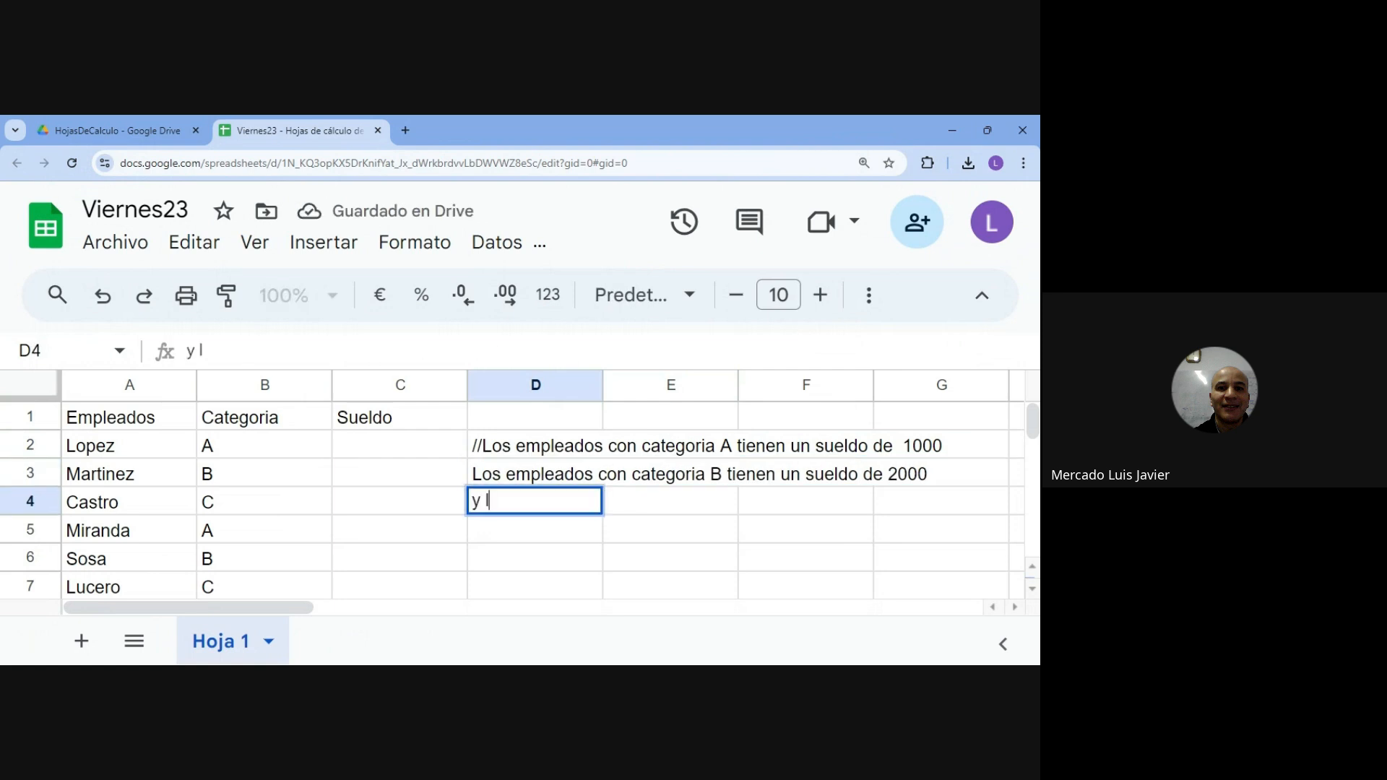
text(os de categorias)
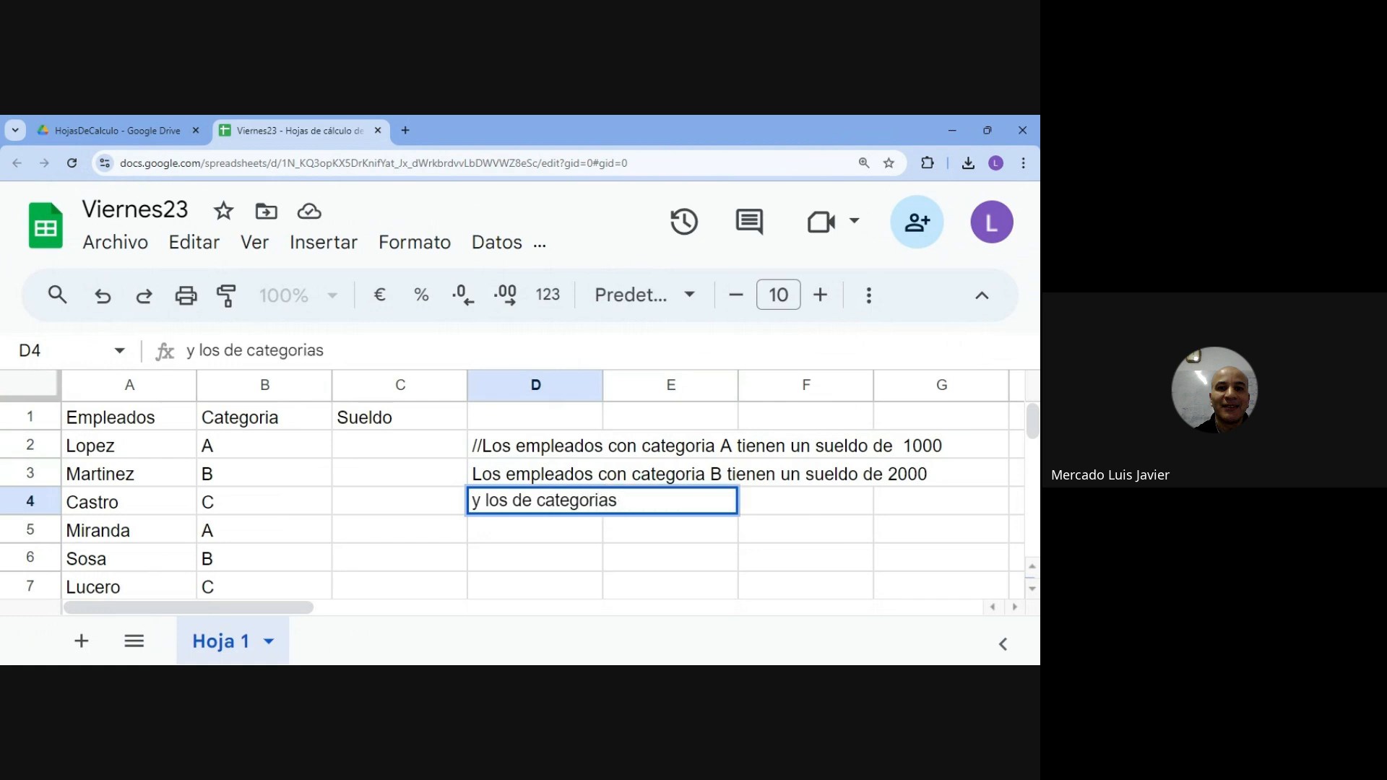
key(BackSpace)
text(C 2500)
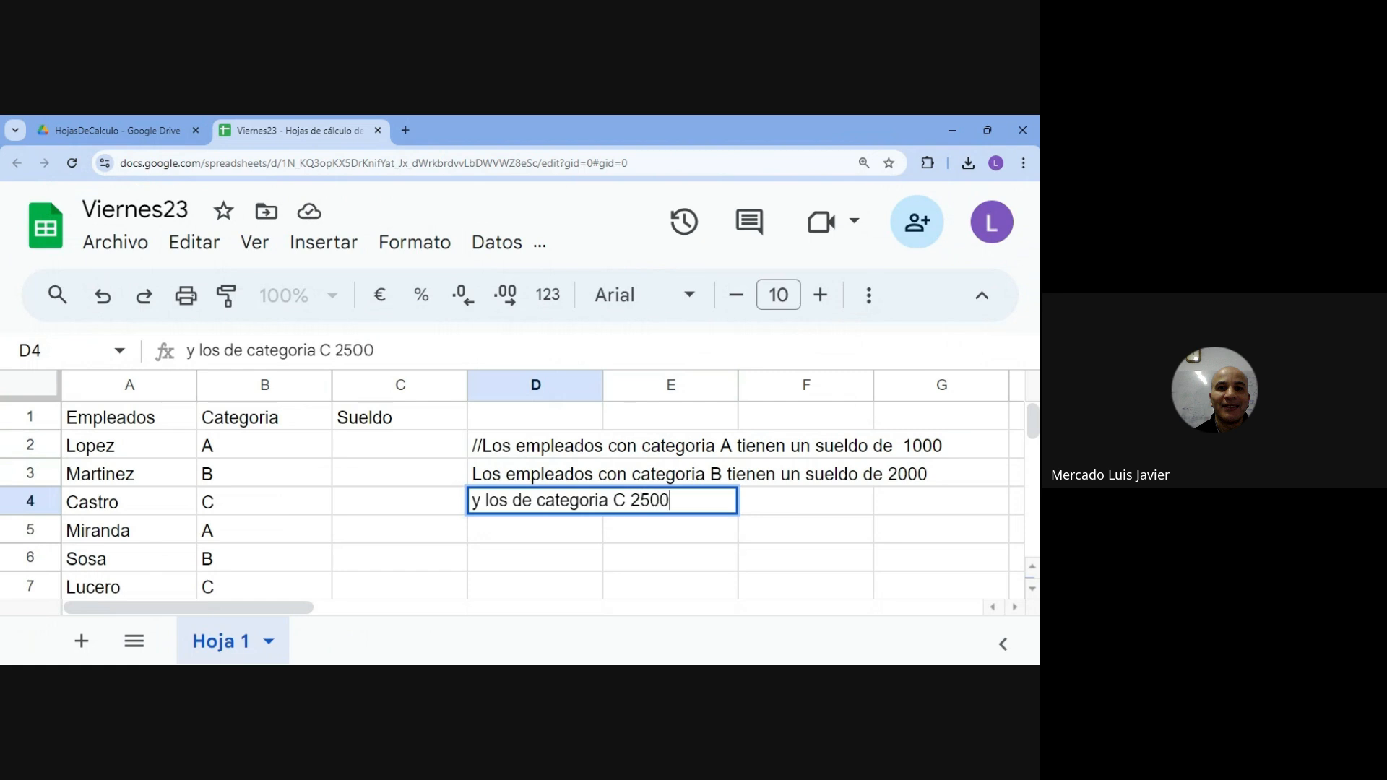
key(Return)
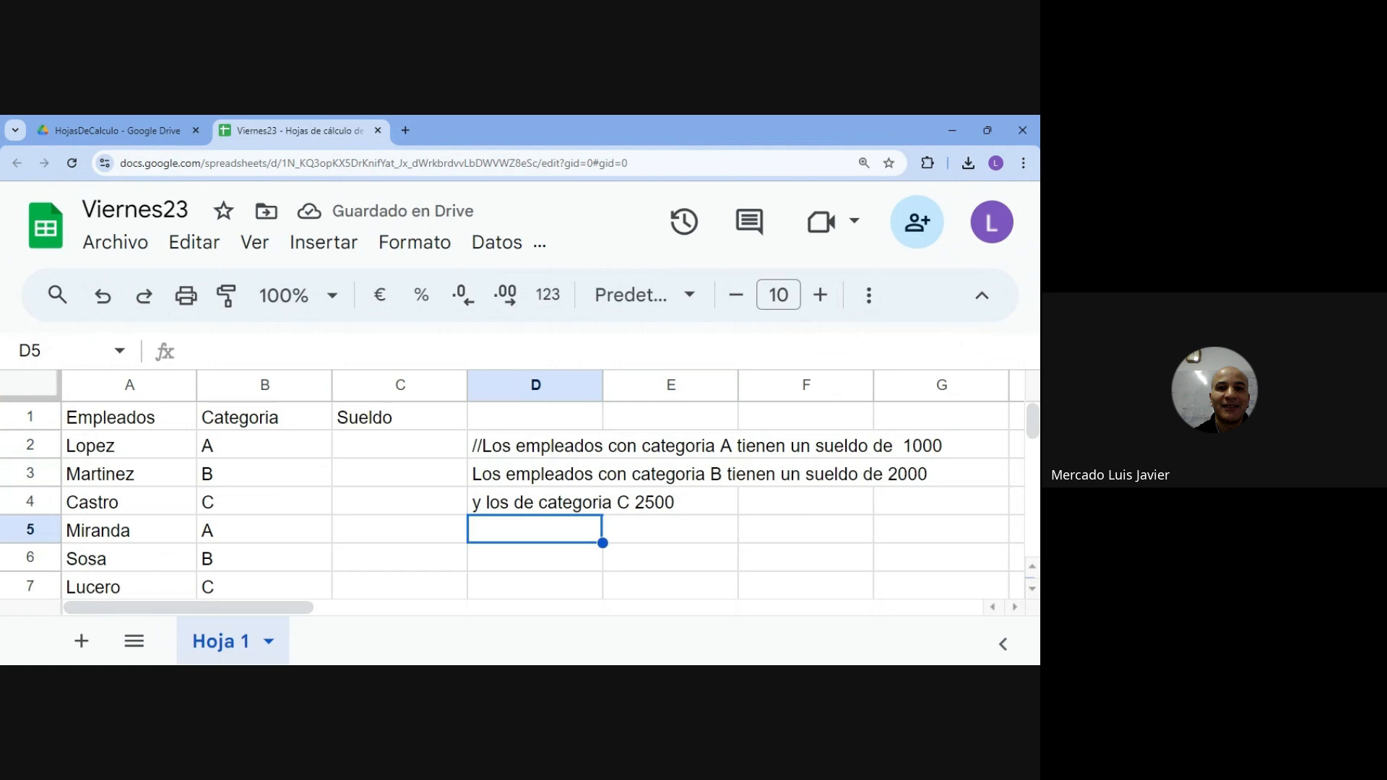
Clear the category letters of all six employees in cells B2:B7.
key(Left)
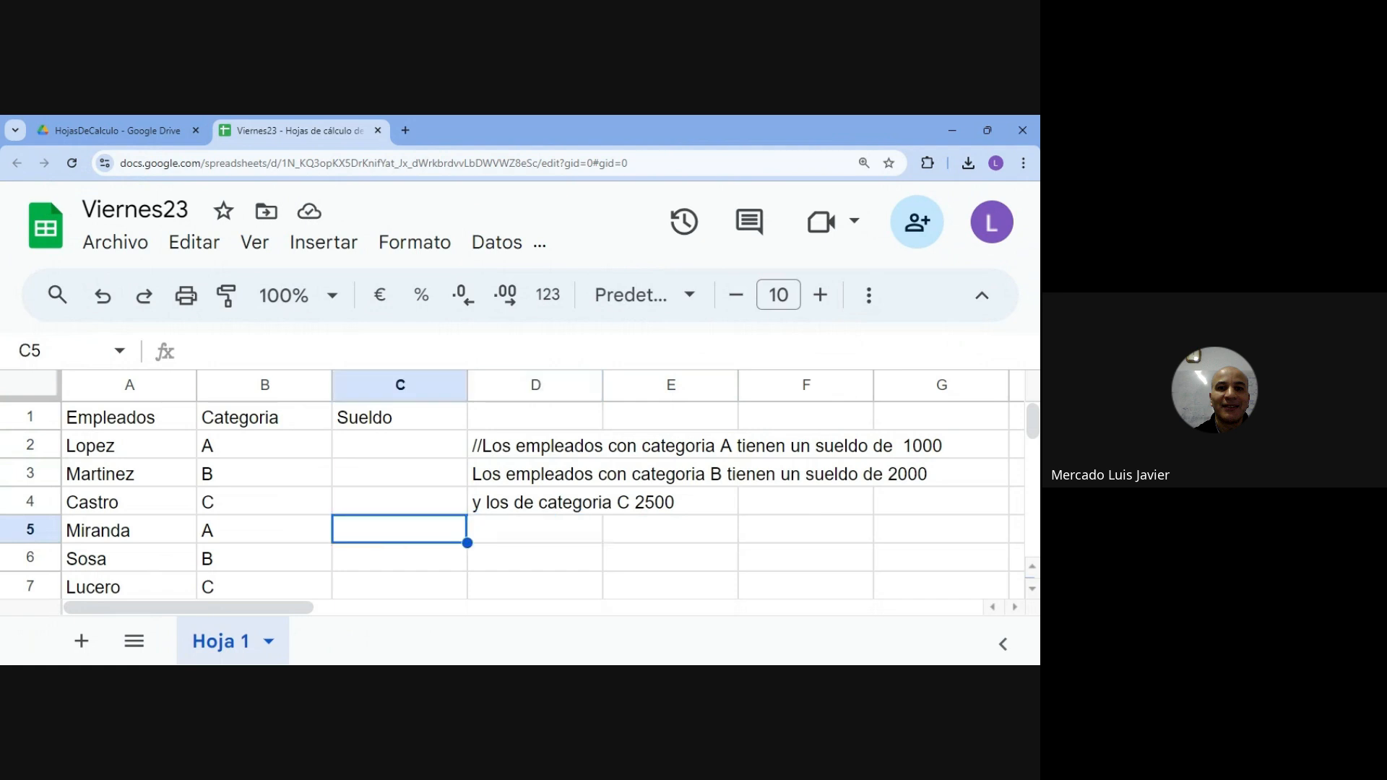
key(Left)
key(Up)
key(Up)
key(Up)
key(Left)
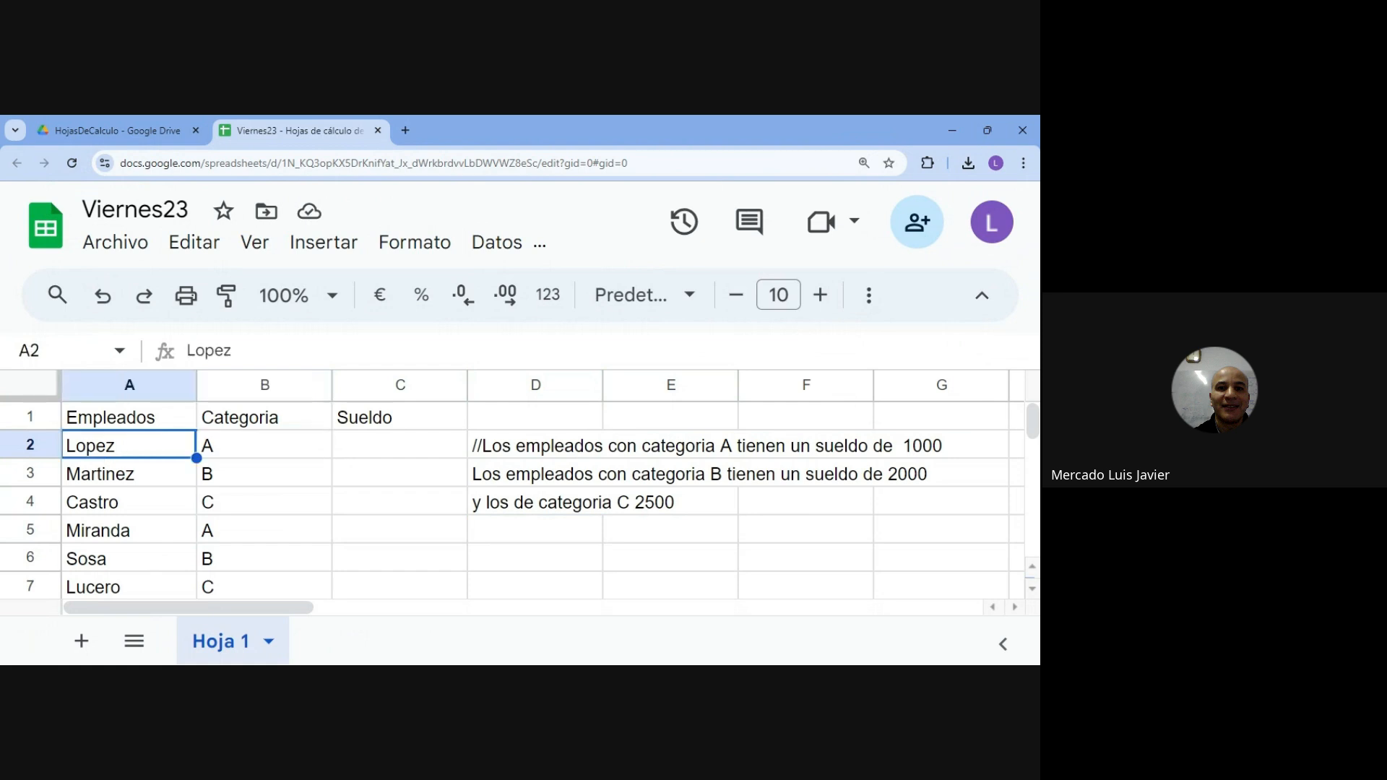
key(Down)
key(Down)
key(Right)
key(Up)
key(Up)
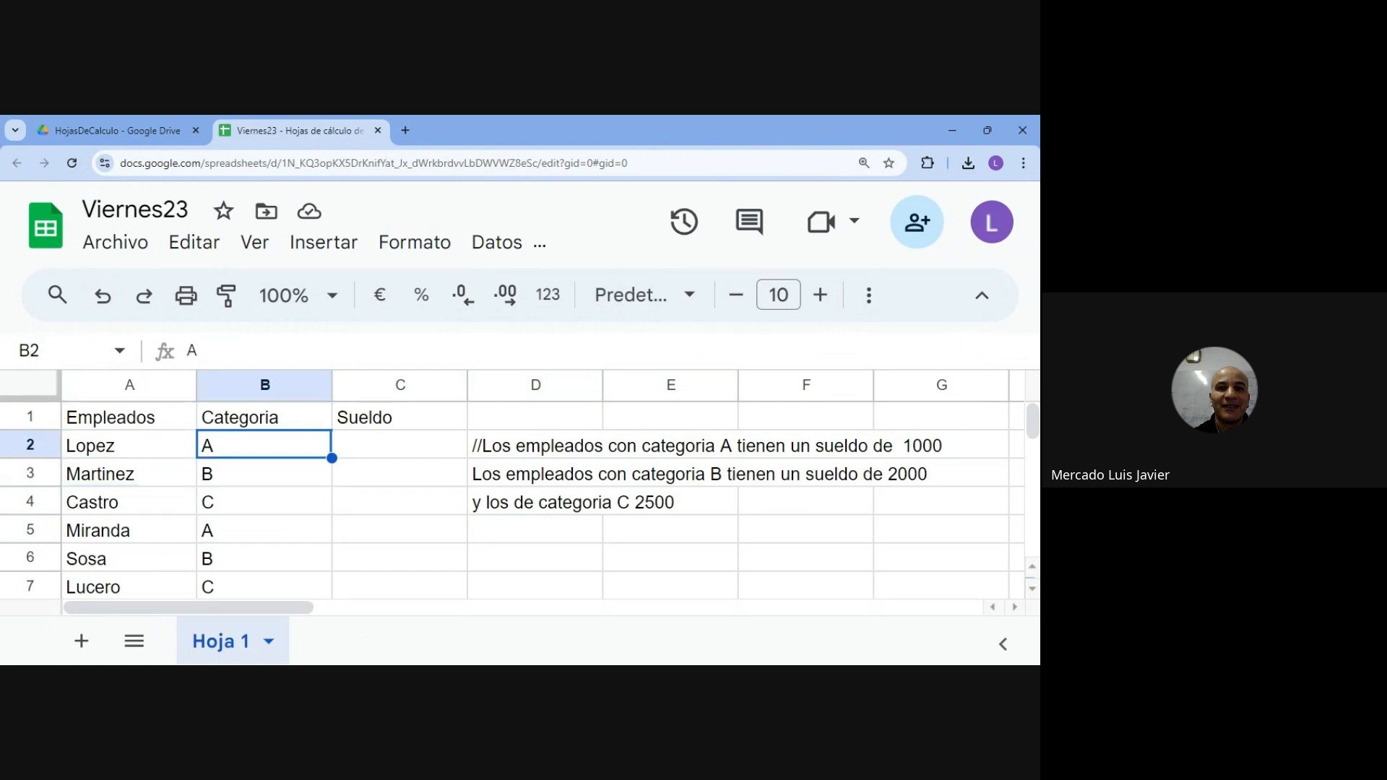
key(shift+Down)
key(shift+Down)
key(shift+Down)
key(shift+Down)
key(shift+Down)
key(Delete)
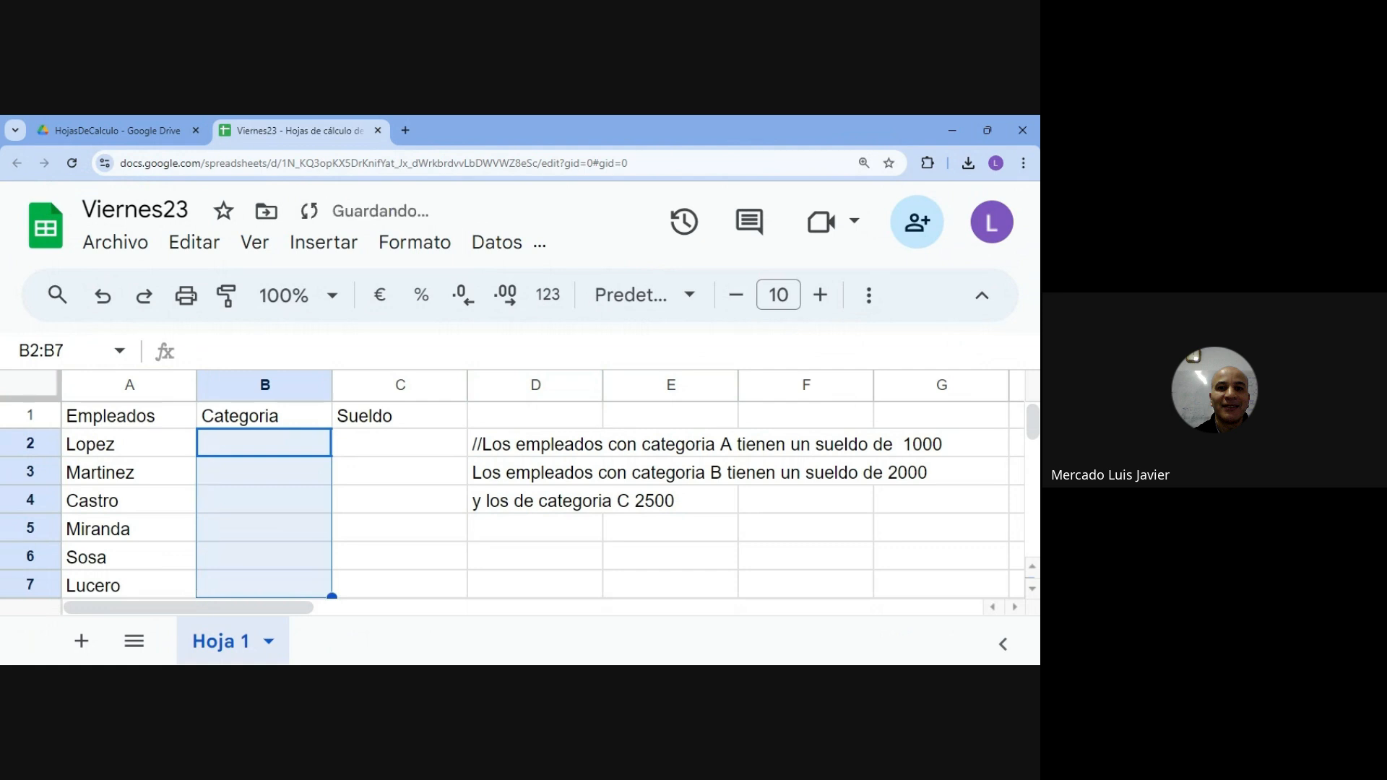
key(Down)
key(Down)
key(Down)
key(Down)
key(Down)
key(Down)
key(Up)
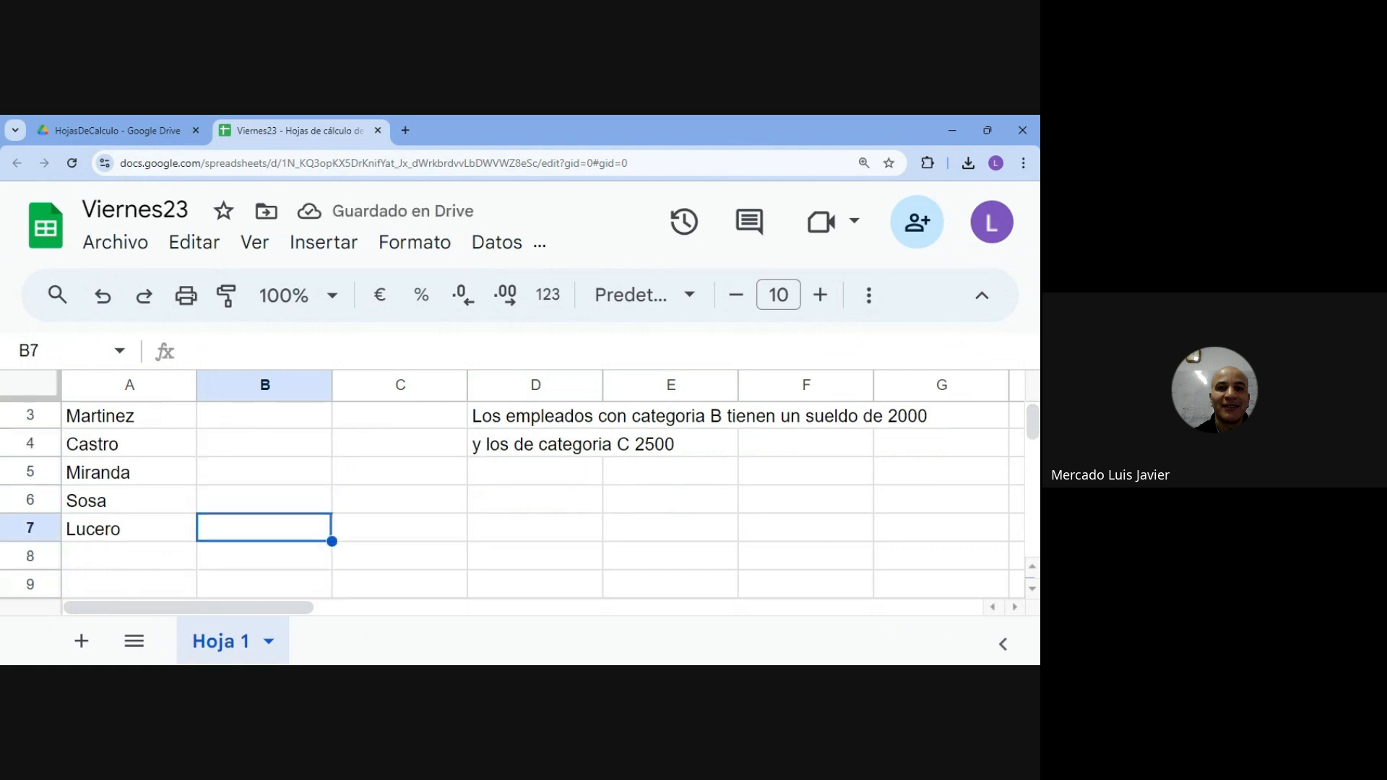
key(ctrl+Up)
key(Down)
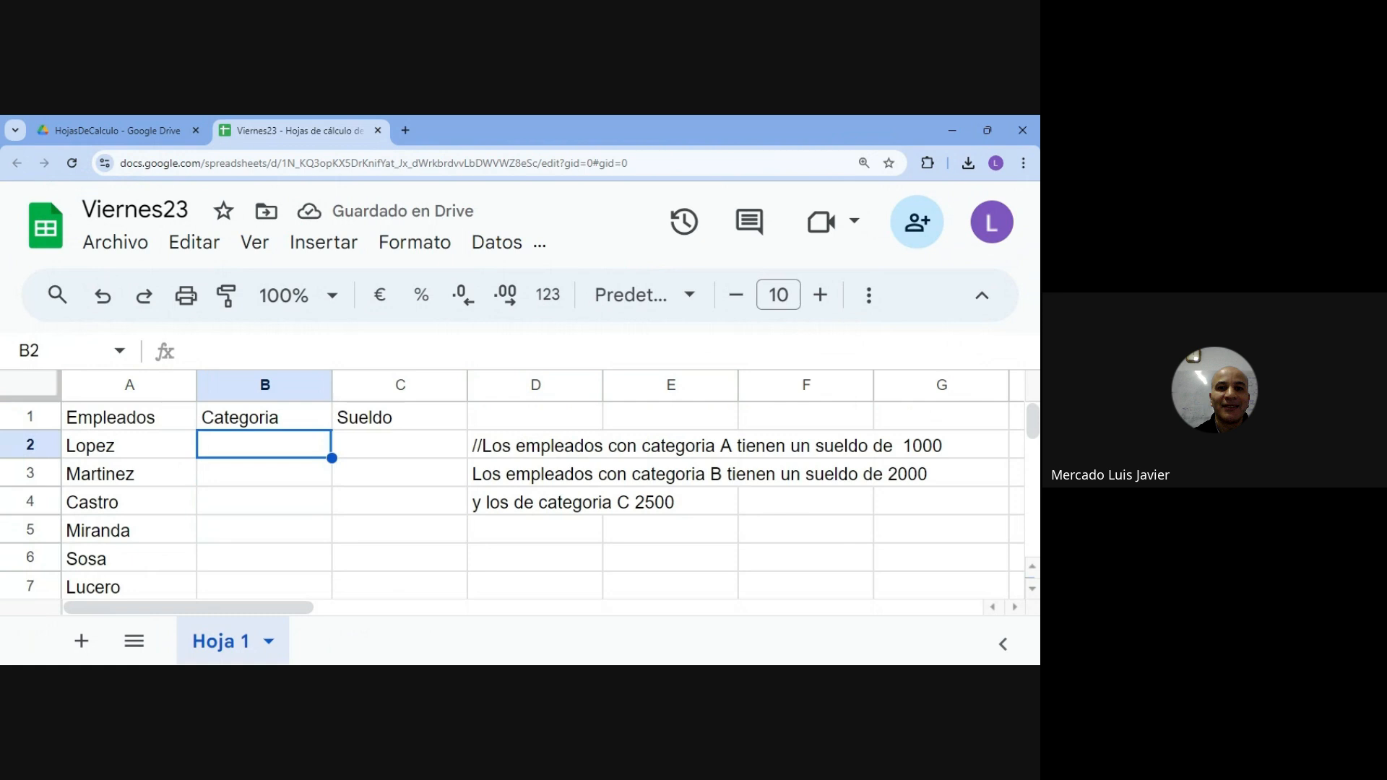
key(Right)
key(Left)
key(Down)
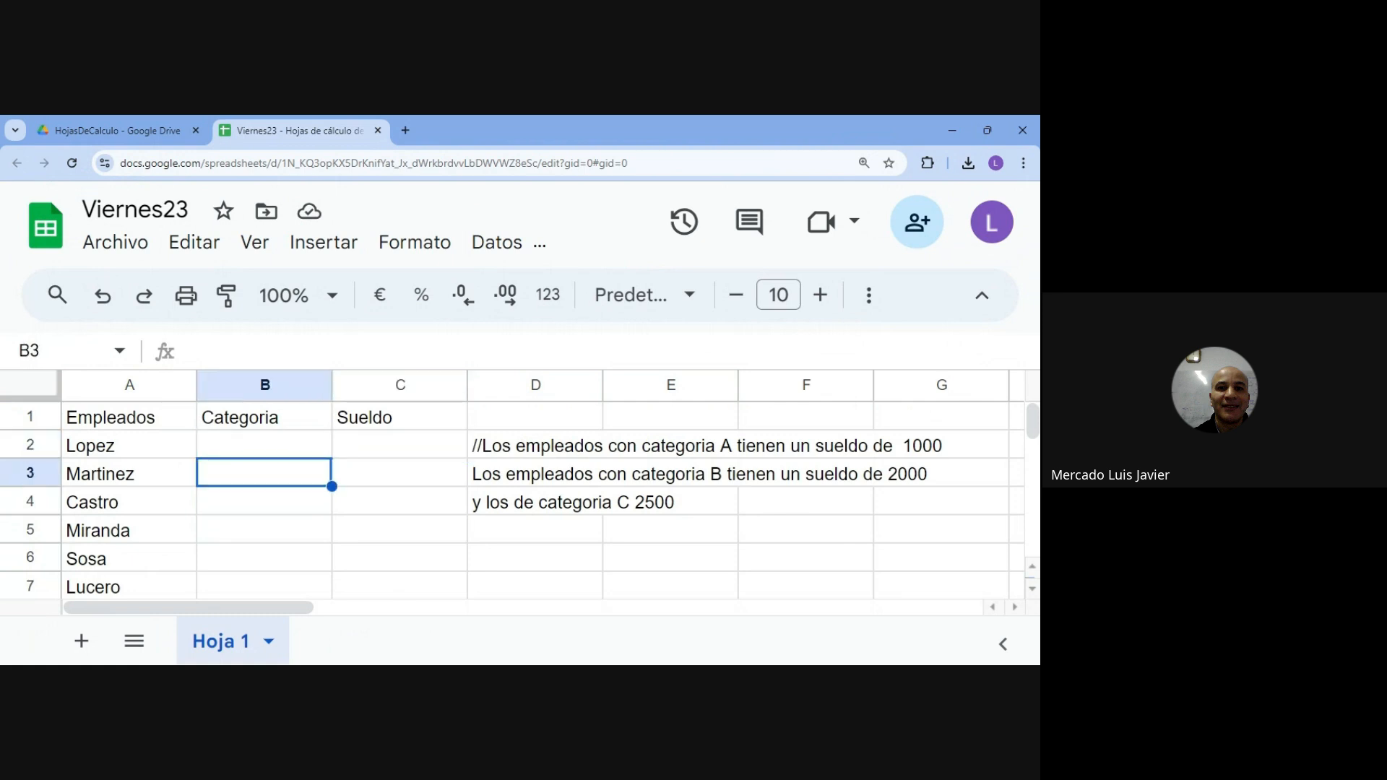
key(Up)
key(Down)
key(Down)
key(Down)
key(Up)
key(Up)
key(Up)
key(Right)
key(Down)
key(Down)
key(Down)
key(Up)
key(Up)
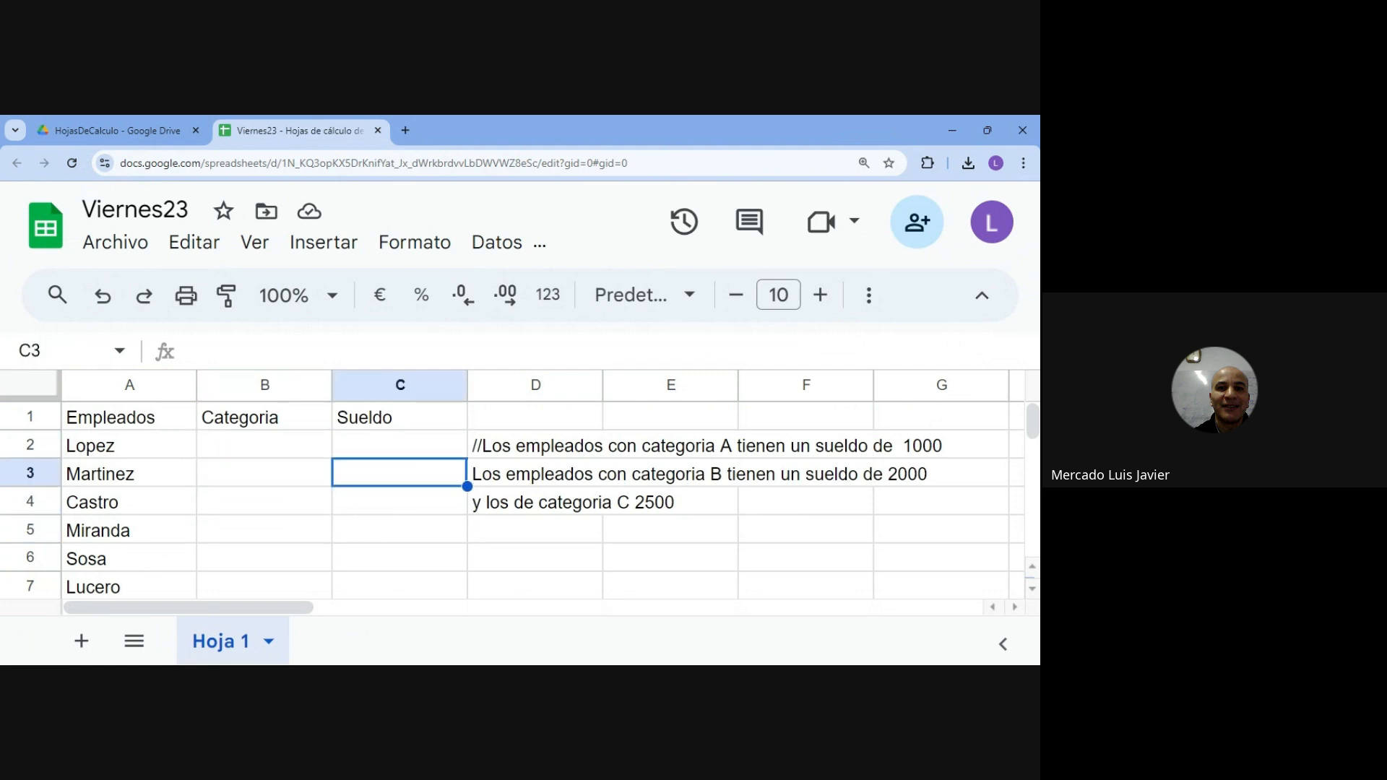
key(Up)
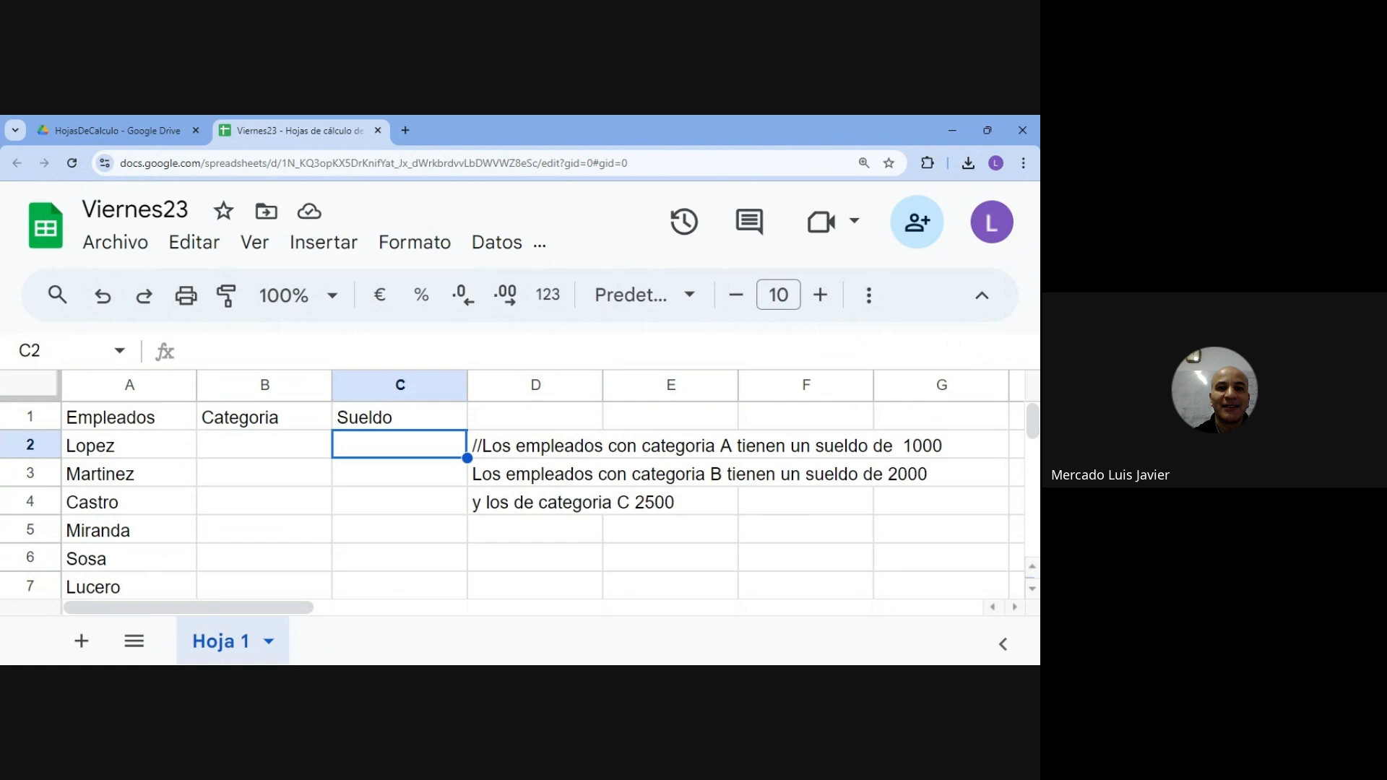
key(Down)
key(Up)
key(Left)
key(Right)
key(Left)
key(Left)
key(Right)
key(Right)
Examine the salary notes in D2:D4 alongside the empty Categoria and Sueldo cells of row 2.
drag(505, 454, 519, 511)
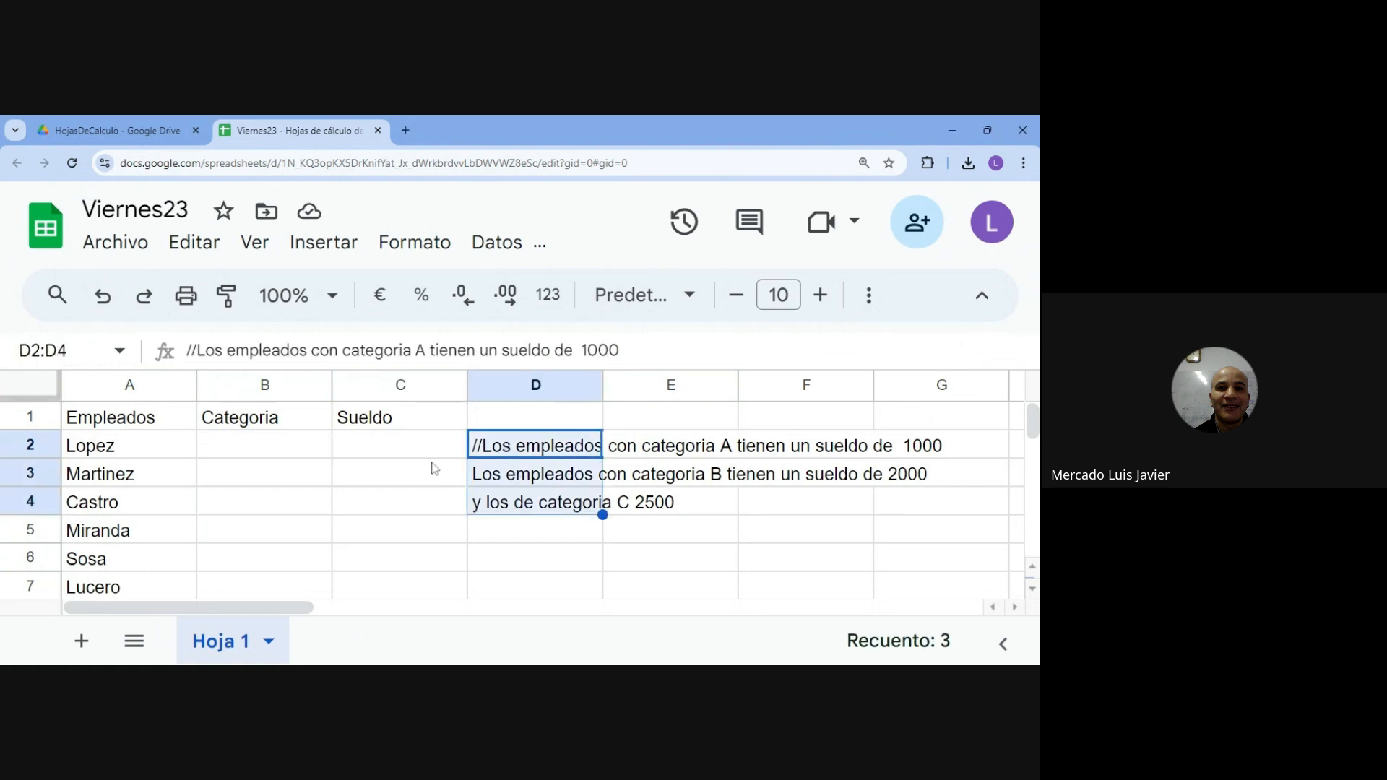
click(374, 442)
click(297, 448)
click(373, 451)
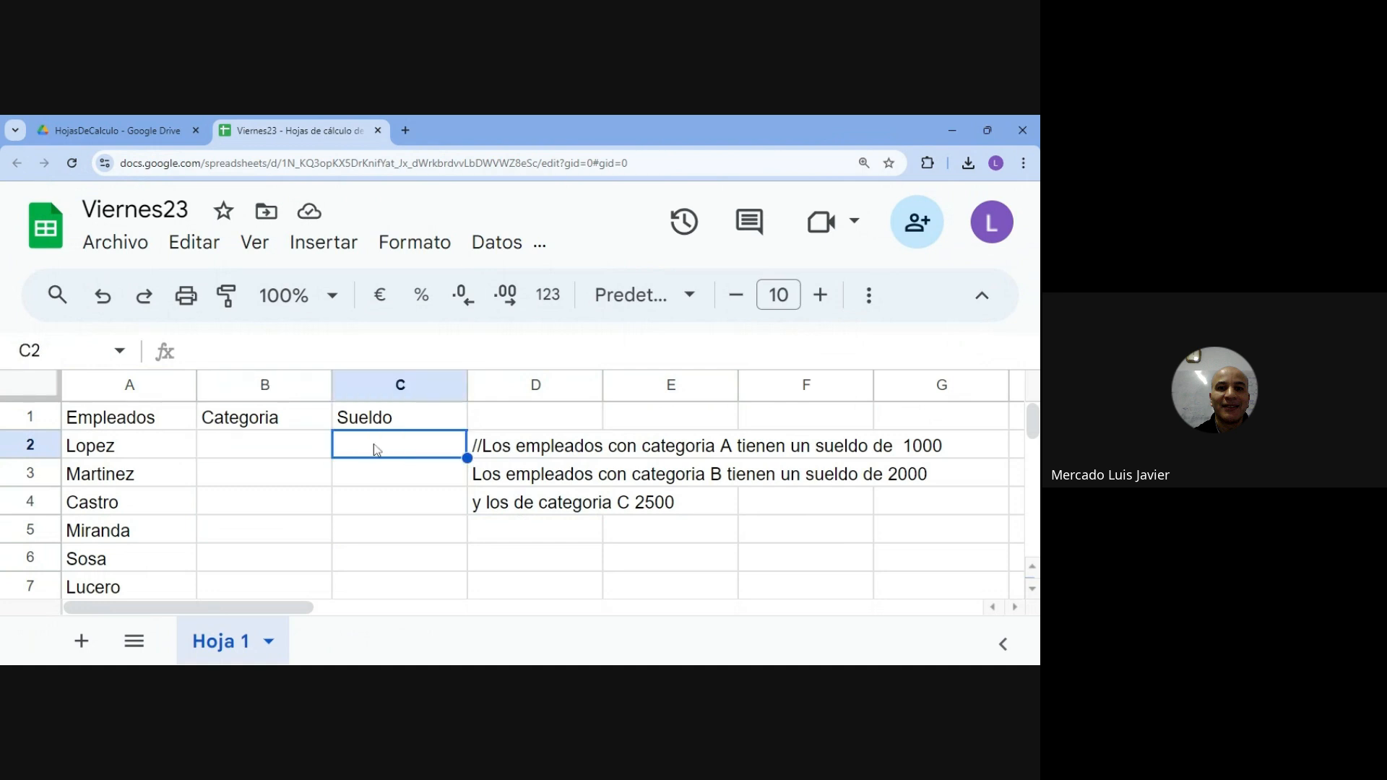
click(1039, 249)
click(264, 454)
click(394, 448)
click(293, 449)
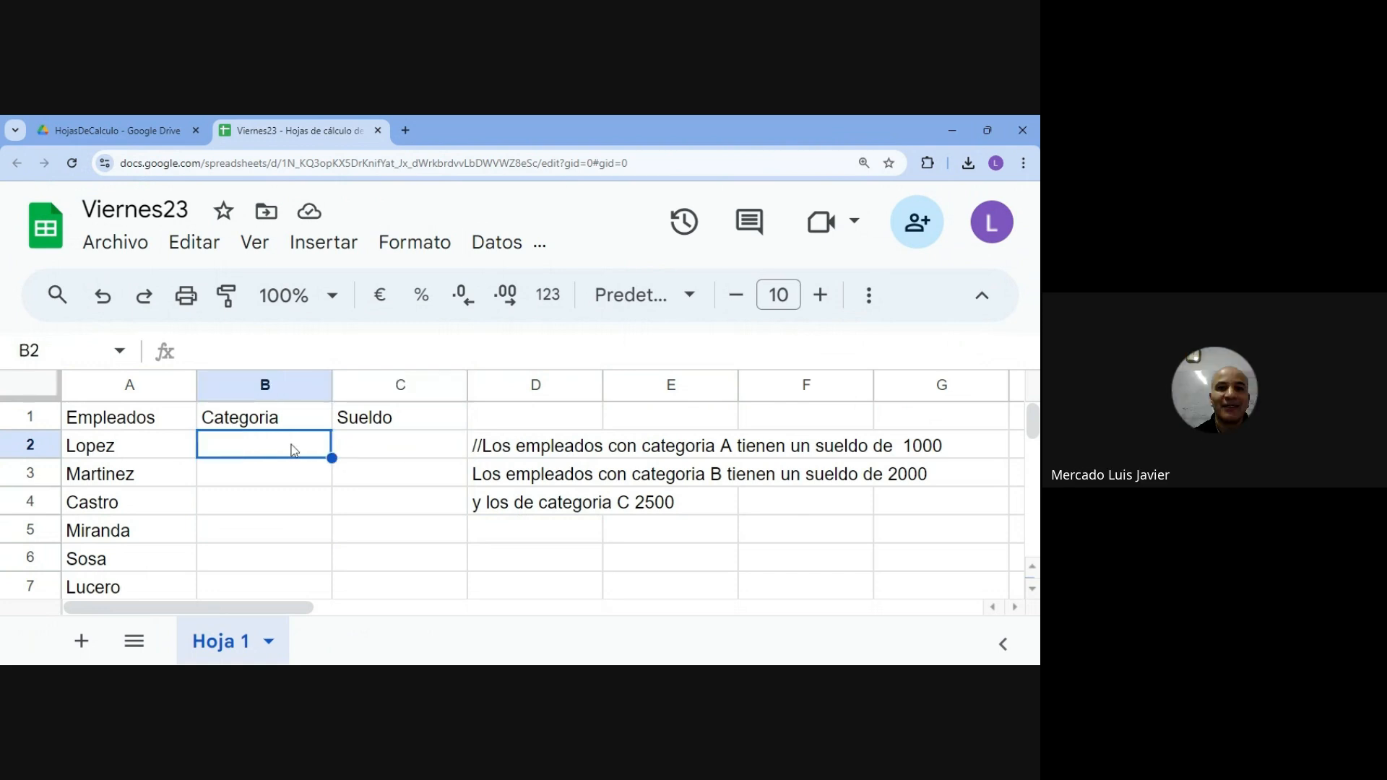
click(378, 453)
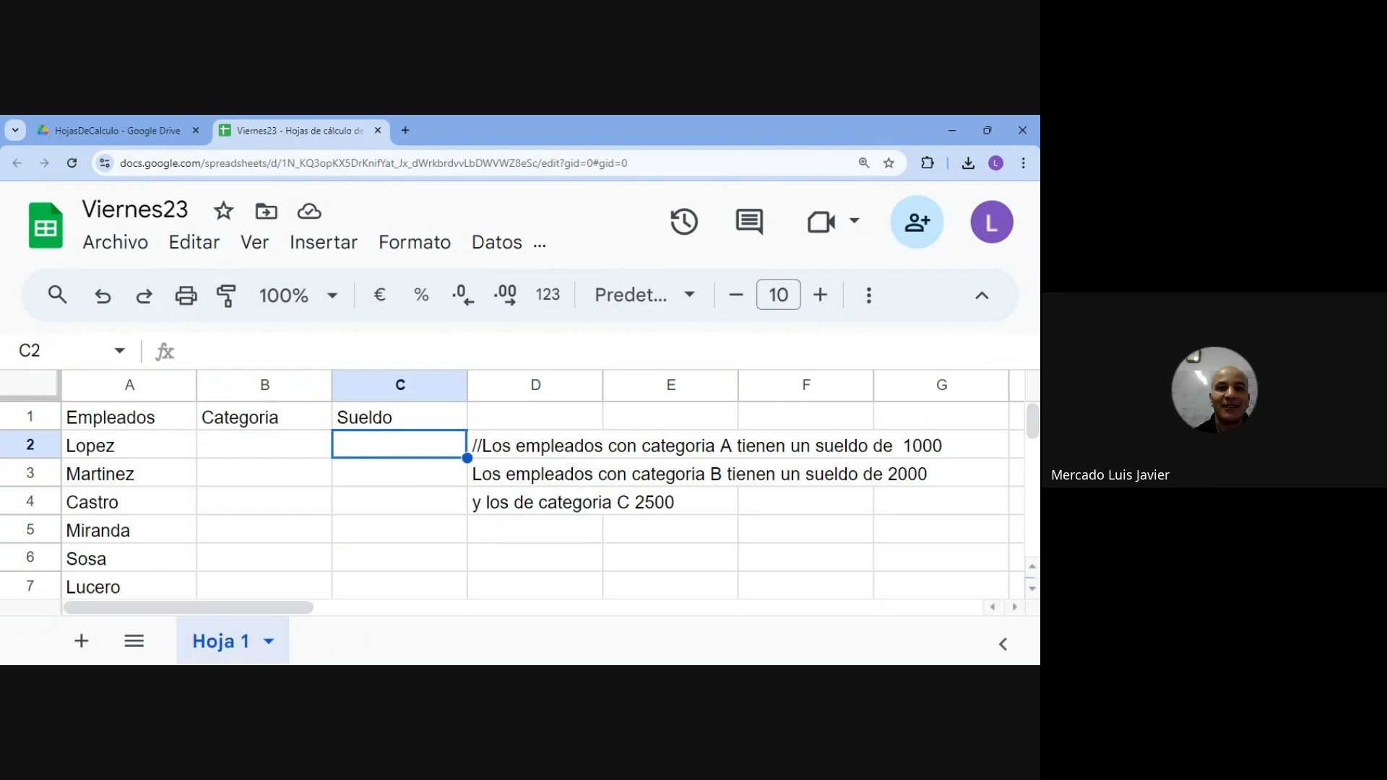
click(264, 444)
text(A)
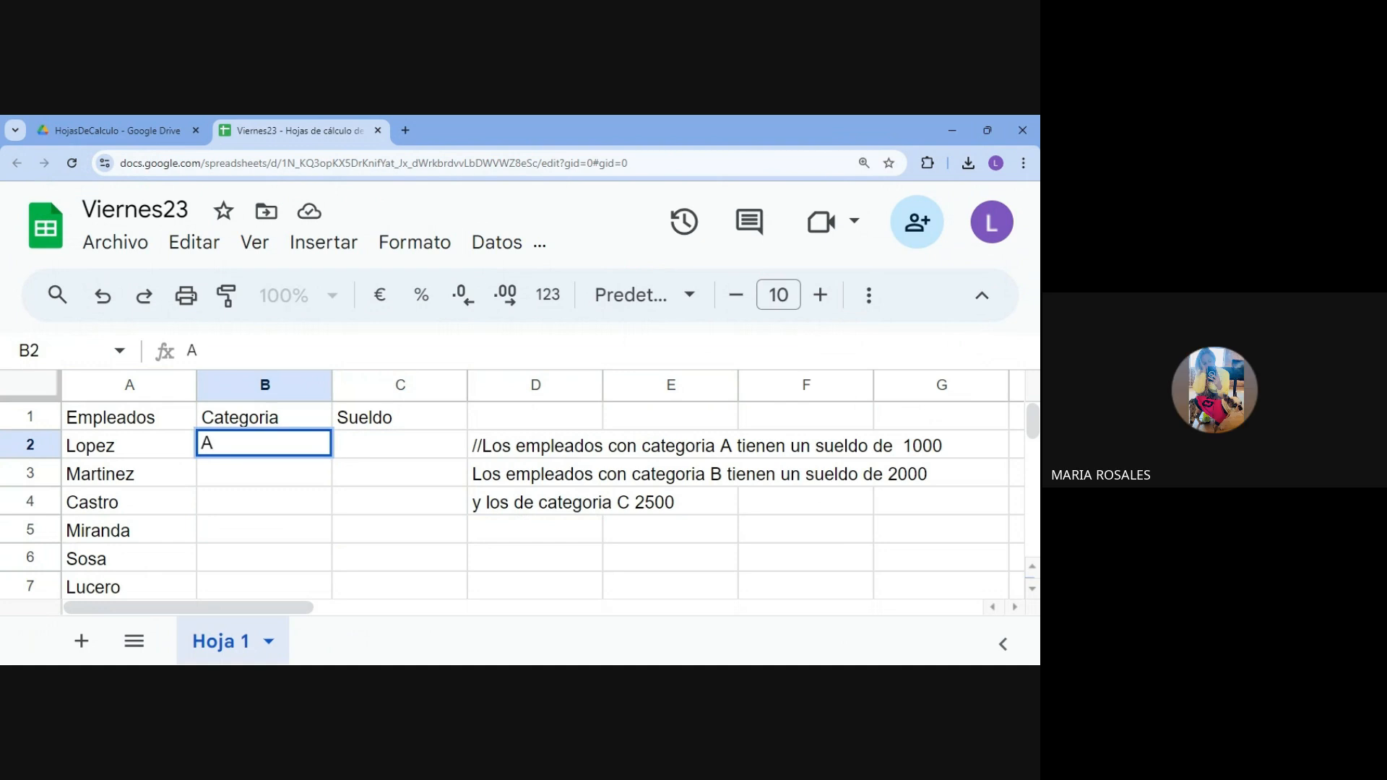
key(BackSpace)
click(400, 444)
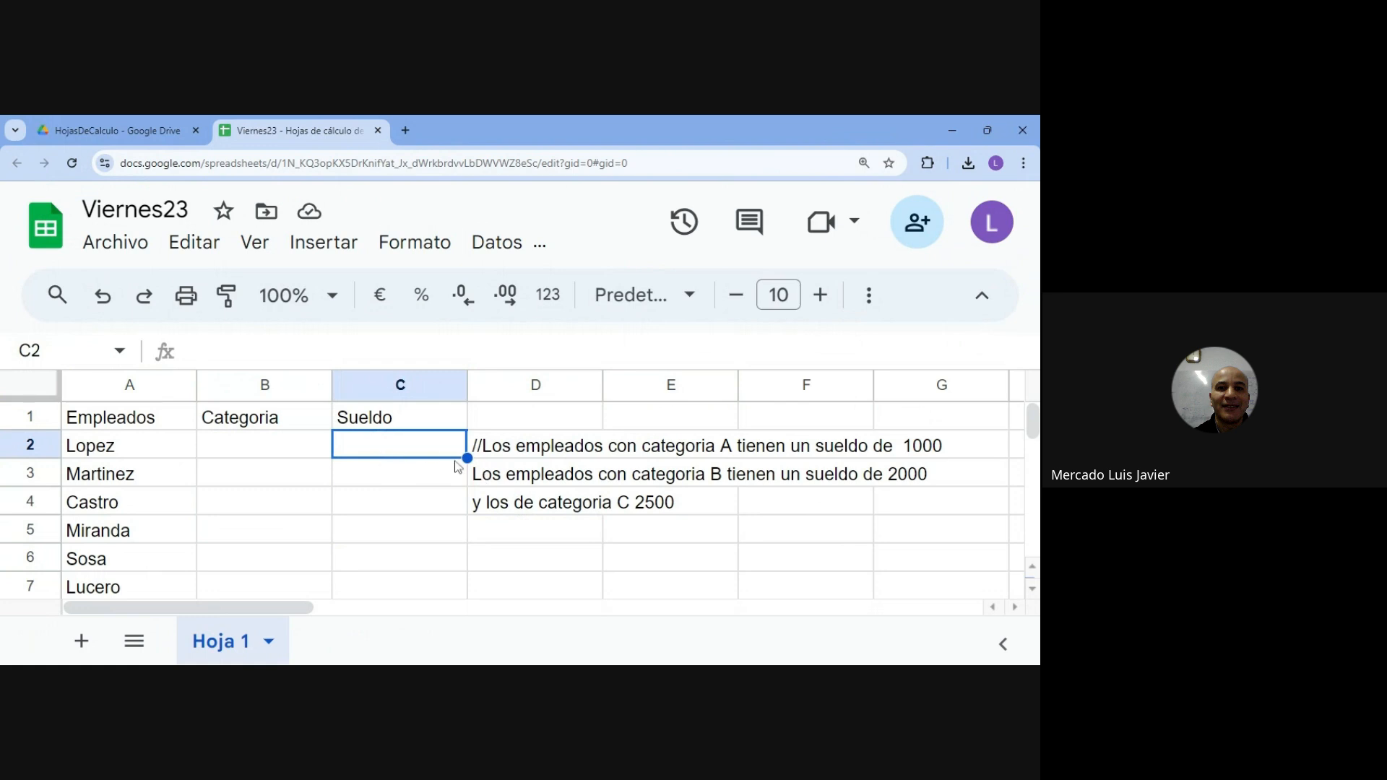
click(397, 501)
click(397, 451)
click(133, 455)
click(353, 455)
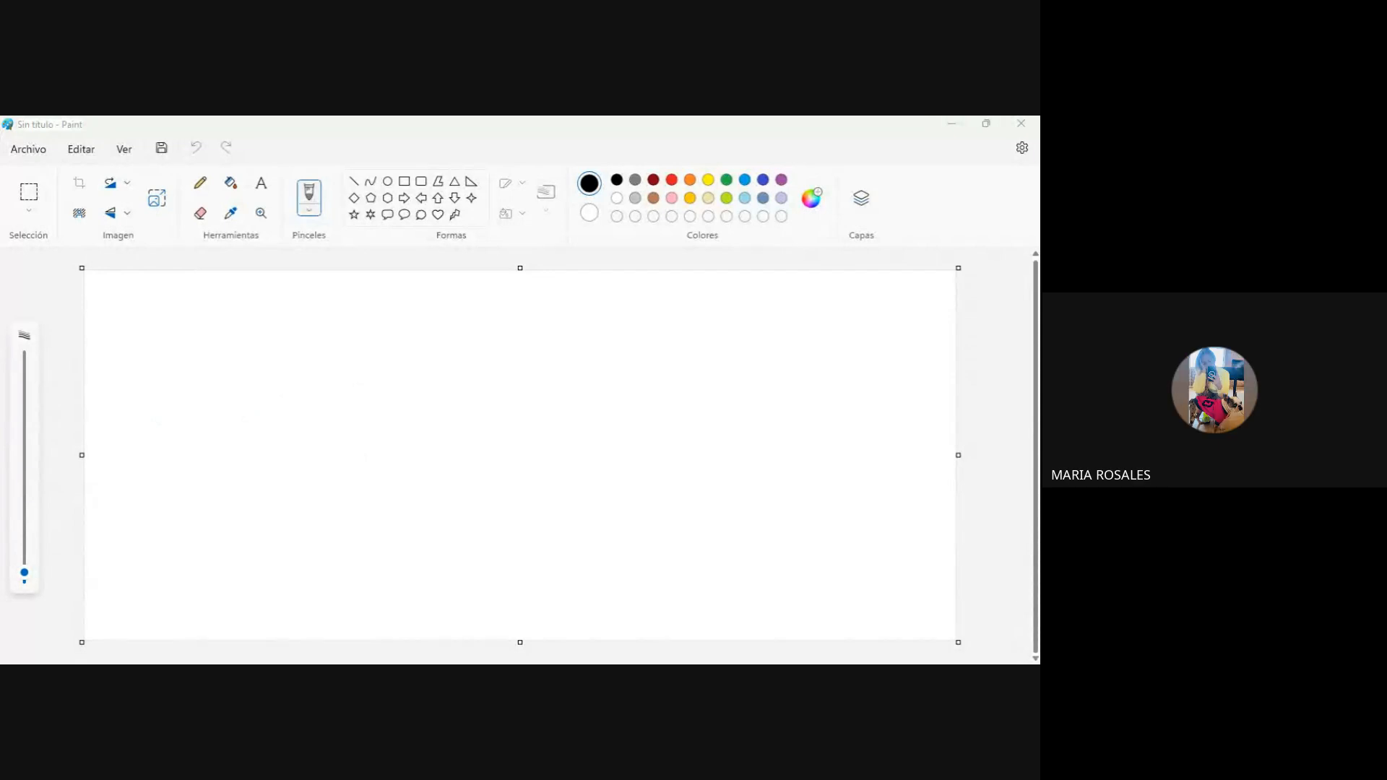
Maximize the Paint window and draw a black diamond in the upper middle of the blank canvas.
drag(650, 119, 467, 103)
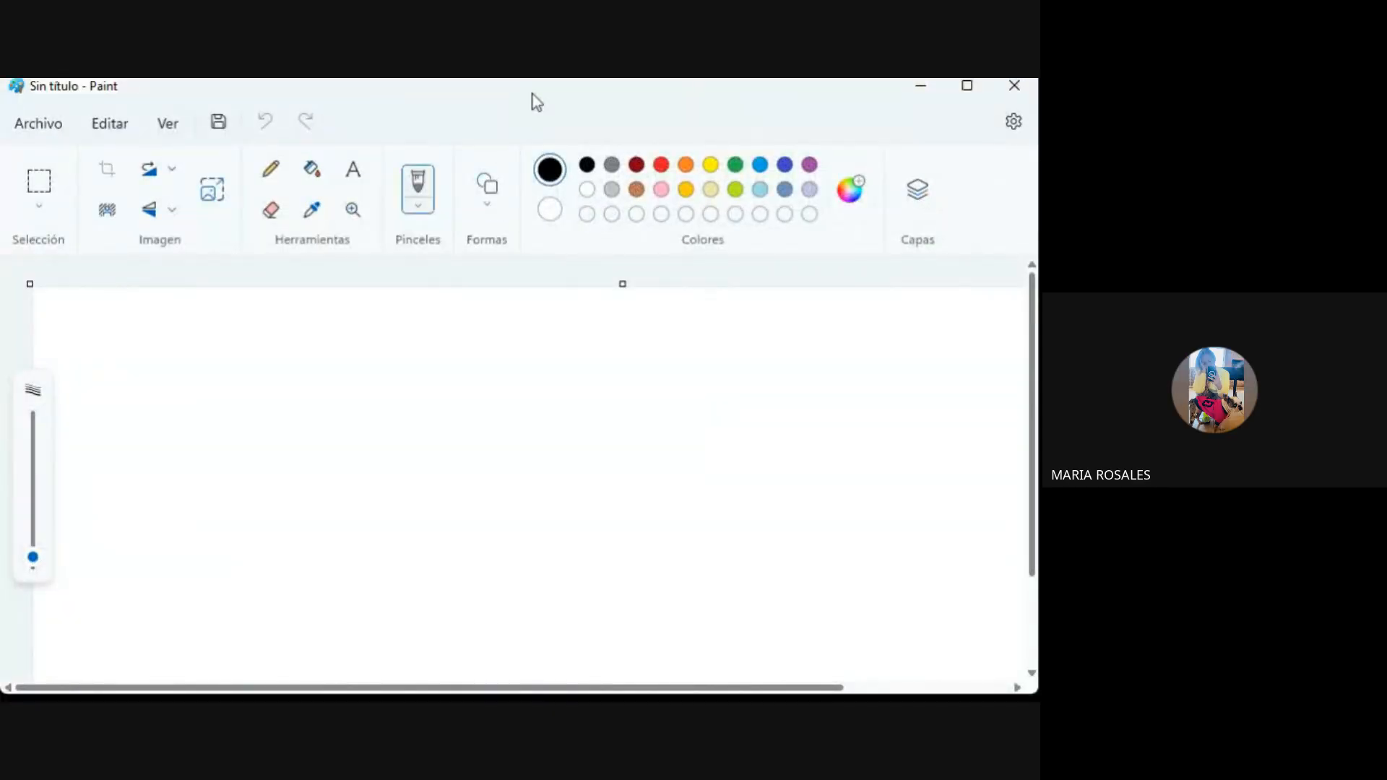
click(975, 95)
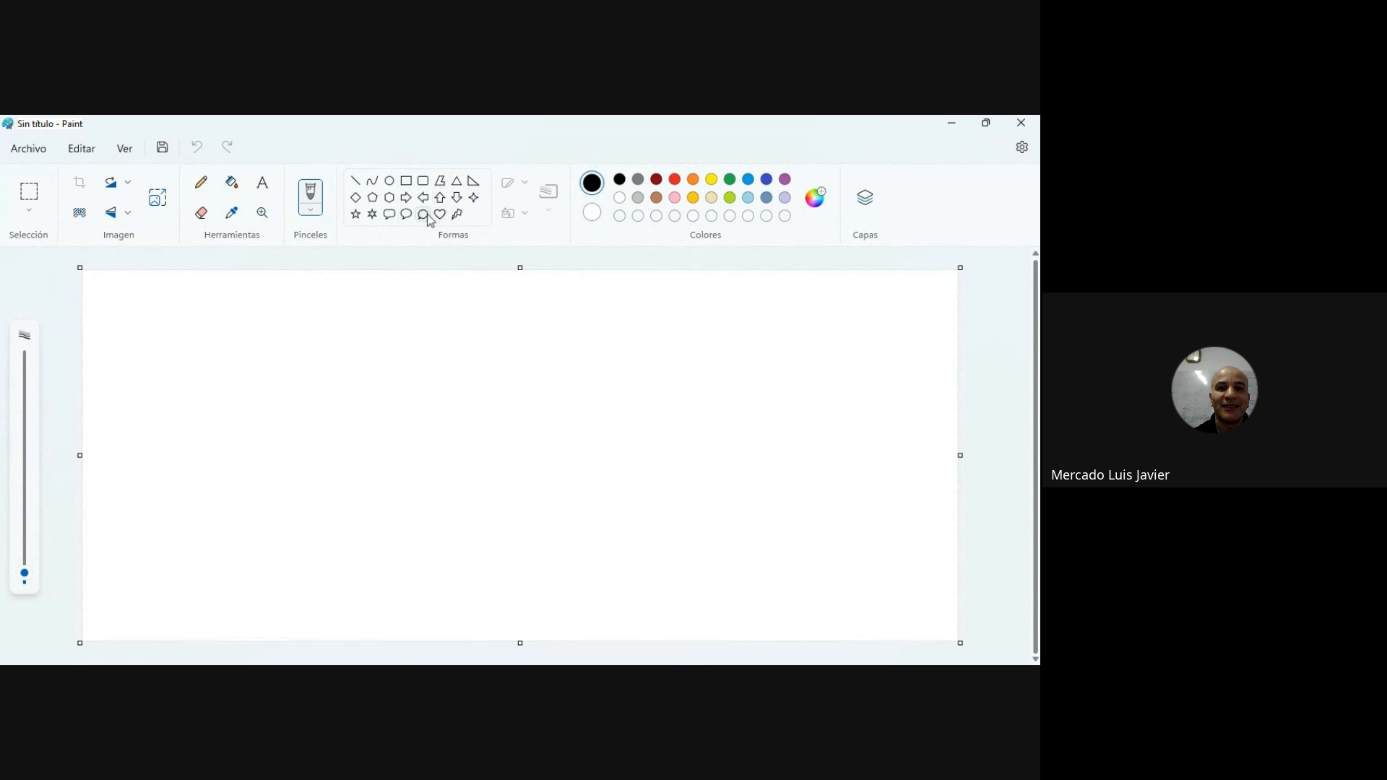
click(357, 197)
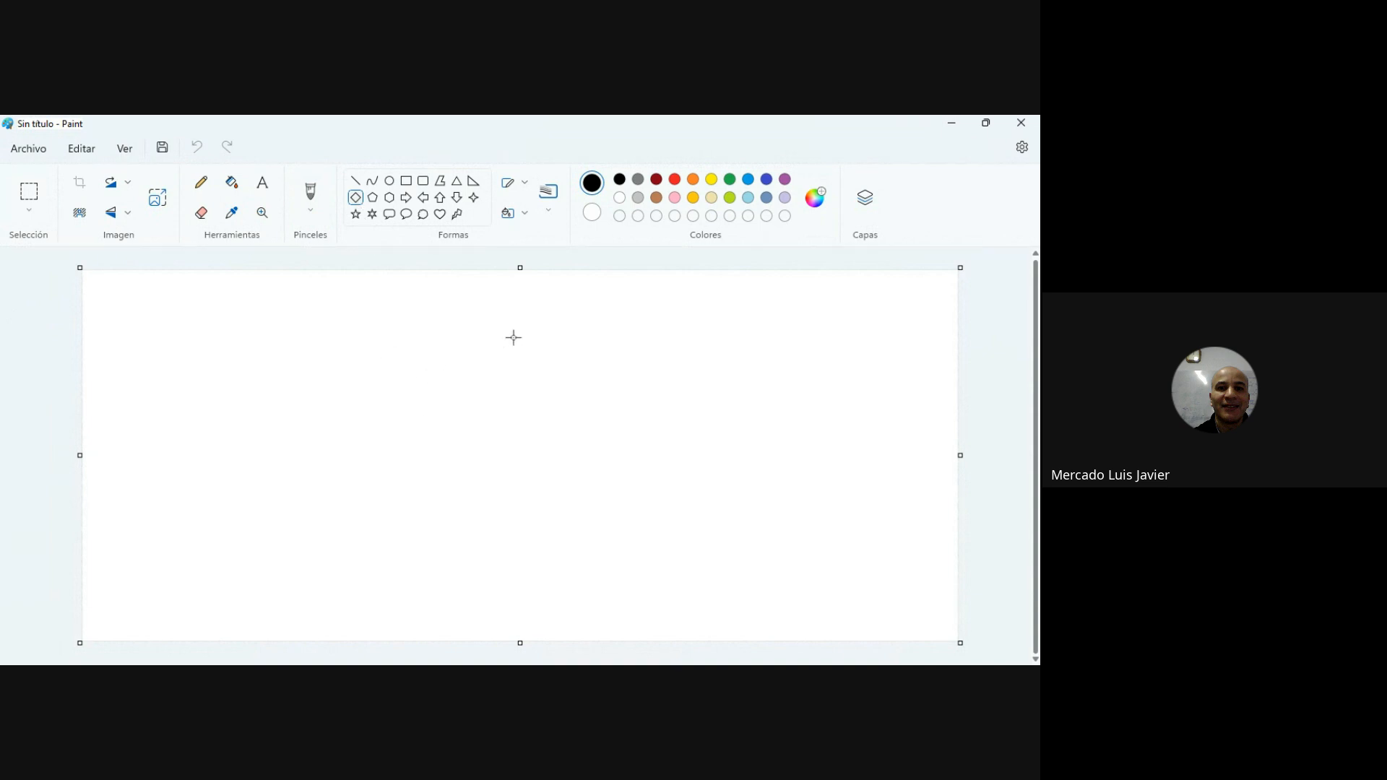
drag(489, 315, 593, 432)
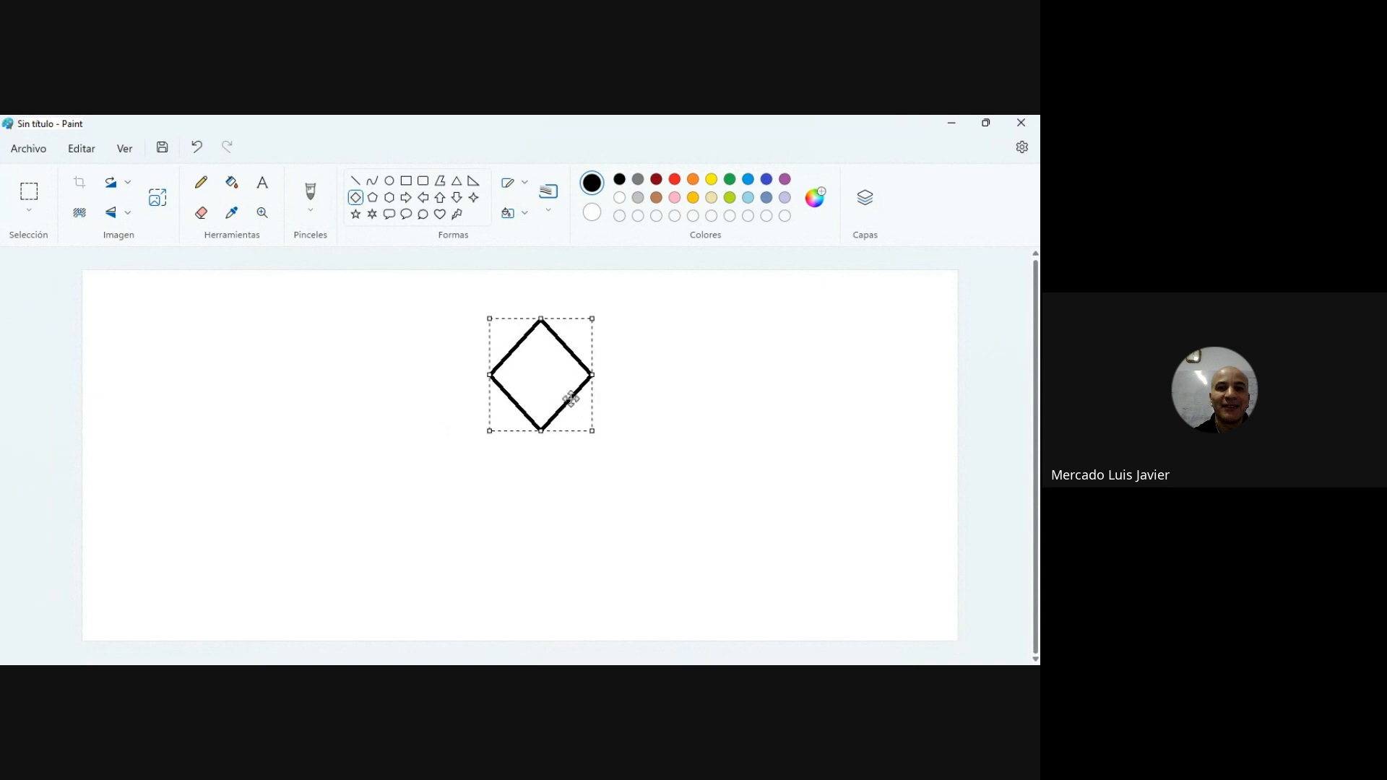
Draw one short, roughly horizontal line outward from each side corner of the diamond as its two branches.
click(355, 181)
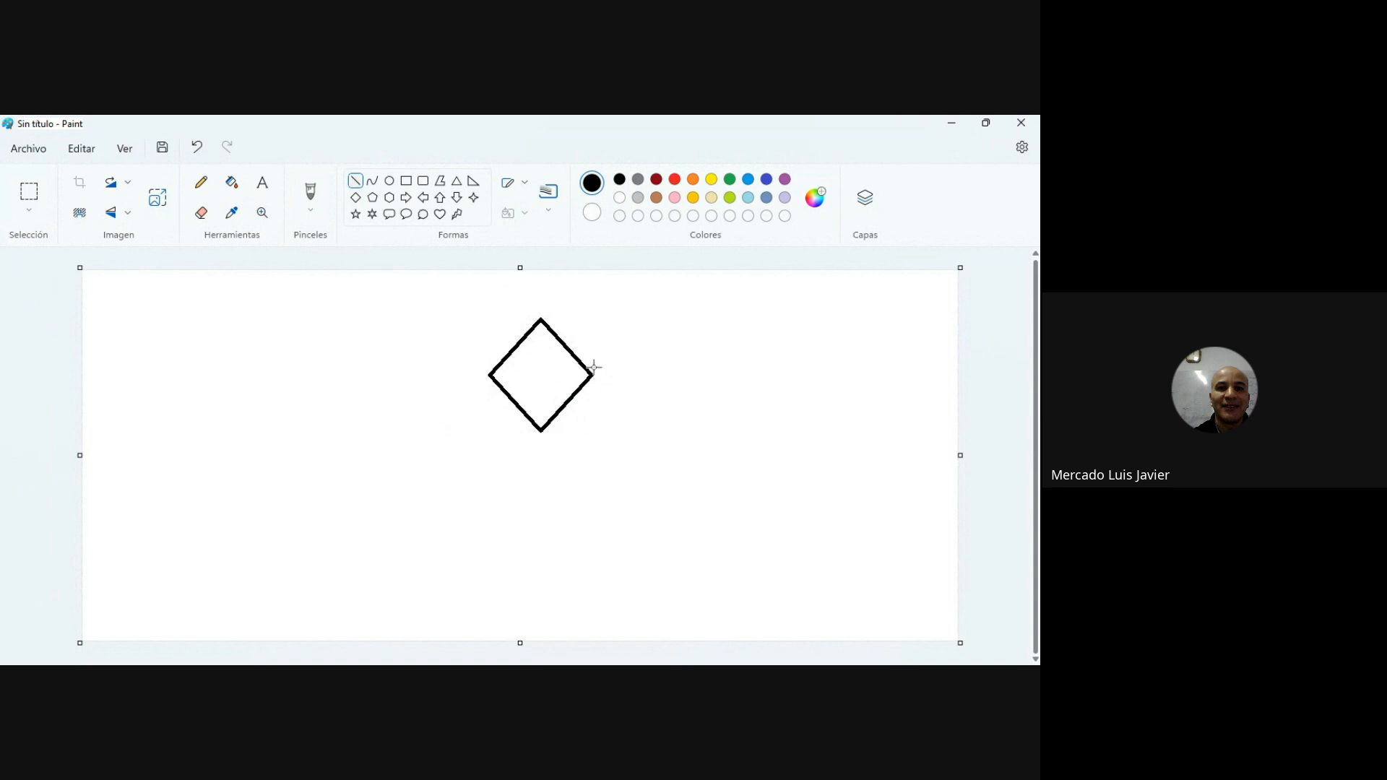
drag(593, 376, 653, 374)
mouse_move(483, 373)
mouse_down()
mouse_move(437, 367)
mouse_move(436, 380)
mouse_up()
Add the text "si(condición;v;f)" near the lower edge of the canvas, below the diamond.
click(263, 182)
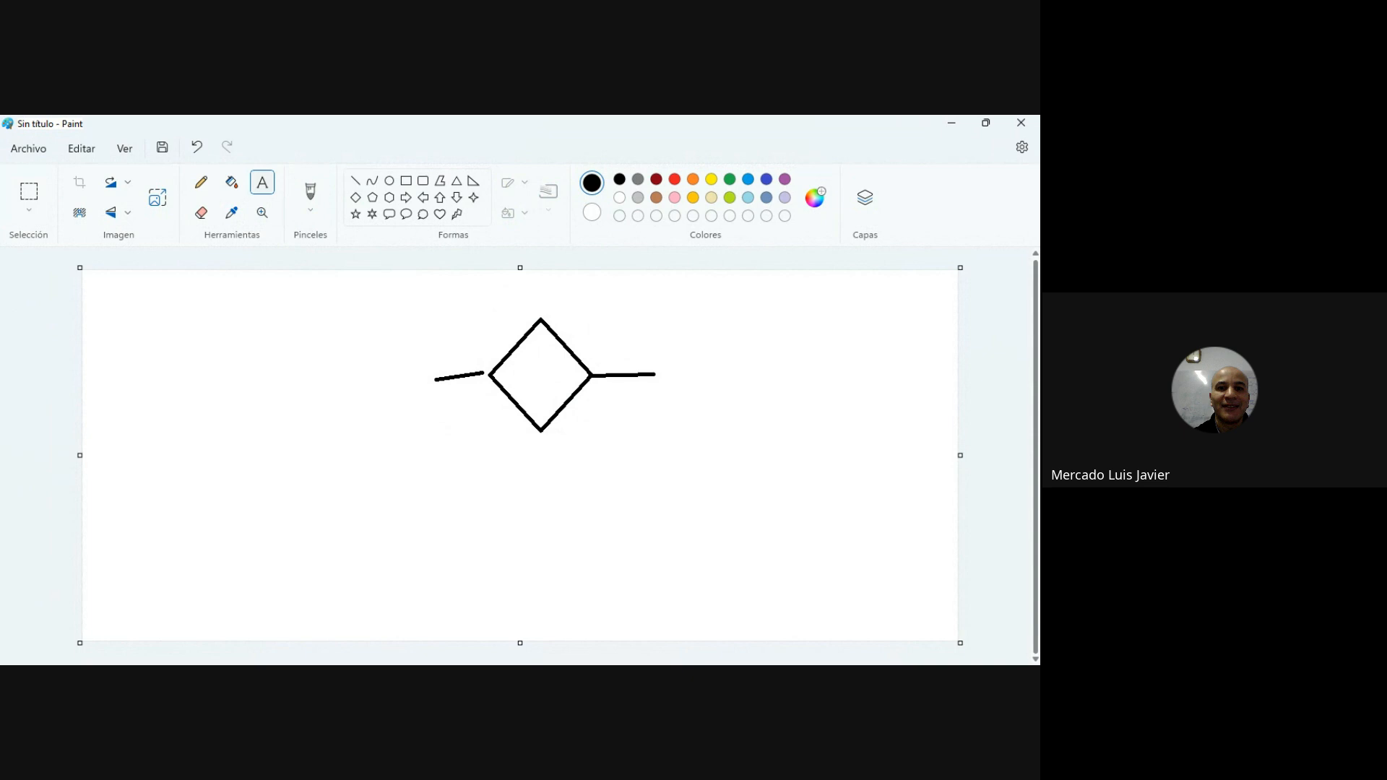
click(488, 578)
text(si)
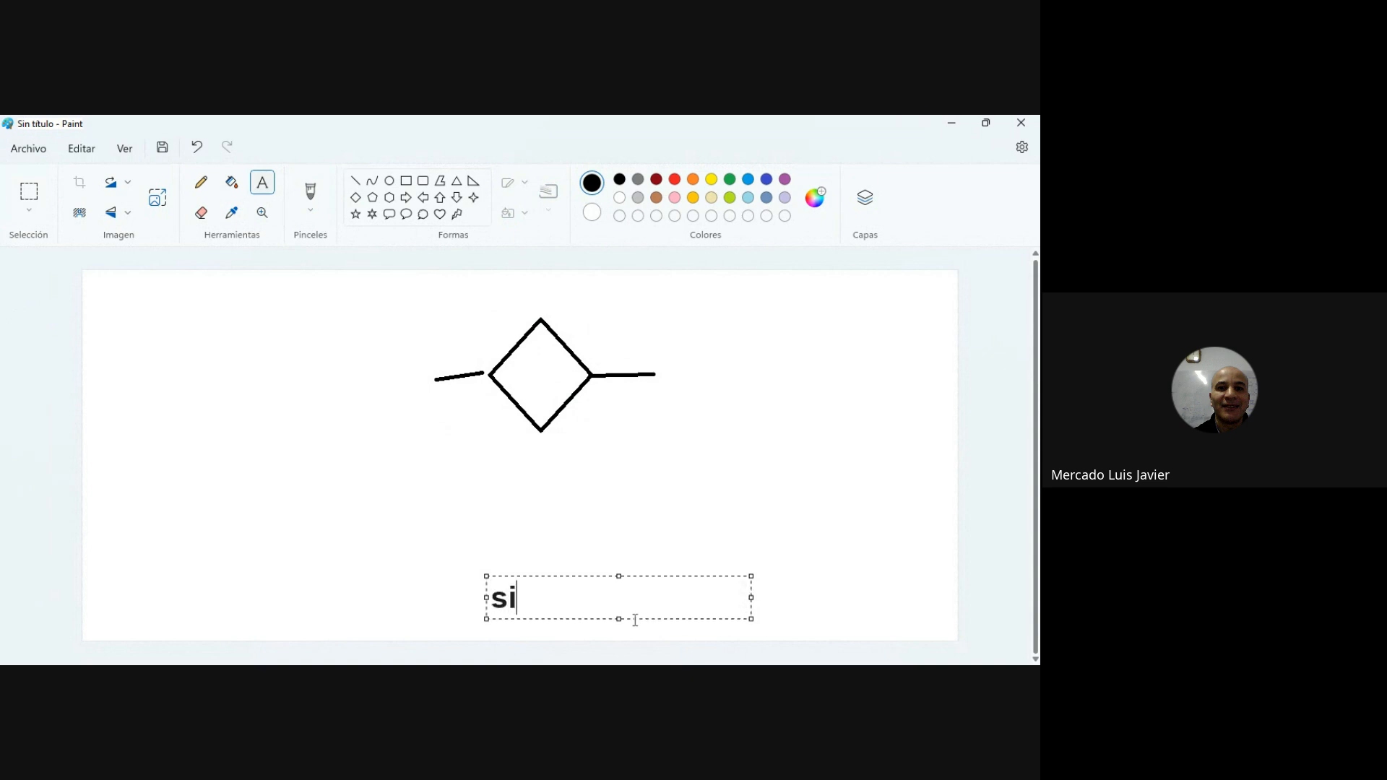
text((condicio)
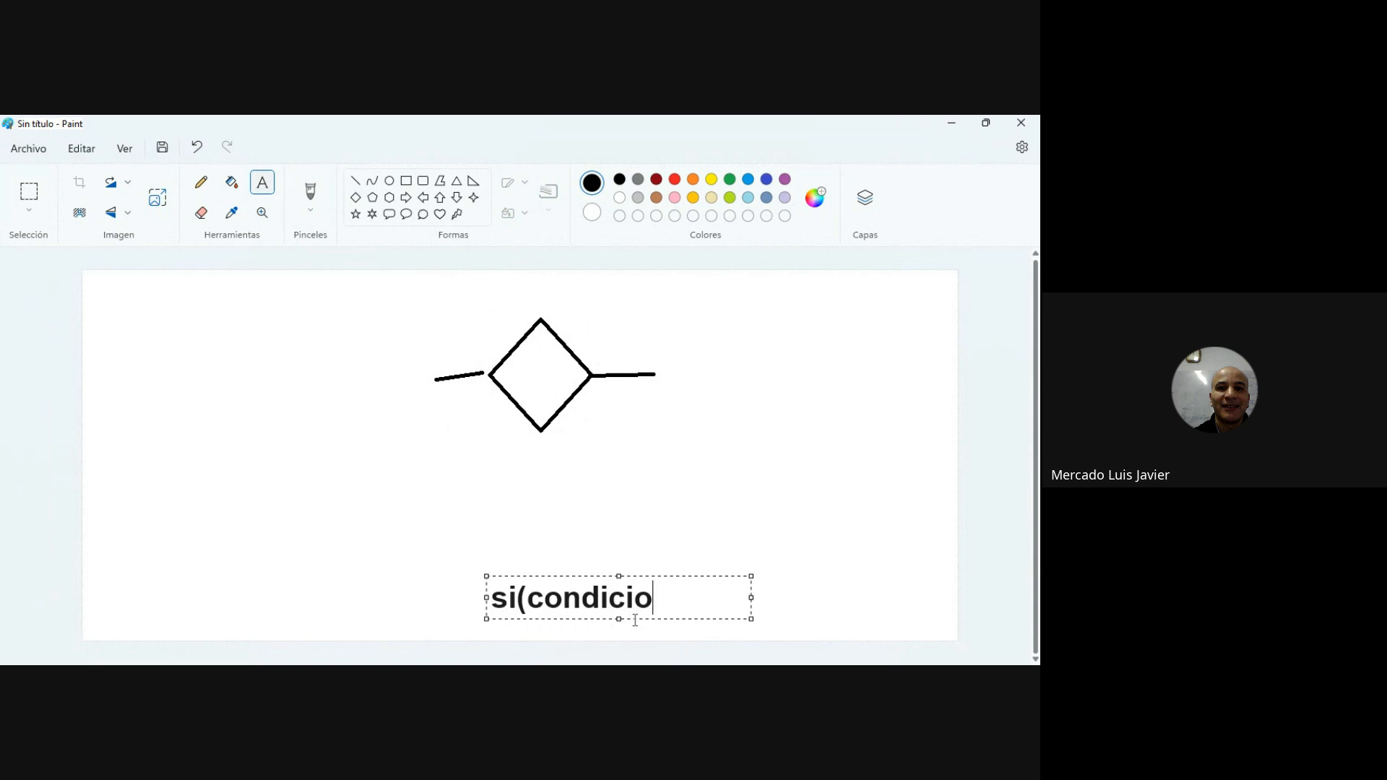
key(BackSpace)
text(ón;f)
key(BackSpace)
text(b;M)
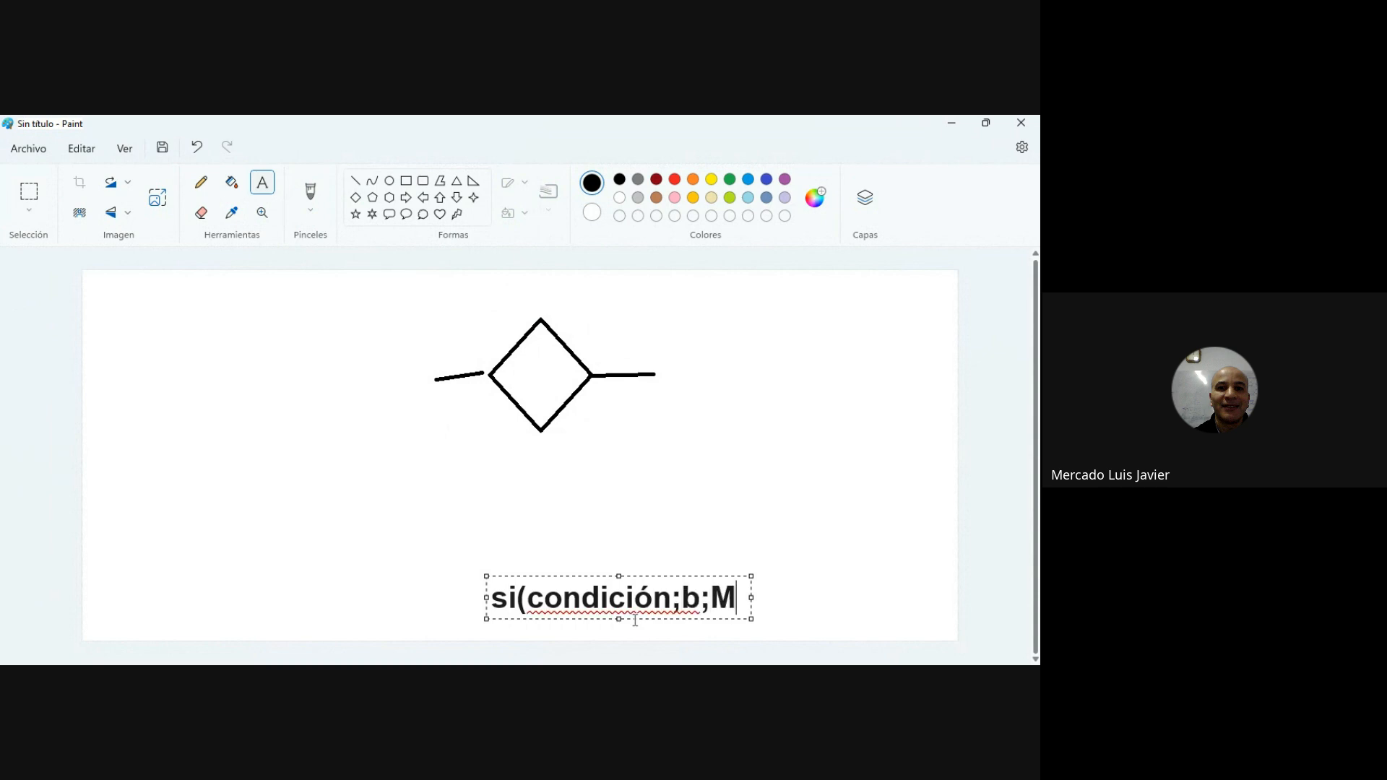
key(BackSpace)
key(BackSpace)
key(BackSpace)
text(v)
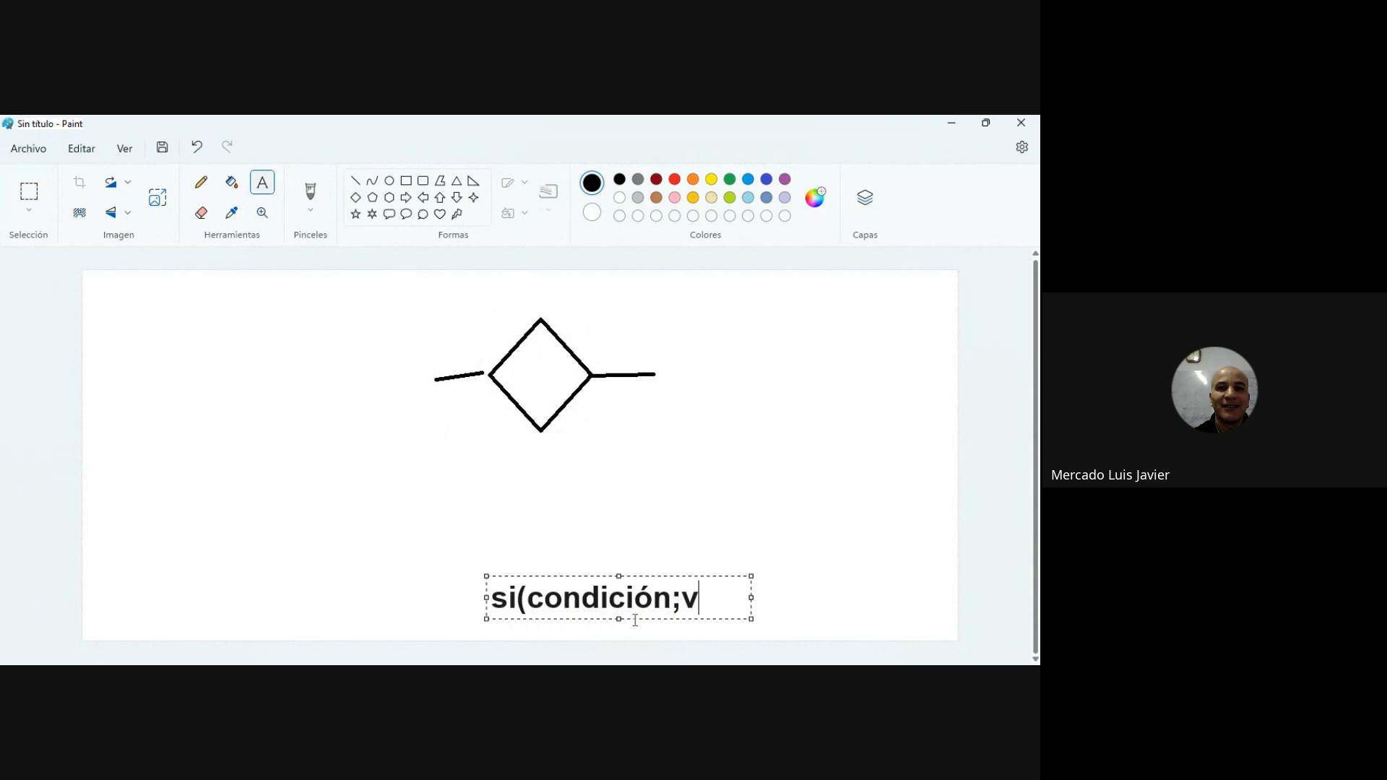
text(;f))
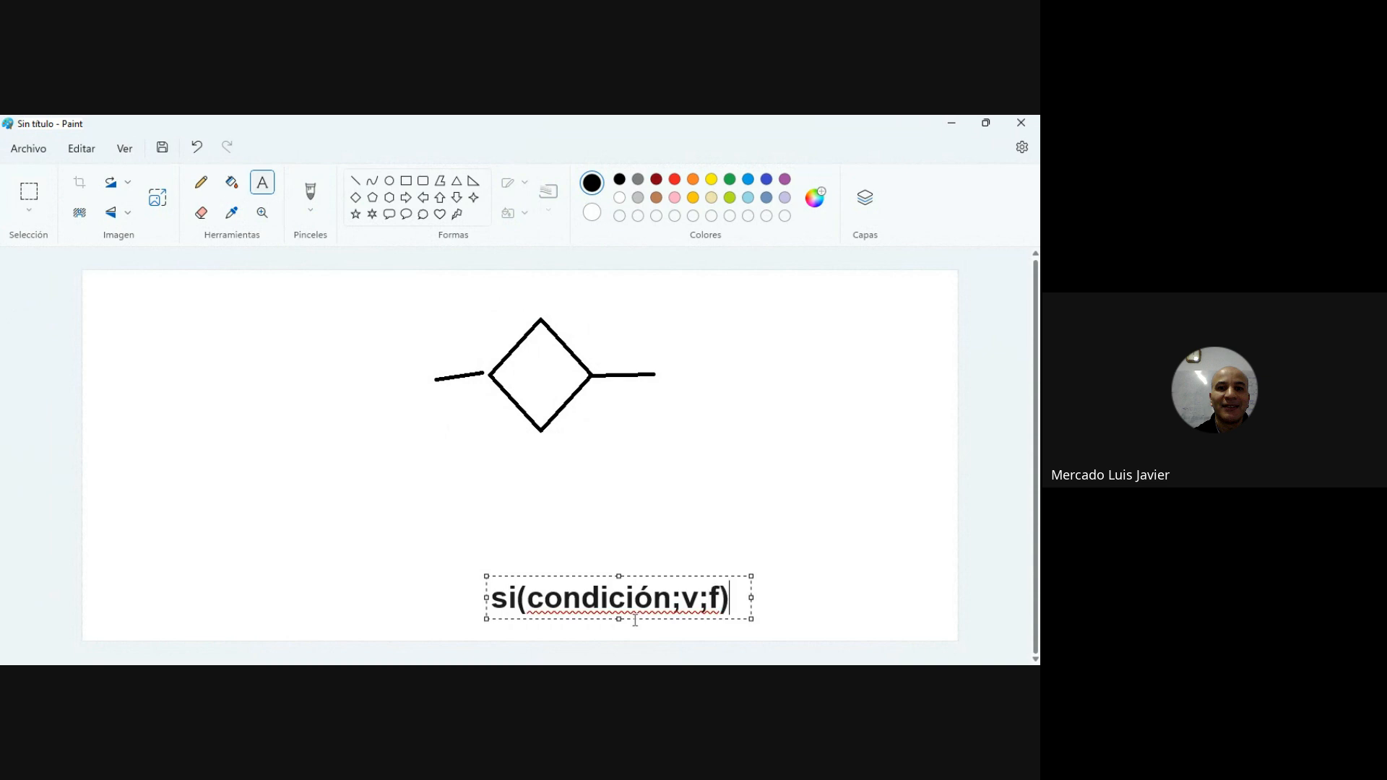
Highlight condición, v and f one after another in the formula text, and finish editing that text.
double_click(688, 599)
click(710, 597)
click(653, 598)
double_click(648, 598)
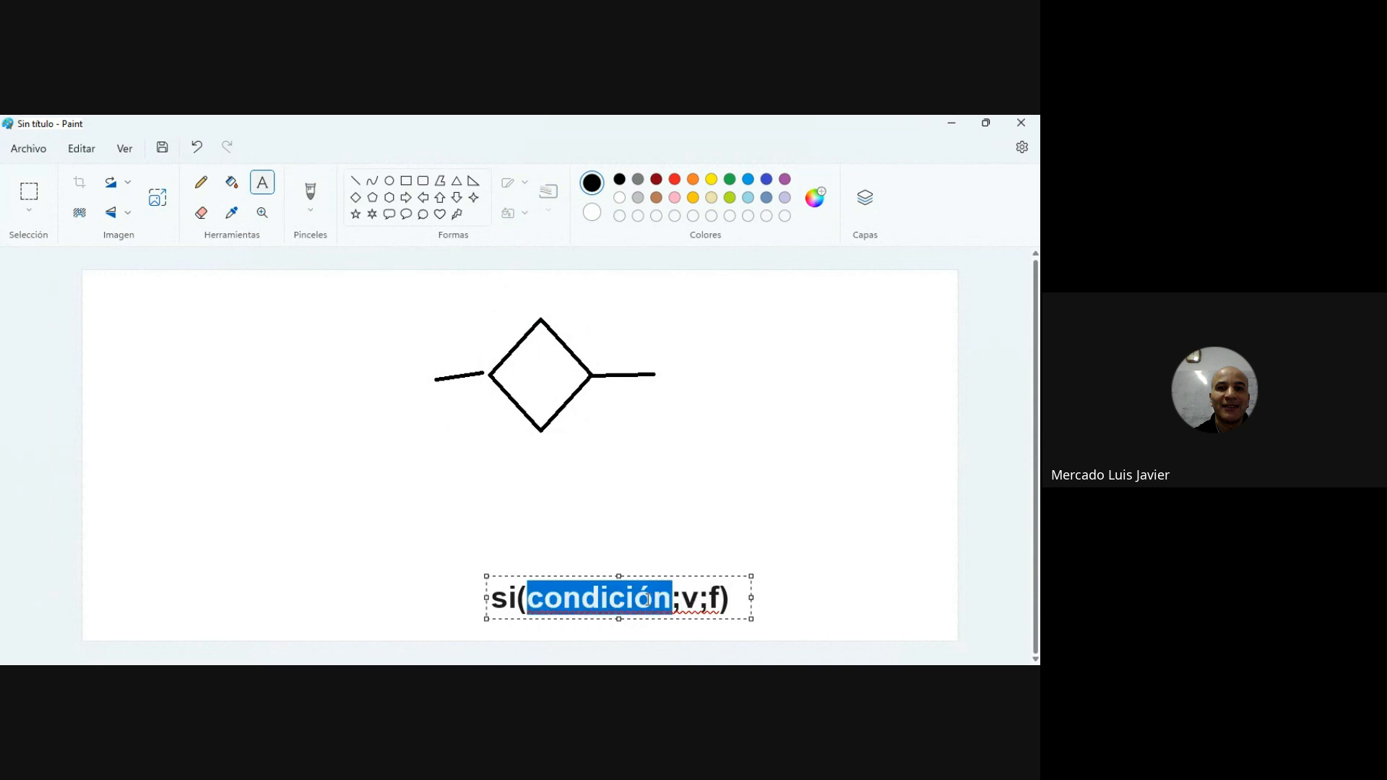
double_click(688, 598)
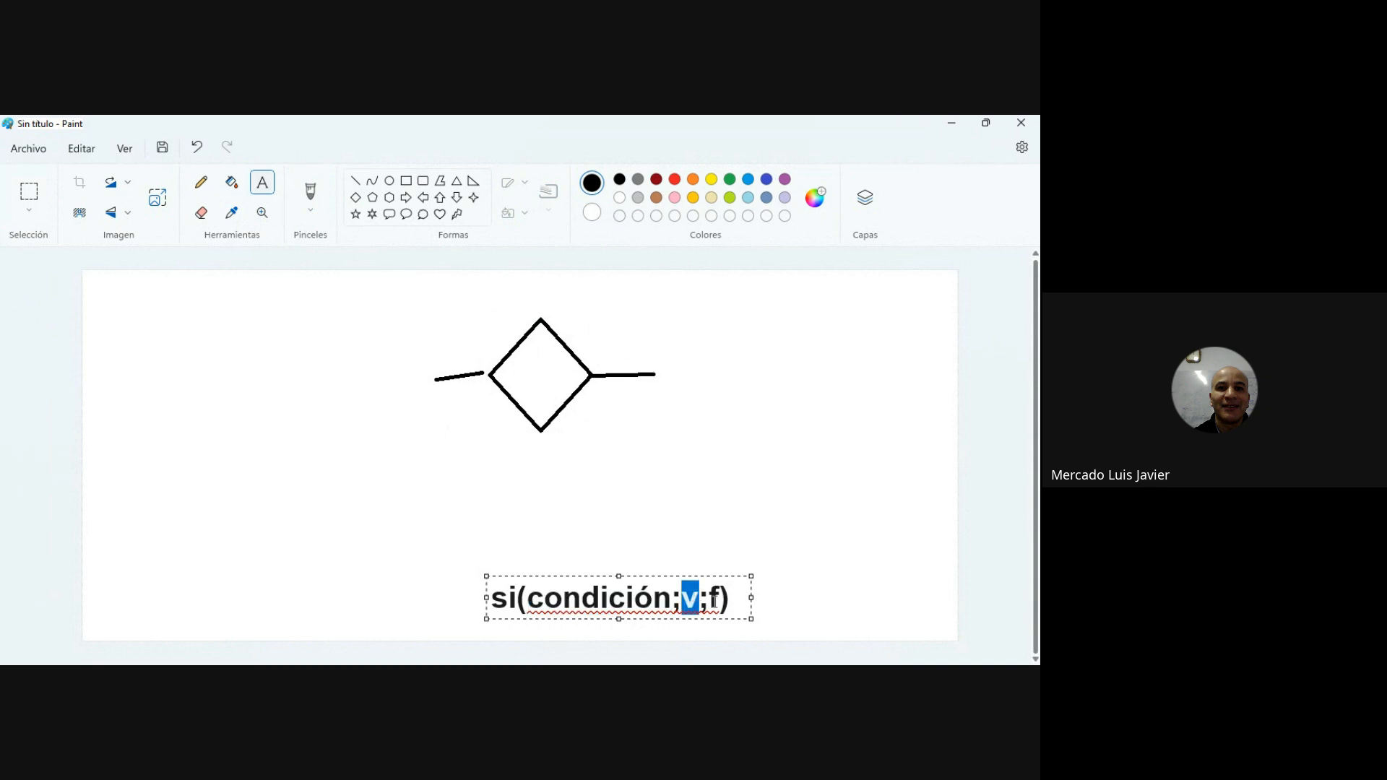
double_click(714, 600)
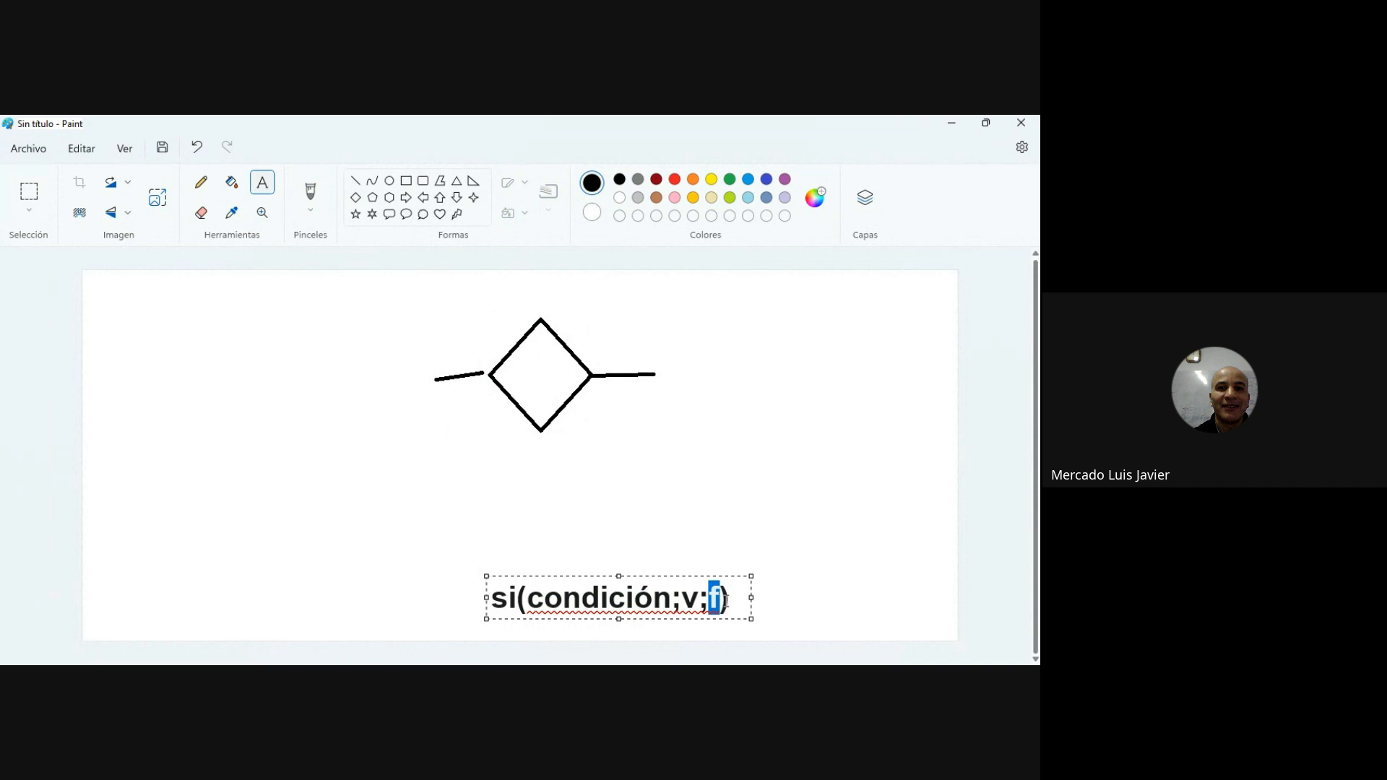
click(735, 580)
click(732, 572)
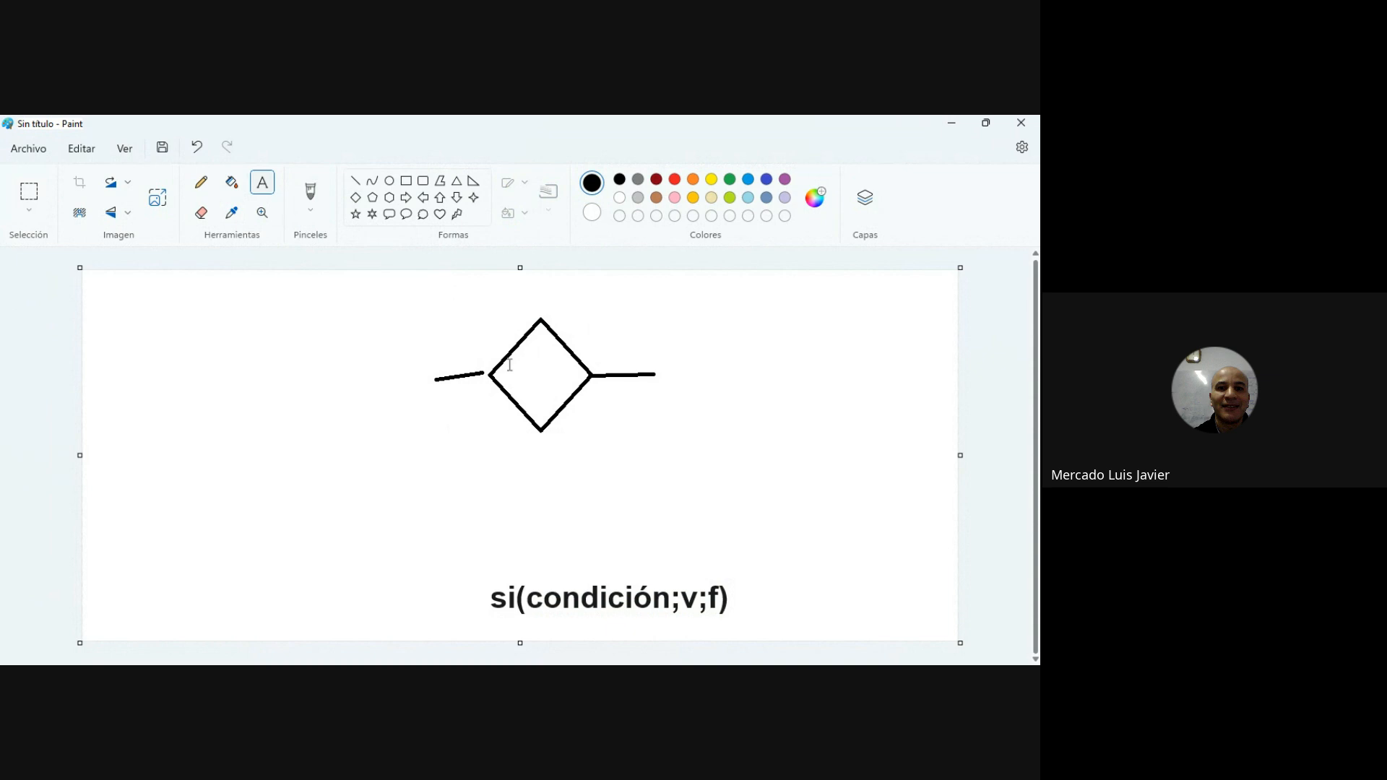
Add the label "condición" inside the diamond.
click(513, 367)
text(c)
key(BackSpace)
text(condicion)
key(BackSpace)
key(BackSpace)
text(ón)
click(674, 411)
Label the diamond's right branch "verdadero" and its left branch "falso", placing each label below its line.
click(645, 388)
text(ver)
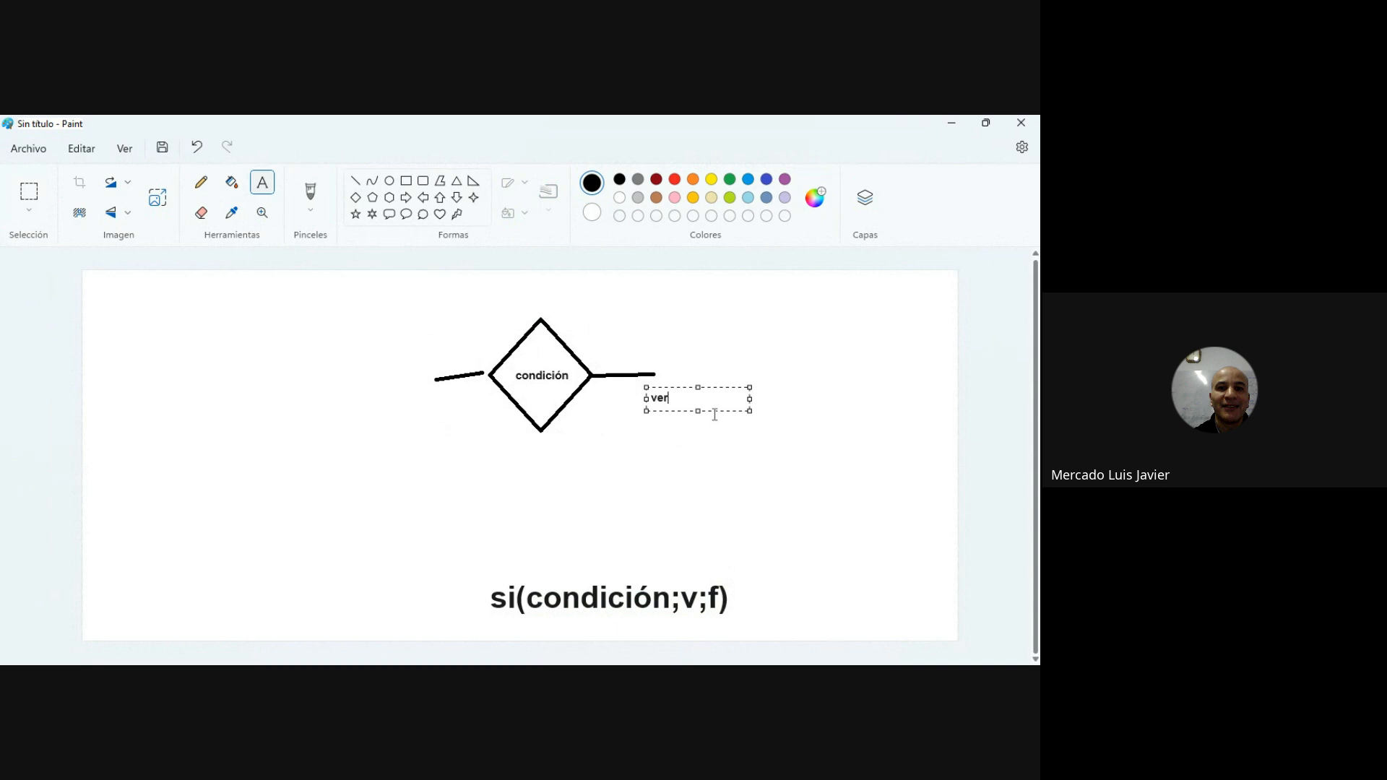
text(dsdero)
click(411, 390)
click(413, 391)
text(fal)
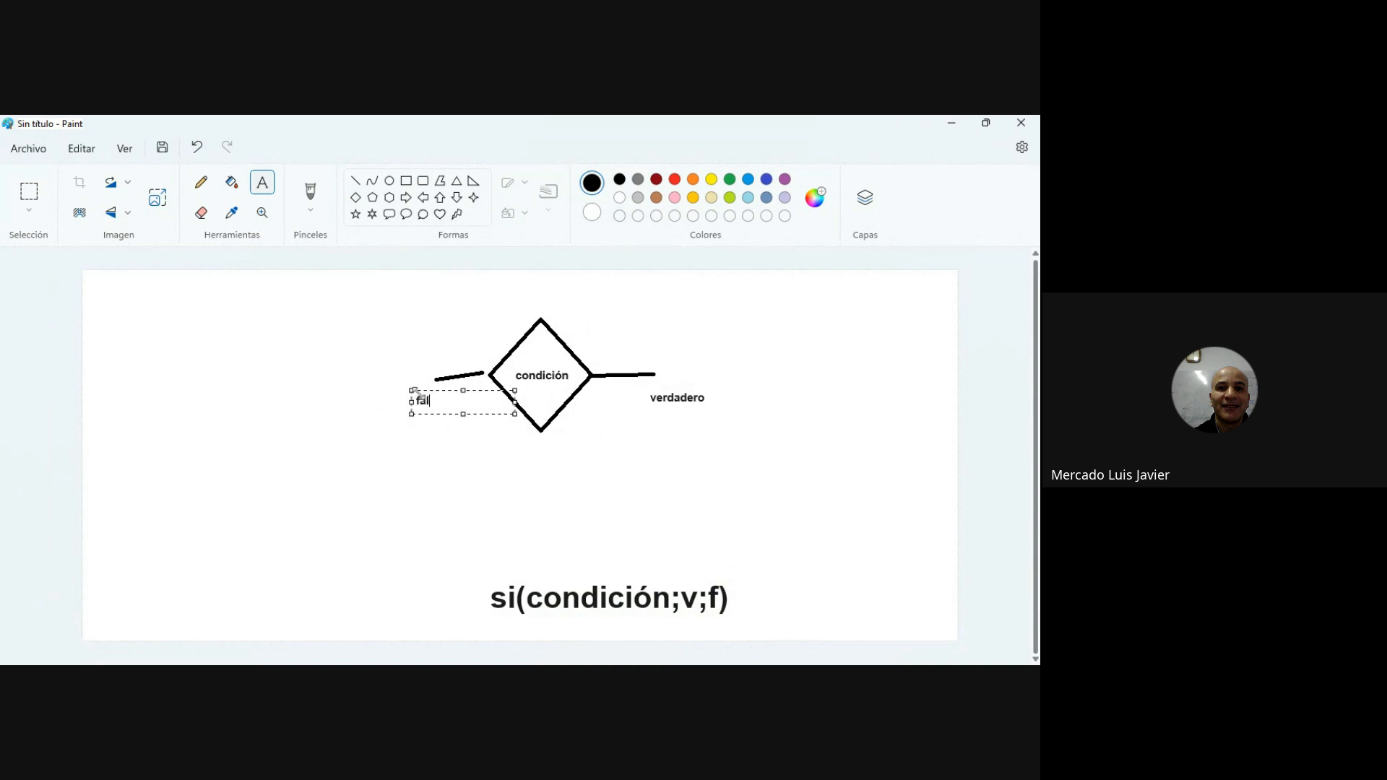
text(so)
click(649, 408)
Add the text "1000" below the verdadero label and switch away from Paint.
click(639, 418)
click(639, 418)
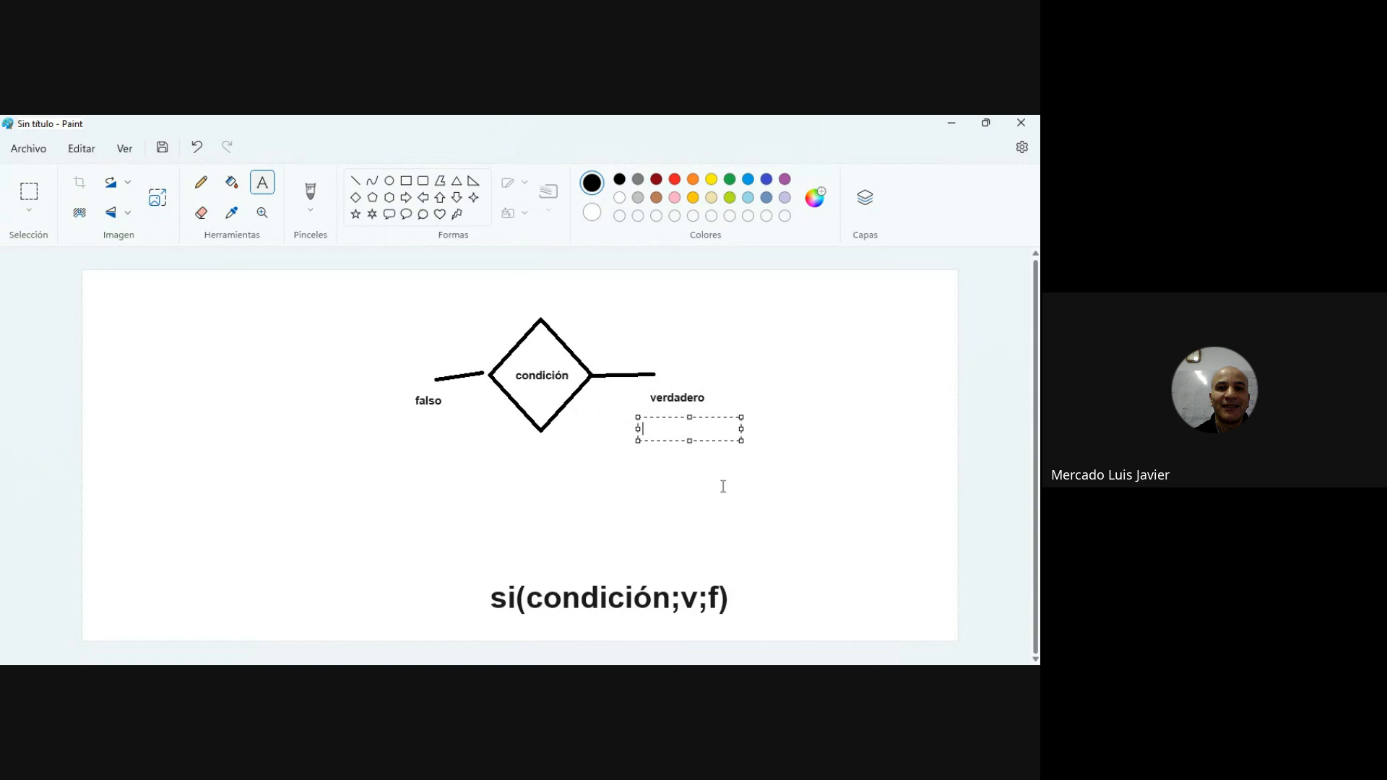
text(1000)
click(675, 459)
key(alt+Tab)
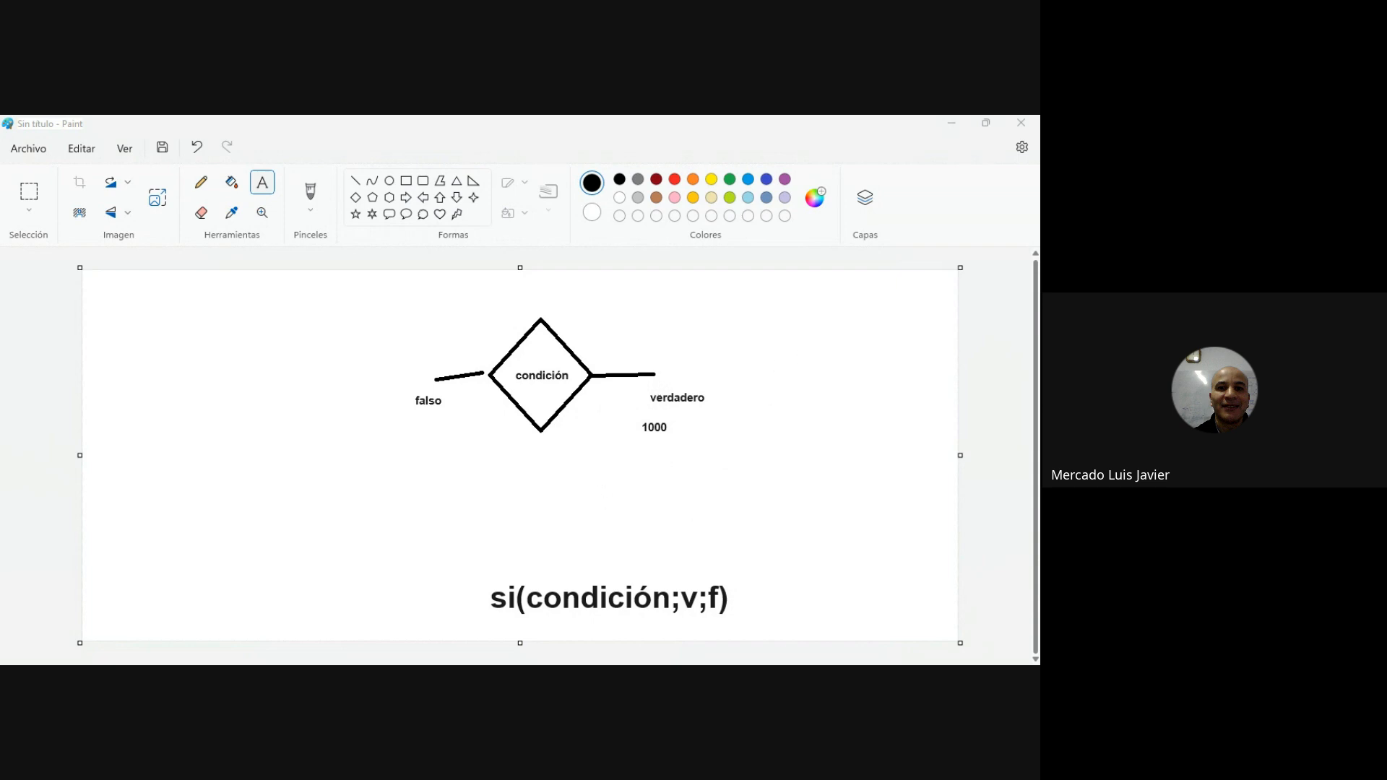
Move the "condición" label slightly higher inside the diamond to make room beneath it.
click(618, 424)
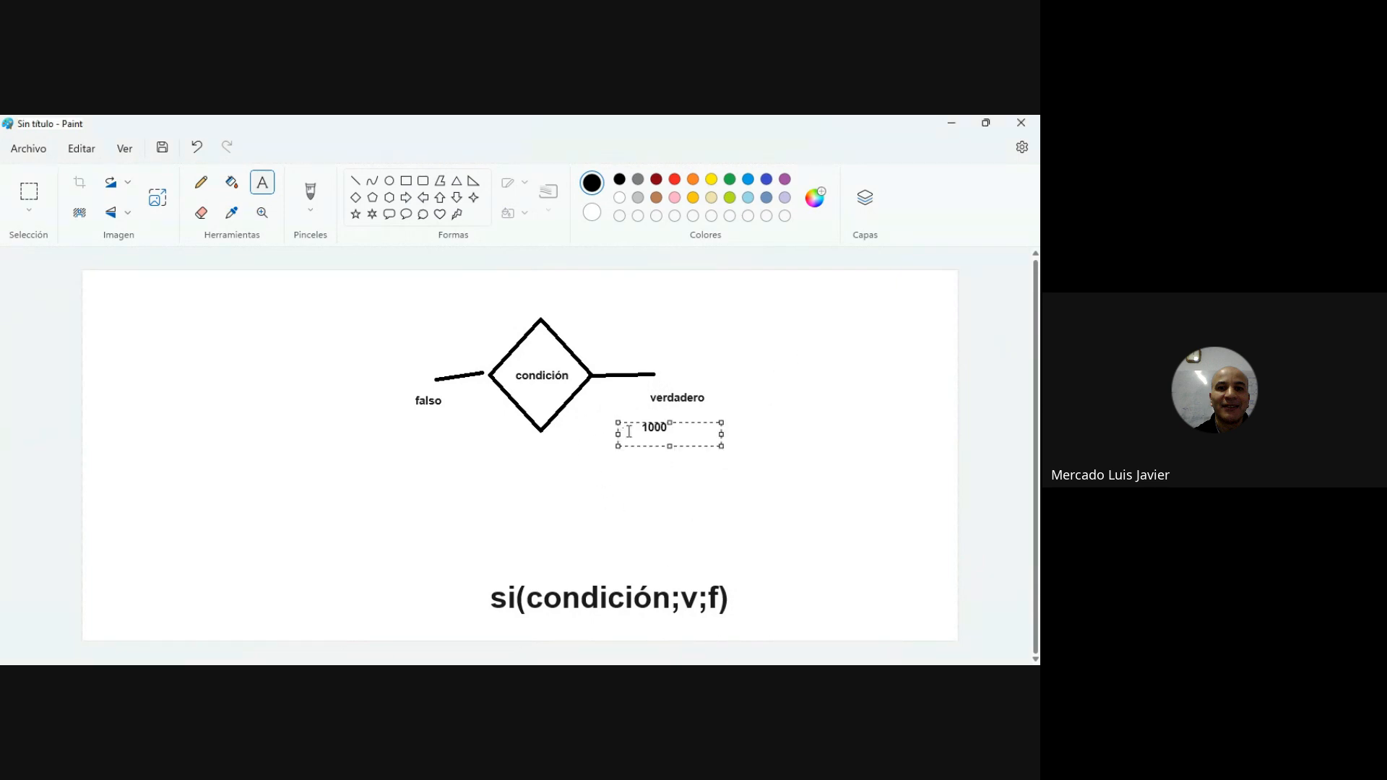
click(682, 459)
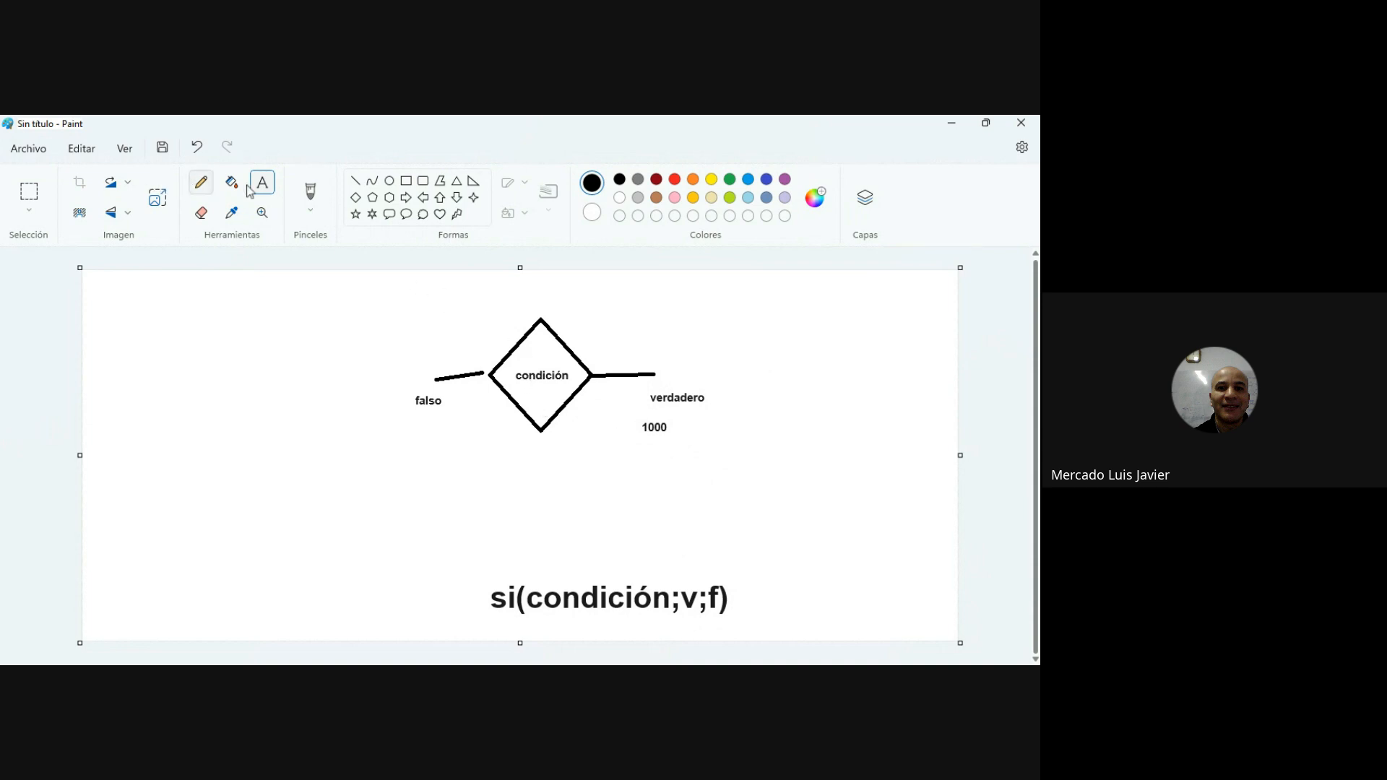
click(29, 193)
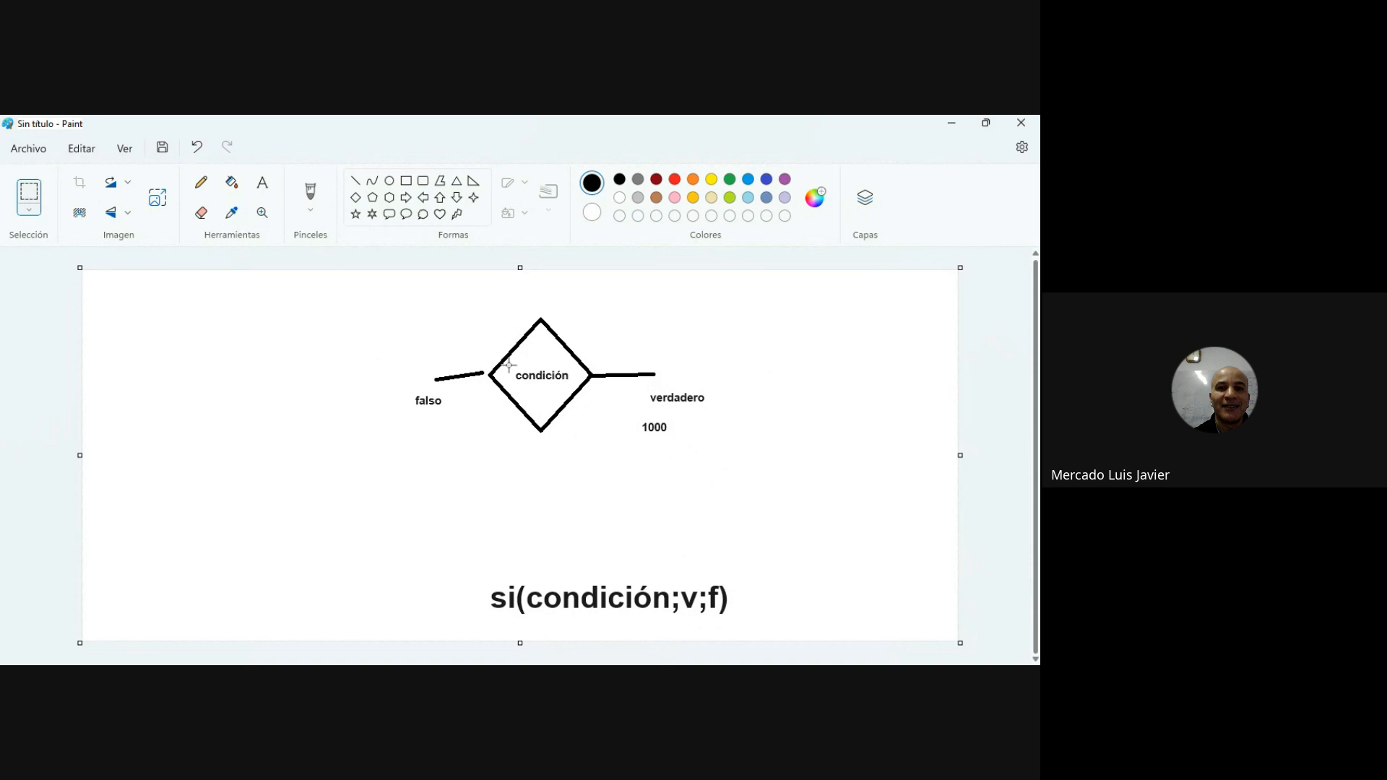
drag(518, 365, 578, 385)
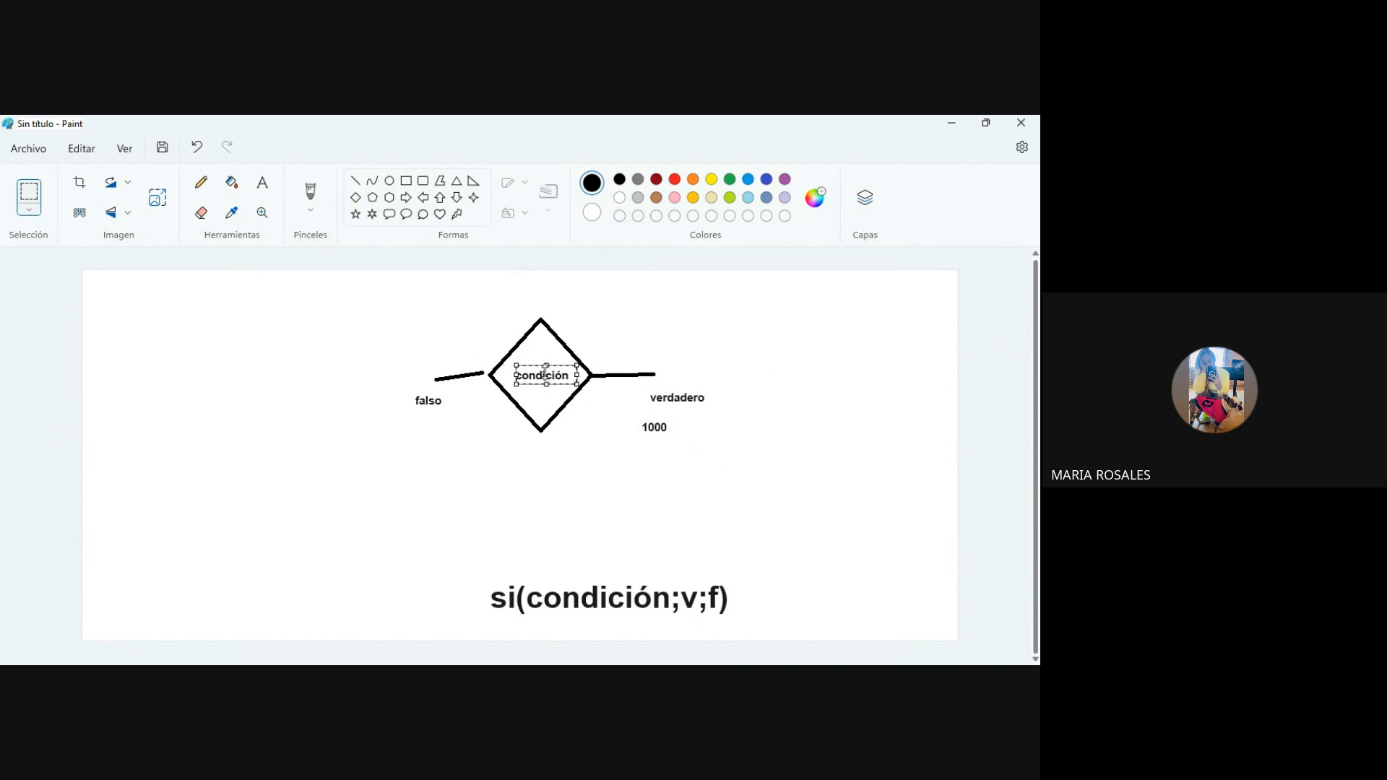
drag(566, 380, 560, 362)
click(725, 443)
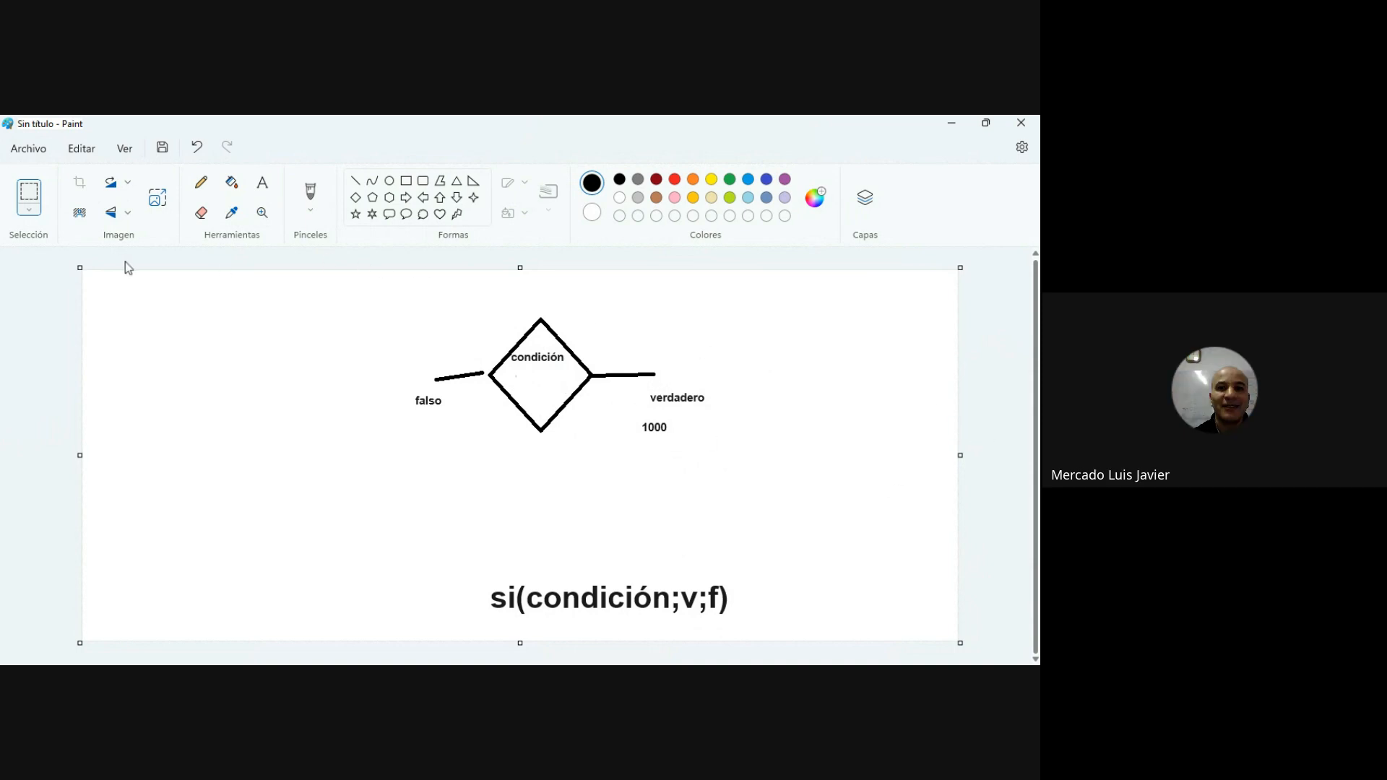
Add the text "Cat. es A" inside the diamond, just below the "condición" label.
click(271, 188)
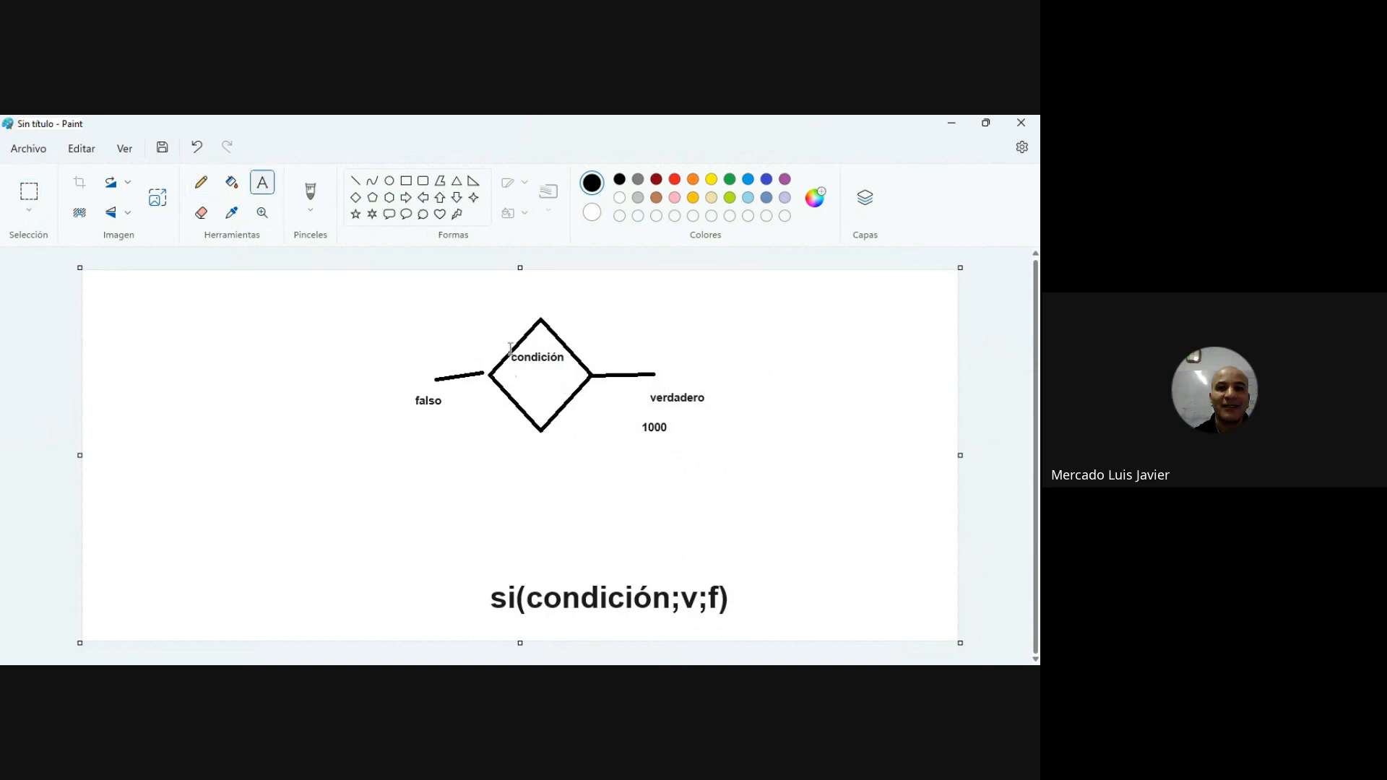
click(549, 388)
click(531, 379)
click(530, 377)
key(BackSpace)
drag(548, 377, 527, 367)
text(Cat. es A)
click(582, 409)
Draw a smaller diamond hanging from the outer end of the falso branch.
click(356, 198)
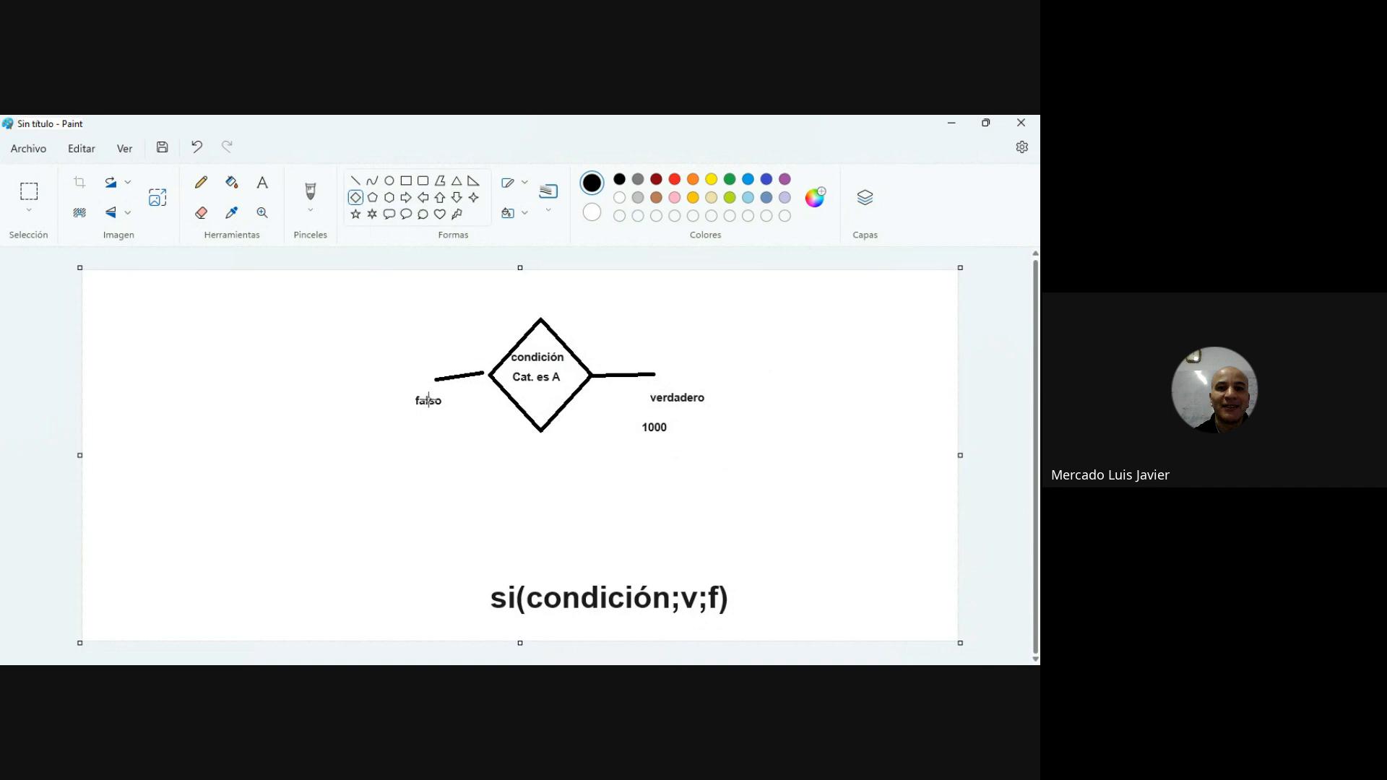
mouse_move(427, 398)
mouse_down()
mouse_move(489, 484)
mouse_move(438, 428)
mouse_up()
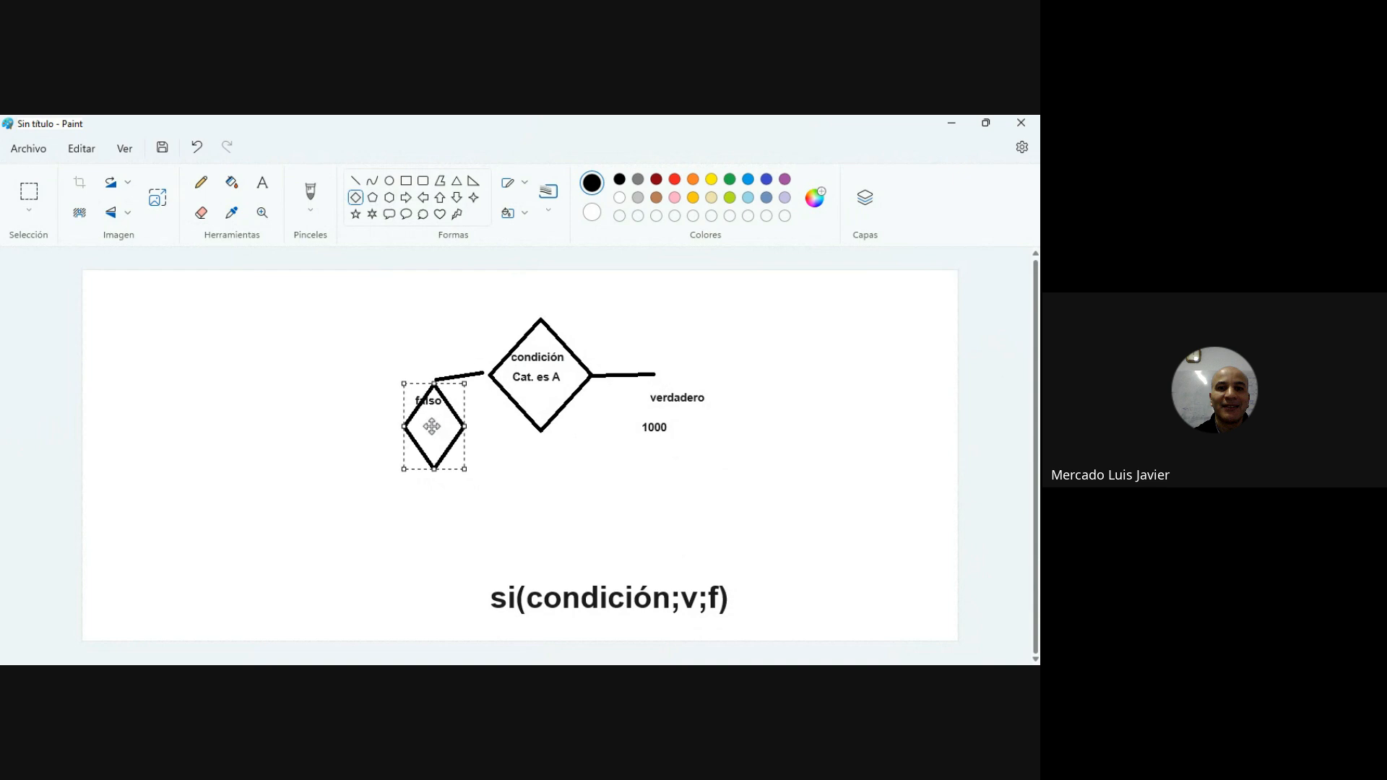
click(538, 470)
Add the two-line text "Cat es" / "B" inside the smaller diamond.
click(264, 187)
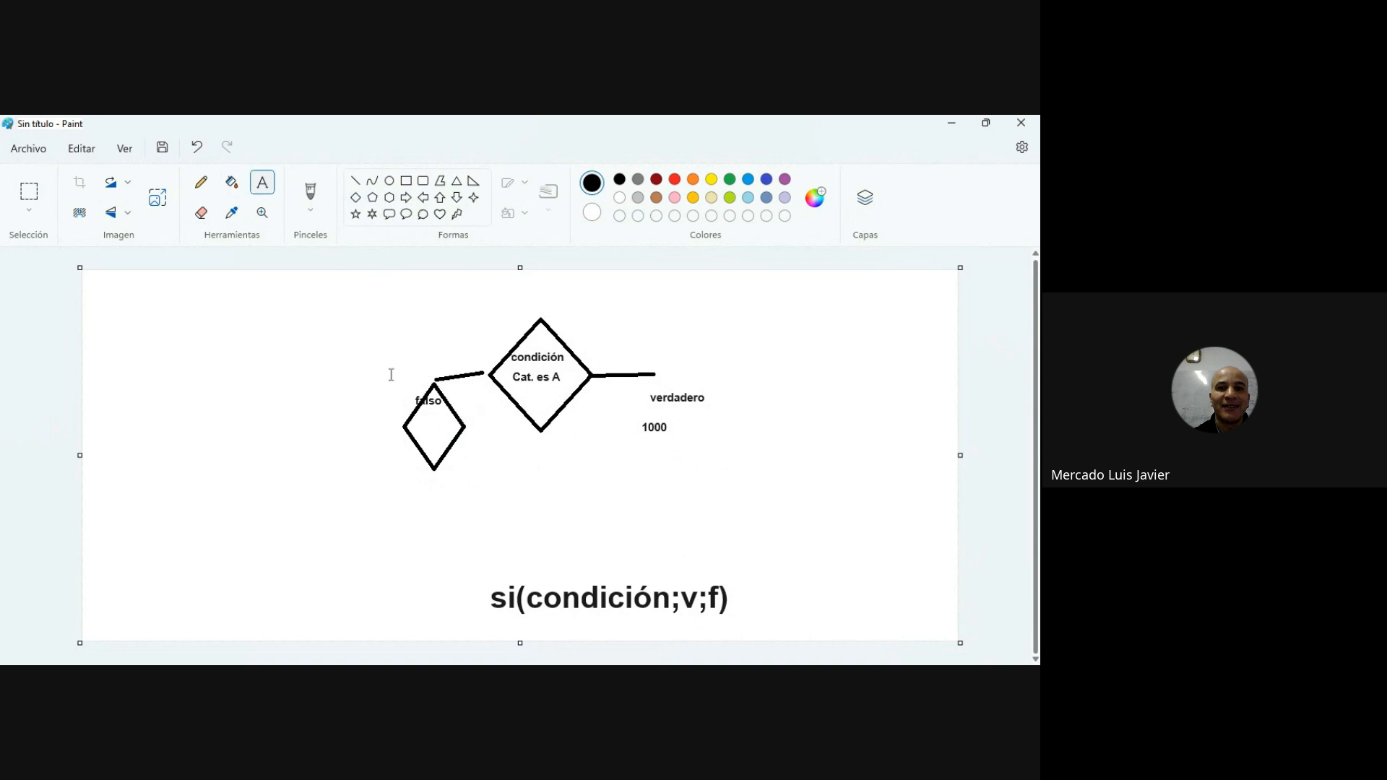
drag(419, 418, 522, 440)
text(Cat es)
key(Return)
text(B)
click(480, 499)
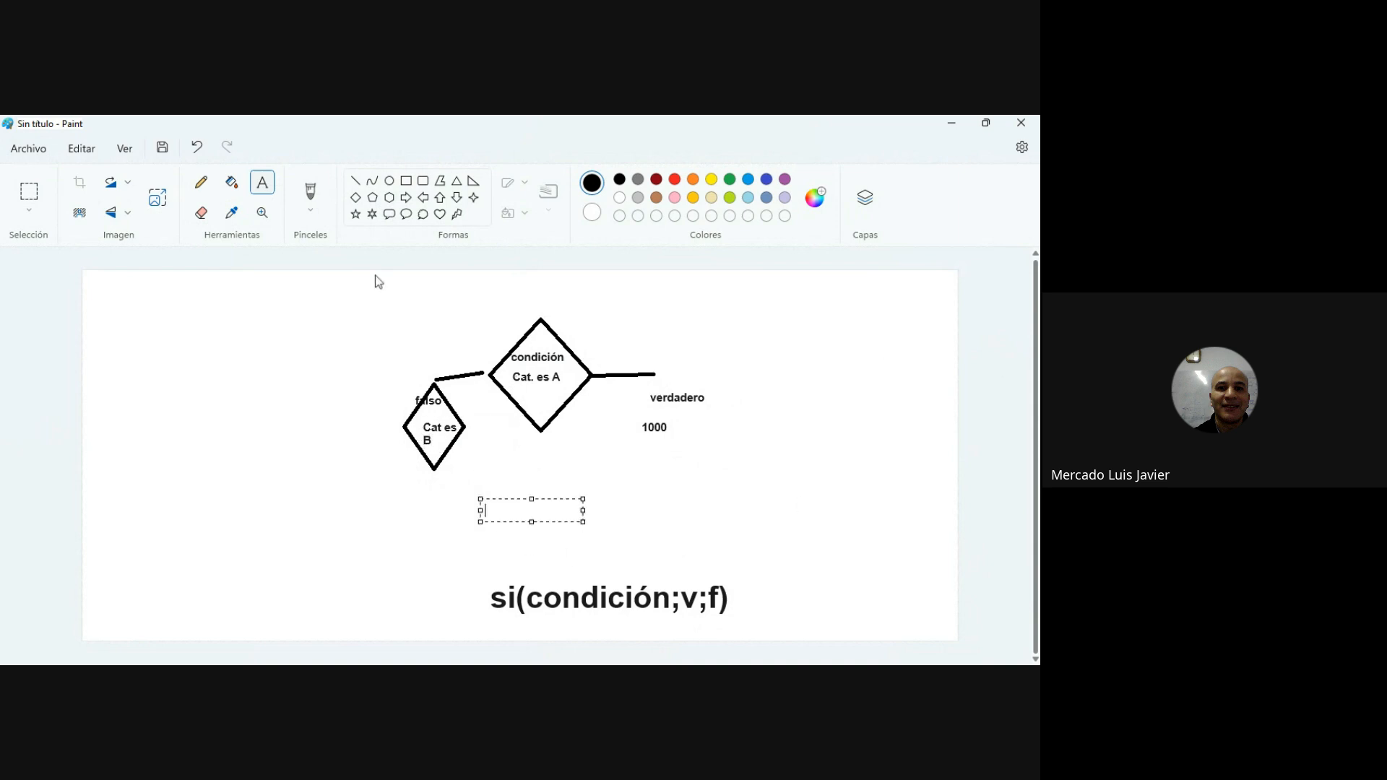
Draw a branch line from the smaller diamond's right corner and place the text "2000" below it.
click(355, 180)
drag(465, 428, 516, 439)
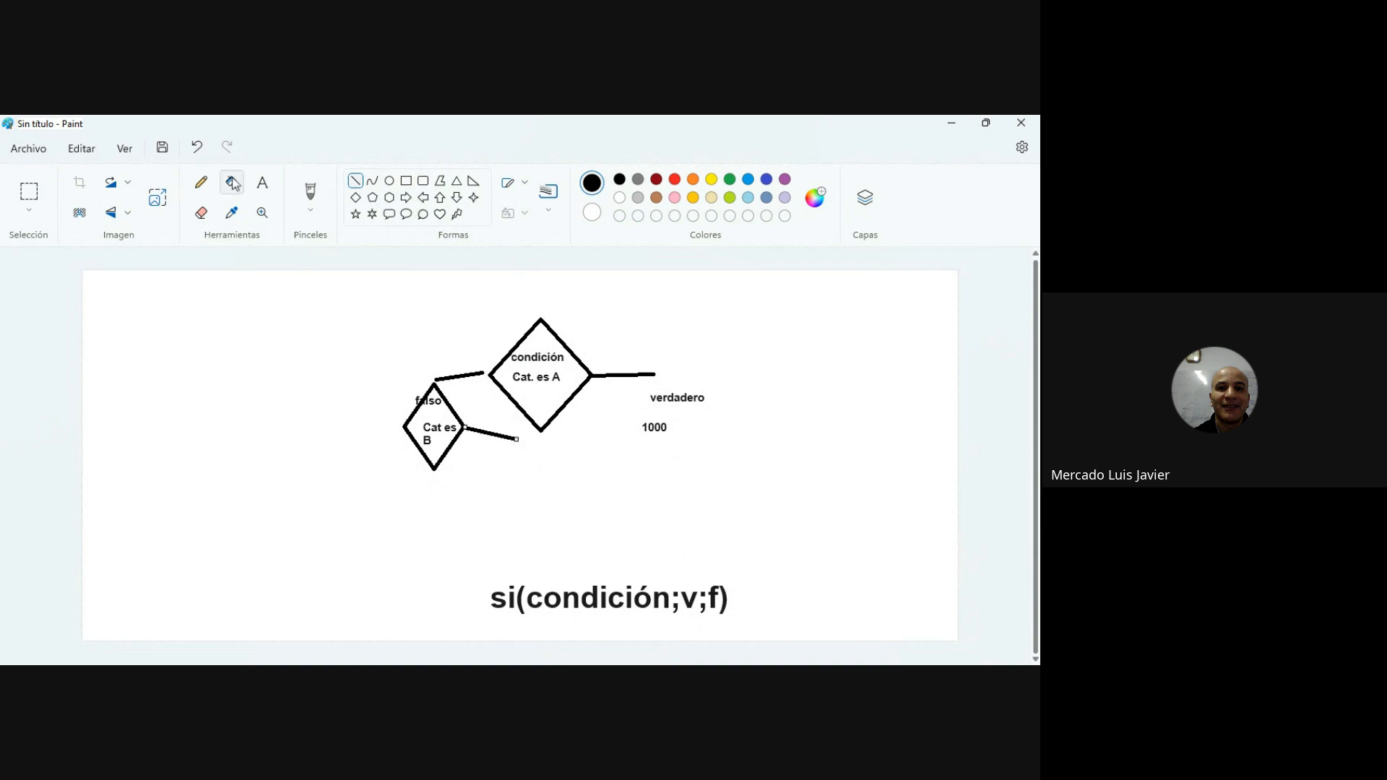
click(262, 182)
click(491, 454)
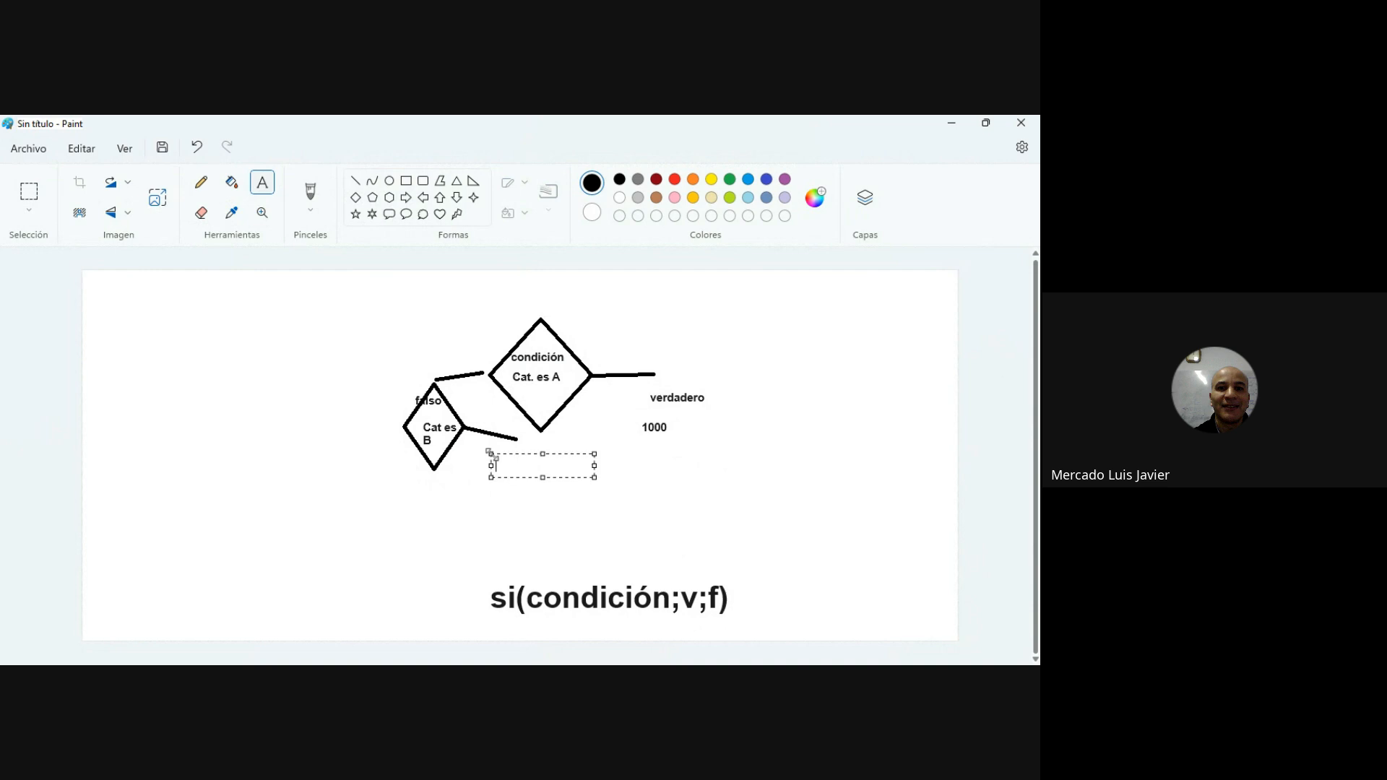
drag(512, 454, 504, 450)
text(2000)
click(621, 471)
key(Escape)
Draw a branch line from the smaller diamond's left corner and place the text "2500" below it.
click(355, 181)
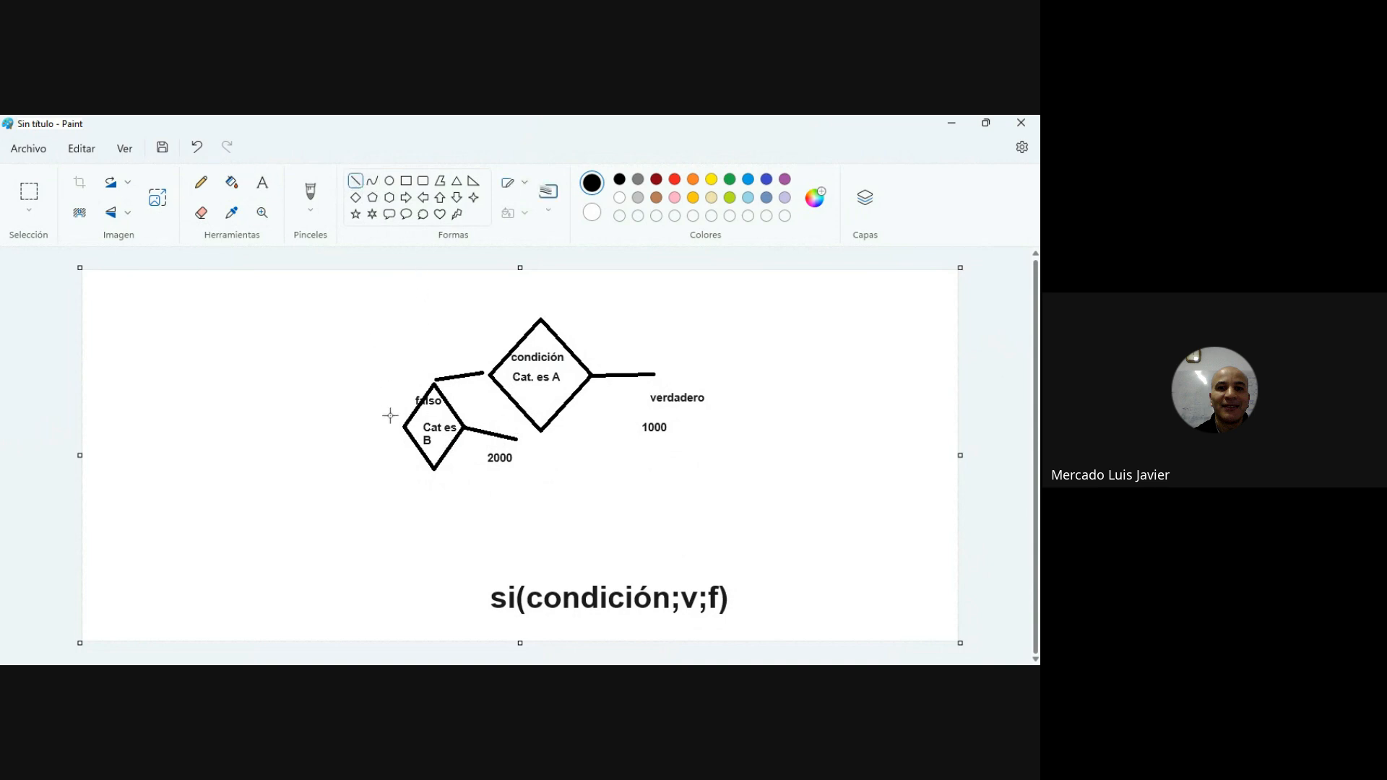
drag(397, 425, 343, 434)
click(262, 182)
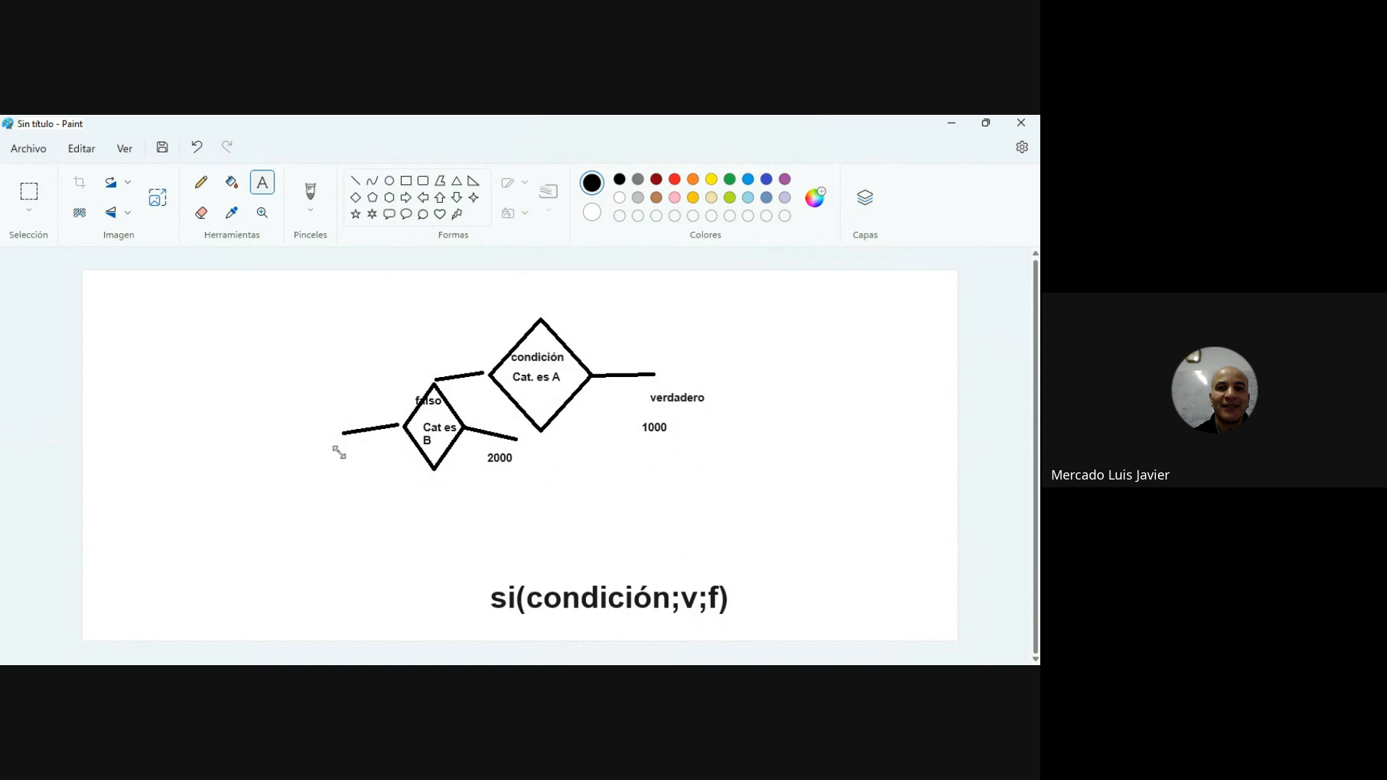
drag(334, 447, 437, 475)
drag(347, 451, 335, 450)
text(2500)
click(508, 530)
Circle the labels verdadero and falso freehand with the pencil.
click(201, 183)
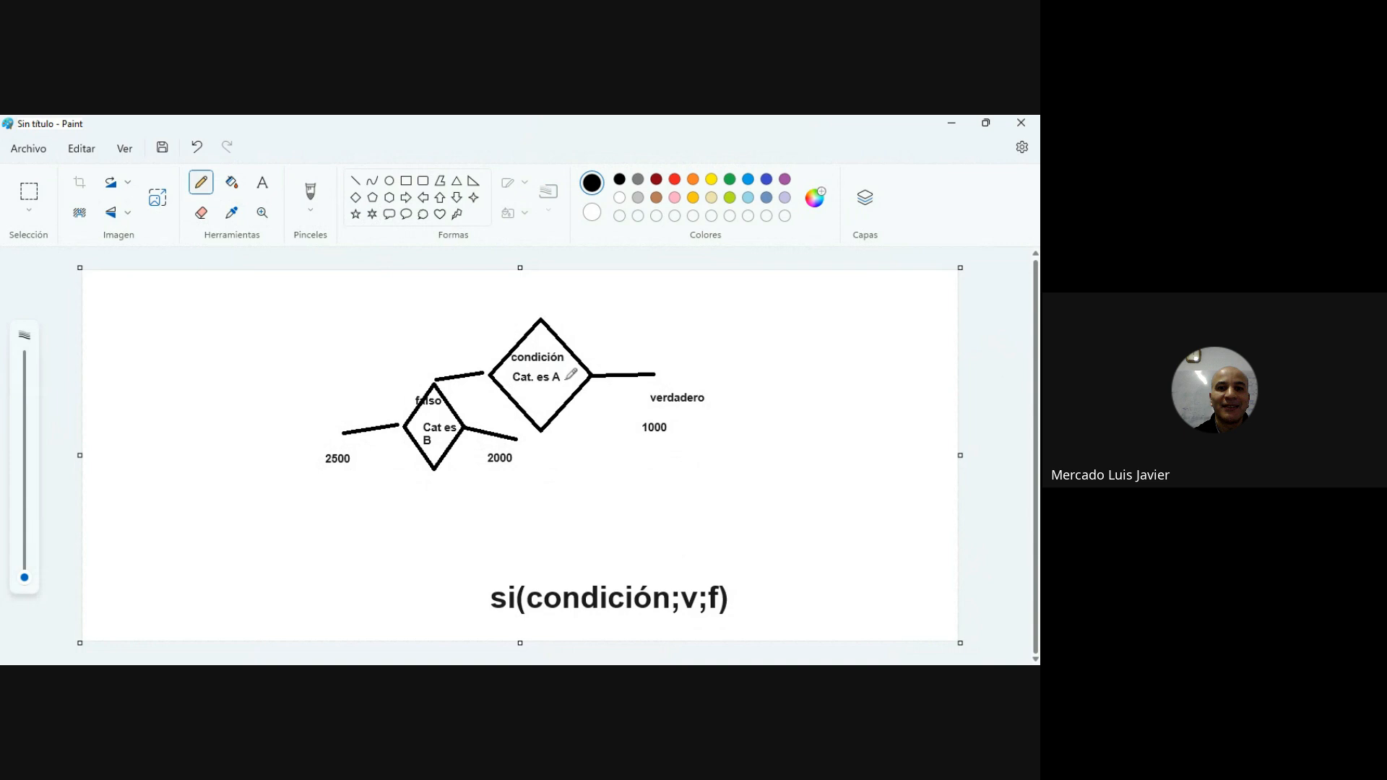
mouse_move(695, 387)
mouse_down()
mouse_move(654, 390)
mouse_move(679, 406)
mouse_move(698, 390)
mouse_up()
drag(447, 390, 418, 399)
Start a formula text "=SI(" below the diagram and widen its text box to fit a long formula.
click(263, 184)
click(130, 519)
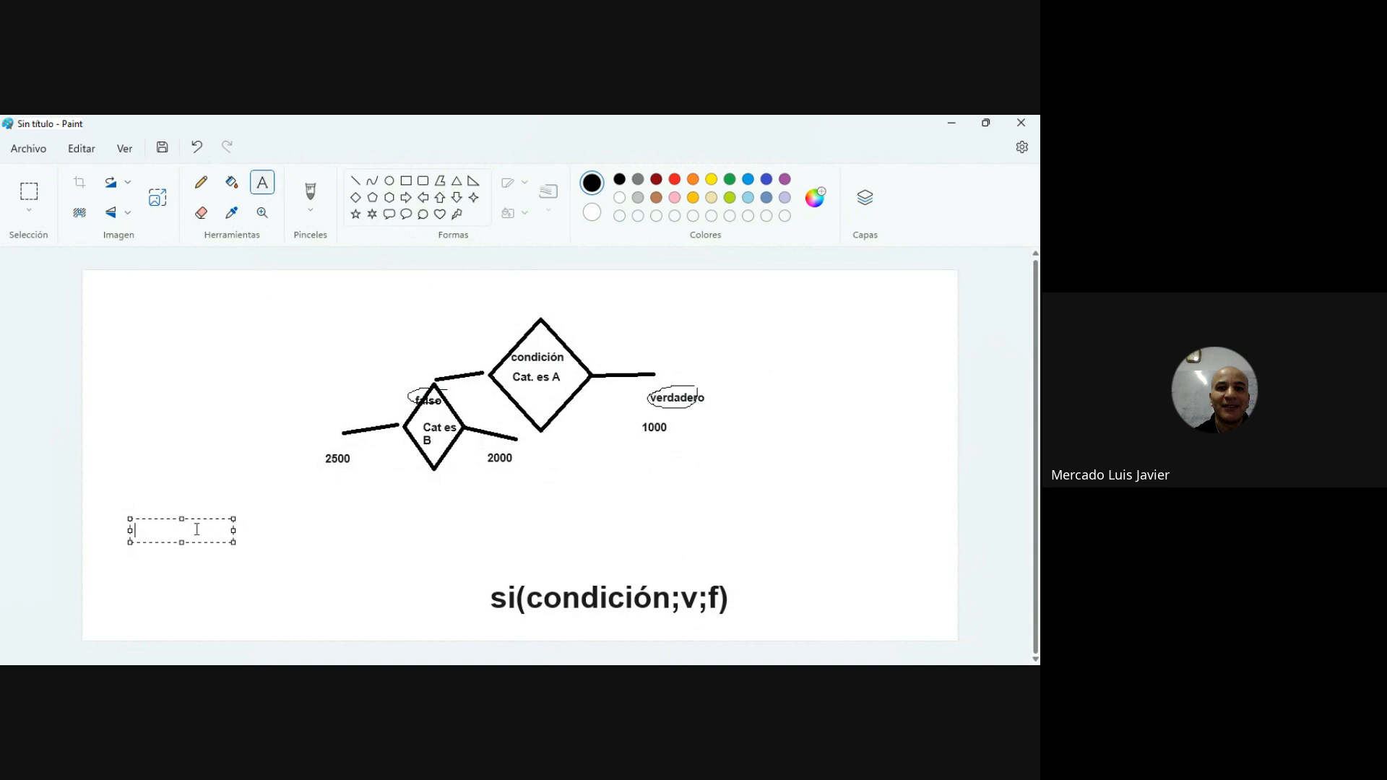
text(=si)
key(BackSpace)
key(BackSpace)
text(SI()
drag(231, 533, 734, 533)
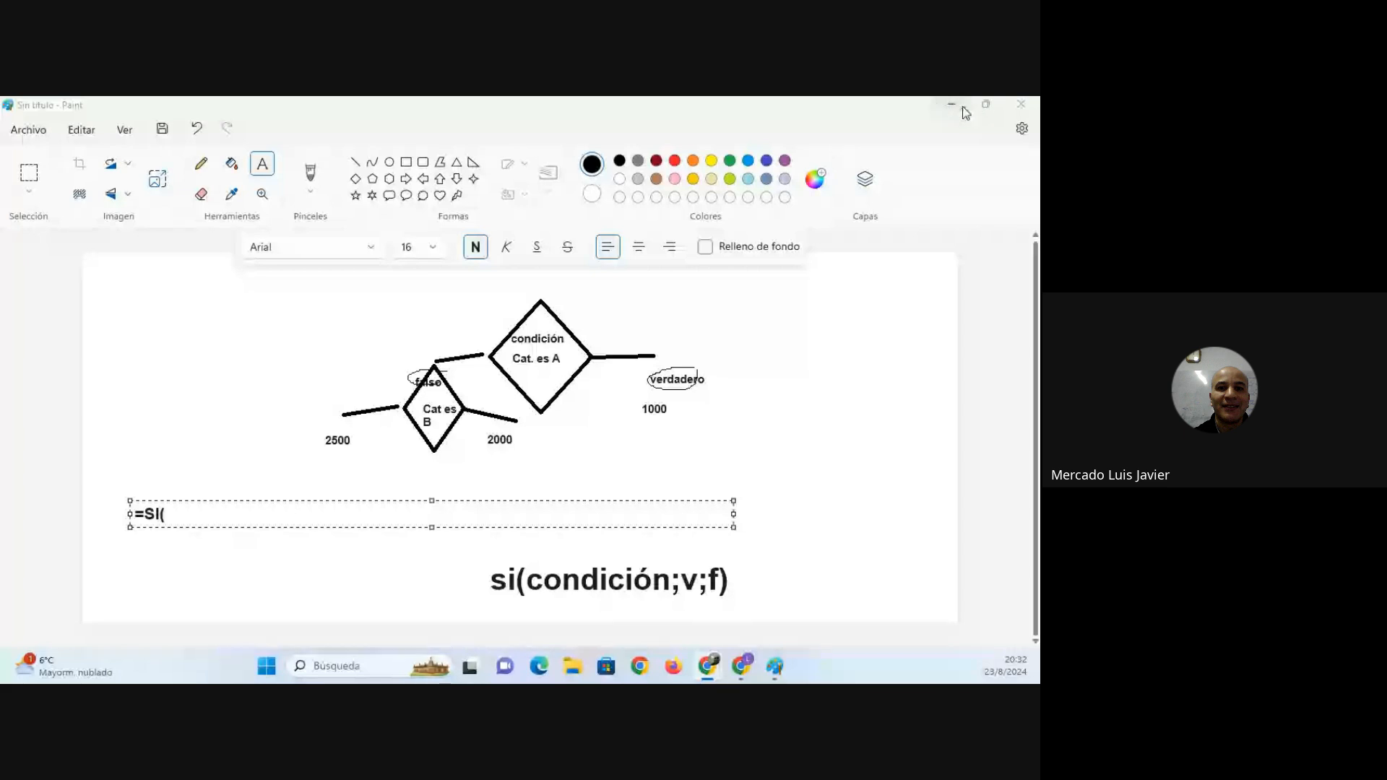
Switch to the Viernes23 spreadsheet and examine the first employee's name in A2 and Sueldo cell C2.
click(957, 105)
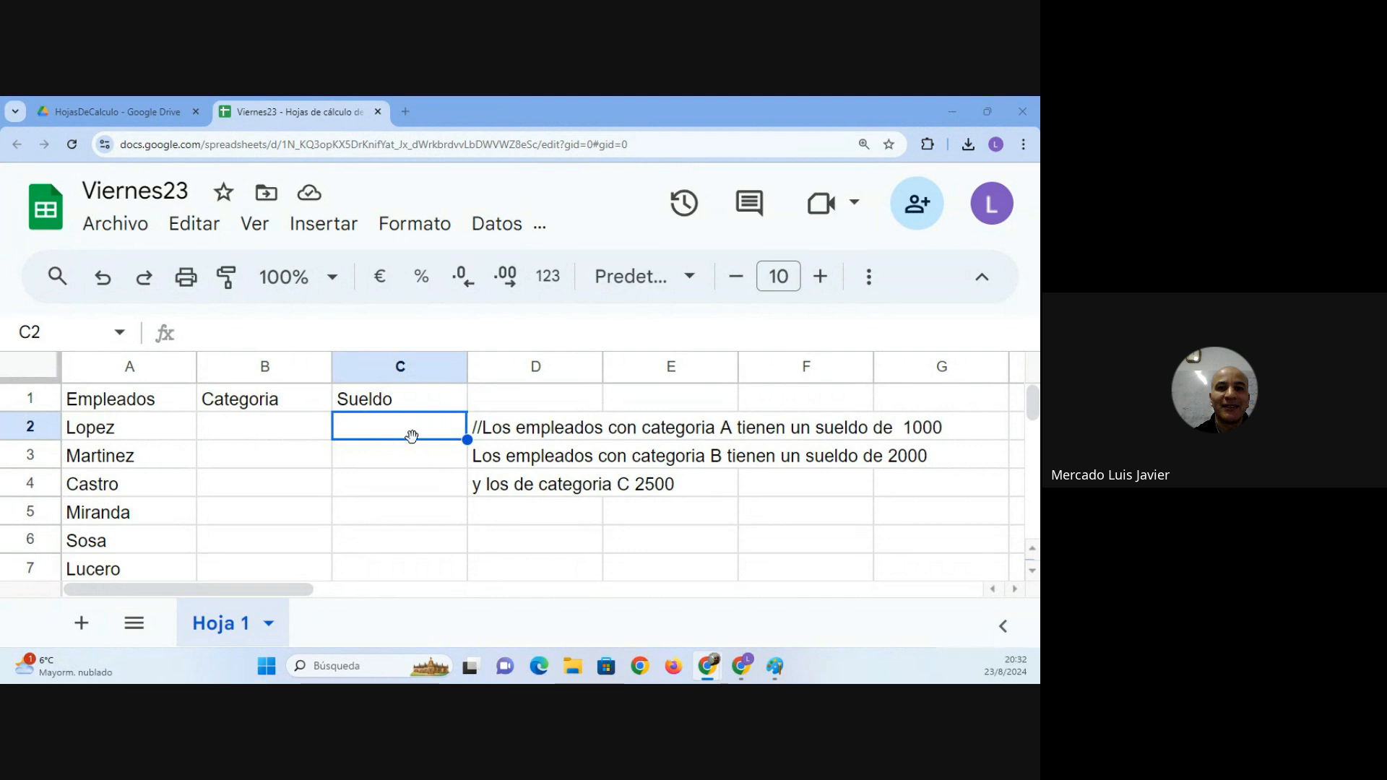
click(410, 462)
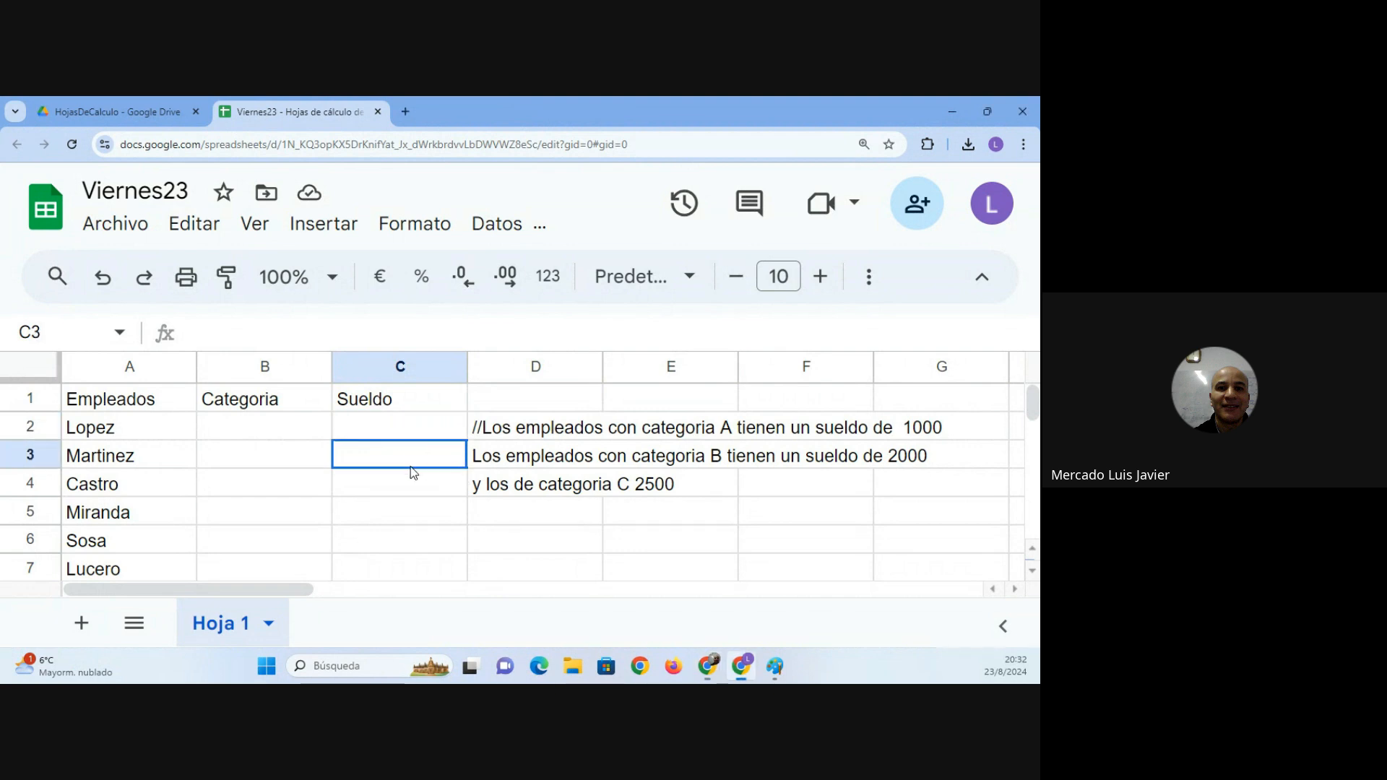
click(397, 436)
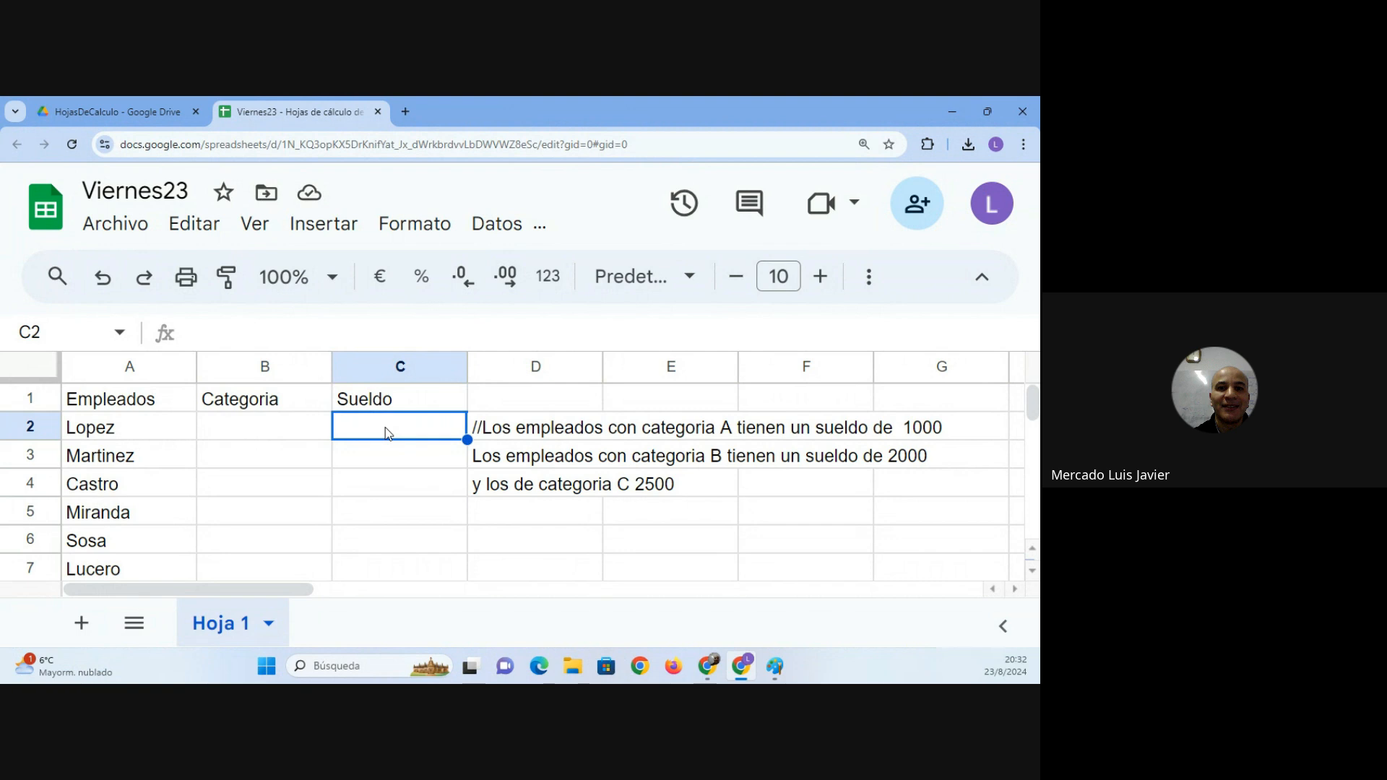
click(191, 427)
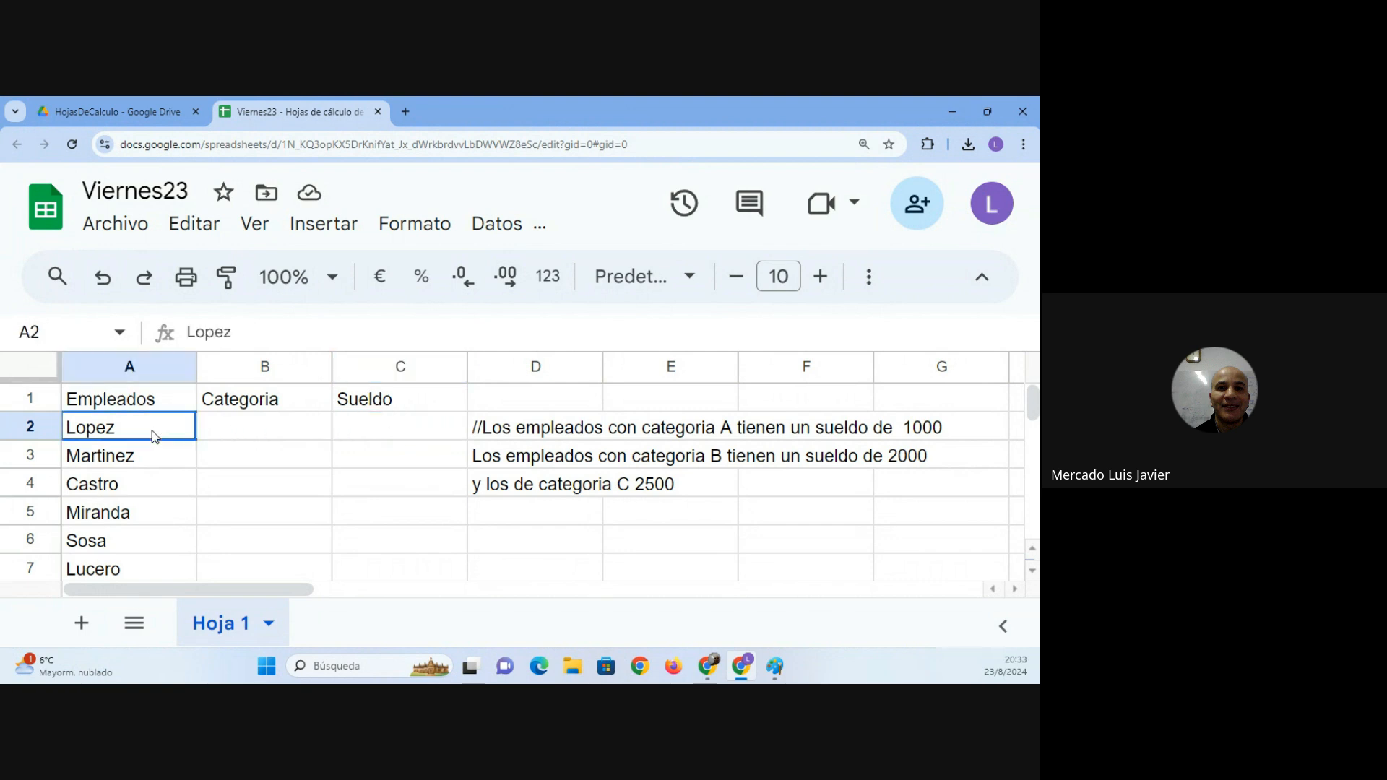
click(381, 416)
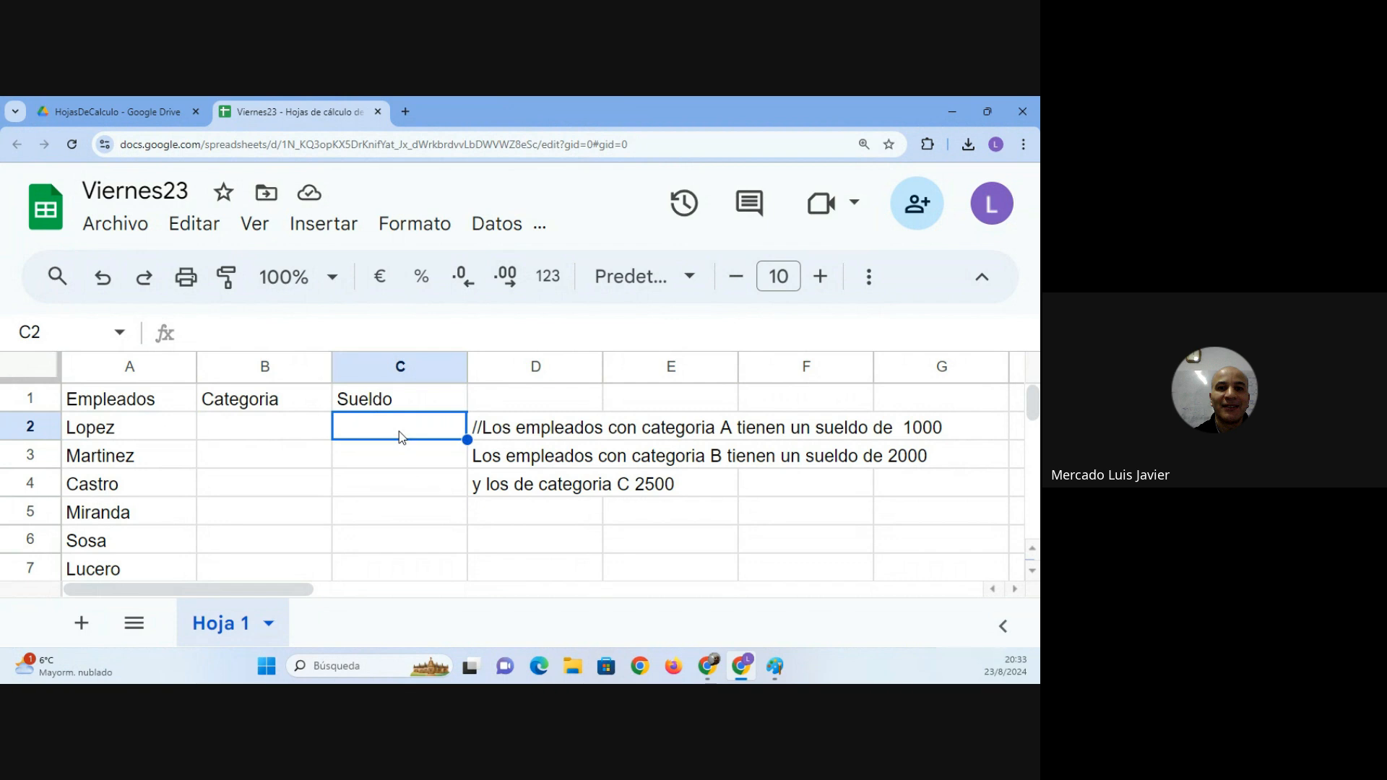
click(121, 432)
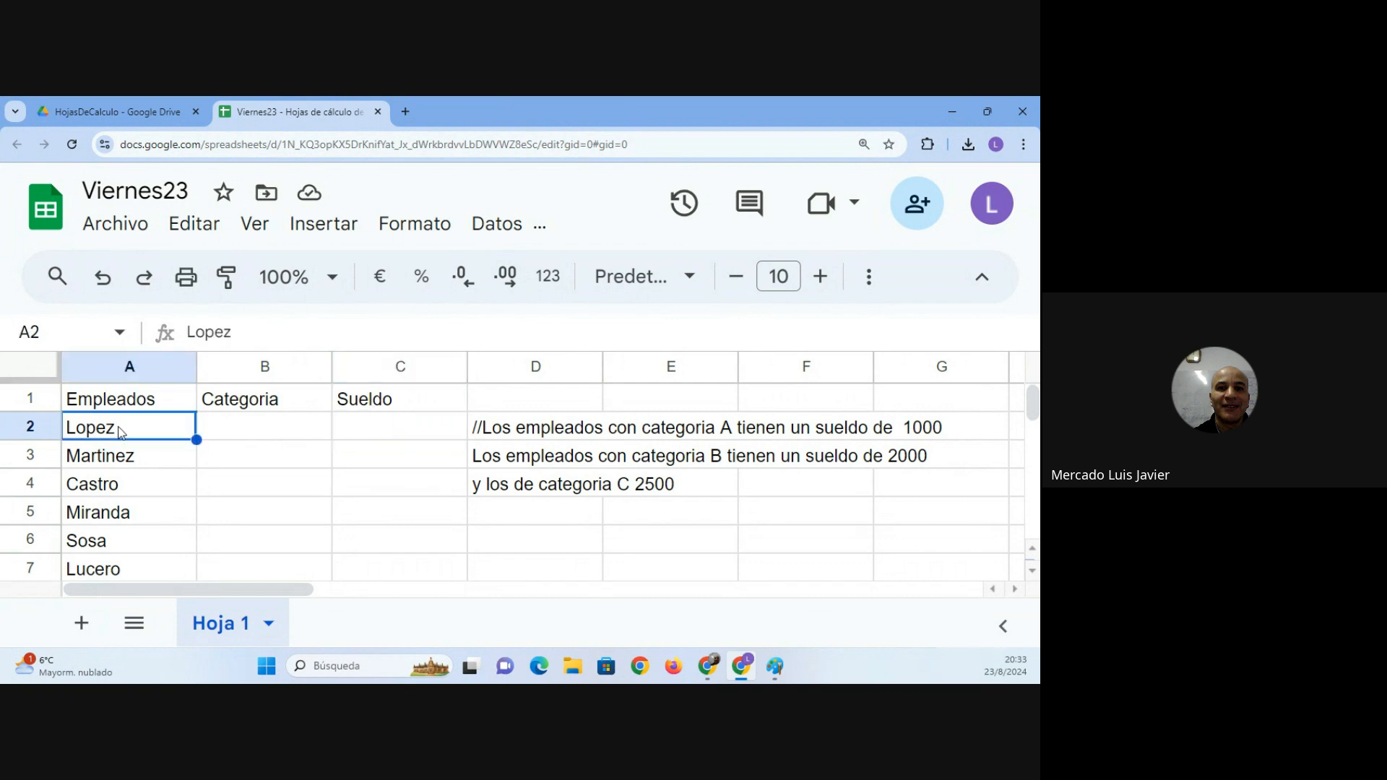
click(372, 432)
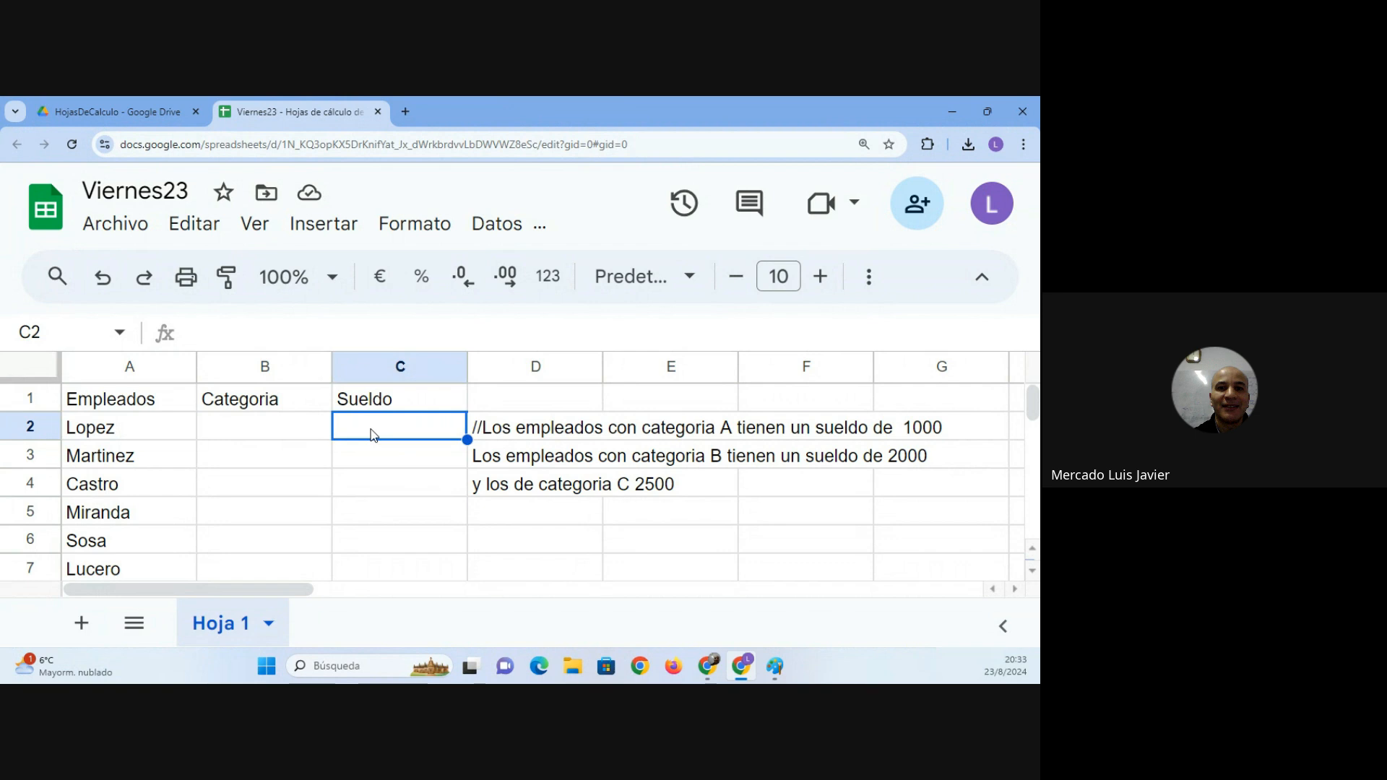
Switch back to Paint and continue the formula text so it reads =SI(B2="A";1000;SI(.
click(774, 668)
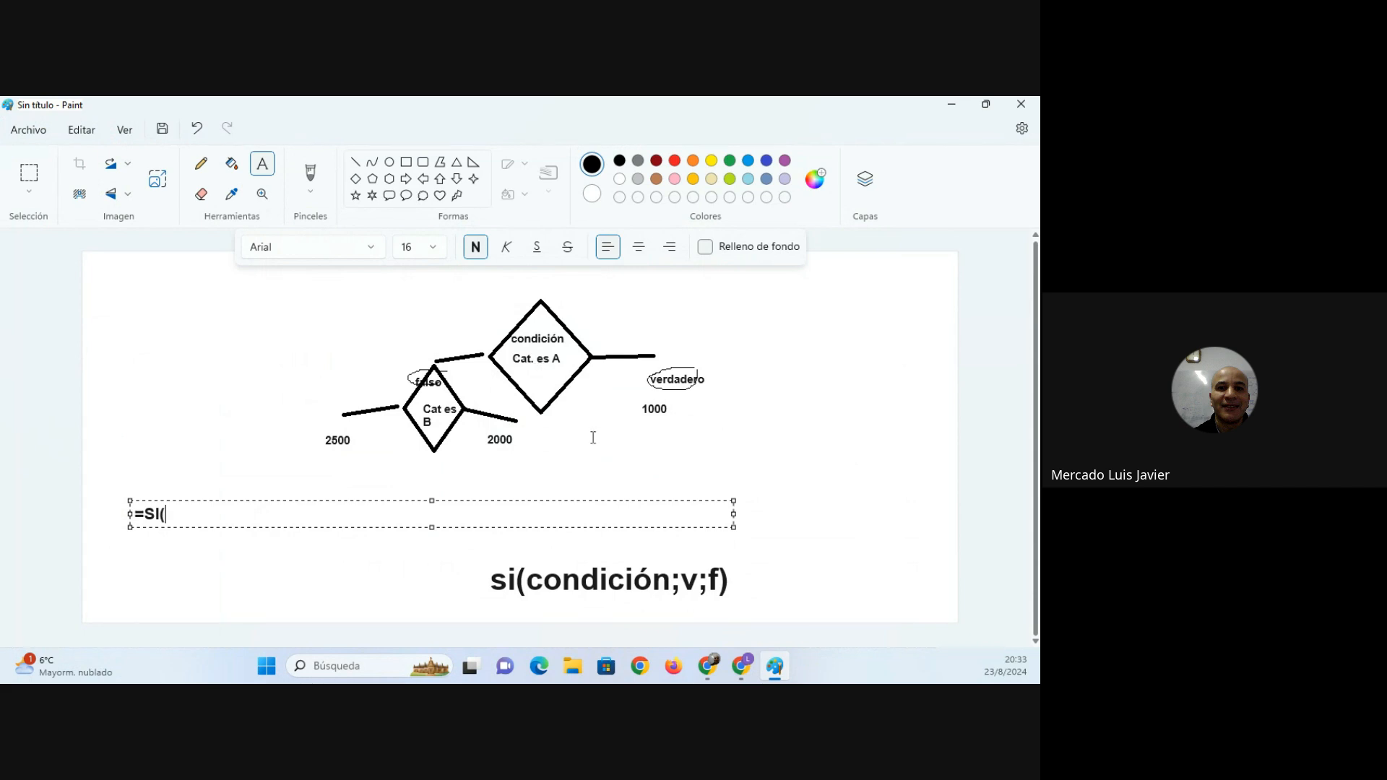
text(b)
key(BackSpace)
text(B2)
text(<)
key(BackSpace)
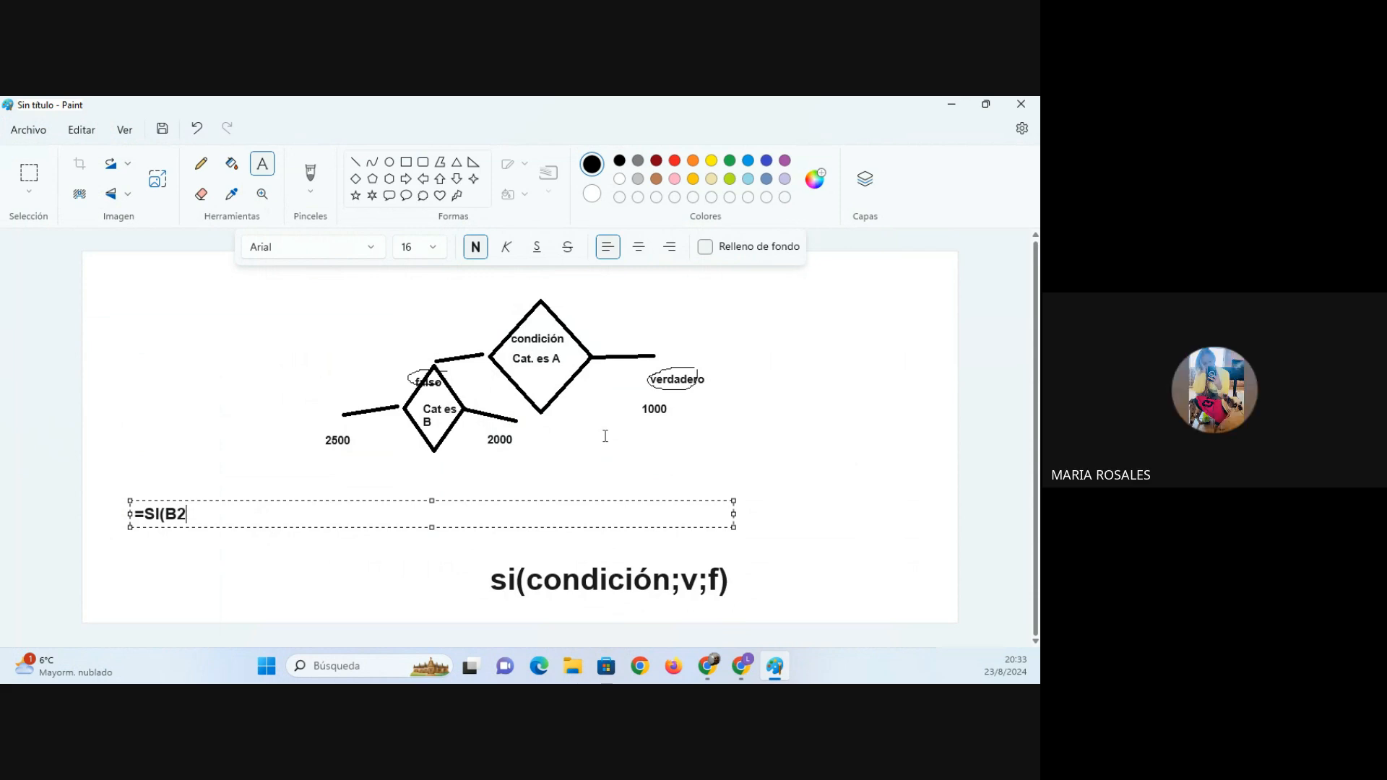
text(=)
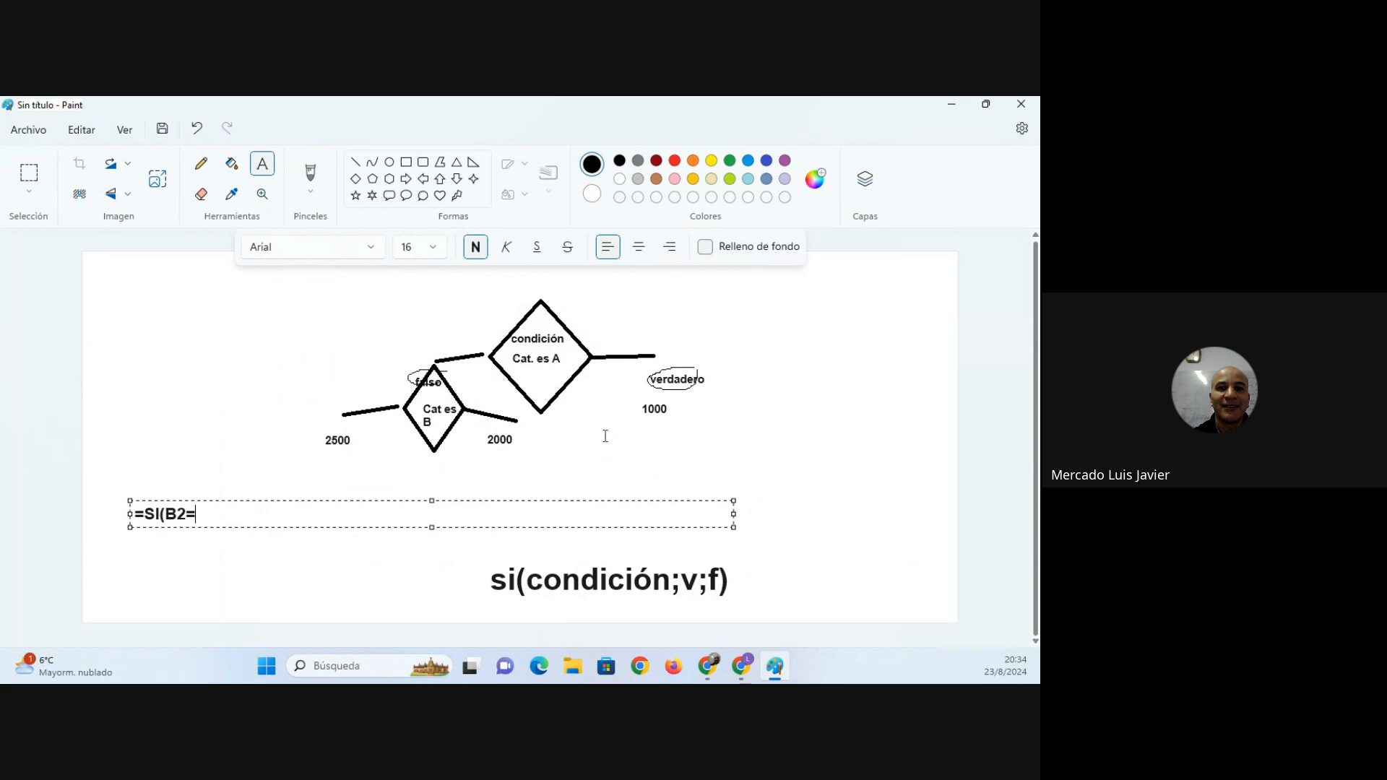
key(Left)
key(Left)
text("A";1000;SI)
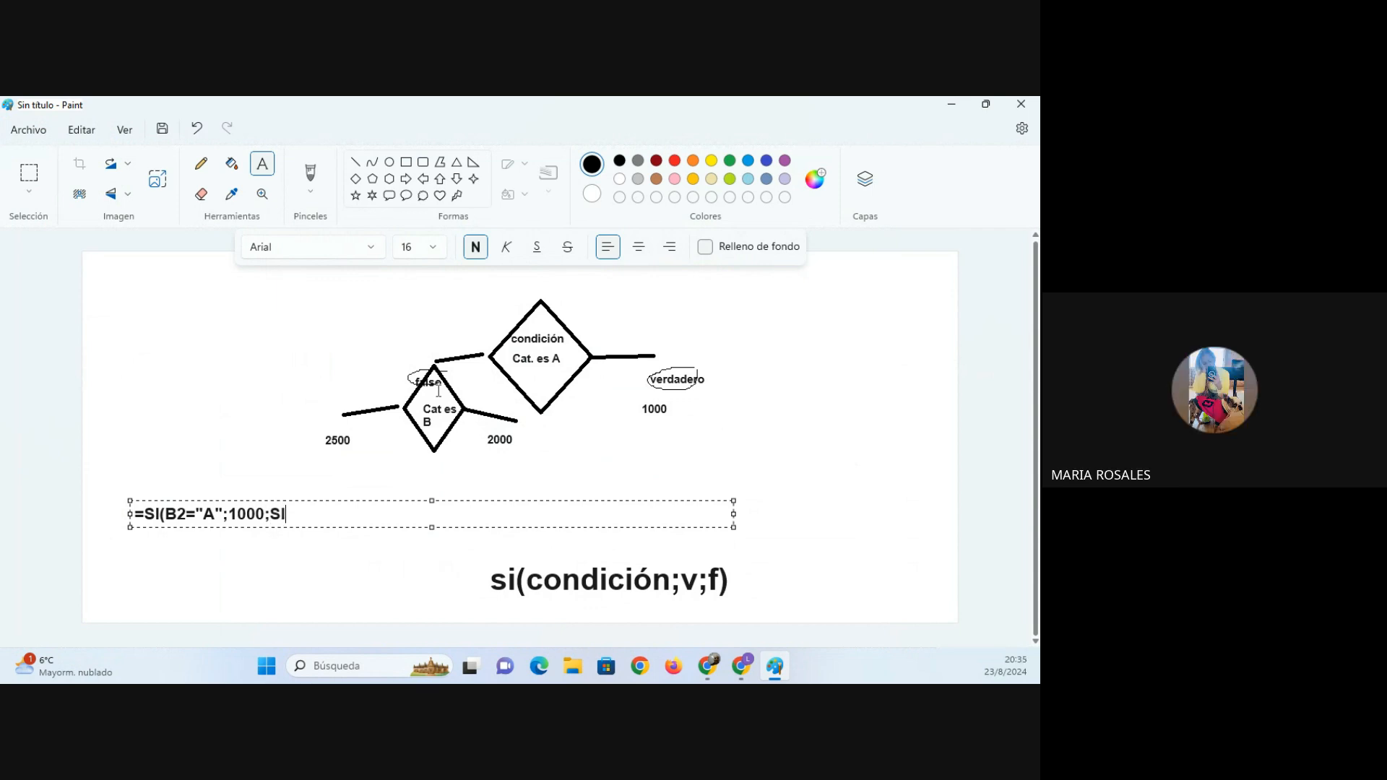
text(()
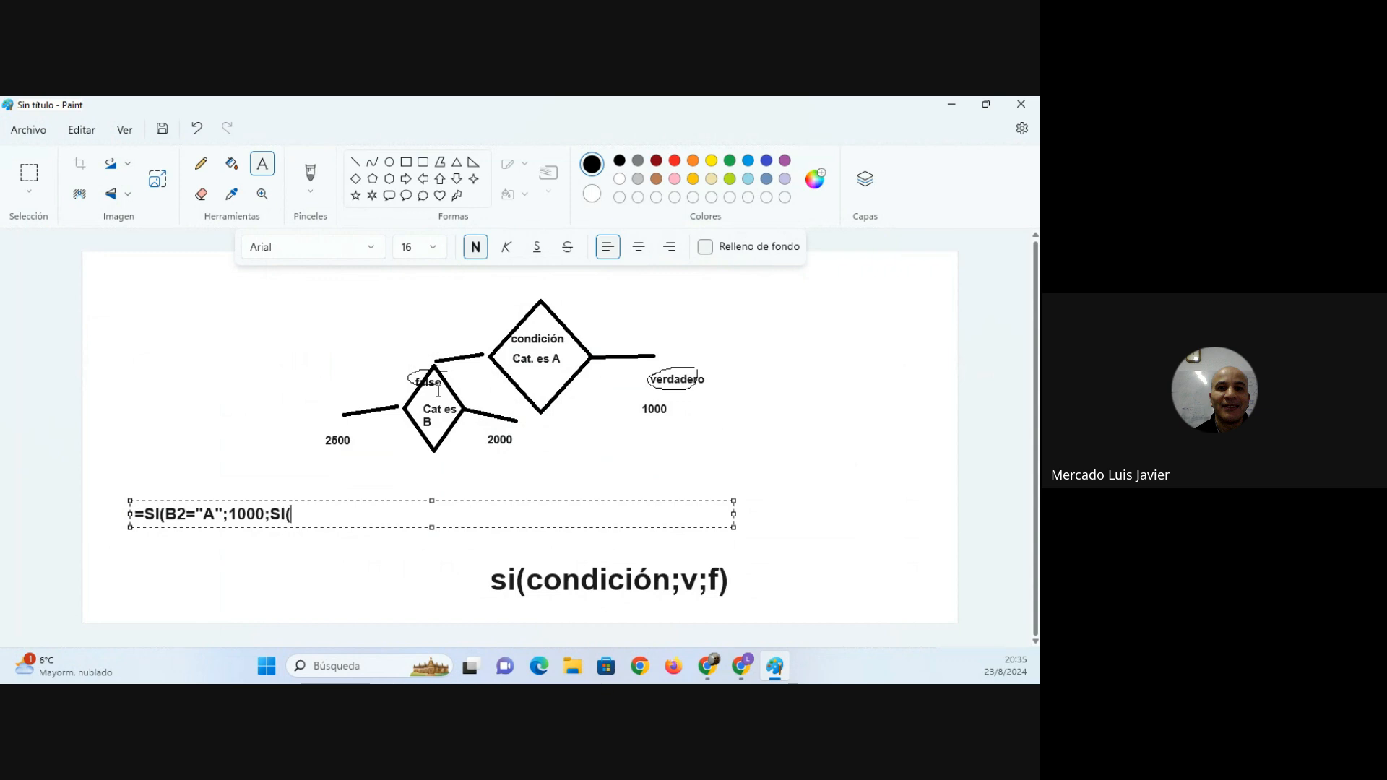
Add dashed placeholders for the nested SI's three arguments, separated by semicolons and ended with a closing parenthesis.
text(-----;----)
key(BackSpace)
key(BackSpace)
key(BackSpace)
key(BackSpace)
text(-----;------))
Replace the nested SI's first placeholder with the condition B2="B".
key(Left)
key(Left)
key(Left)
key(Left)
key(Left)
key(Left)
key(Left)
key(Left)
key(Left)
key(Left)
key(Left)
key(Left)
key(Left)
key(Left)
key(BackSpace)
key(BackSpace)
key(BackSpace)
key(BackSpace)
key(BackSpace)
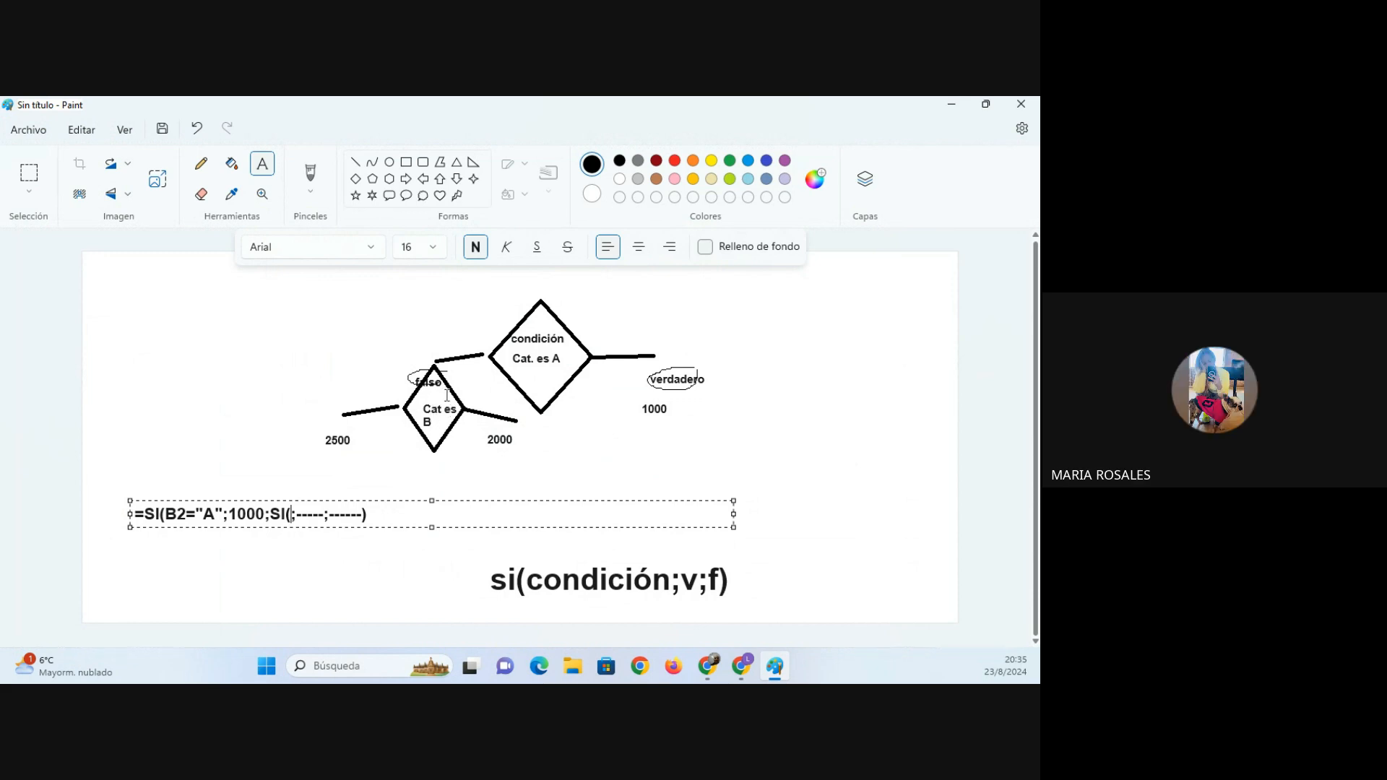
text(B2=")
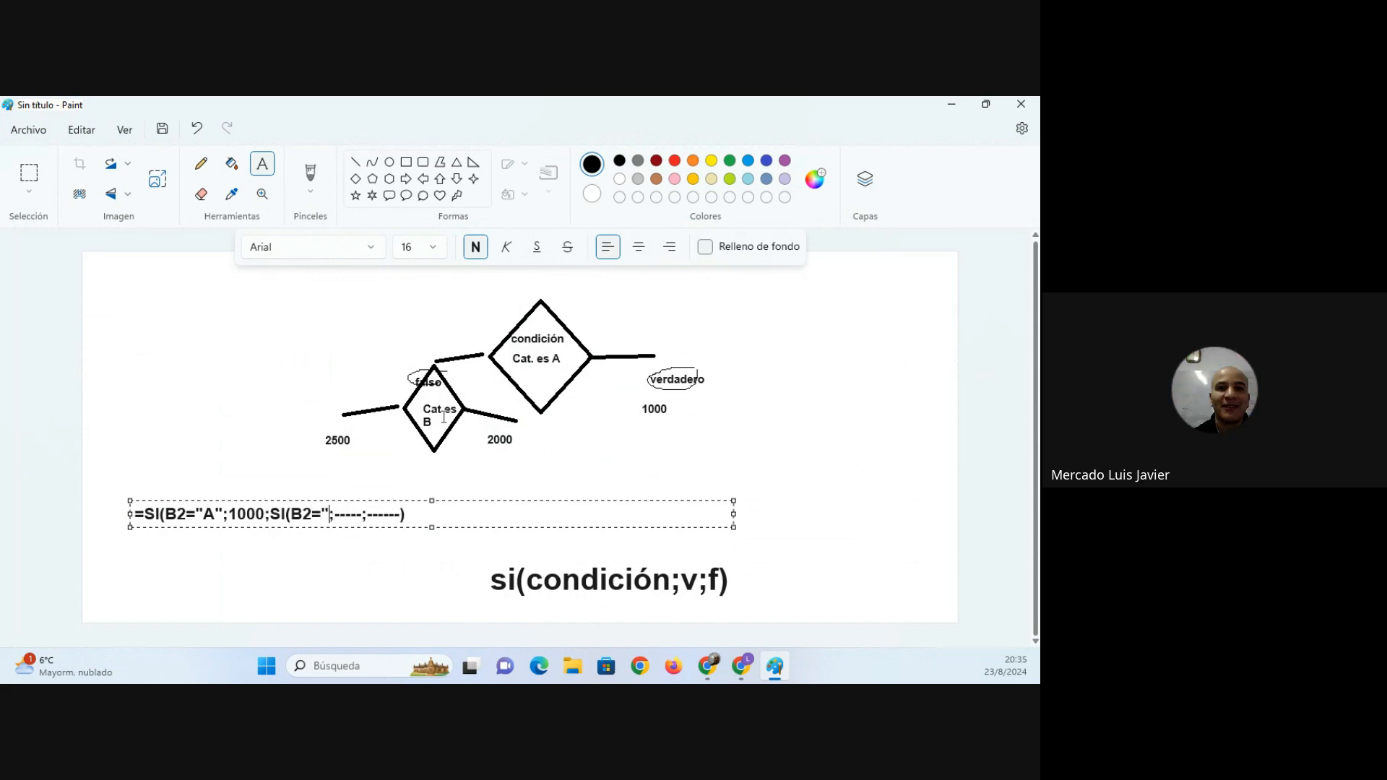
text(b)
key(BackSpace)
text(B")
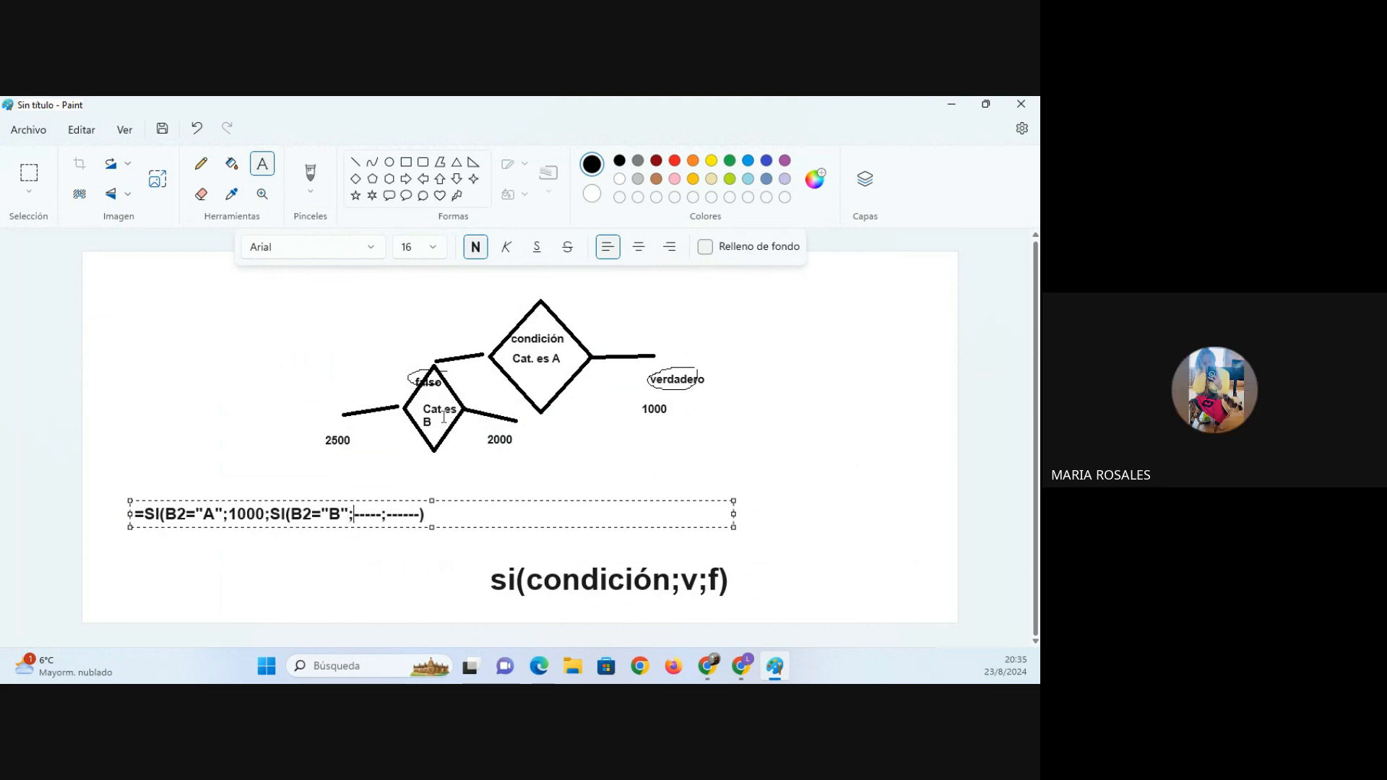
Replace the nested SI's two remaining placeholders with the values 2000 and 2500.
key(Delete)
key(Delete)
key(Delete)
key(Delete)
key(Delete)
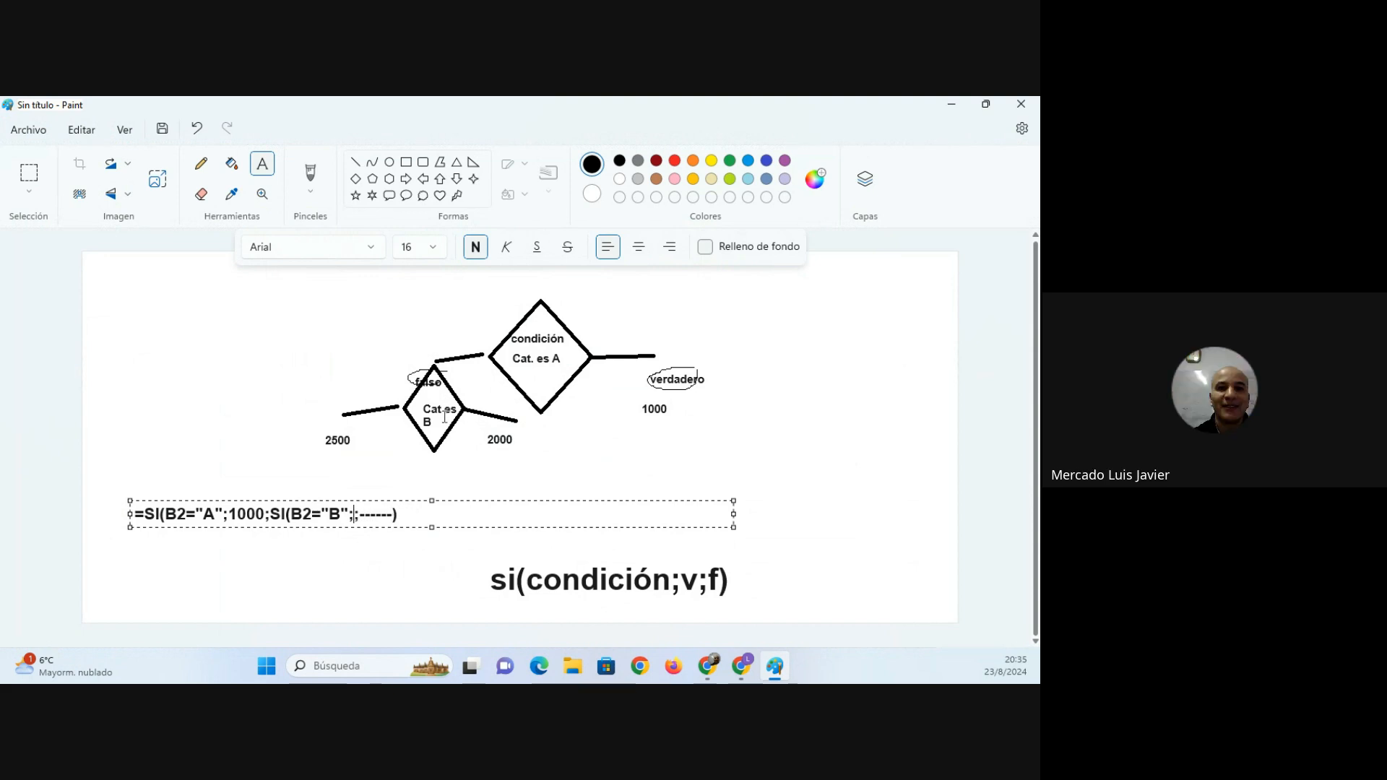
text(2000)
key(Right)
key(Delete)
key(Delete)
key(Delete)
key(Delete)
key(Delete)
key(Delete)
text(2500)
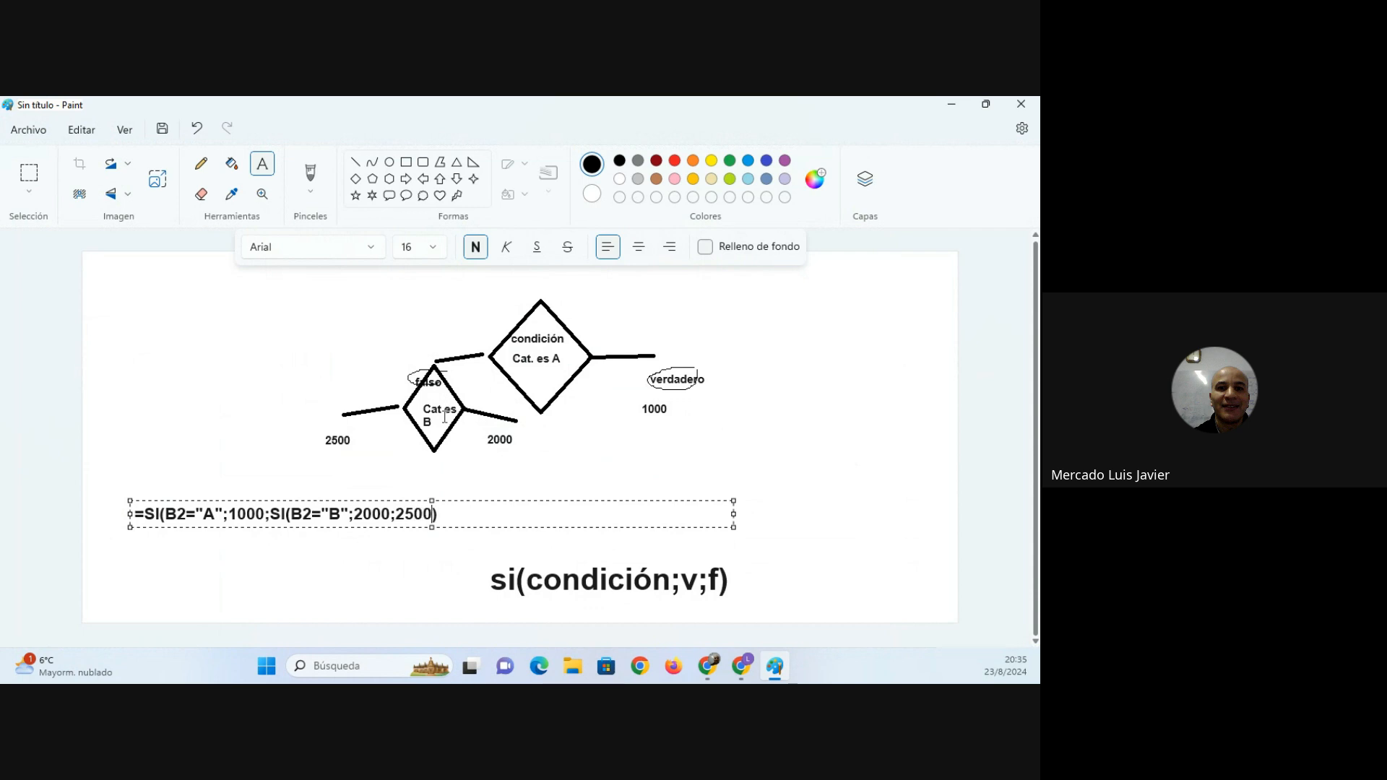
Add a second closing parenthesis at the end of the formula text and finish editing it.
key(Right)
click(289, 515)
click(476, 511)
text())
key(Return)
click(514, 471)
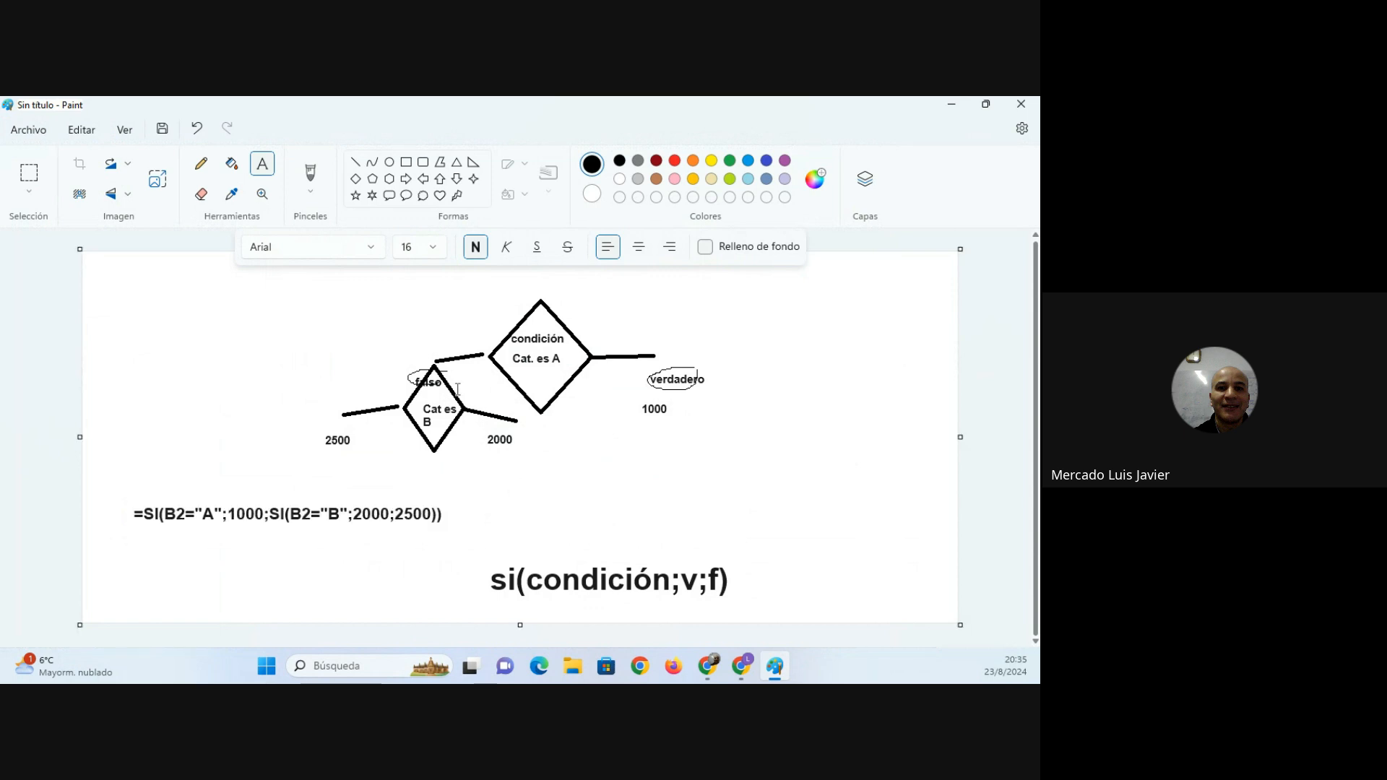
Underline the outer SI's three arguments with red lines and circle the "Cat es B" diamond freehand in red.
click(675, 160)
click(355, 163)
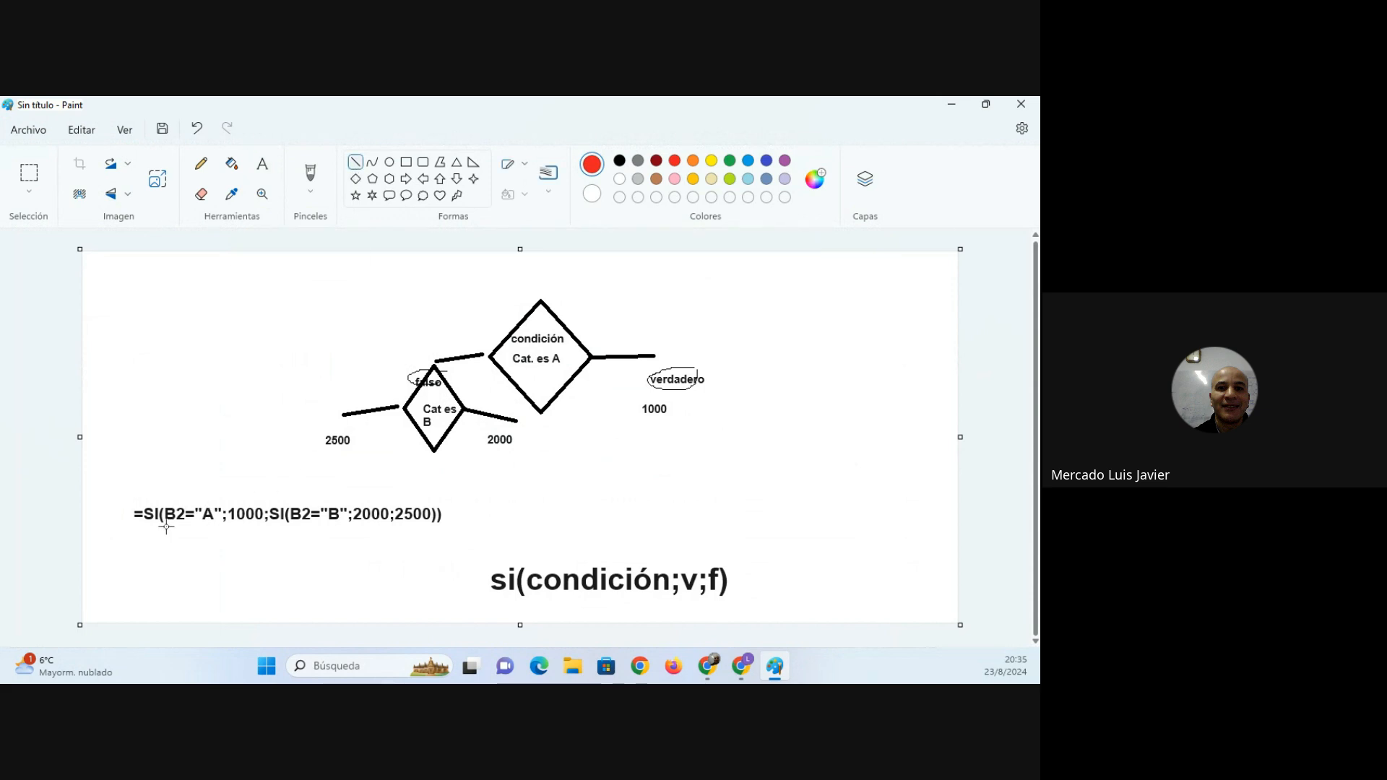
drag(164, 527, 441, 524)
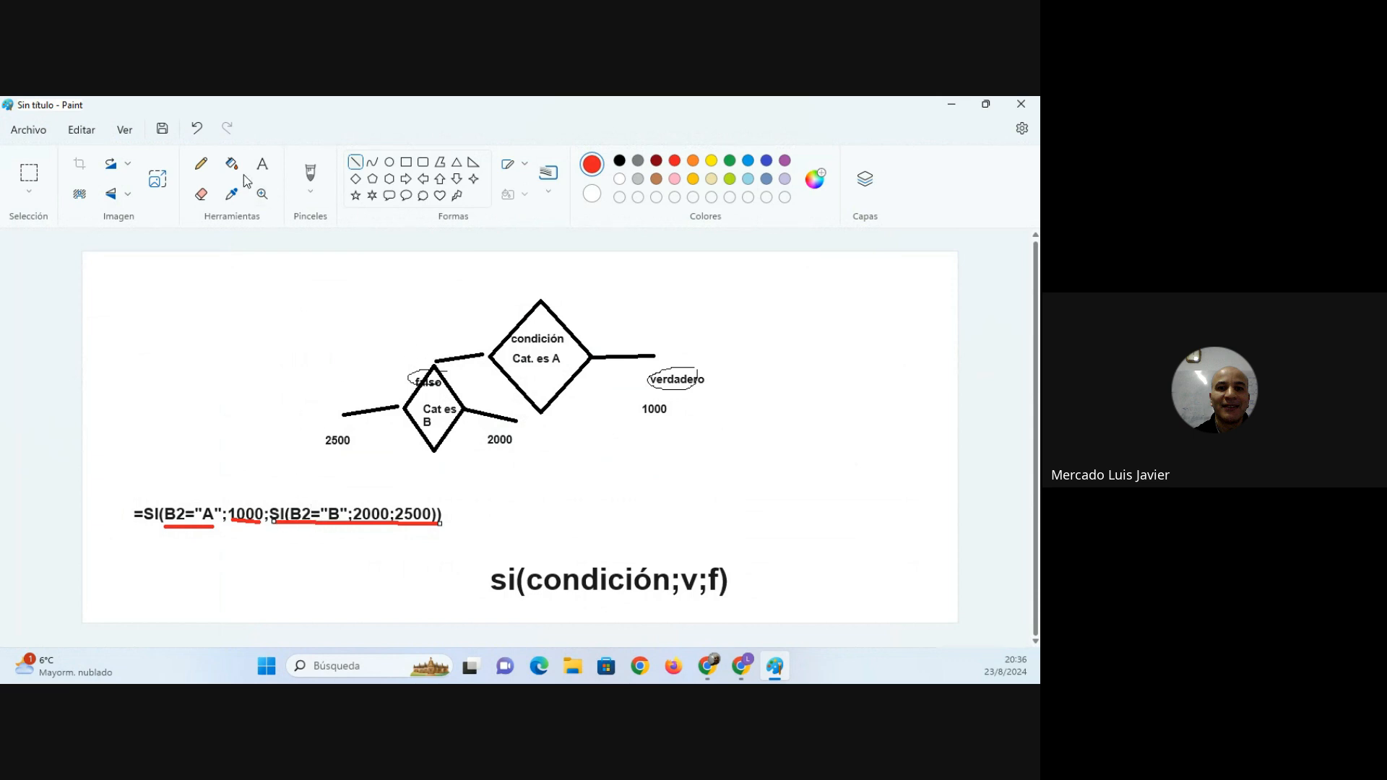
click(200, 164)
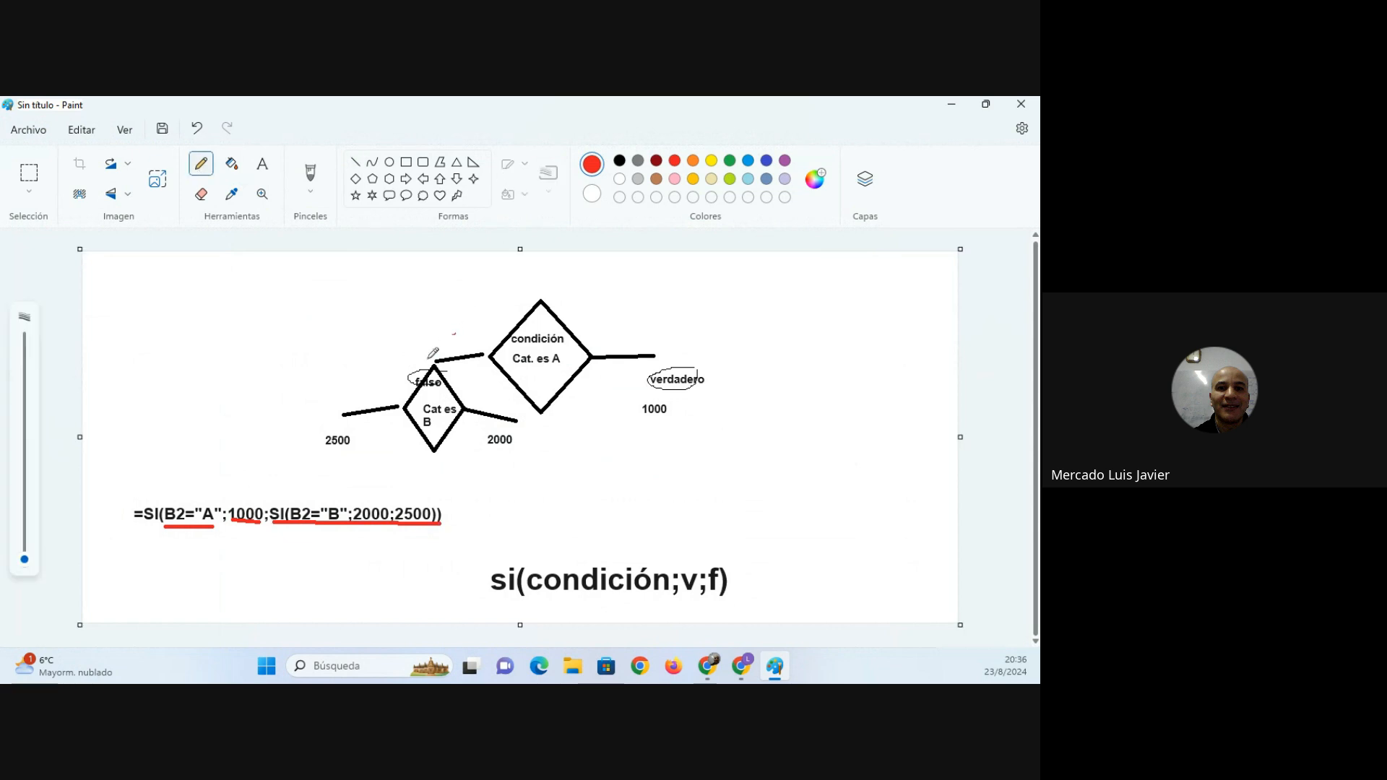
mouse_move(442, 351)
mouse_down()
mouse_move(406, 351)
mouse_move(428, 459)
mouse_move(464, 412)
mouse_up()
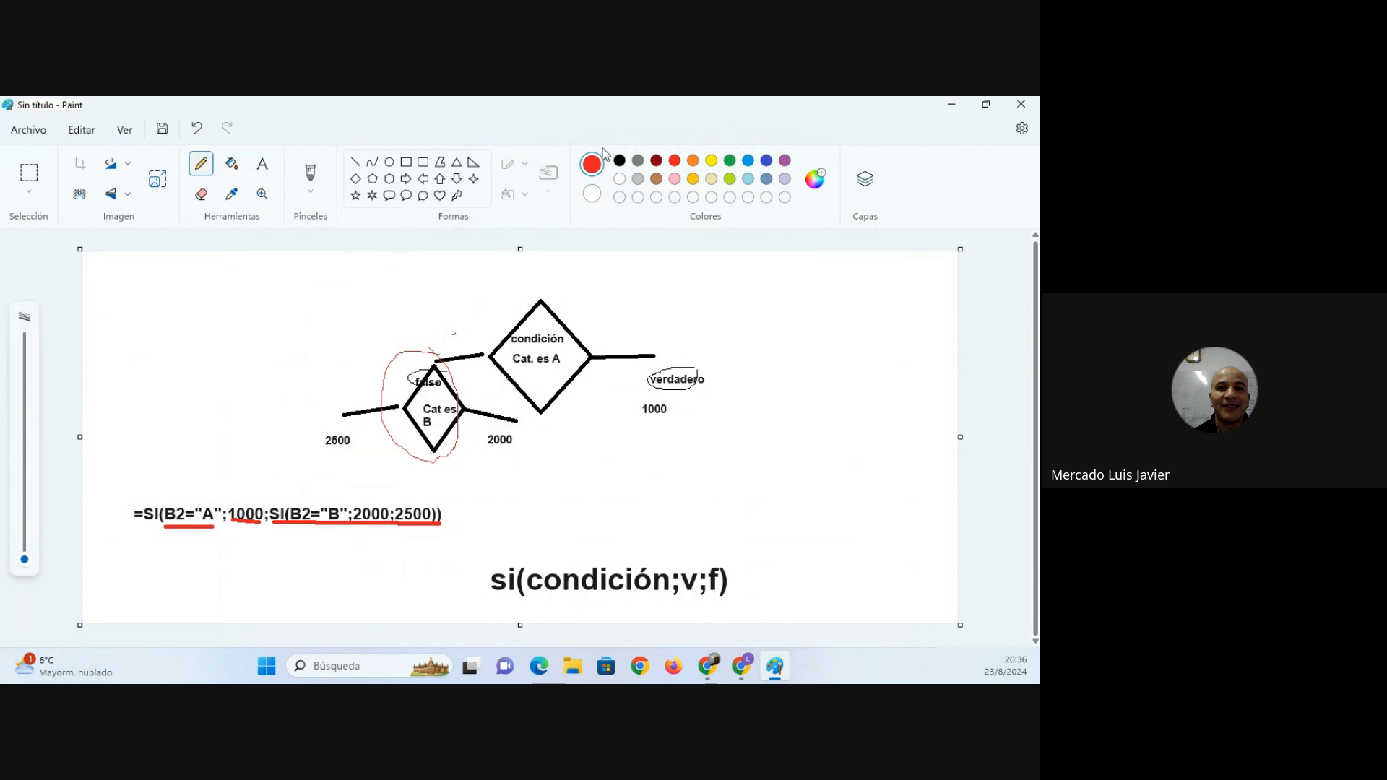
Mark the nested SI's three arguments, B2="B", 2000 and 2500, with green lines above them.
click(730, 160)
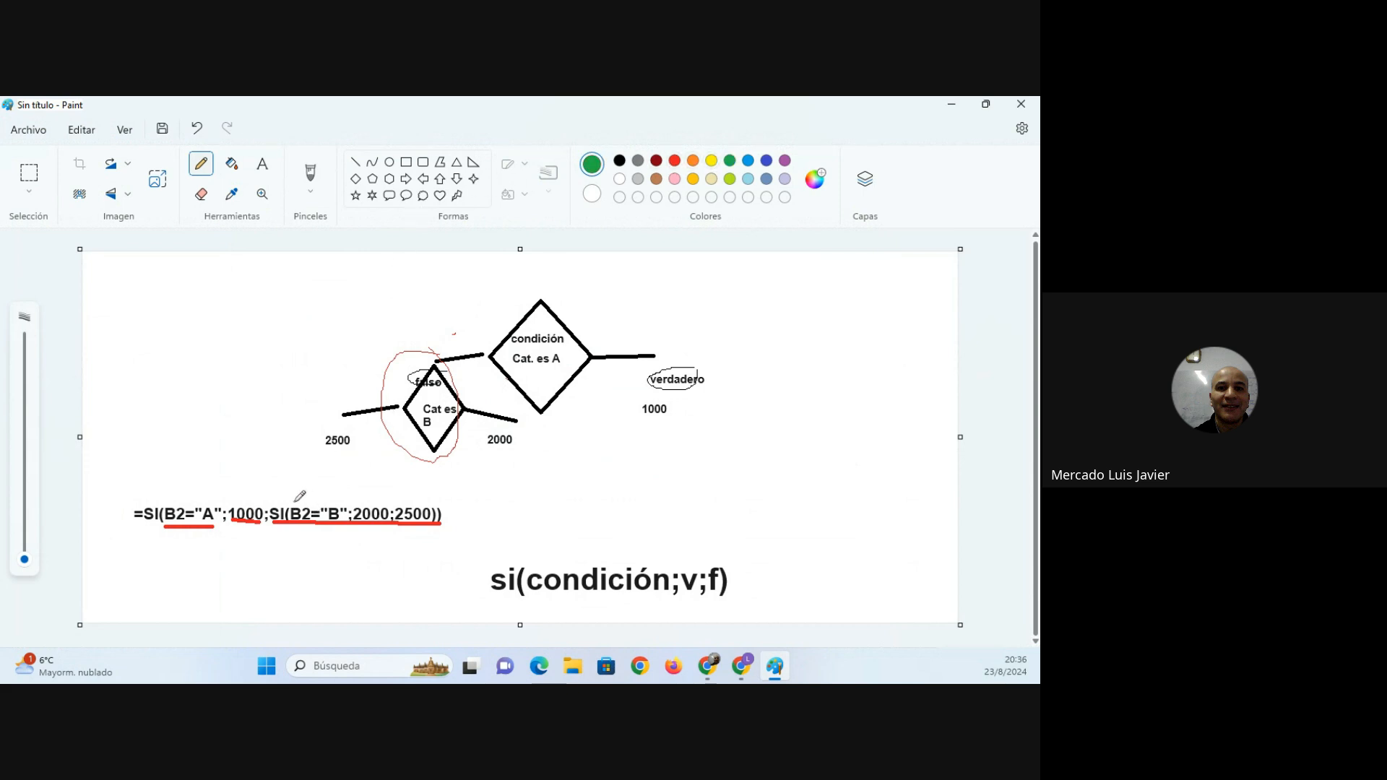
click(354, 162)
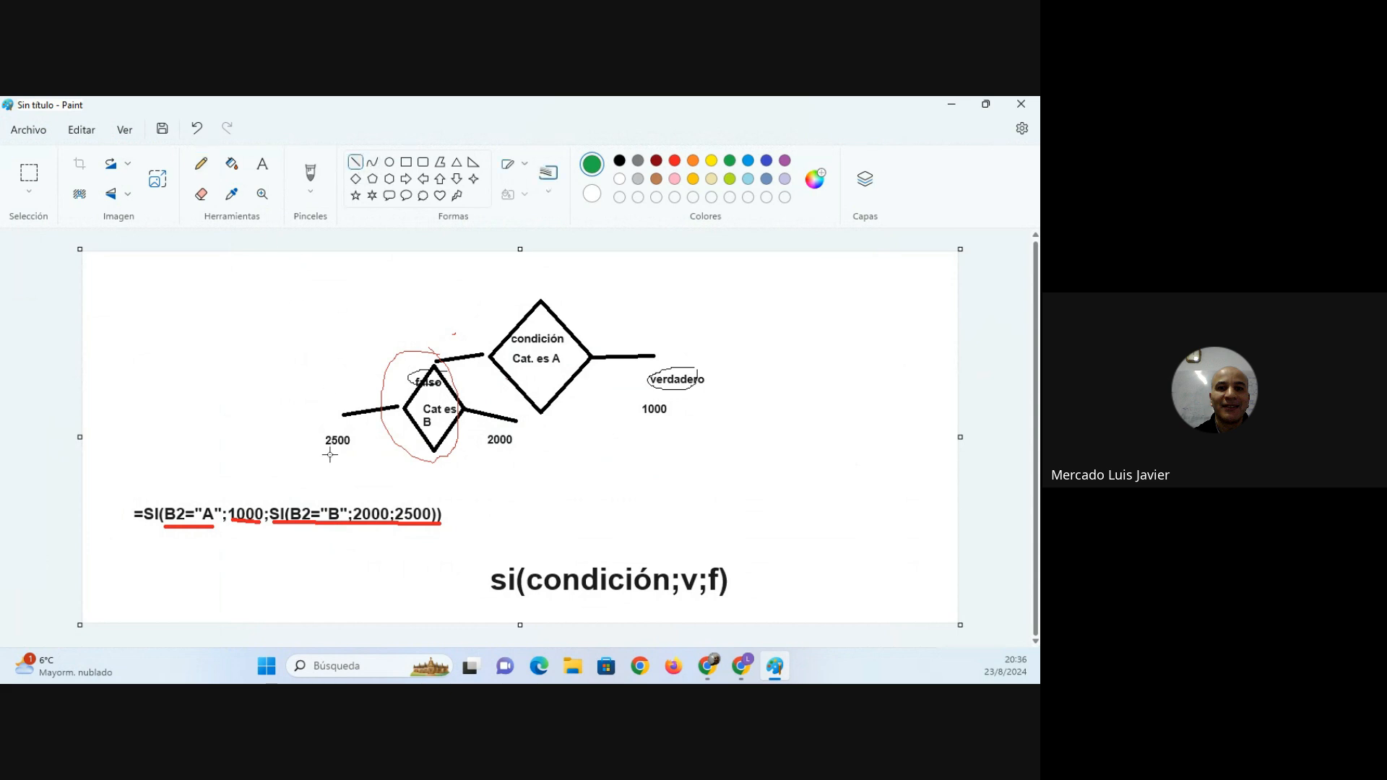
drag(295, 500, 431, 499)
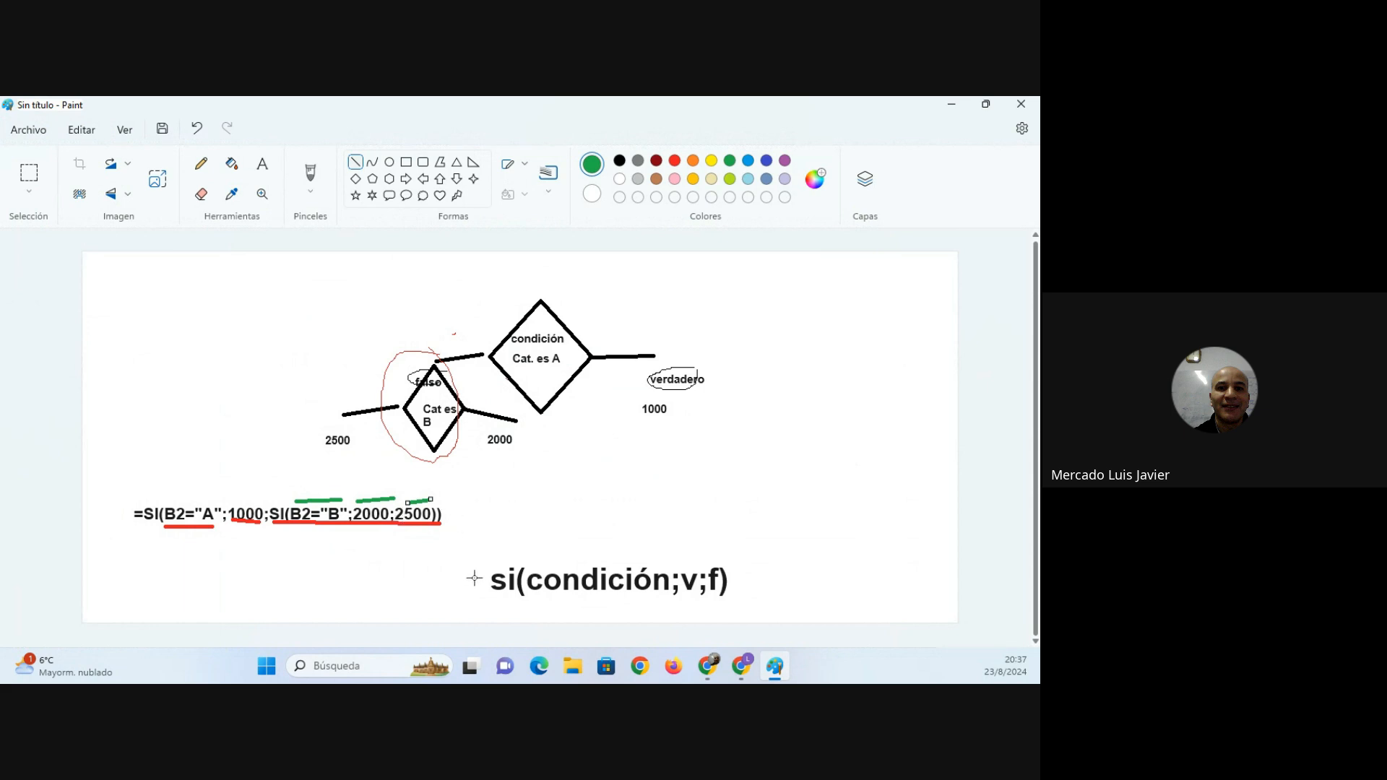
Switch to the Viernes23 spreadsheet and move the three salary rule lines from D2:D4 to E4:E6.
mouse_move(714, 666)
click(741, 666)
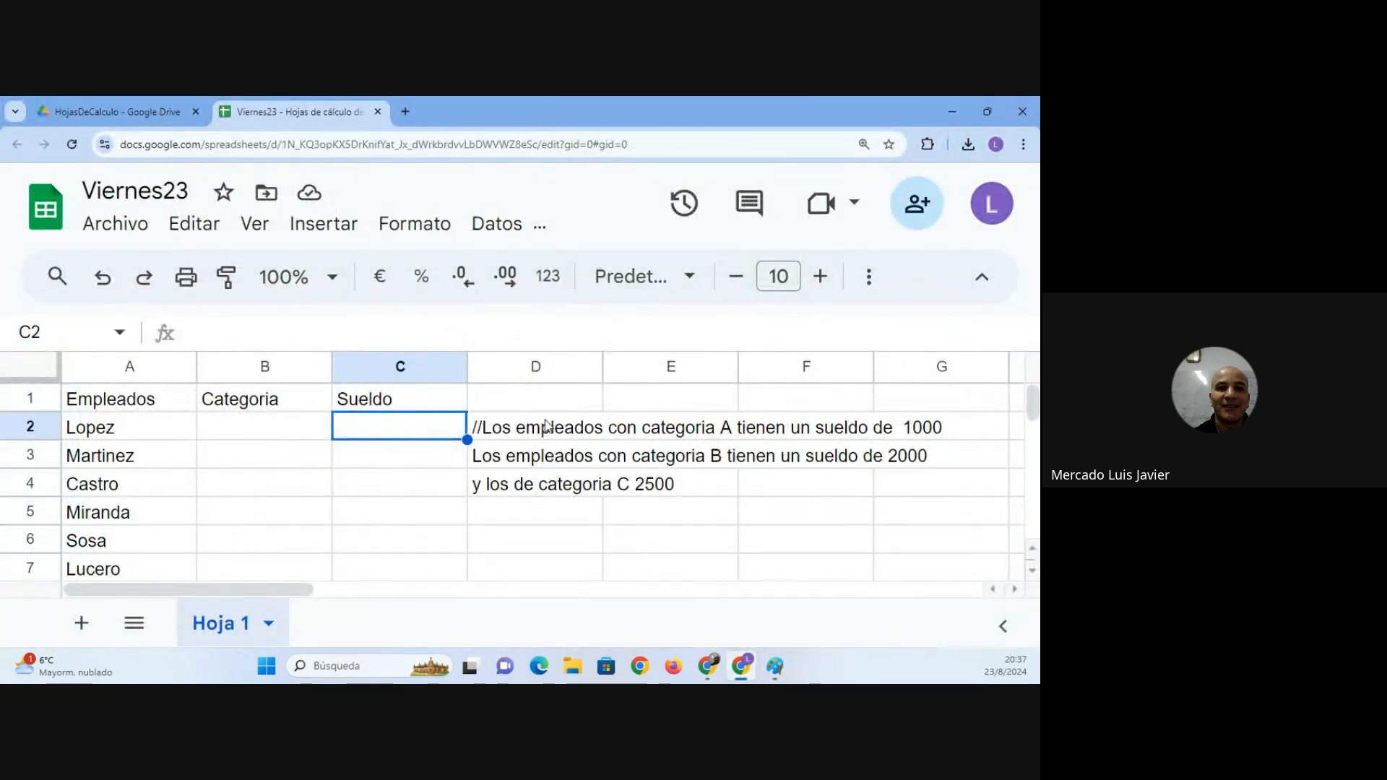
click(546, 428)
drag(510, 434, 658, 549)
Begin the Sueldo formula in C2 with the condition and true value: =SI(B2="A";1000;.
click(390, 427)
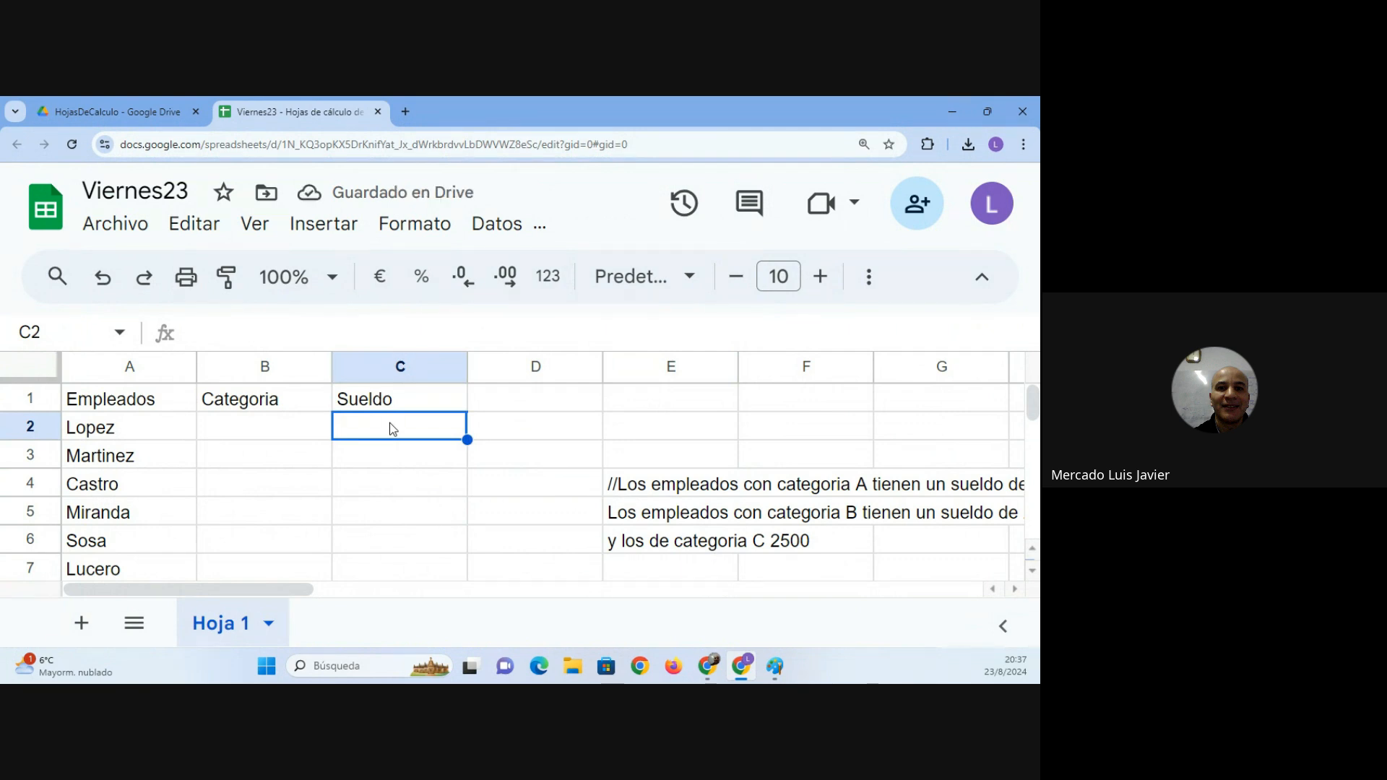
text(=SI()
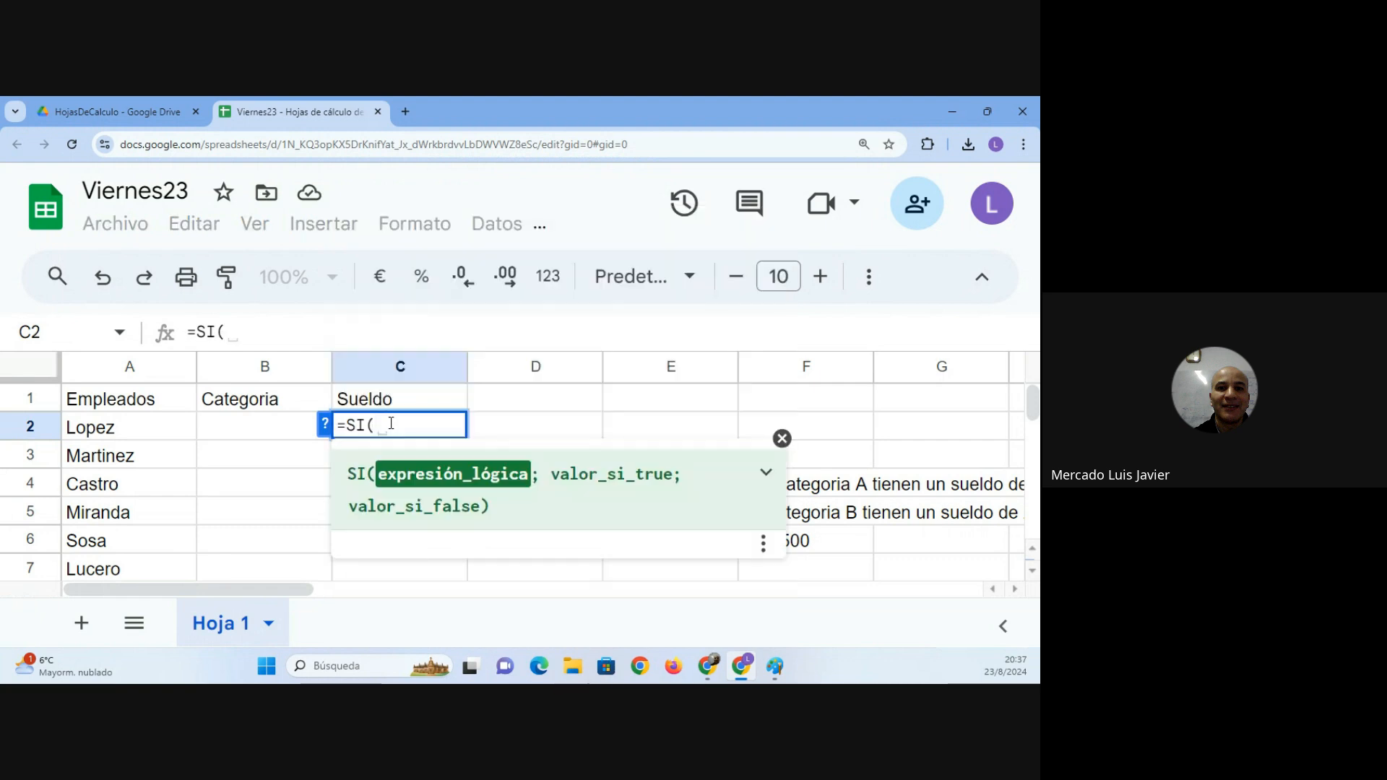
text(B2="a")
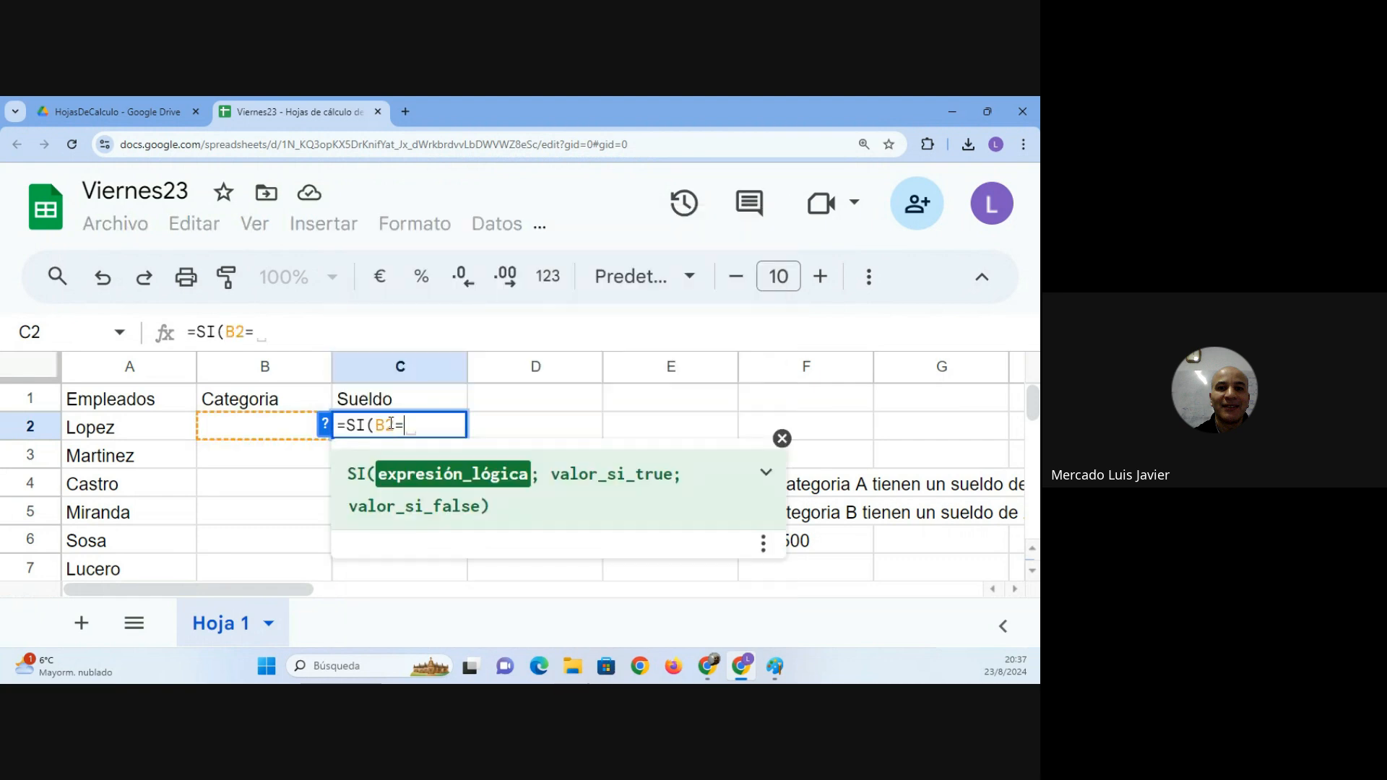
key(BackSpace)
key(BackSpace)
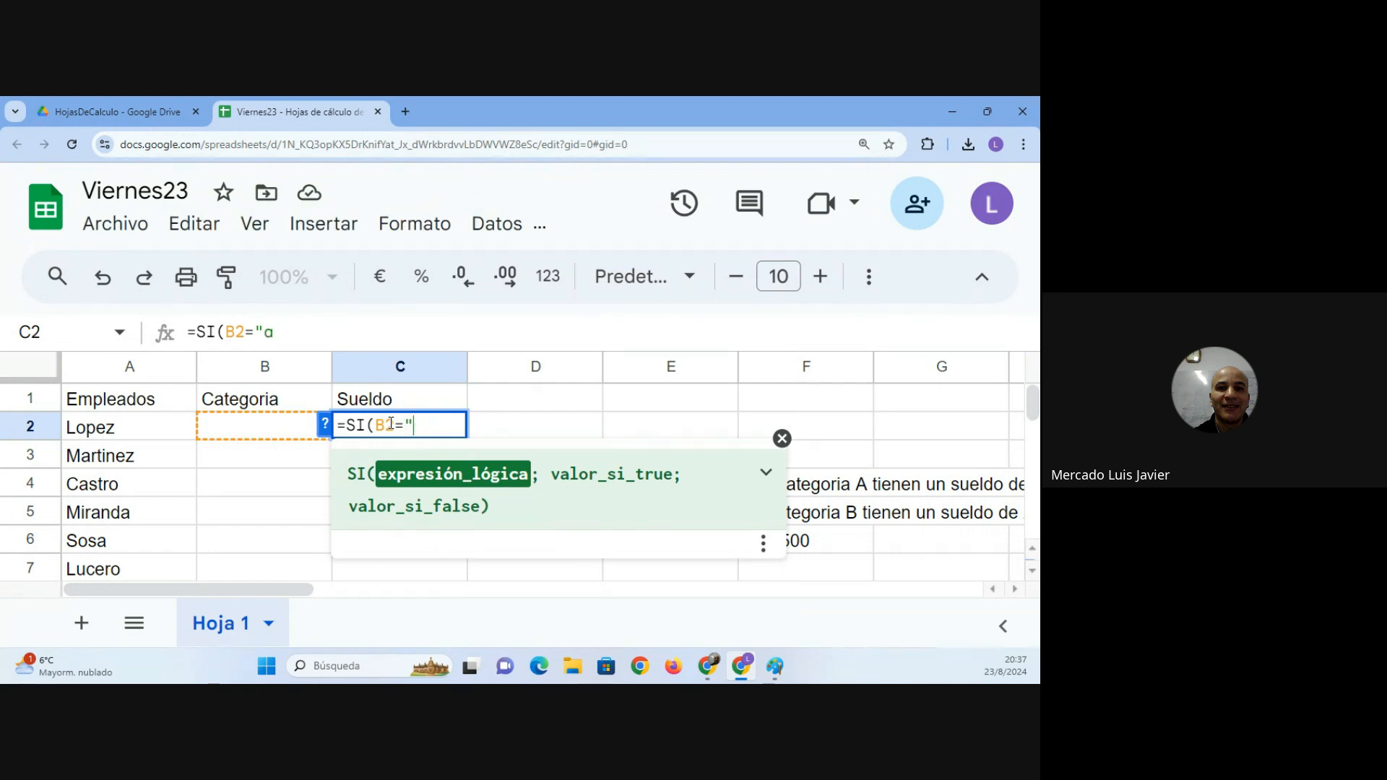
text(a)
key(BackSpace)
text(A";)
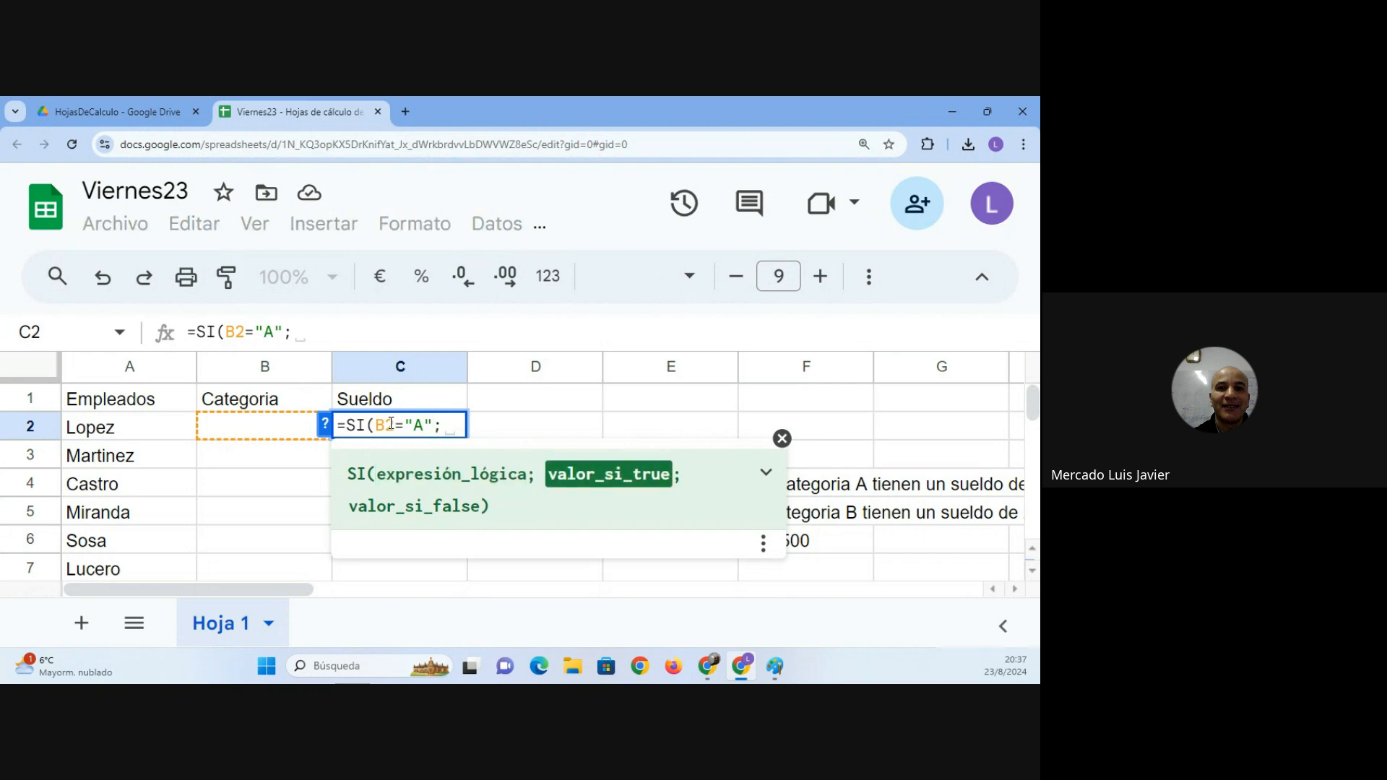
text(1000)
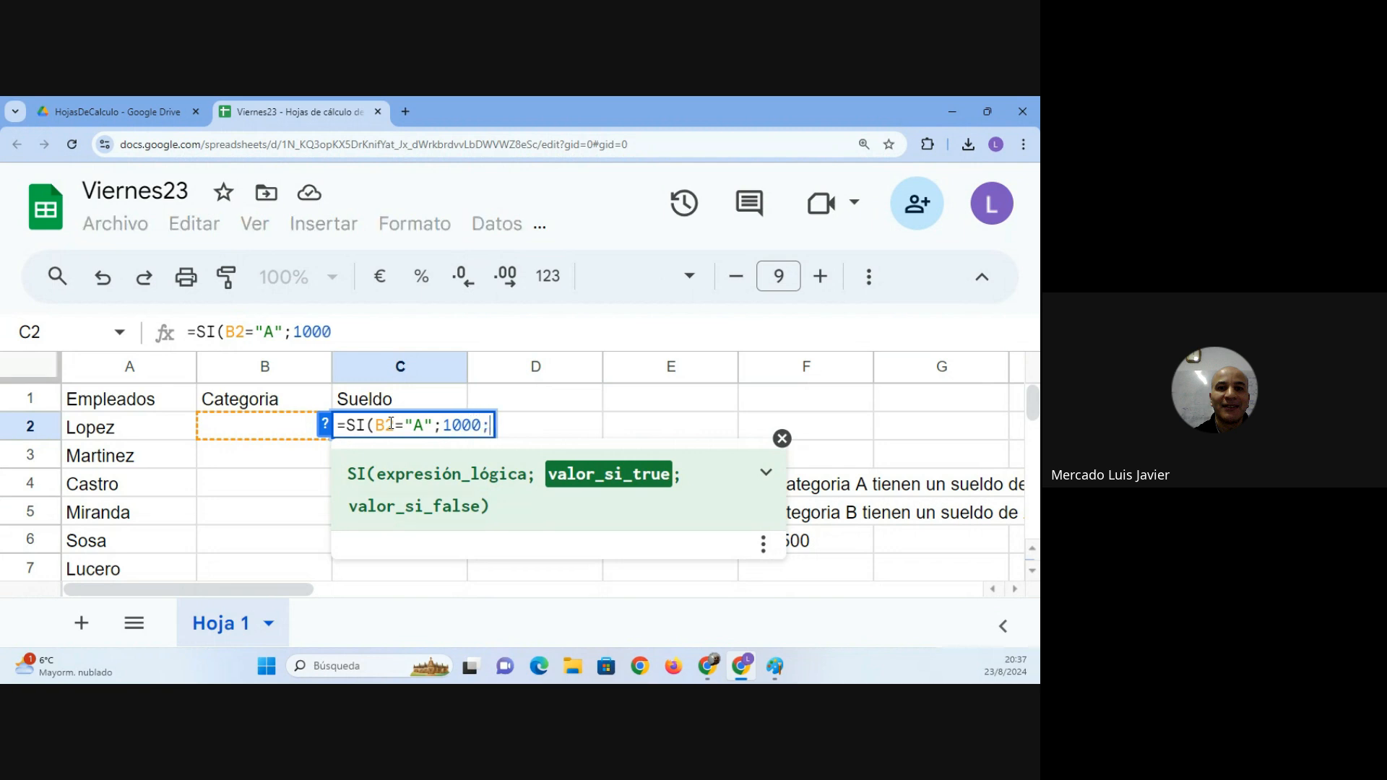
text(;)
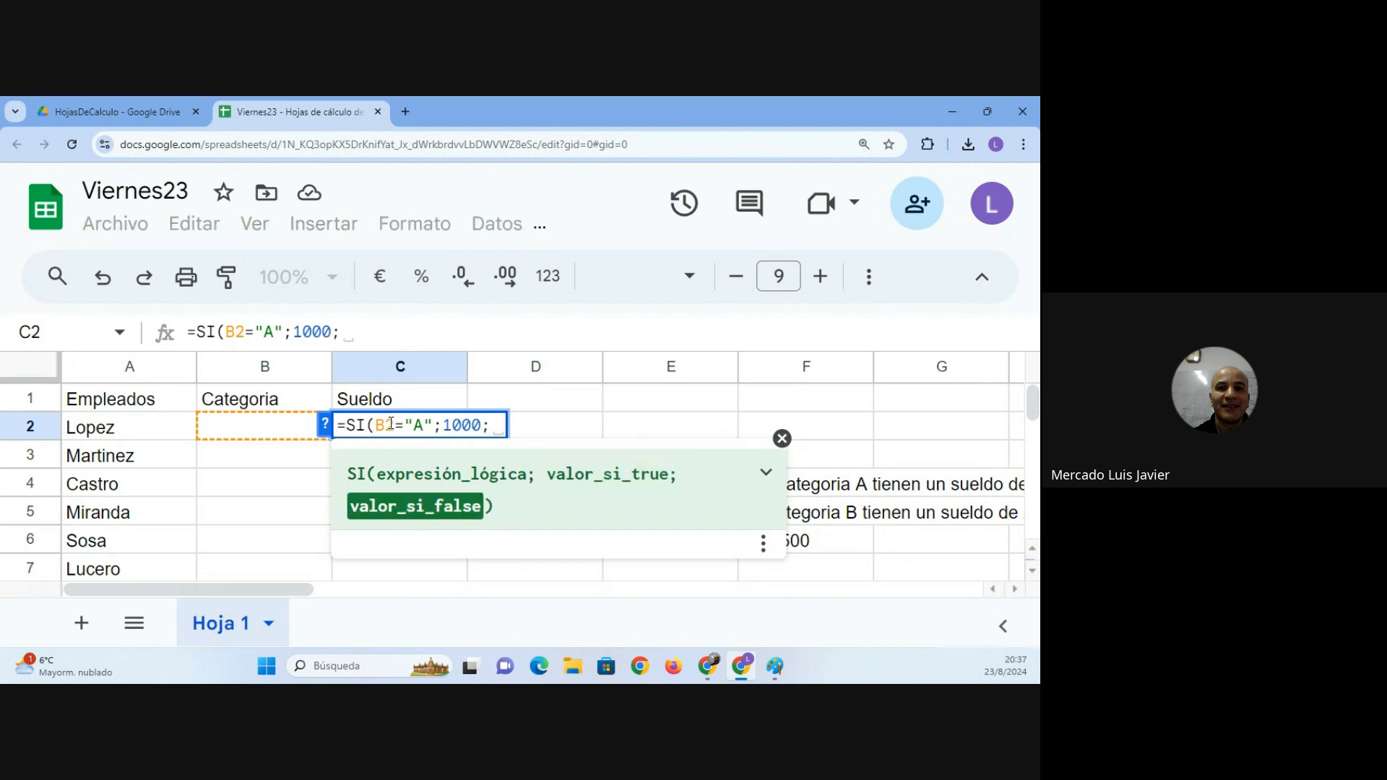
Complete the C2 formula with the nested SI(B2="B";2000;2500) and the outer closing parenthesis, and enter it.
text(SI()
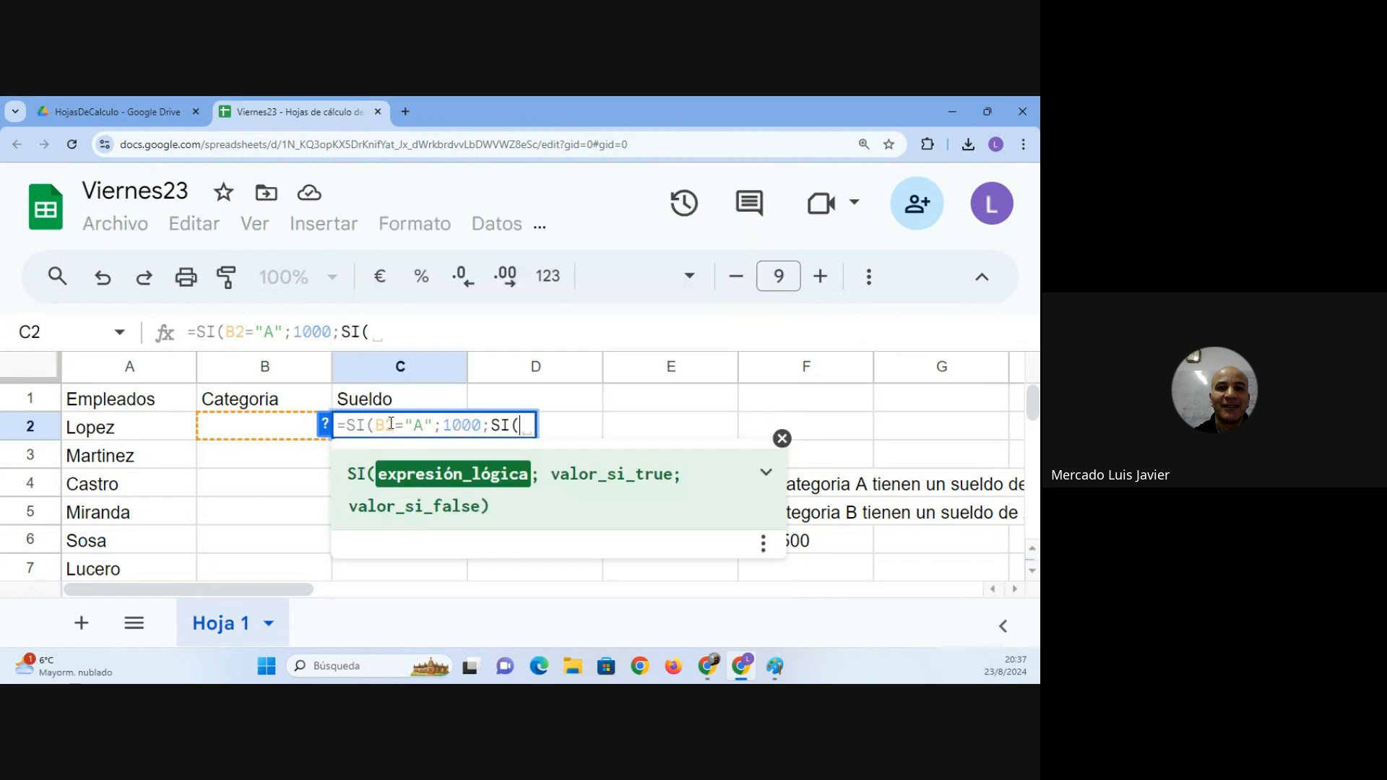
text(B2=")
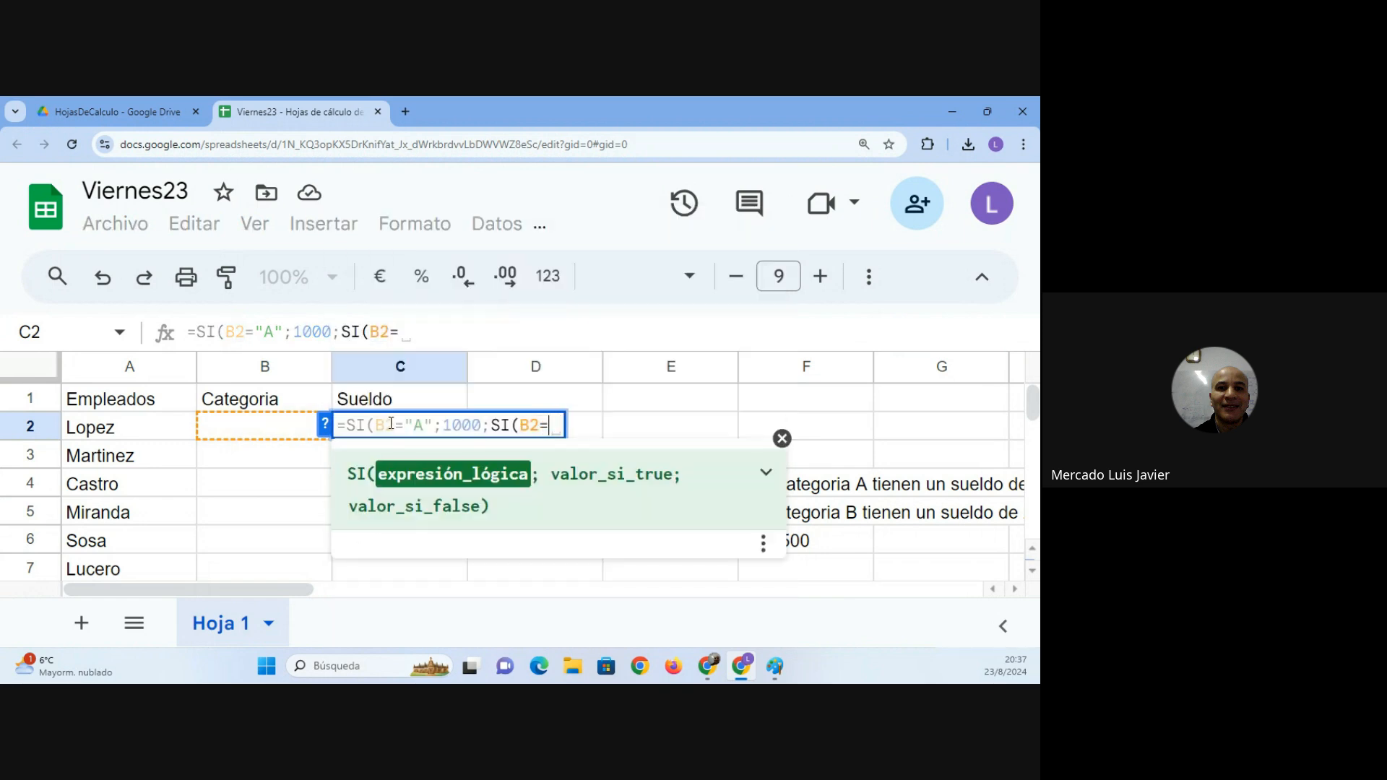
text(B")
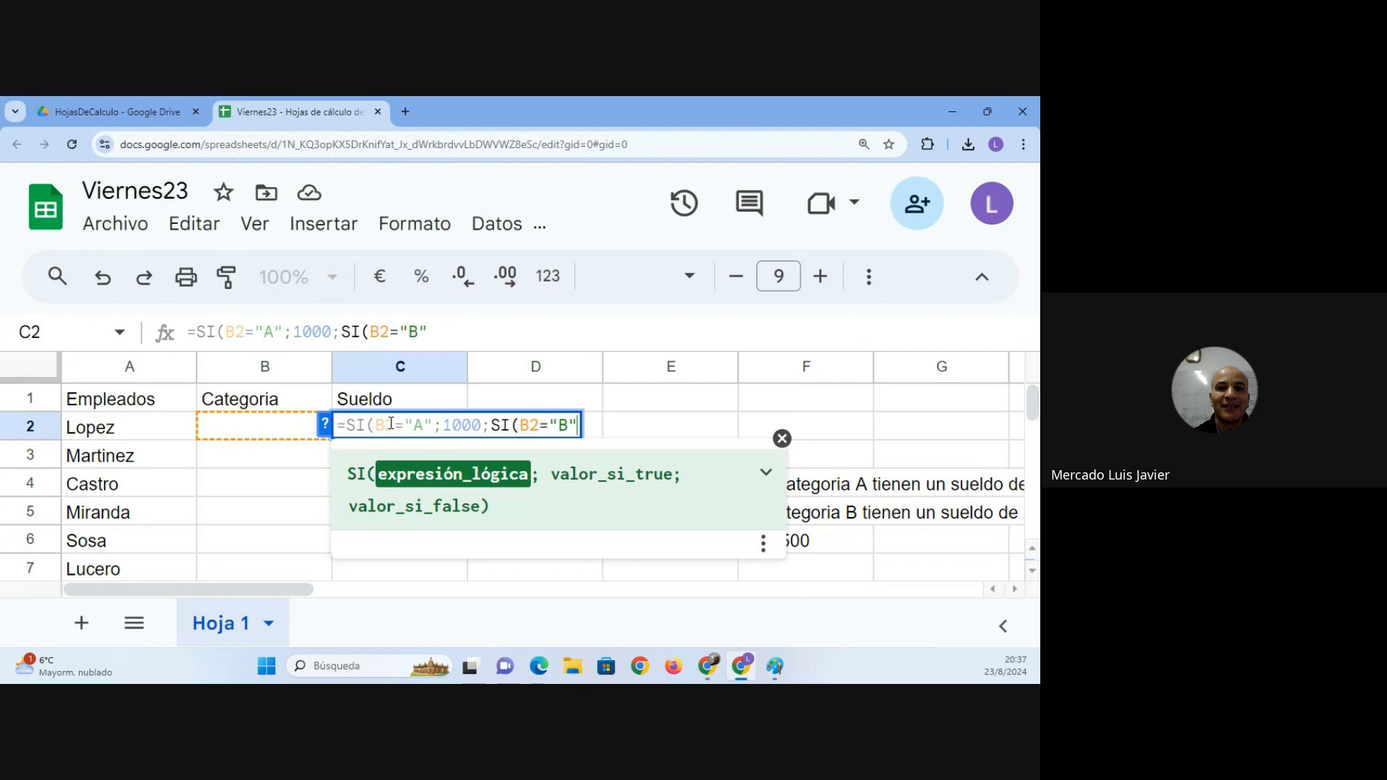
text(;)
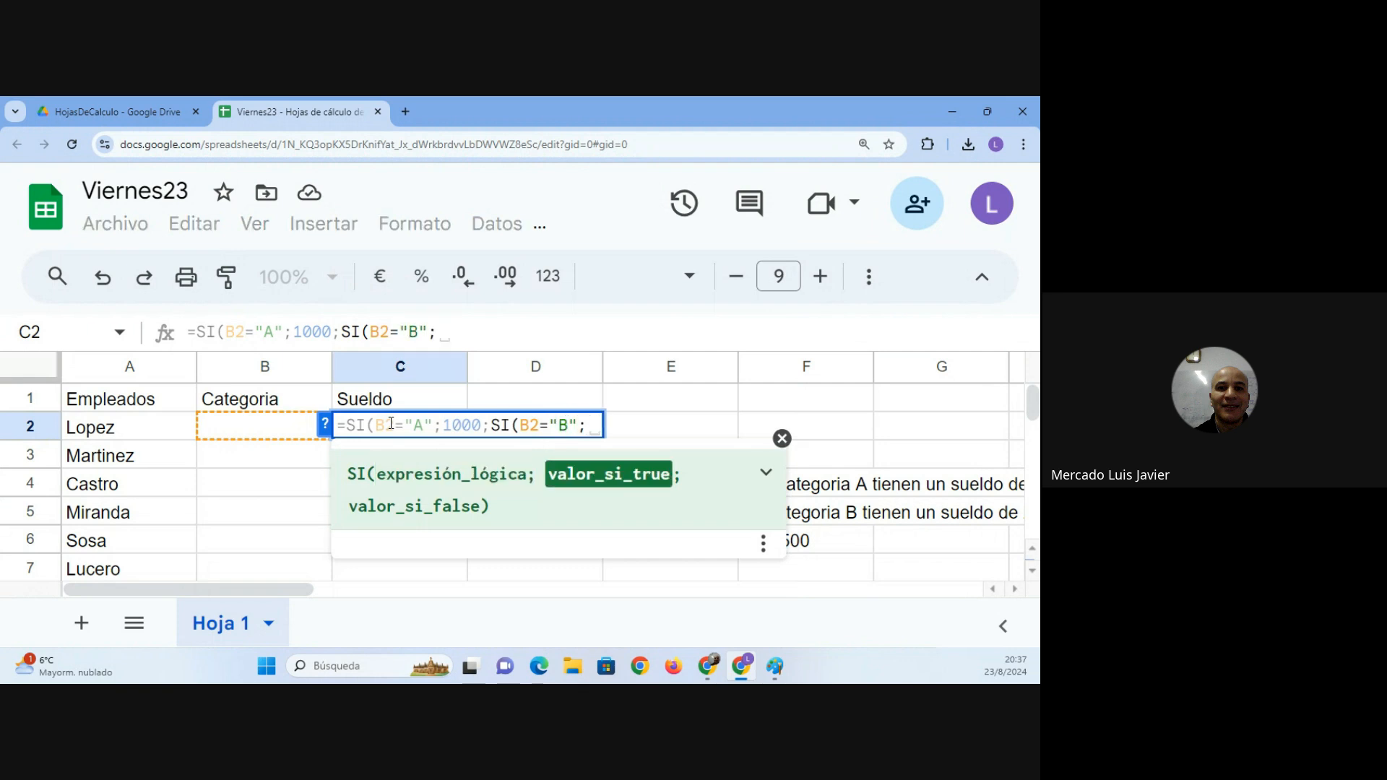
text(2000)
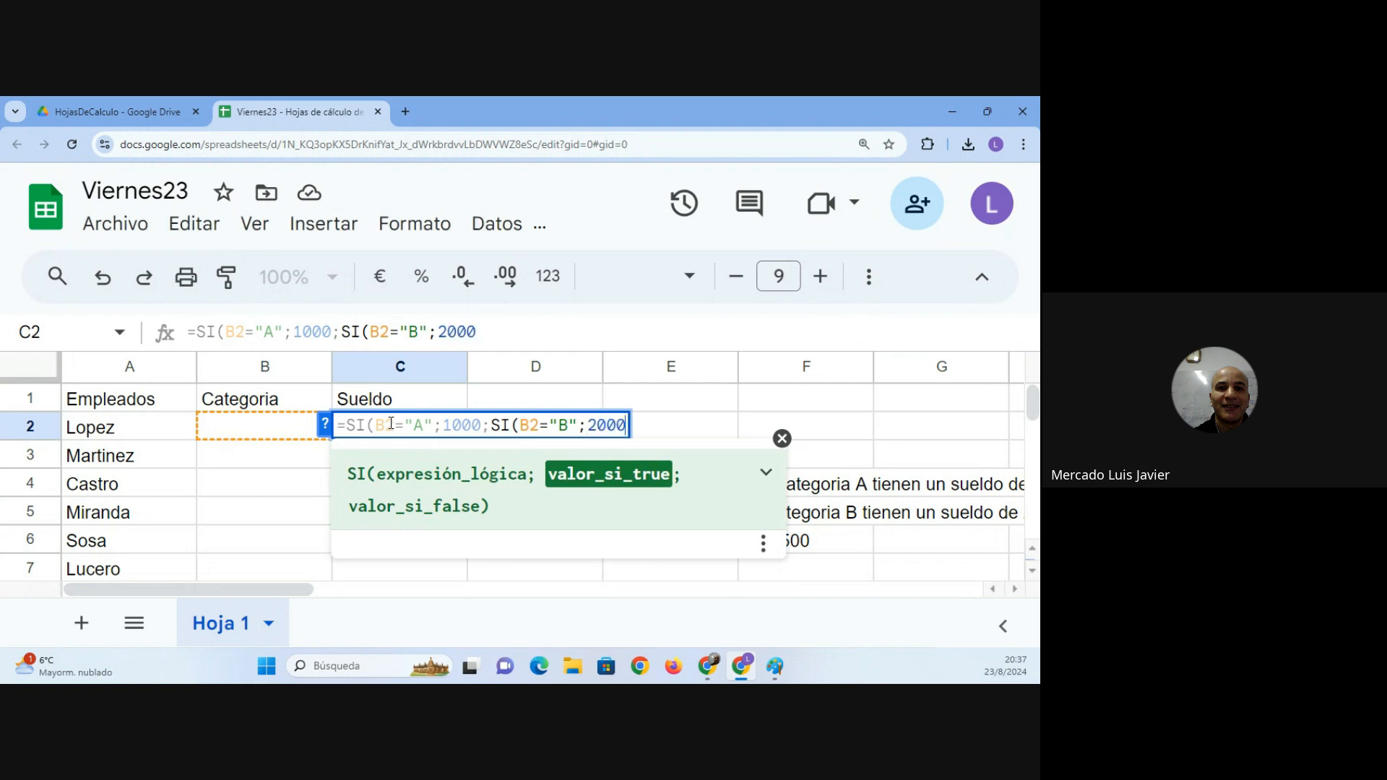
text(;2500)
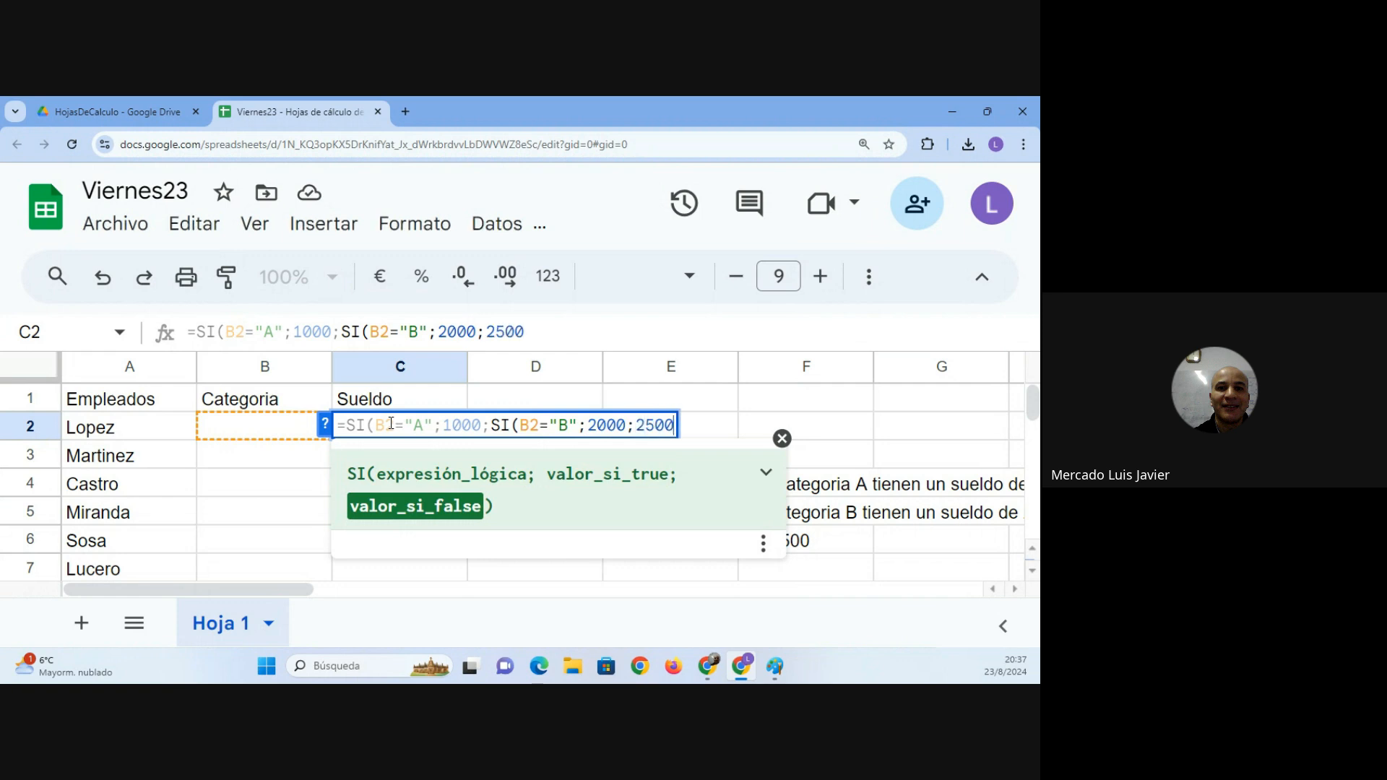
text())
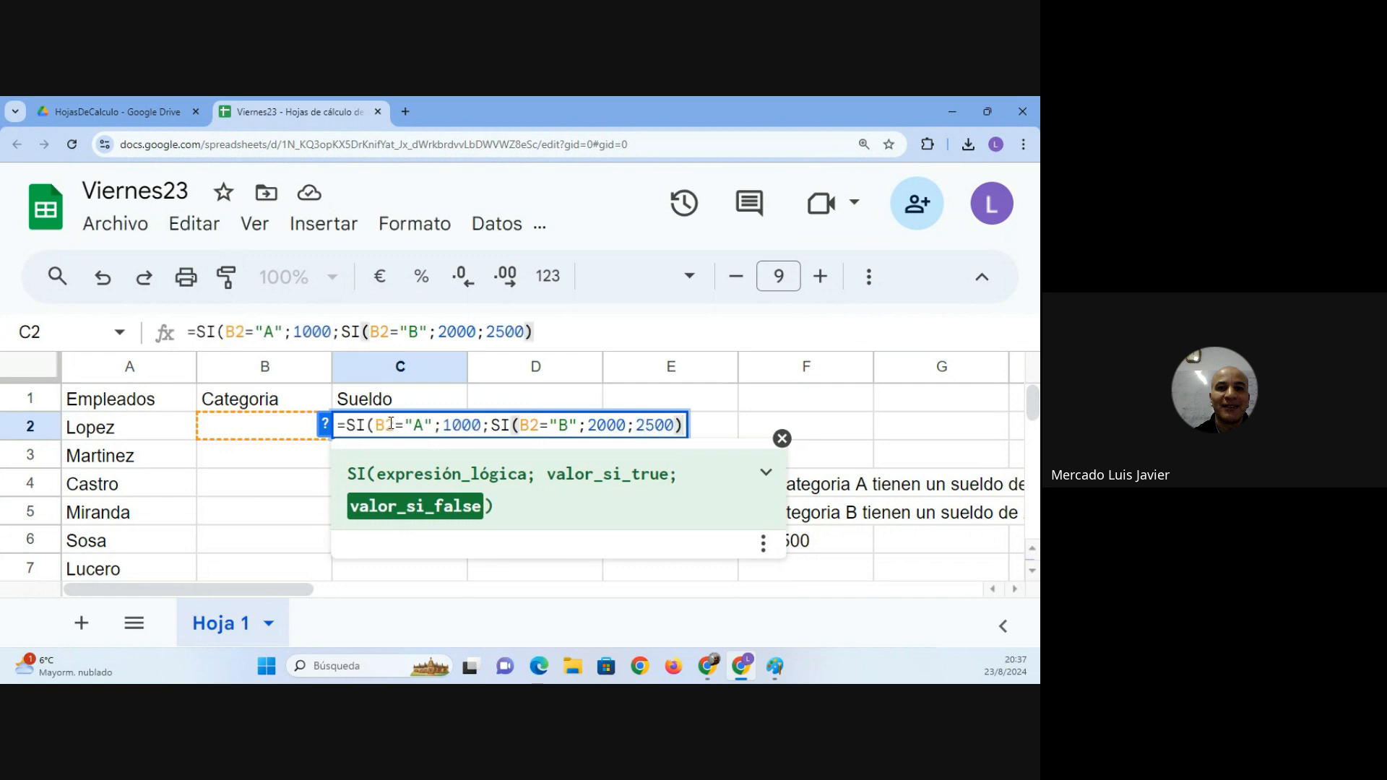
text())
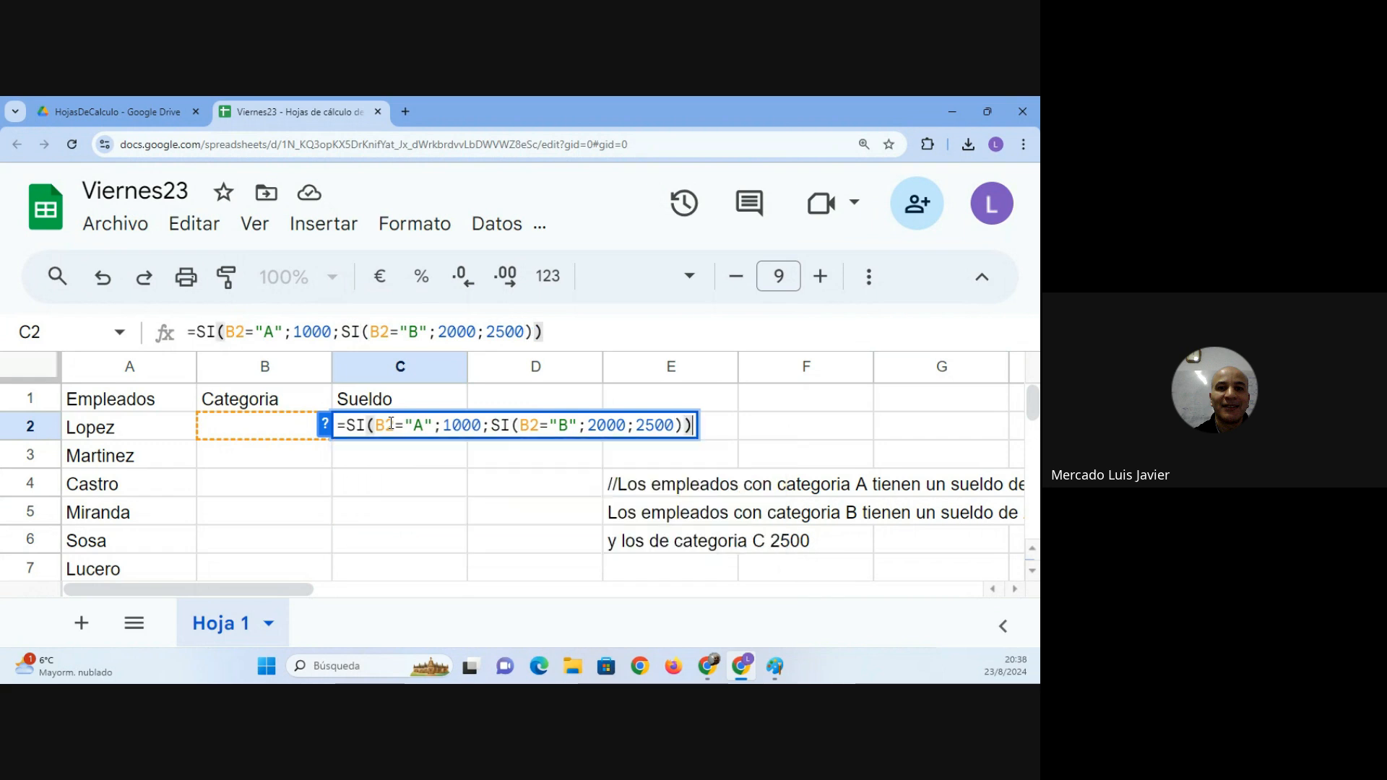
key(Return)
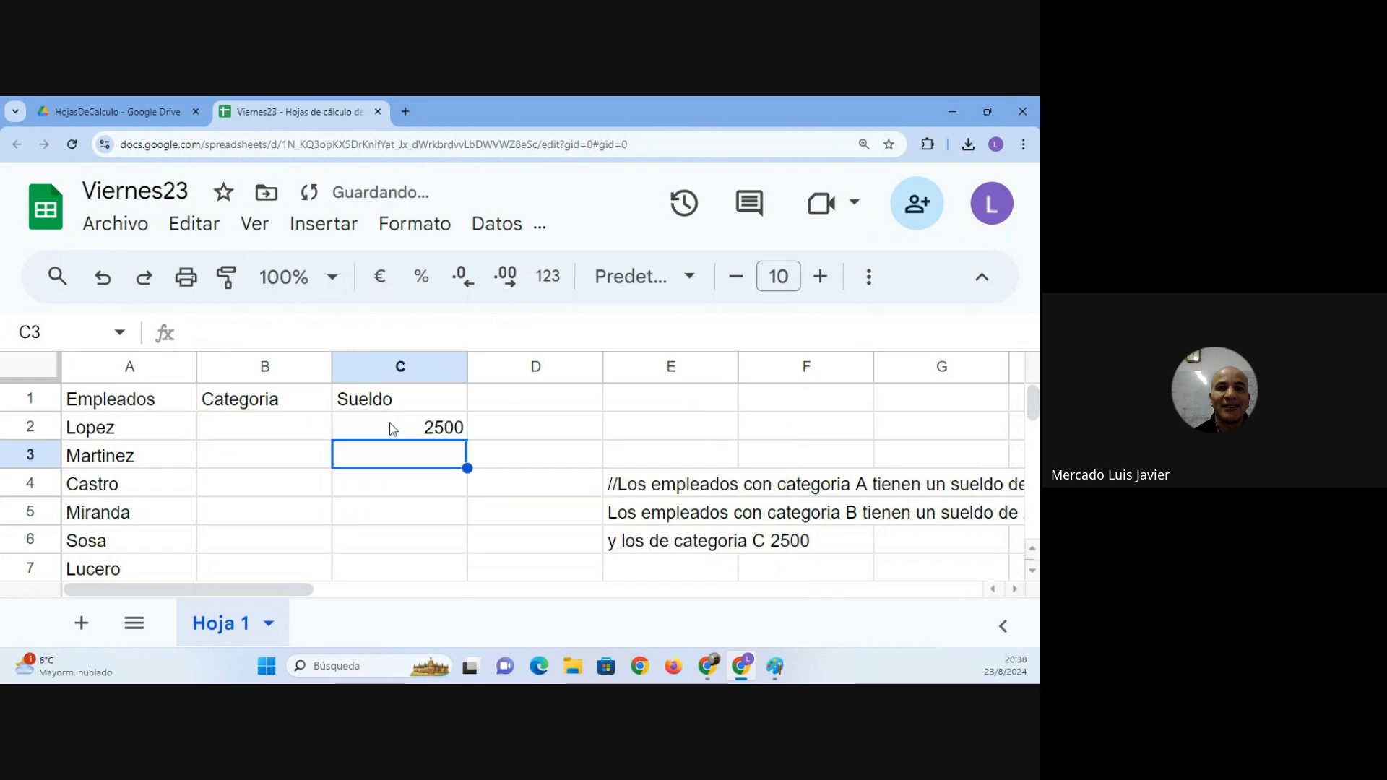
Test the C2 formula by entering 0 as the category in B2 and reviewing the Sueldo cell.
click(389, 426)
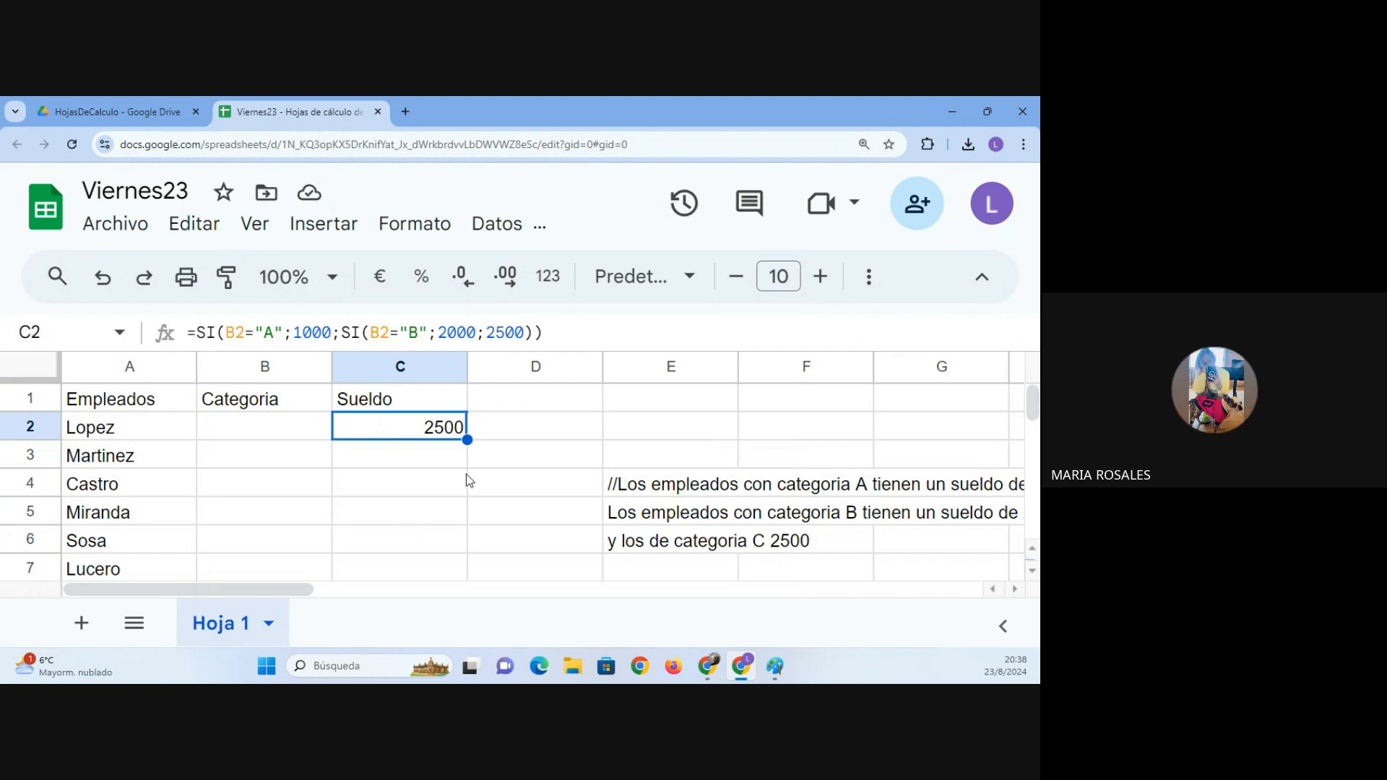
click(301, 436)
click(365, 436)
click(279, 431)
text(0)
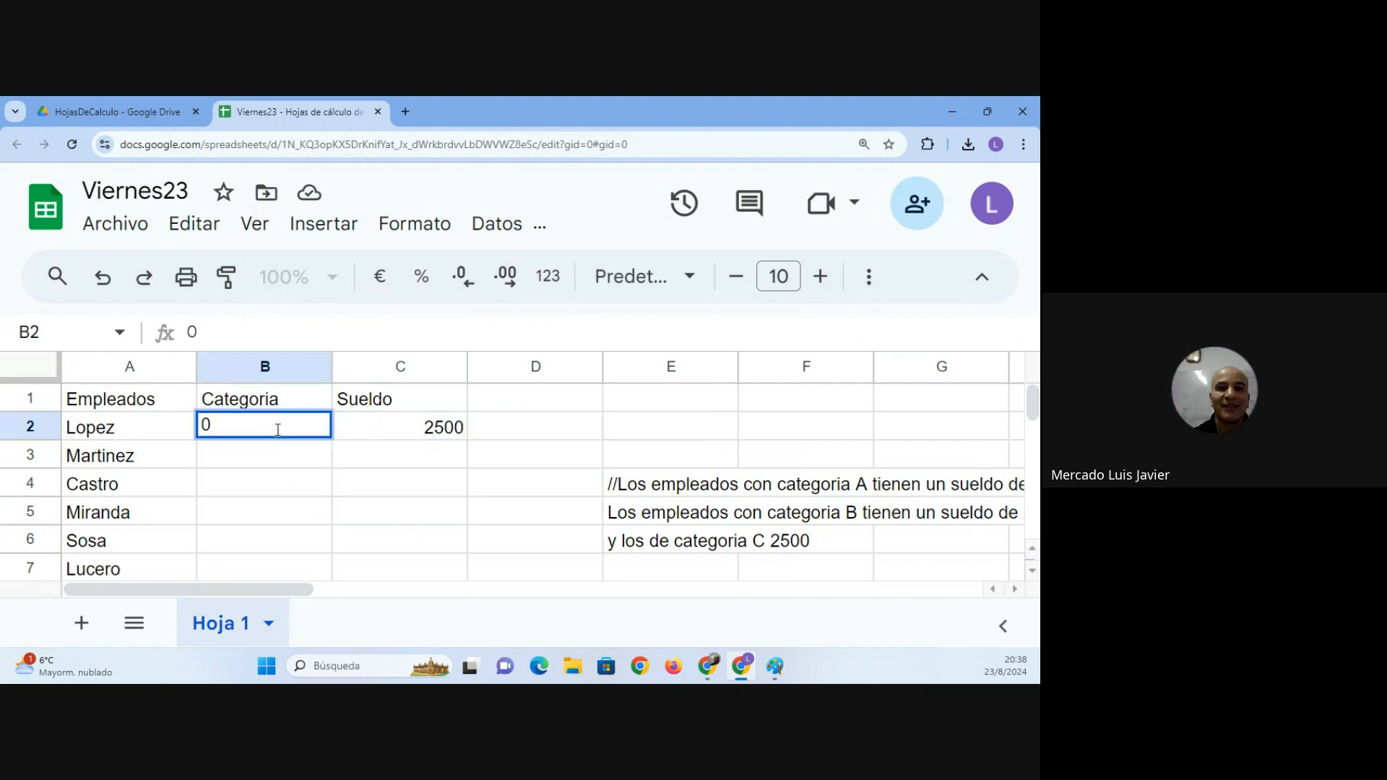
key(Return)
click(368, 432)
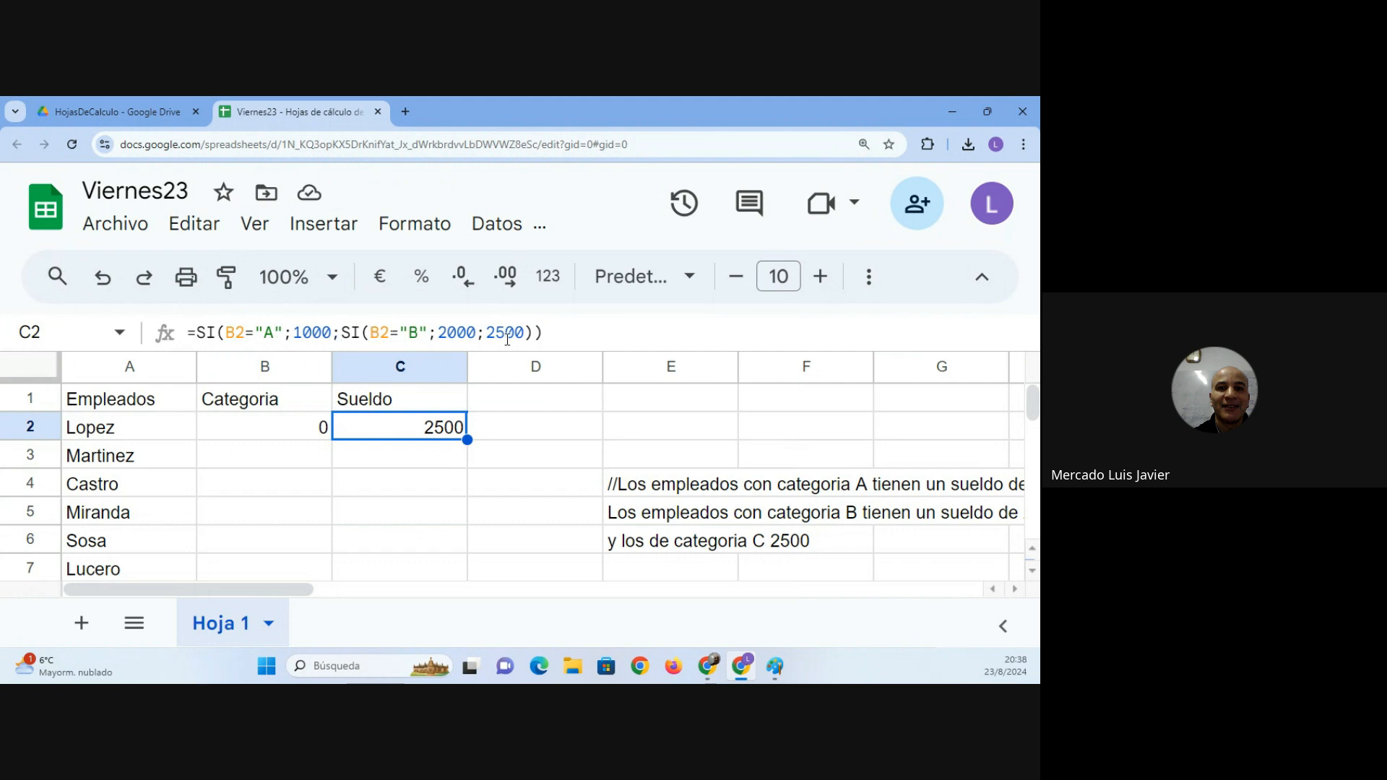
Test the Sueldo formula by setting the category in B2 to A and then to B.
click(310, 433)
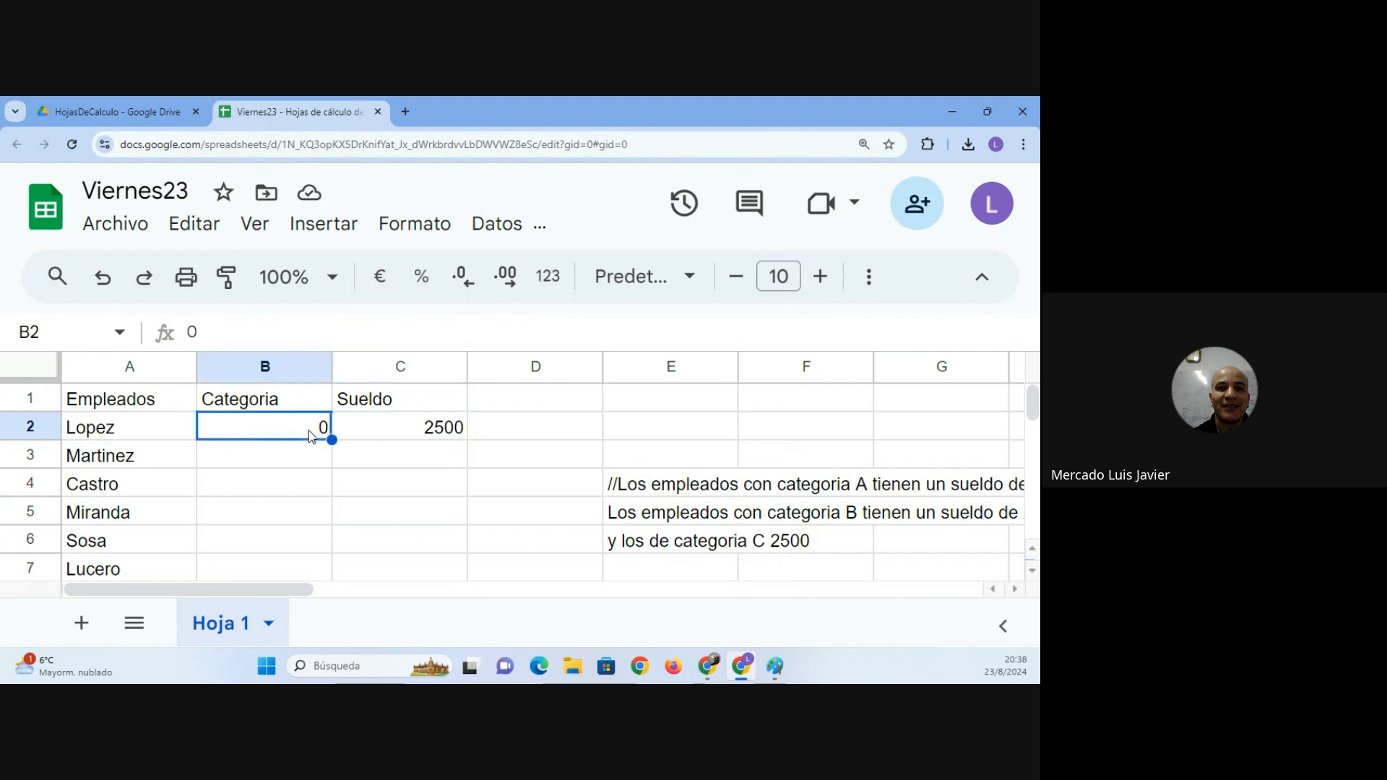
text(A)
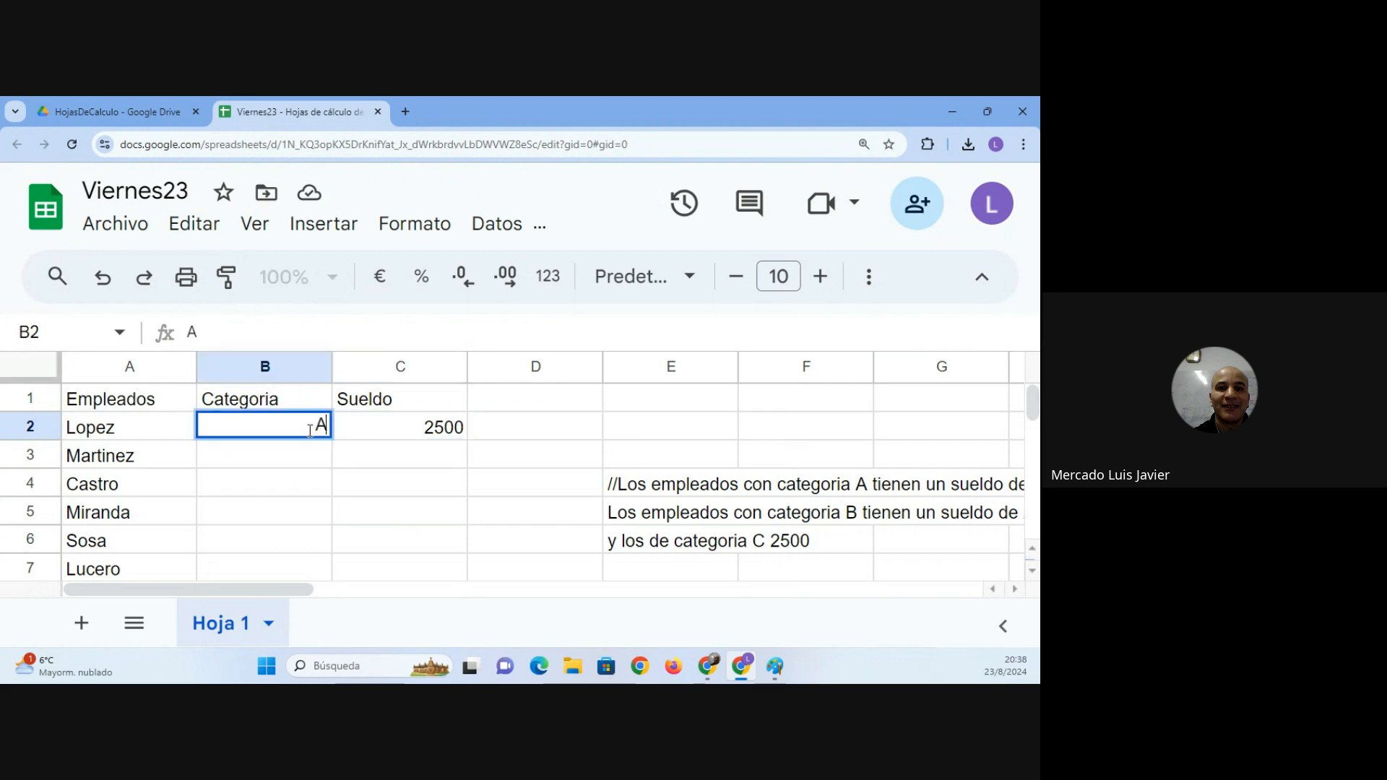
key(Return)
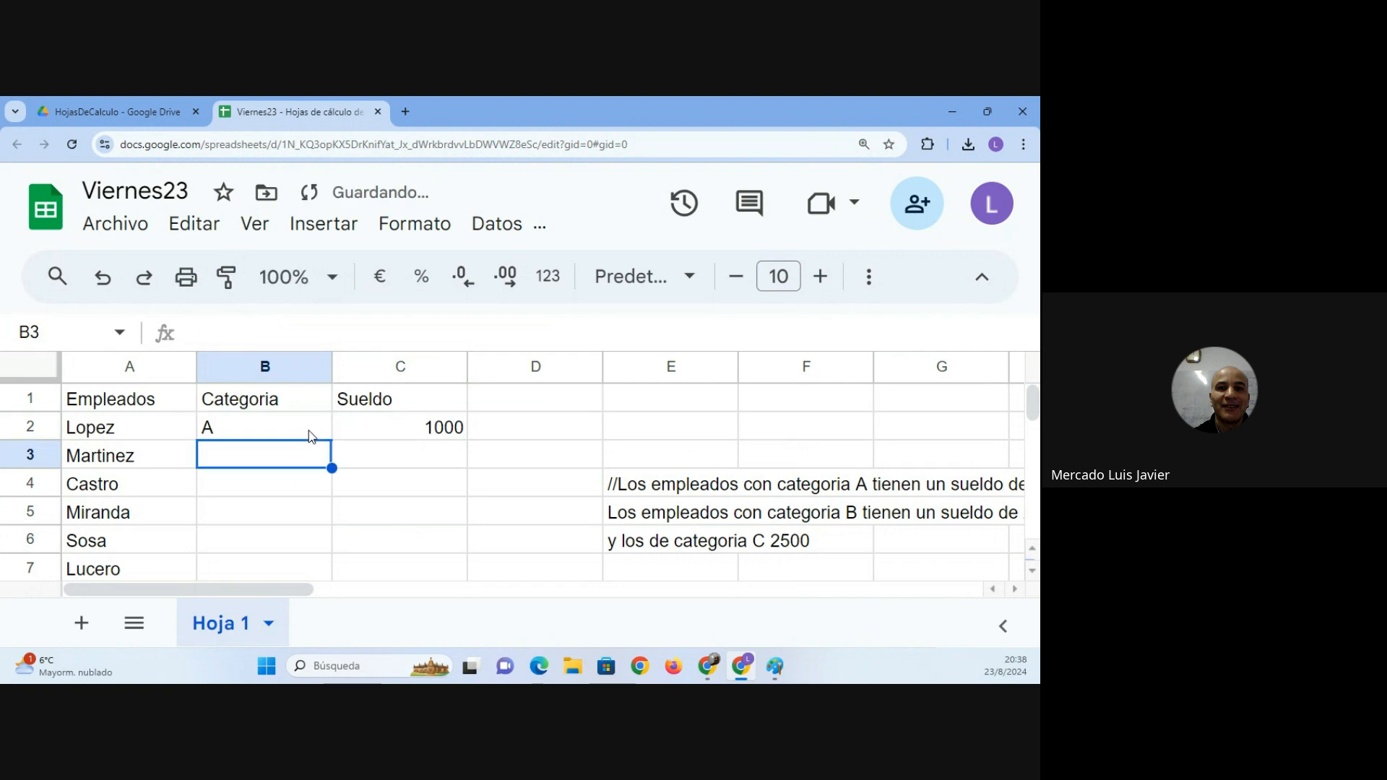
click(310, 434)
text(B)
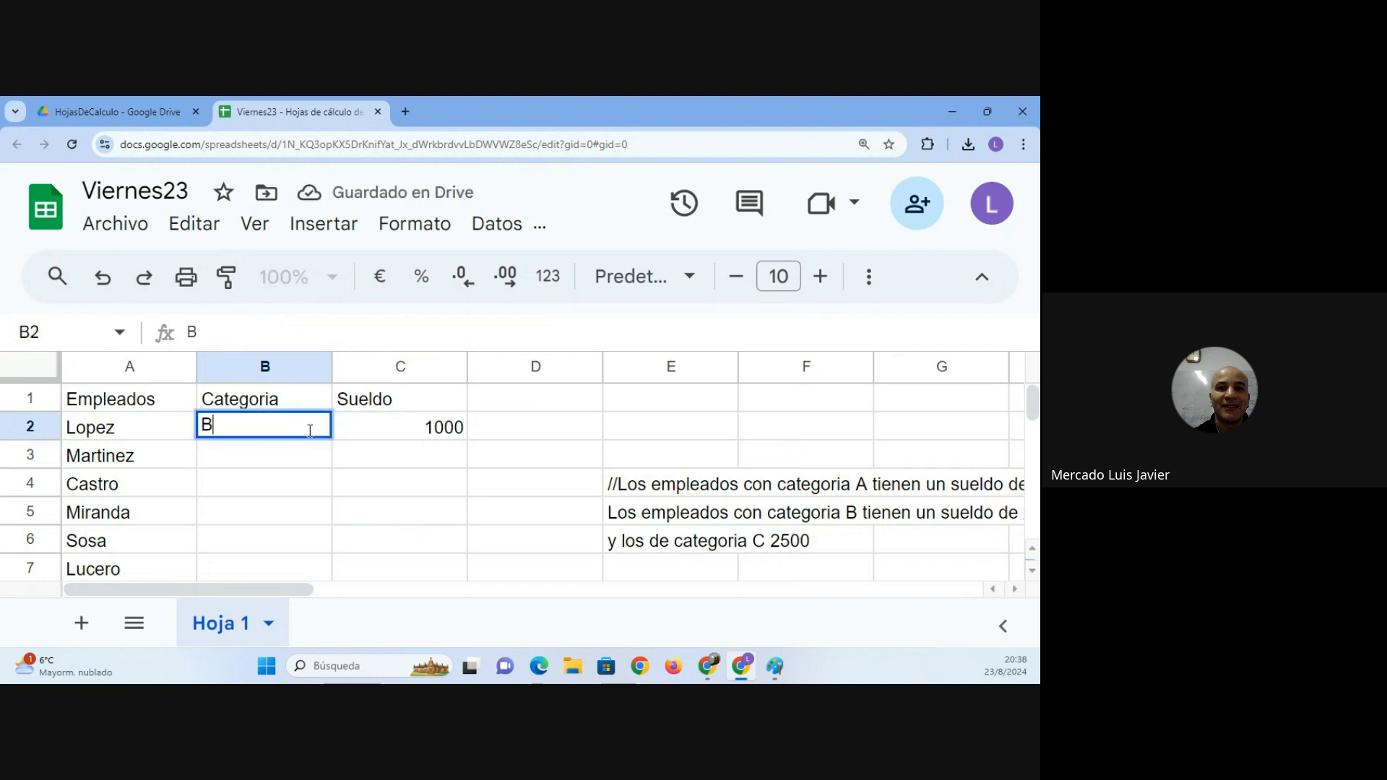
key(Return)
Set the category in B2 to C, discarding the autocomplete suggestion.
click(310, 435)
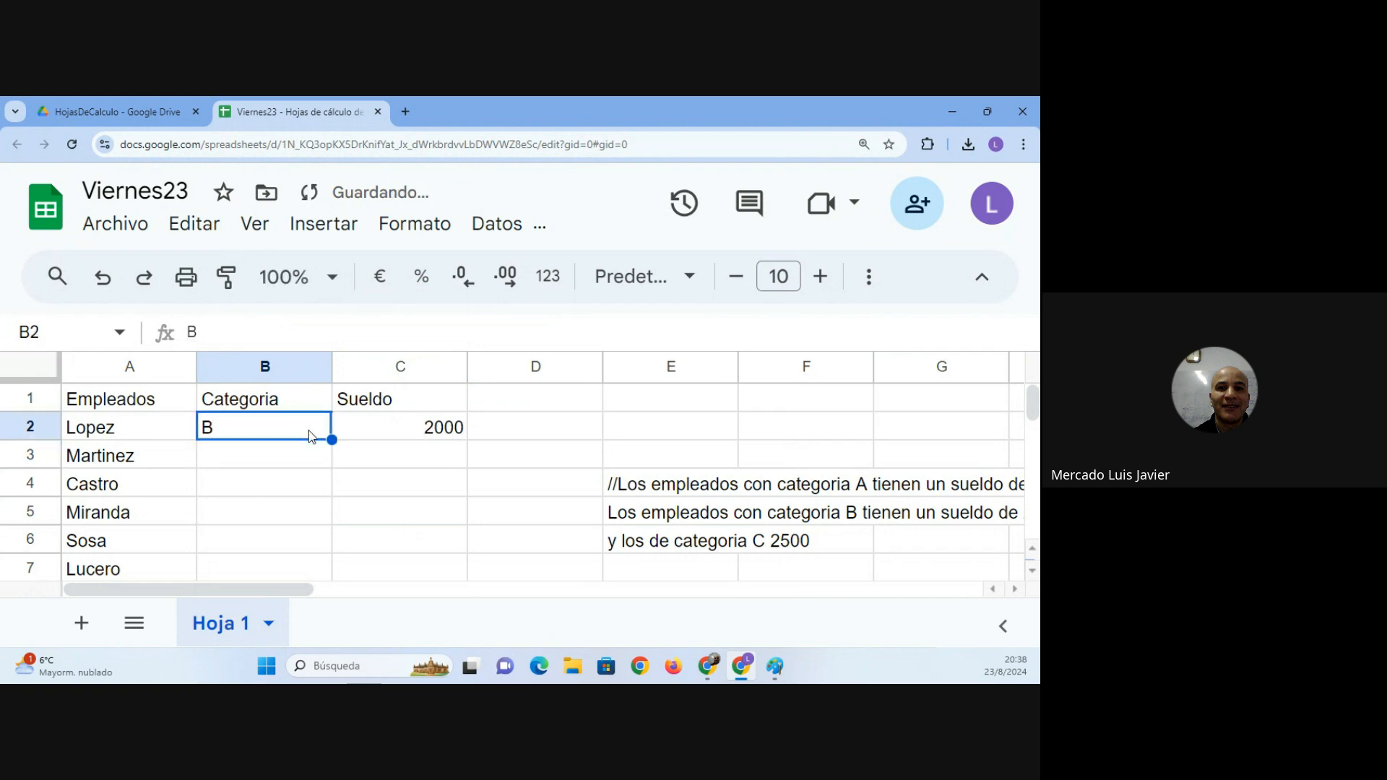
text(C)
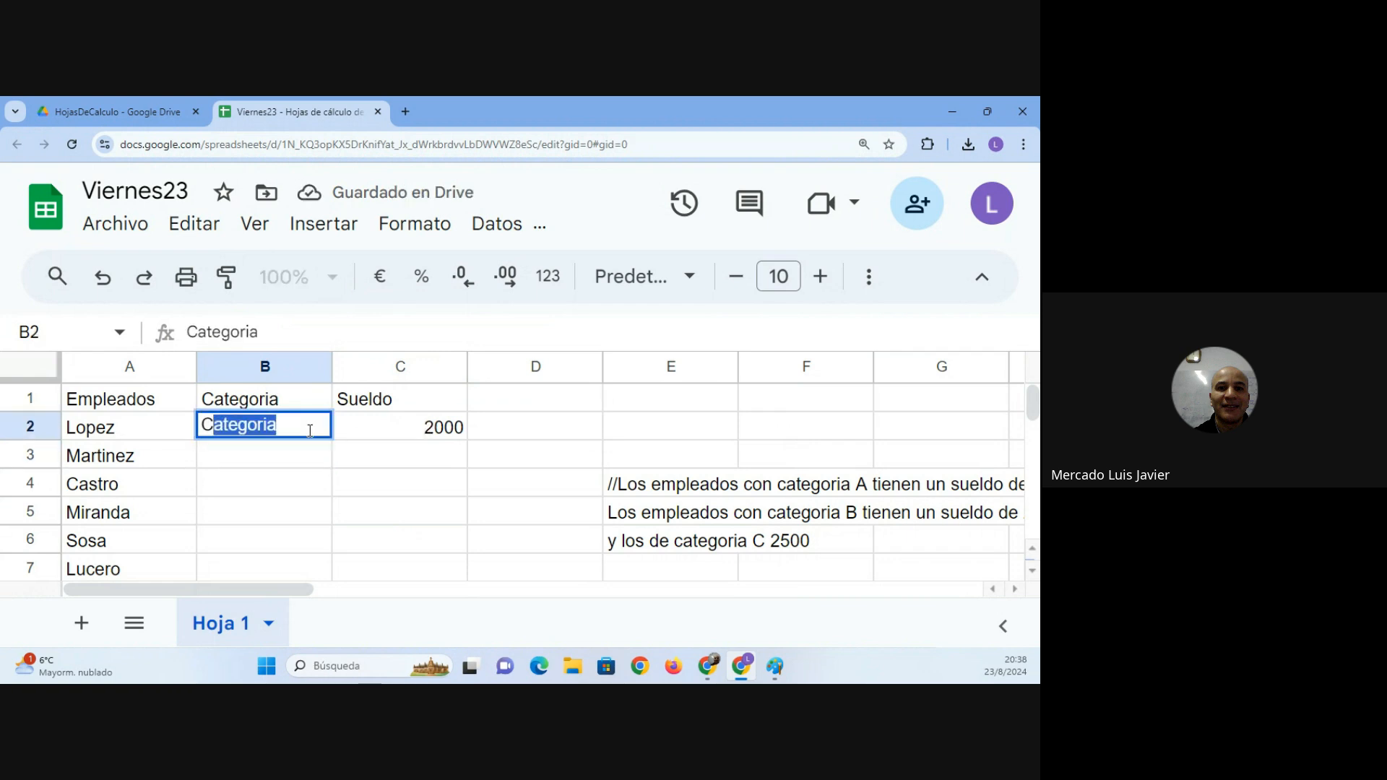
key(BackSpace)
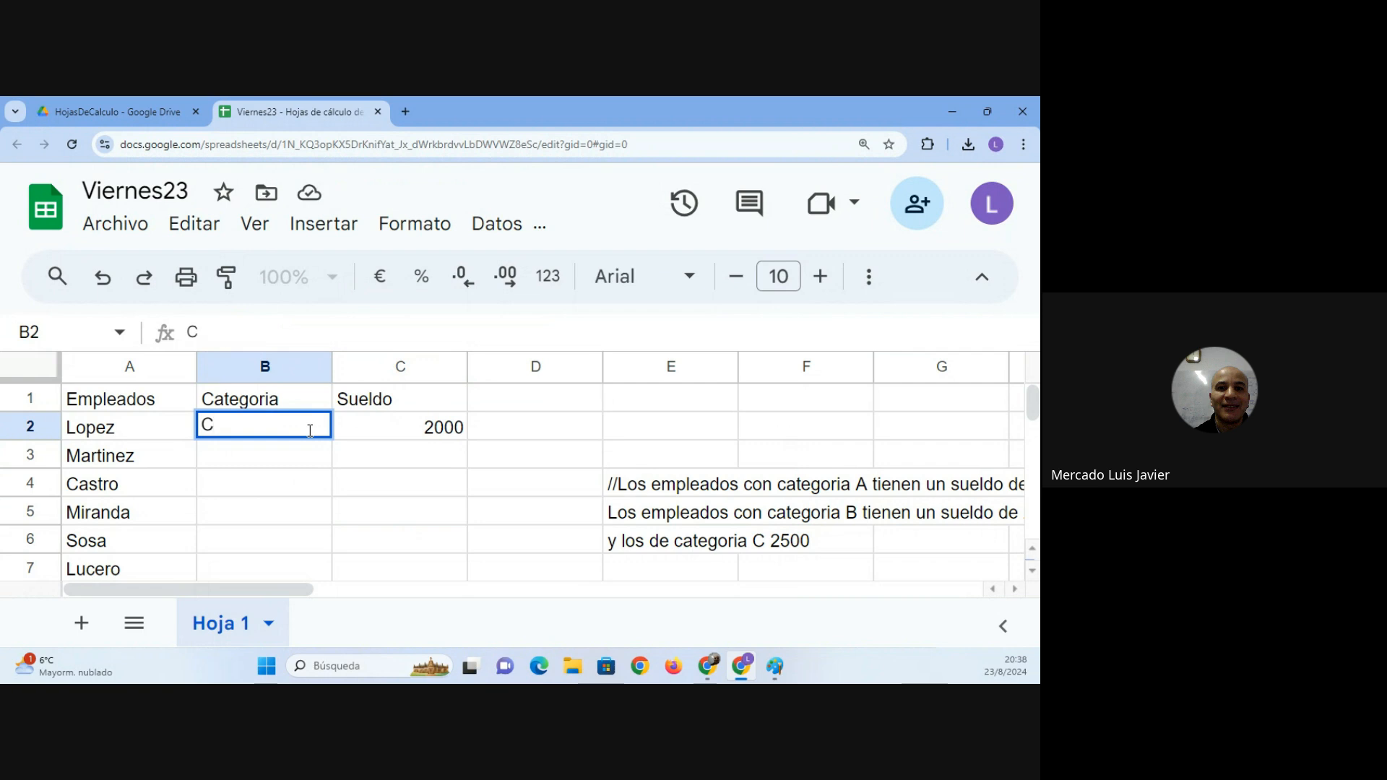
key(Return)
click(310, 433)
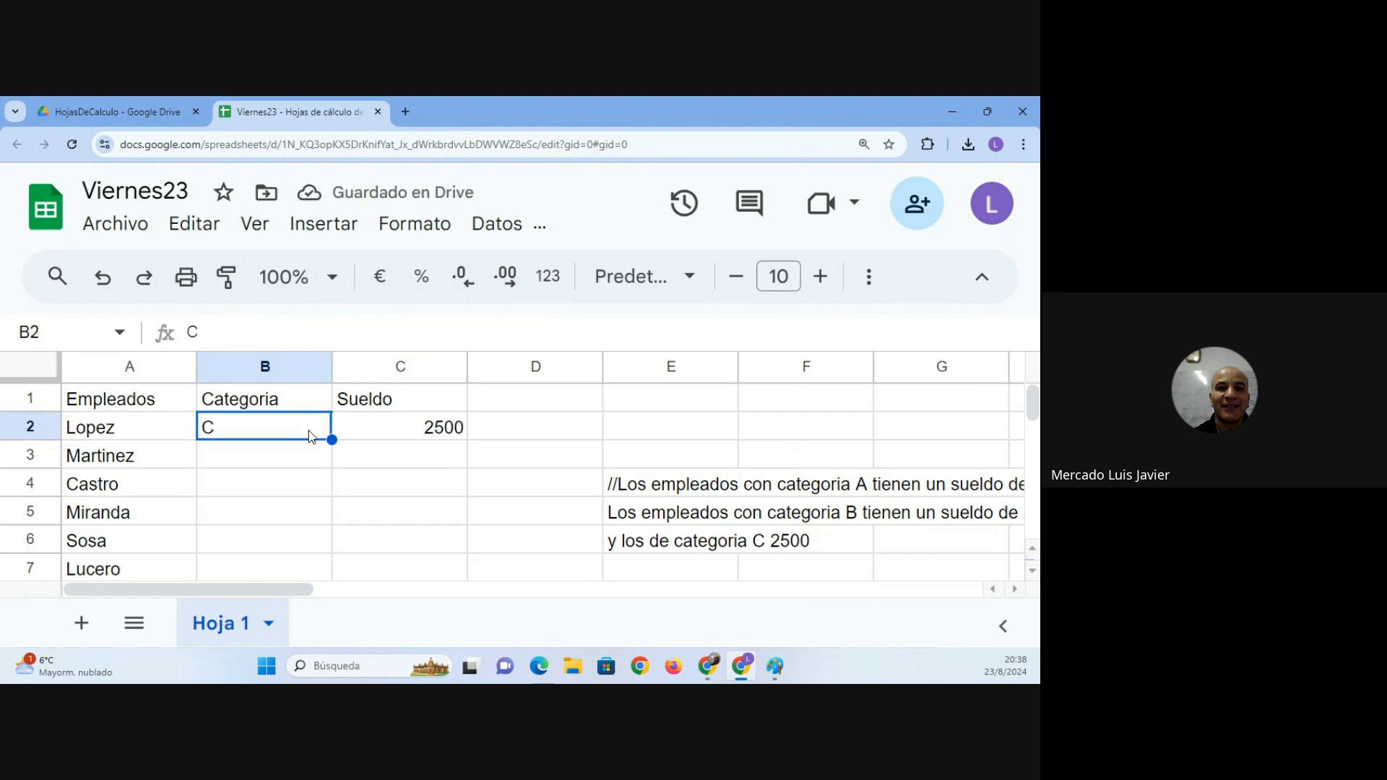
Test the Sueldo formula with U as the category in B2 and review the formula in C2.
text(U)
key(Return)
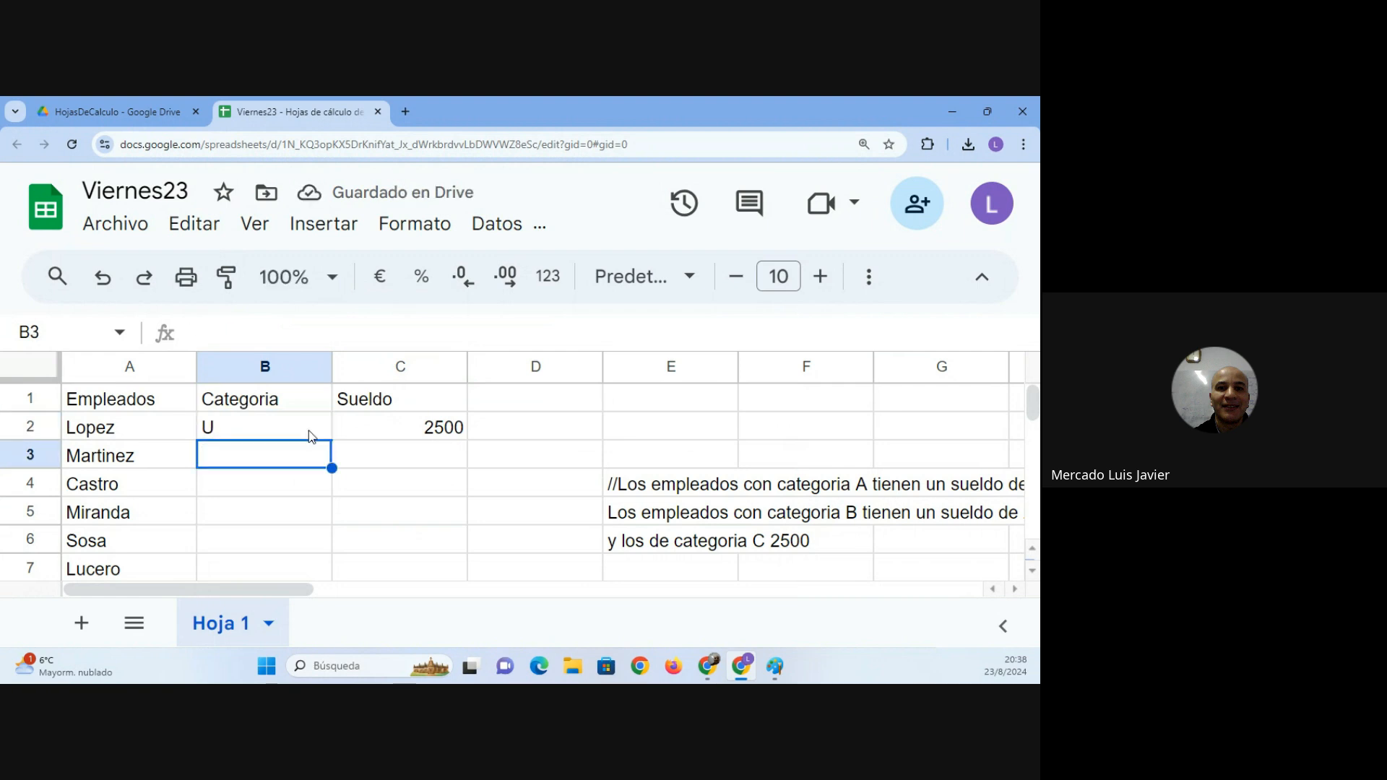
click(309, 435)
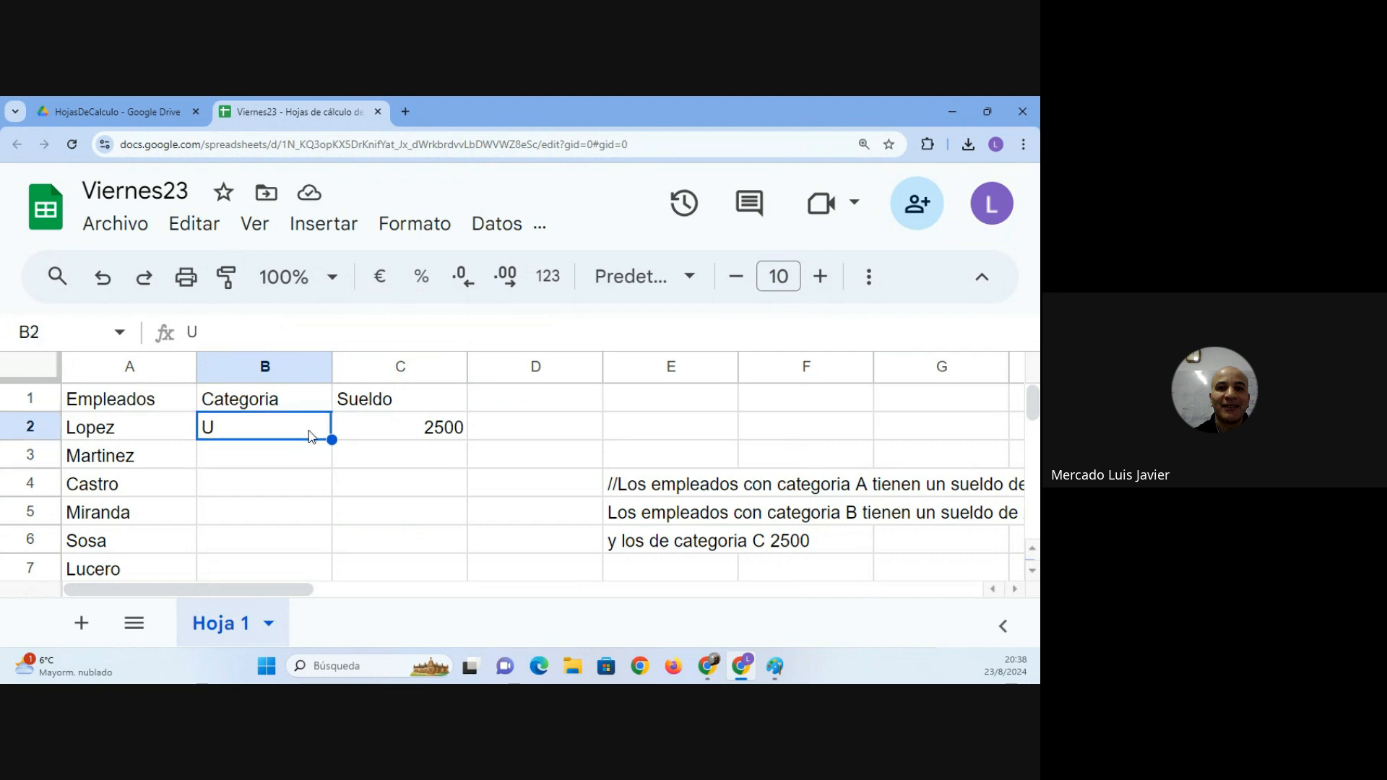
key(Right)
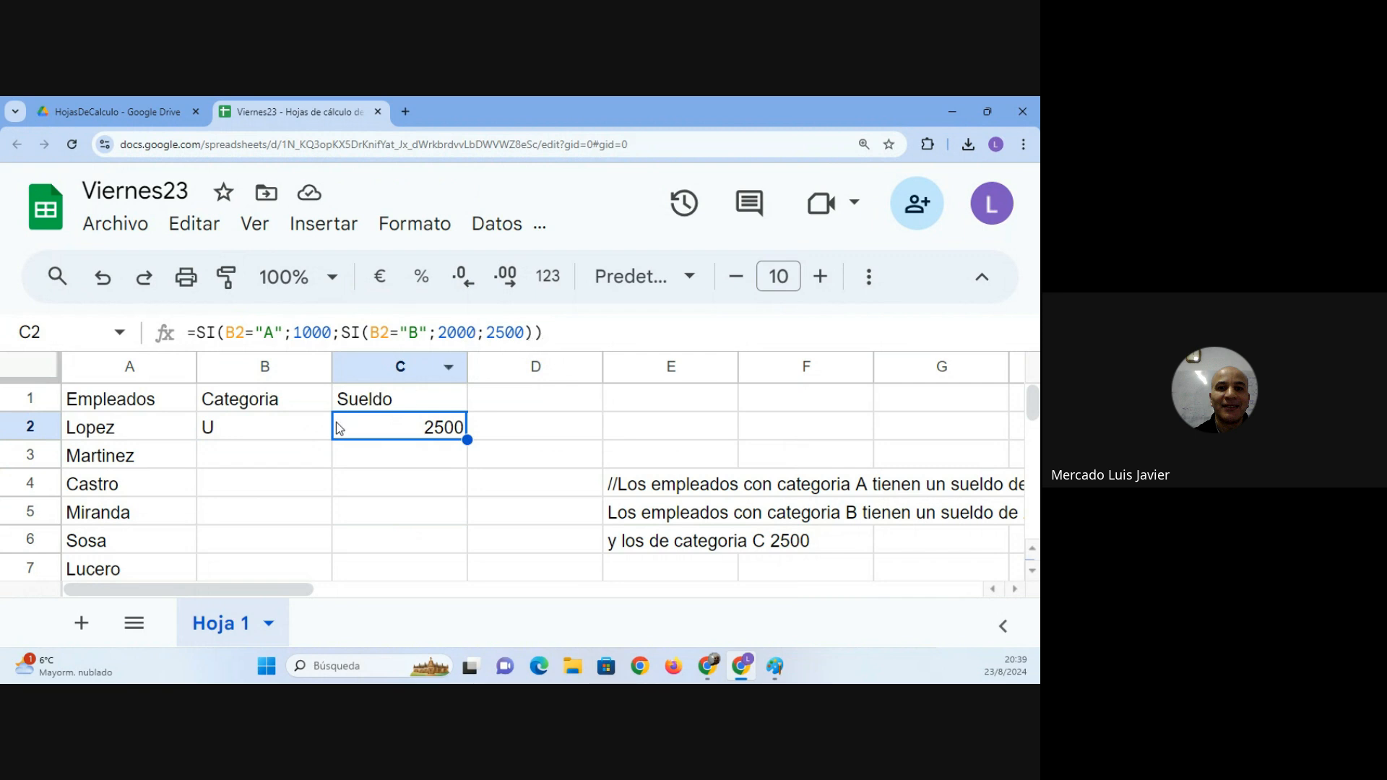
click(309, 436)
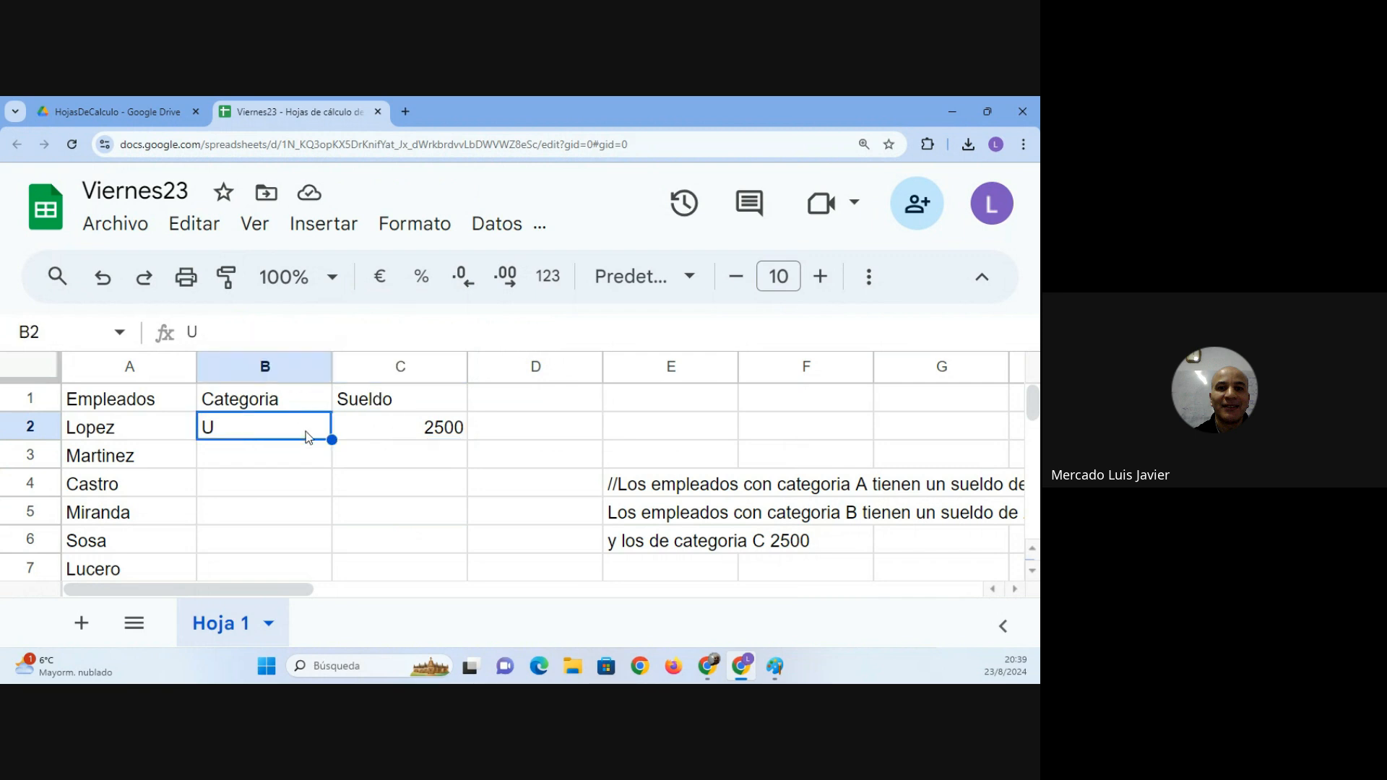
key(Down)
key(Down)
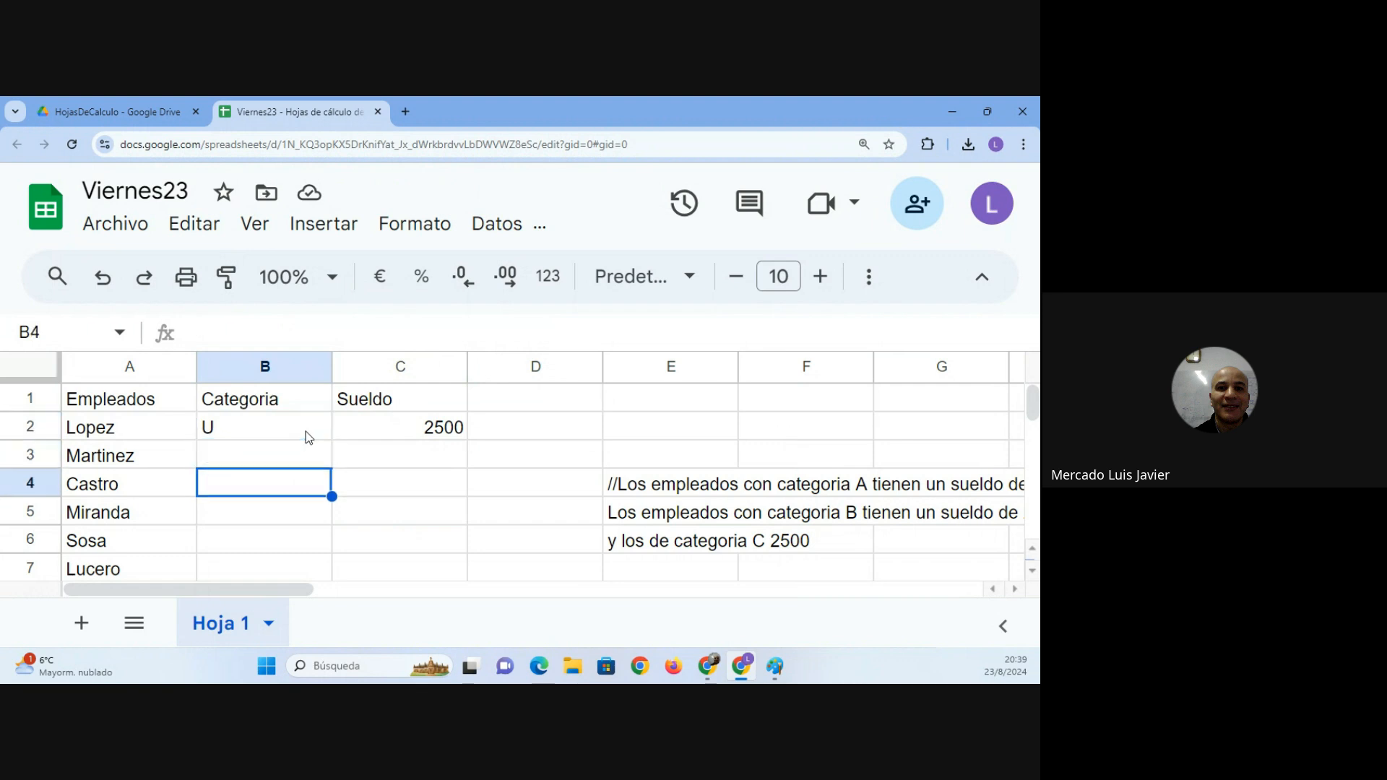
Enter A, B and V as the categories in B2, B3 and B4.
key(Up)
key(Up)
text(A)
key(Return)
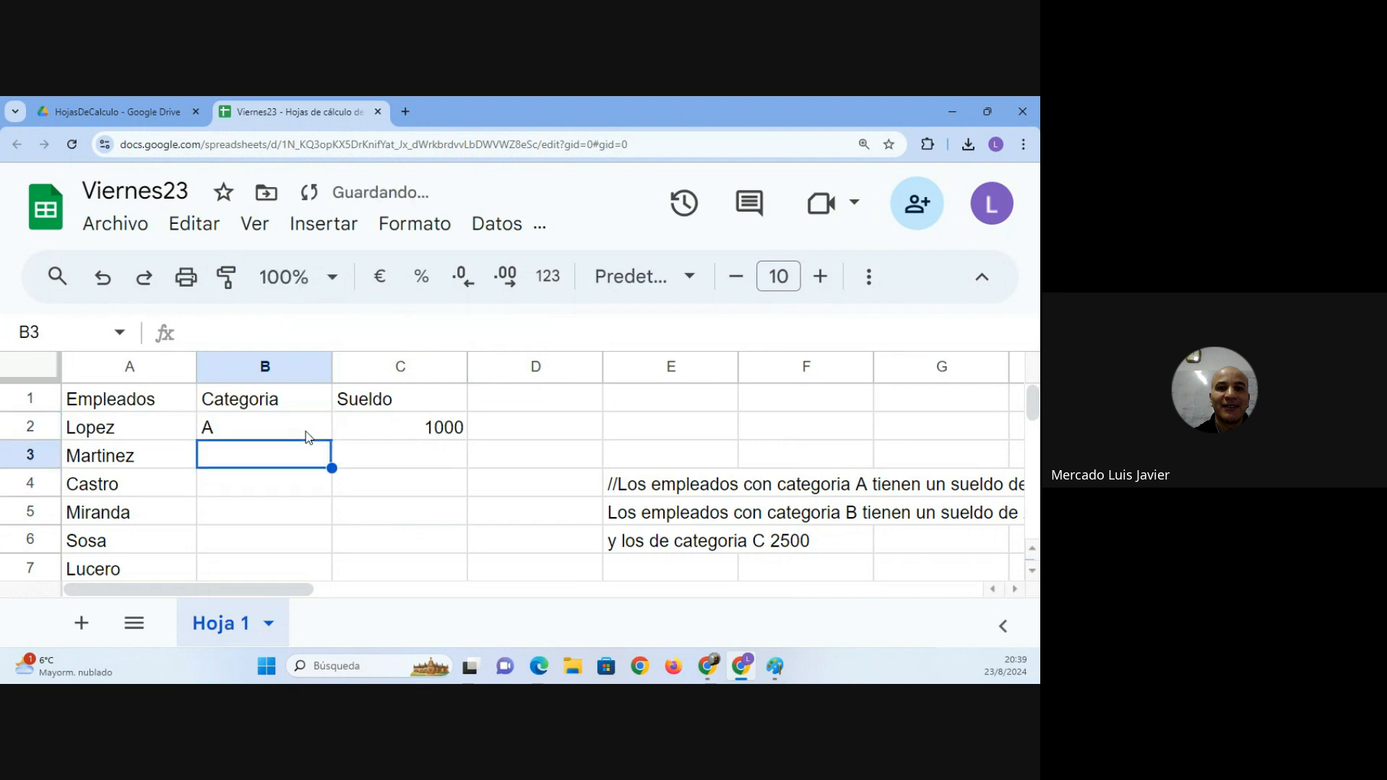
text(B)
key(Return)
text(V)
key(Return)
key(Up)
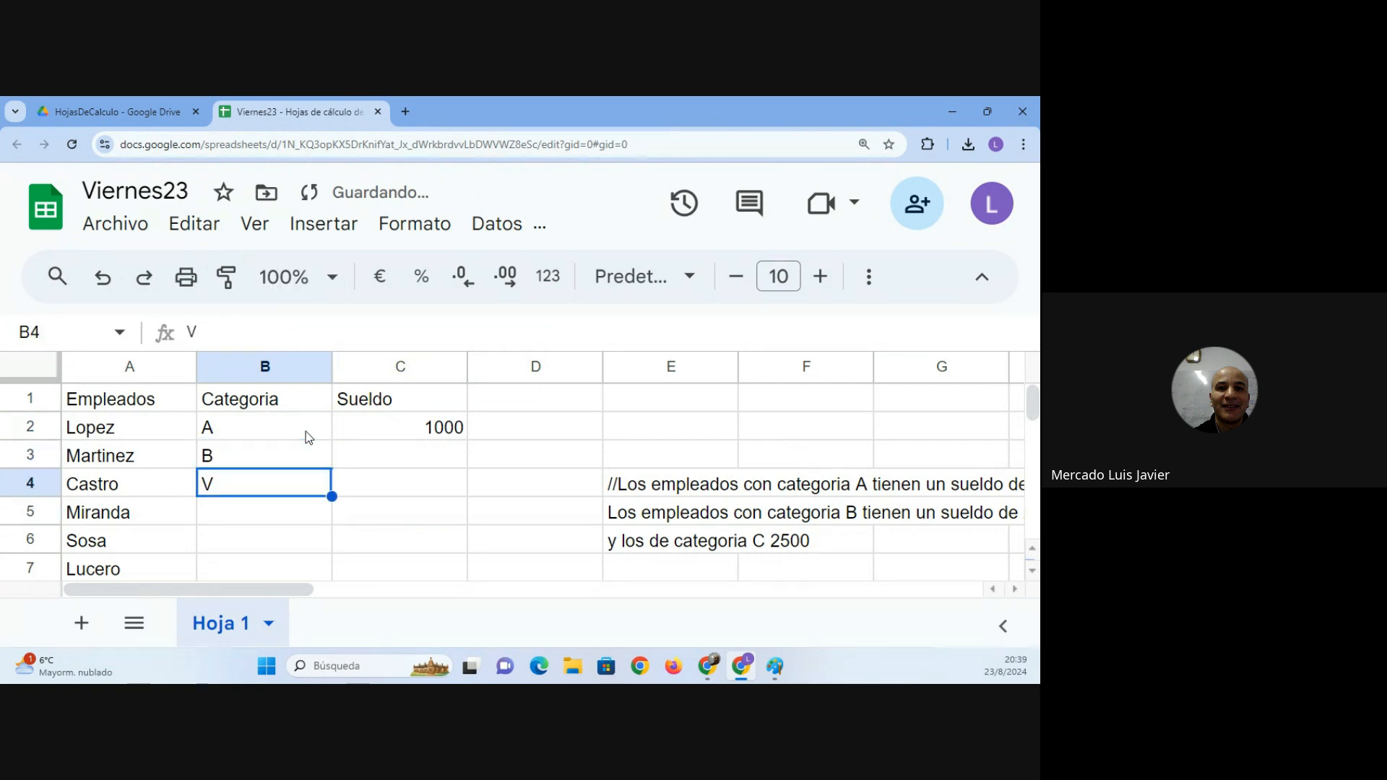
Correct the category in B4 to C, discarding the autocomplete suggestion.
text(X)
key(Return)
key(Up)
text(C)
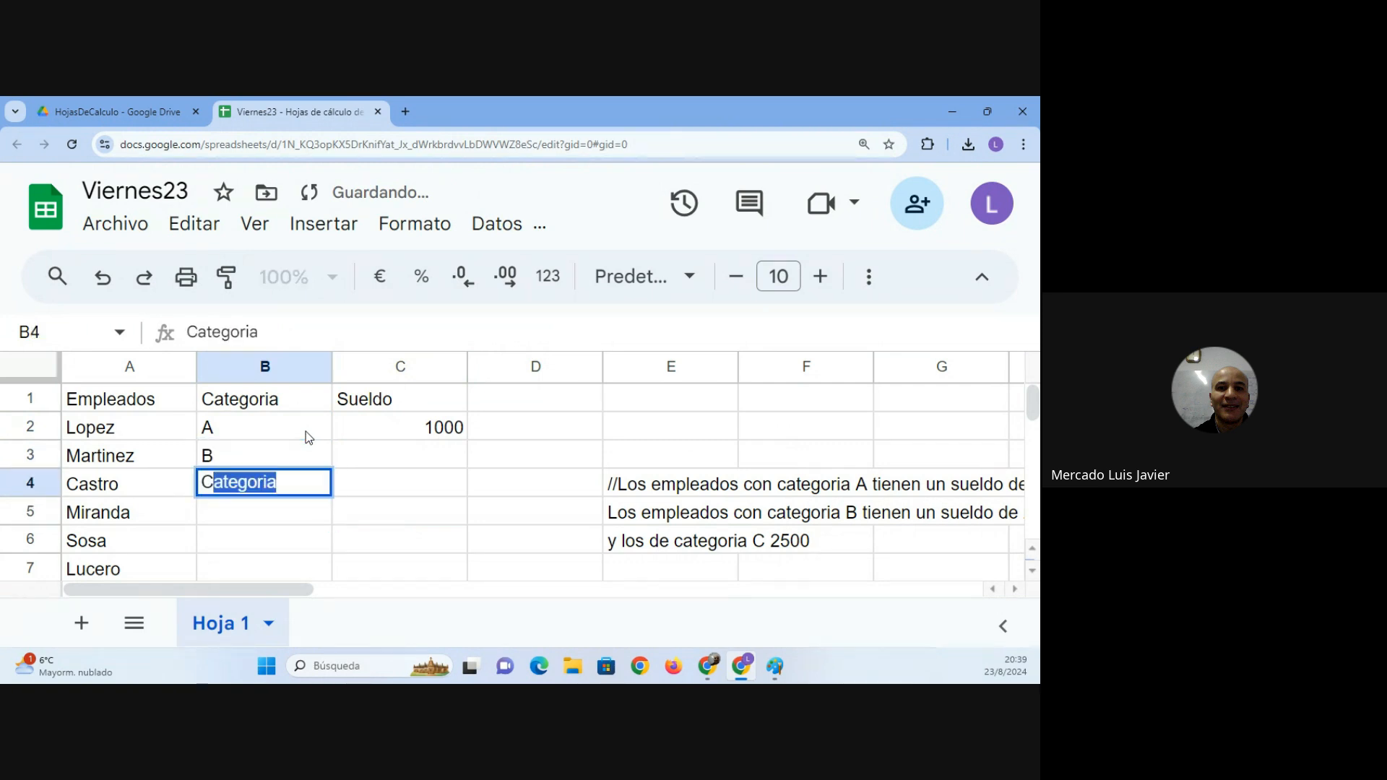
key(Delete)
key(Return)
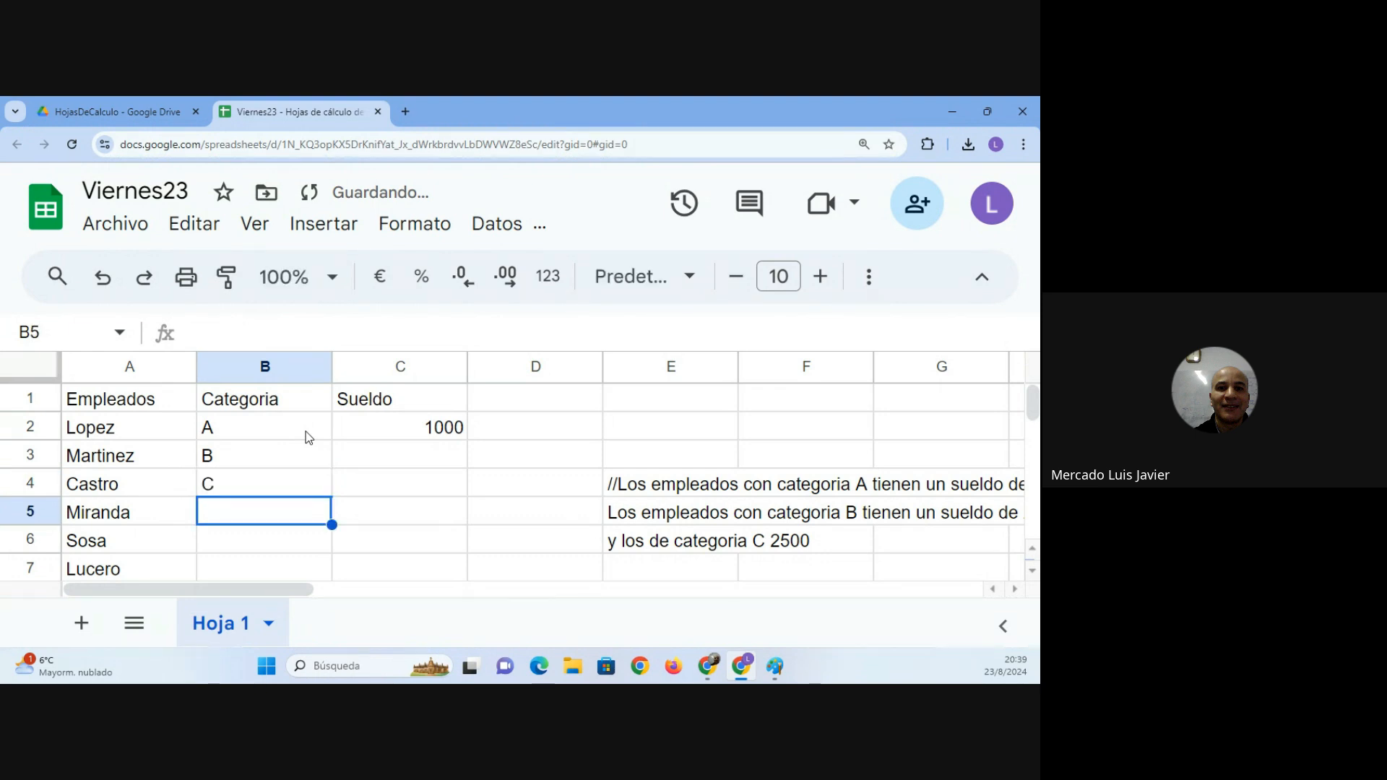
Clear the categories in B3 and B4, leaving only the one in B2.
click(297, 433)
key(Down)
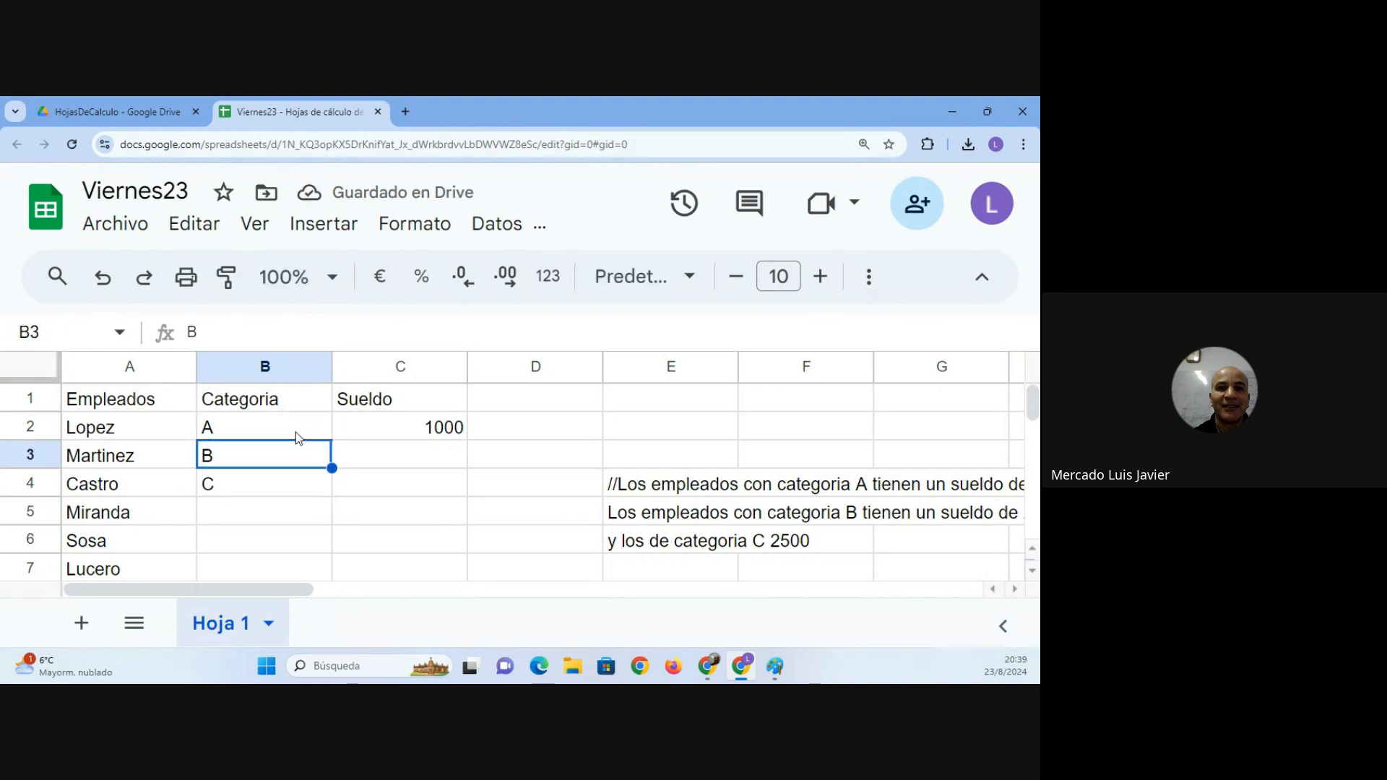
key(Down)
key(Up)
key(Delete)
key(Down)
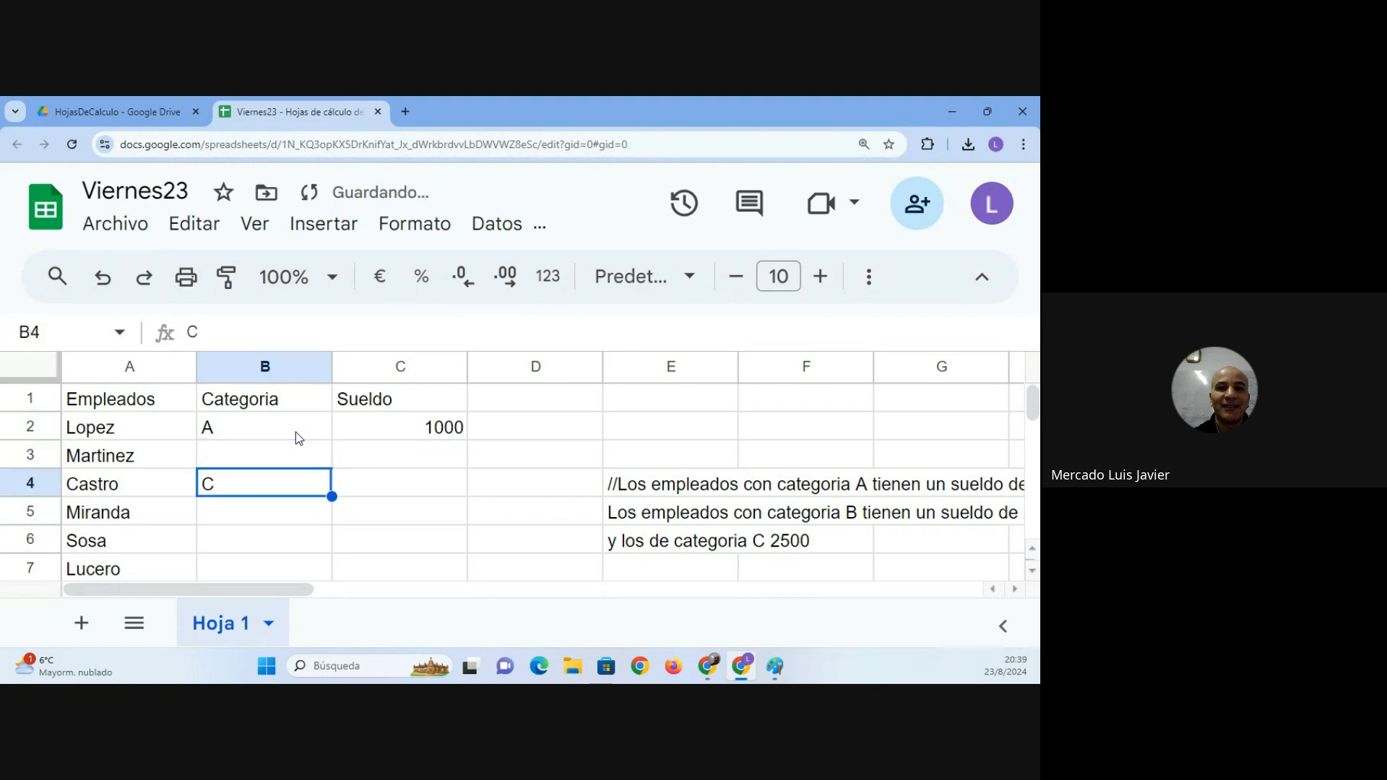
key(Delete)
key(Up)
key(Up)
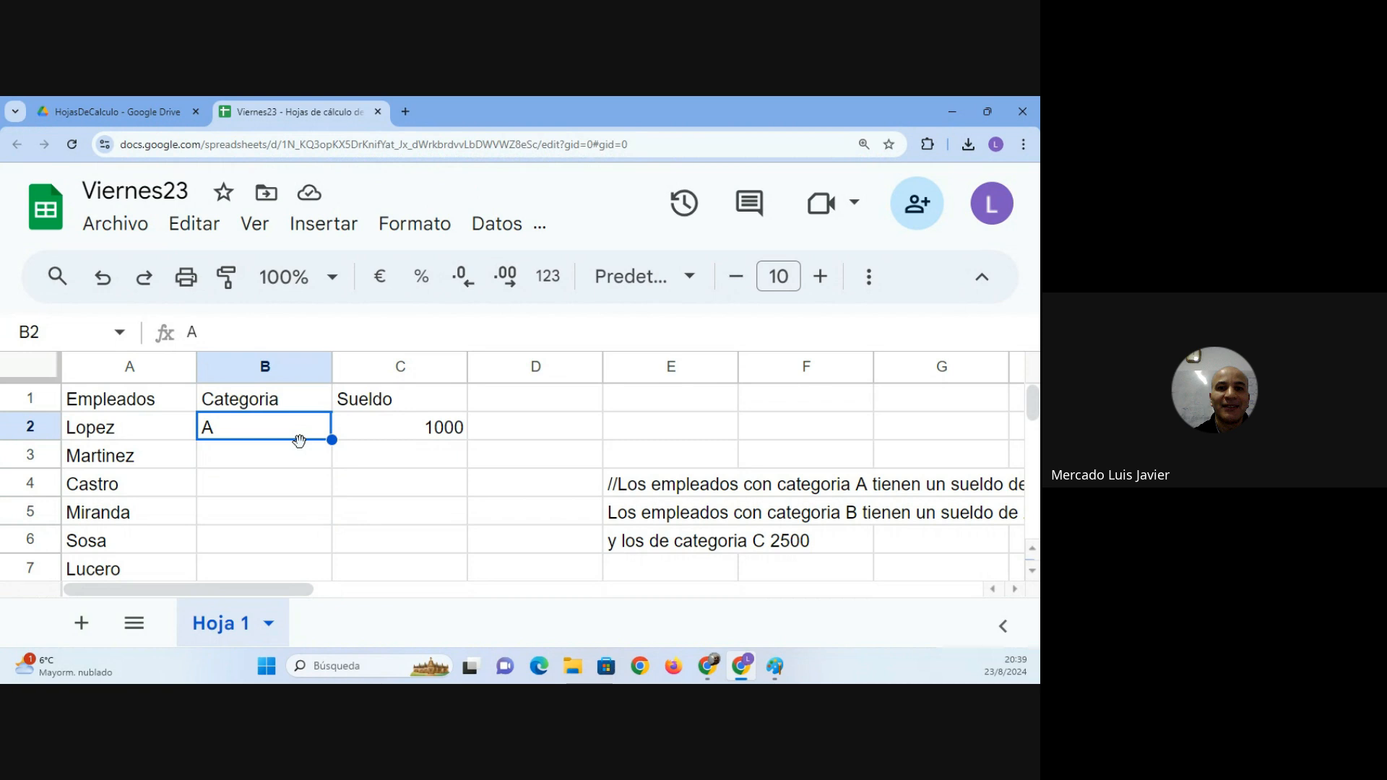
Test the Sueldo formula by entering B, Categoria and D in turn as the category in B2.
text(B)
key(Return)
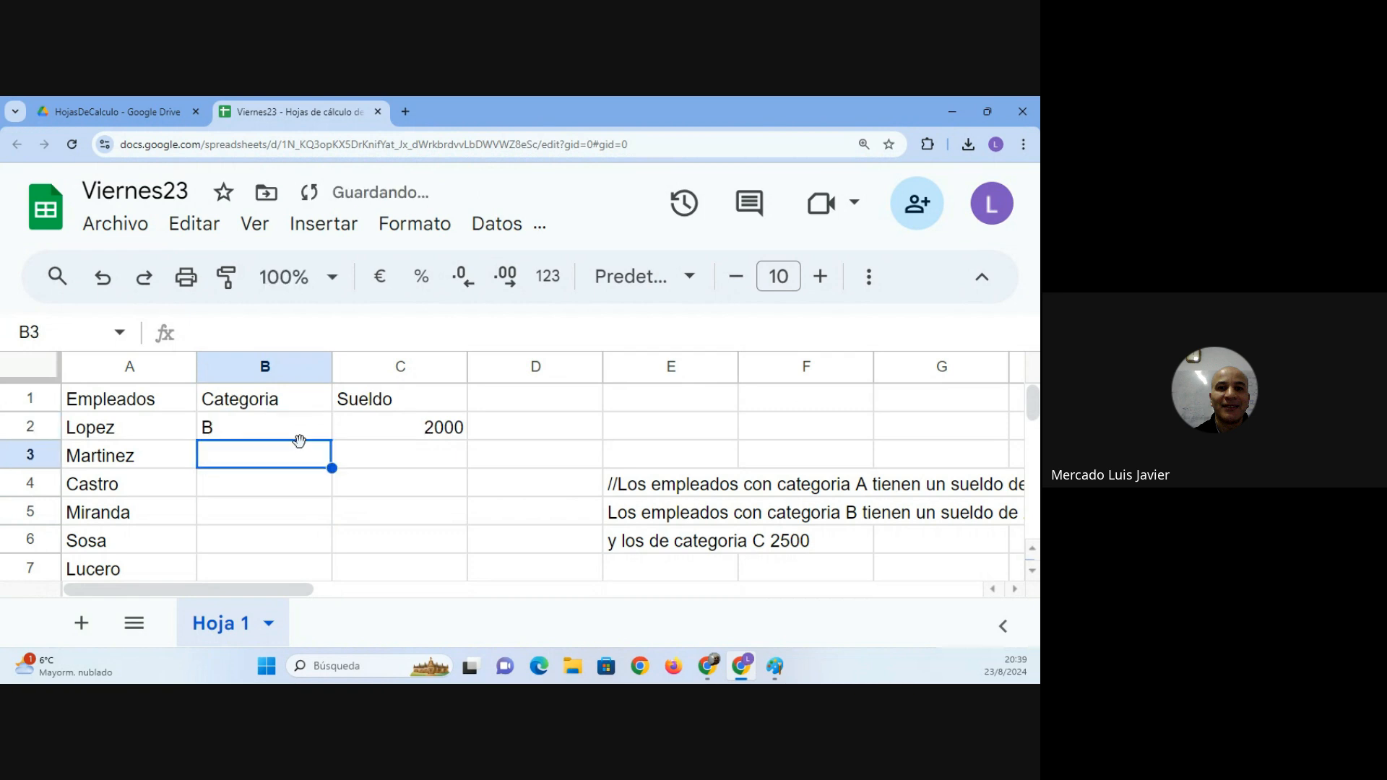
click(300, 437)
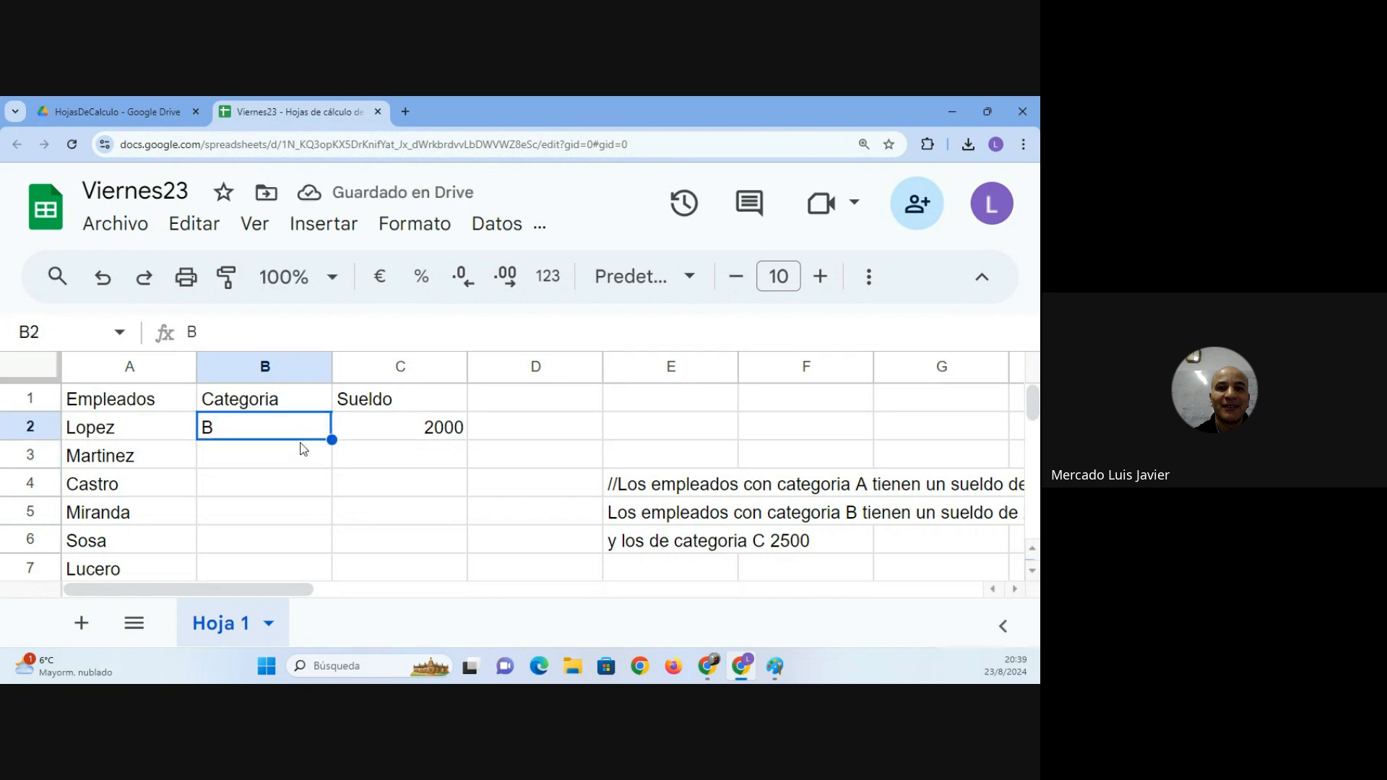
text(Categoria)
key(Return)
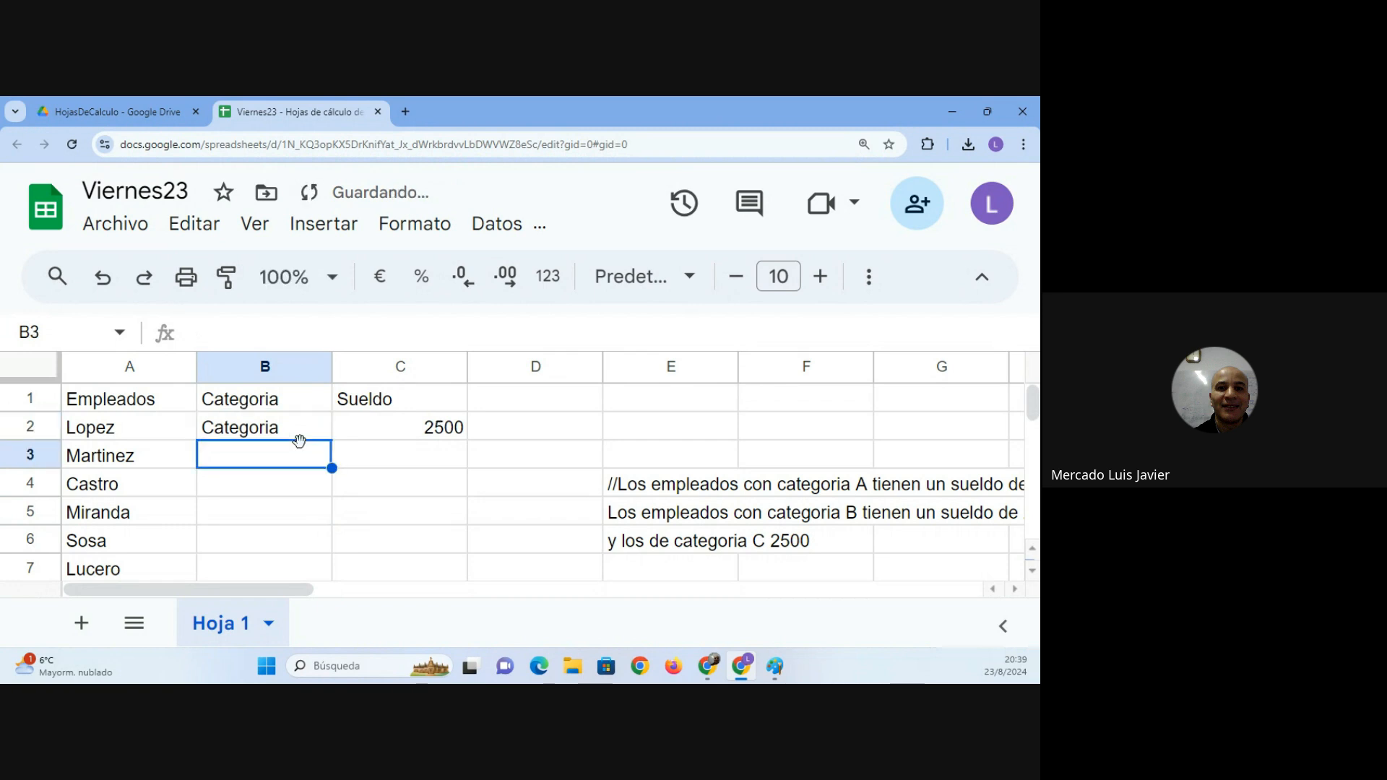
click(299, 436)
text(D)
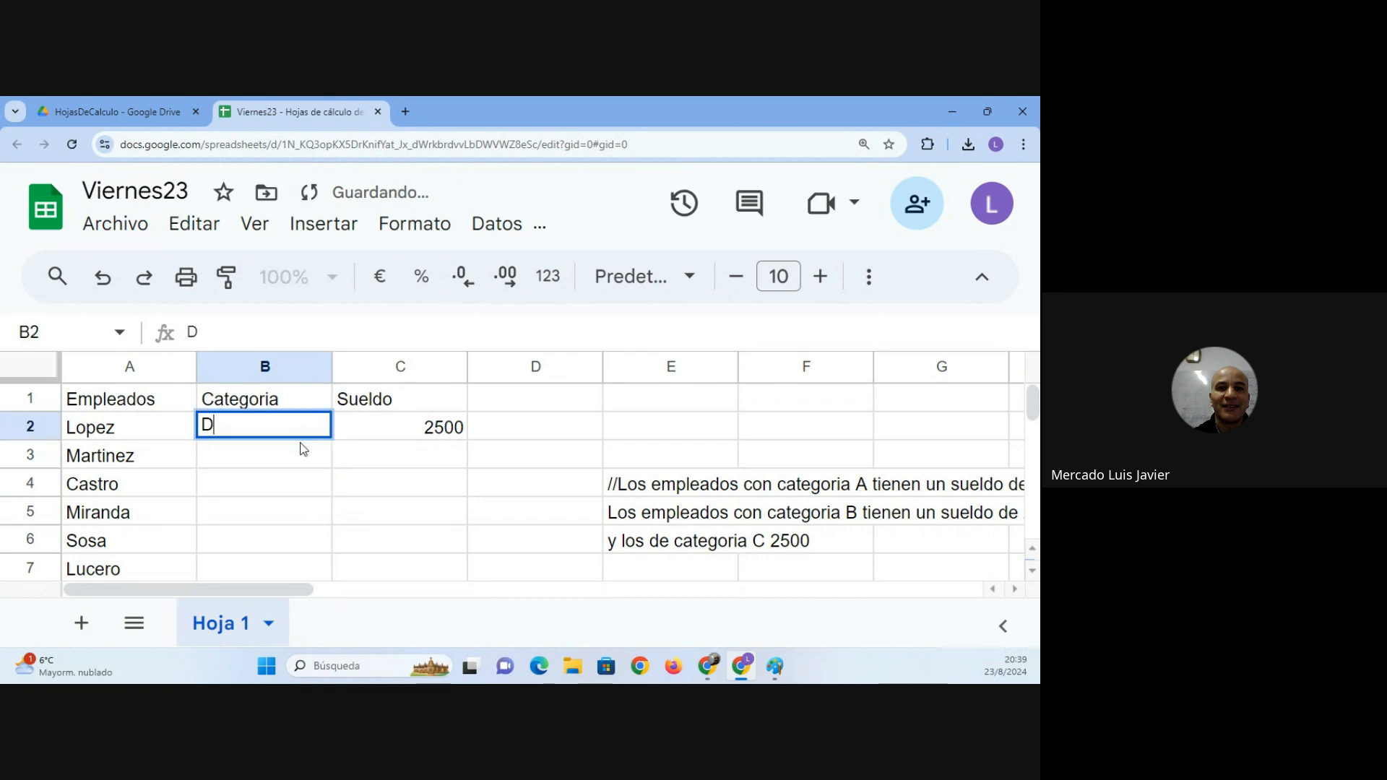
key(Return)
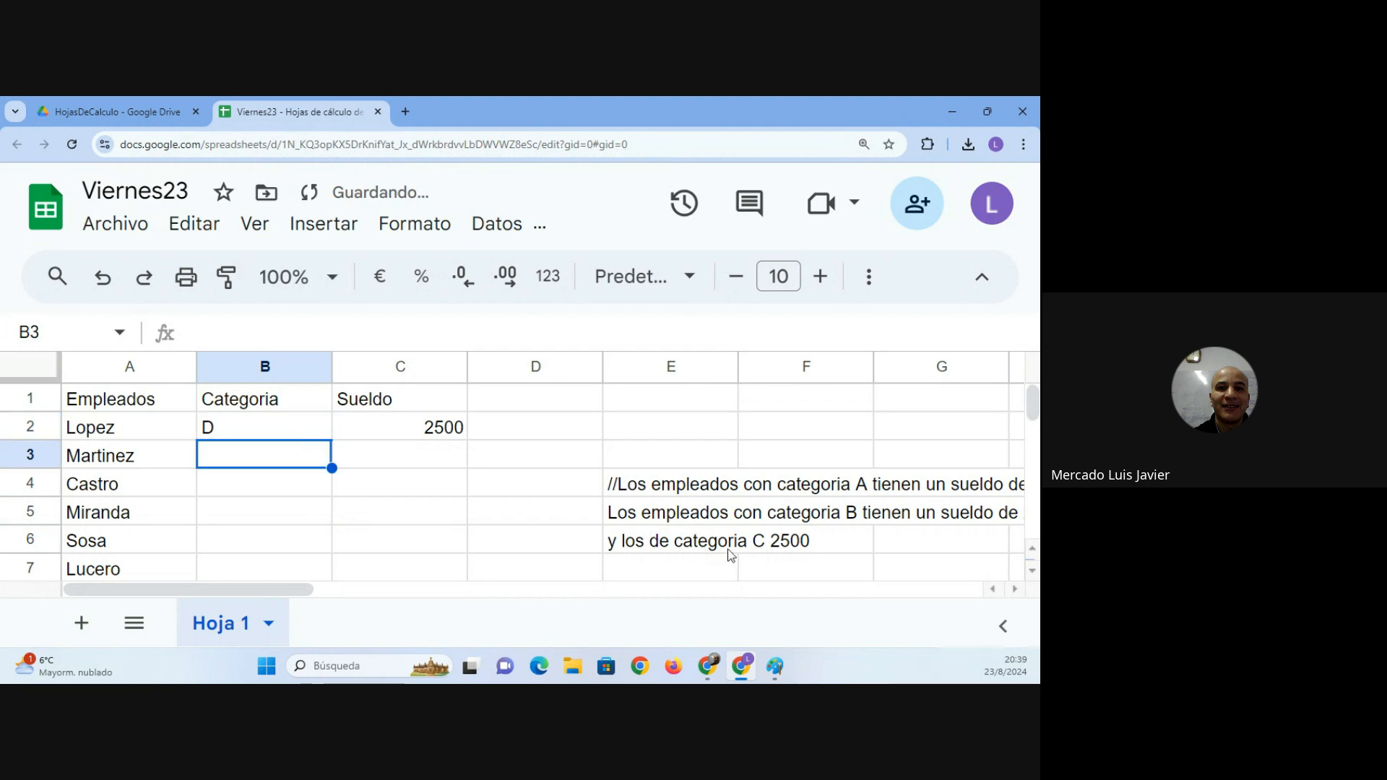
Test the Sueldo formula with PEPE as the category in B2, and clear the cell.
click(752, 550)
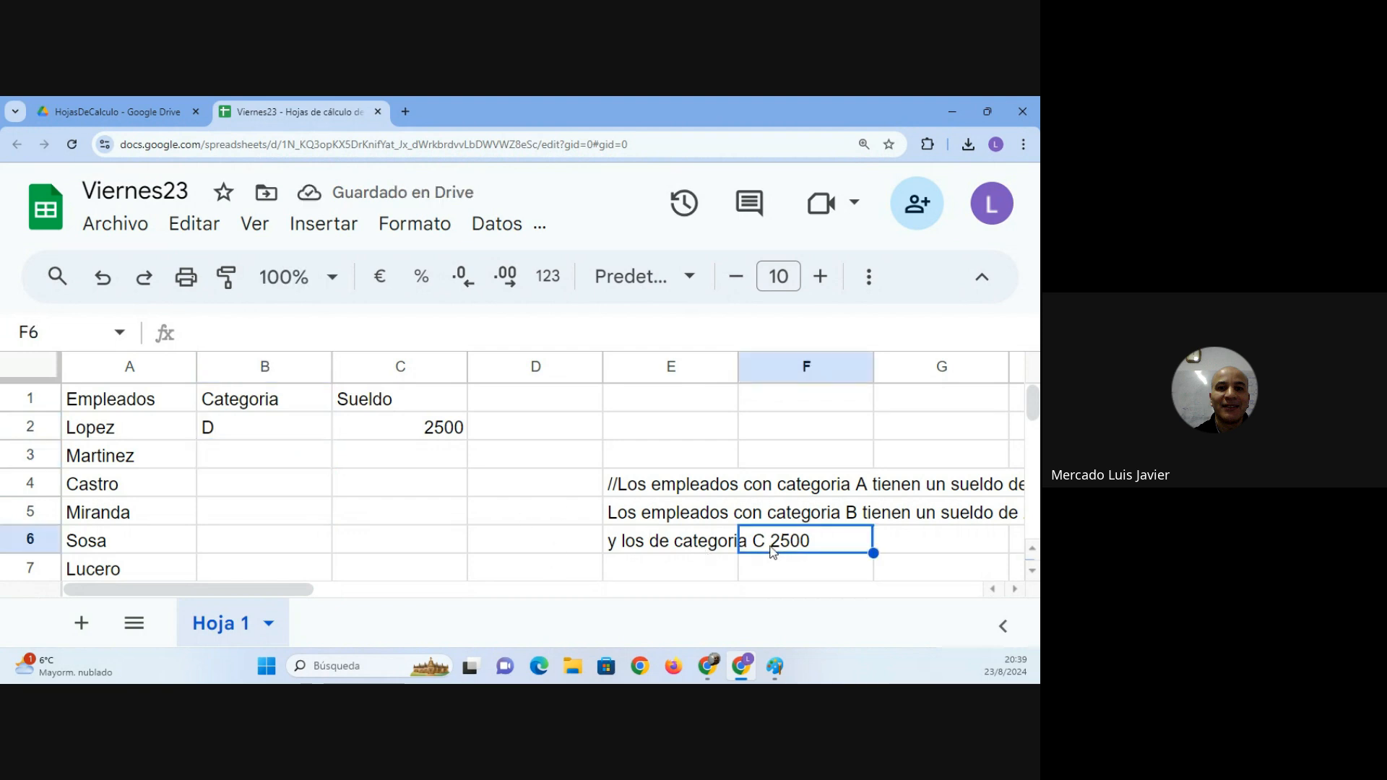
click(307, 436)
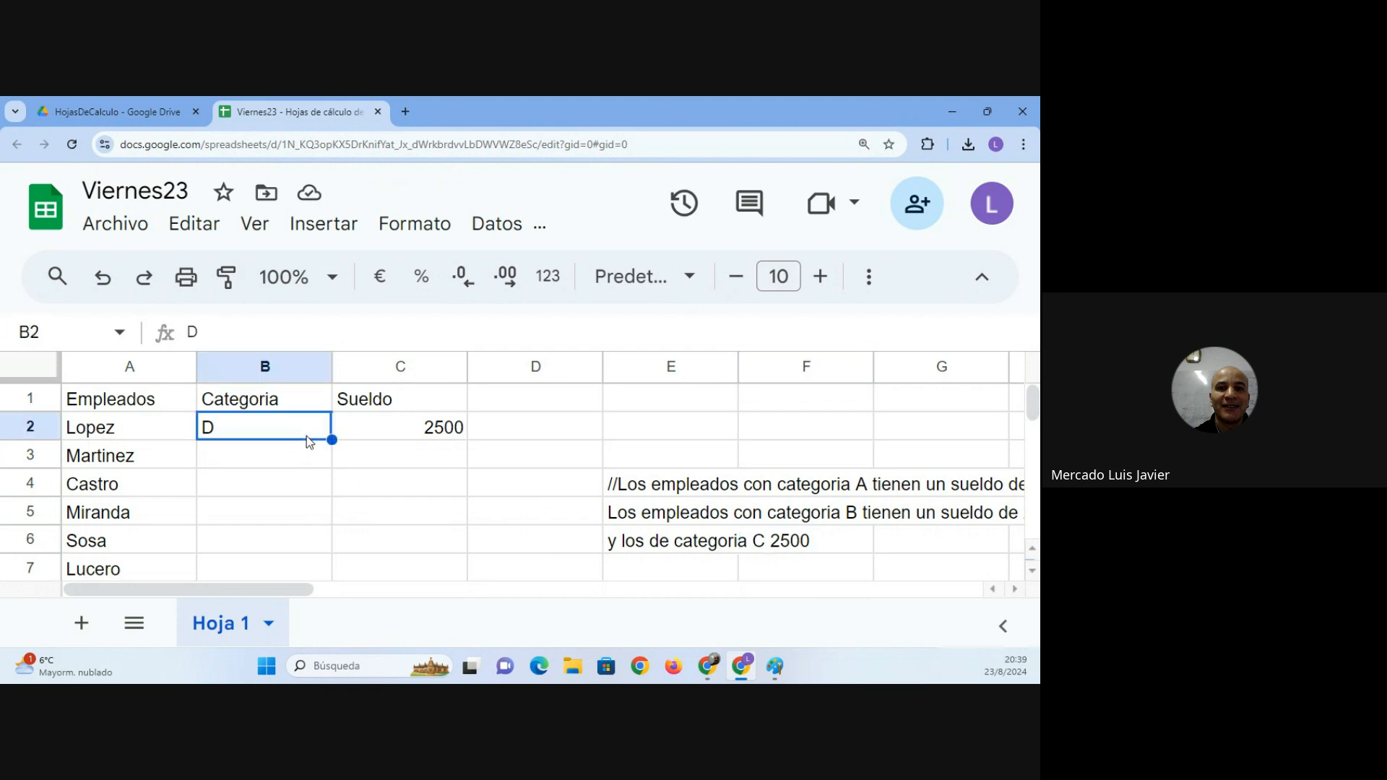
text(PEPE)
key(Return)
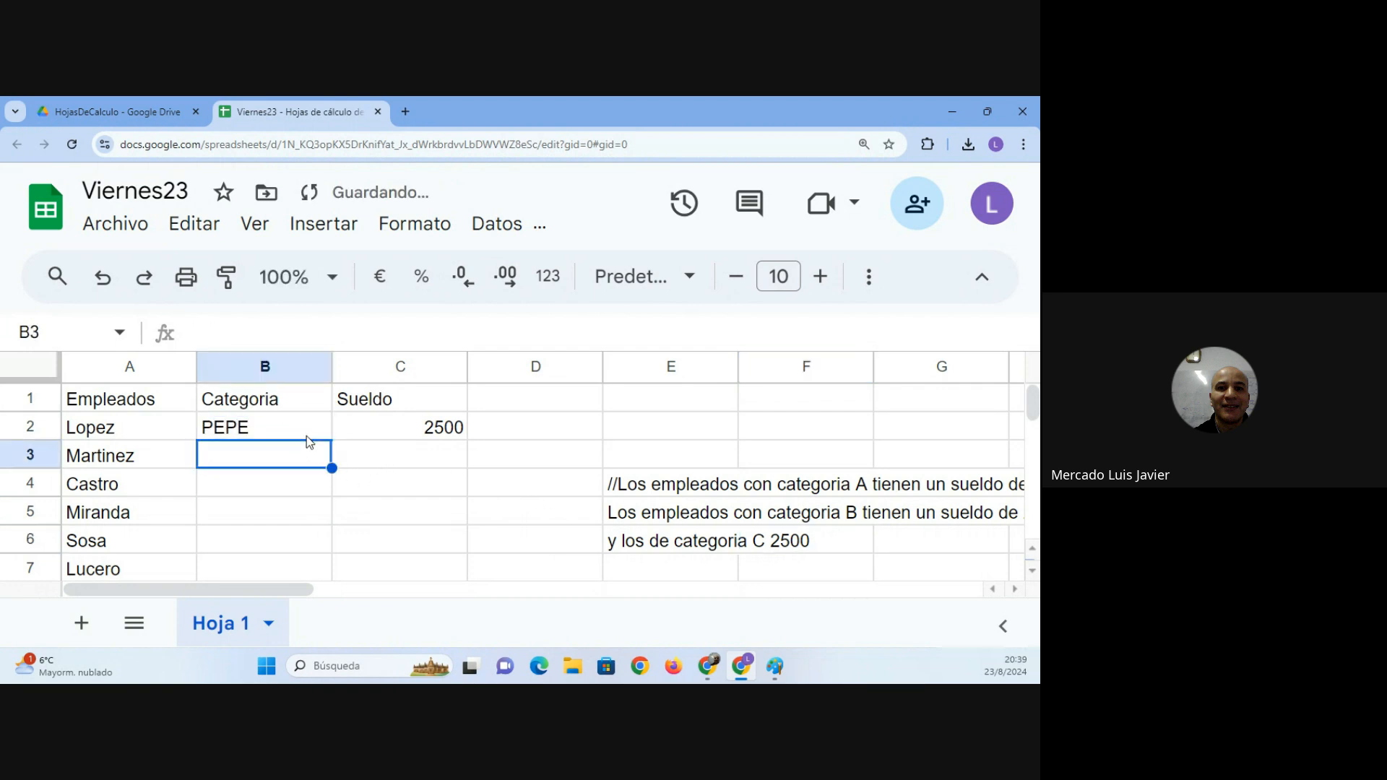
click(306, 436)
key(Delete)
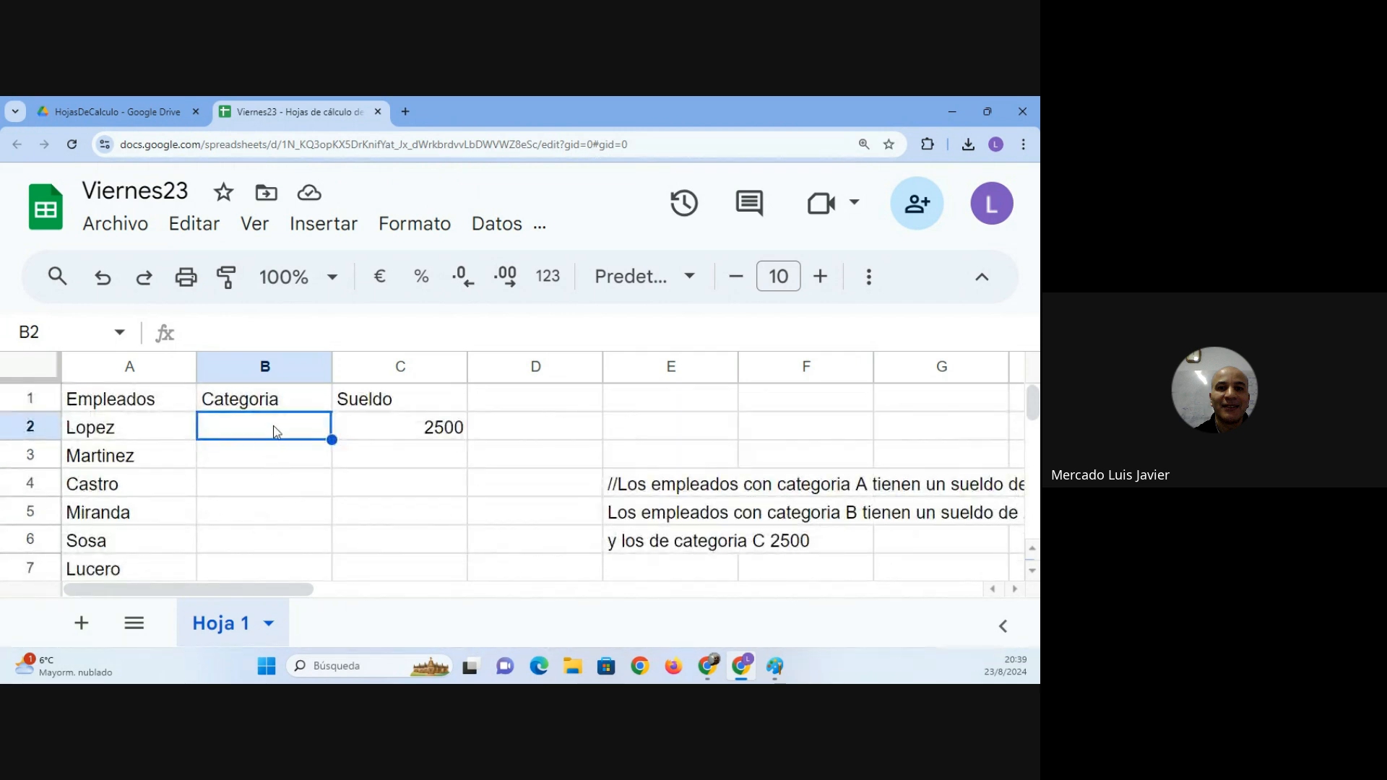
Reduce the browser zoom to 150 % so that the whole employee table and the salary rules fit.
click(867, 289)
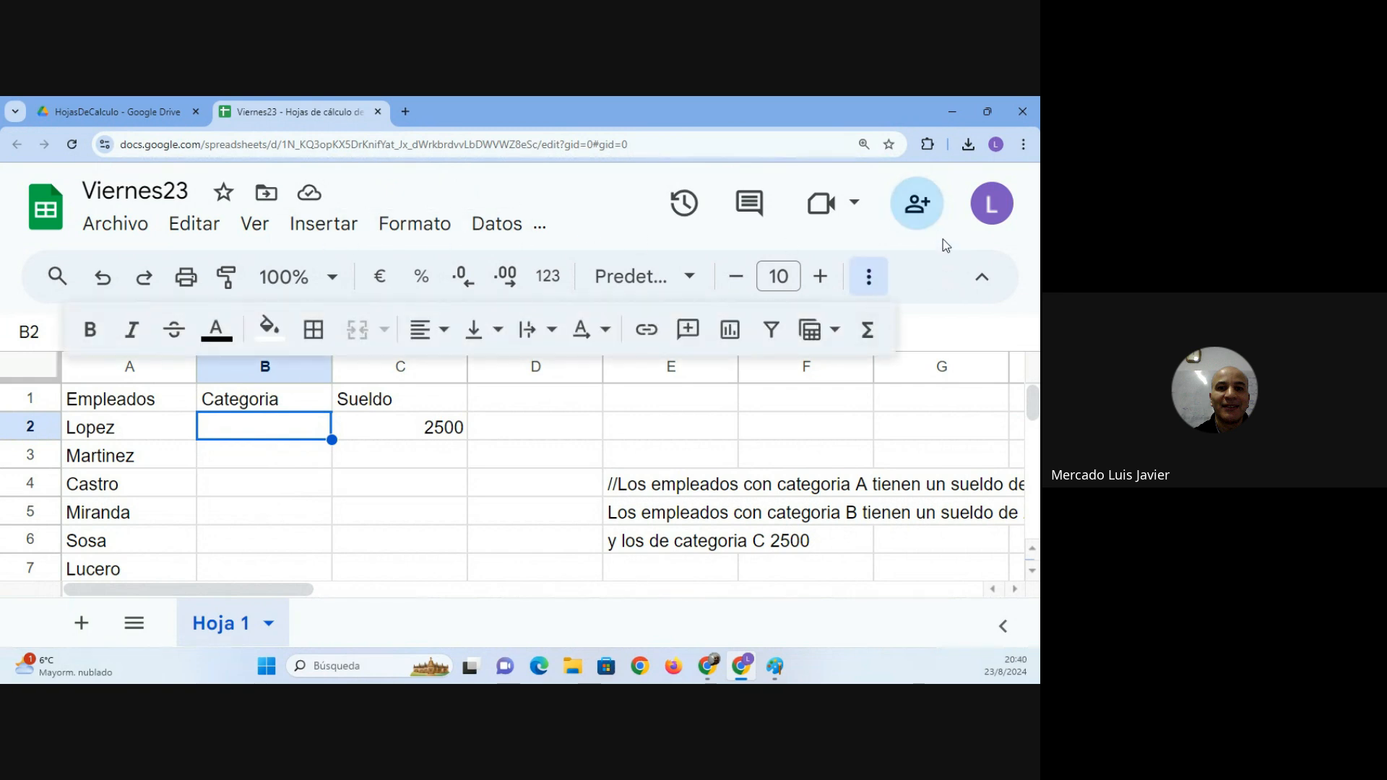
click(1023, 144)
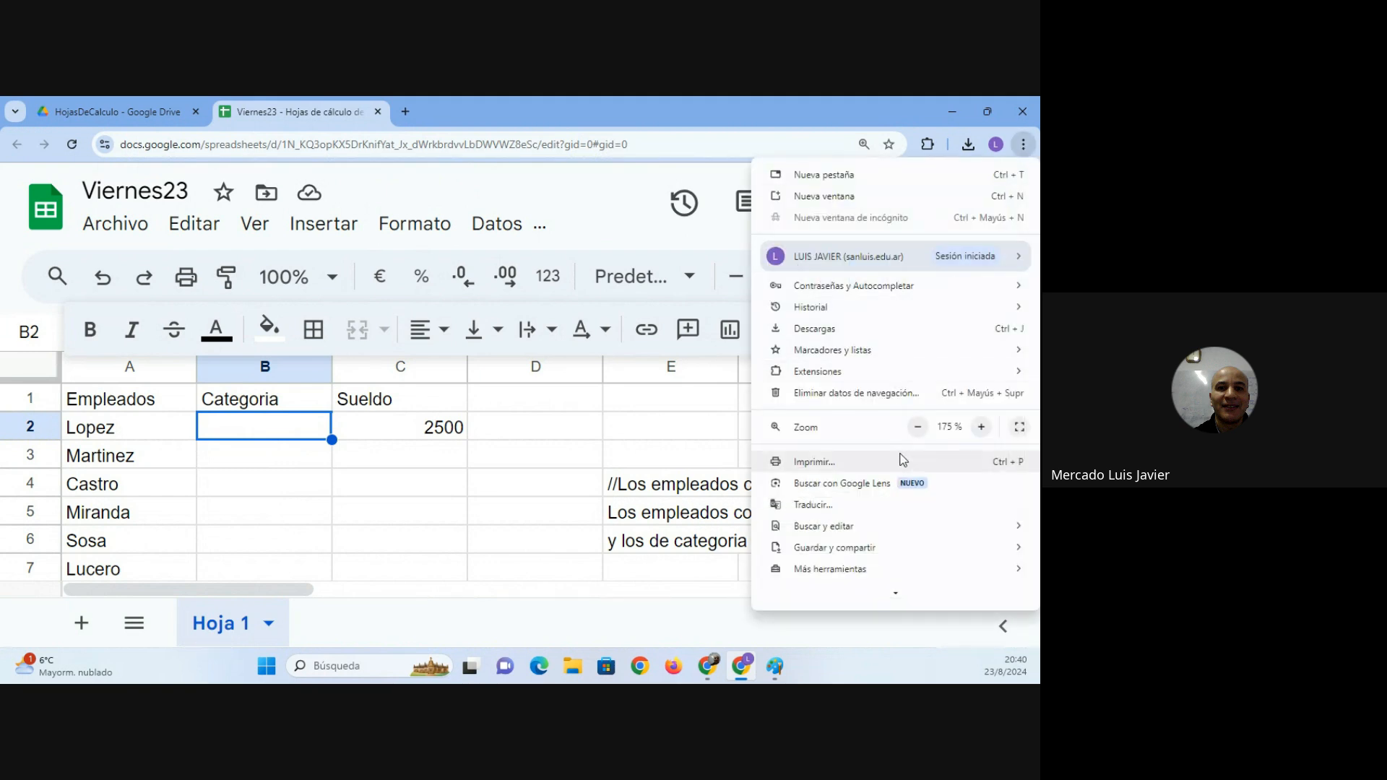
click(918, 428)
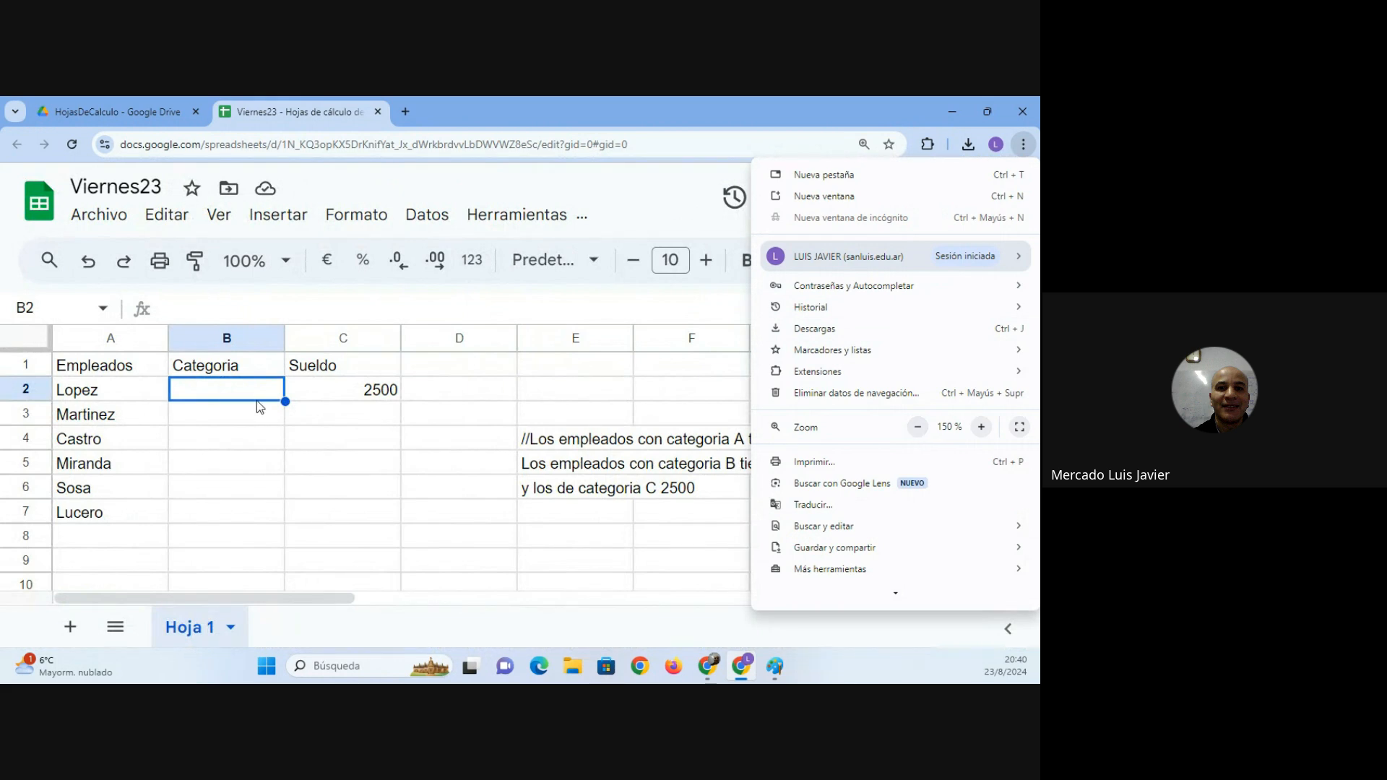
click(289, 442)
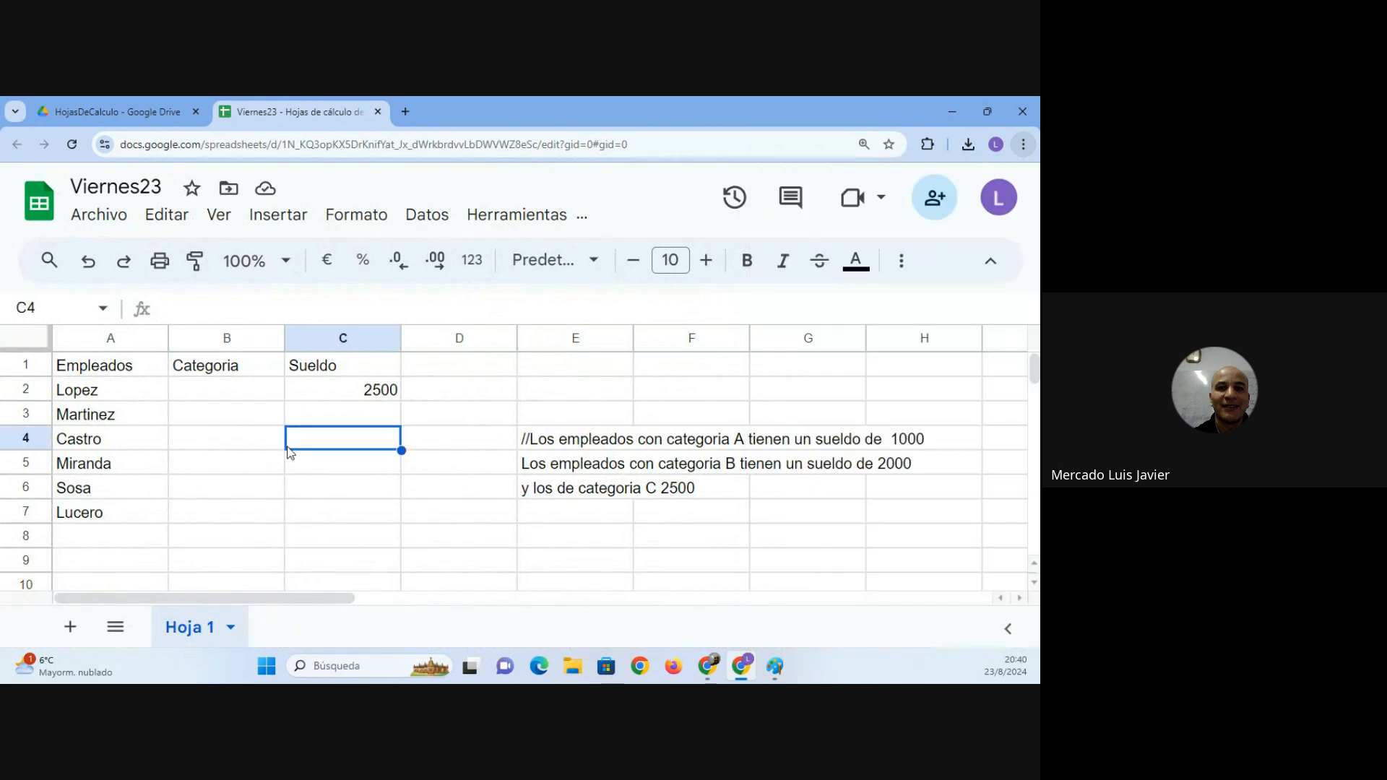
Set the category in B2 to A.
click(256, 397)
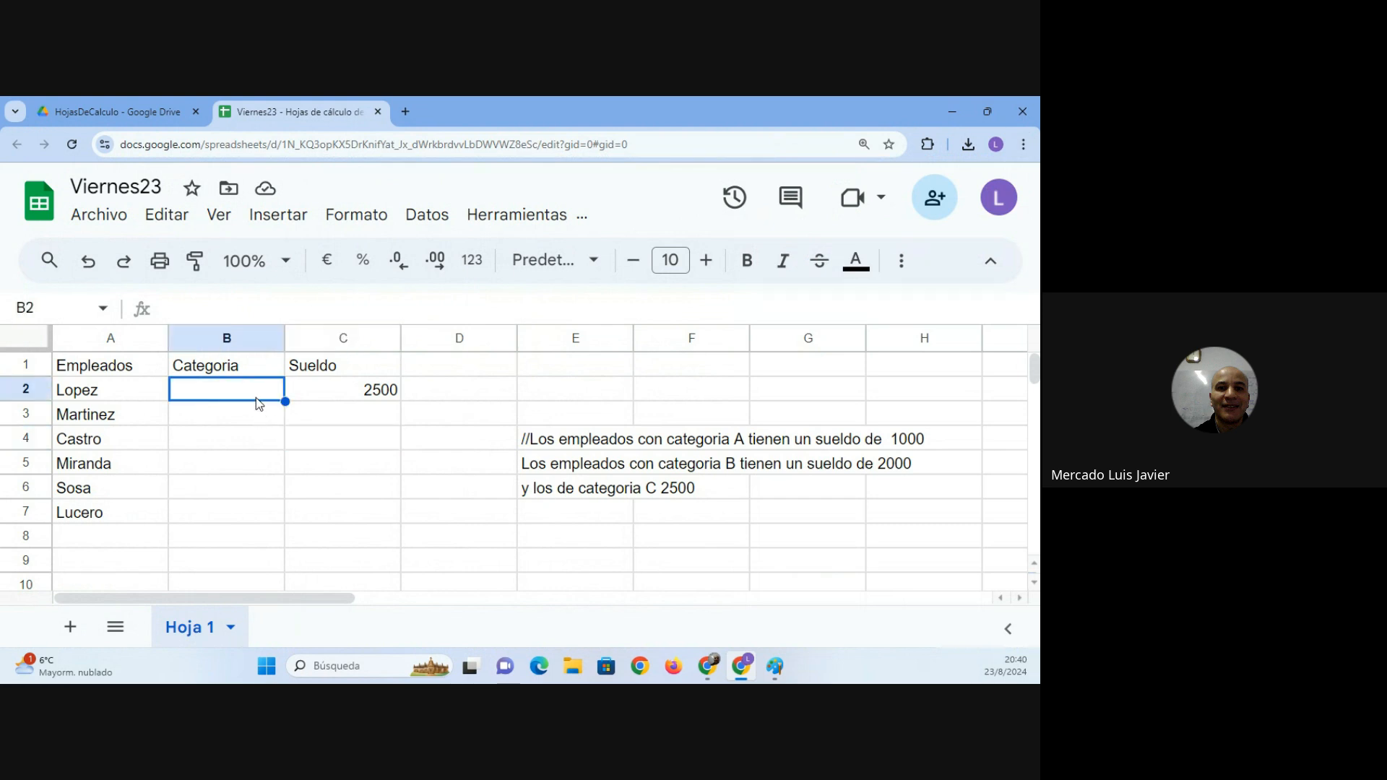
text(A)
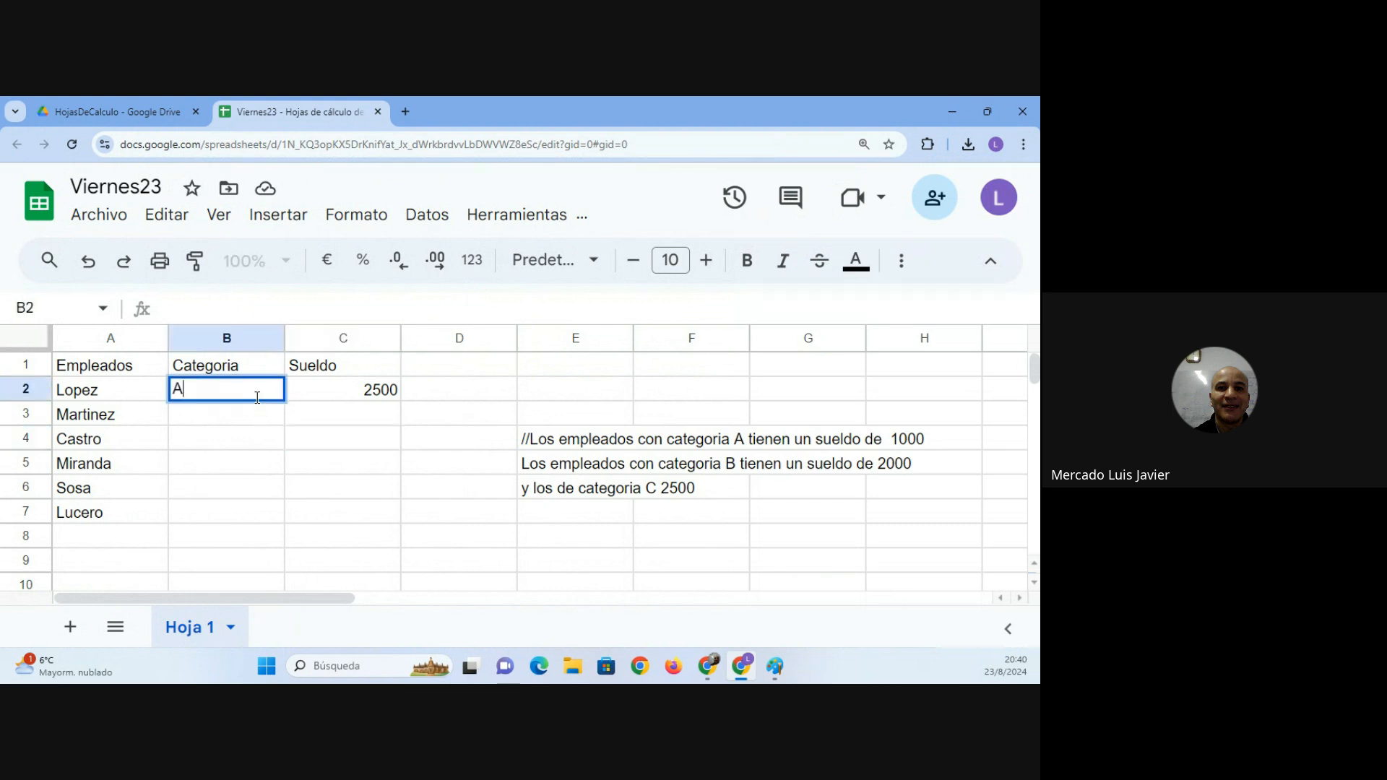
key(Return)
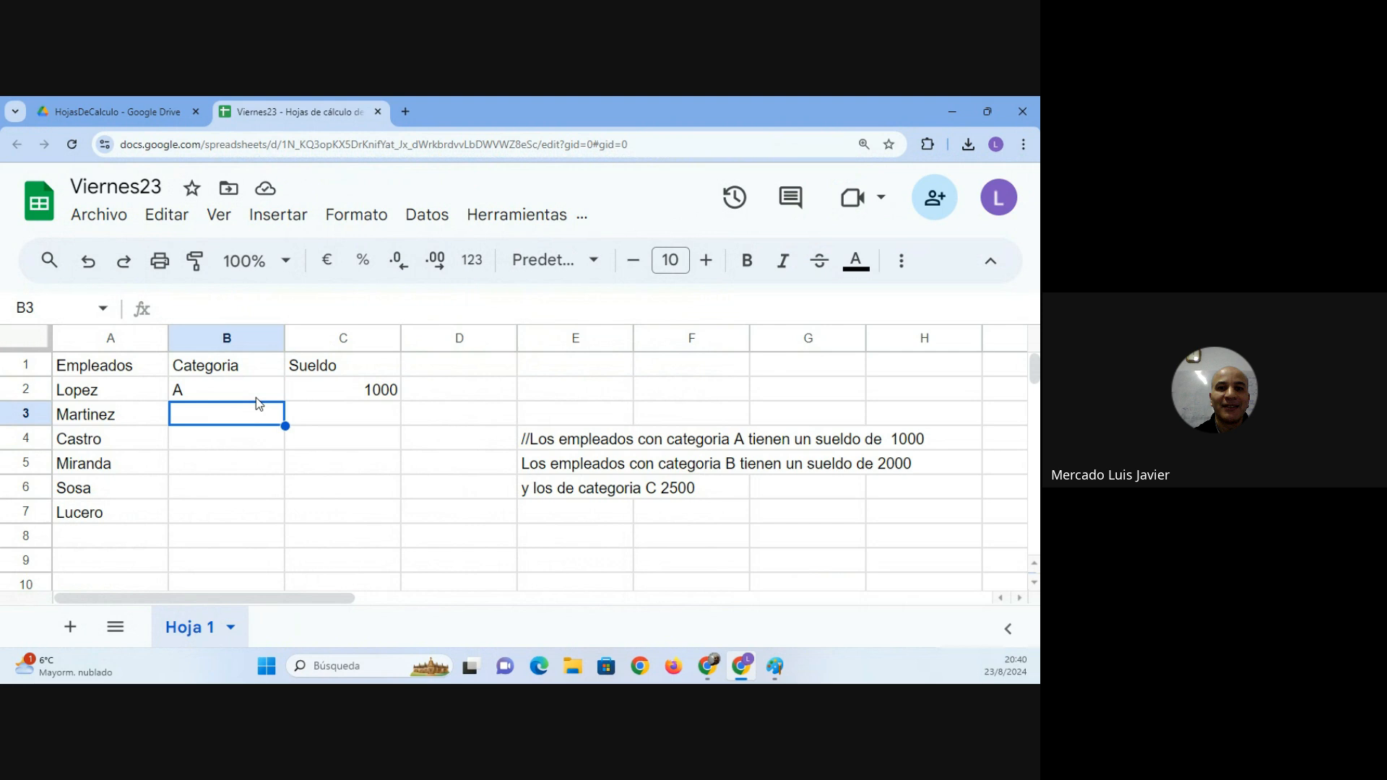
Enter B as the category in B3, and clear that cell again.
text(B)
key(Return)
key(Up)
key(Up)
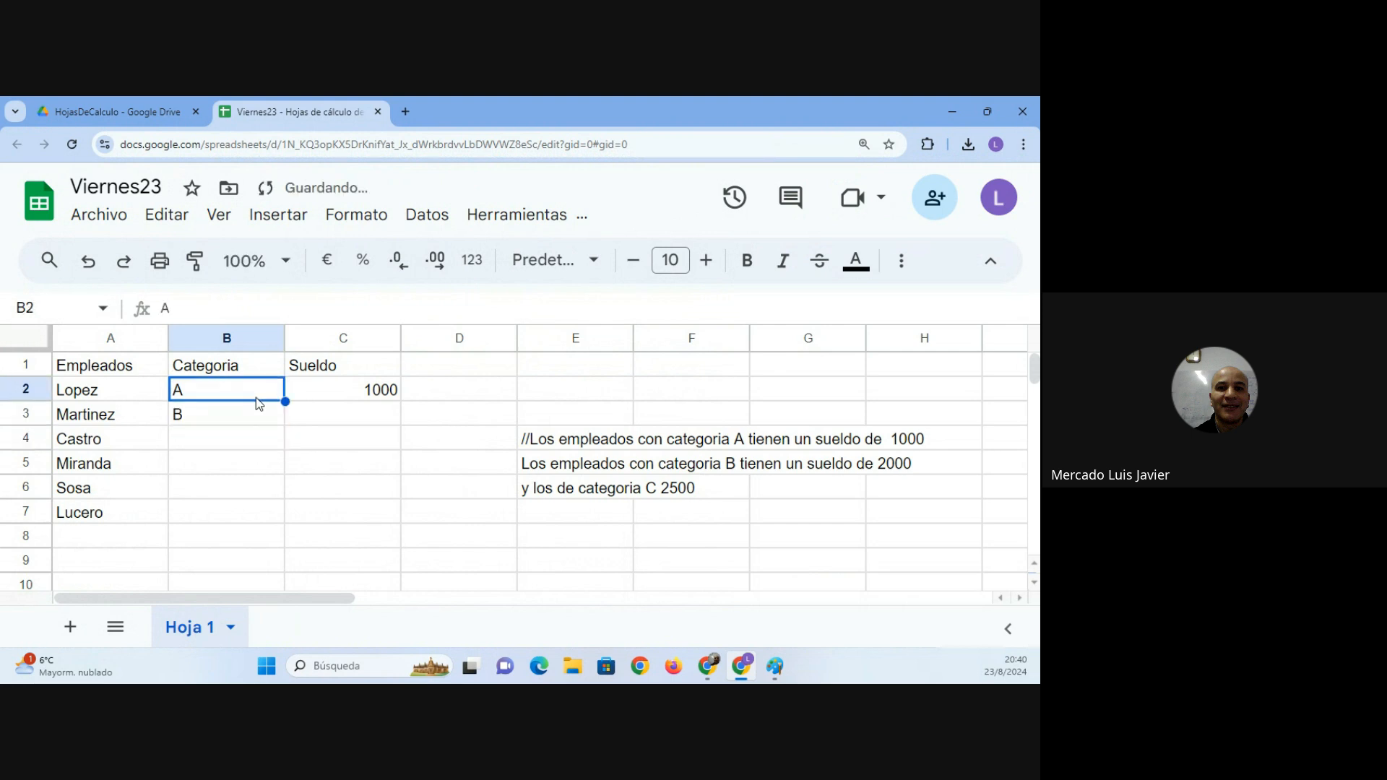
key(Down)
key(Delete)
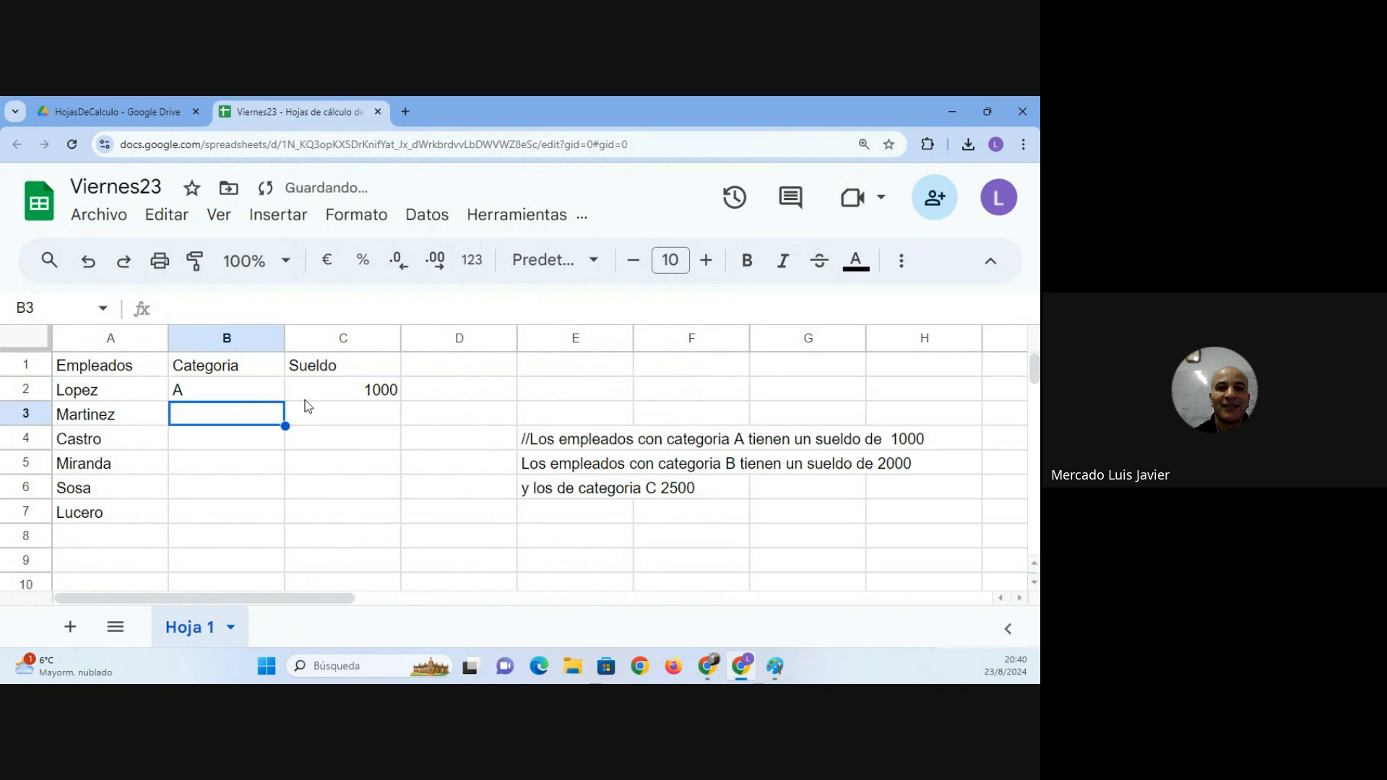
Review the complete nested SI formula in C2, leaving it as it is, and select the Sueldo cell below.
click(344, 396)
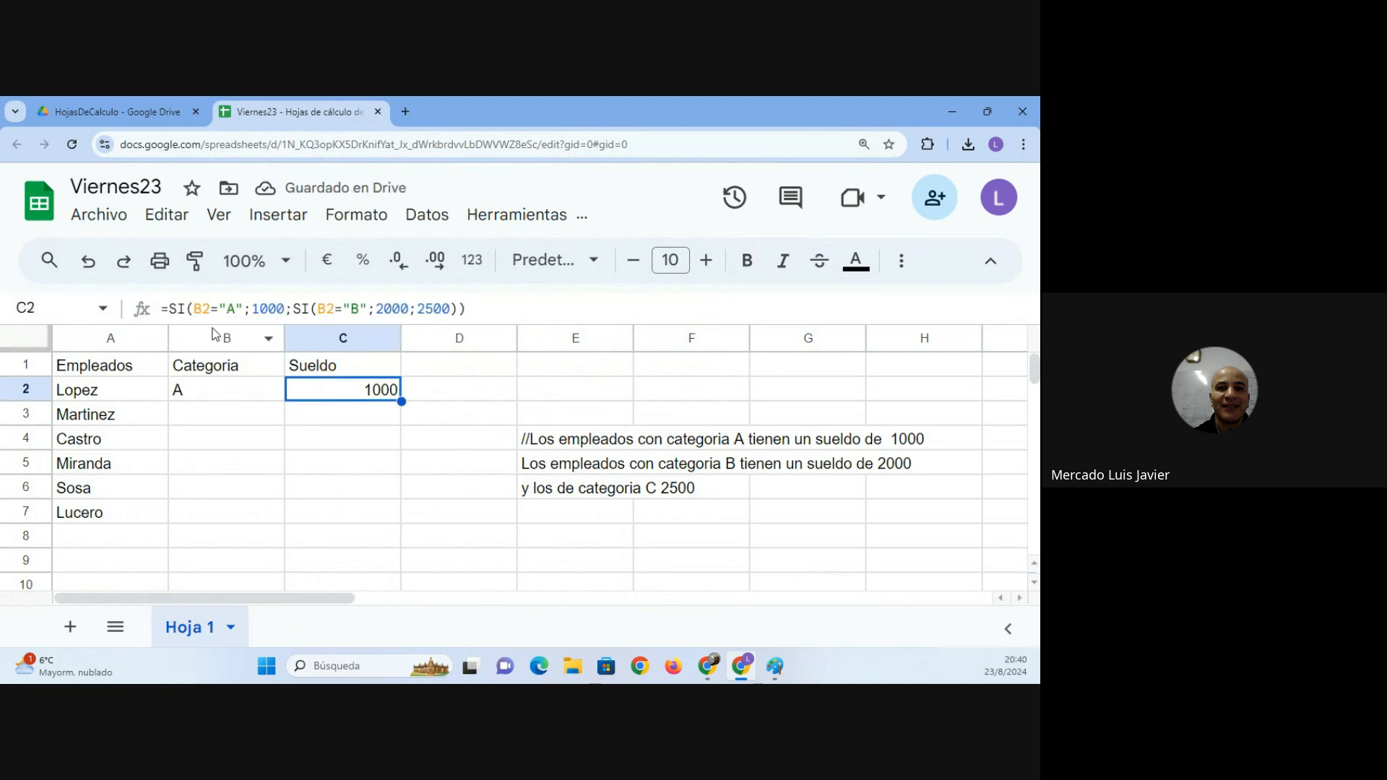
drag(468, 308, 159, 308)
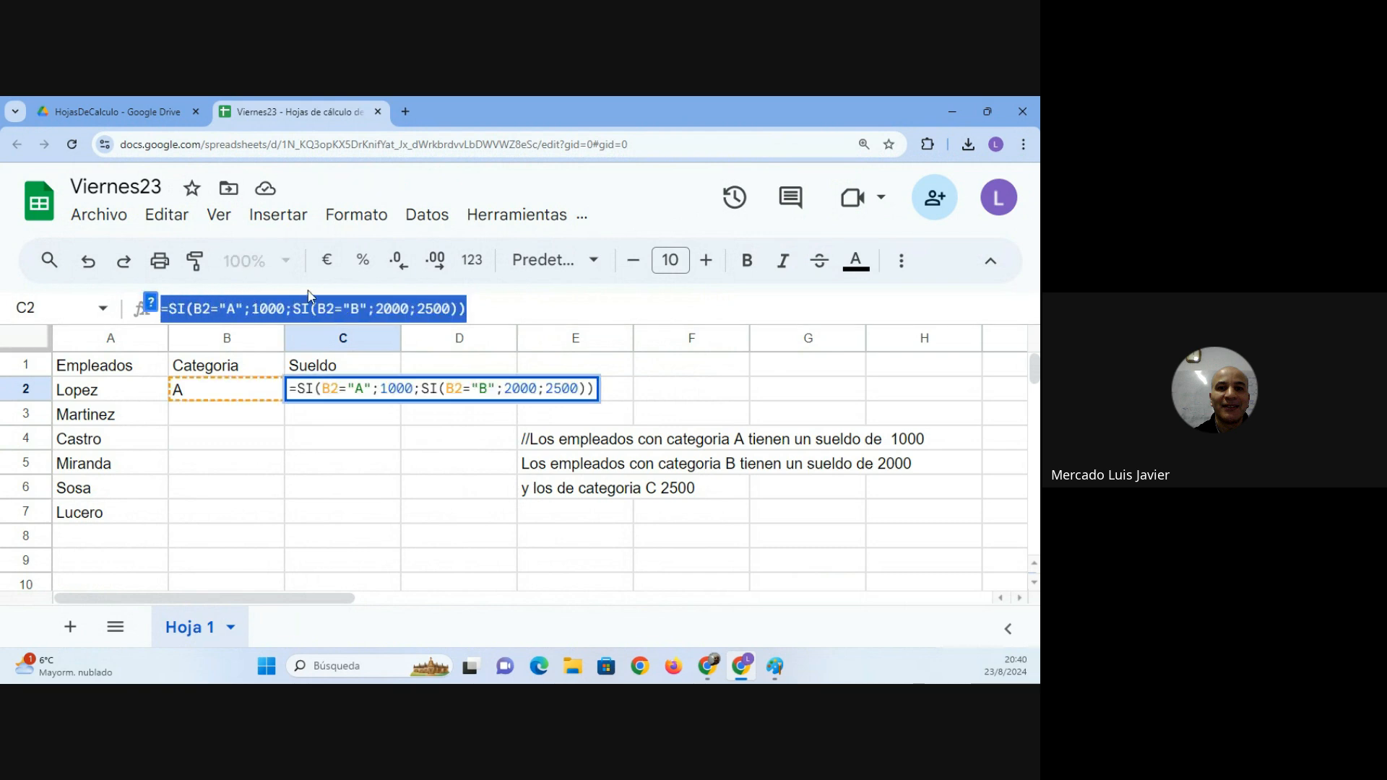
key(alt+Tab)
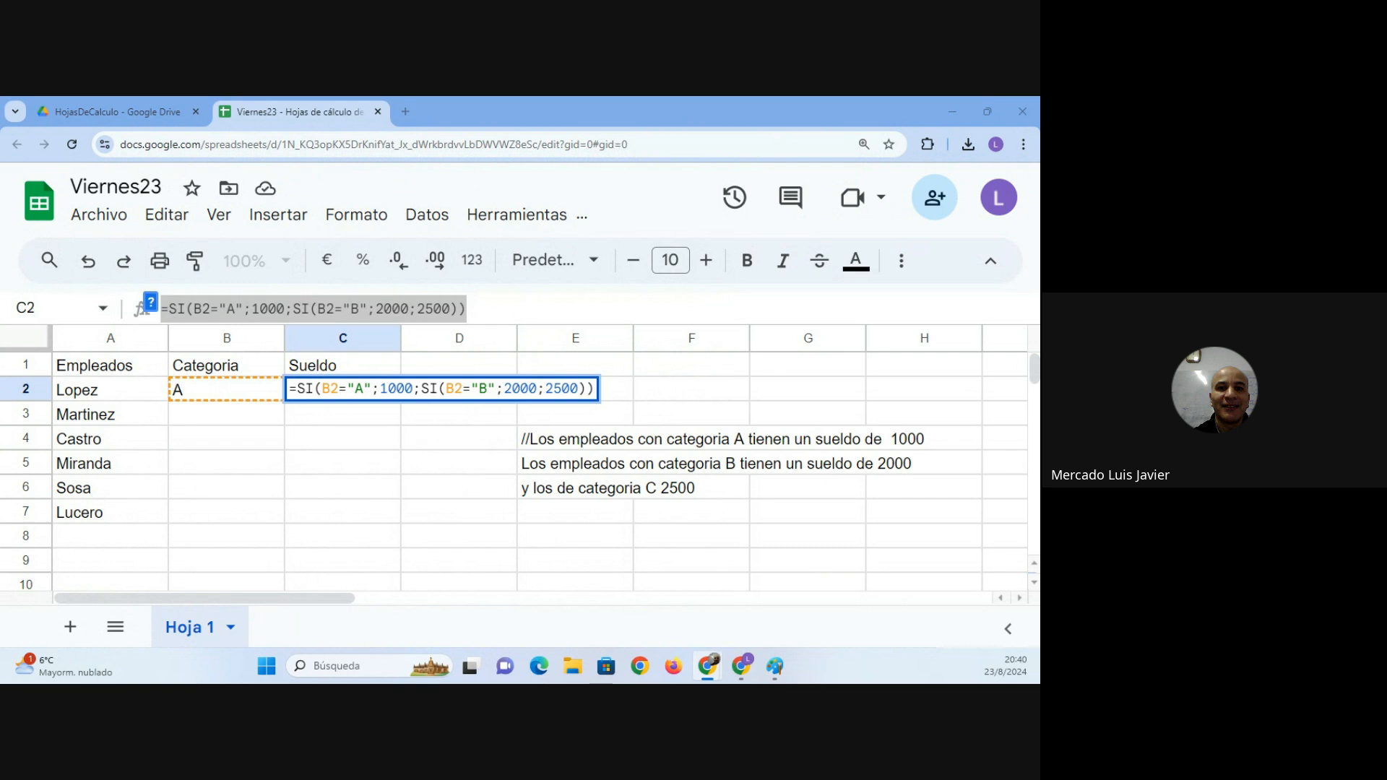
click(371, 395)
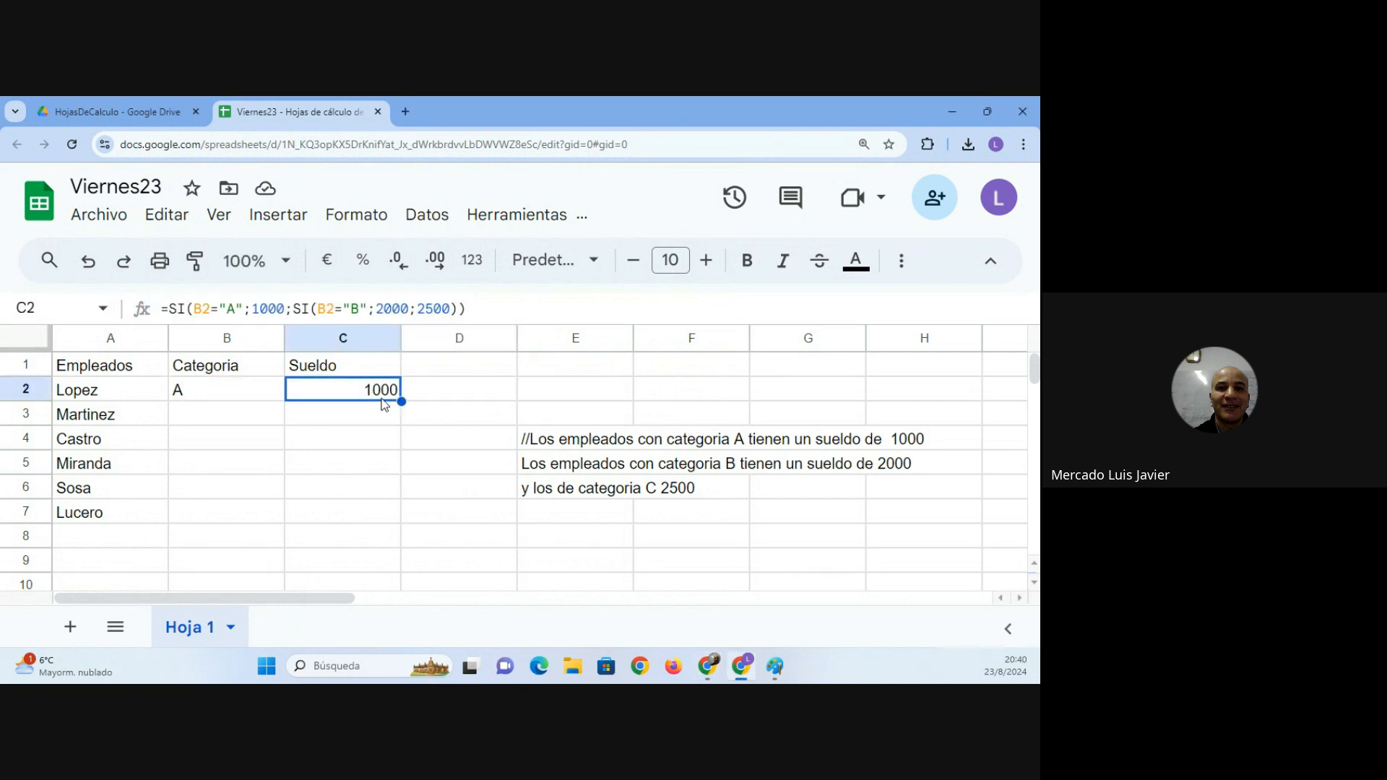
click(365, 415)
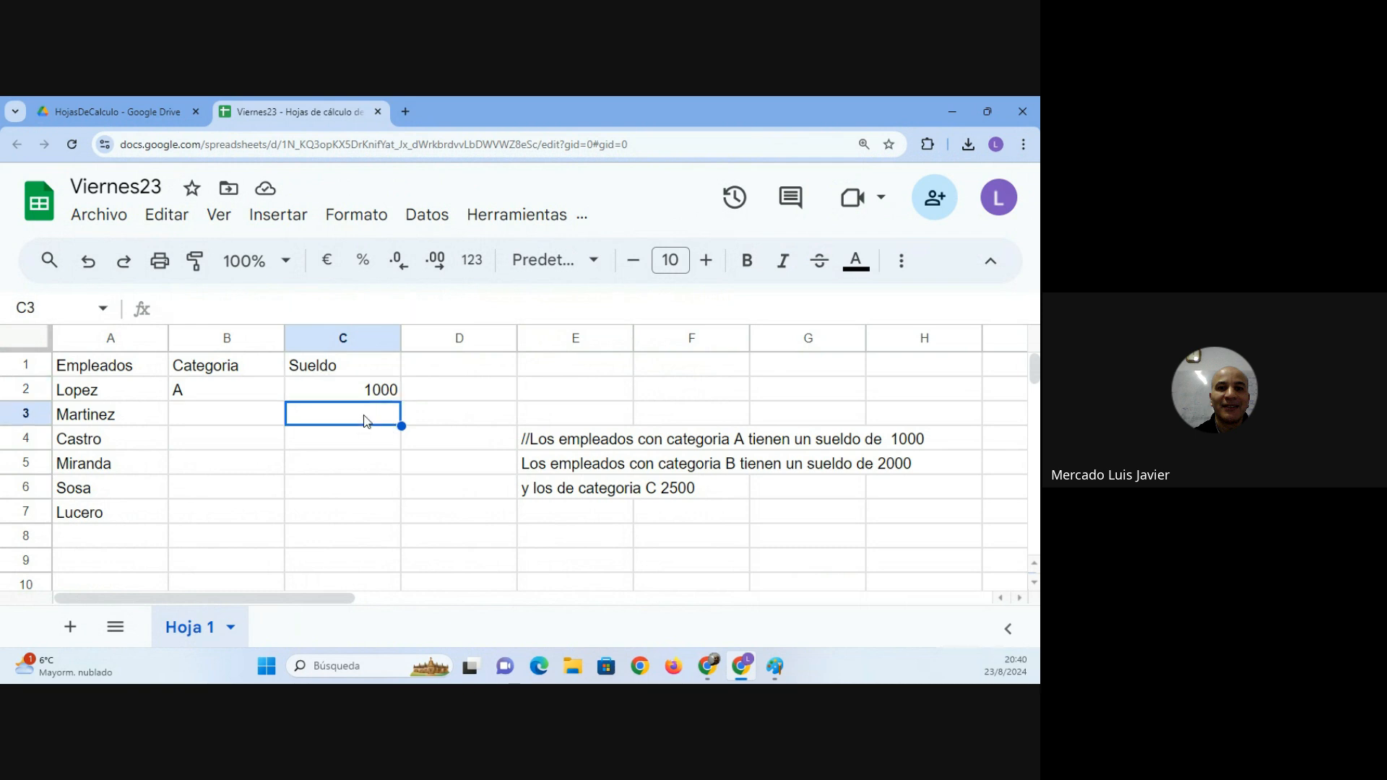
Examine the SI formula in C2 against the empty Categoria and Sueldo cells of the employees below.
click(366, 400)
click(350, 415)
click(347, 391)
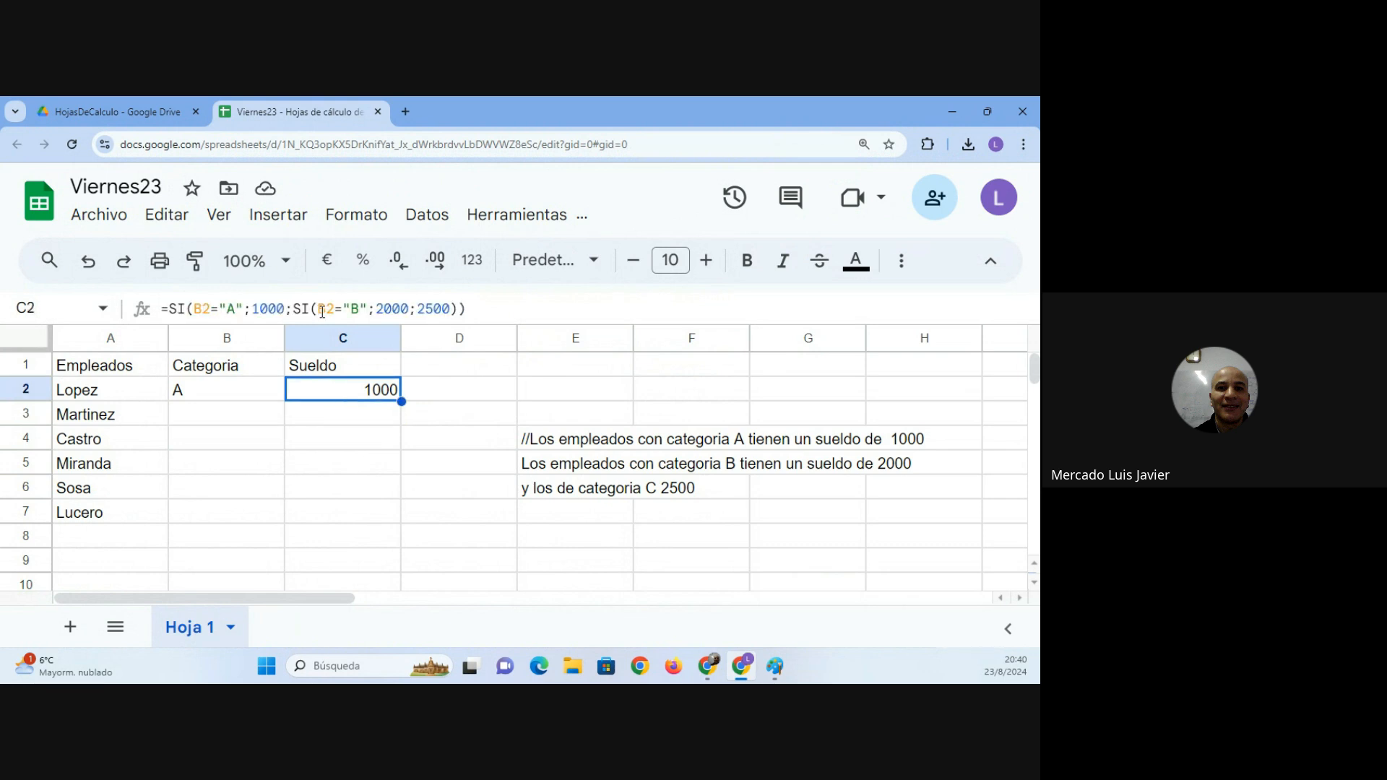
click(208, 417)
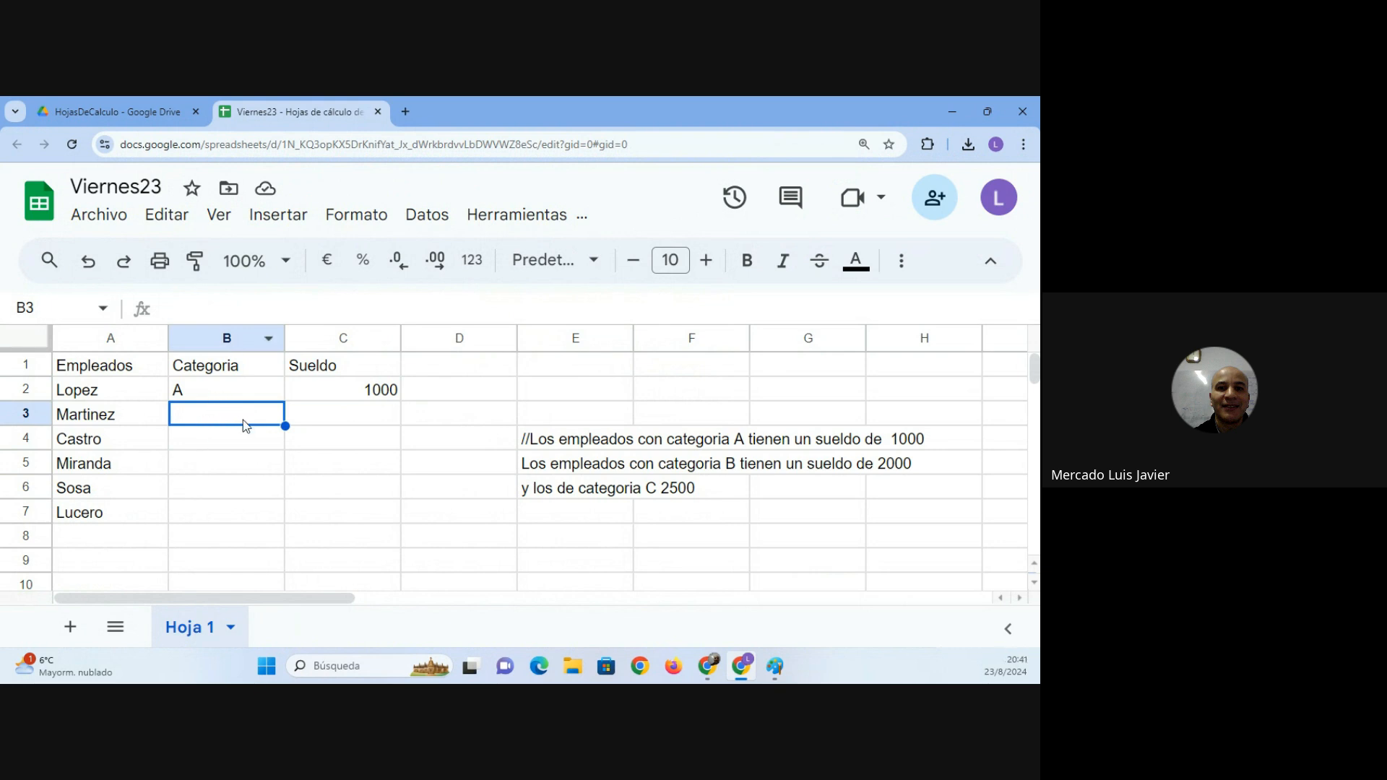
click(367, 443)
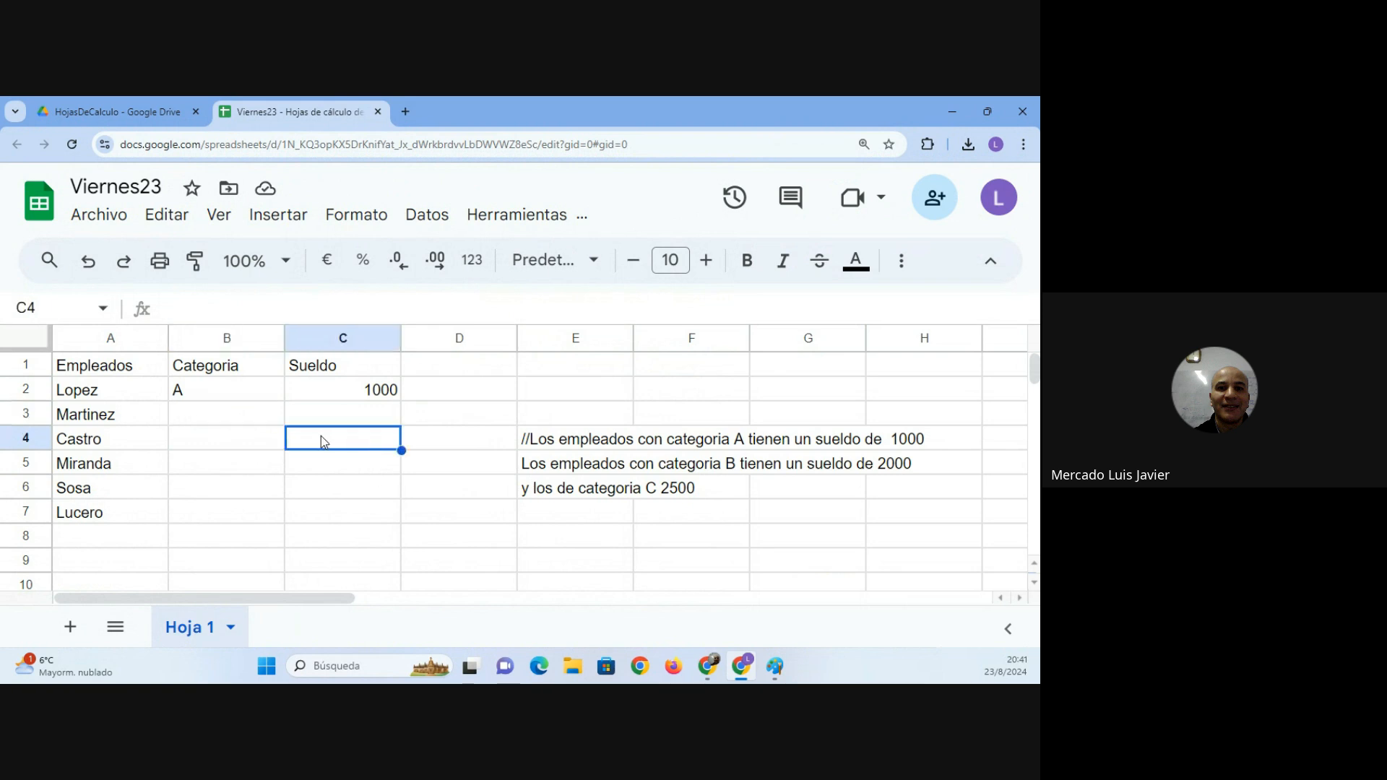
click(241, 442)
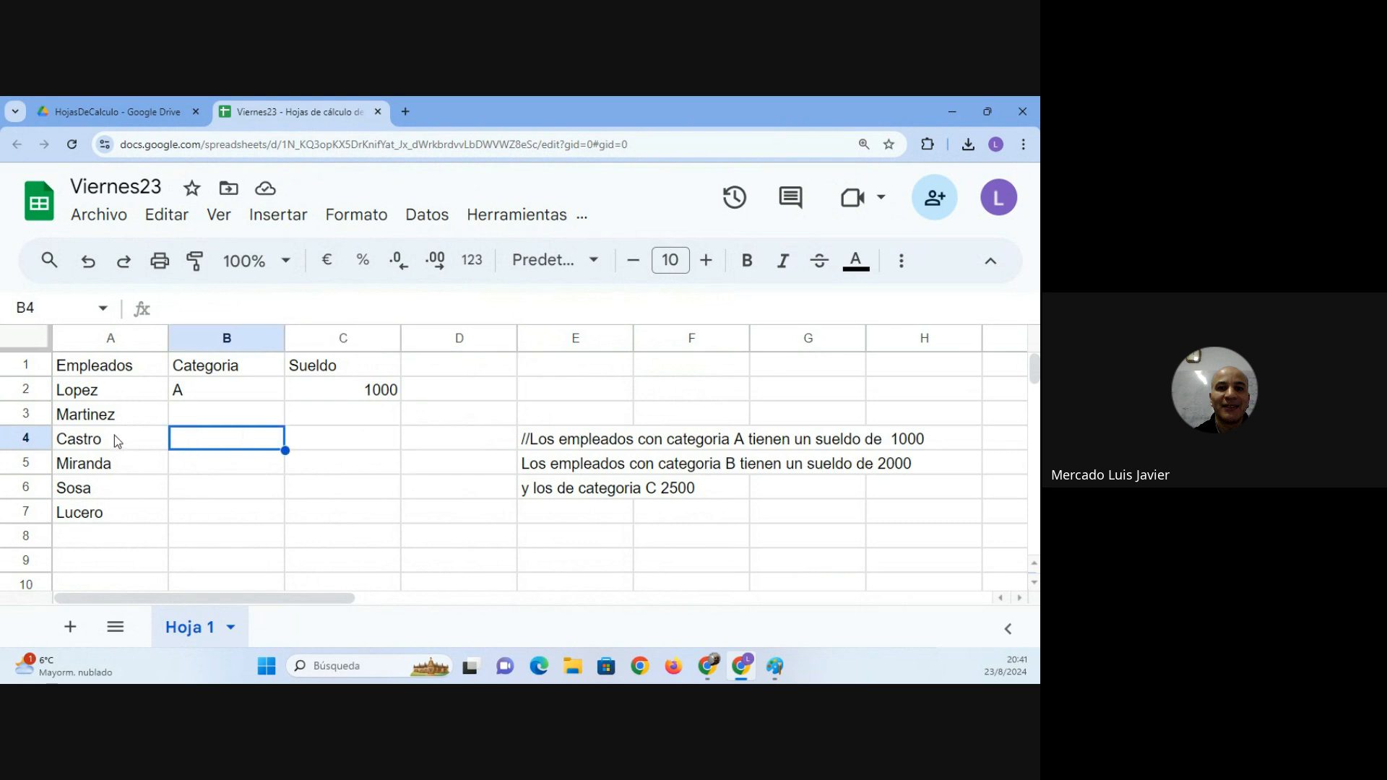
click(344, 395)
key(Down)
key(Down)
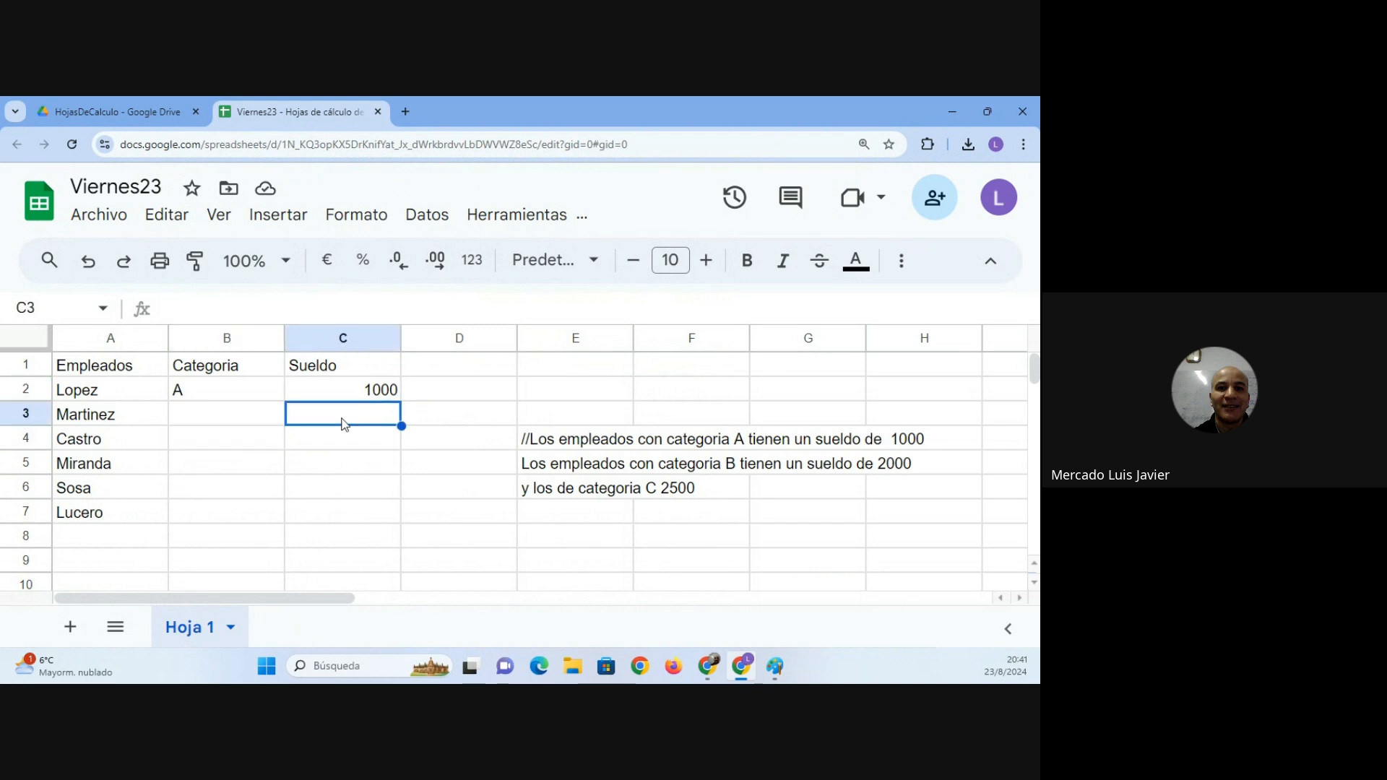
Fill the nested SI formula from C2 down to C7 and check the cell references in the copied formulas.
click(353, 398)
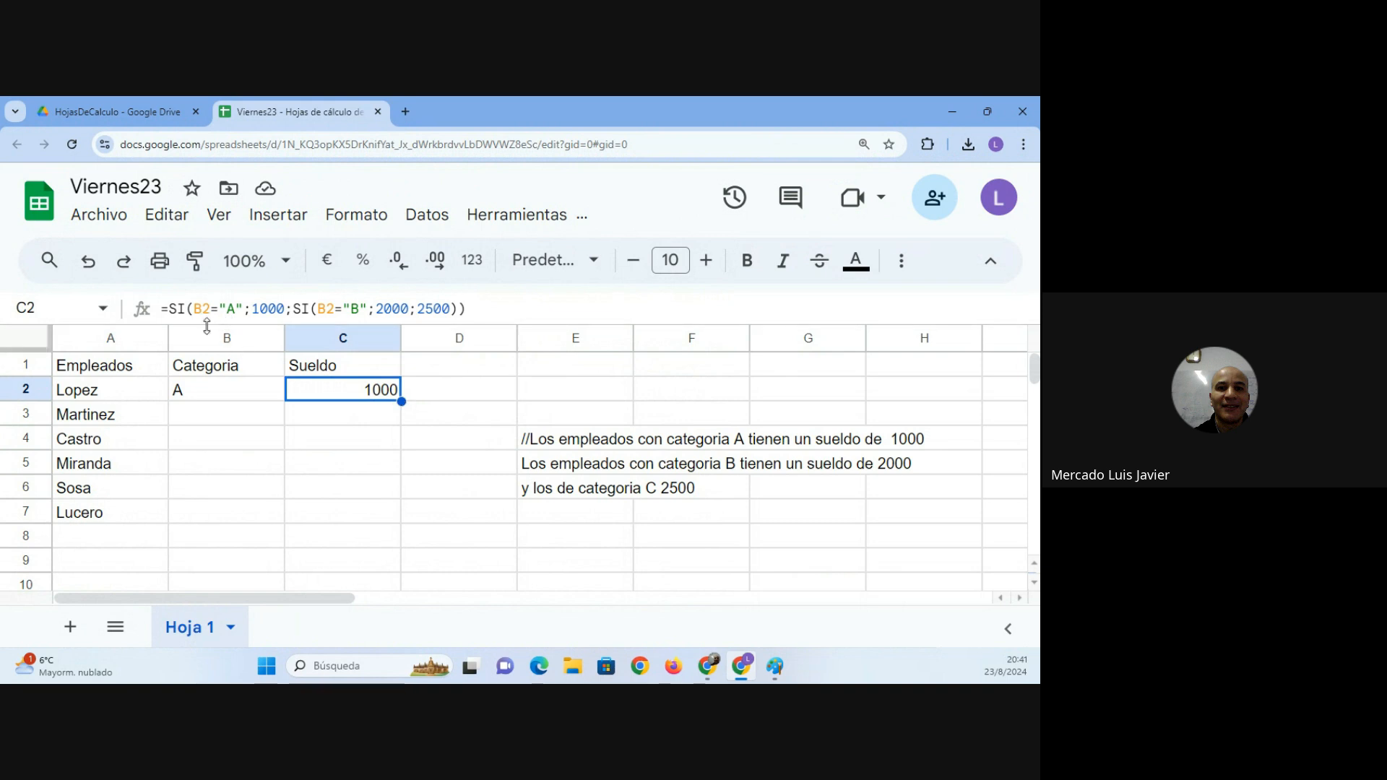
drag(401, 399, 384, 513)
click(350, 418)
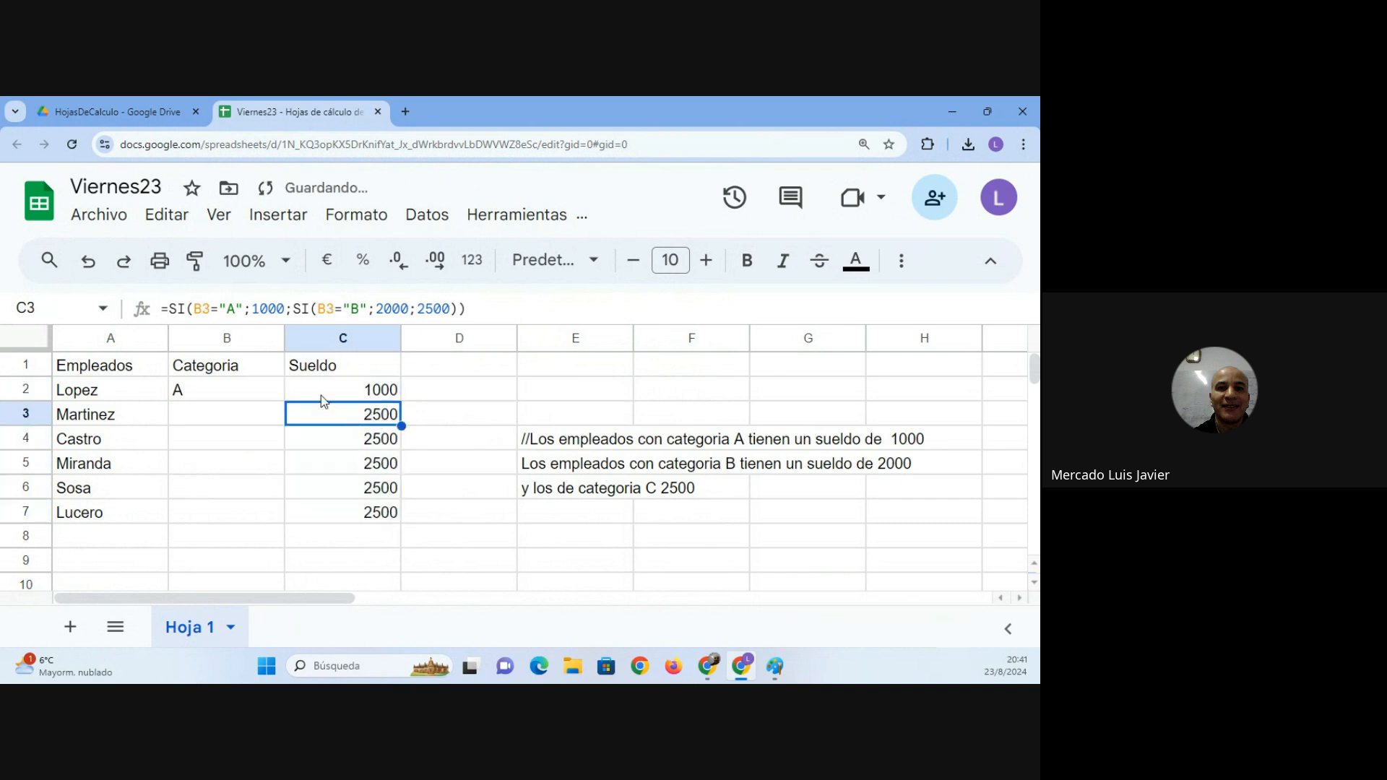
click(311, 440)
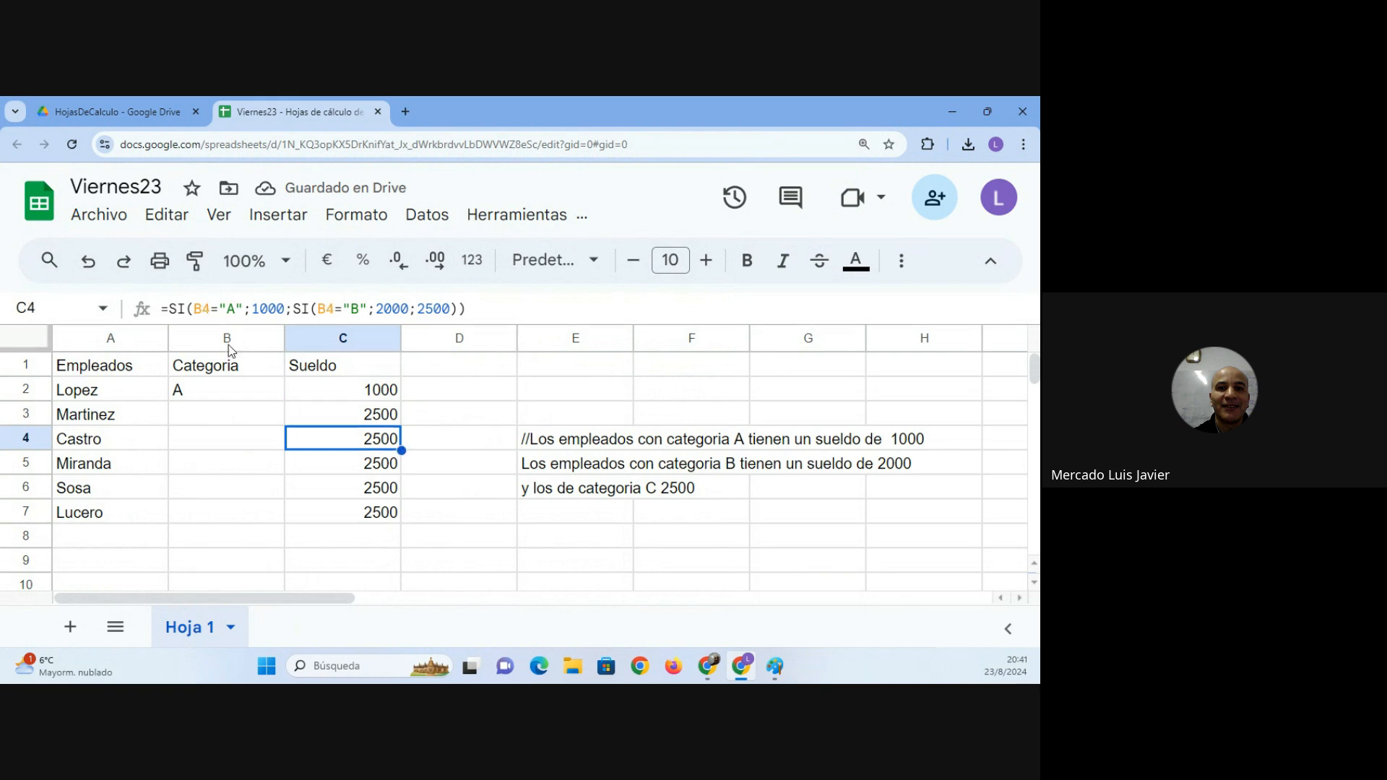
key(Down)
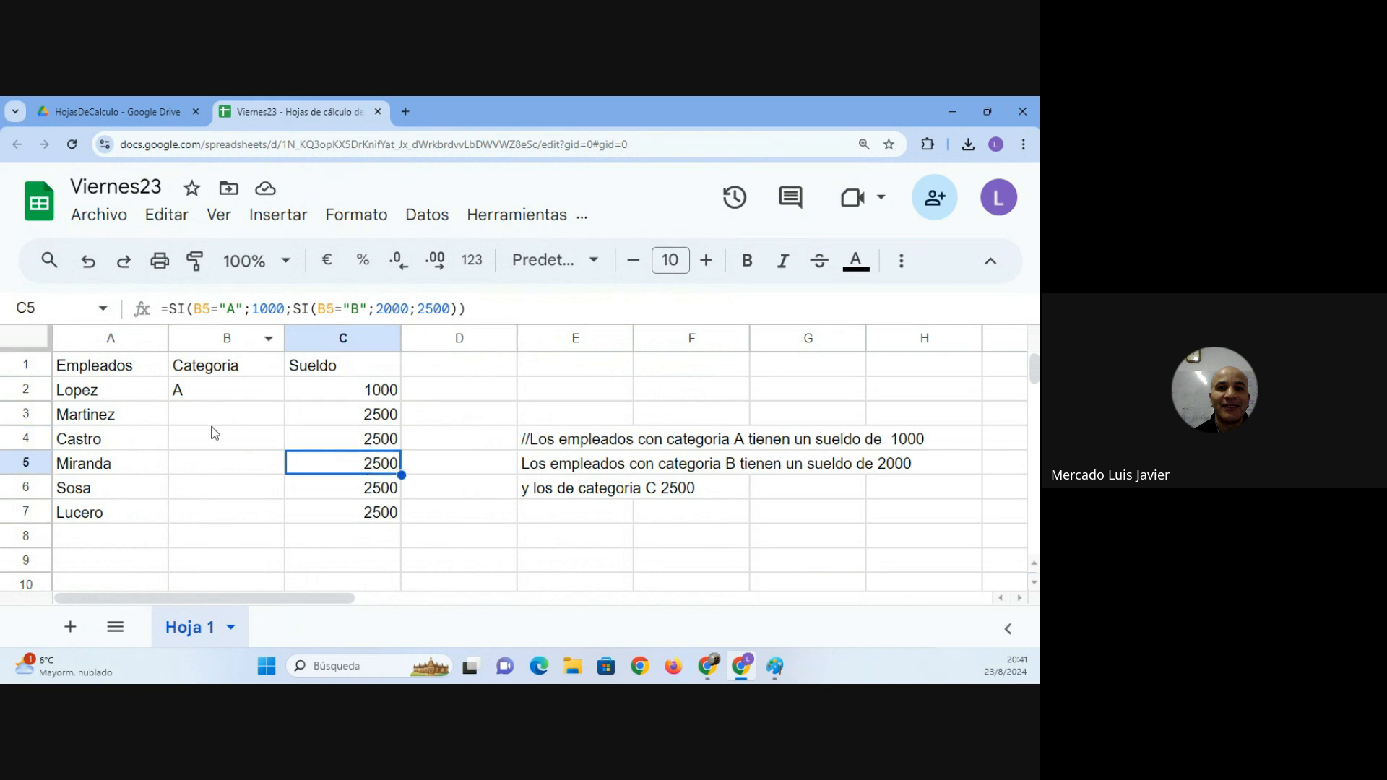
click(355, 497)
click(358, 518)
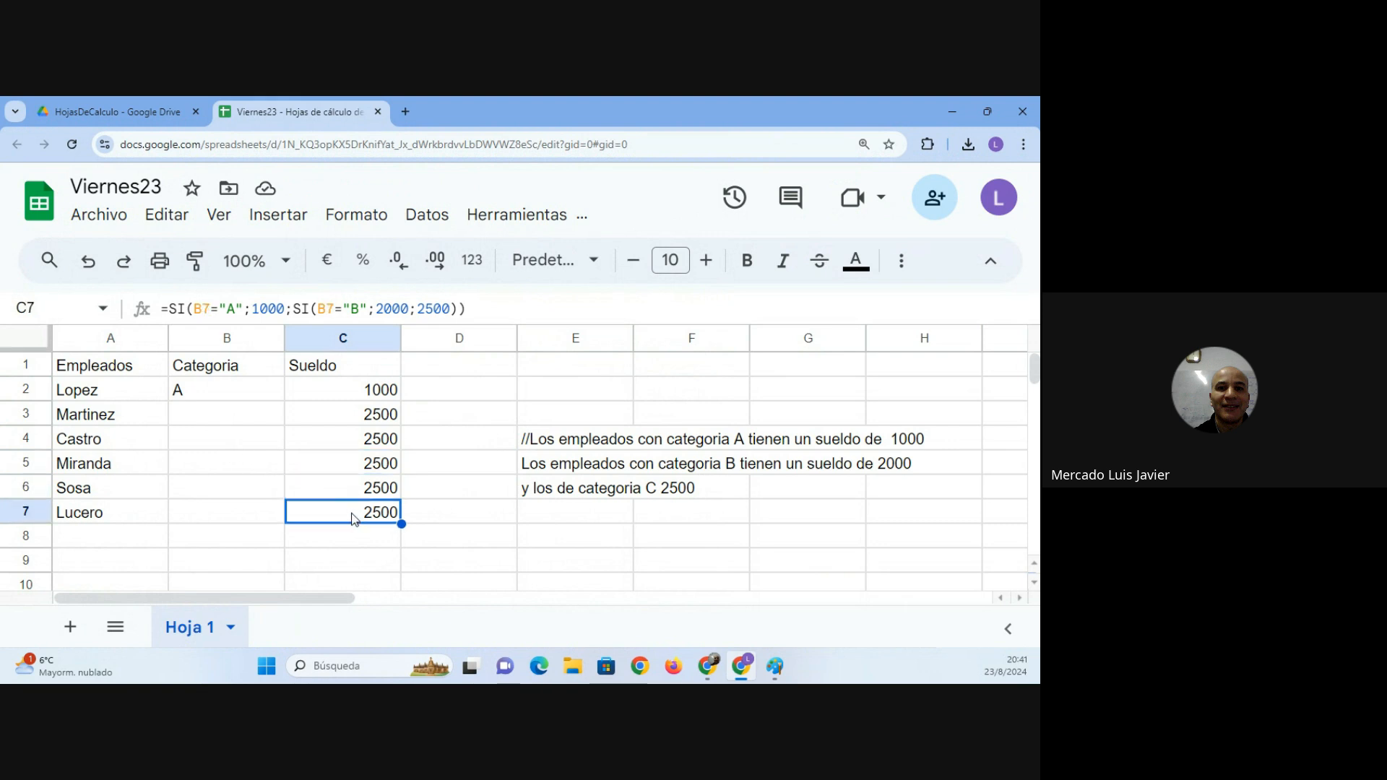
Enter A as the category in B3 and B as the category in B4.
click(241, 422)
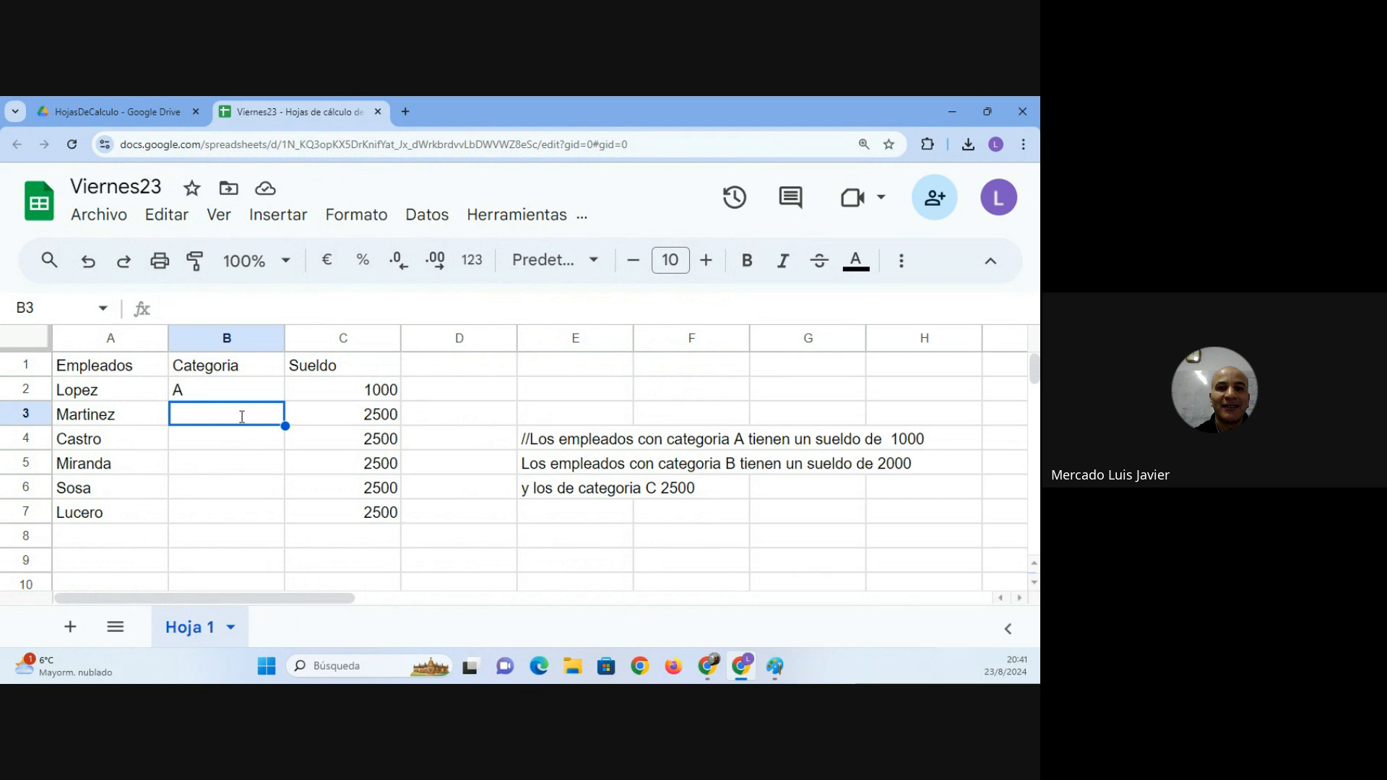
text(A)
key(Return)
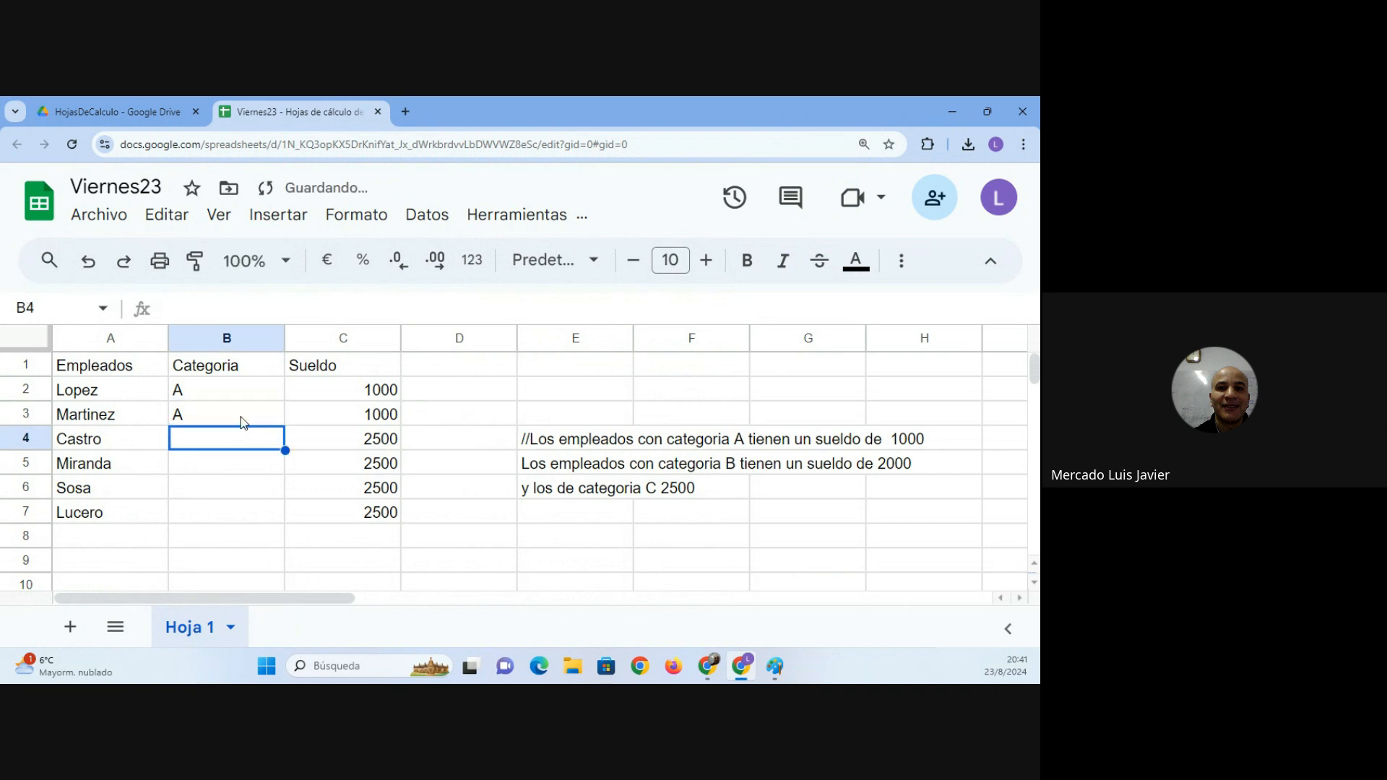
text(B)
key(Return)
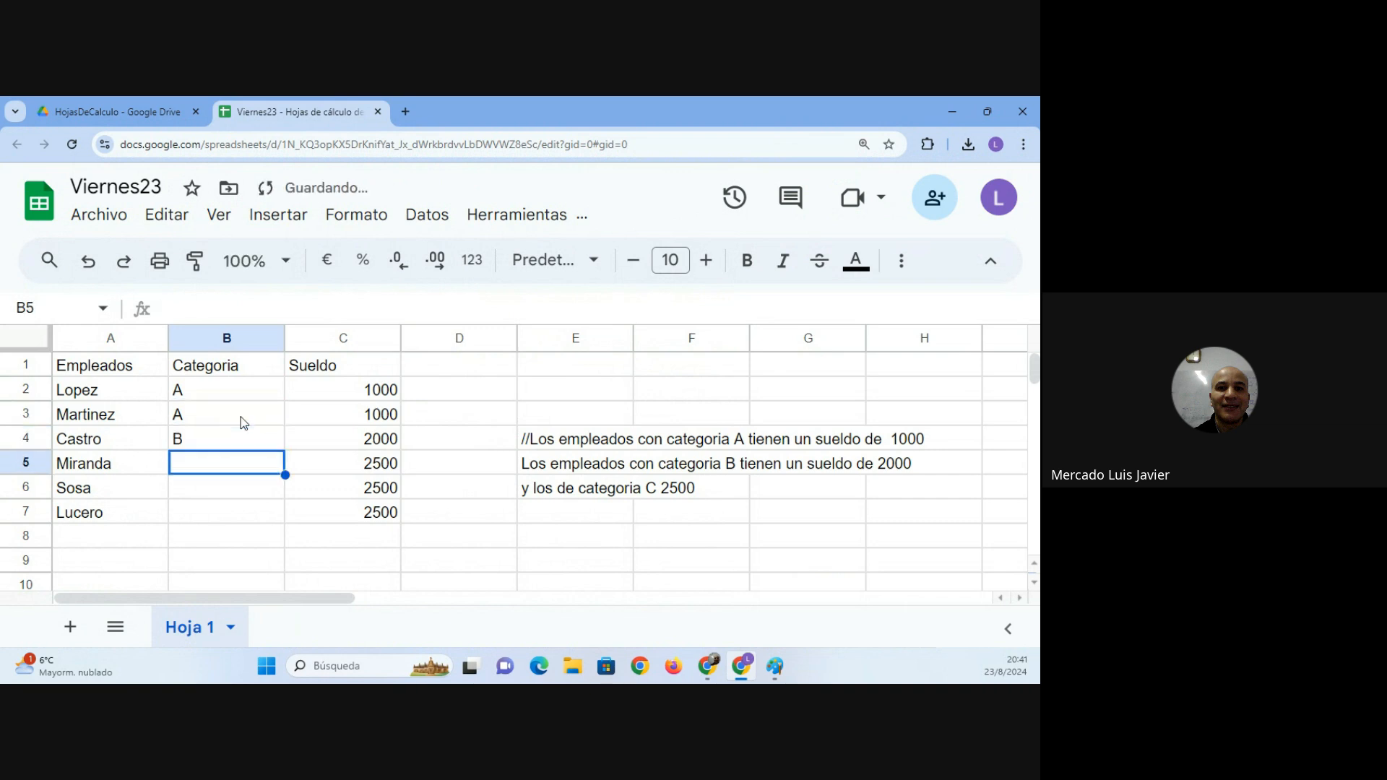
Enter C as the category in B5 and B6, discarding the suggested word Categoria, and check the formula in C5.
text(Categoria)
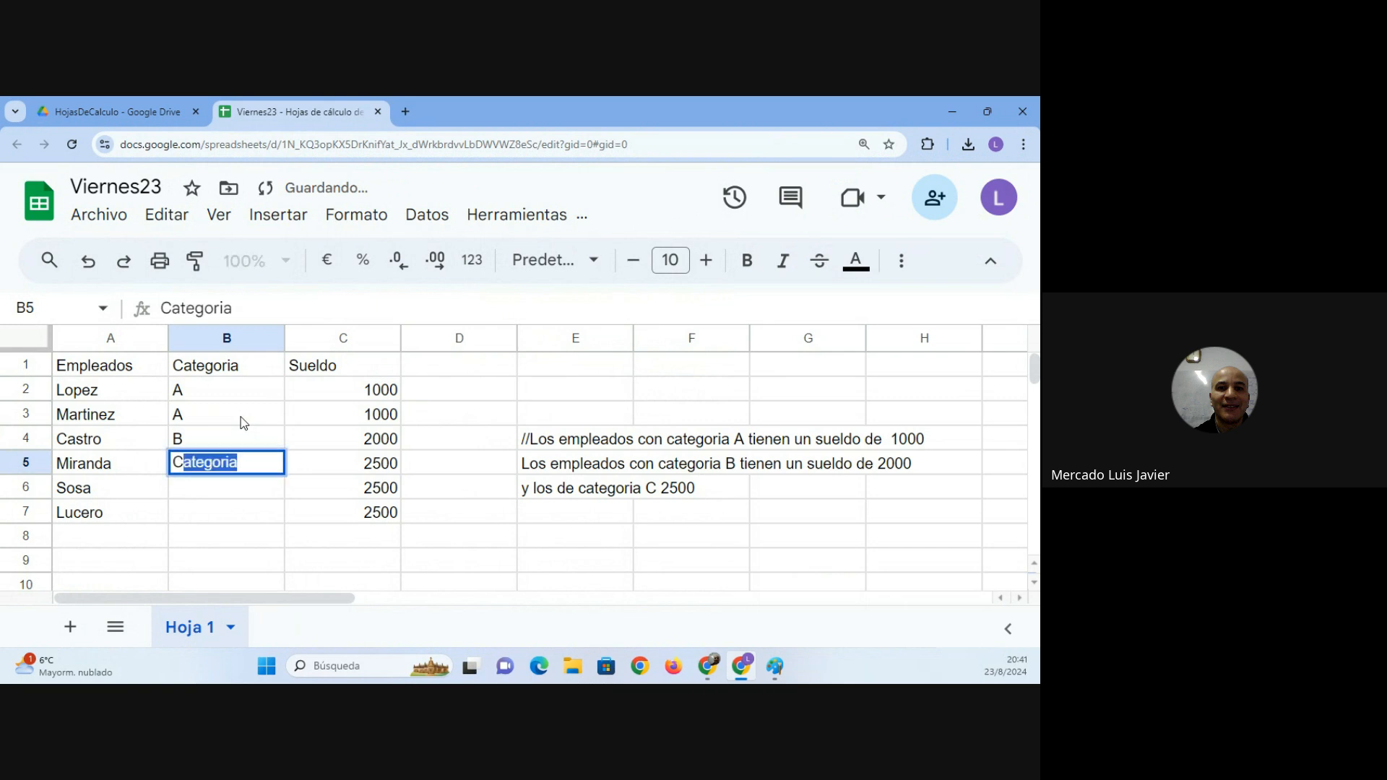
key(Return)
key(Up)
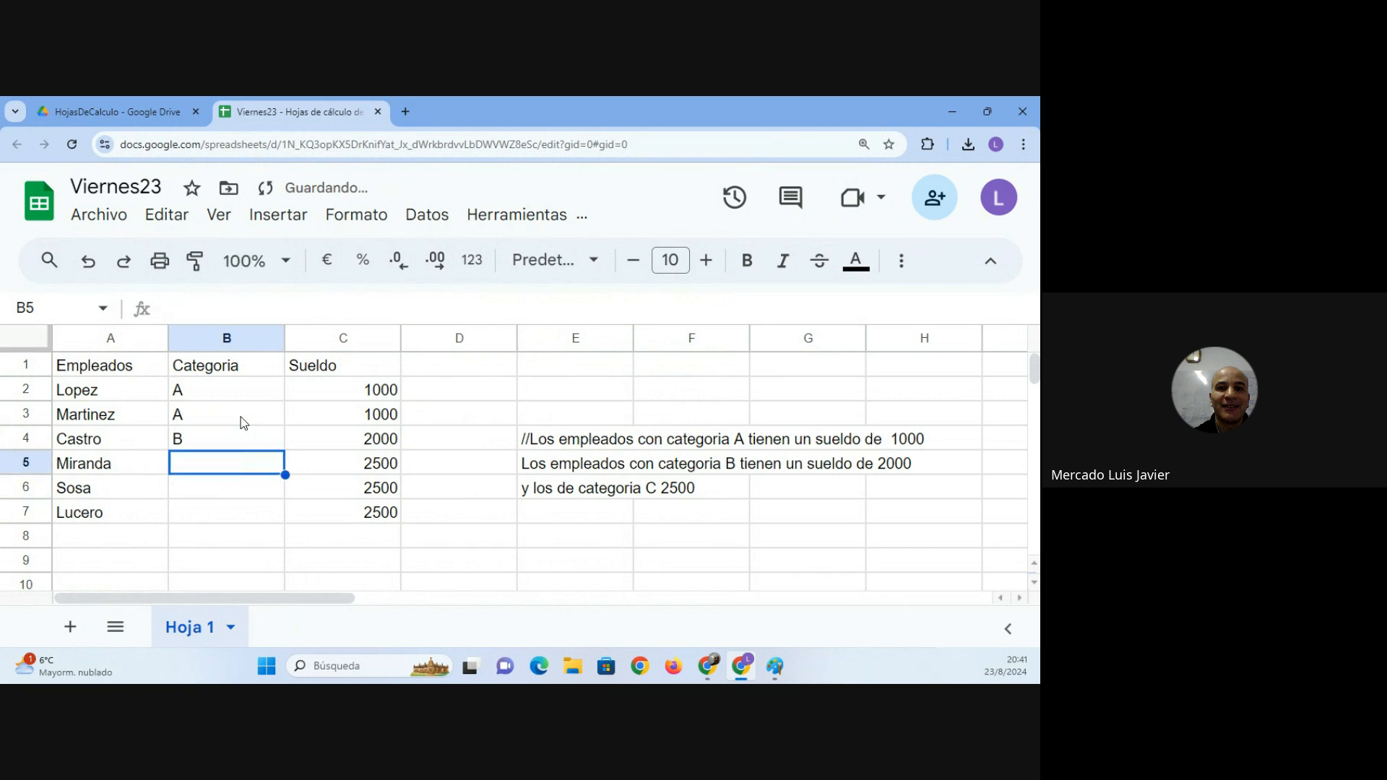
text(C)
key(Delete)
key(Return)
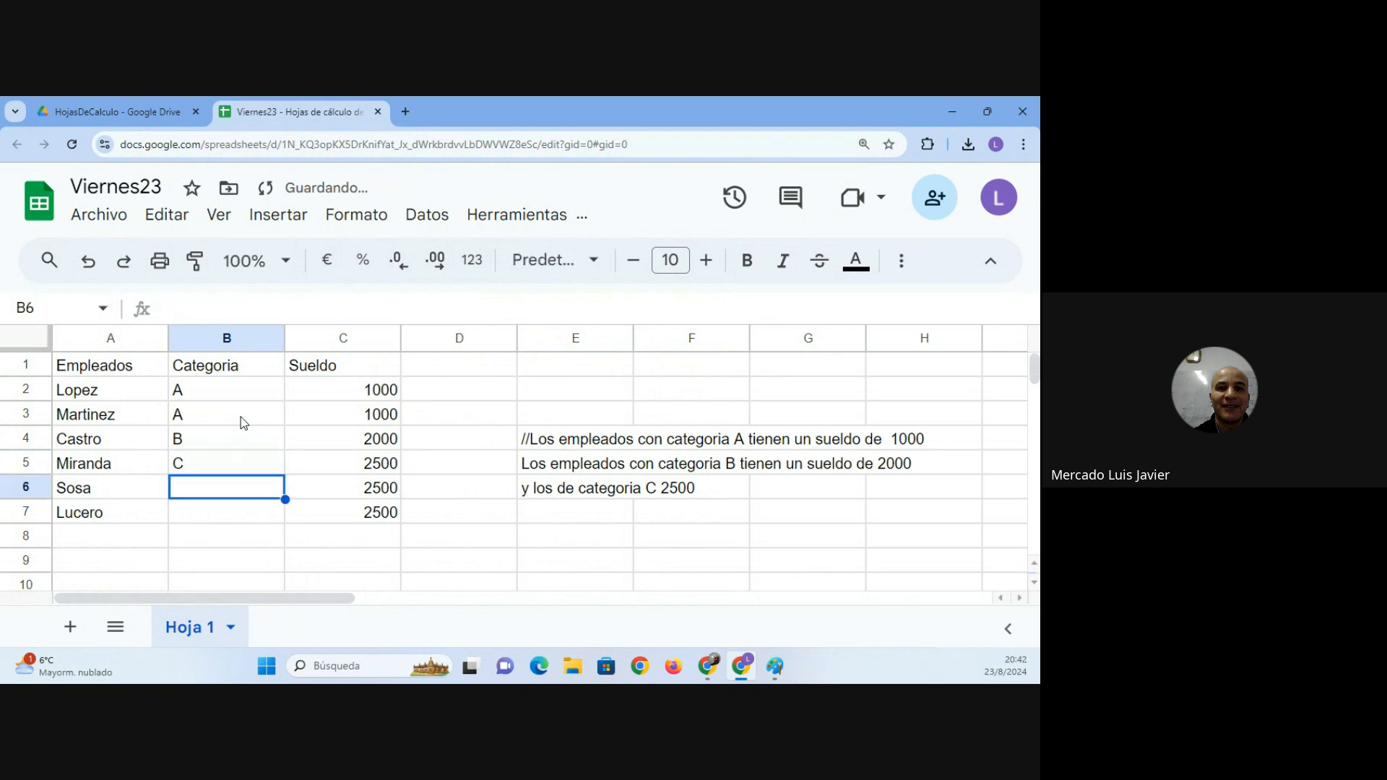
text(C)
key(Return)
key(Up)
key(Up)
key(Right)
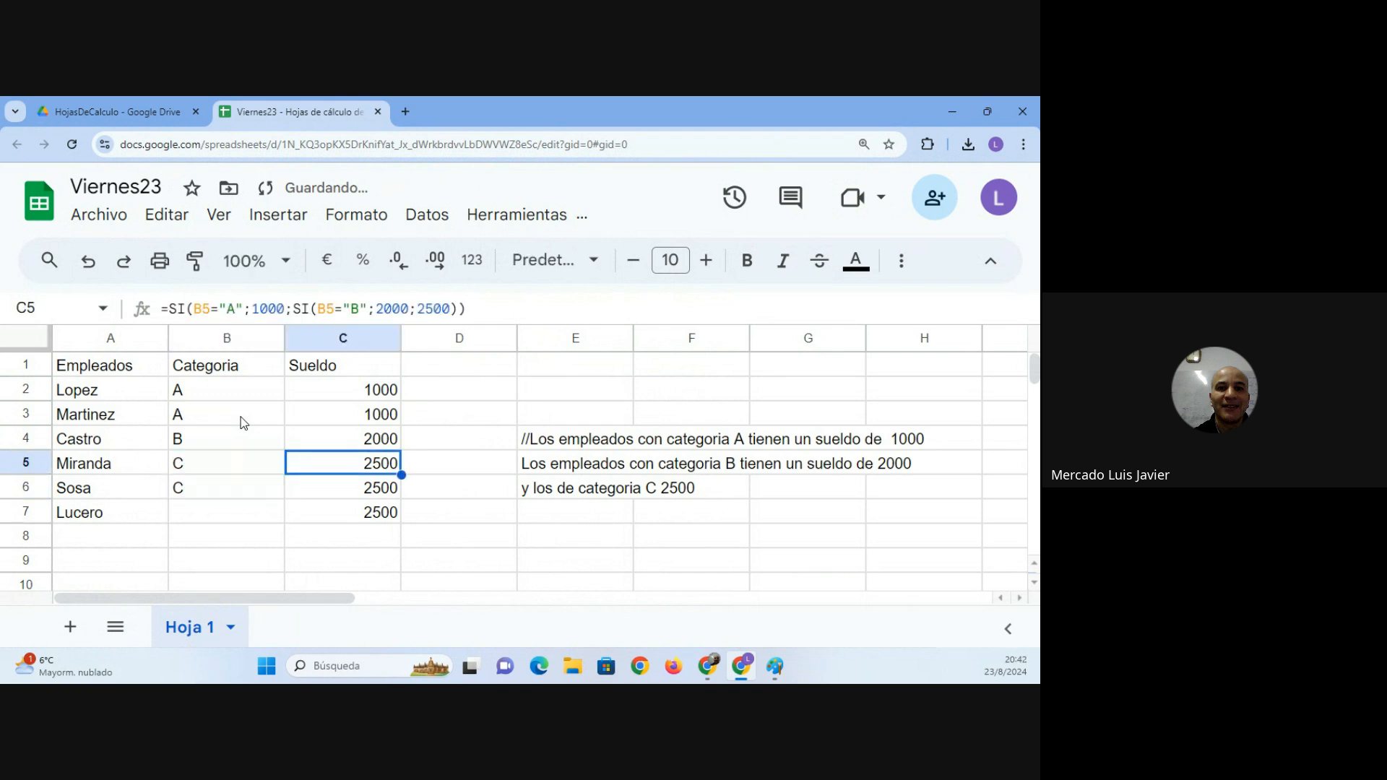
Enter A as the category in B7 for the last employee.
key(Down)
key(Left)
key(Down)
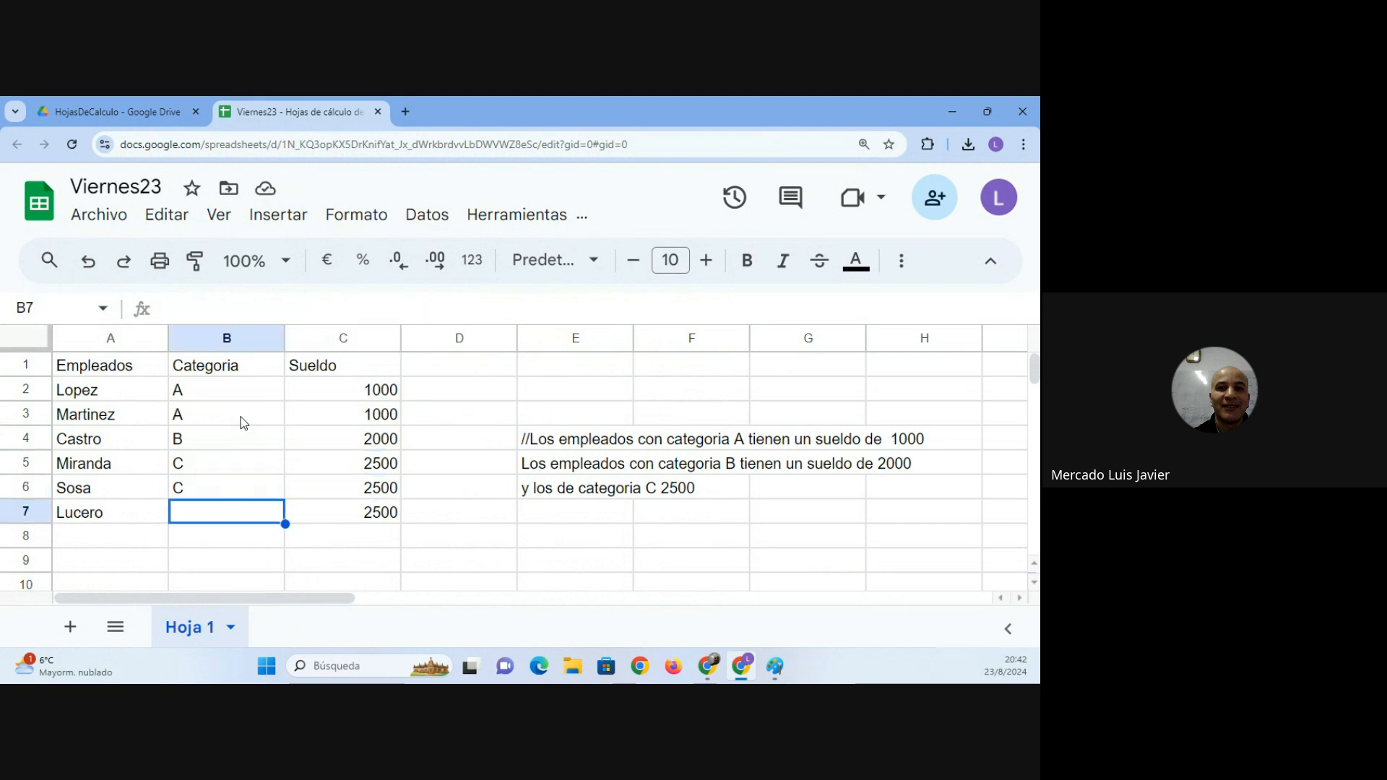
text(A)
key(Return)
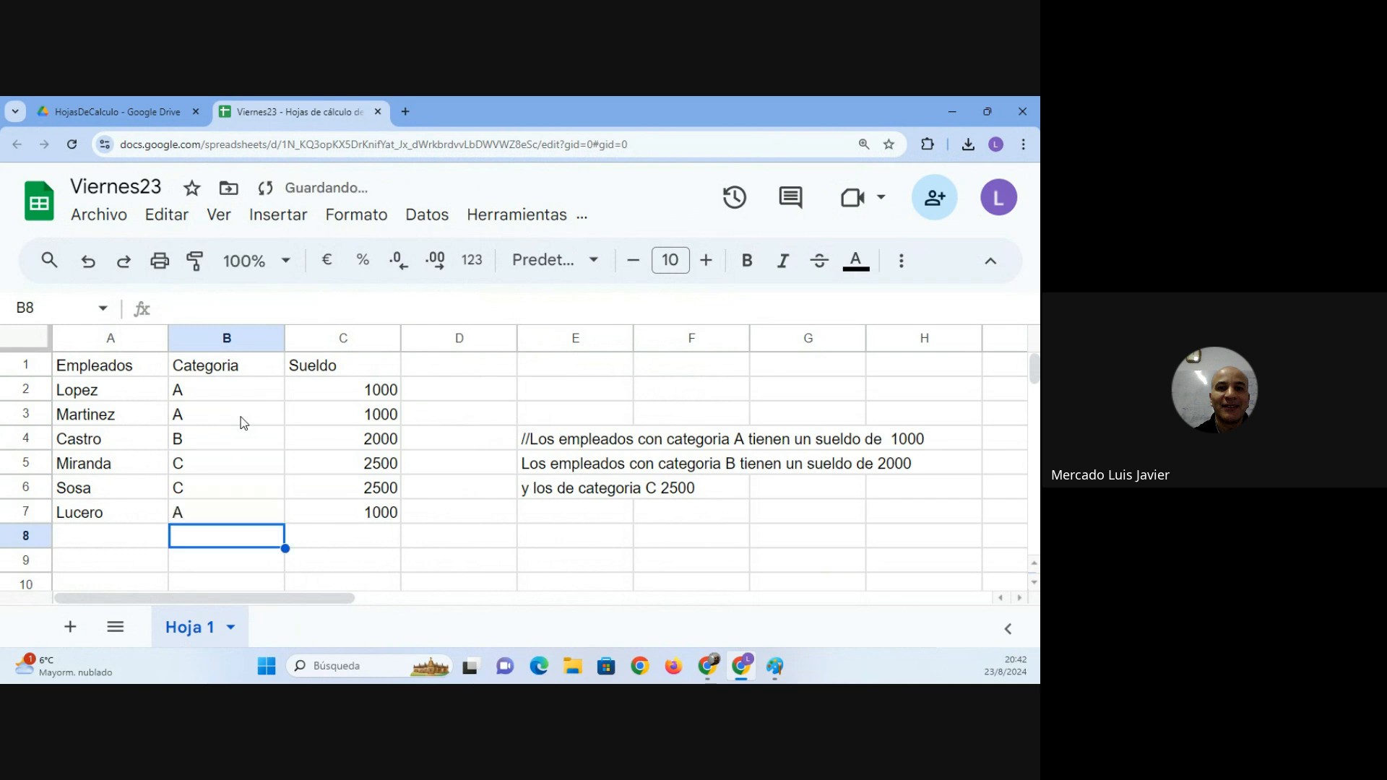
Test the last employee's category in B7 with B and with C, and inspect the formula in C7.
key(Up)
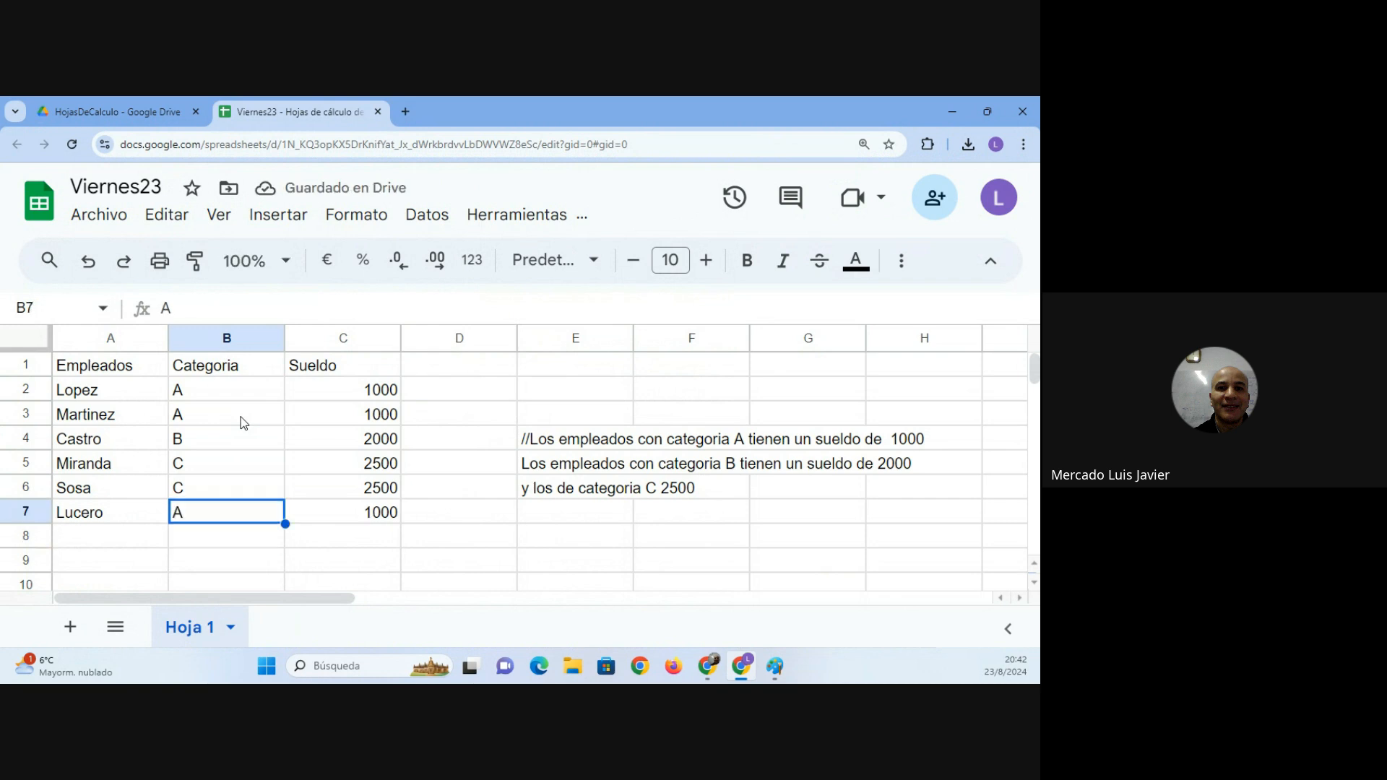
text(B)
key(Return)
key(Up)
text(C)
key(Return)
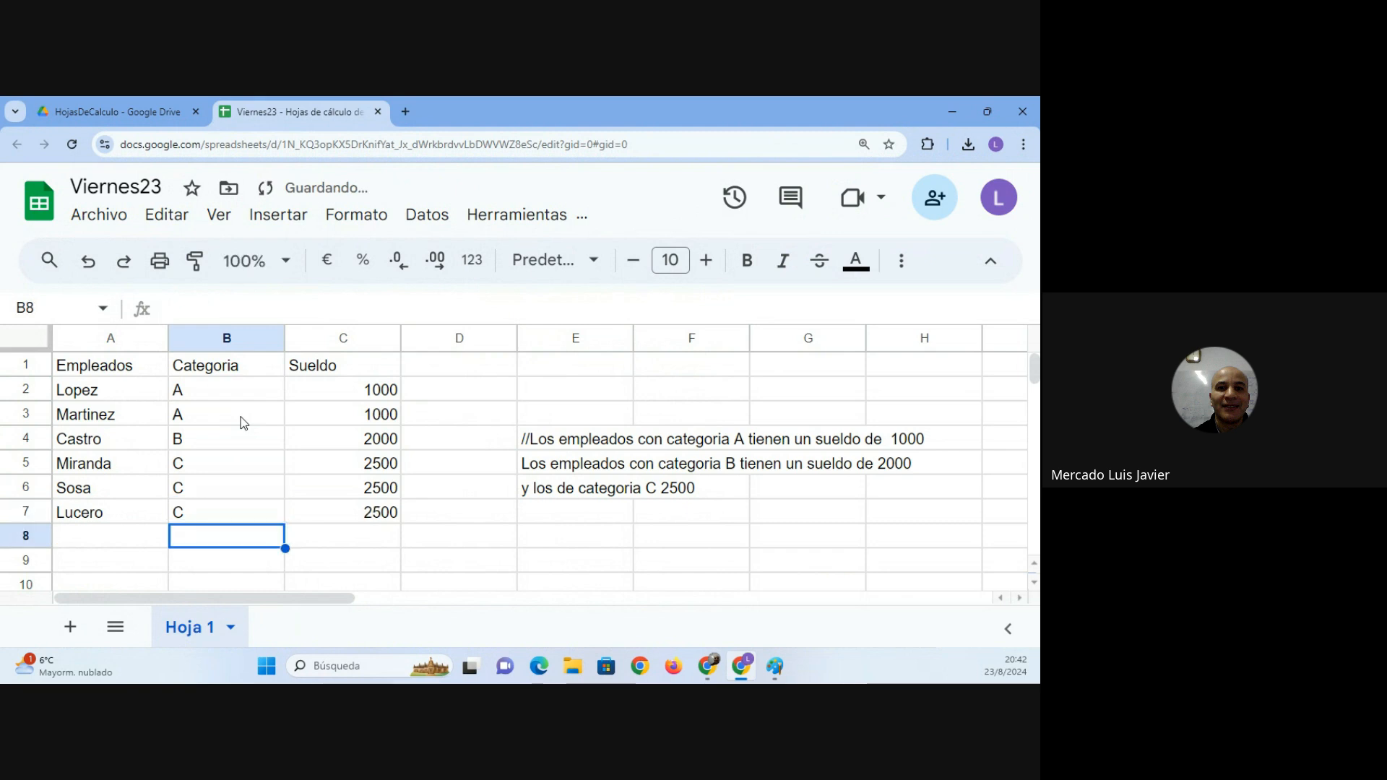
key(Up)
key(Right)
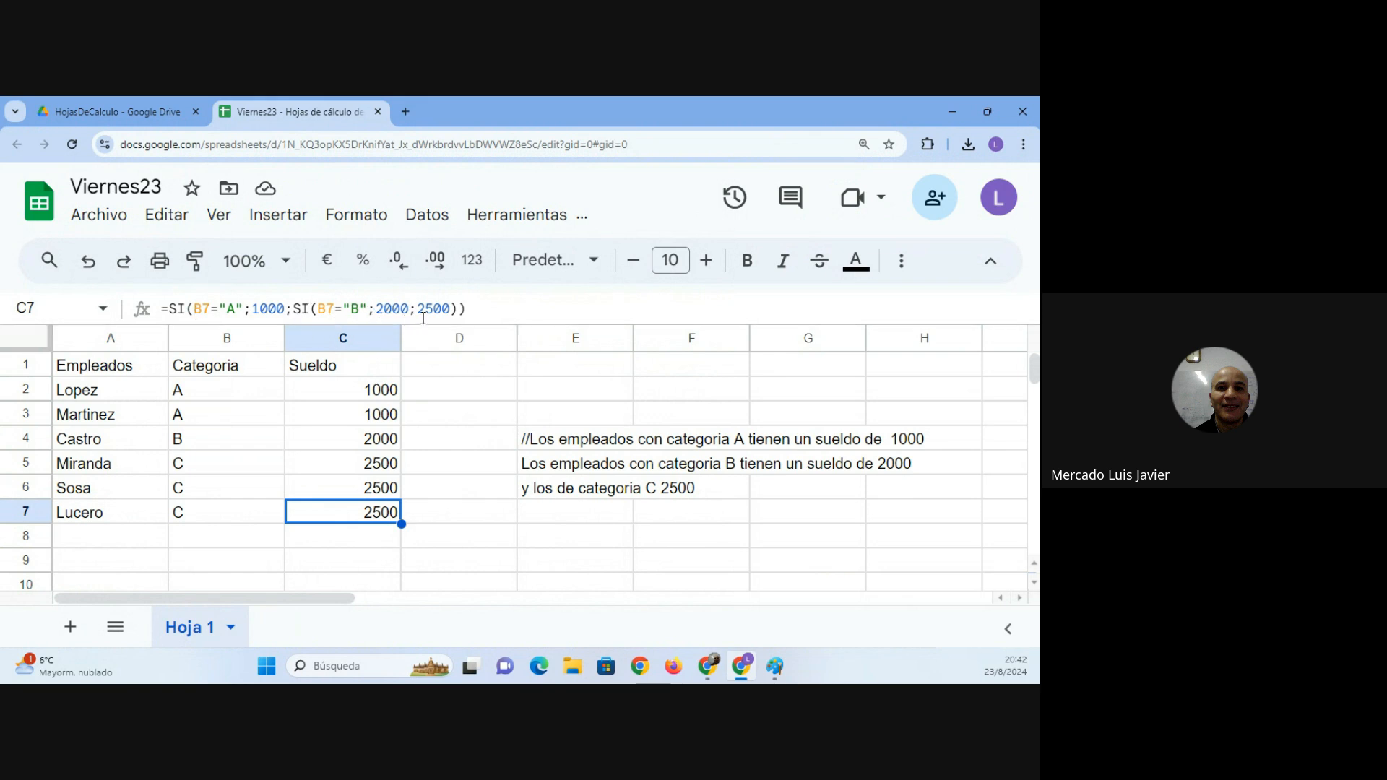
Set the last employee's category in B7 back to A.
click(222, 514)
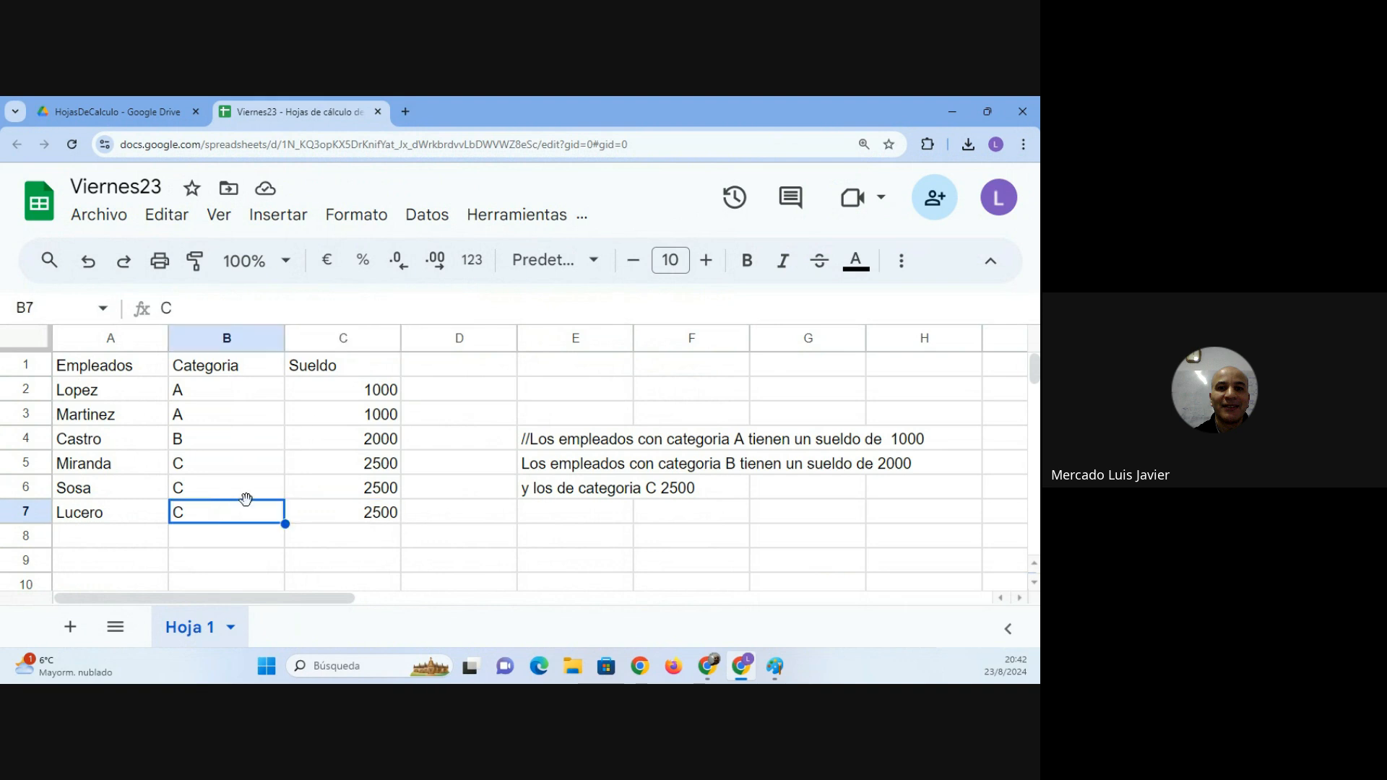
key(Right)
key(Left)
text(A)
key(Return)
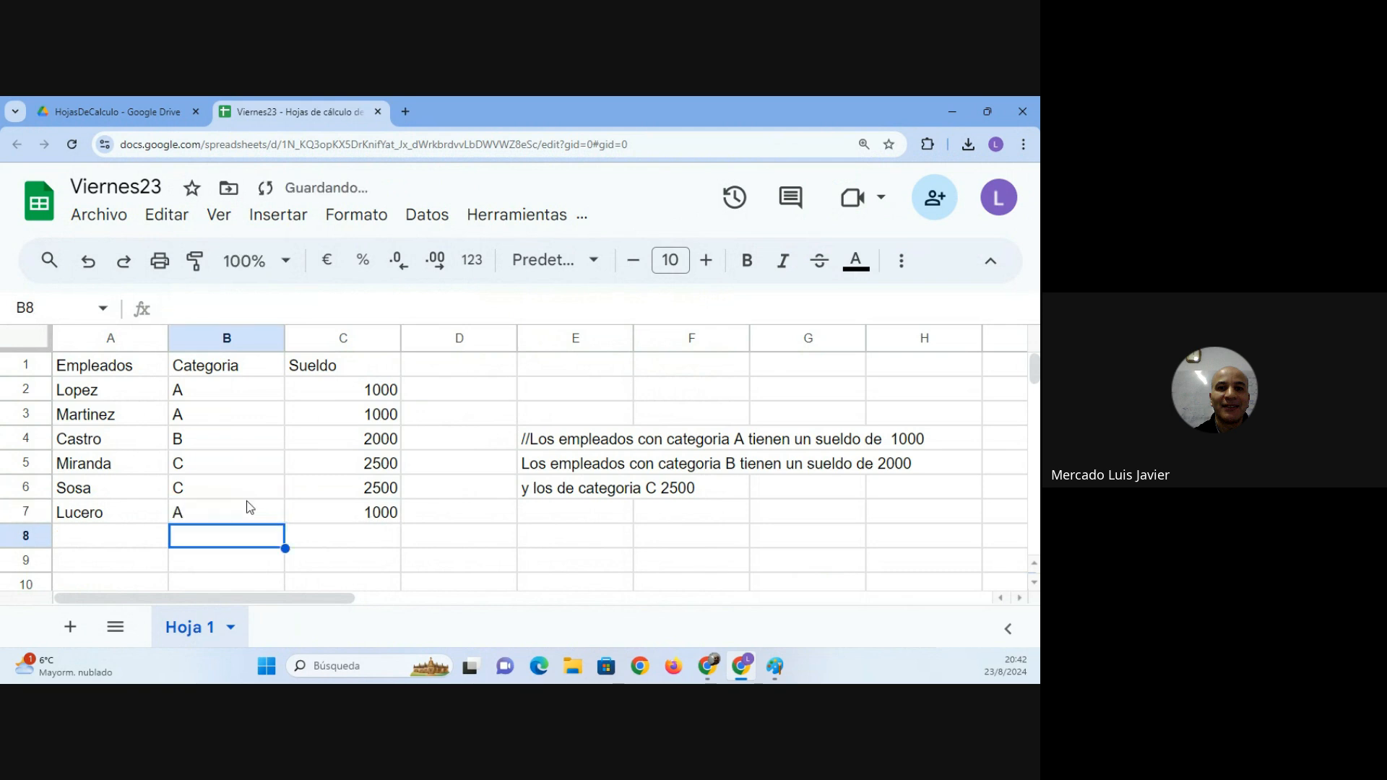
key(Up)
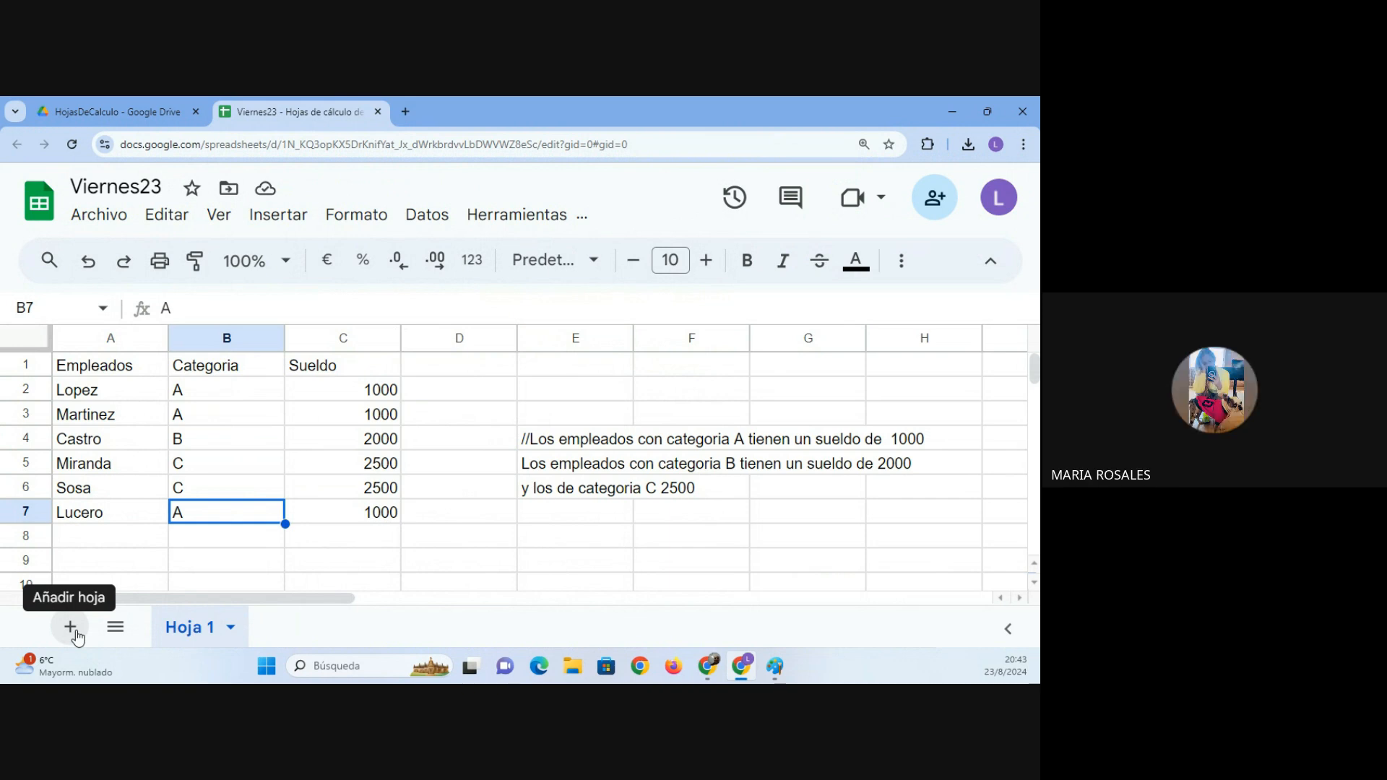
Switch to Paint, underline condición in the si(condición;v;f) syntax with the green Pencil, and return to the Viernes23 spreadsheet.
click(359, 552)
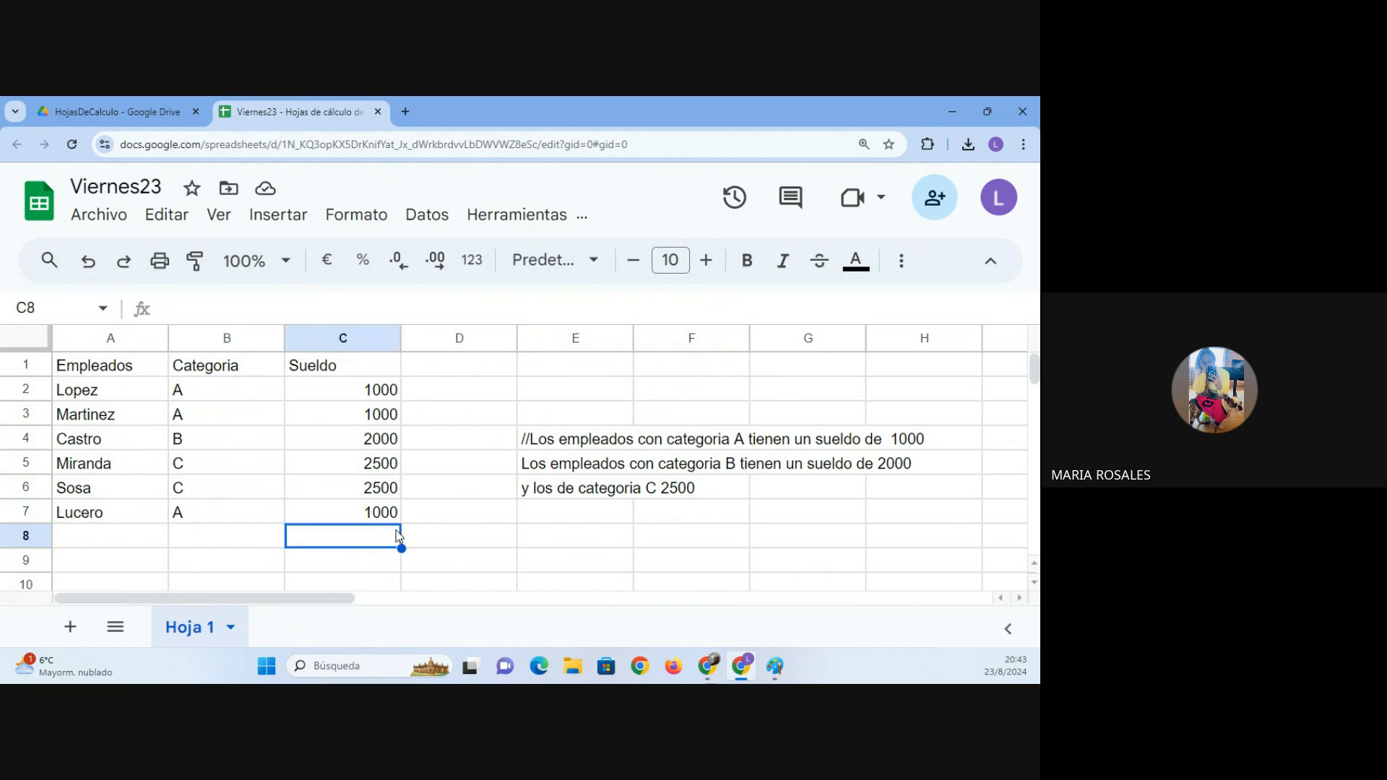
click(770, 671)
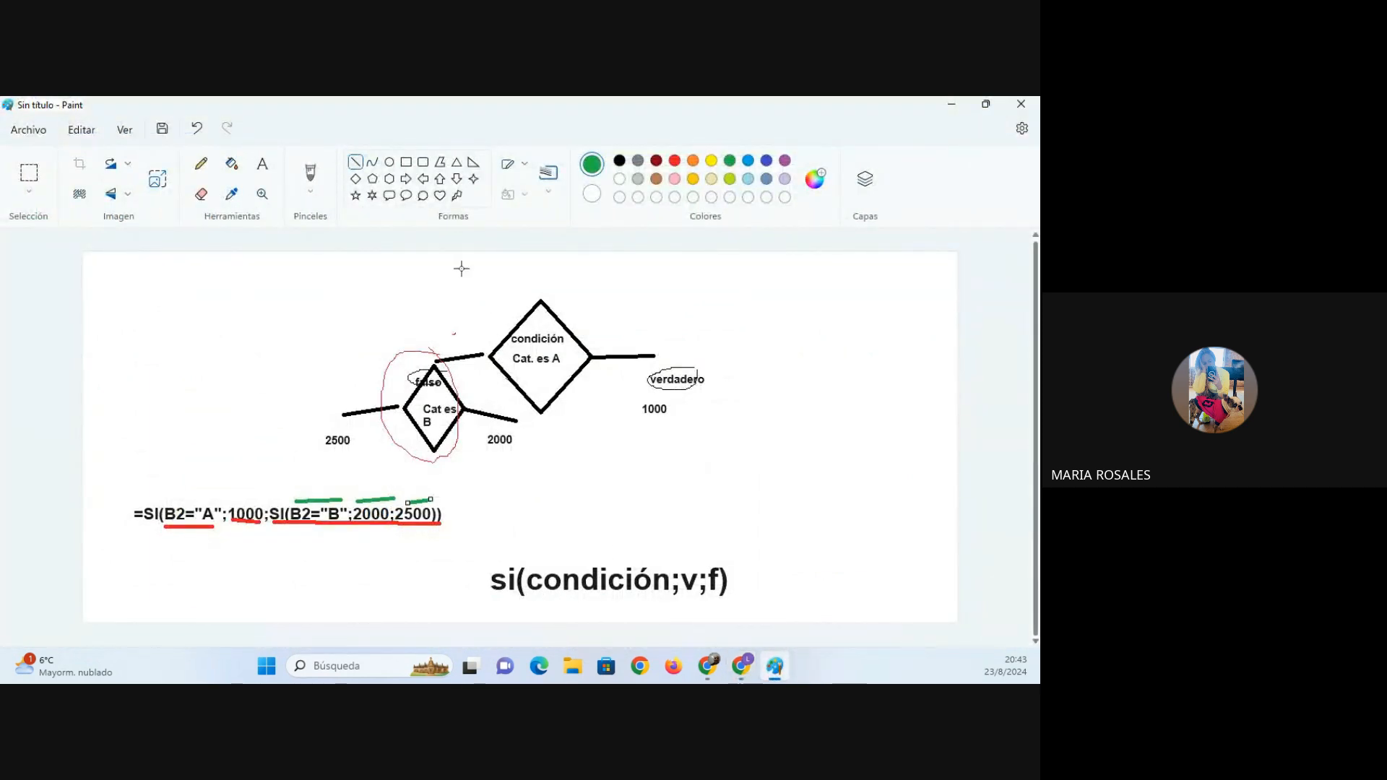
click(200, 164)
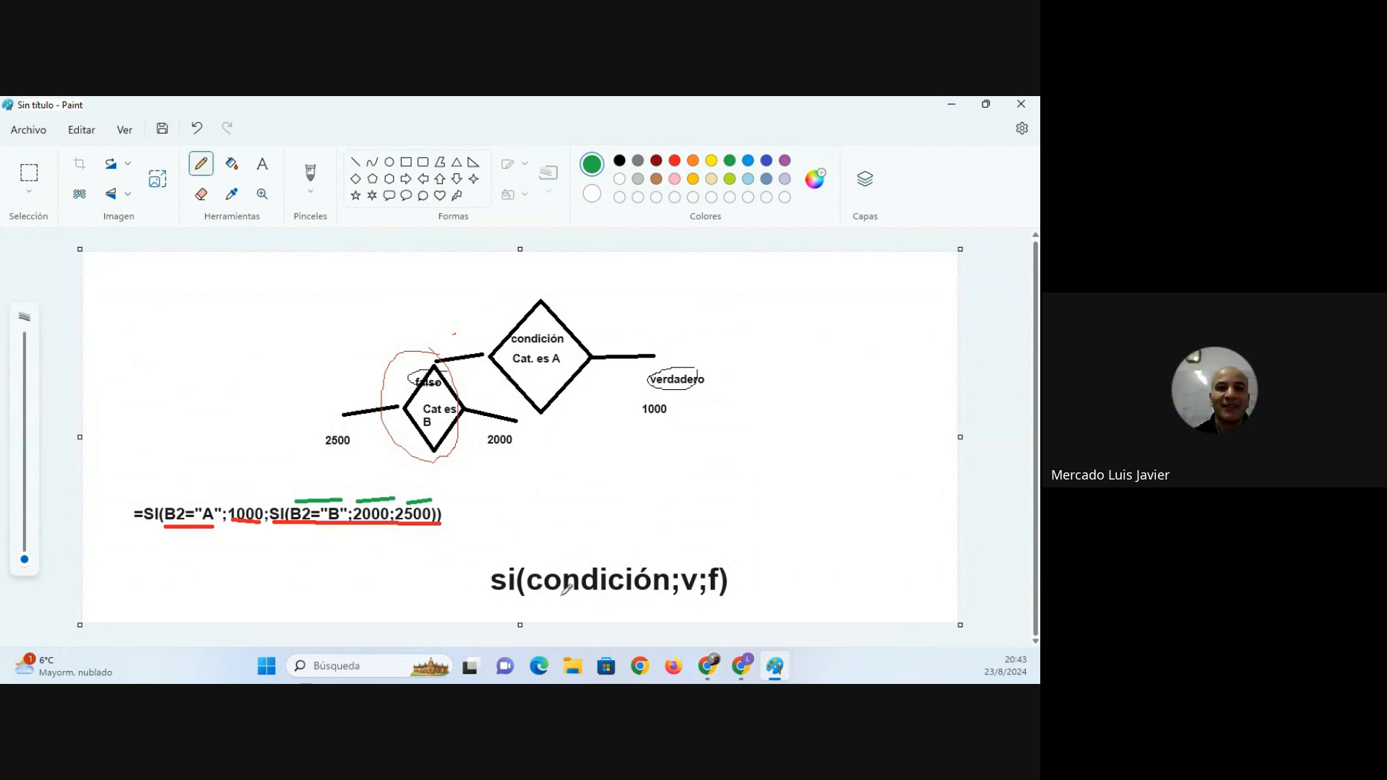
drag(561, 595, 650, 596)
click(714, 671)
click(746, 665)
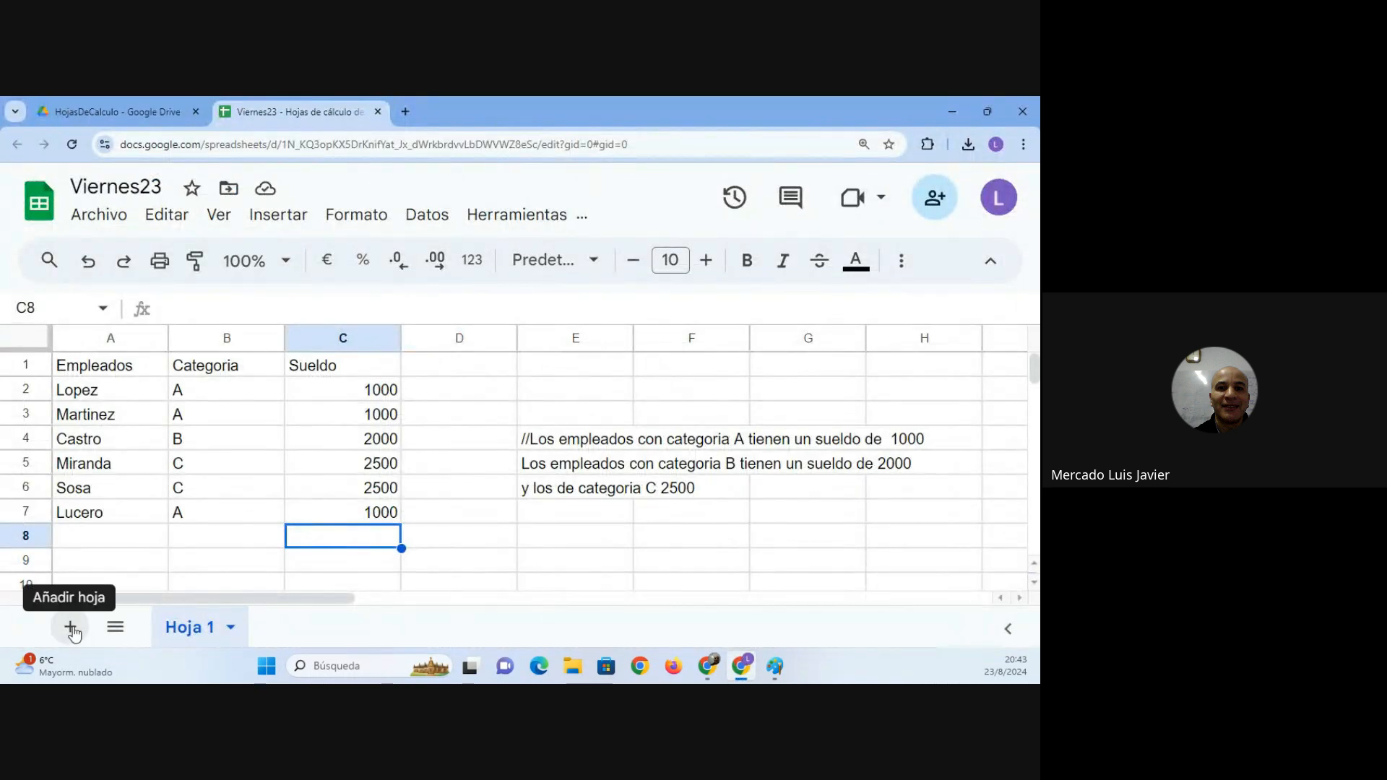
Add a new sheet to the workbook and enter the header ALUMNOS in A1.
click(71, 629)
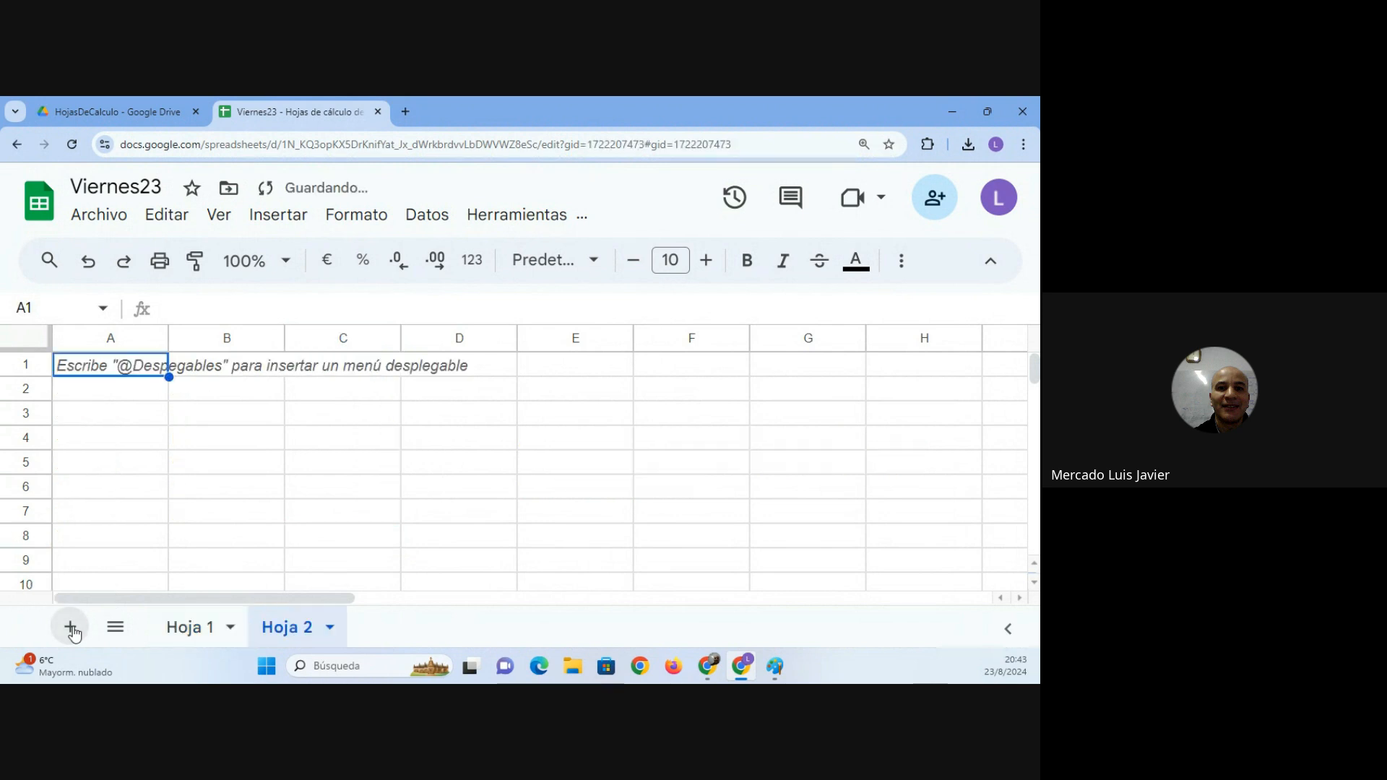
key(Down)
key(Up)
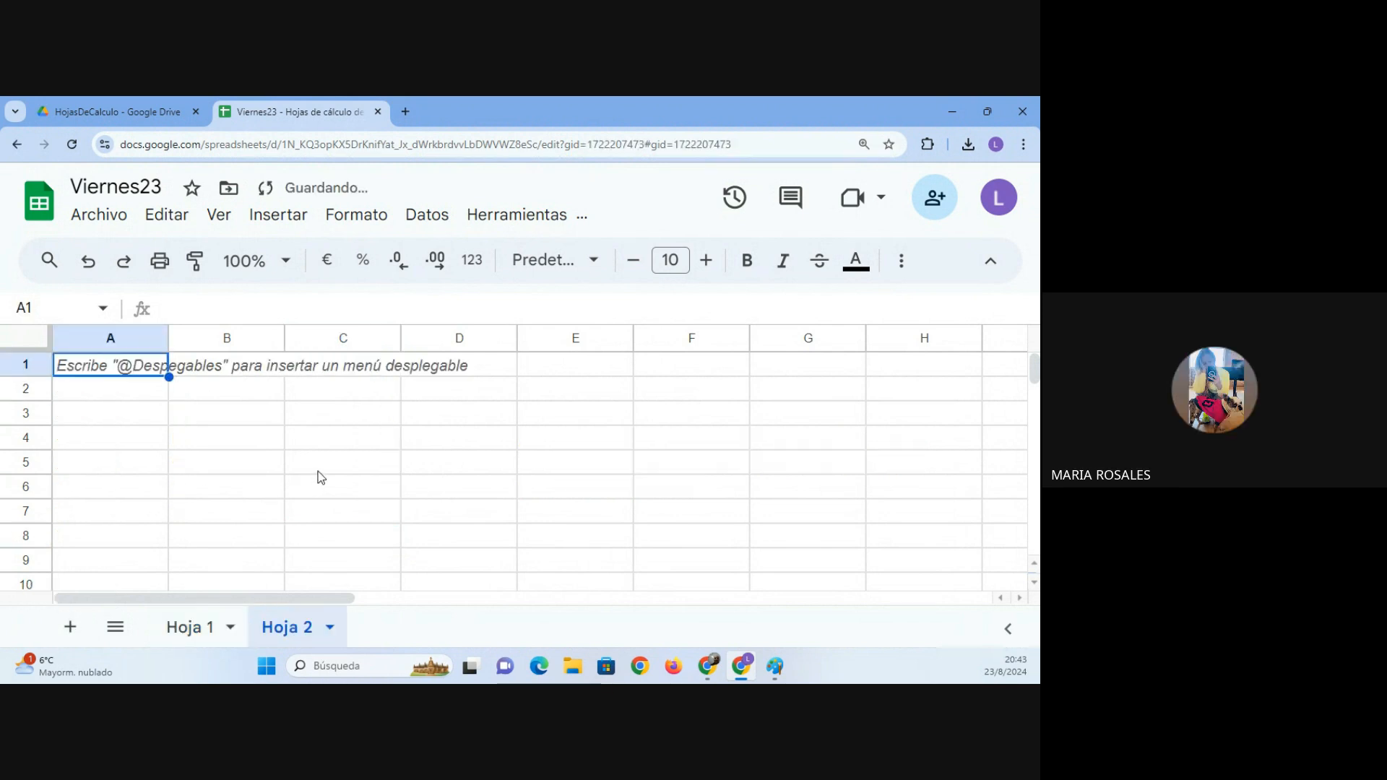
key(Down)
key(Up)
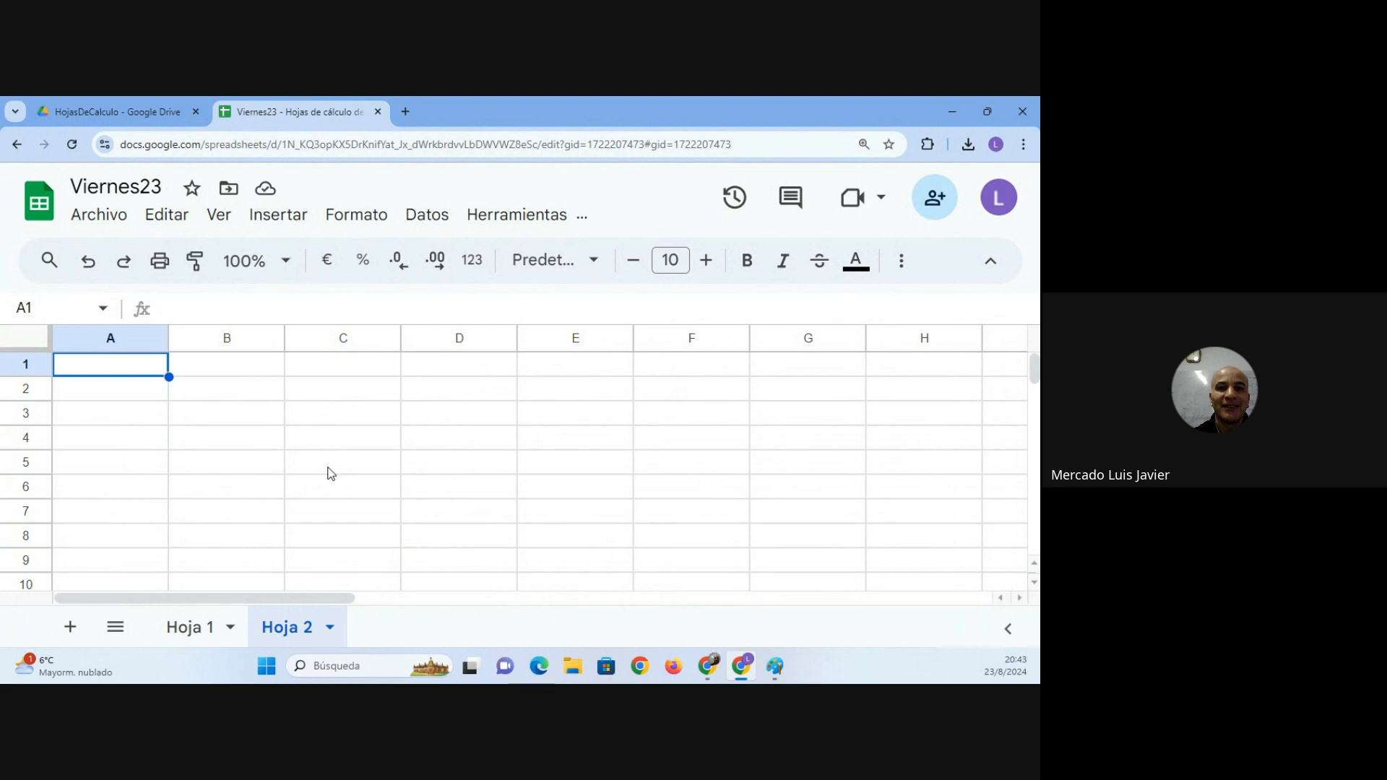
key(Down)
key(Up)
text(ALUMNOS)
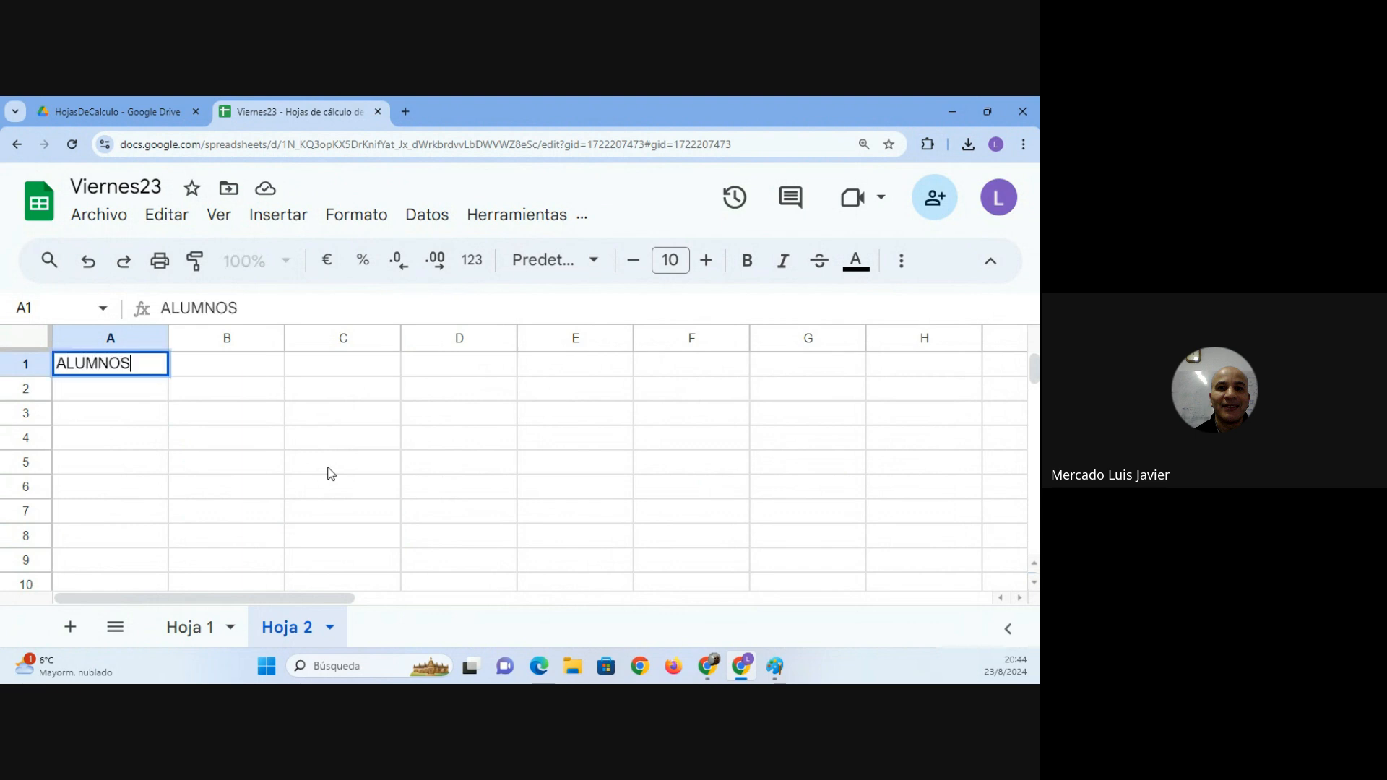
key(Return)
Enter the header NOTAS in B1, next to ALUMNOS.
key(Up)
key(Right)
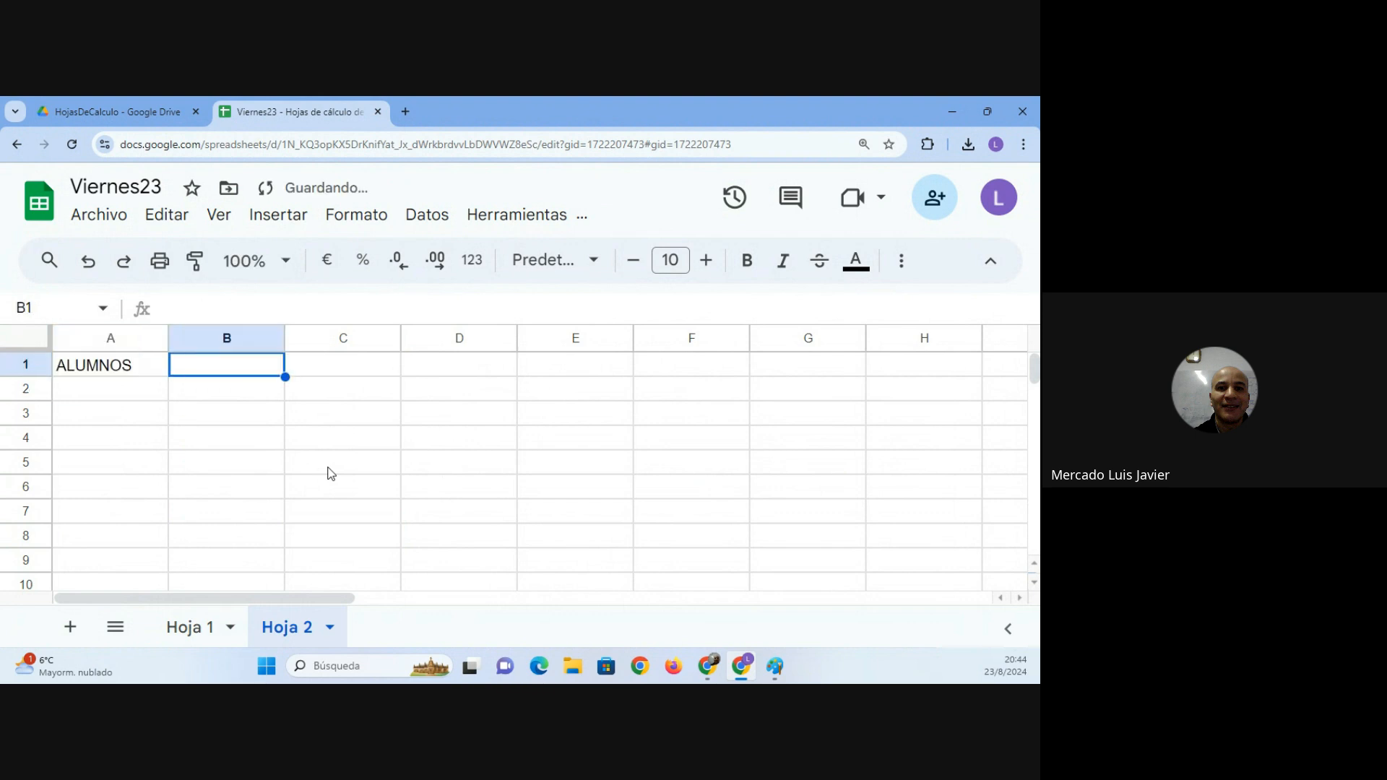
text(N)
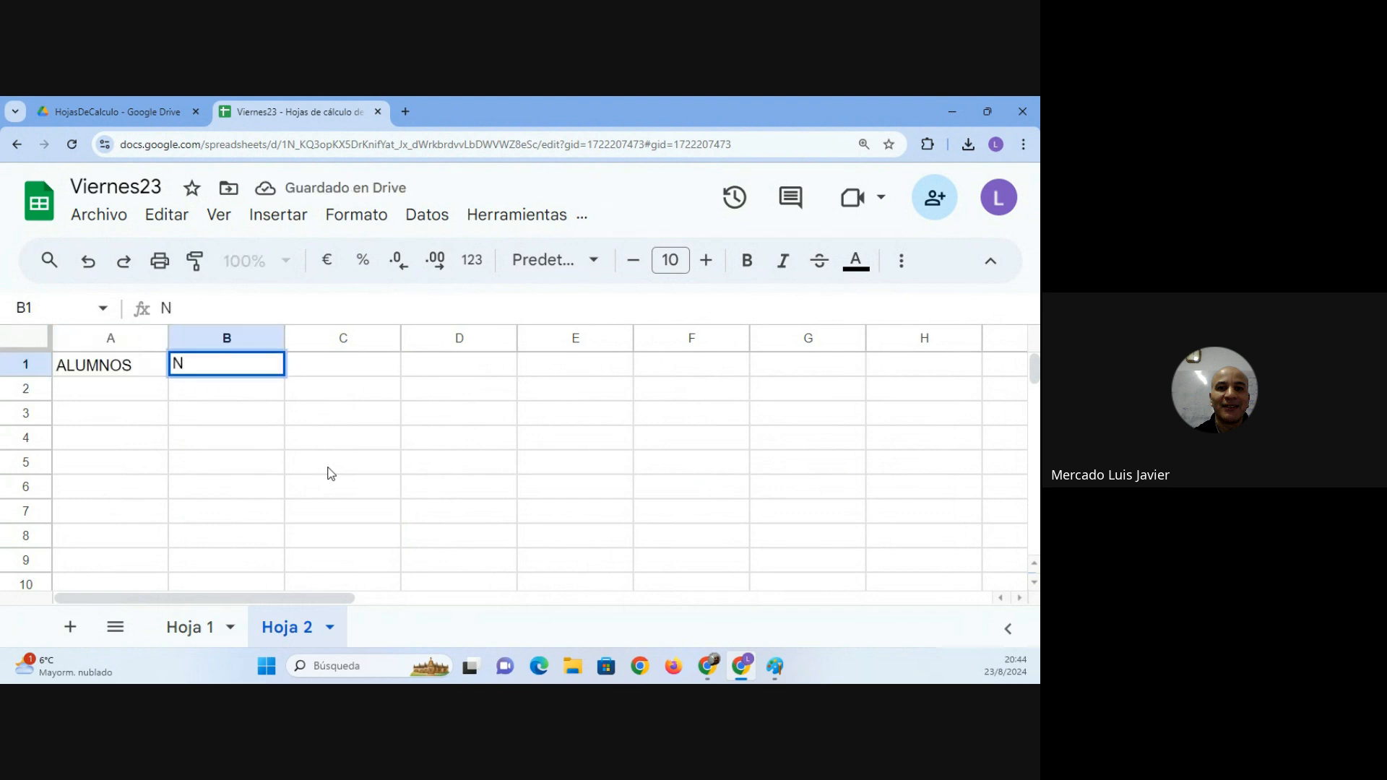
text(OTAS)
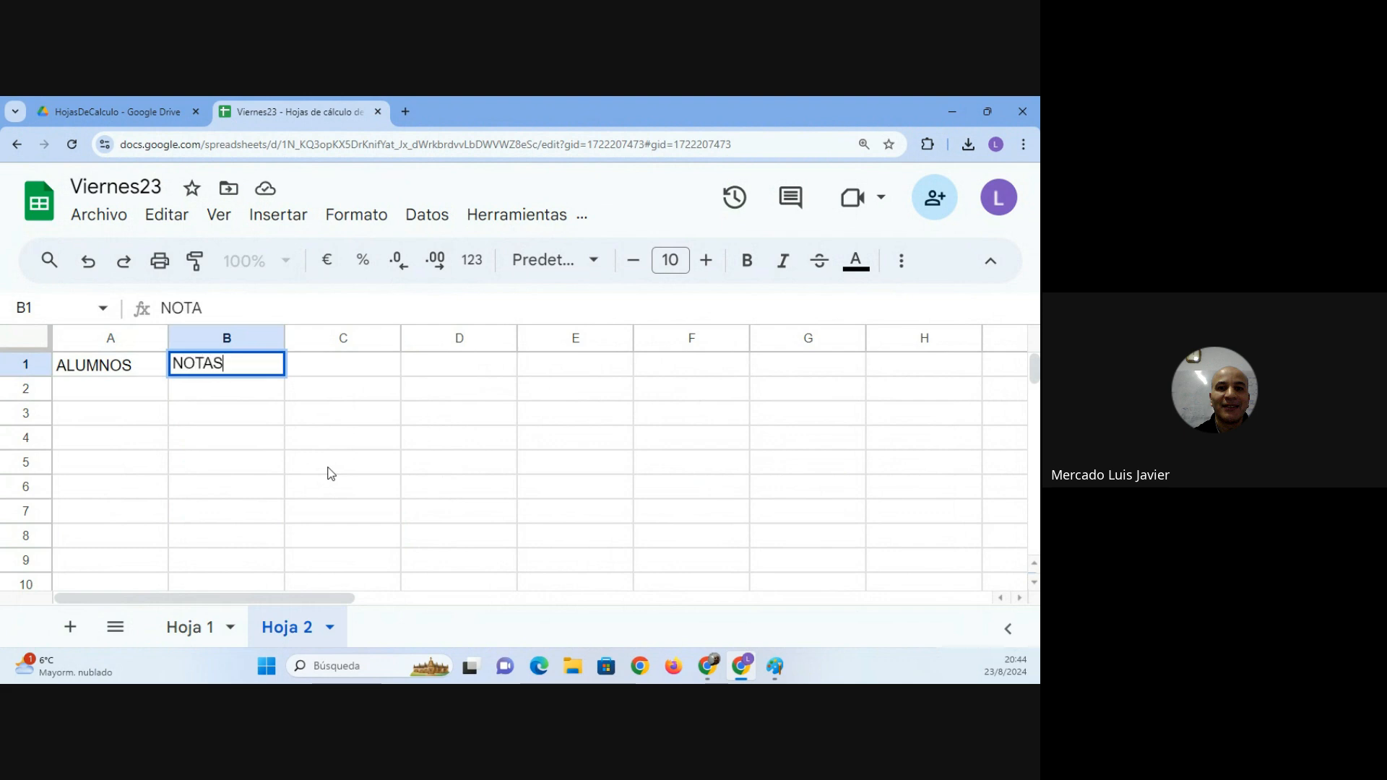
key(Return)
key(Left)
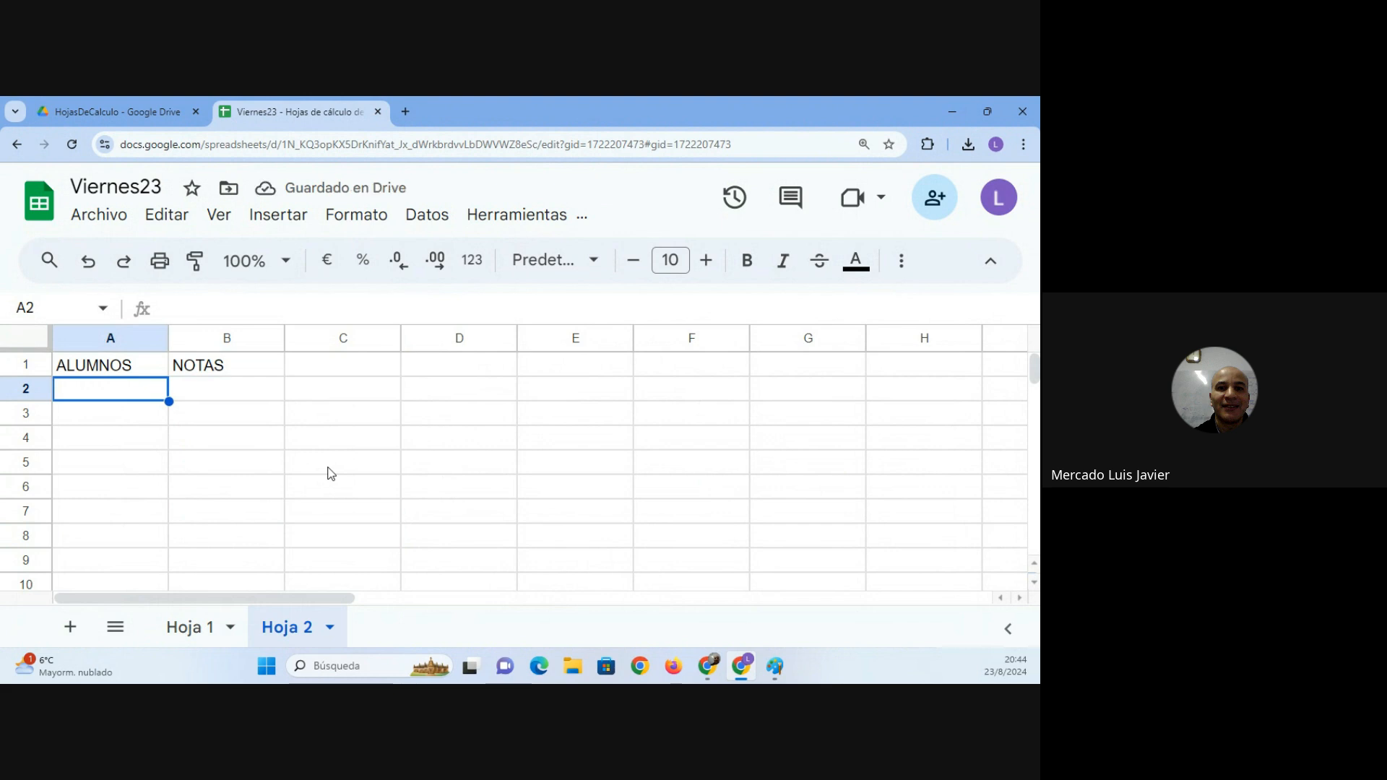
key(Right)
key(Right)
key(Right)
key(Left)
key(Left)
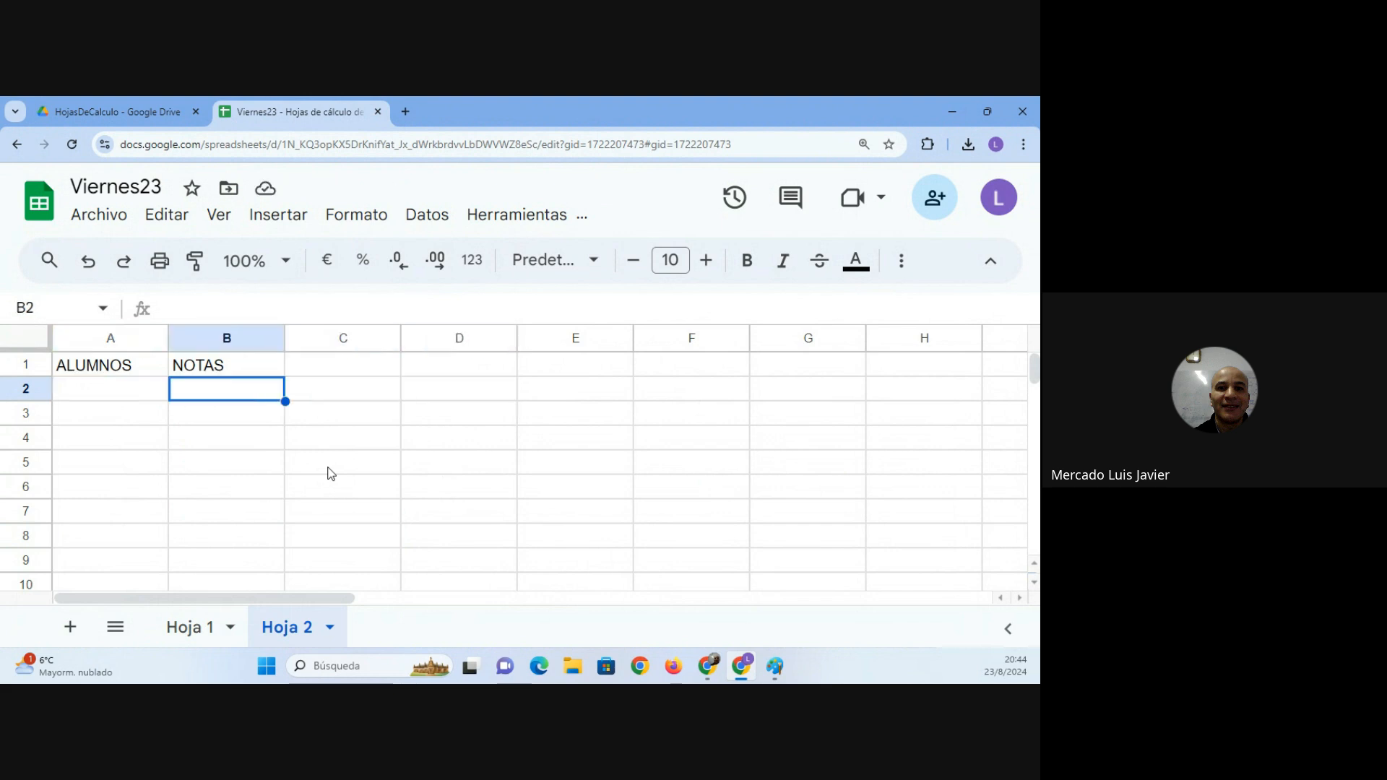
key(Left)
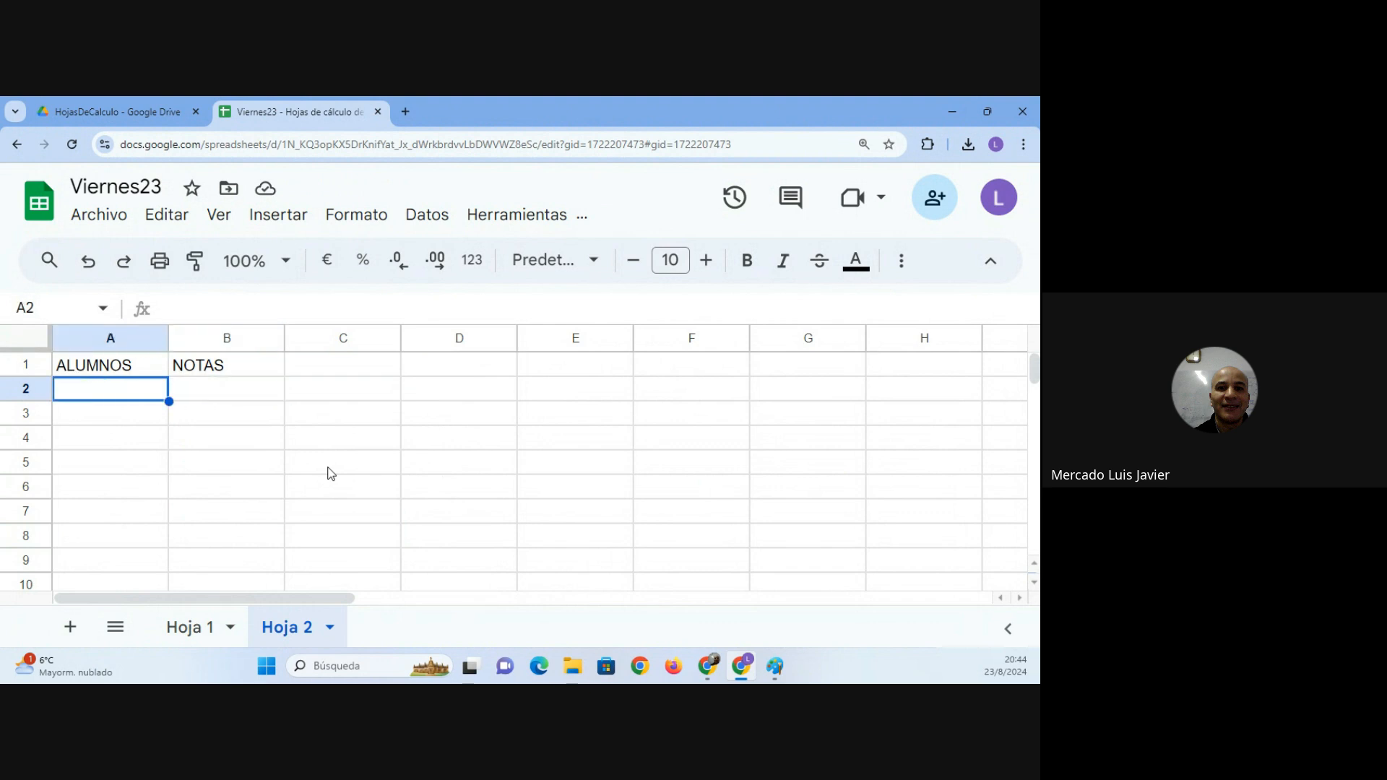
key(Right)
key(Right)
key(Right)
key(Left)
key(Left)
key(Left)
Write the grading rule NOTAS < 4 DESAPROBADO in D2.
key(Right)
key(Right)
key(Right)
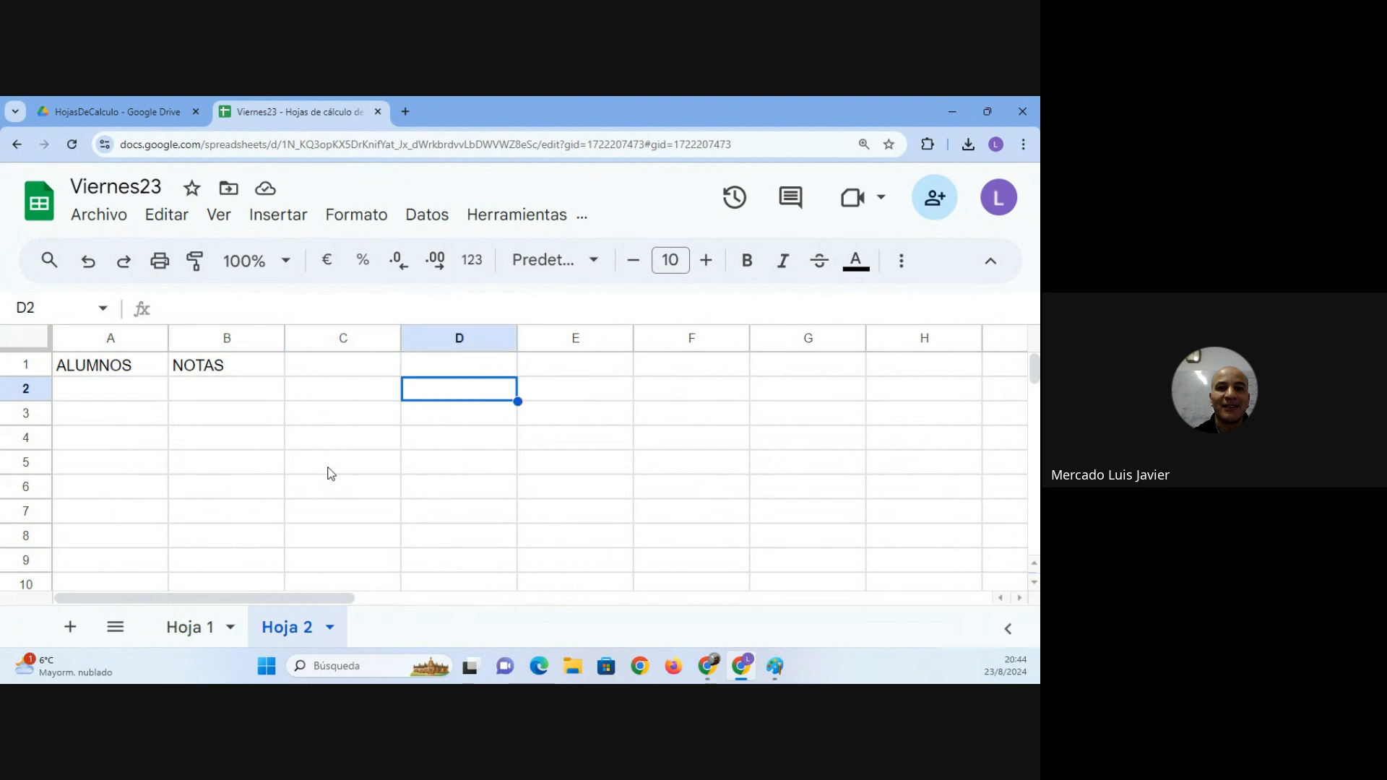
text(NOTAS)
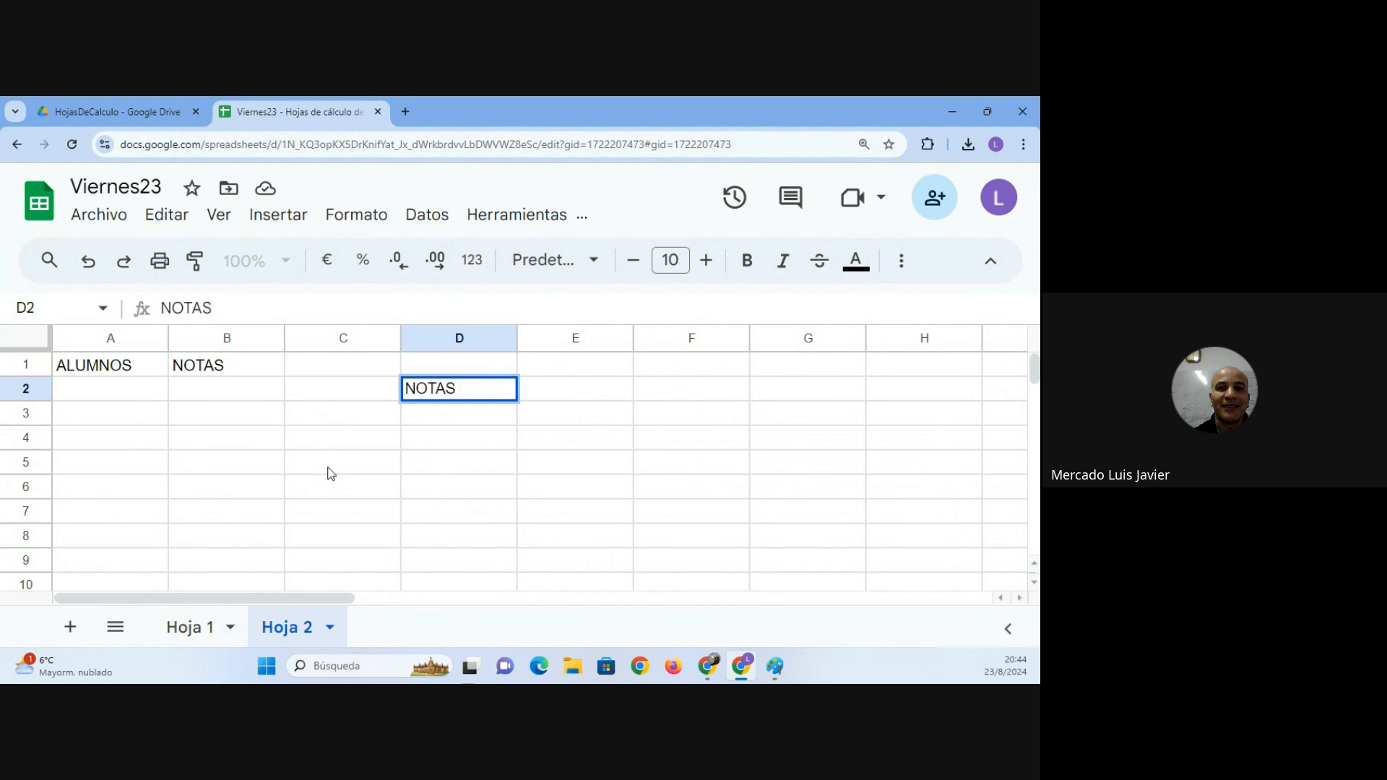
text(<)
text( 4)
text( DESAPRO)
text(B)
key(BackSpace)
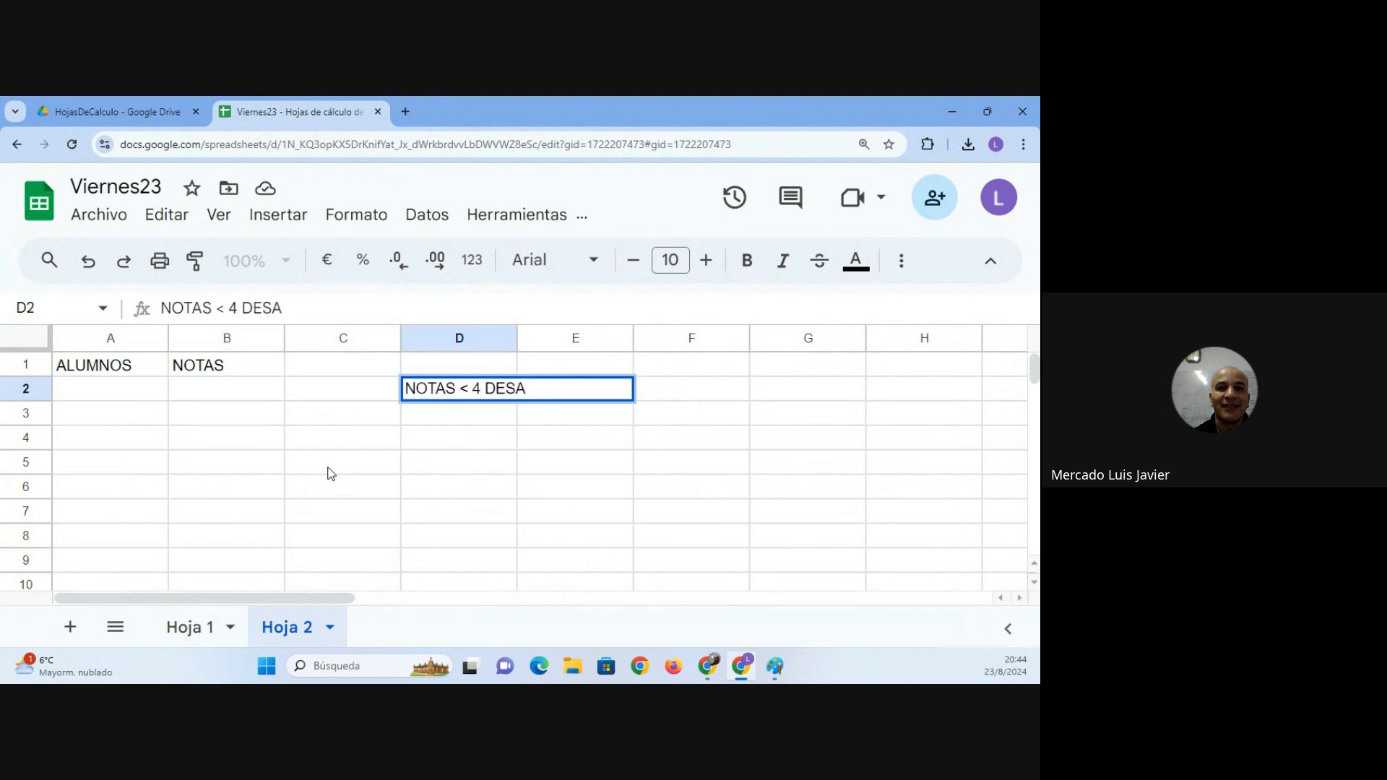
text(PROBADO)
key(Return)
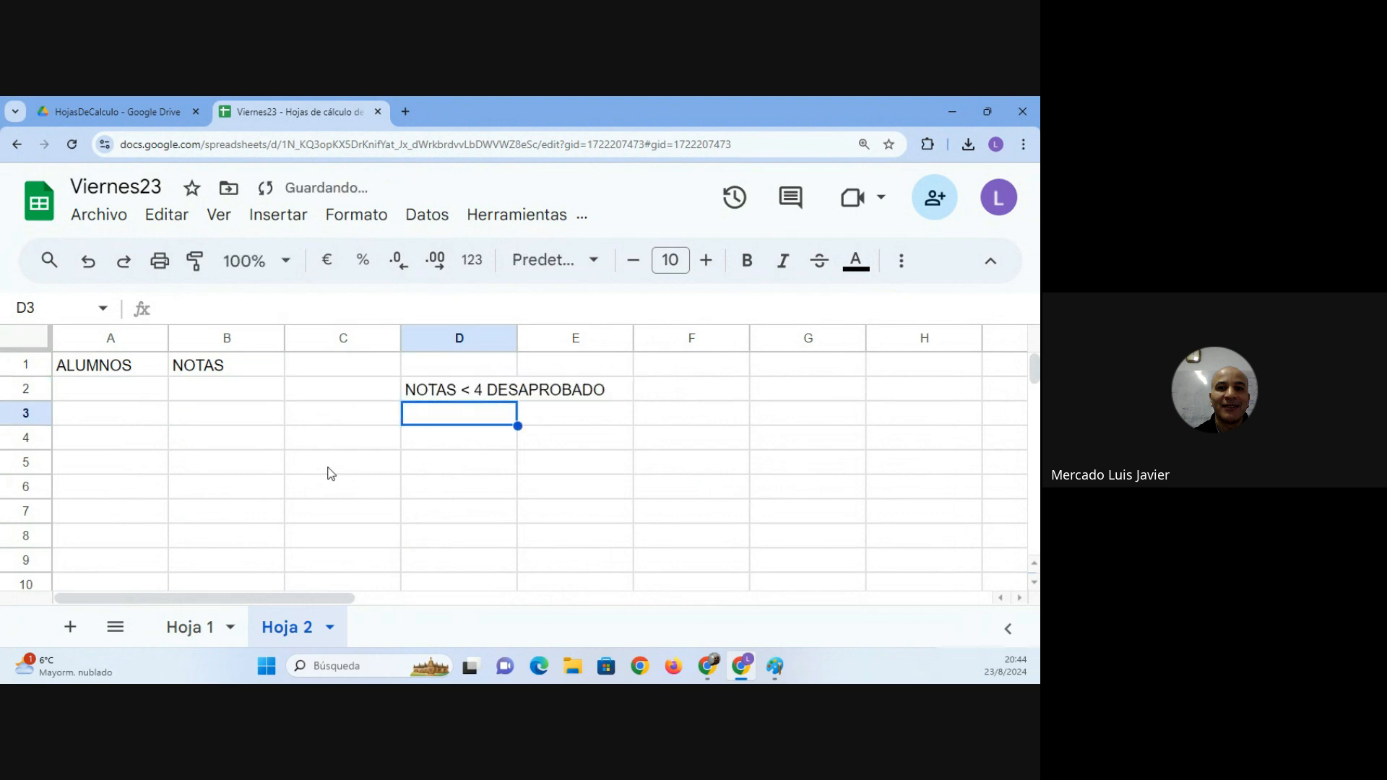
Enter the header RESULTADO in C1.
click(351, 372)
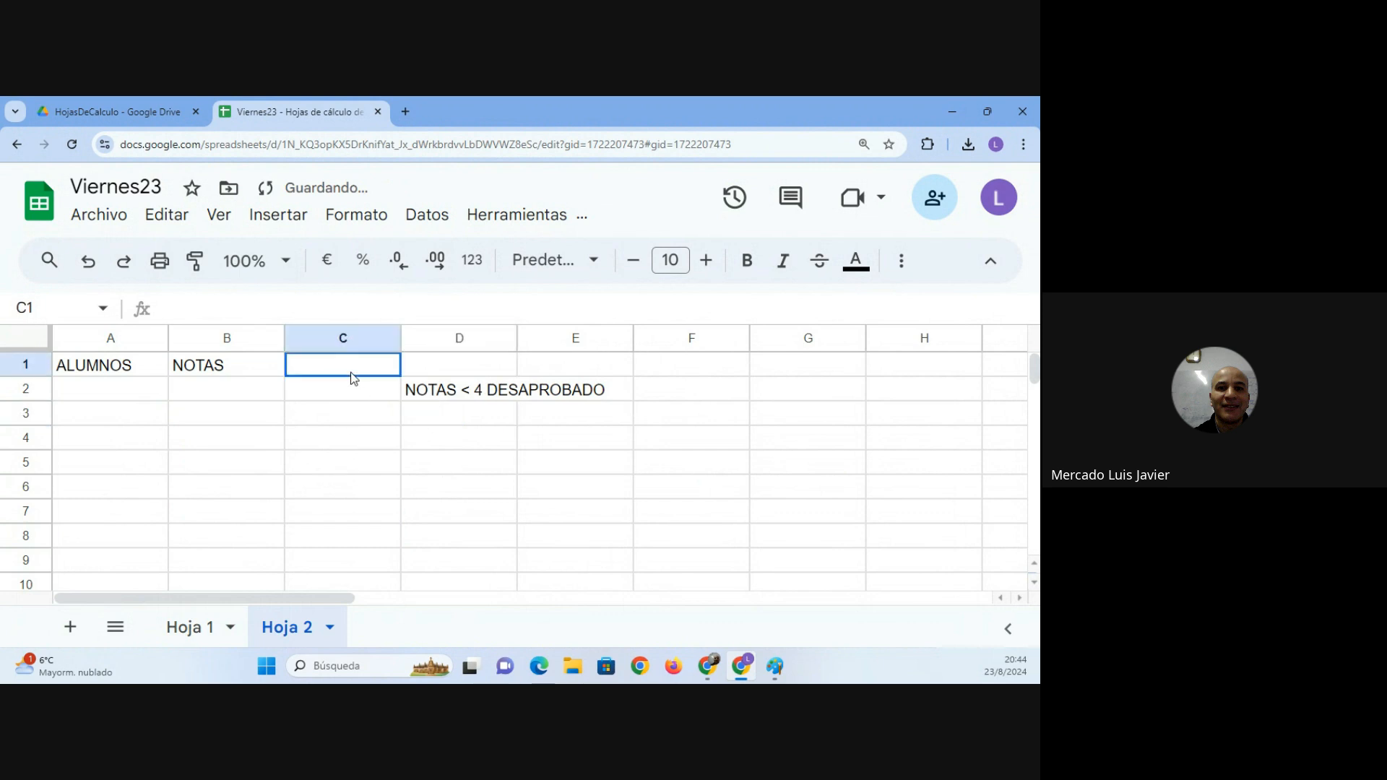
text(RESIÑ)
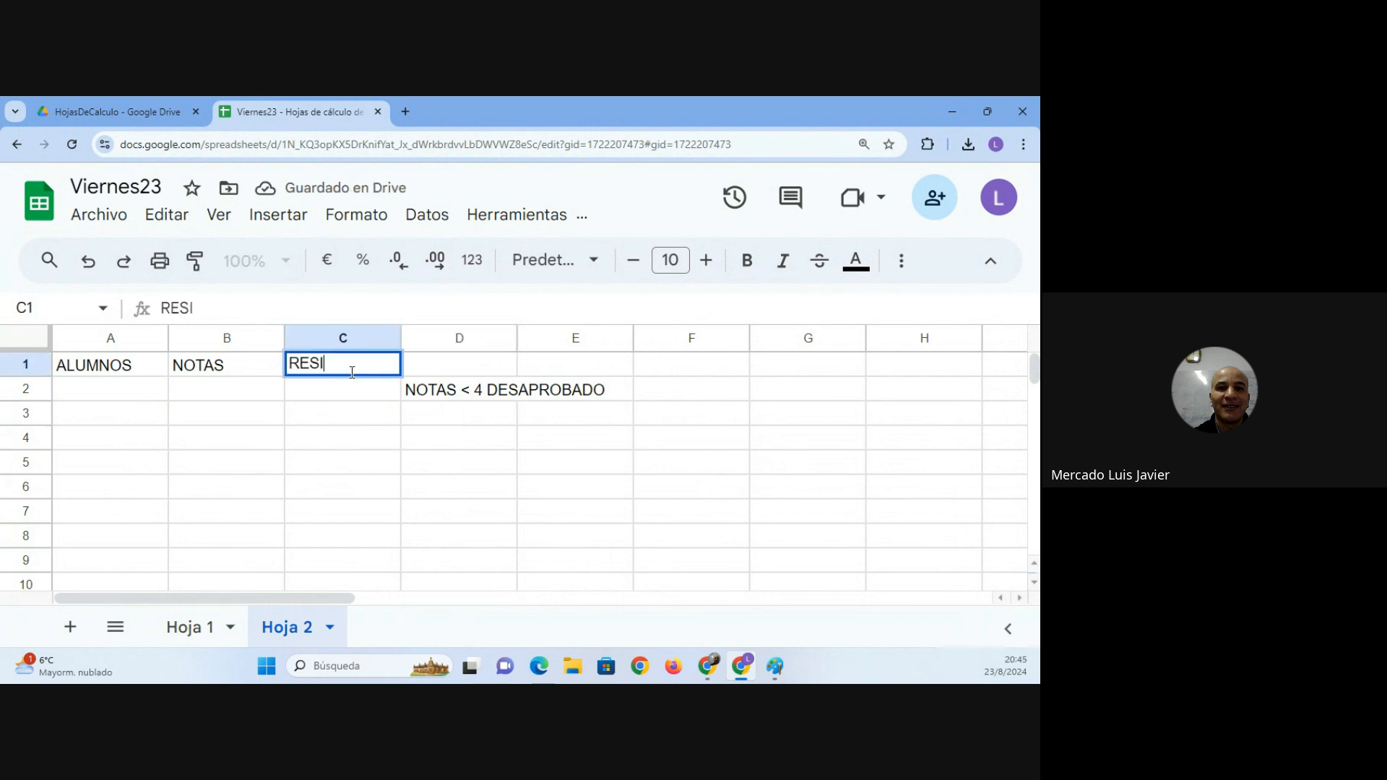
key(Right)
key(Right)
key(Right)
key(Right)
key(Right)
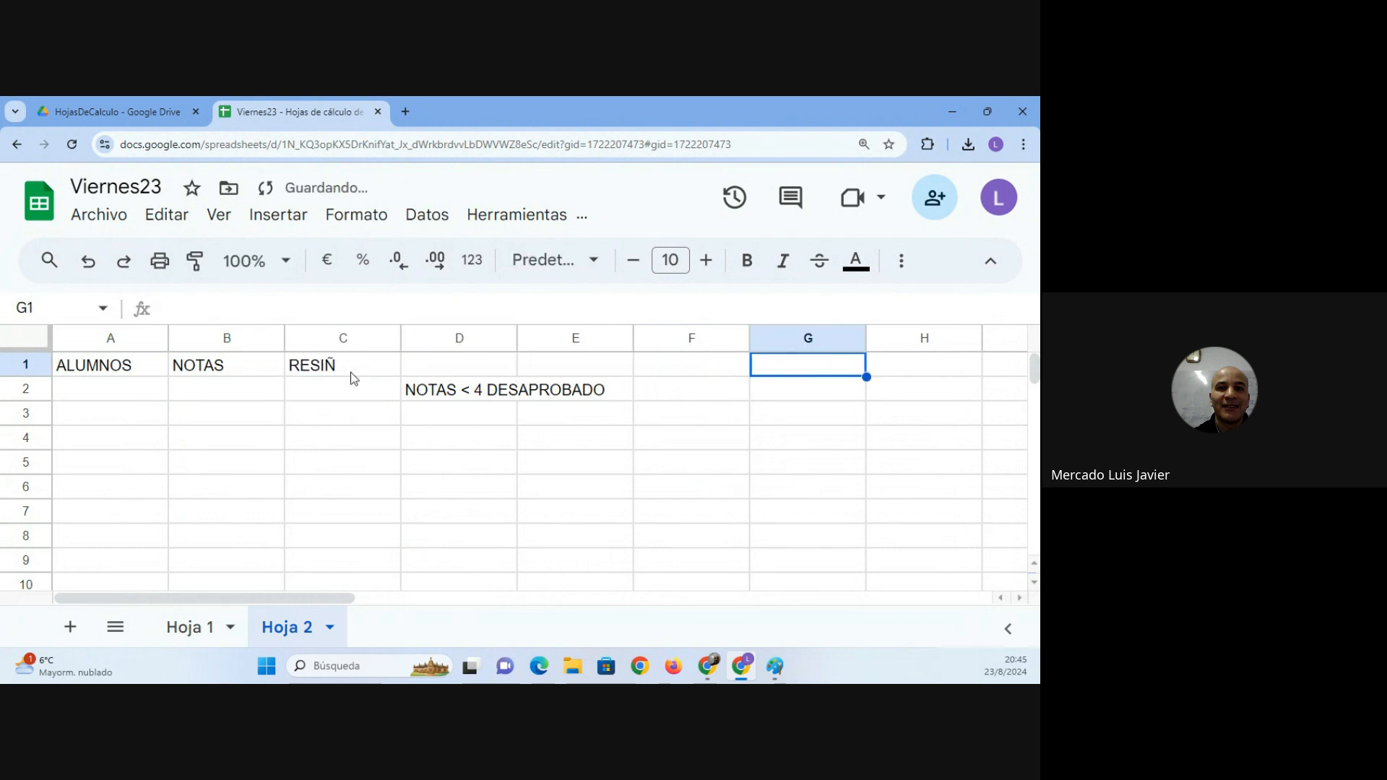
key(Left)
key(Left)
key(Left)
key(Left)
key(Left)
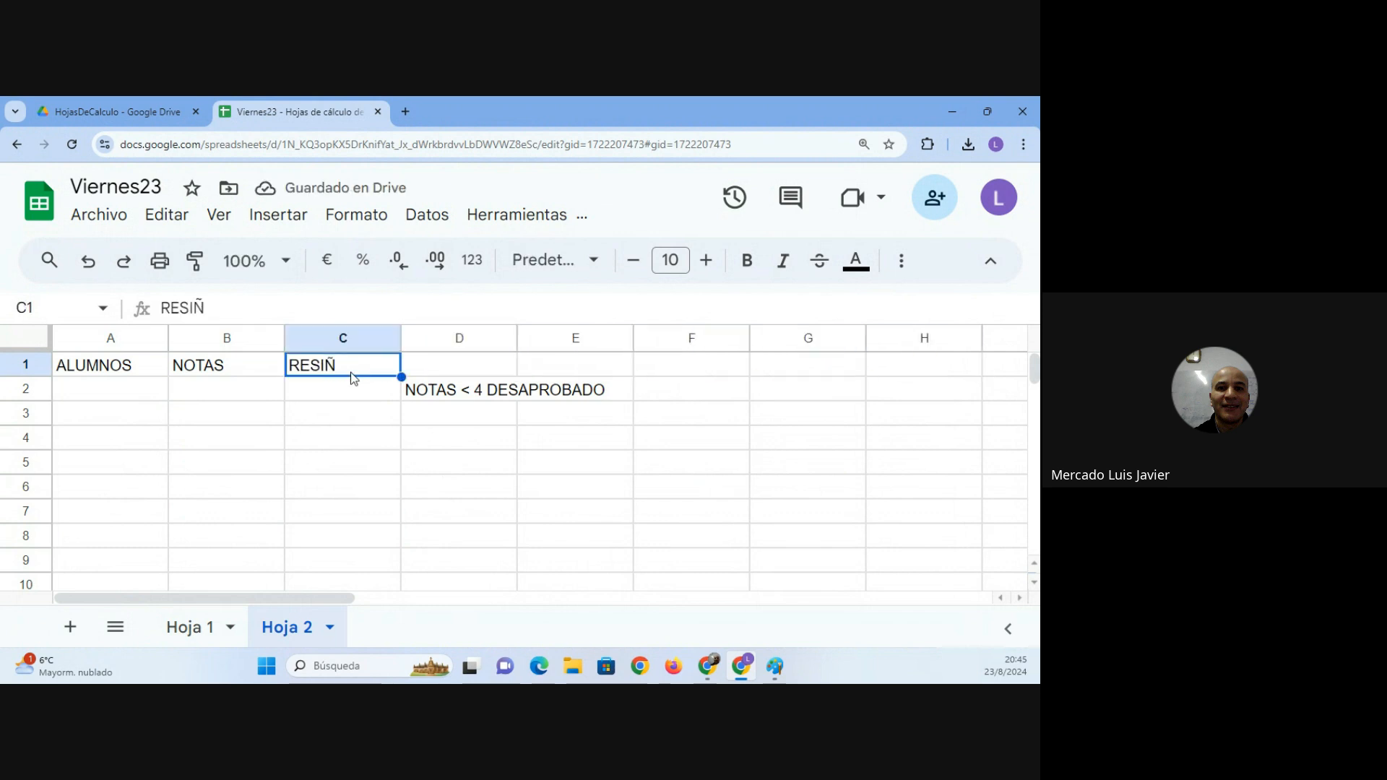
text(RESULTADO)
key(Return)
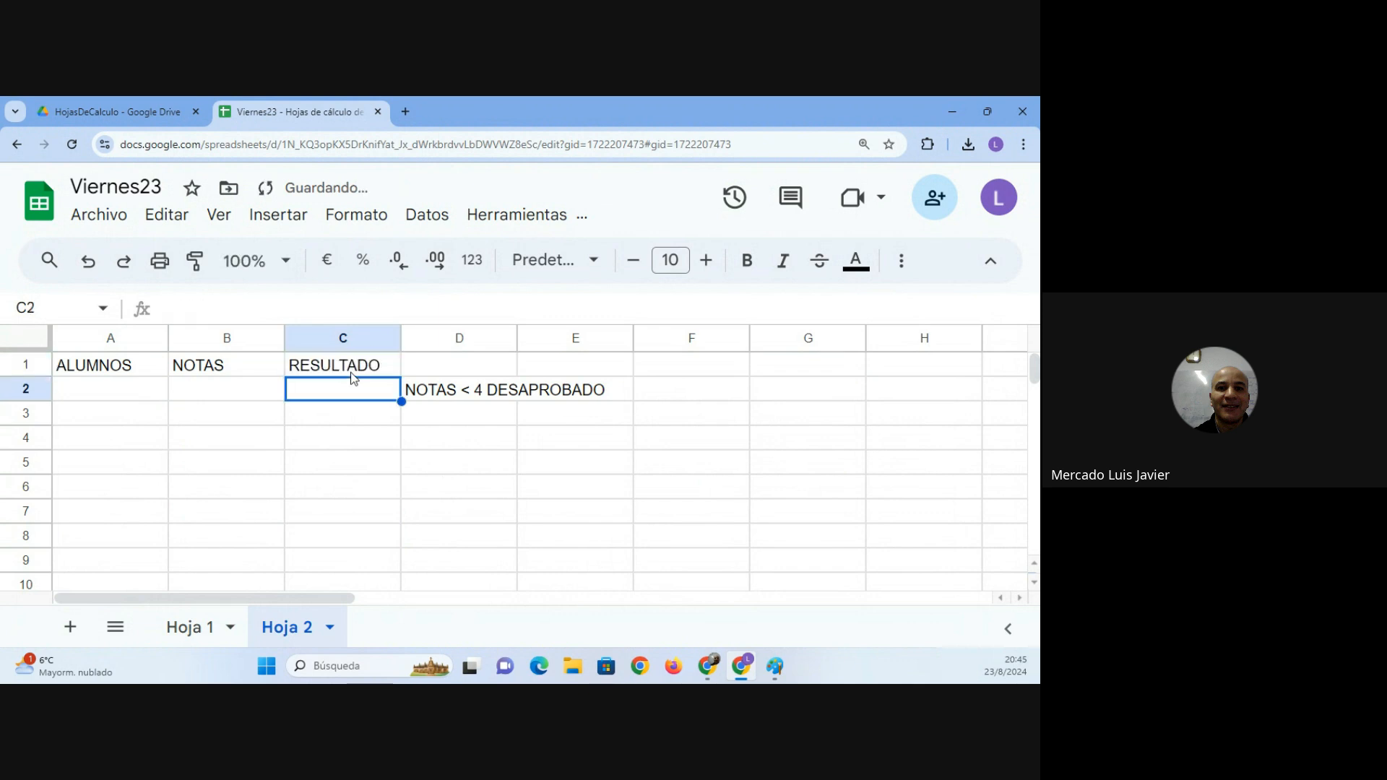
Start a second grading rule in D3 with the word NOTAS, leaving out any comparison sign.
key(Right)
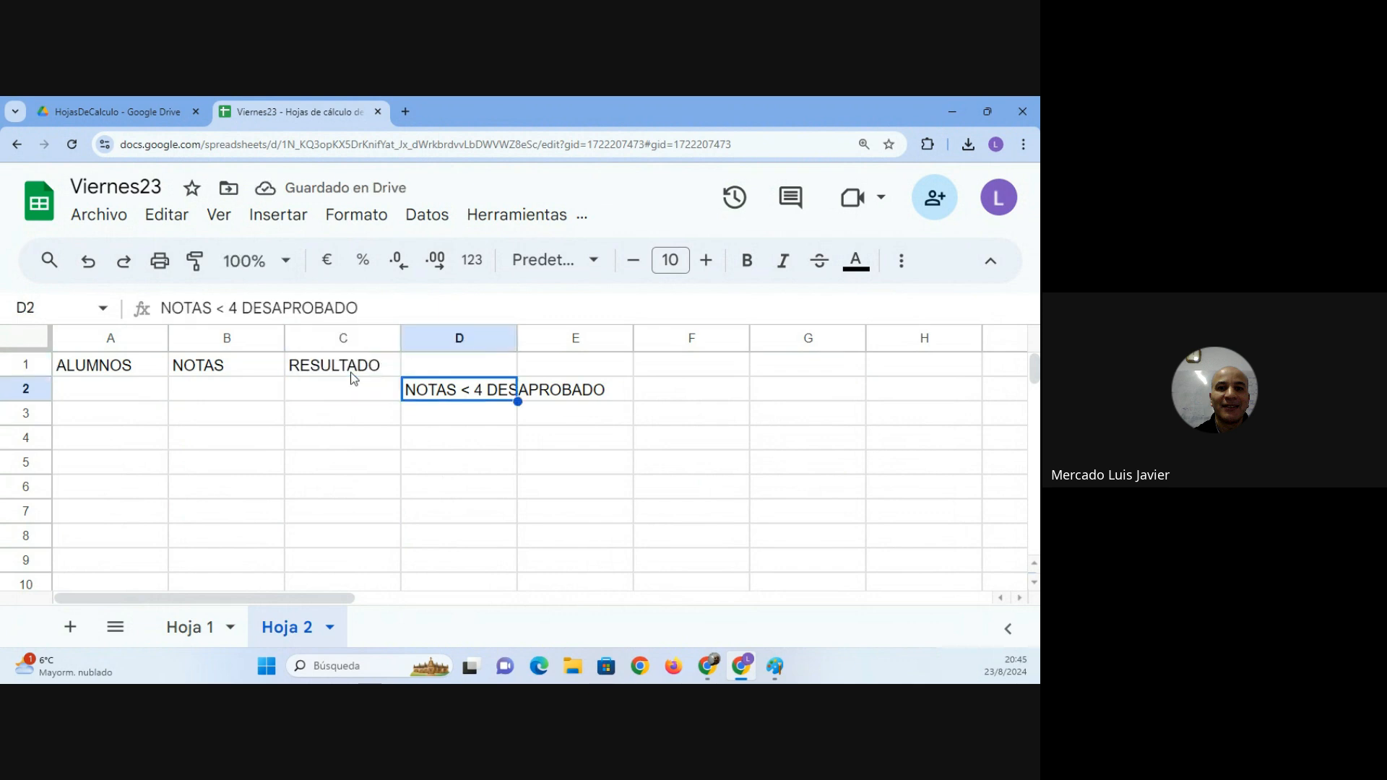
key(Down)
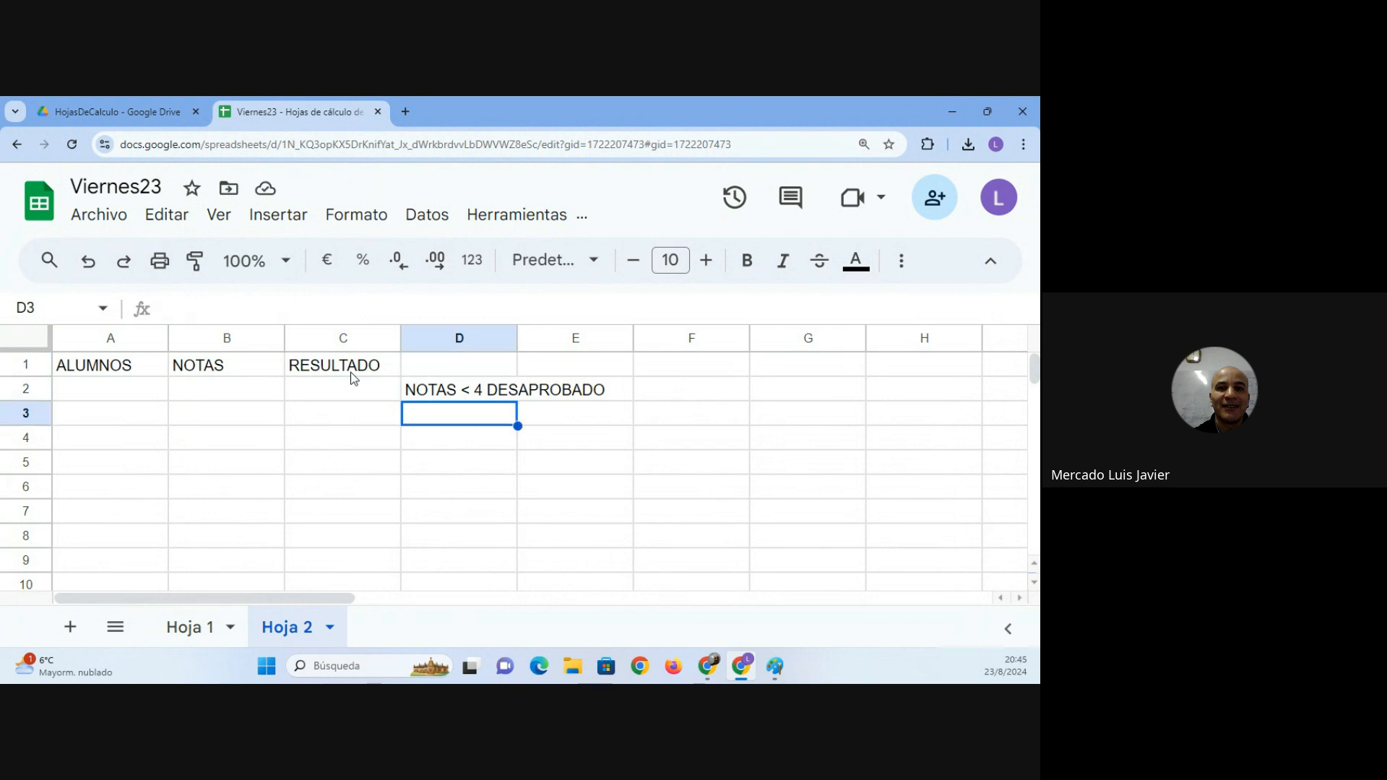
text(NOTA)
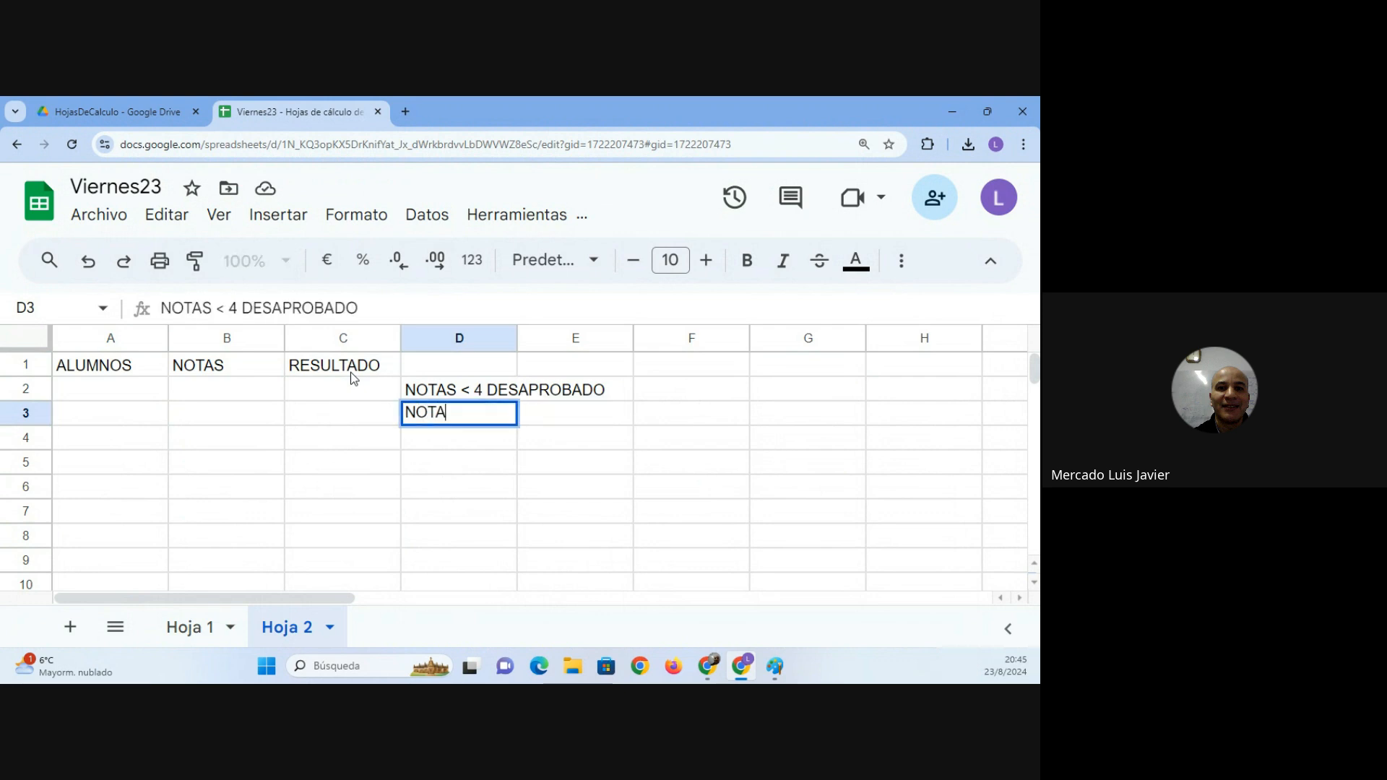
text(S)
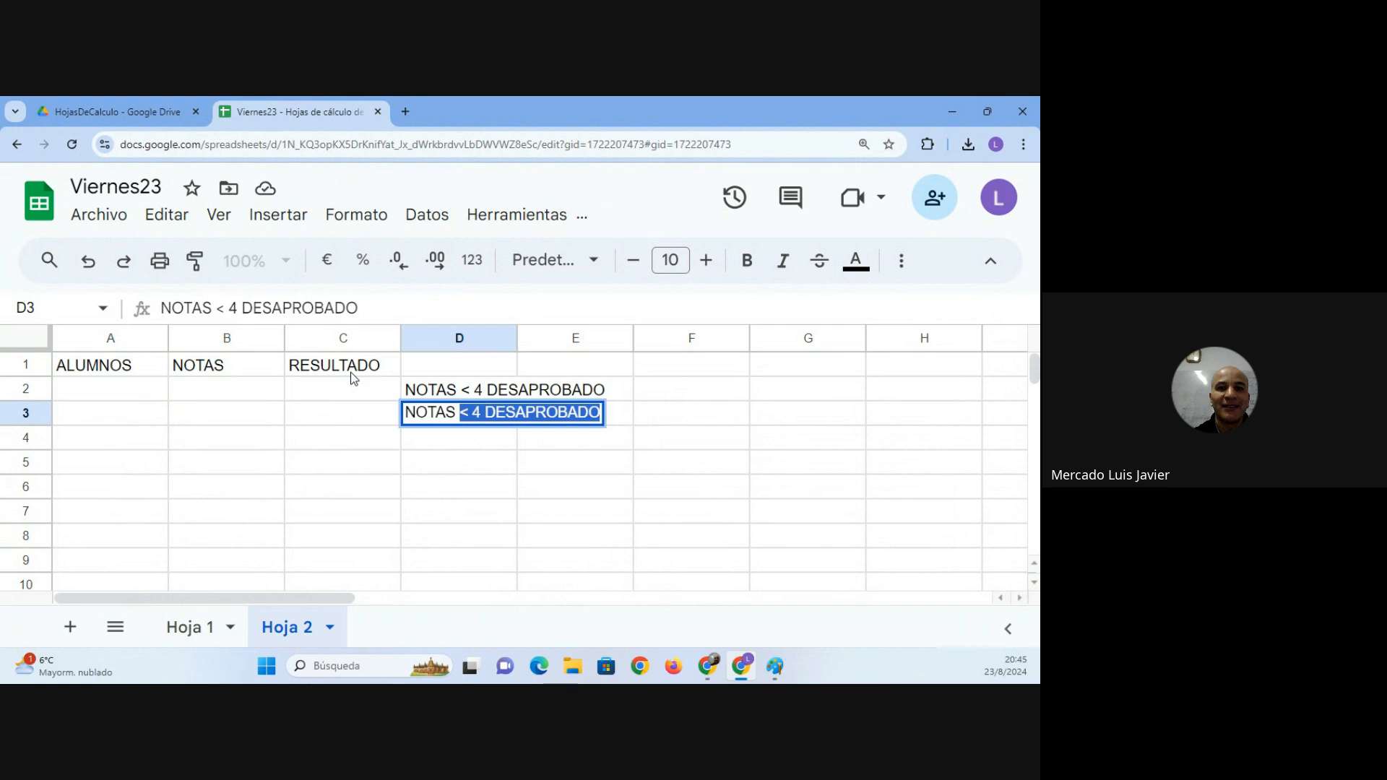
text(<)
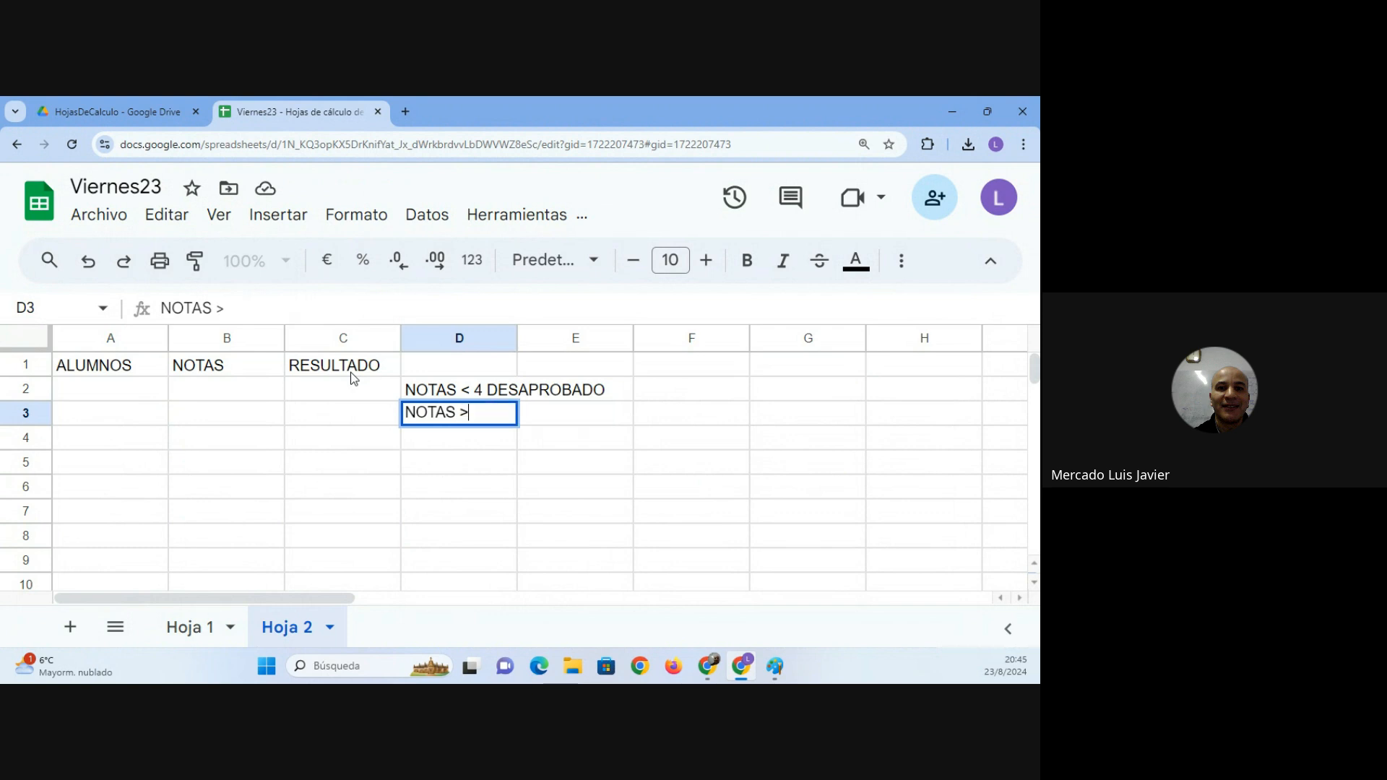
key(BackSpace)
text(>)
key(BackSpace)
key(Up)
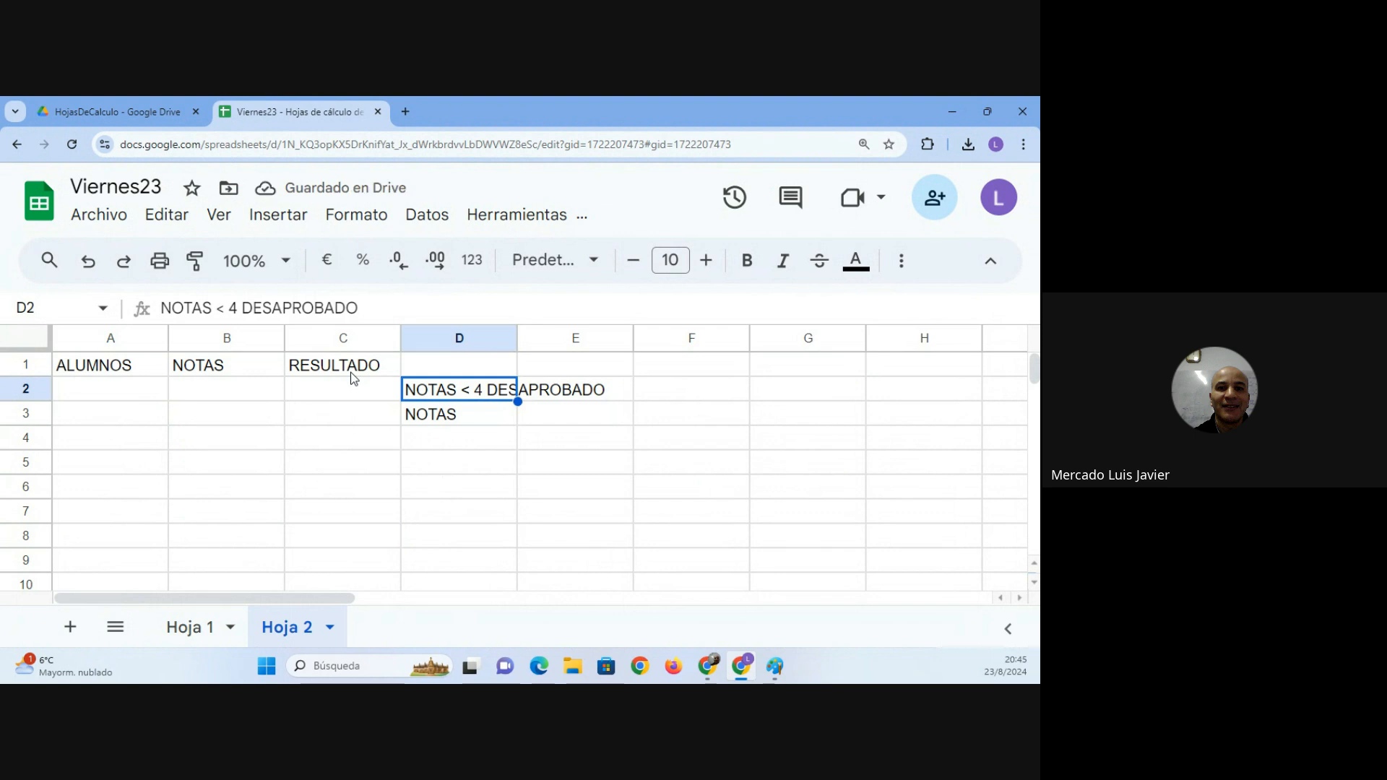
Clear the grading rules in D2 and D3 and the headers in B1 and C1, keeping only ALUMNOS.
key(Delete)
key(Down)
key(Delete)
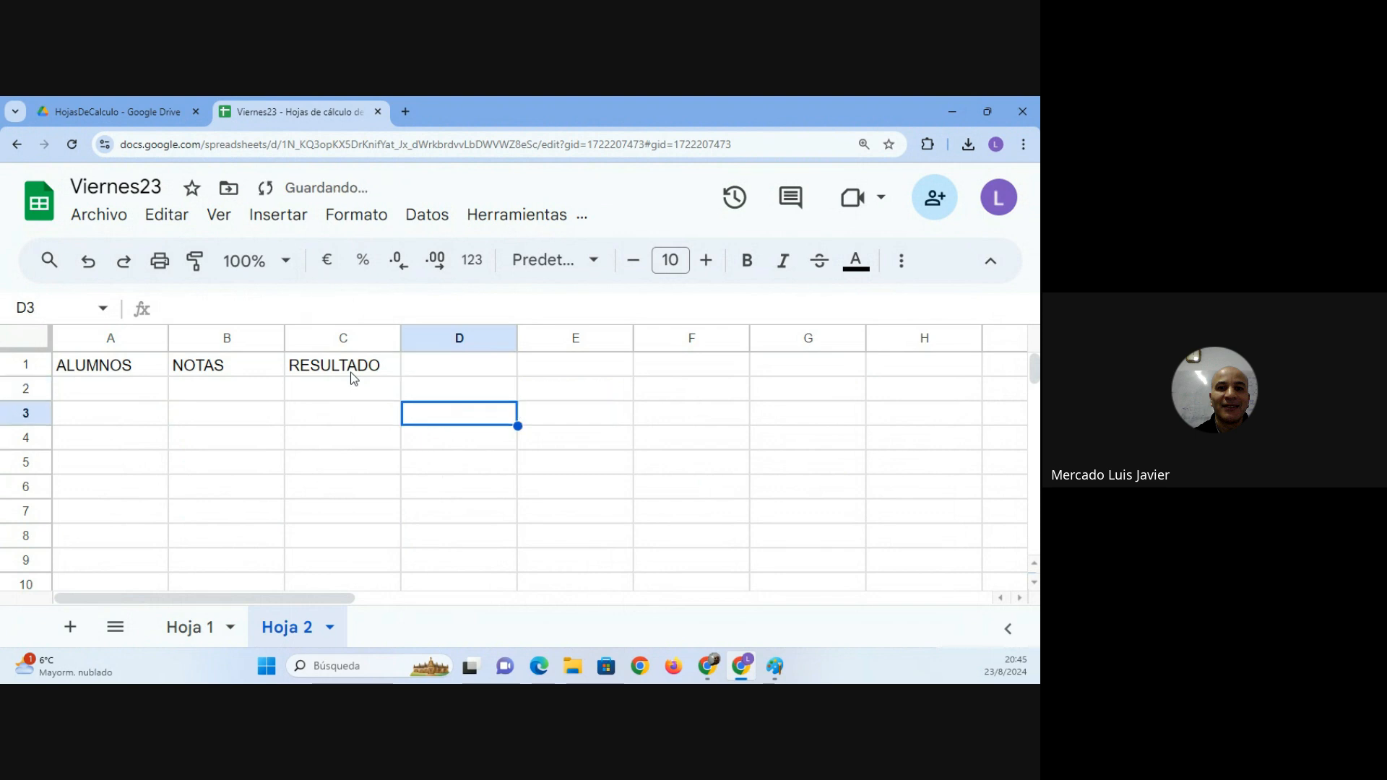
key(Up)
key(Up)
key(Left)
key(Left)
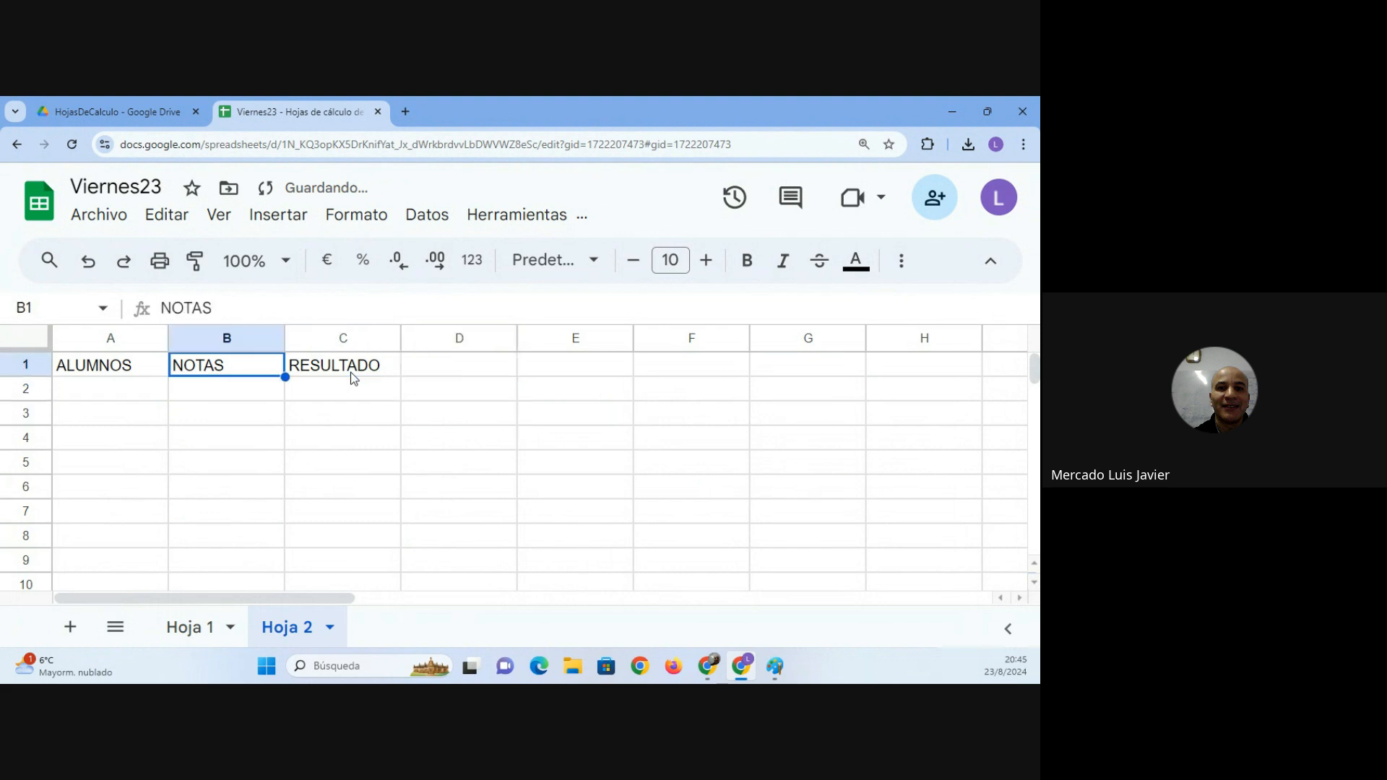
key(Delete)
key(Right)
key(Delete)
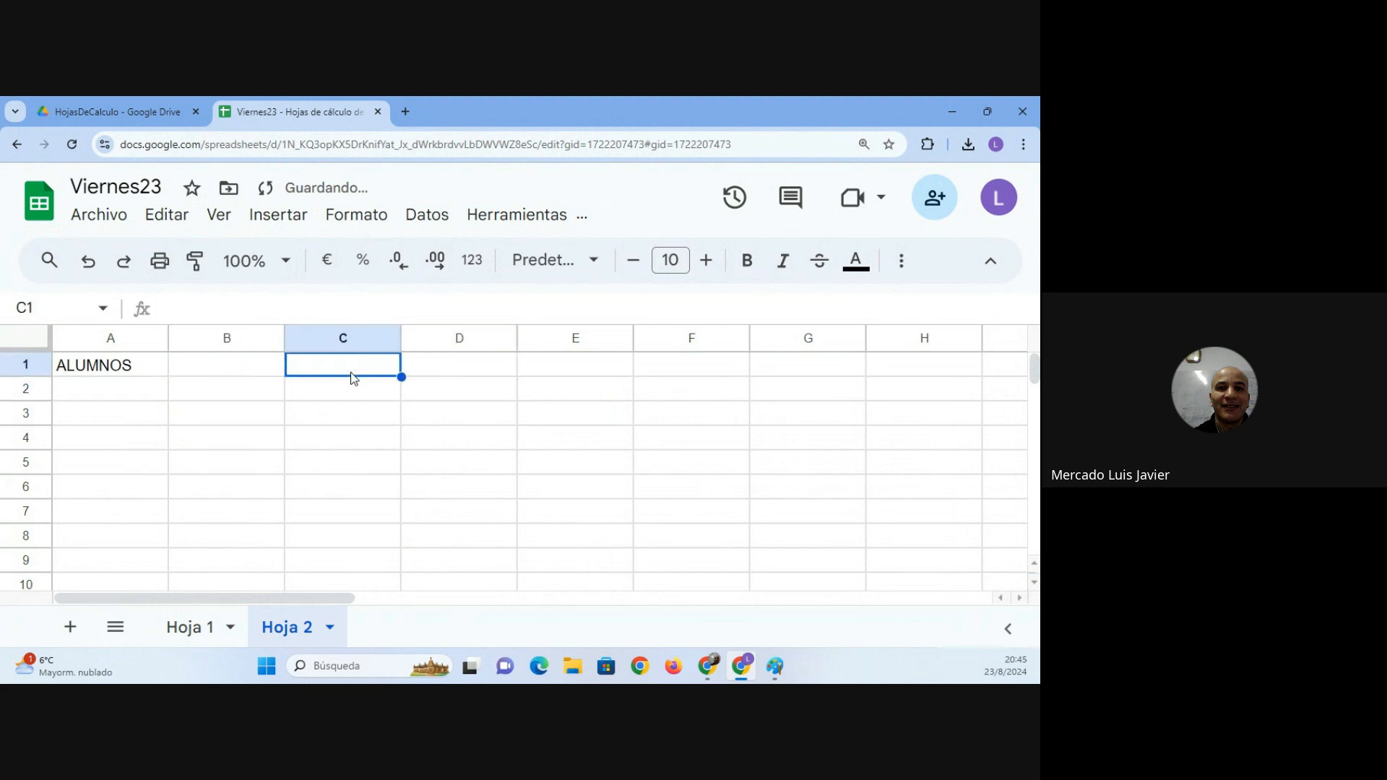
Enter NOTAS as the second column header in B1.
key(Left)
key(Left)
key(Right)
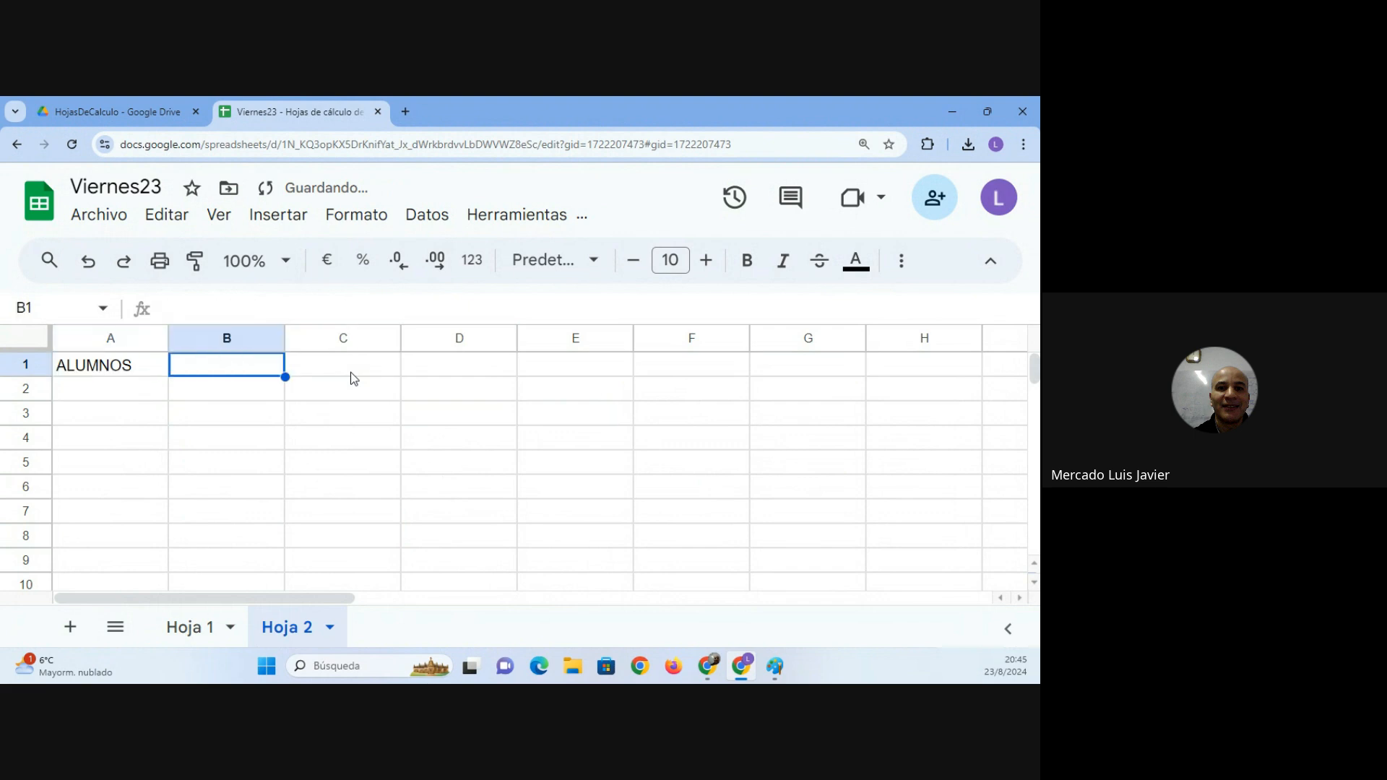
key(Left)
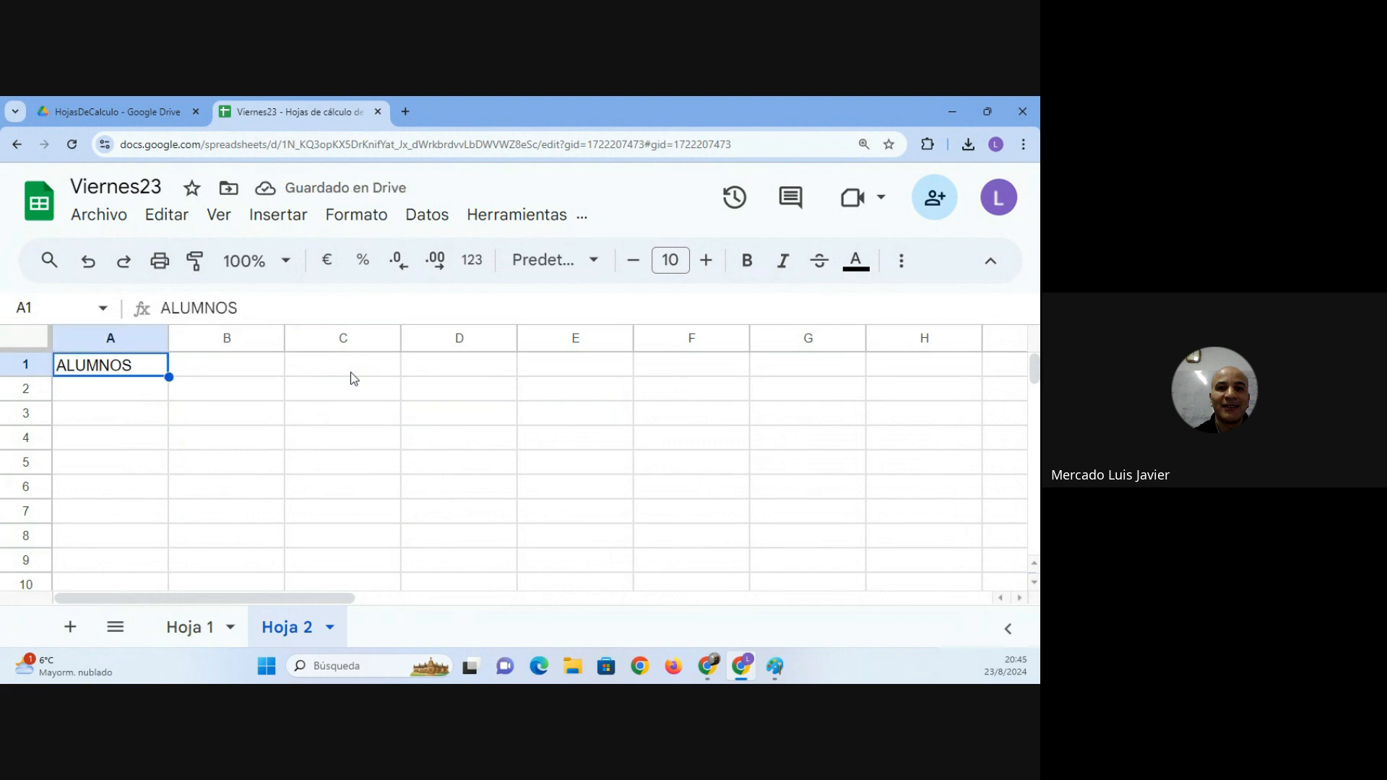
key(Right)
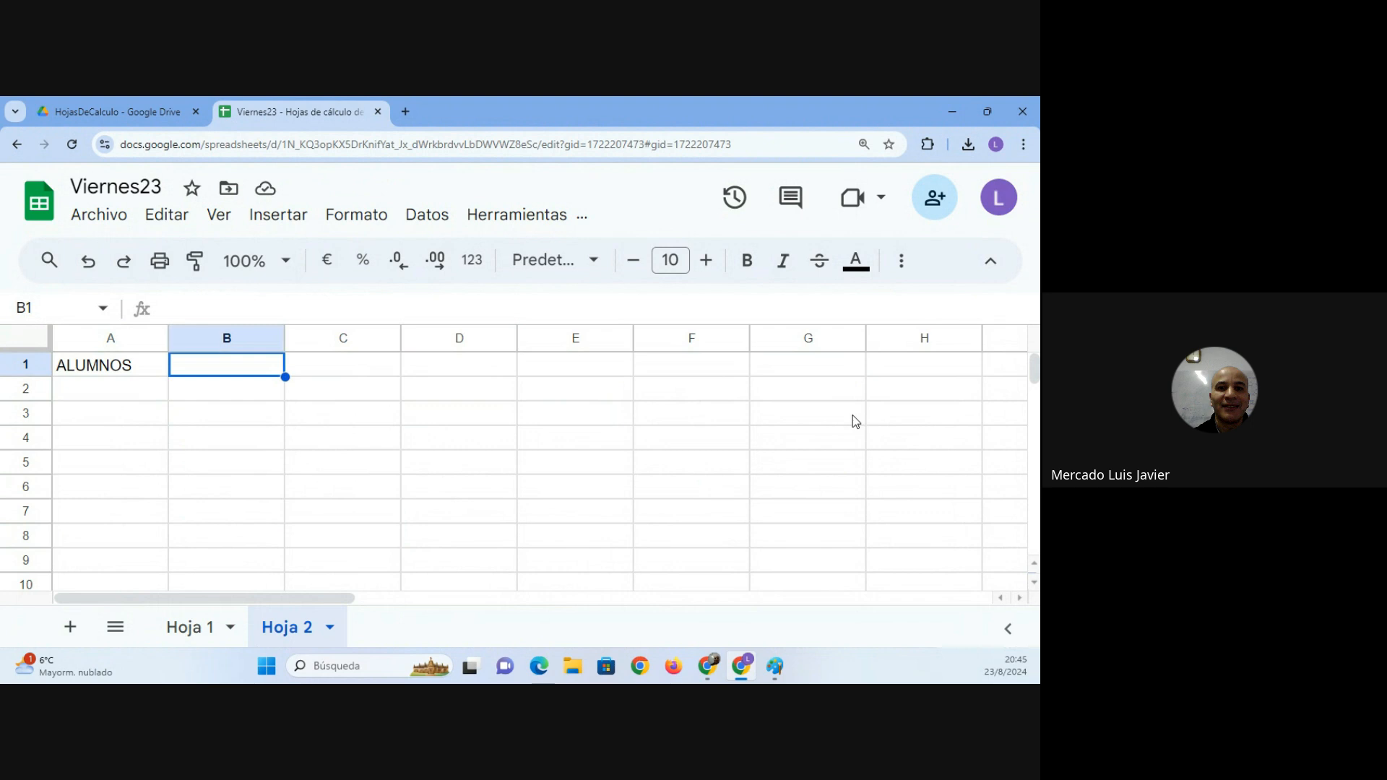
key(Down)
key(Up)
text(NOTAS)
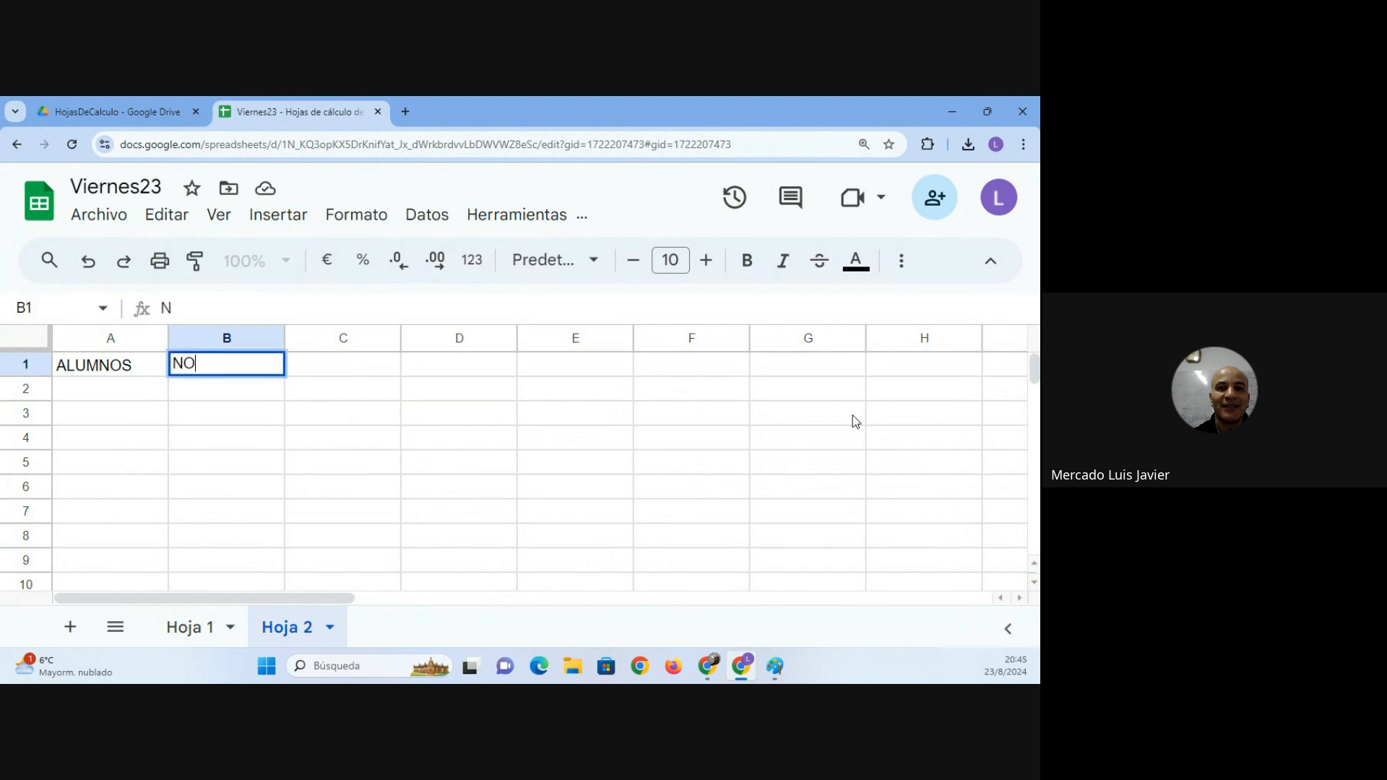
key(Return)
Enter the header OBSERVACIÓN in C1.
key(Up)
key(Right)
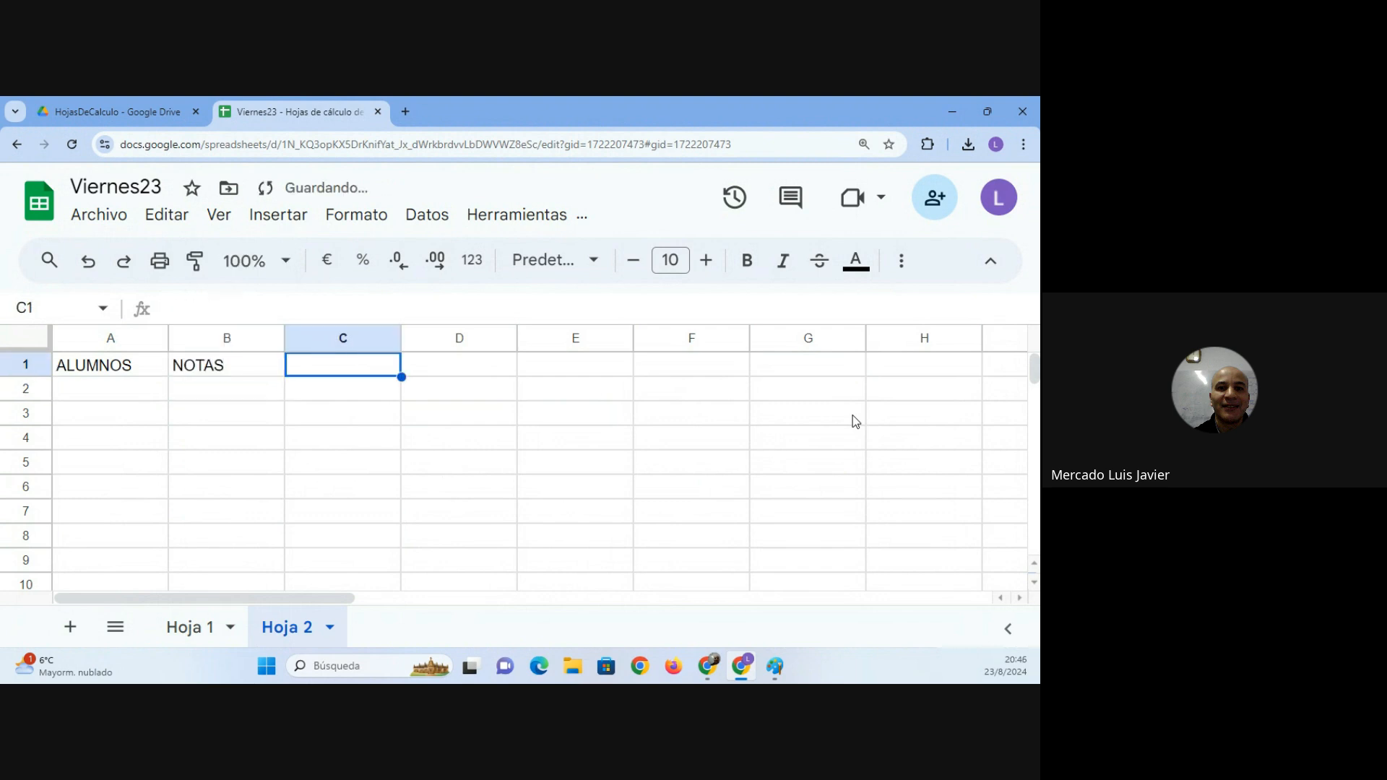
text(OBSER)
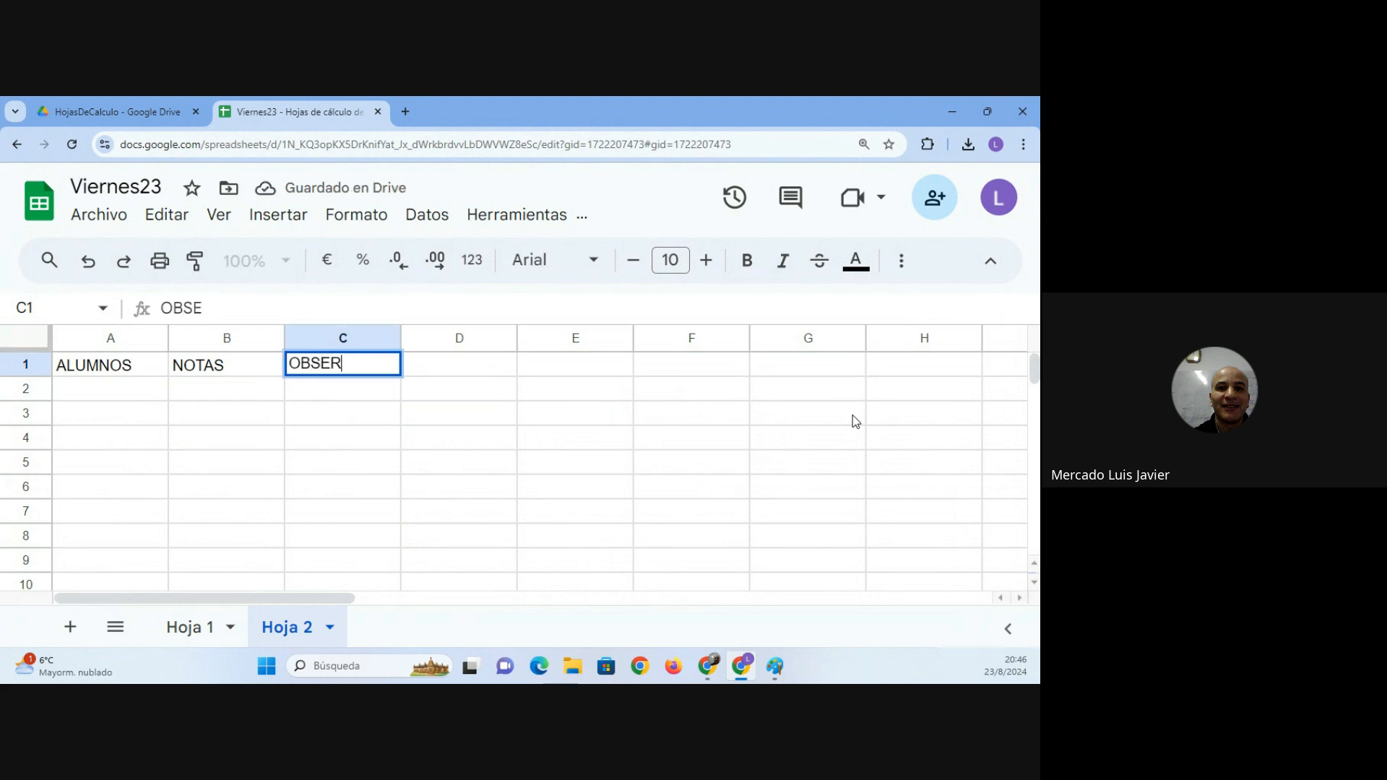
text(VACI)
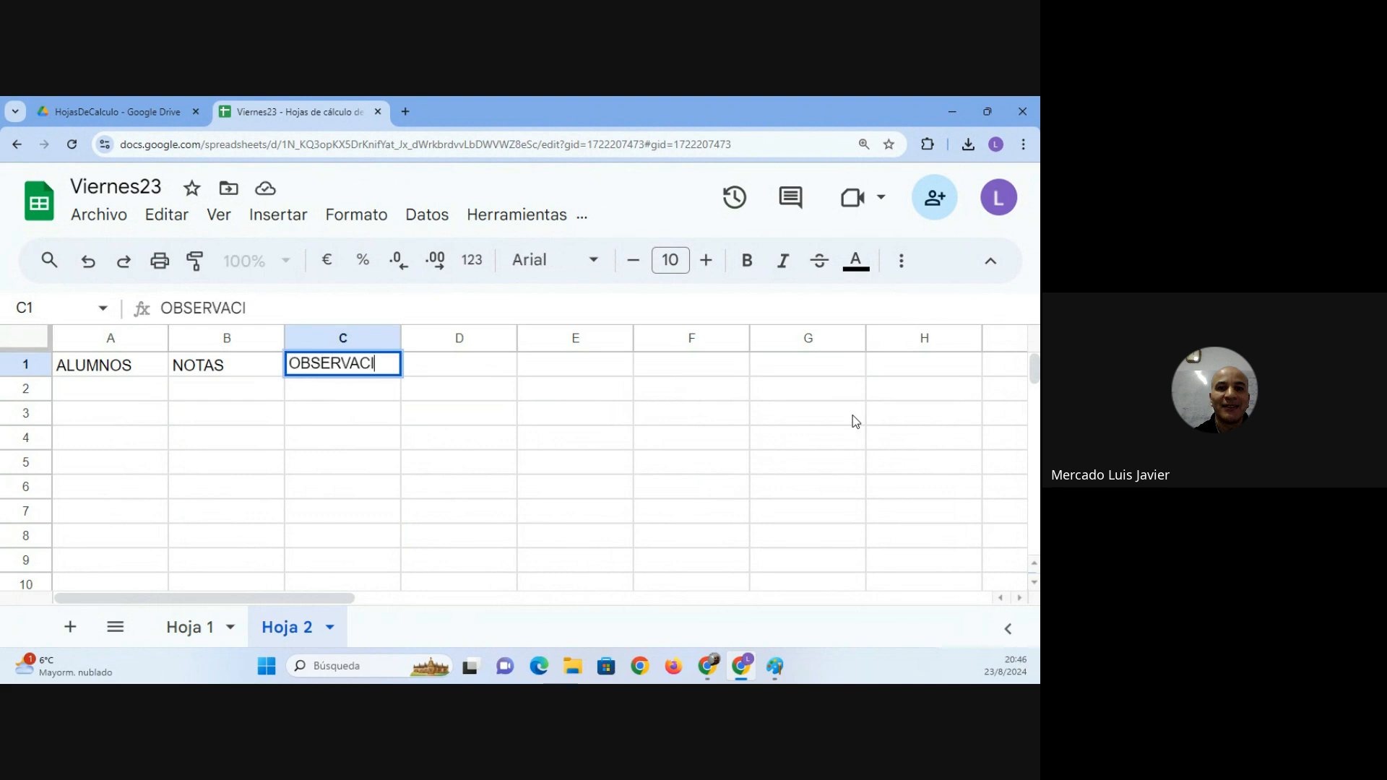
text(ÓN)
key(Return)
Write the first grade condition in E2 as NOTAS ES 10 --->MEDALLA.
key(Right)
key(Down)
key(Right)
key(Up)
key(Left)
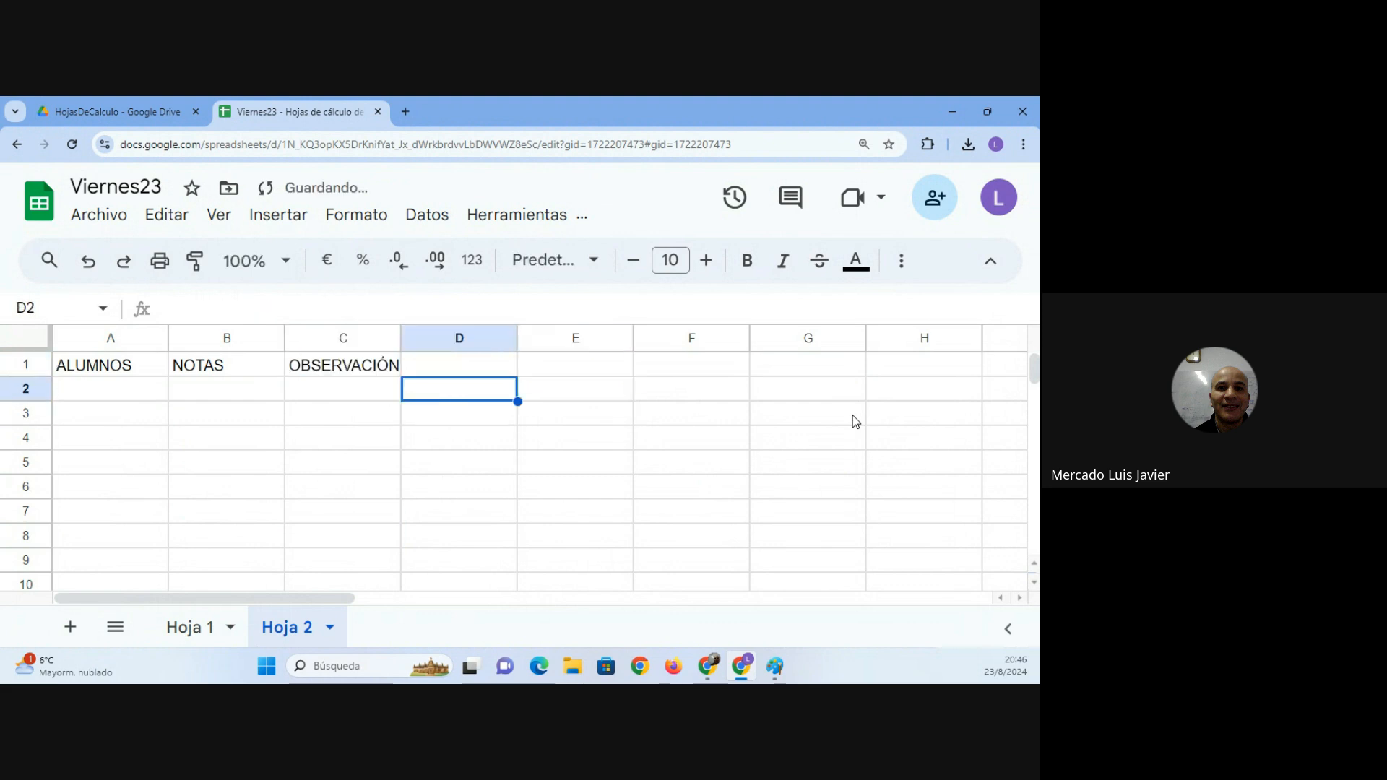
key(Right)
key(Left)
key(Right)
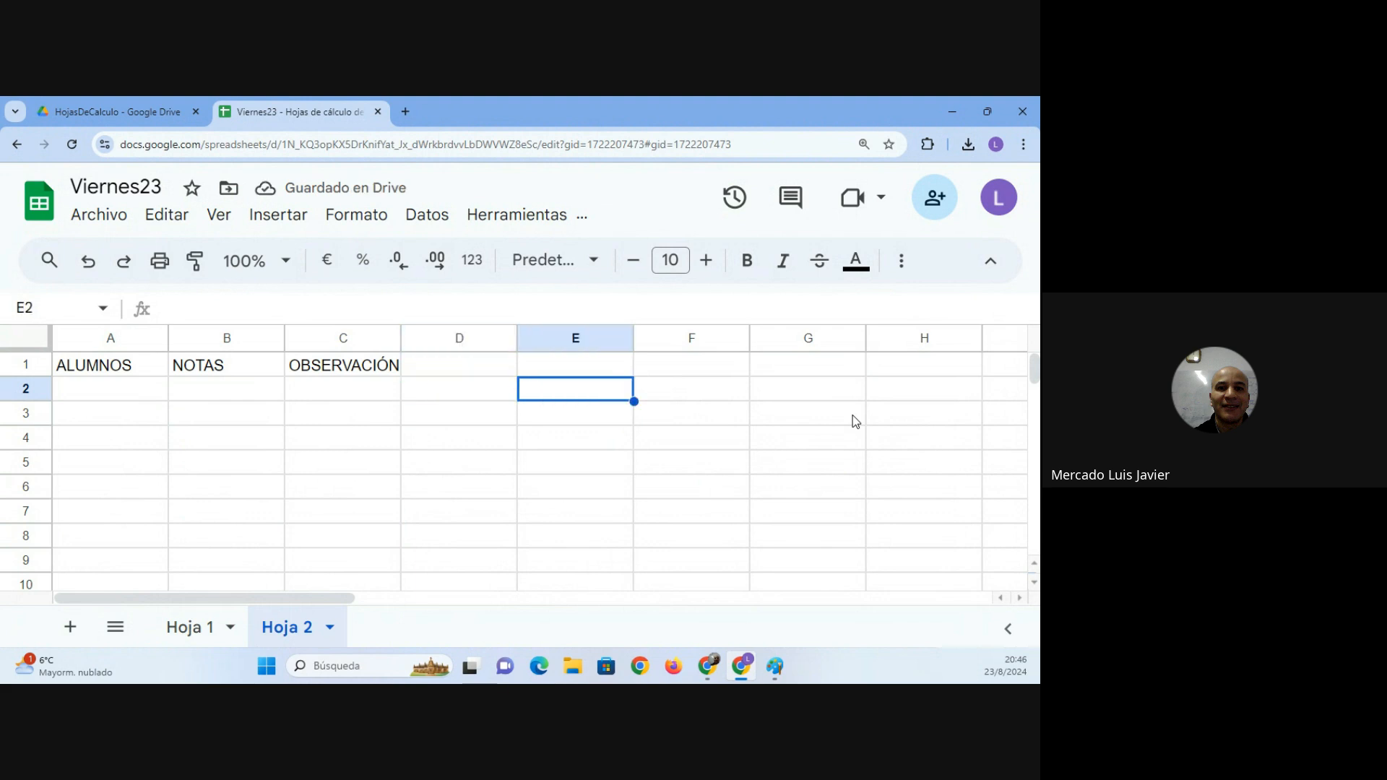
key(Left)
key(Right)
text(NO)
text(S ES 10)
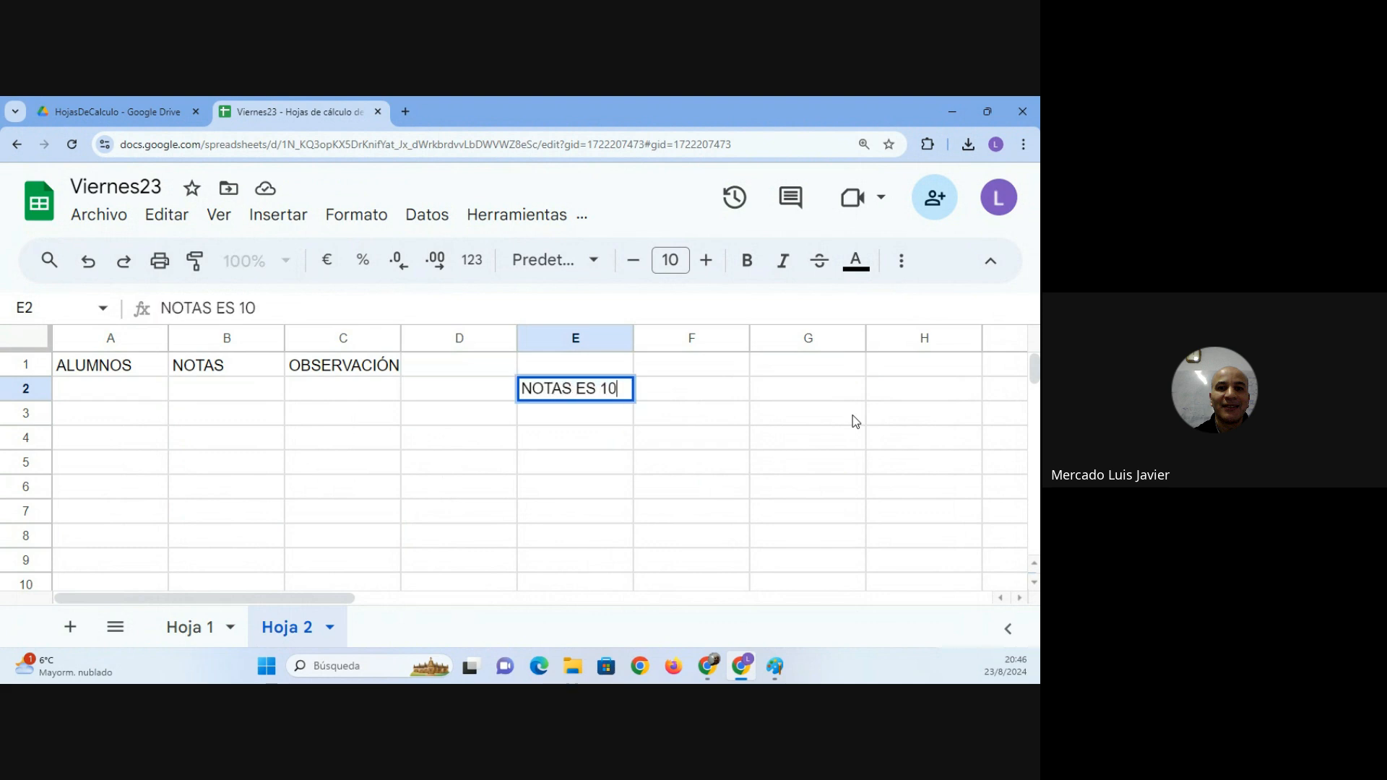
text( --->MEDAL)
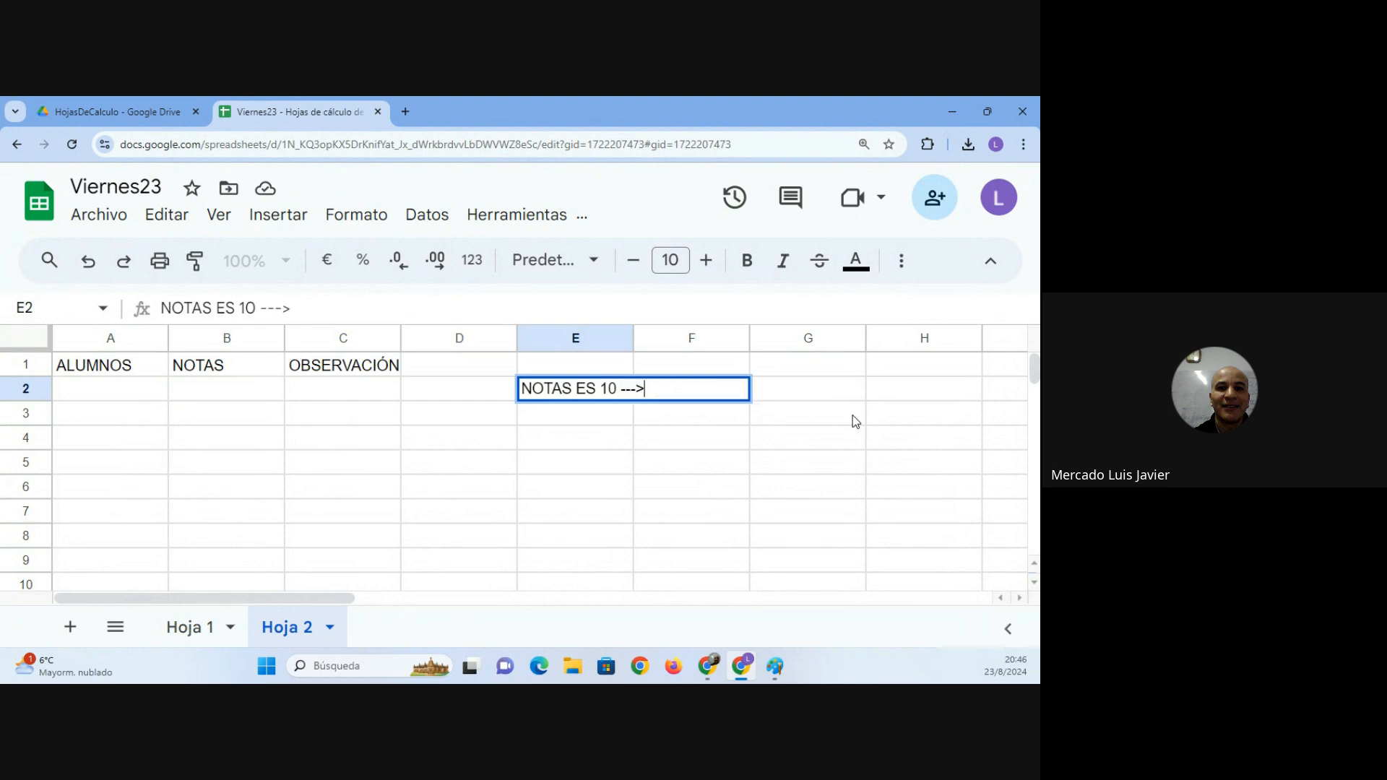
text(LA)
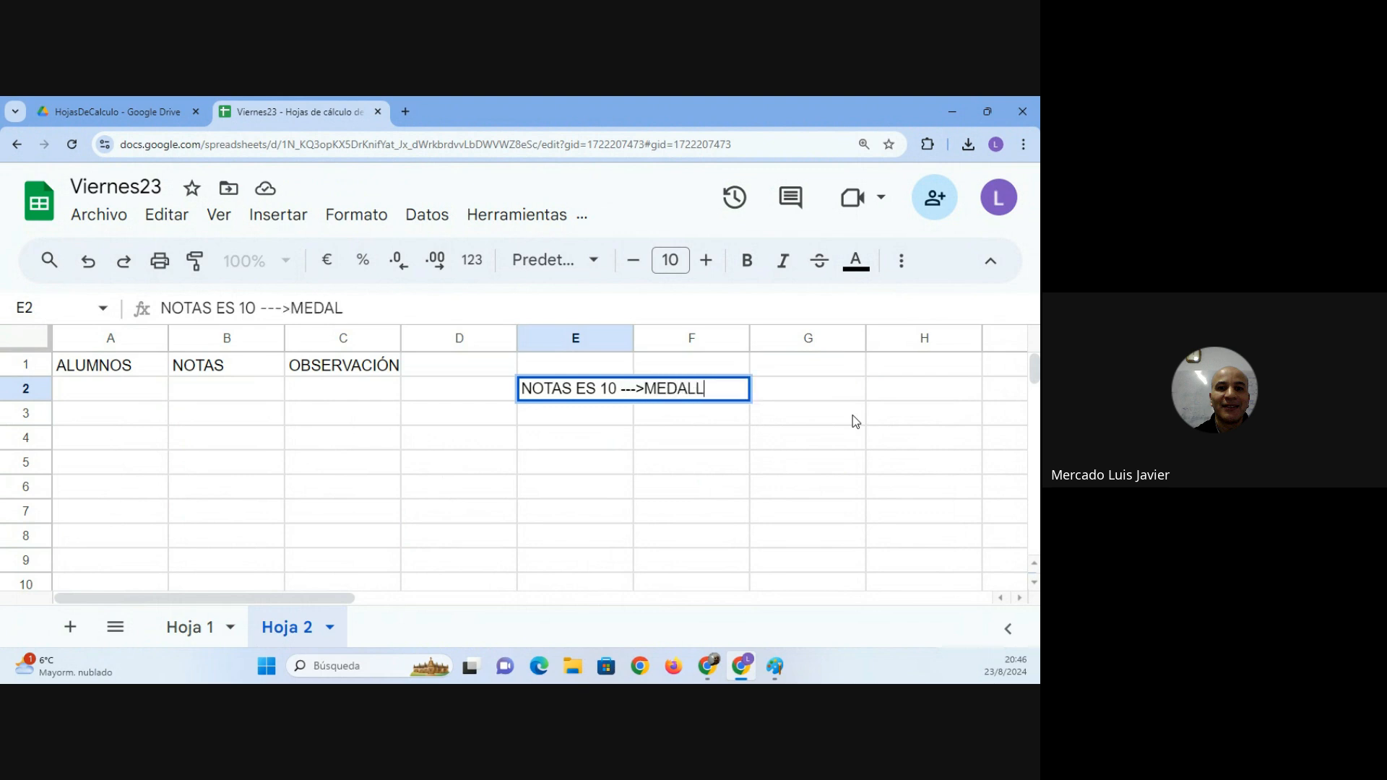
key(Return)
Write the second grade condition in E3 as NOTA ES 1 --->RETIRAR.
text(nOT)
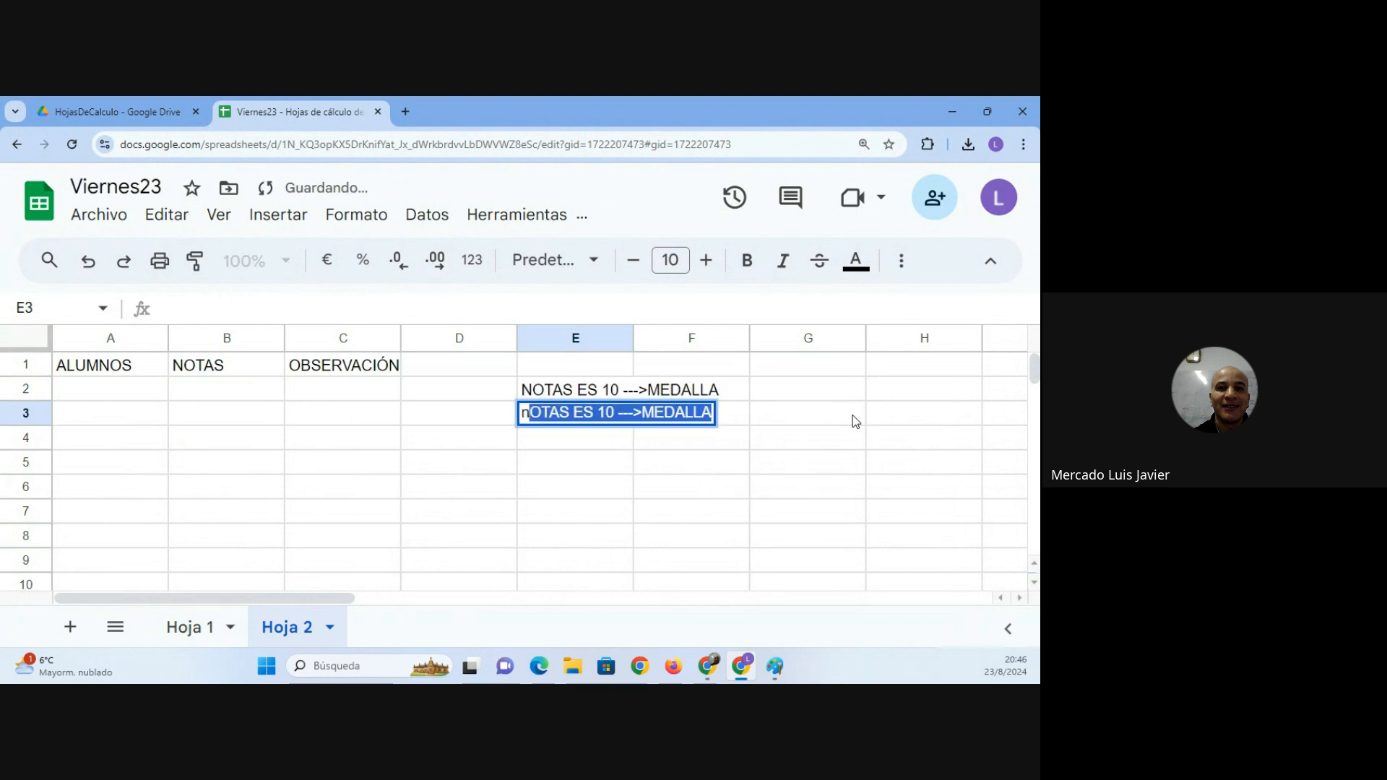
key(BackSpace)
key(BackSpace)
key(BackSpace)
key(BackSpace)
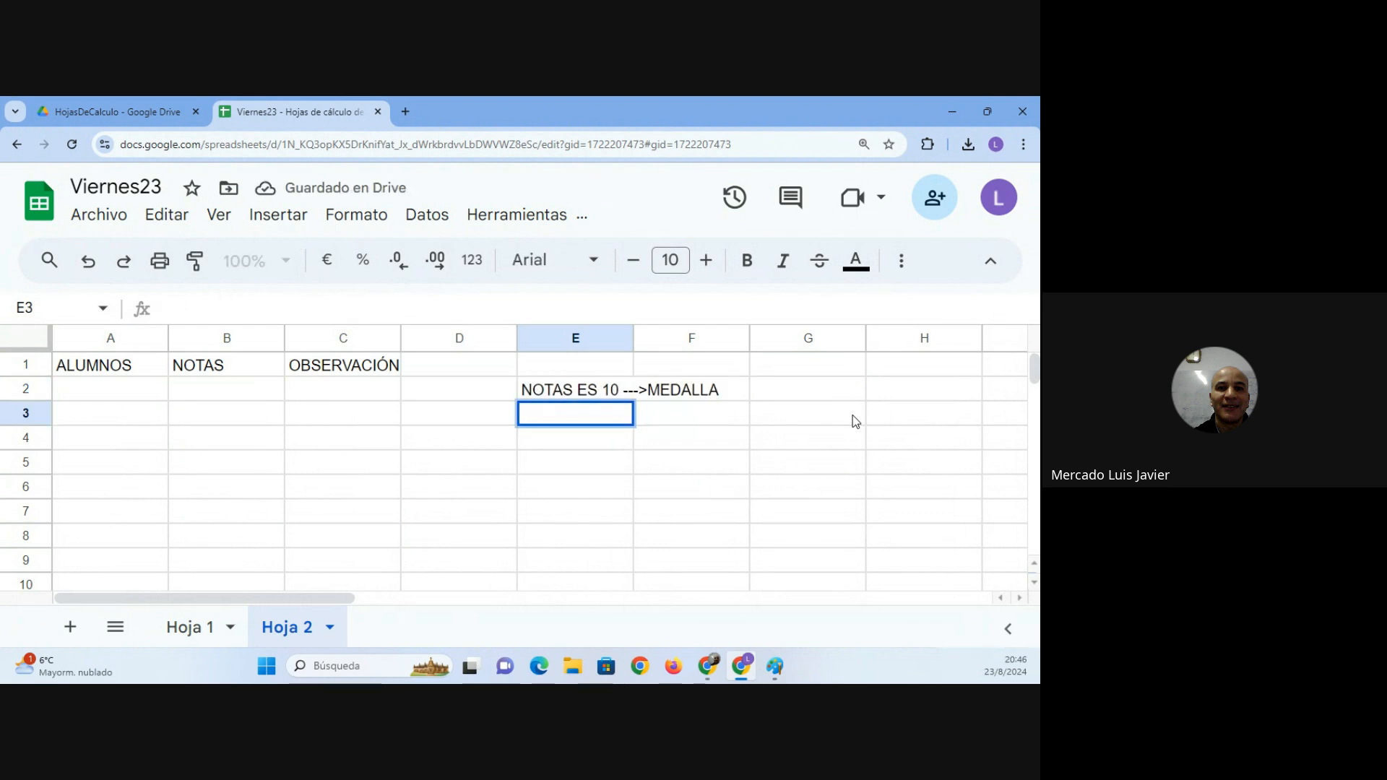
text(n)
key(BackSpace)
text(NOTA )
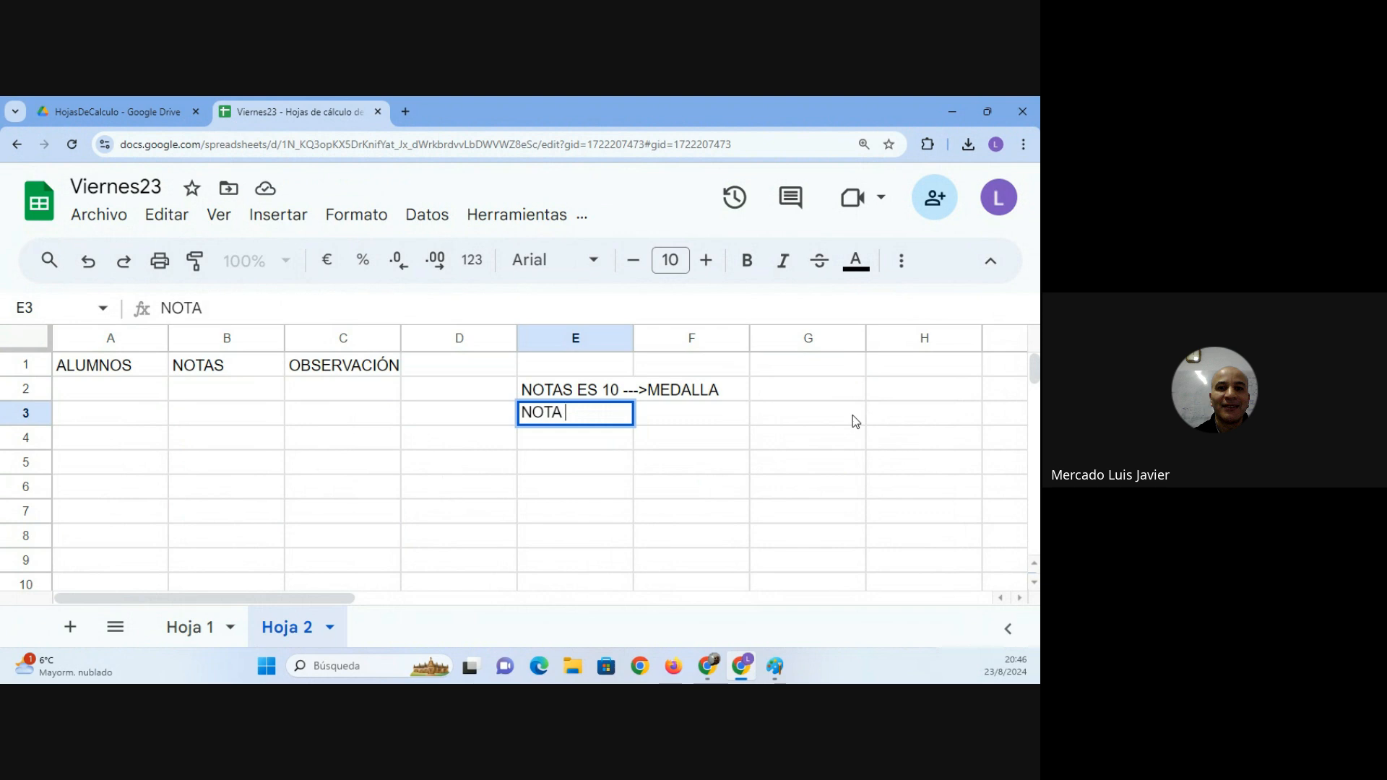
text(ES 1 --->RETIRAR)
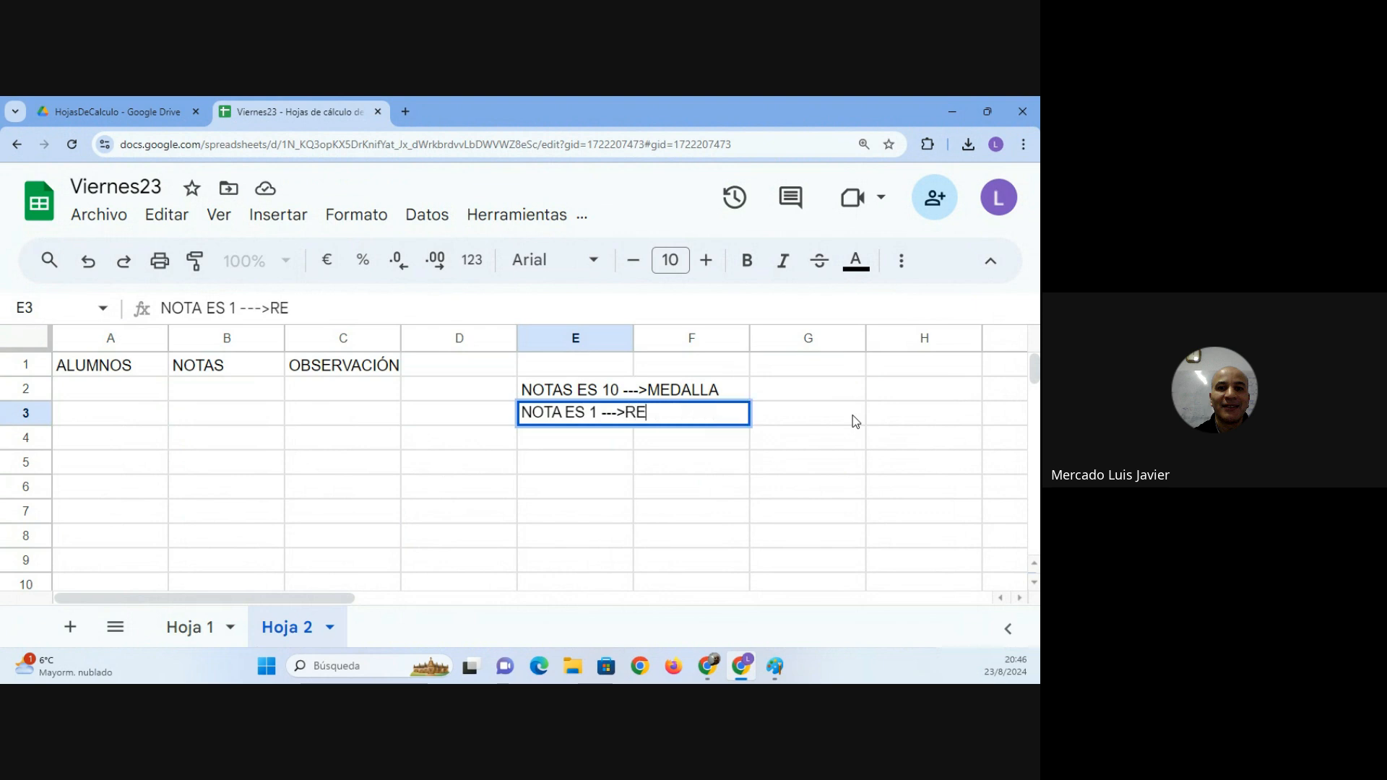
key(Return)
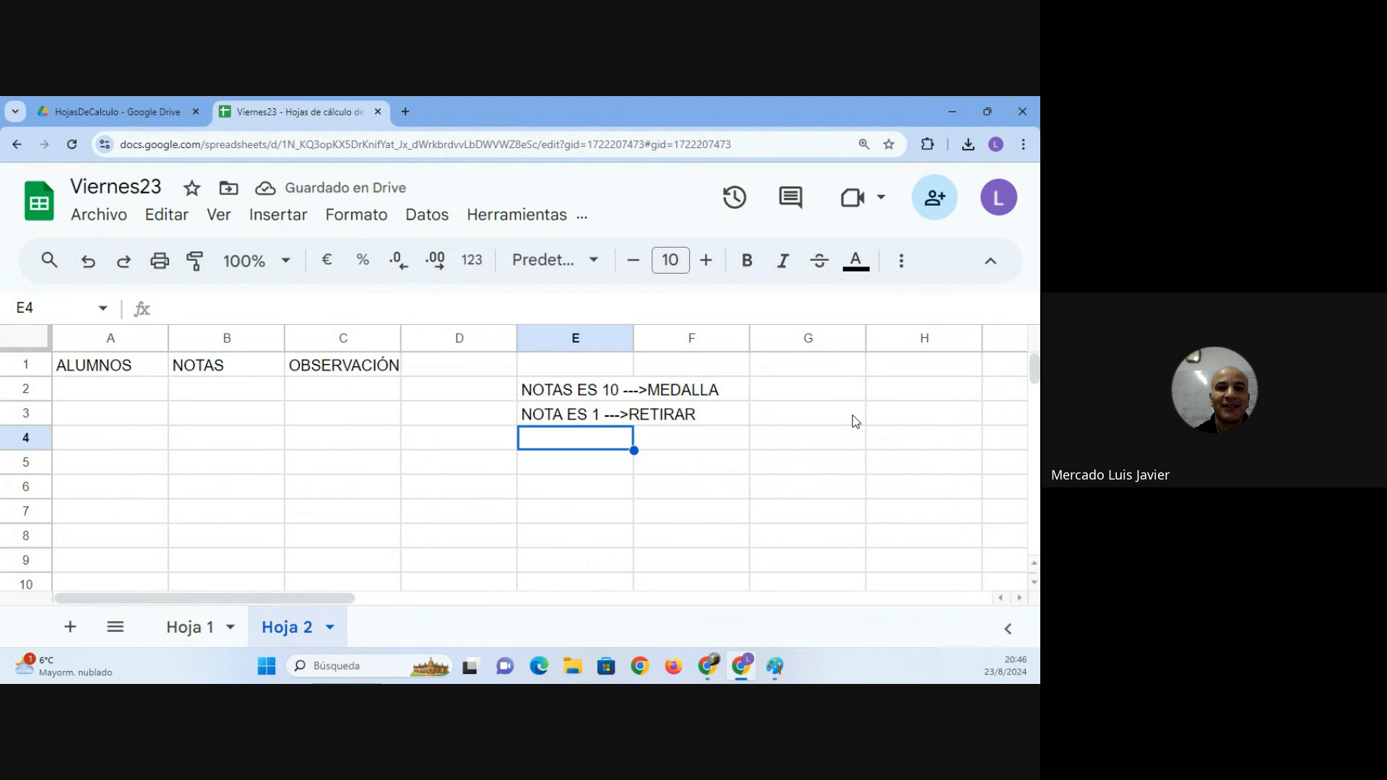
Write the condition for the remaining grades in E4 as EN TODOS LOS DEMAS CASOS -->SIGUE PARTICIPANDO.
text(EN TOD)
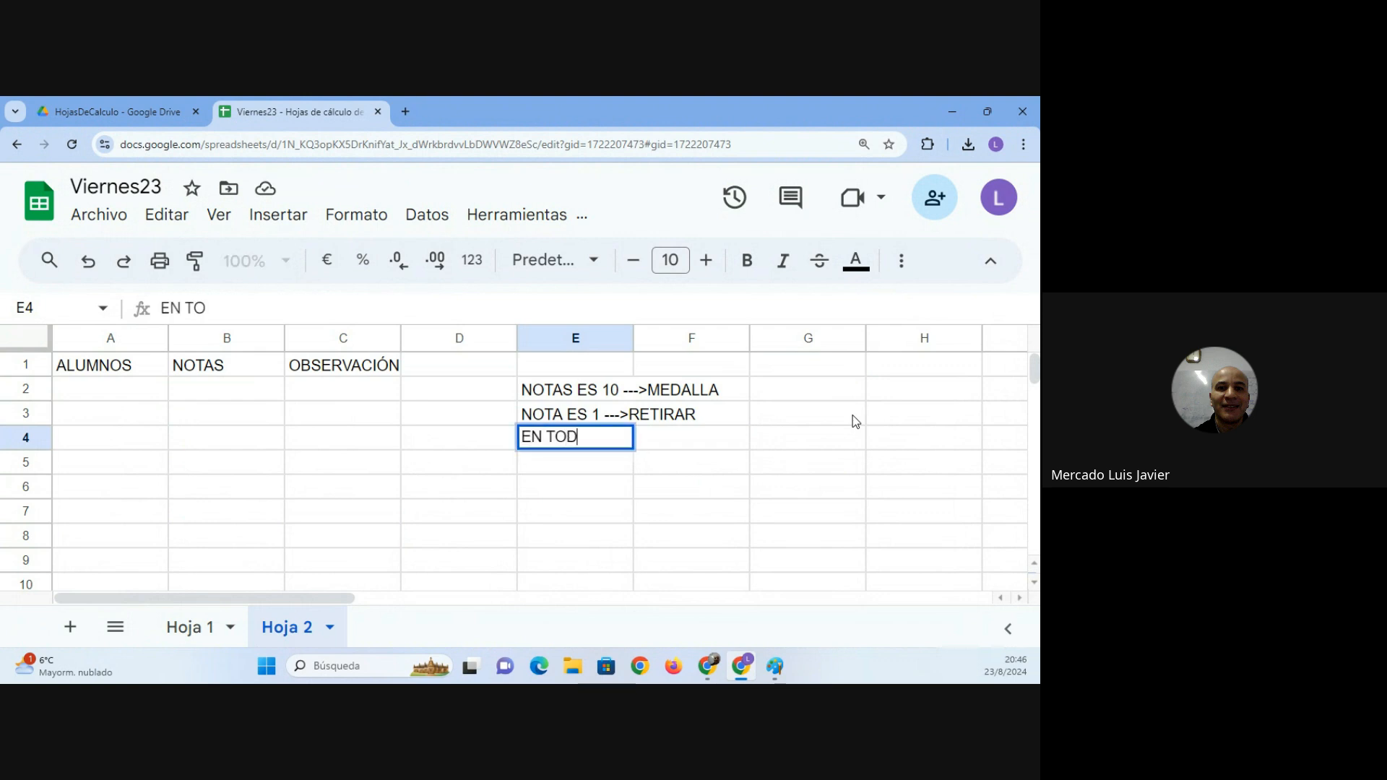
text(OS LOS DEMAS C)
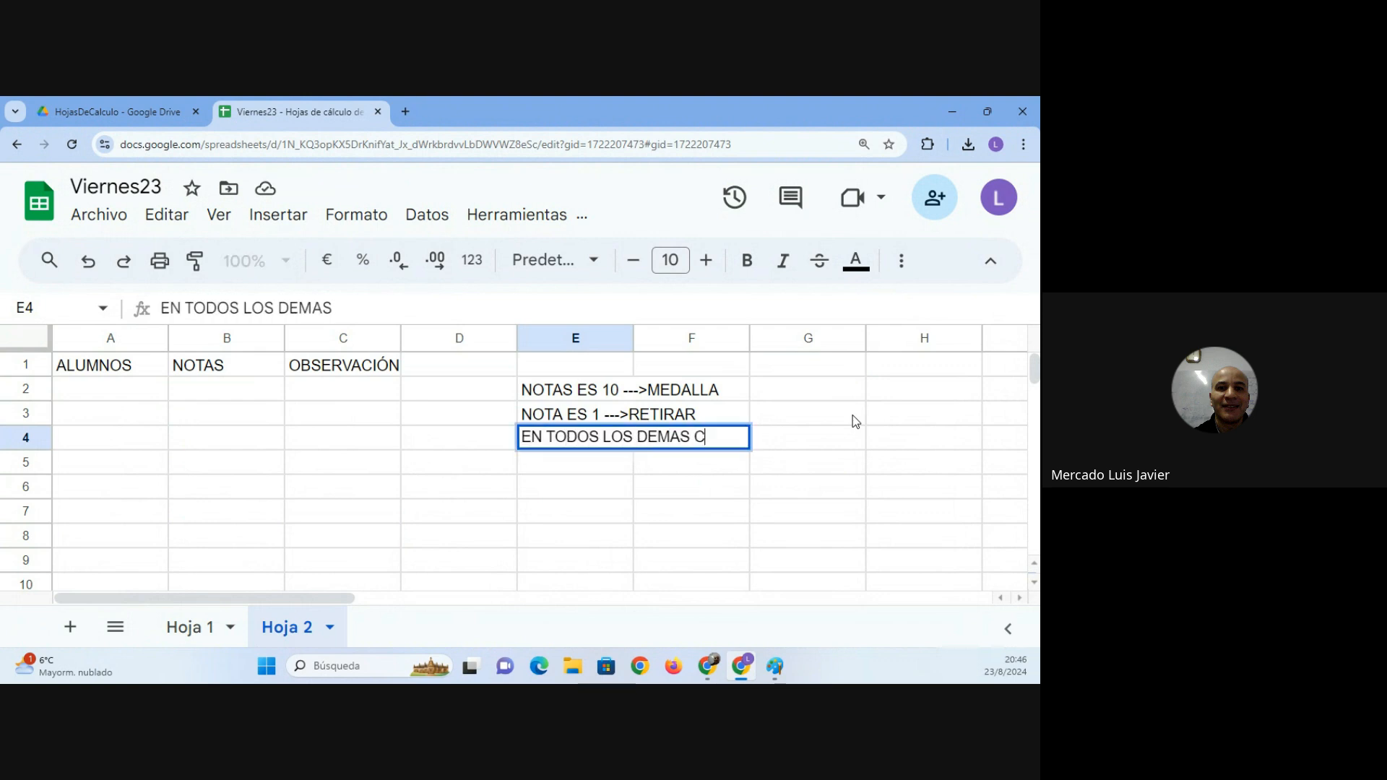
text(ASOS)
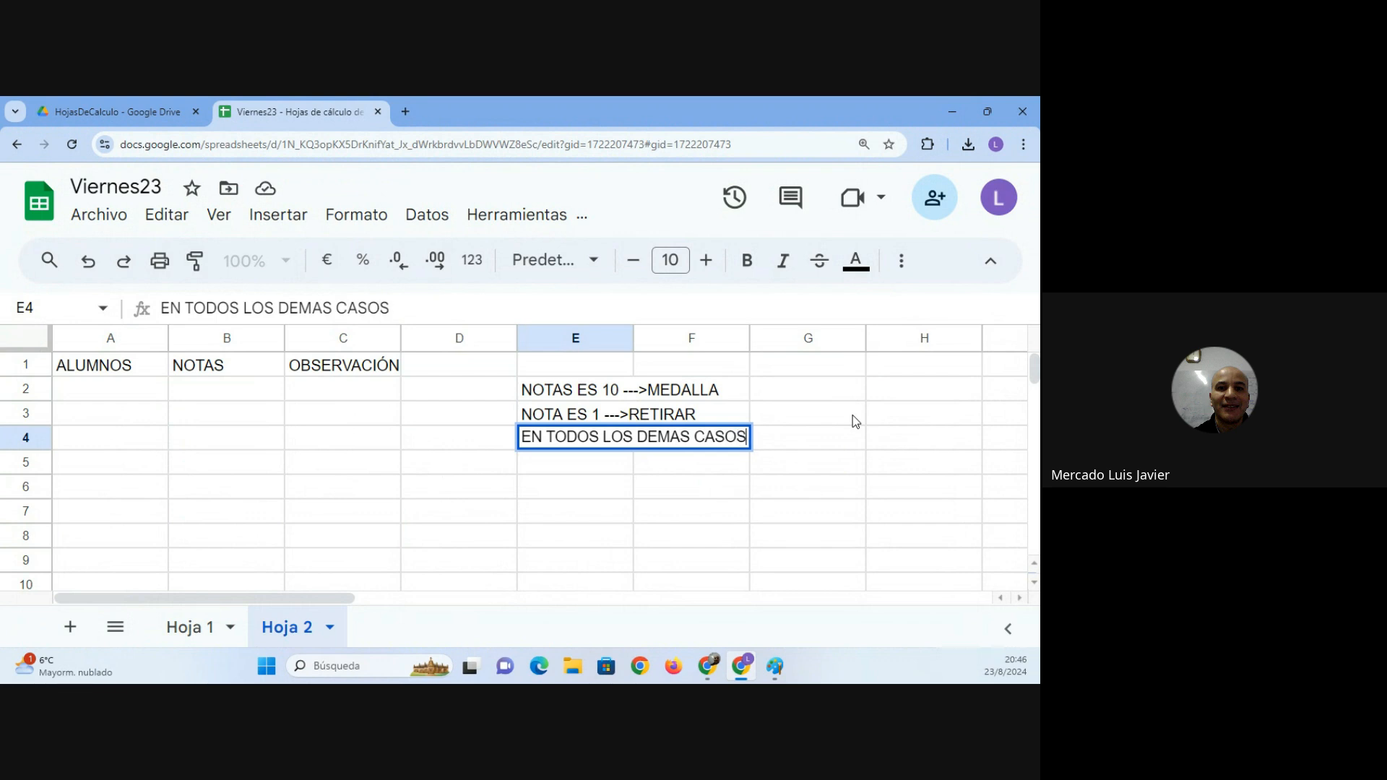
text( -->)
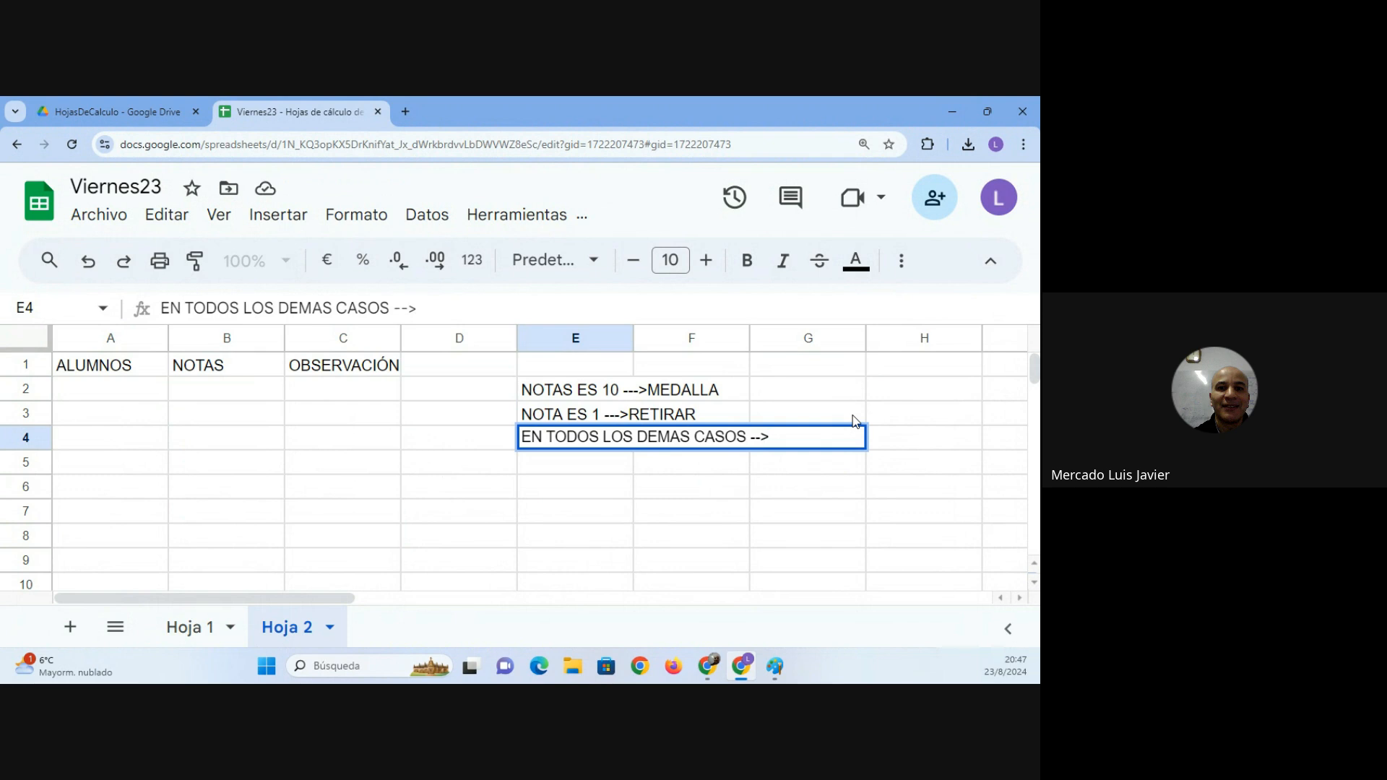
text(SIGUE PARTICIP)
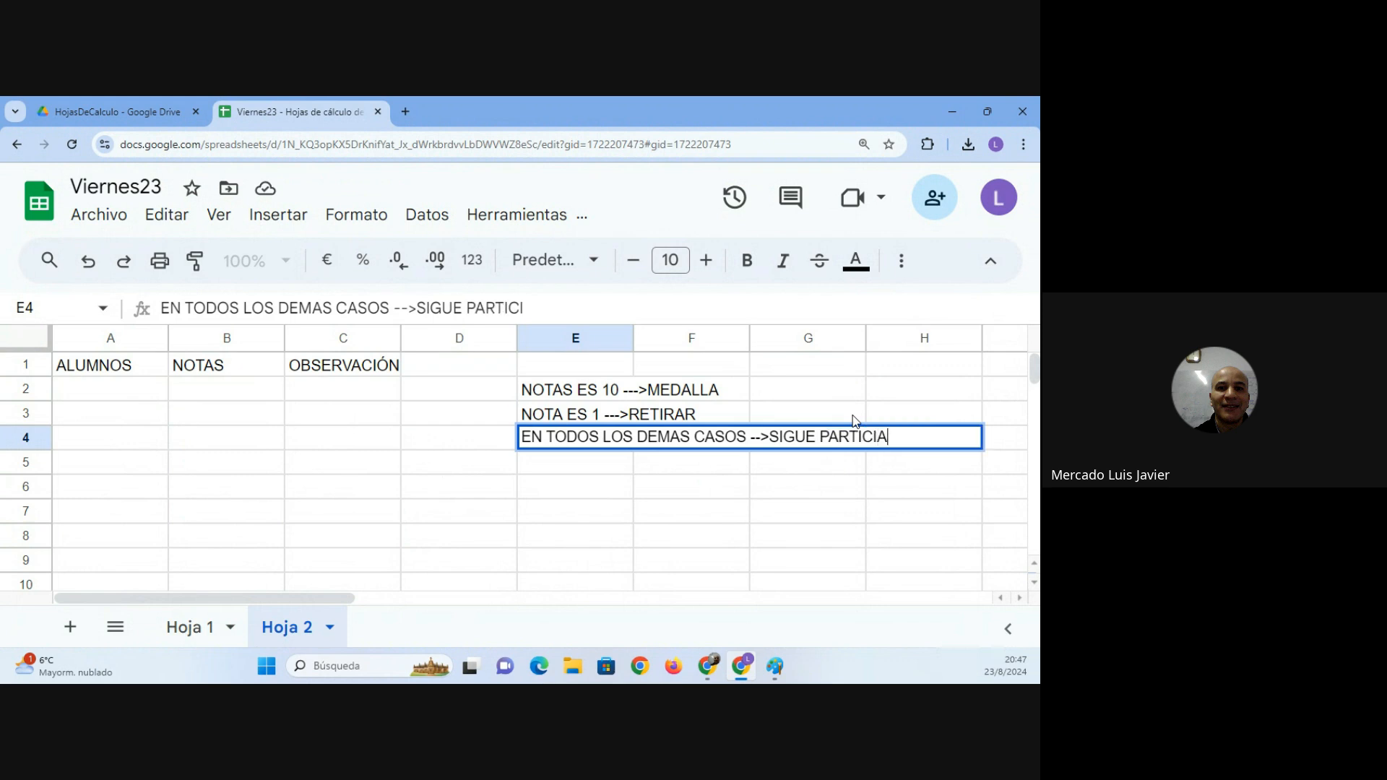
text(ANDO)
key(Return)
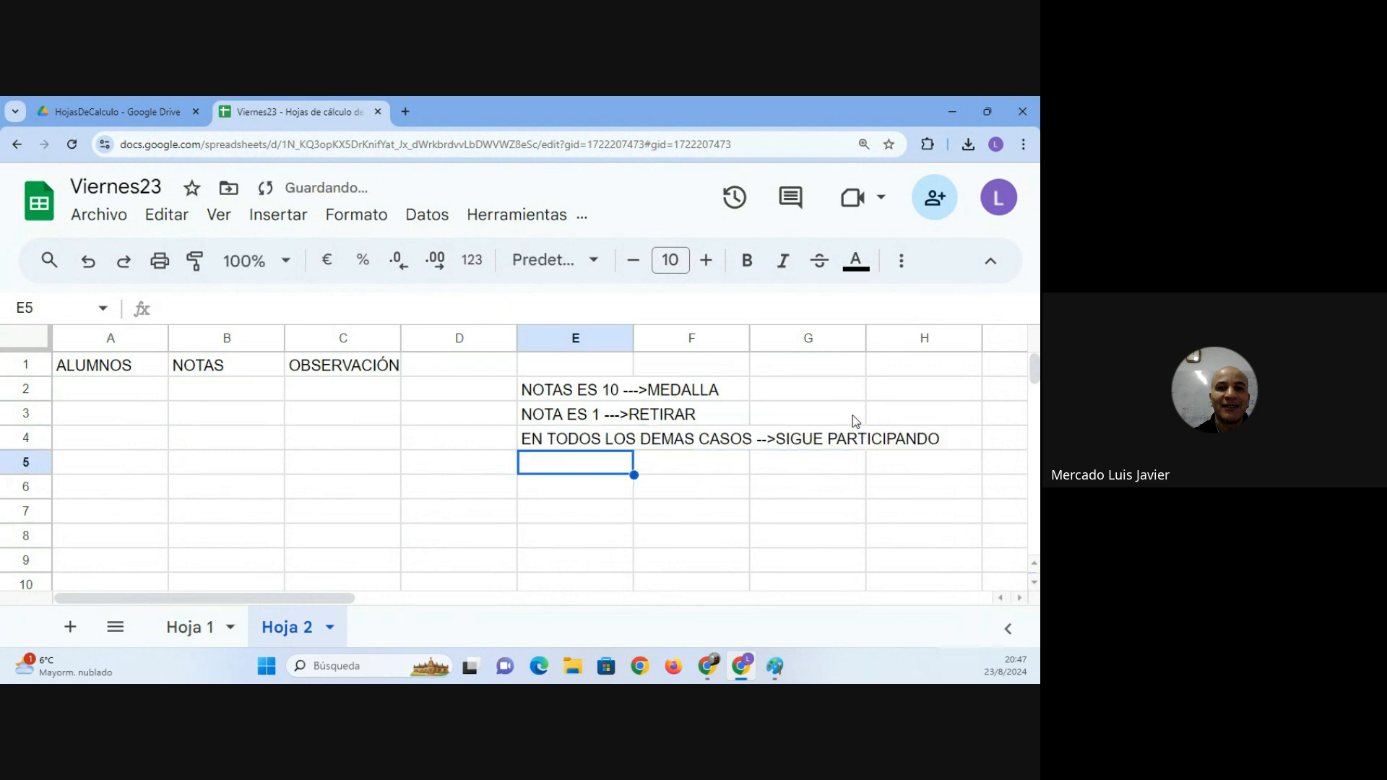
Fill the ALUMNOS column with five student surnames in A2 to A6.
key(Left)
key(Left)
key(Left)
key(Up)
key(Up)
key(Up)
key(Left)
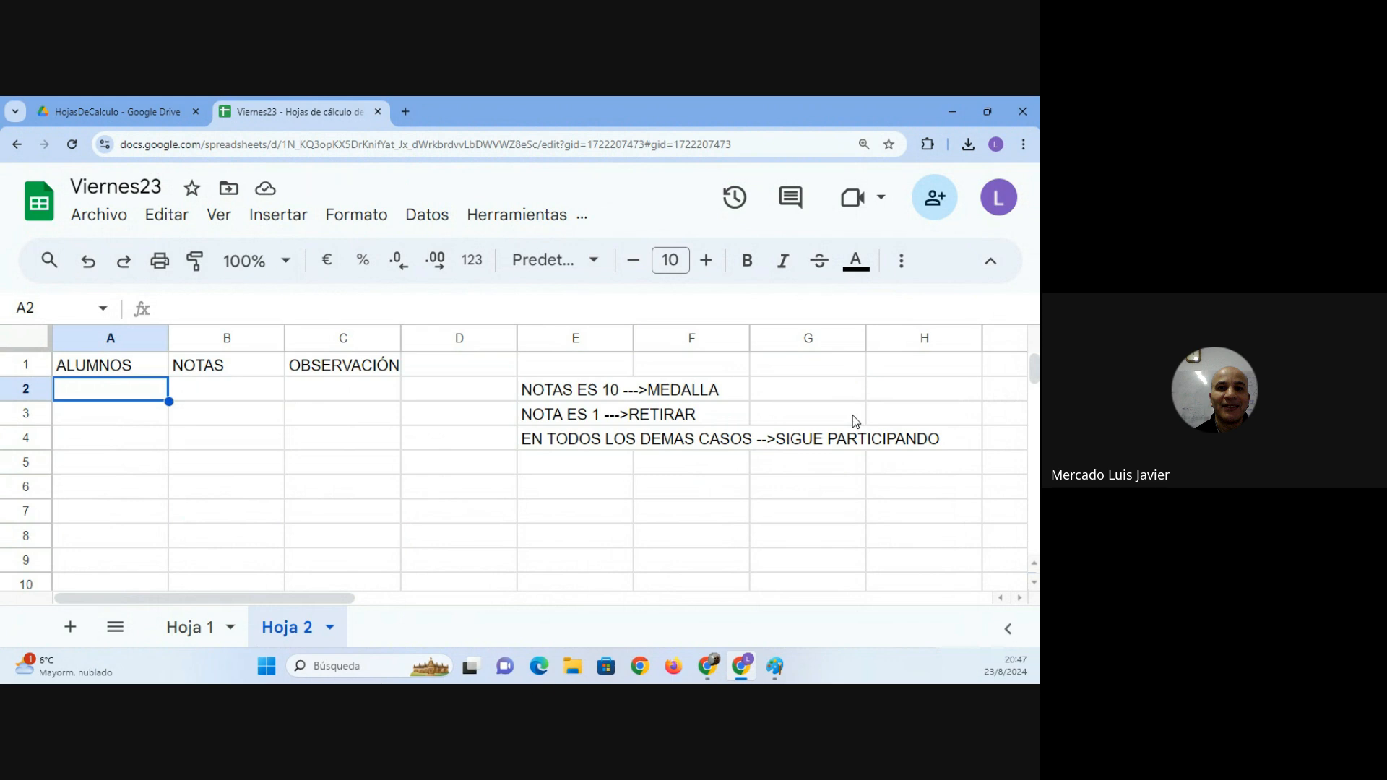
text(ZANARDI)
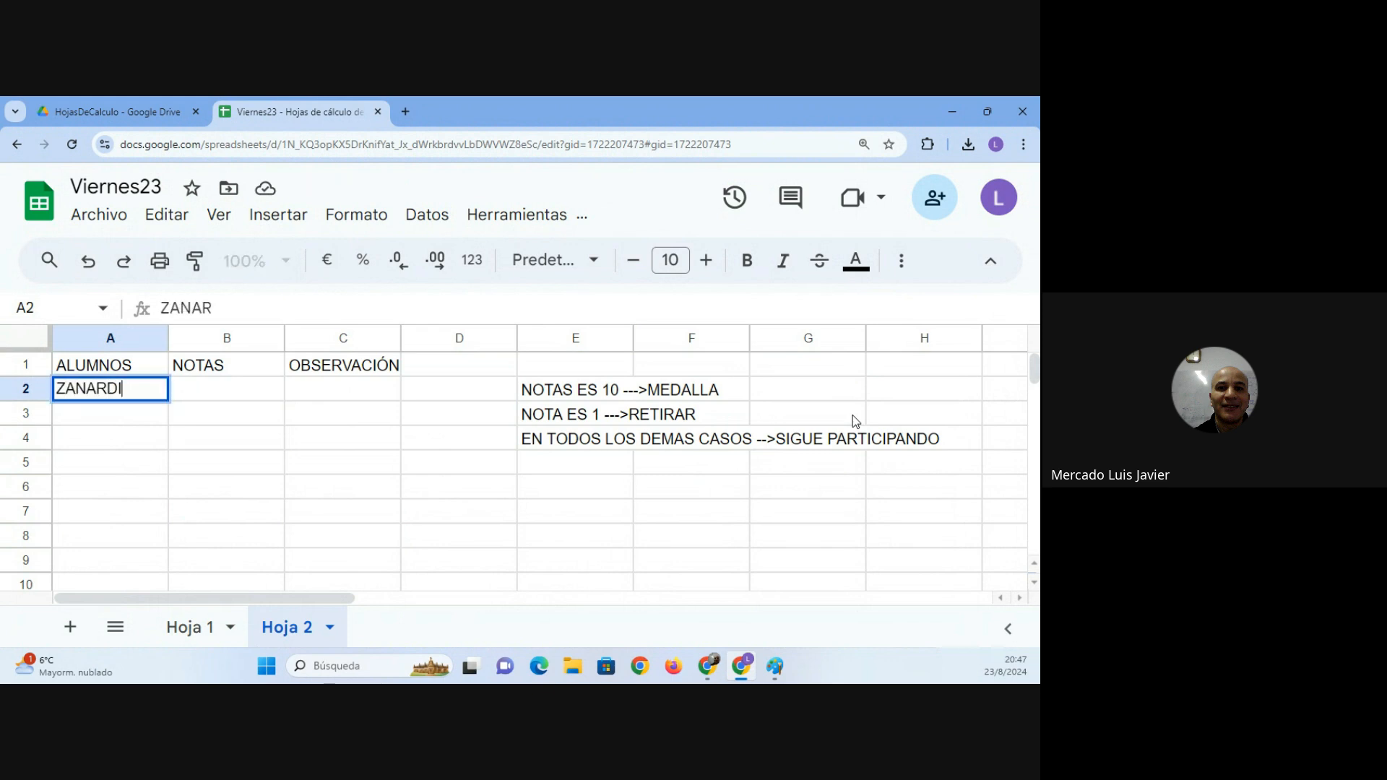
key(Return)
text(ROBLEDO)
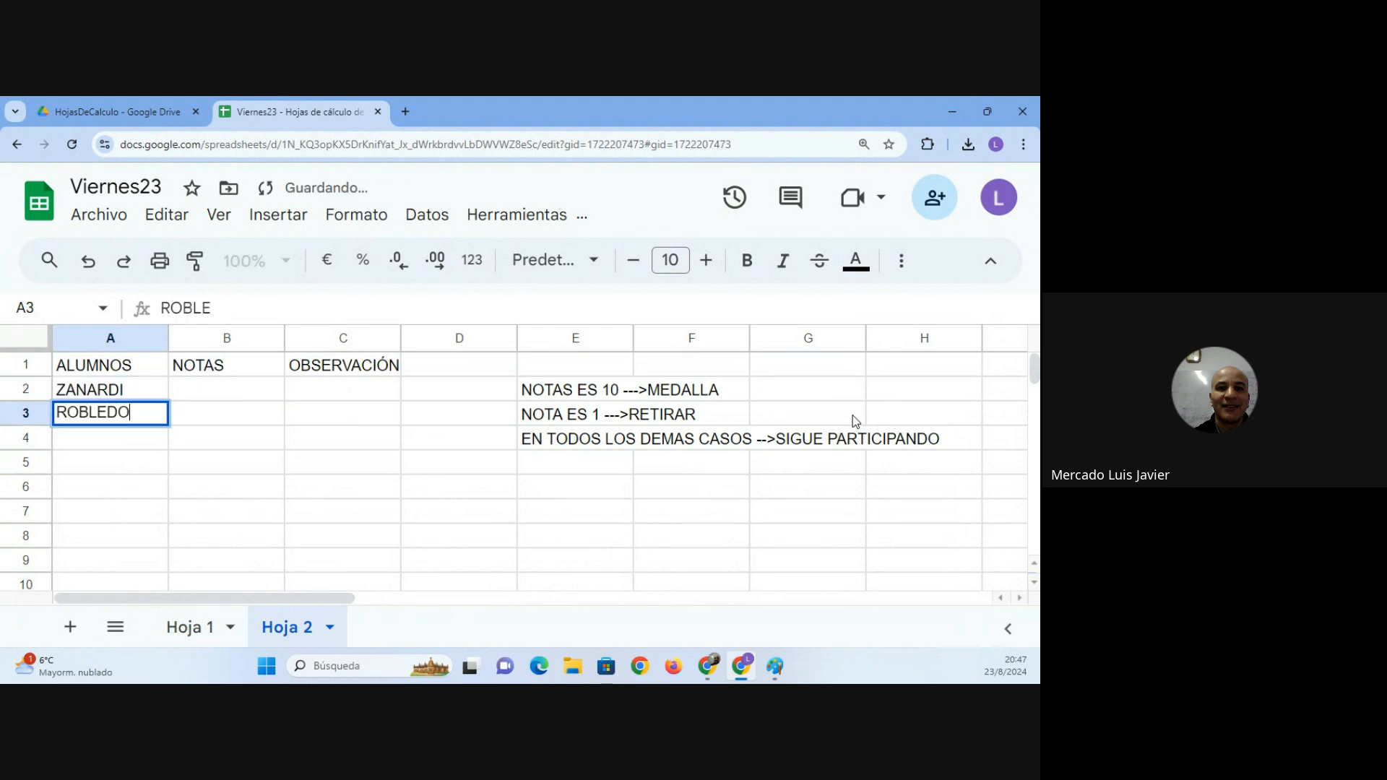
key(Return)
text(ROSALES)
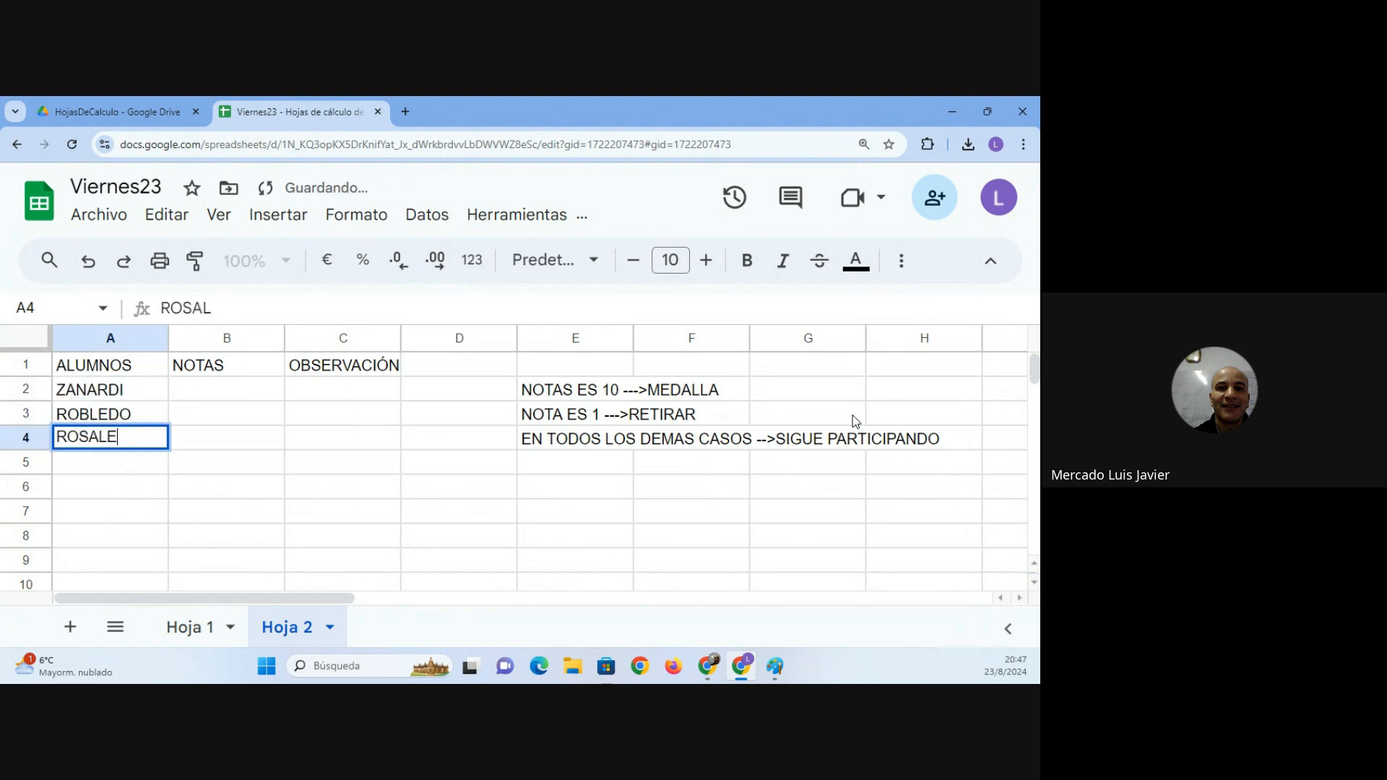
key(Return)
text(LUCERO)
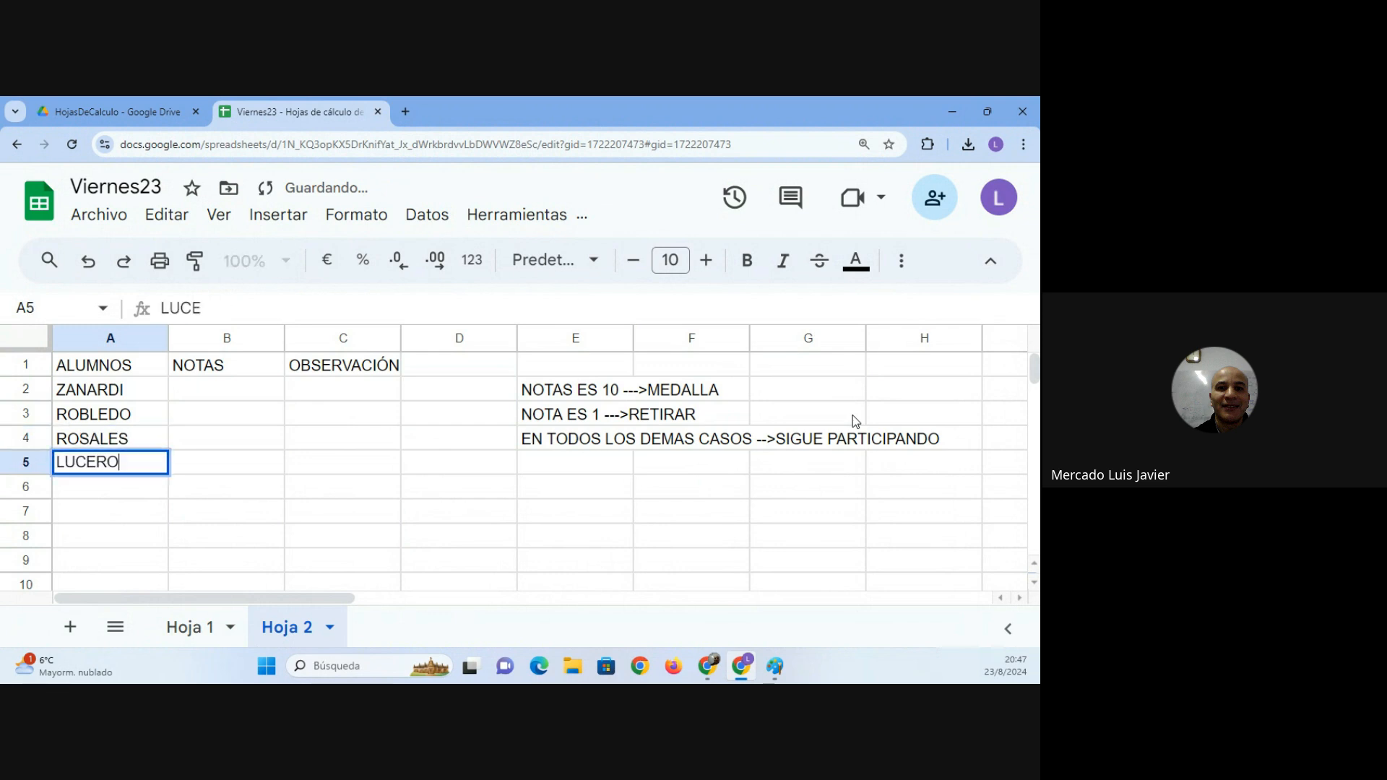
key(Return)
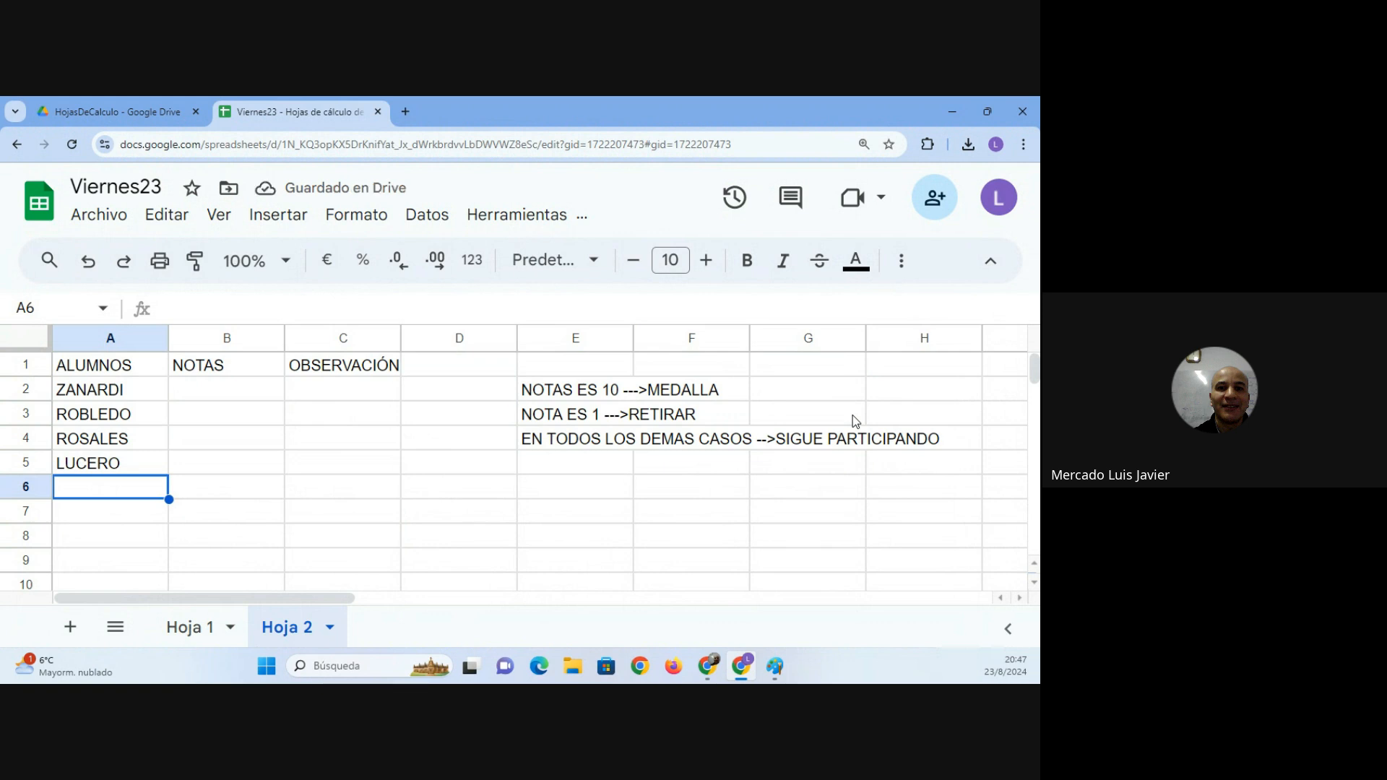
text(NARA)
key(Tab)
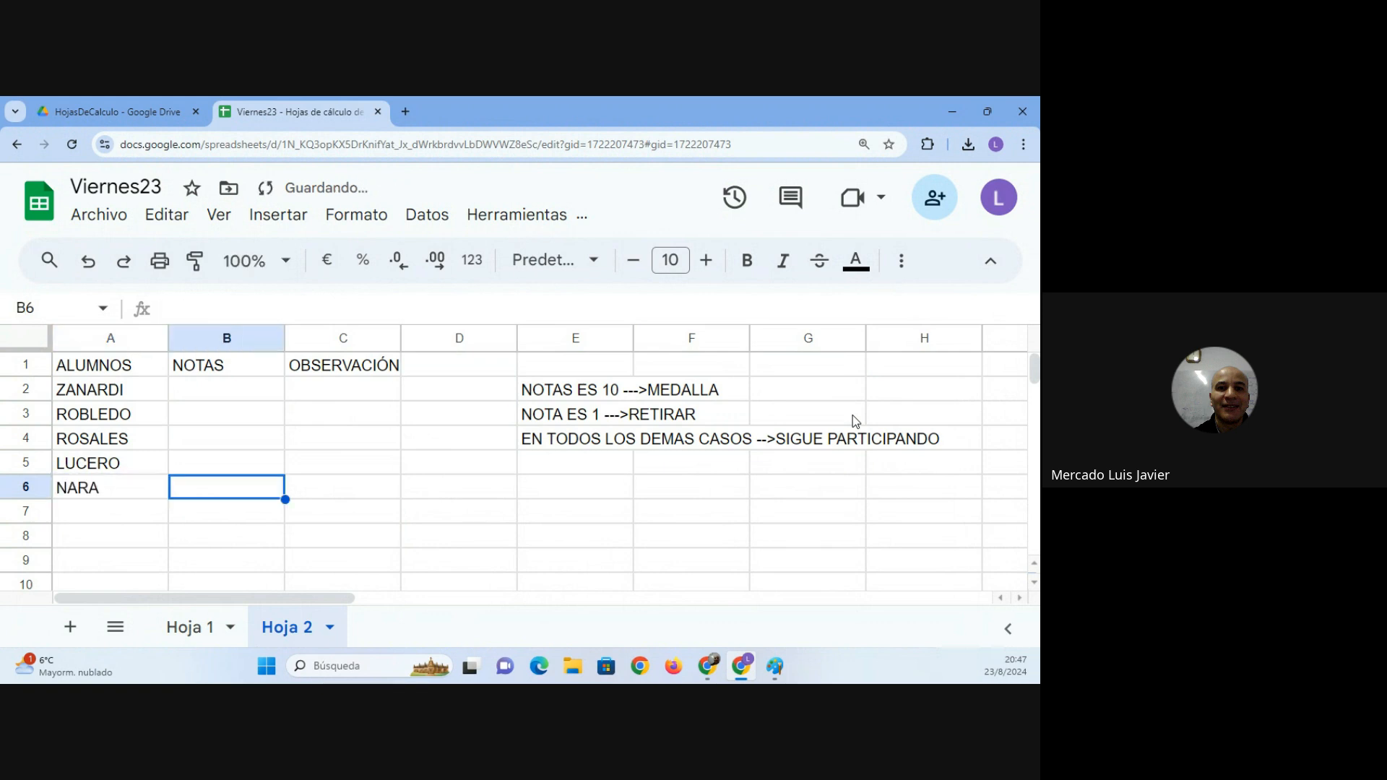
Enter the grades 9, 10, 6, 5 and 1 in B2 to B6 under NOTAS.
key(Up)
key(Up)
key(Up)
key(Up)
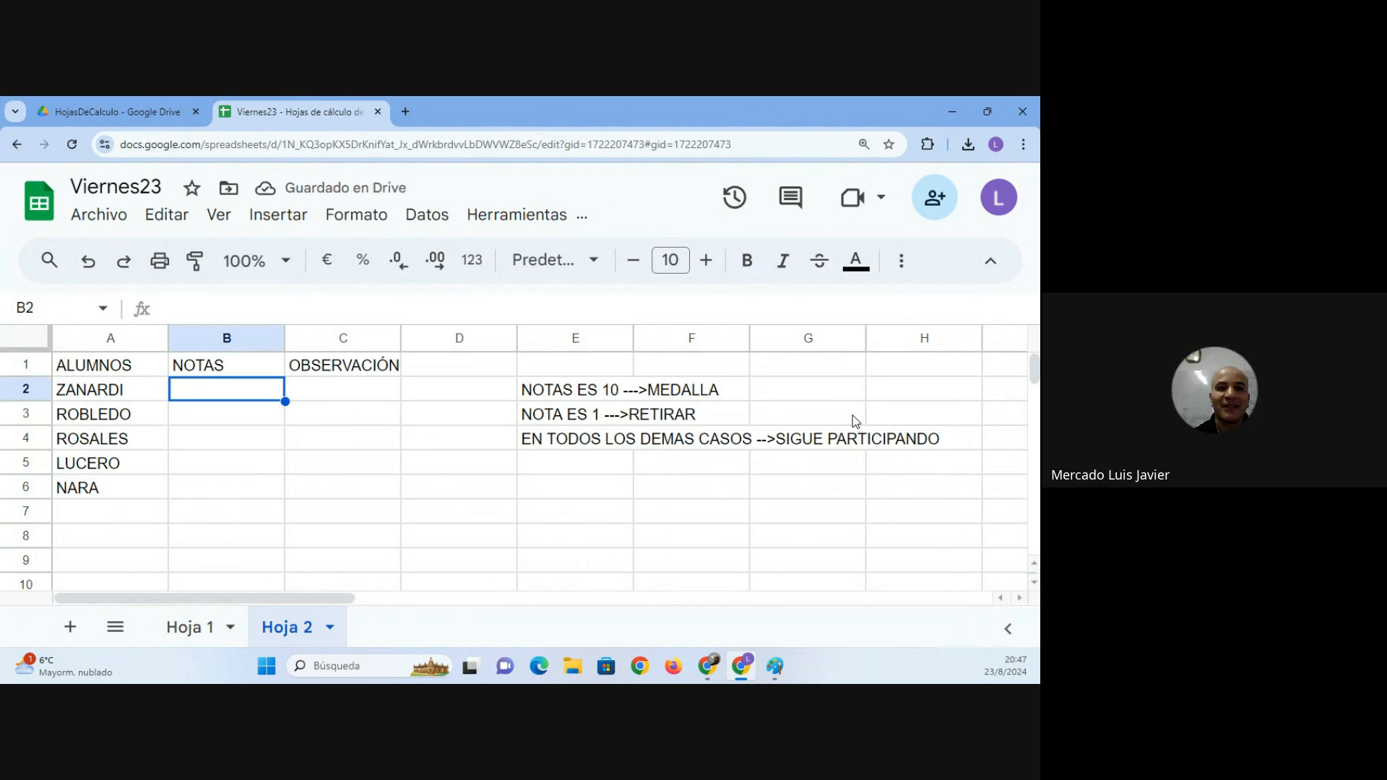
key(Down)
key(Down)
key(Up)
key(Up)
key(Up)
key(Down)
text(9)
key(Return)
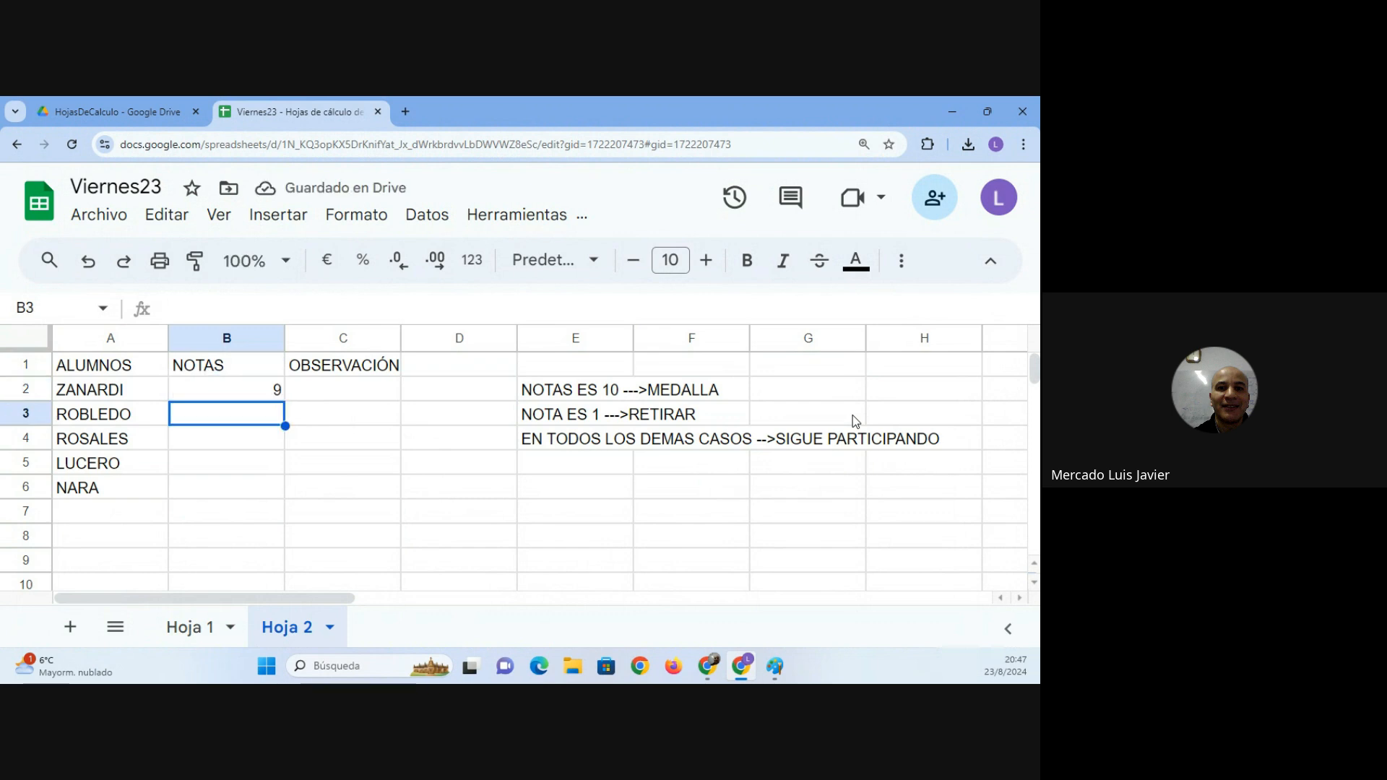
text(10)
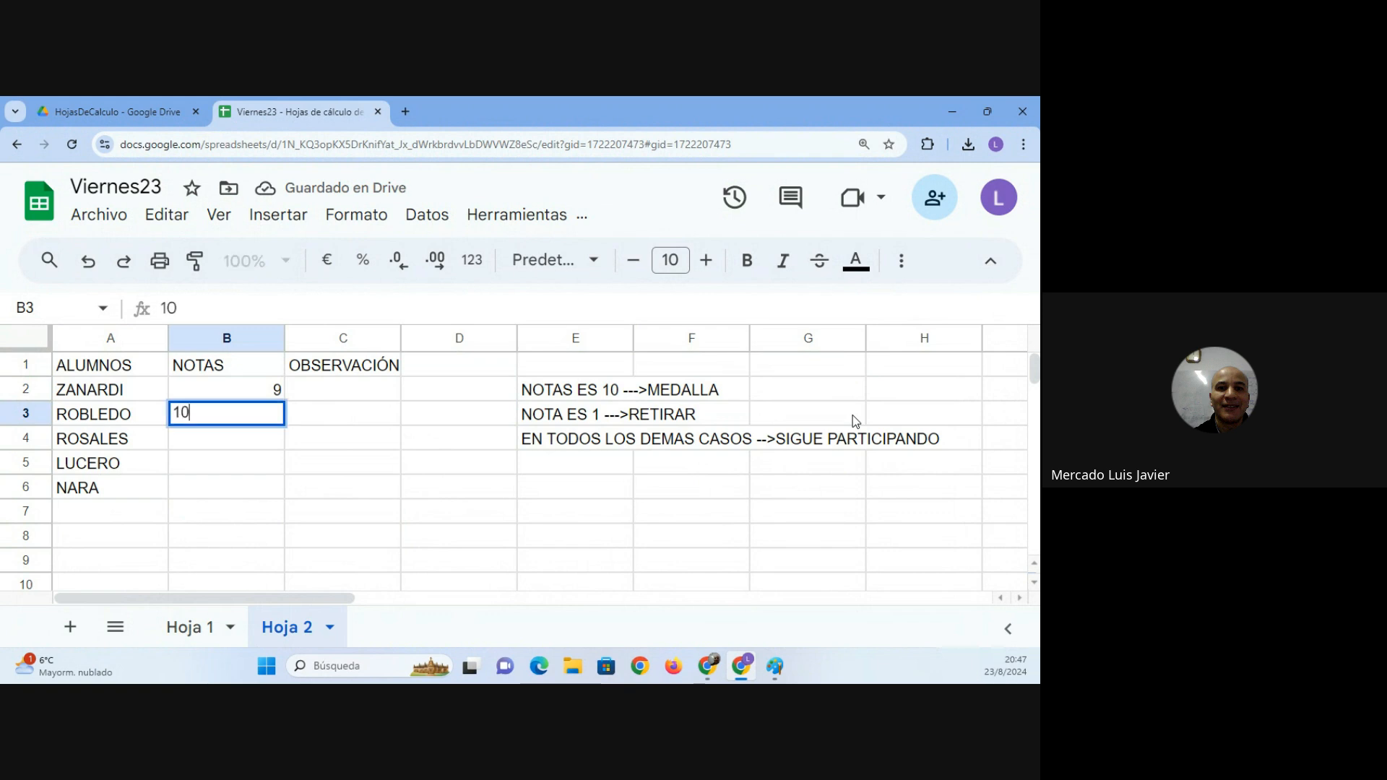
key(Return)
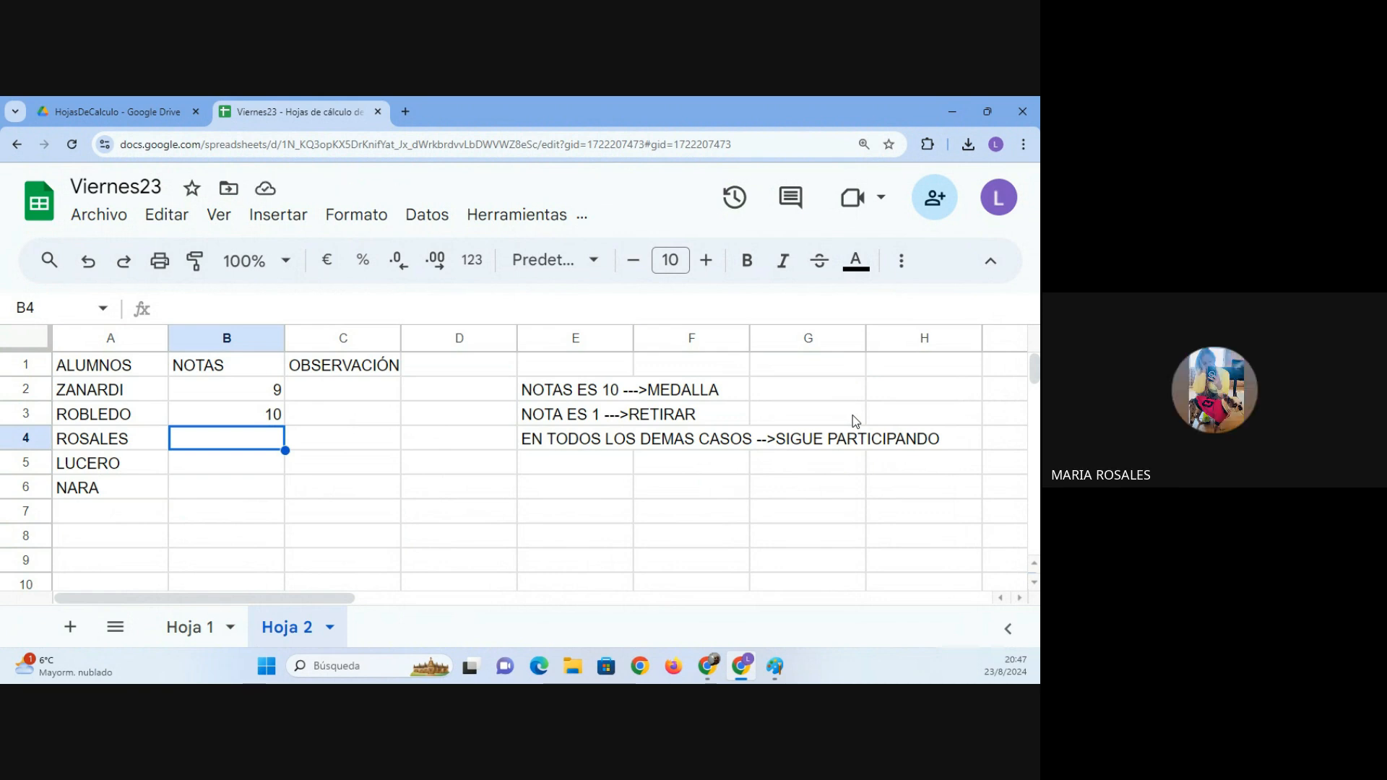
text(6)
key(Return)
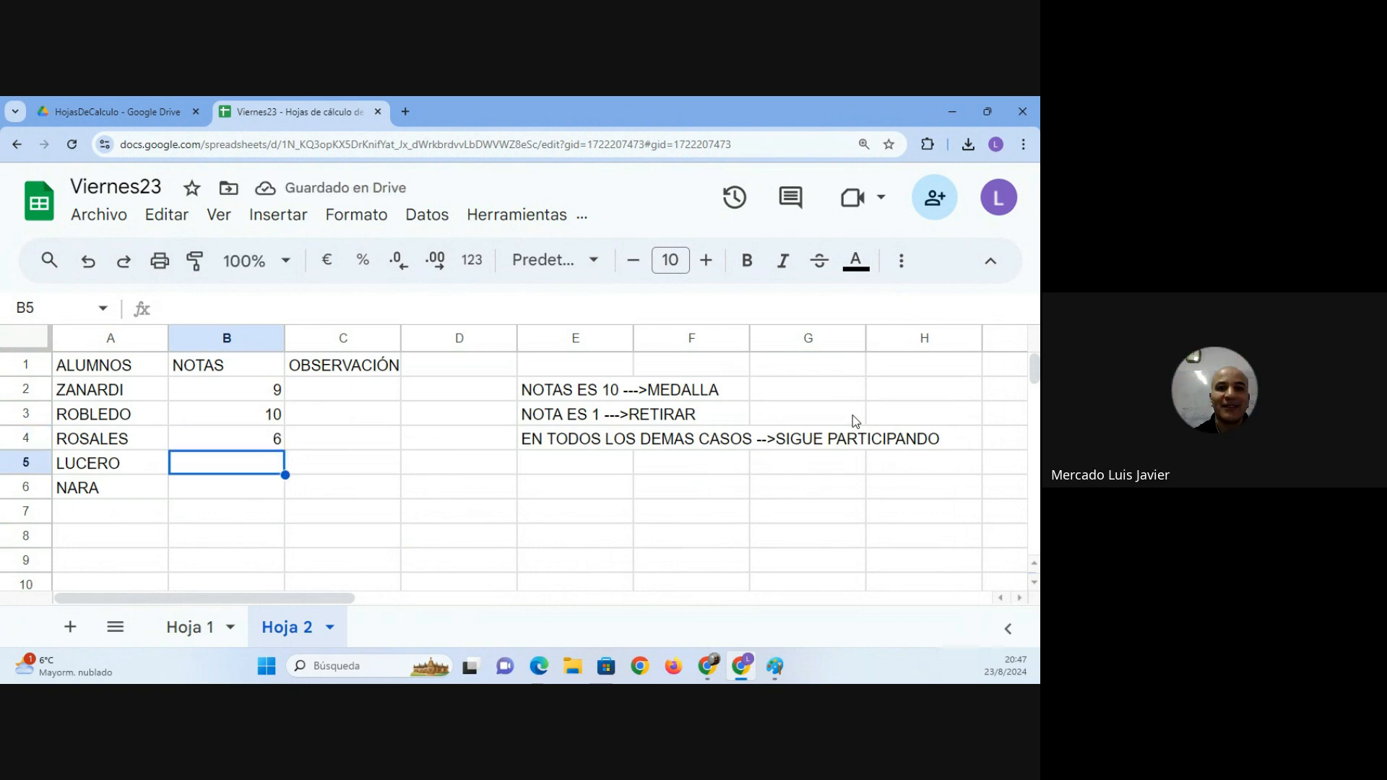
text(5)
key(Return)
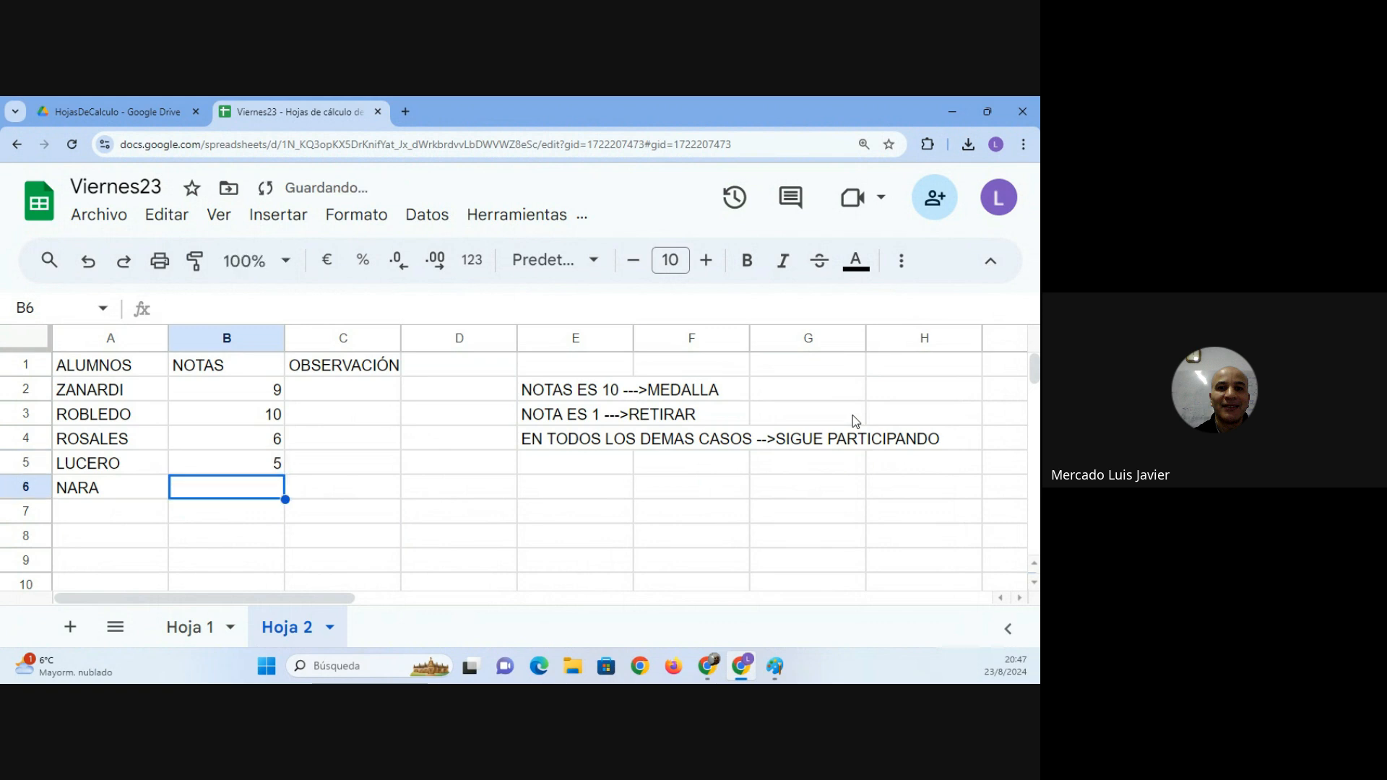
text(1)
key(Return)
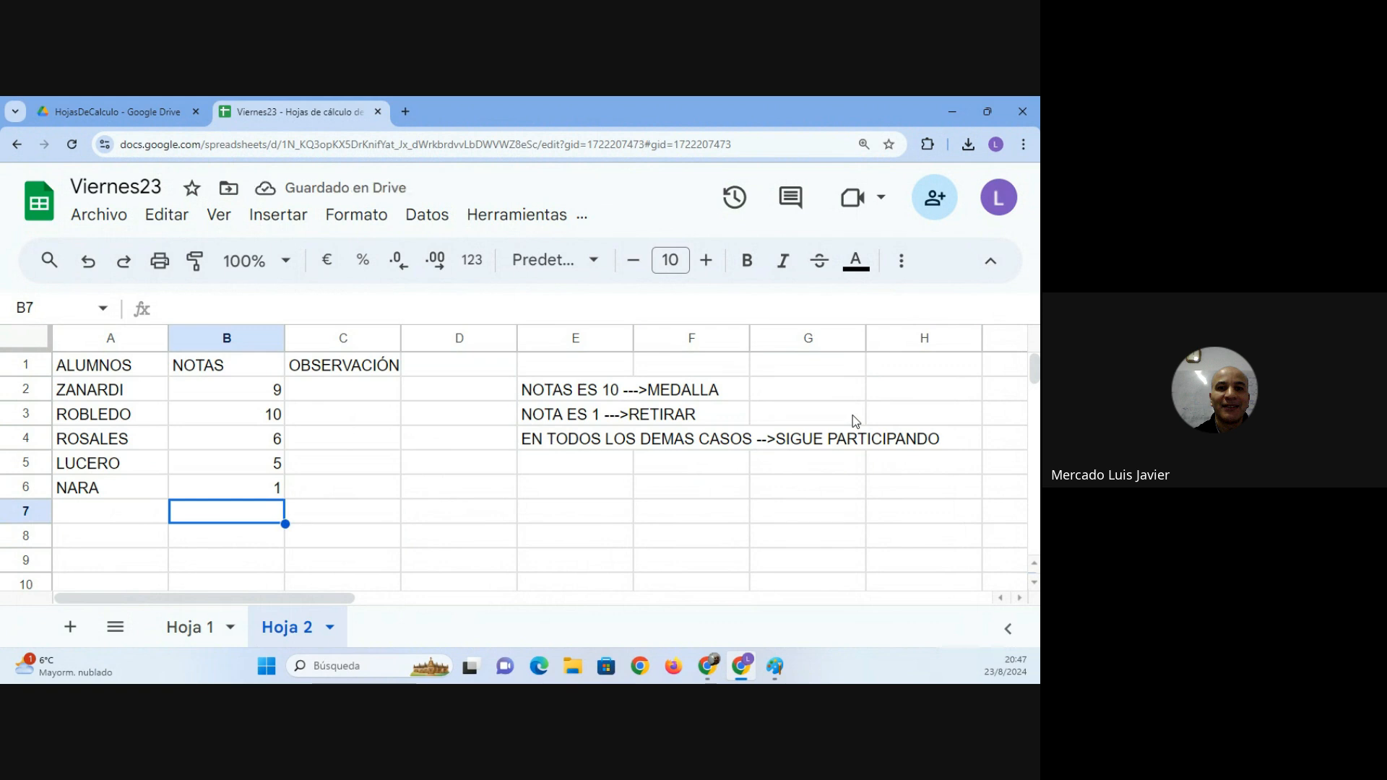
Review the three written grade conditions in E2 to E4 and select C2, the first cell under OBSERVACIÓN.
key(Right)
key(Up)
key(Up)
key(Up)
key(Up)
key(Up)
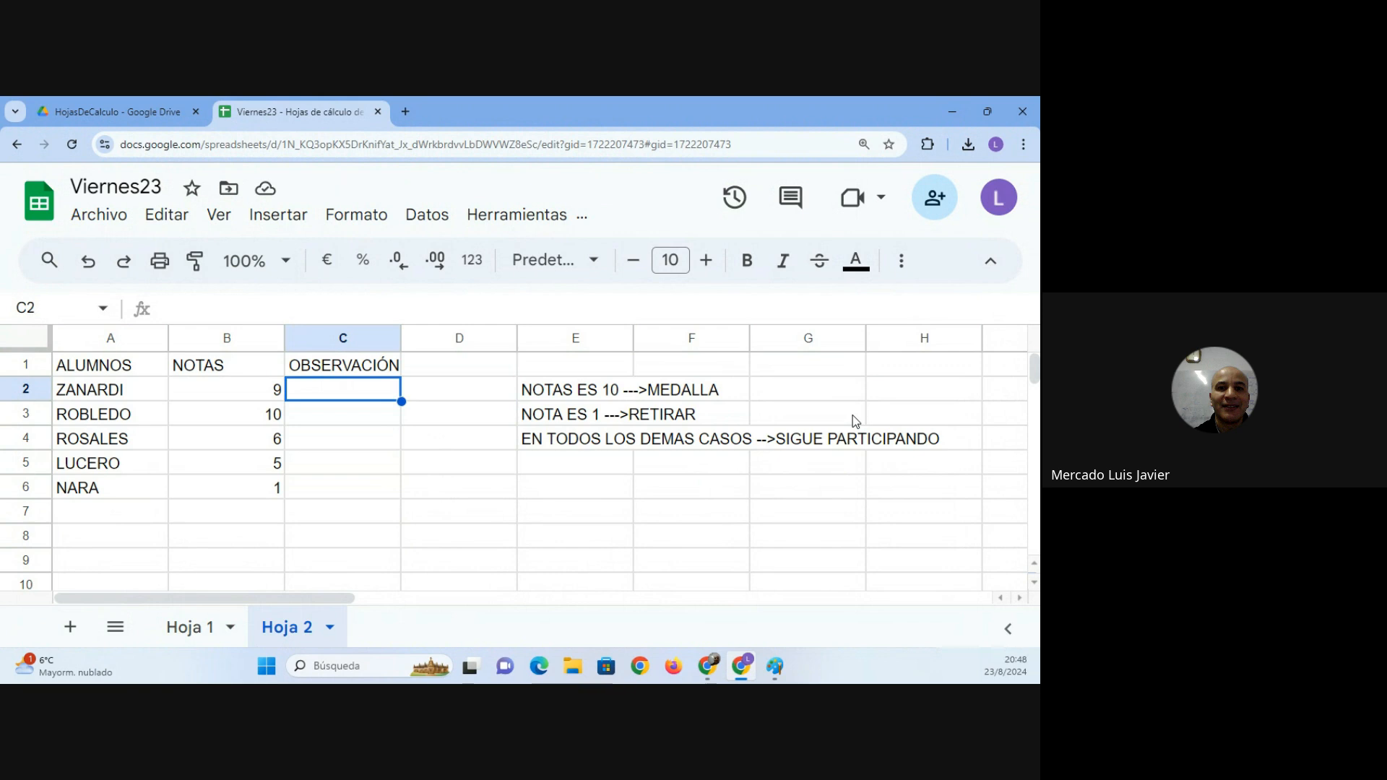
key(Left)
key(Right)
click(578, 394)
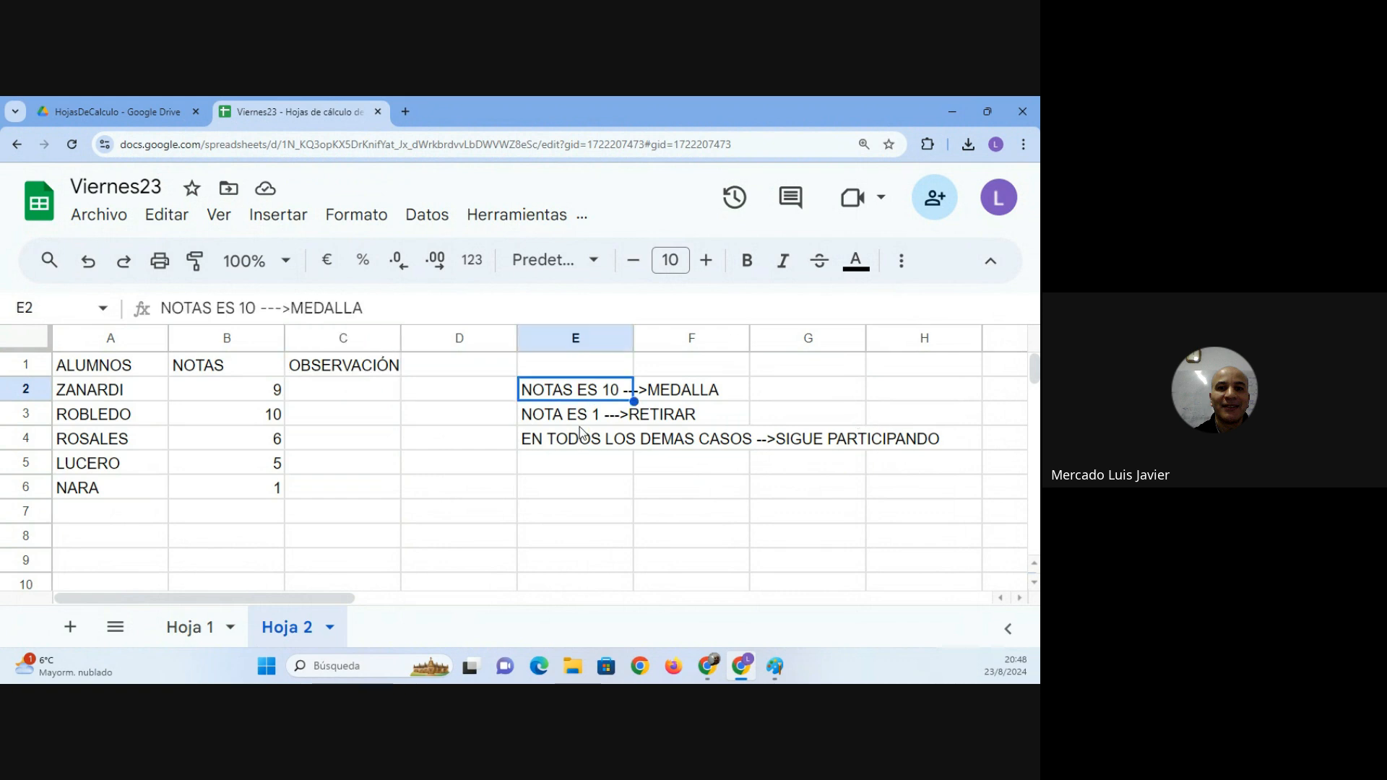
click(580, 415)
click(582, 437)
click(582, 399)
click(675, 395)
click(582, 419)
click(656, 417)
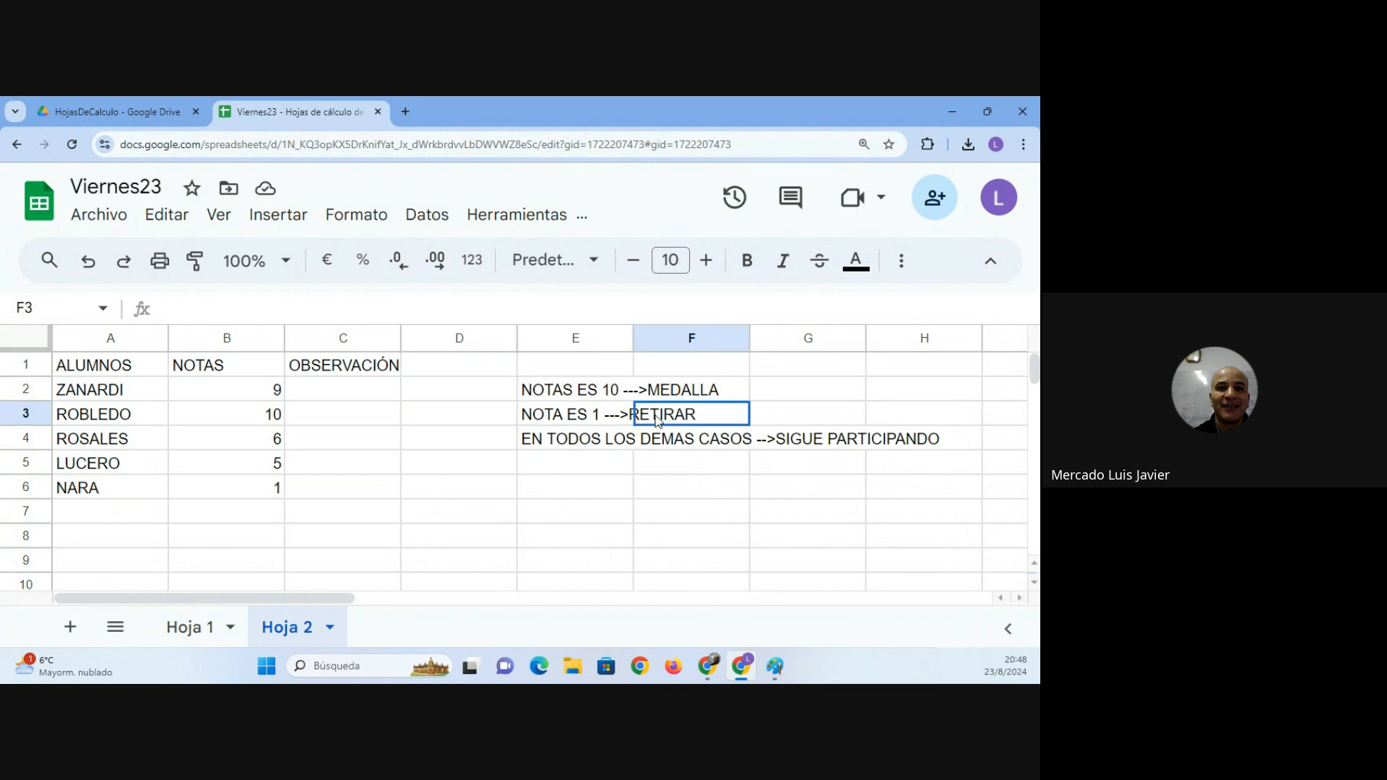
click(559, 444)
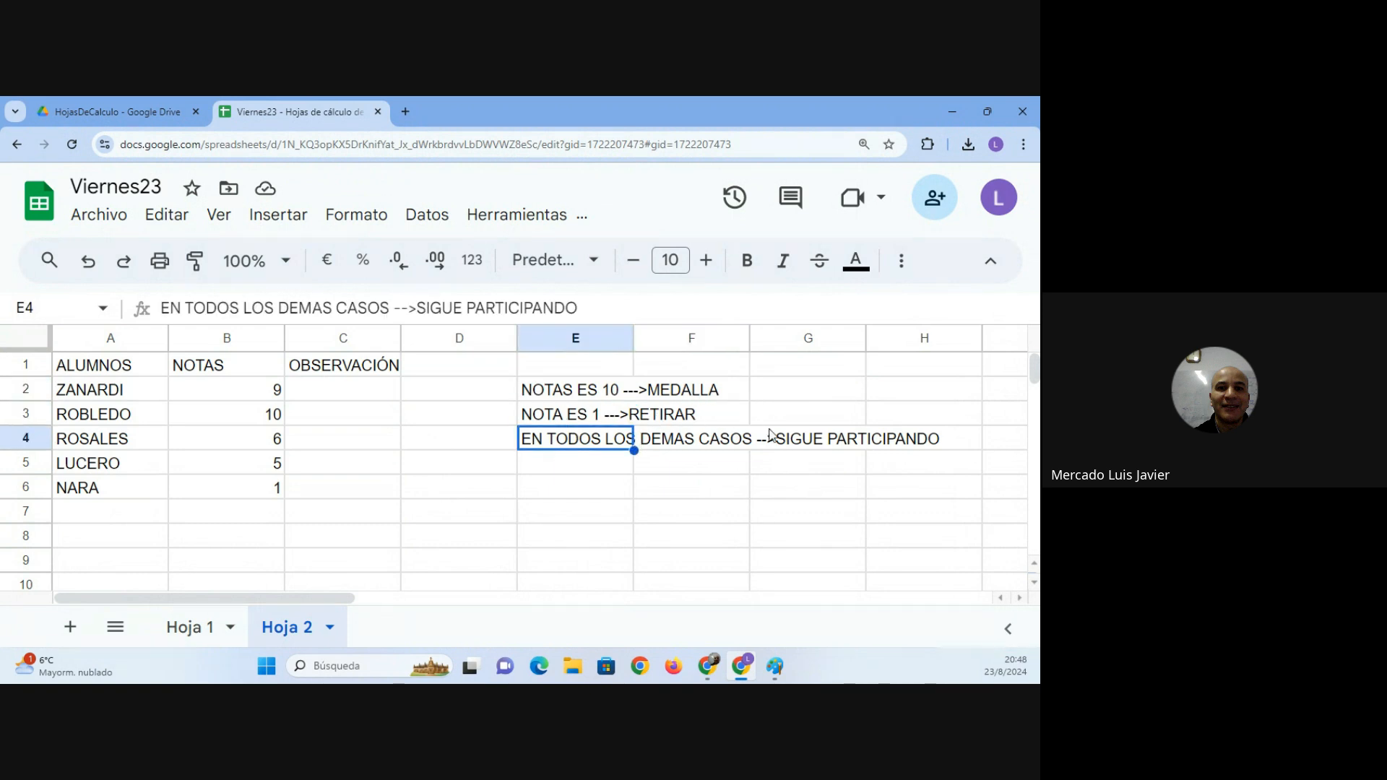
click(369, 392)
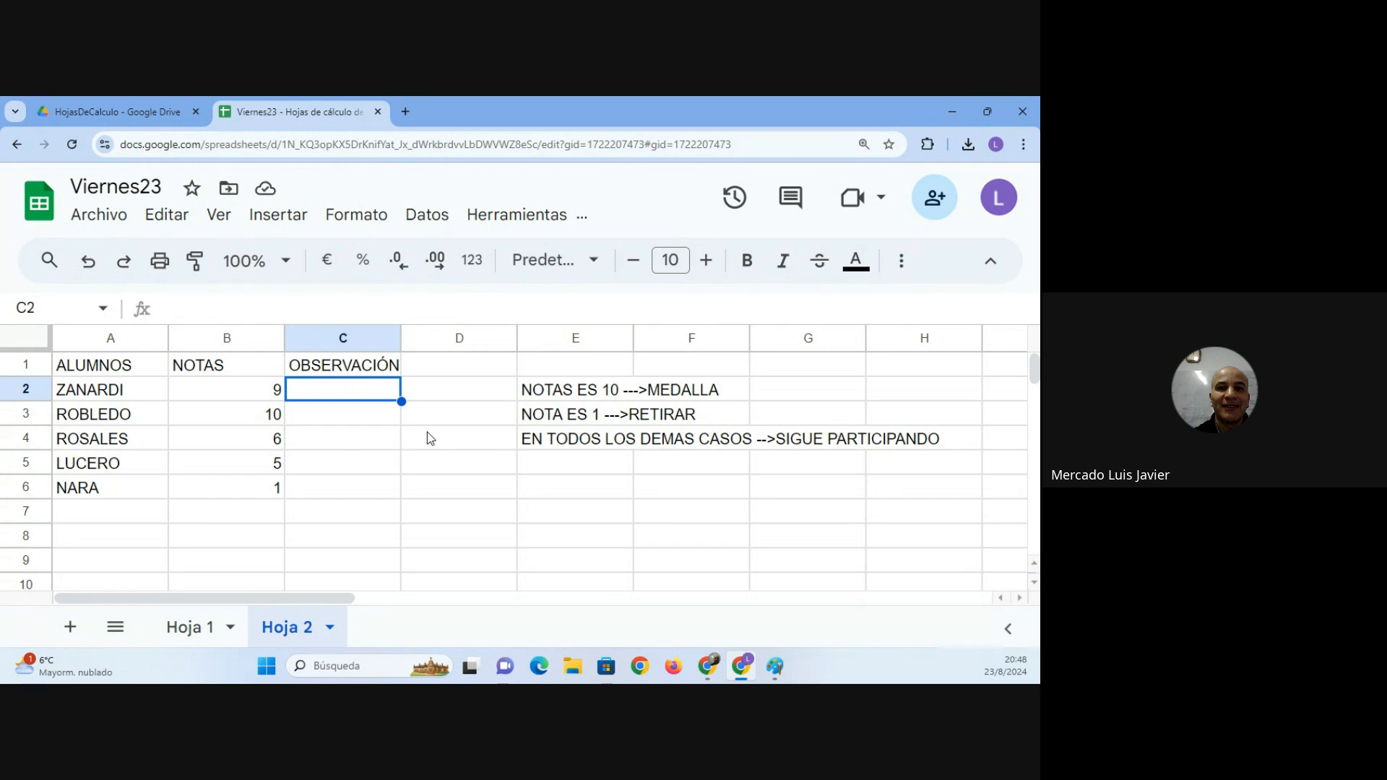
Fill the OBSERVACIÓN cells C2 to C6 with SIGUE PART, MEDALLA, SIGUE PART, SIGUE PART and RETIRAR.
text(SIGUE PAR)
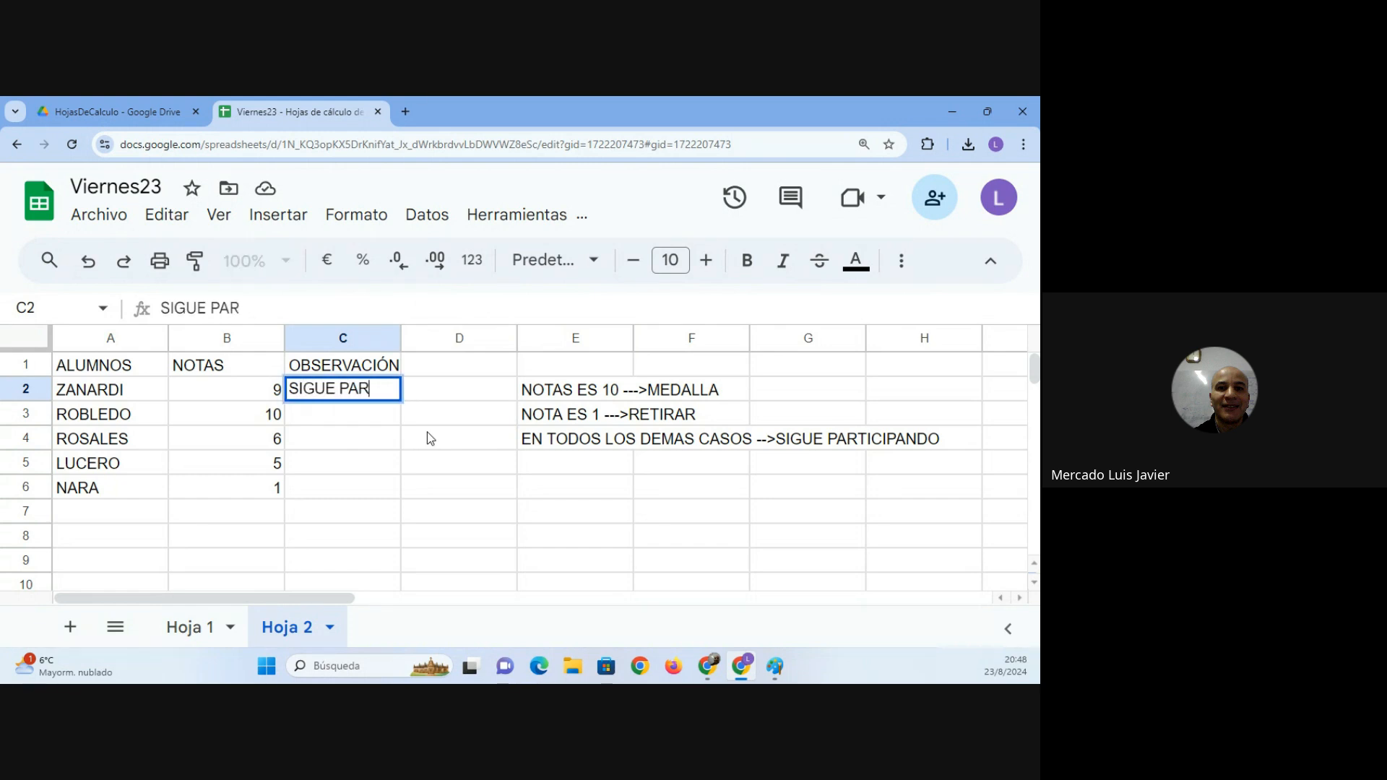
text(T)
key(Return)
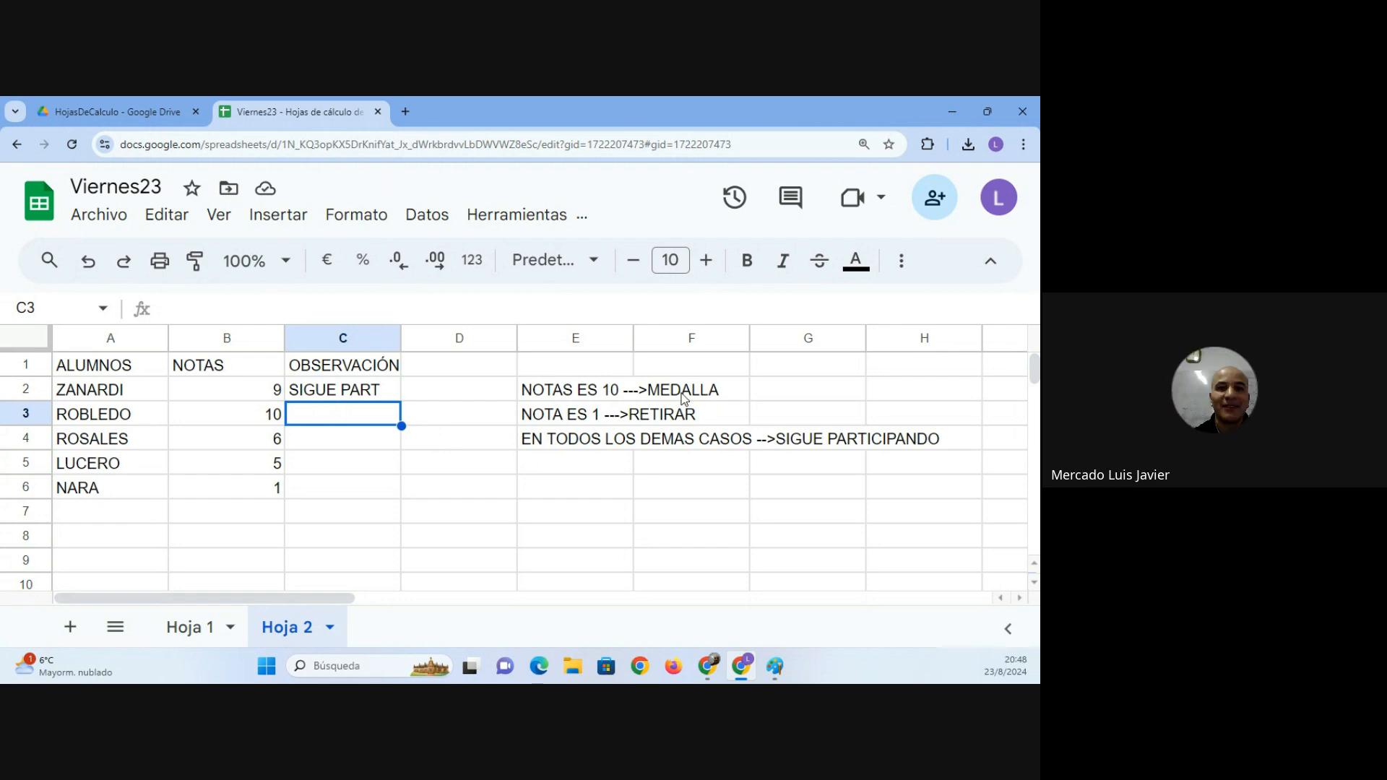
text(MEDALLA)
key(Return)
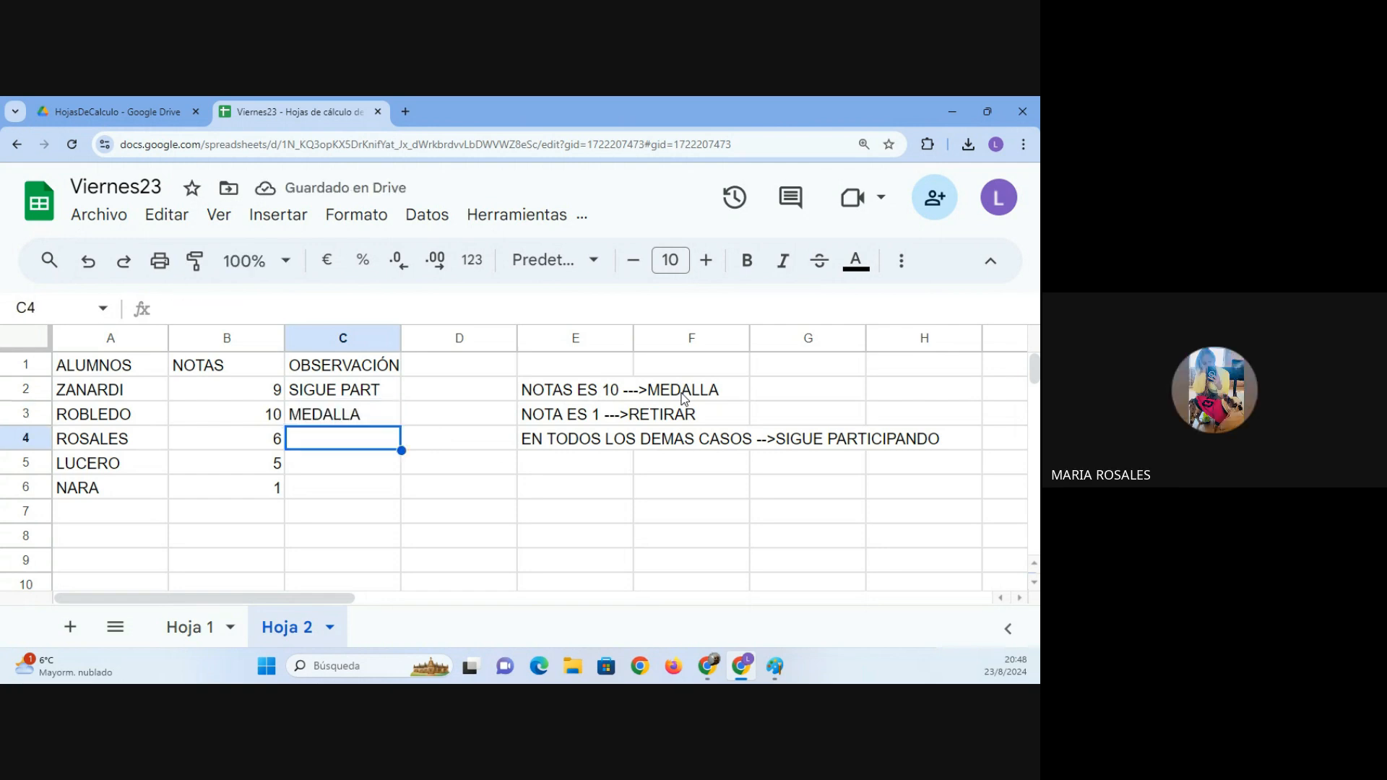
text(S)
key(Return)
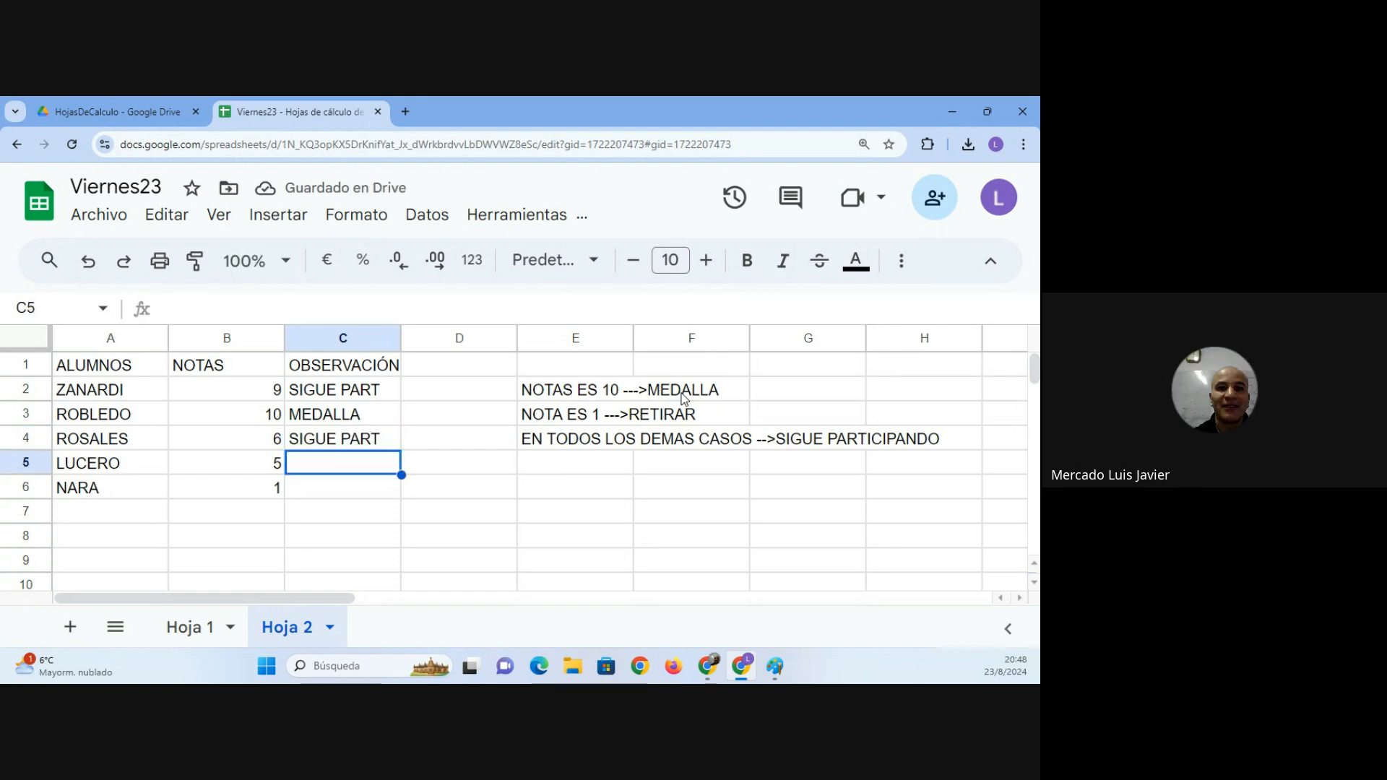
text(S)
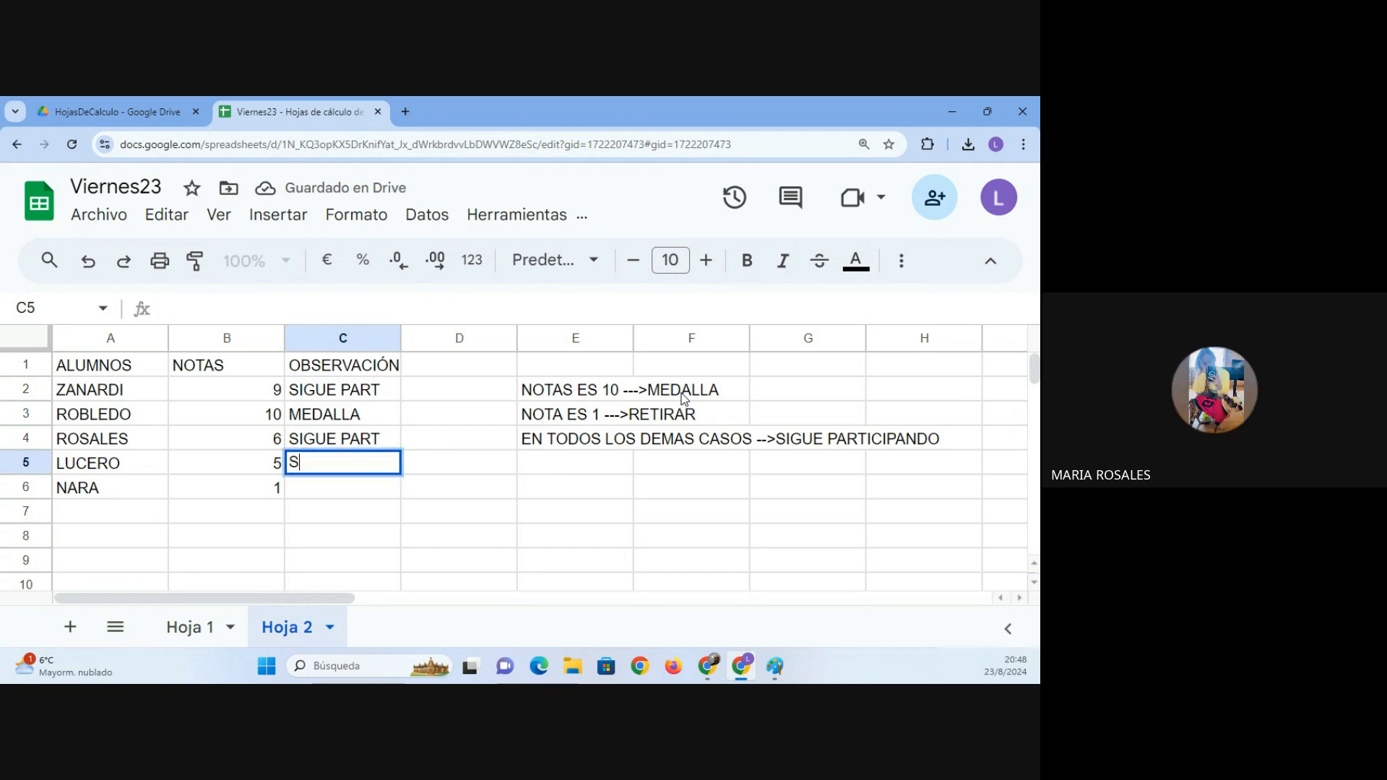
key(Return)
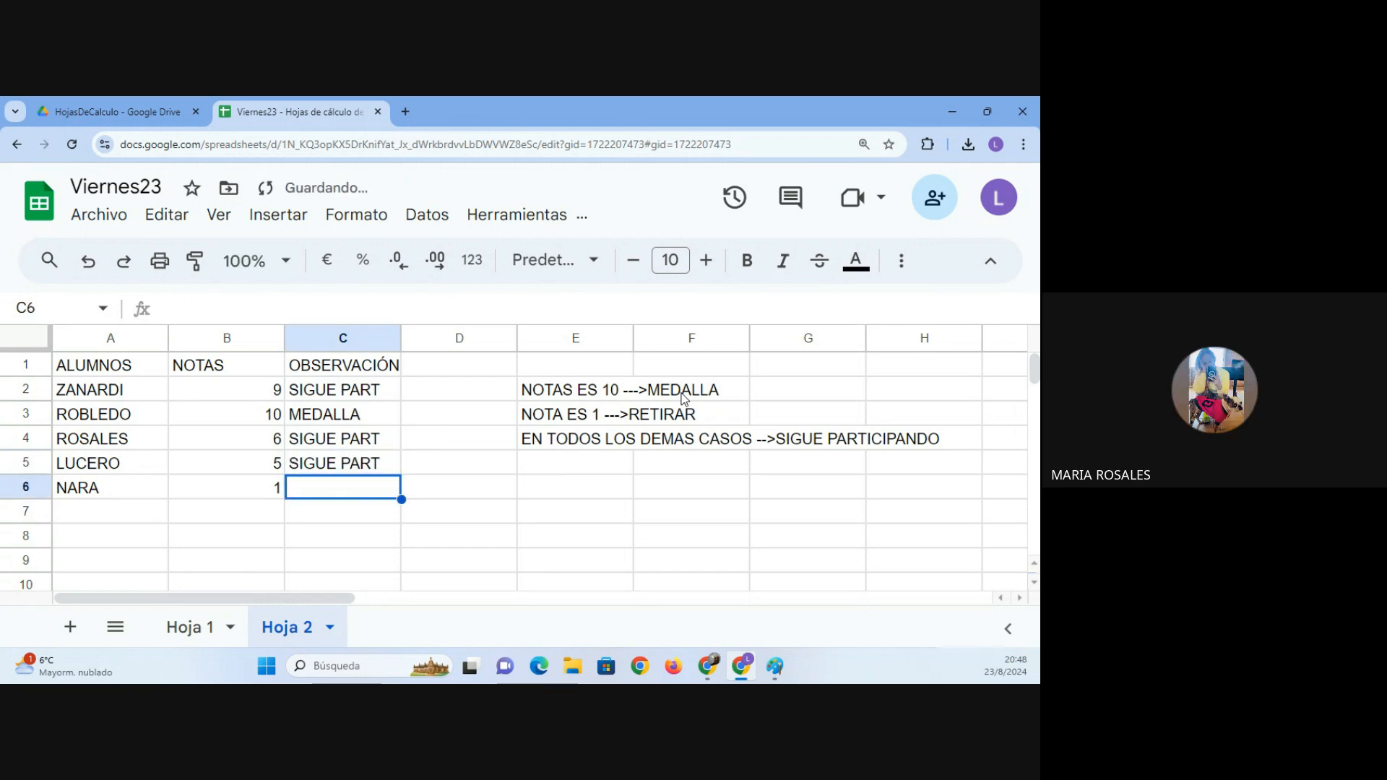
text(R)
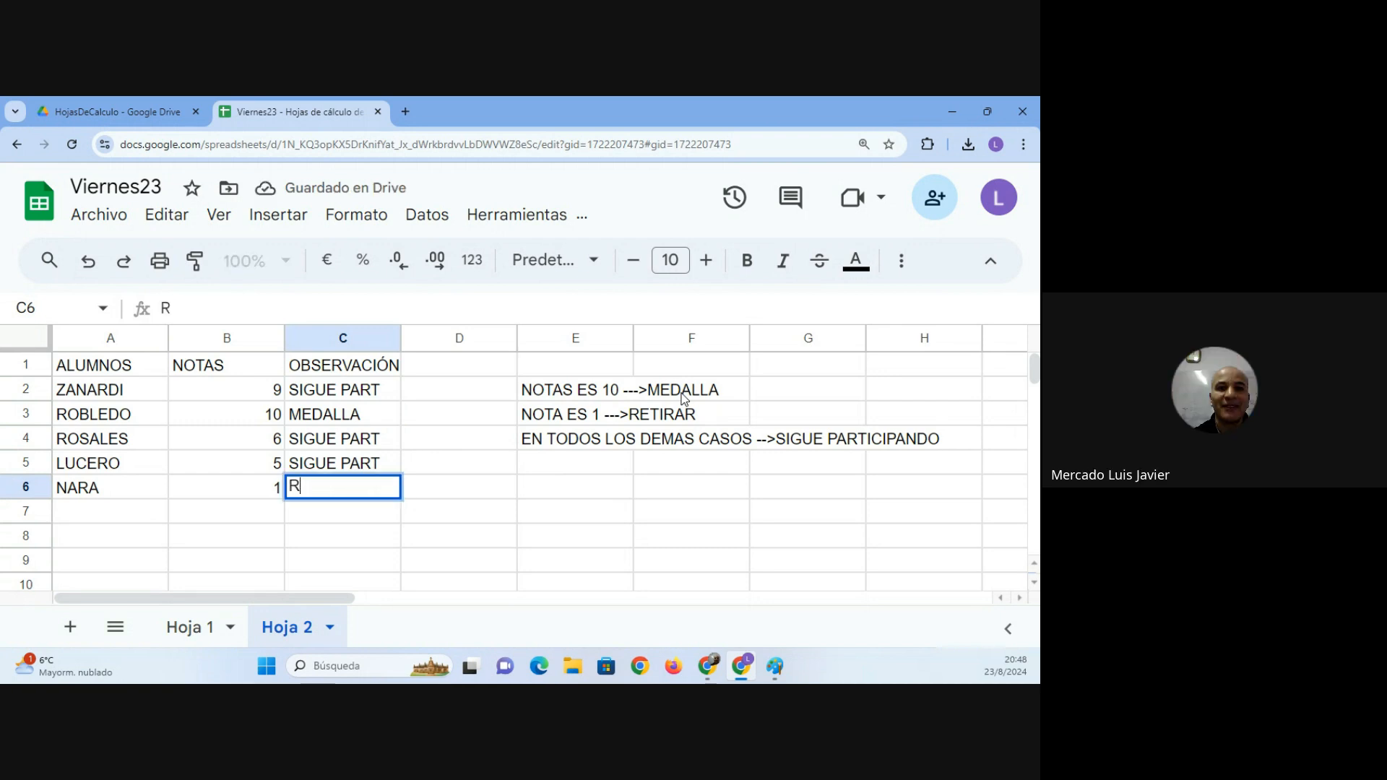
text(ETI)
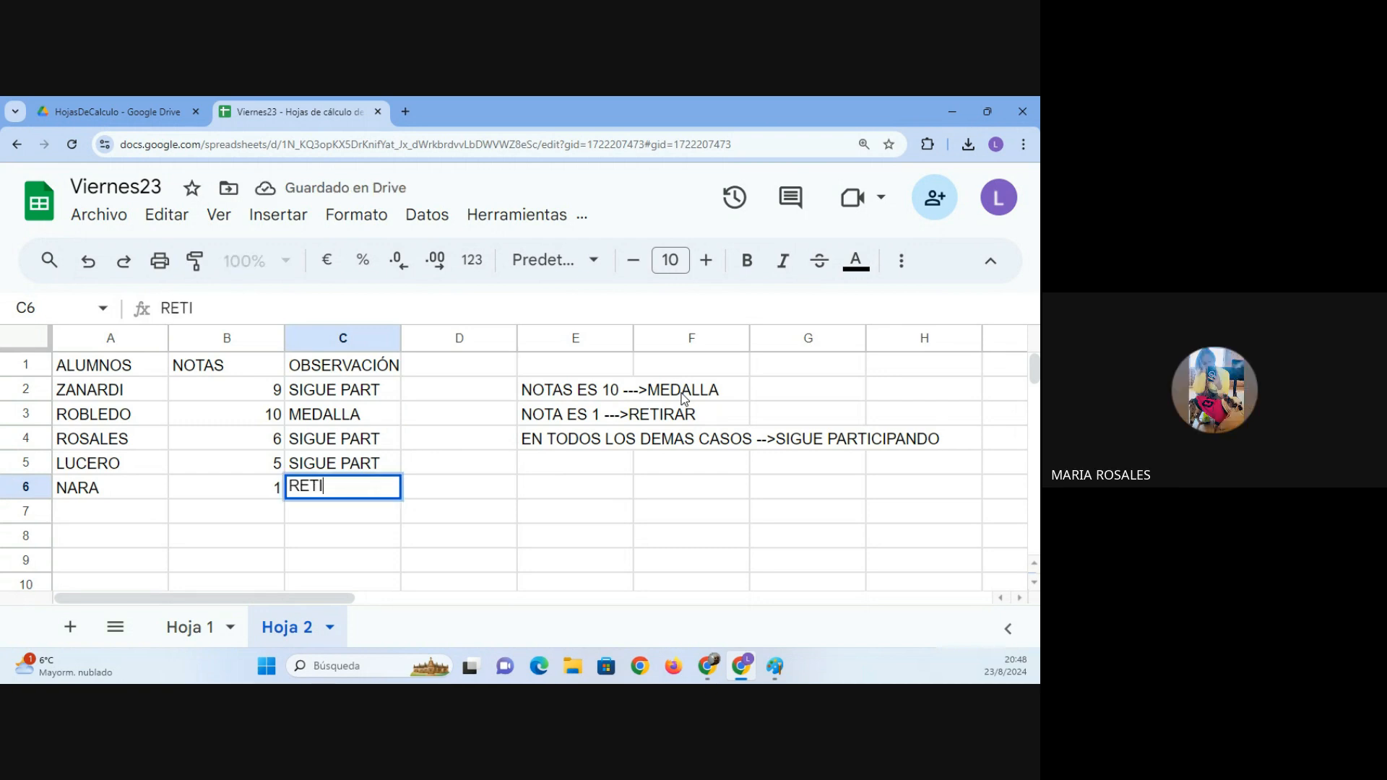
text(RAR)
key(Return)
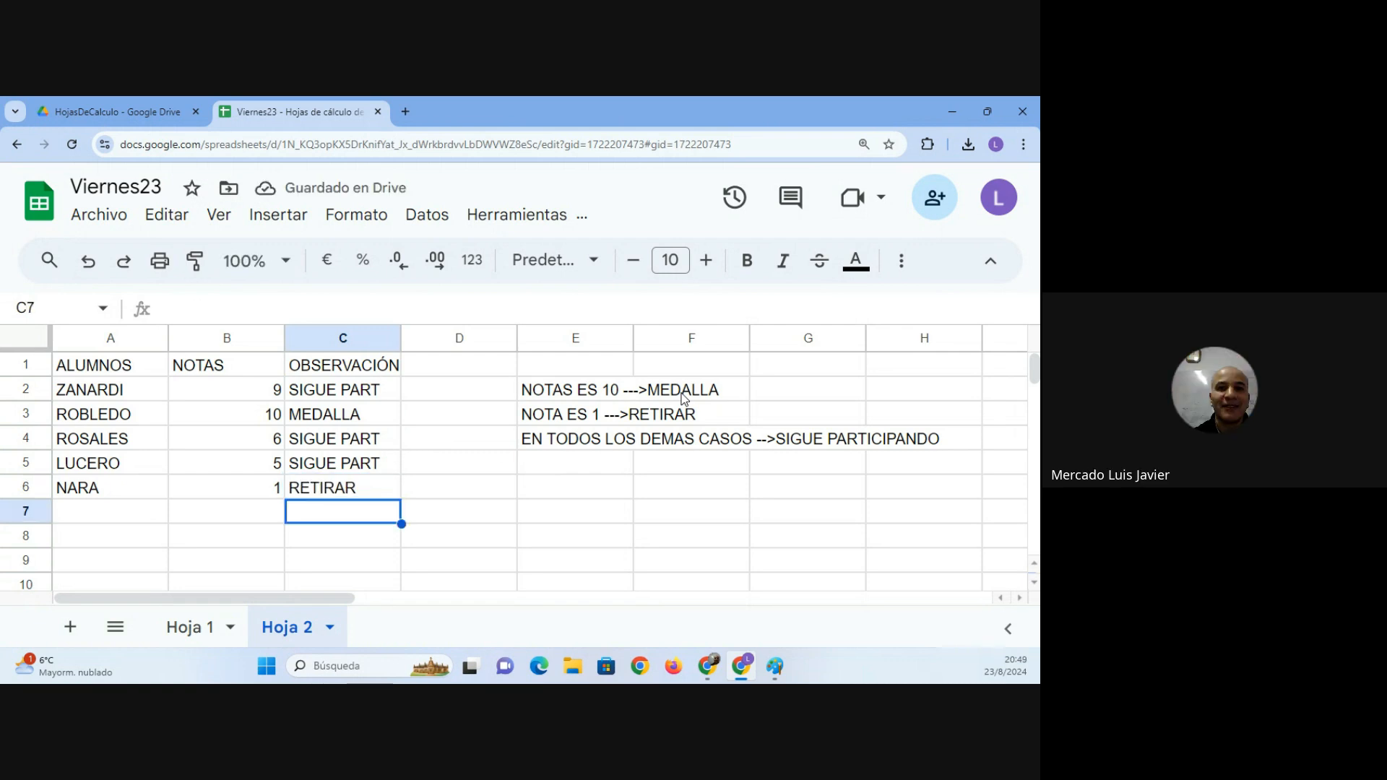
Compare the possible observations in column C with the three grade conditions written in E2 to E4.
click(346, 391)
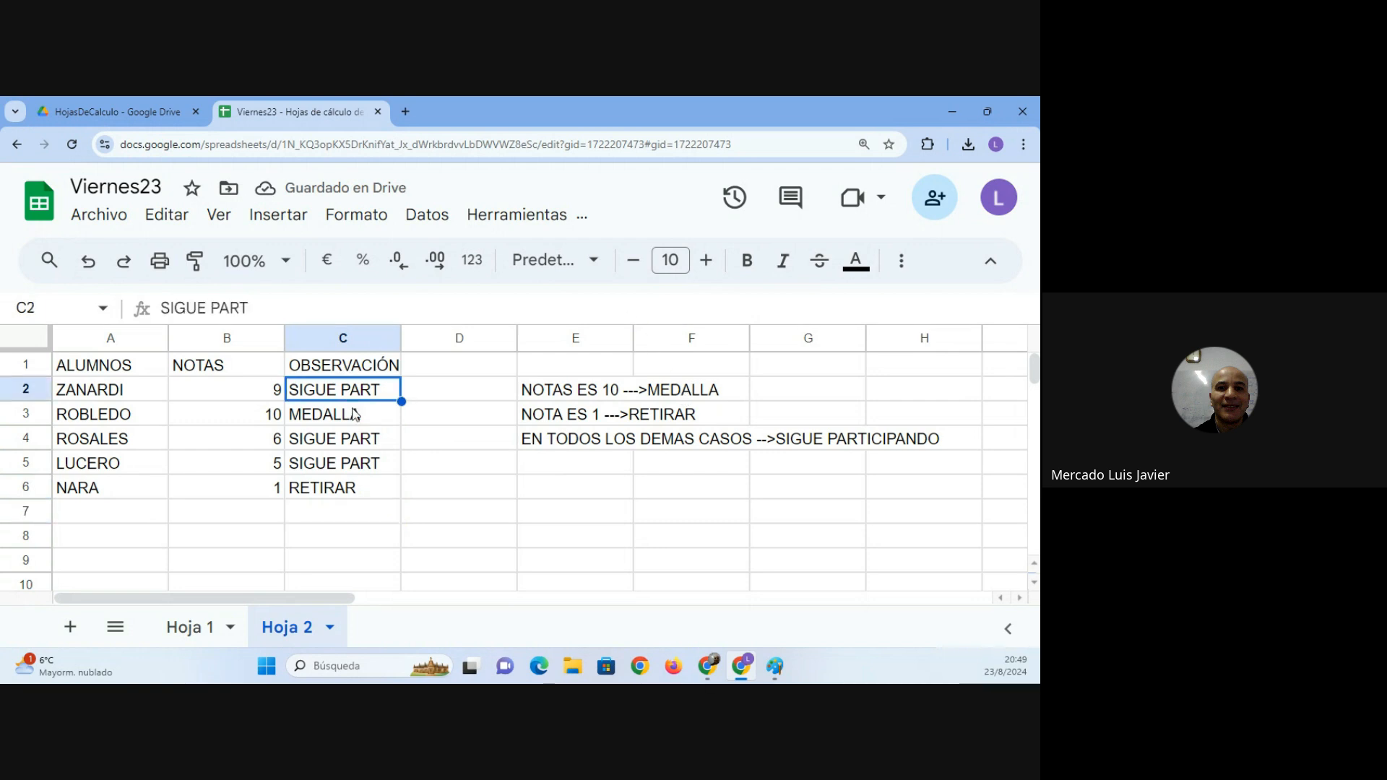
click(360, 418)
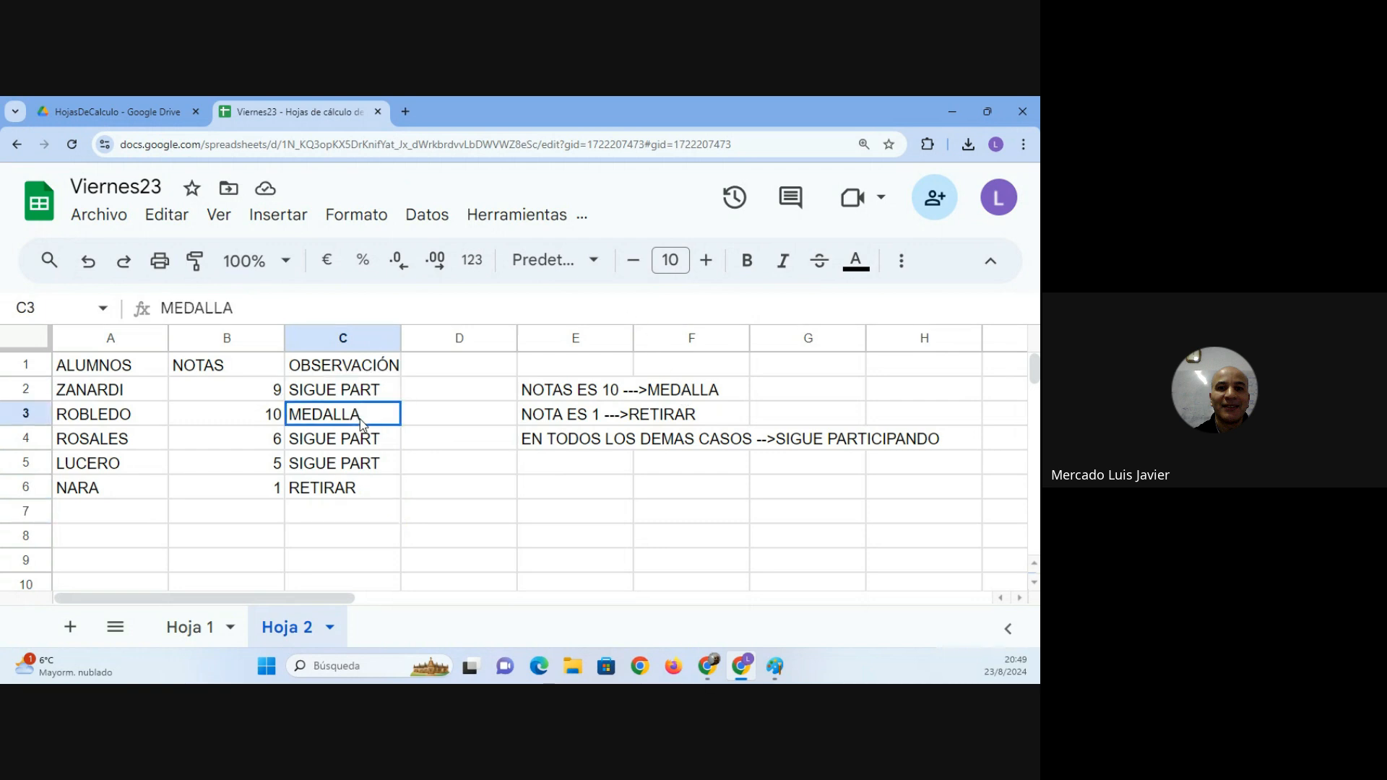
click(353, 490)
click(393, 395)
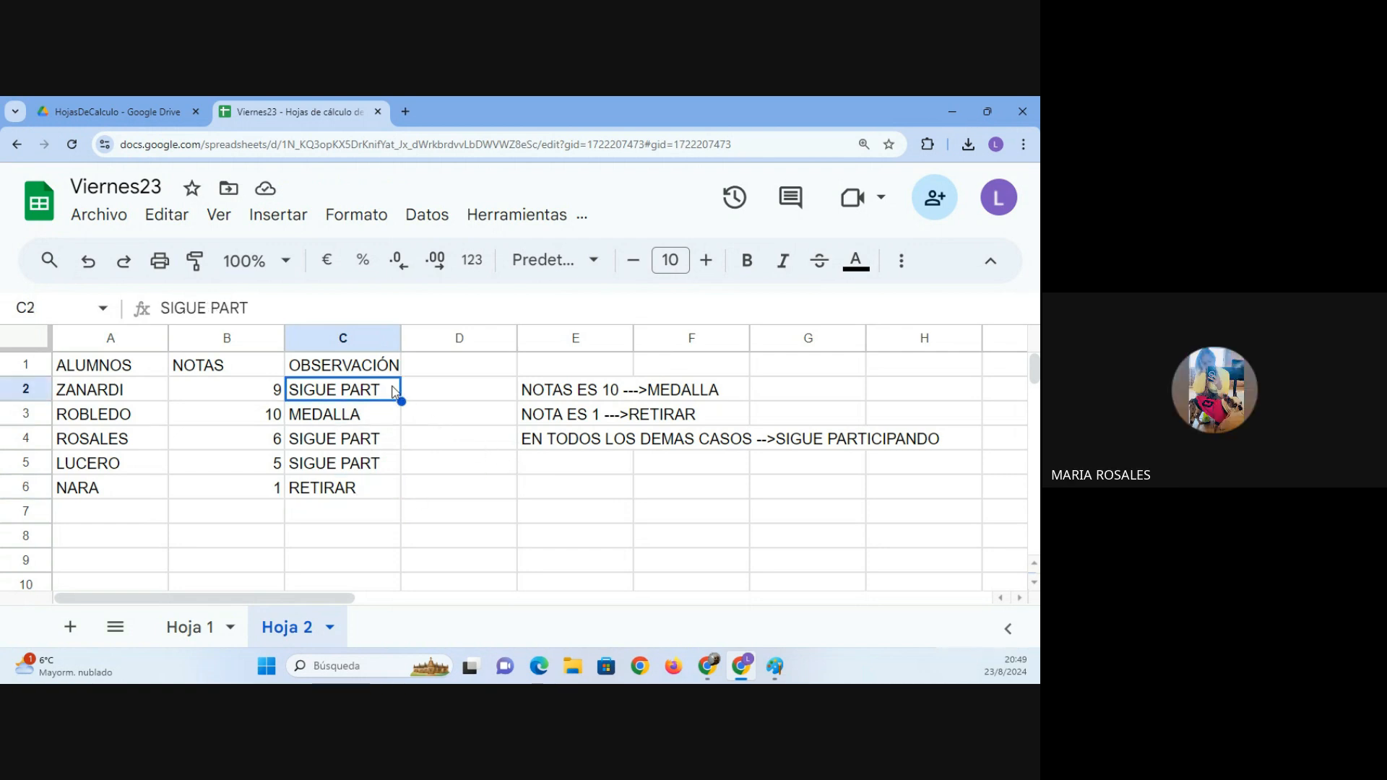
click(695, 396)
click(688, 420)
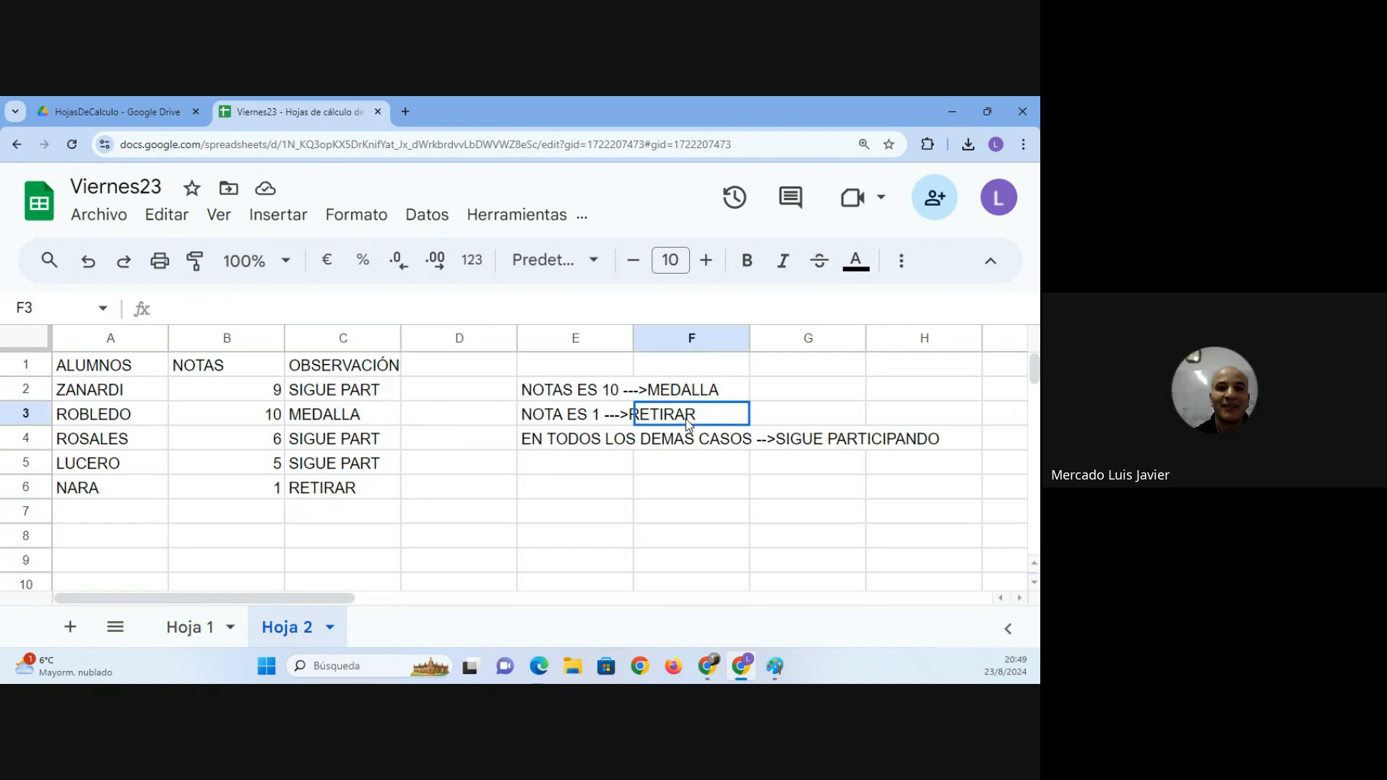
click(684, 448)
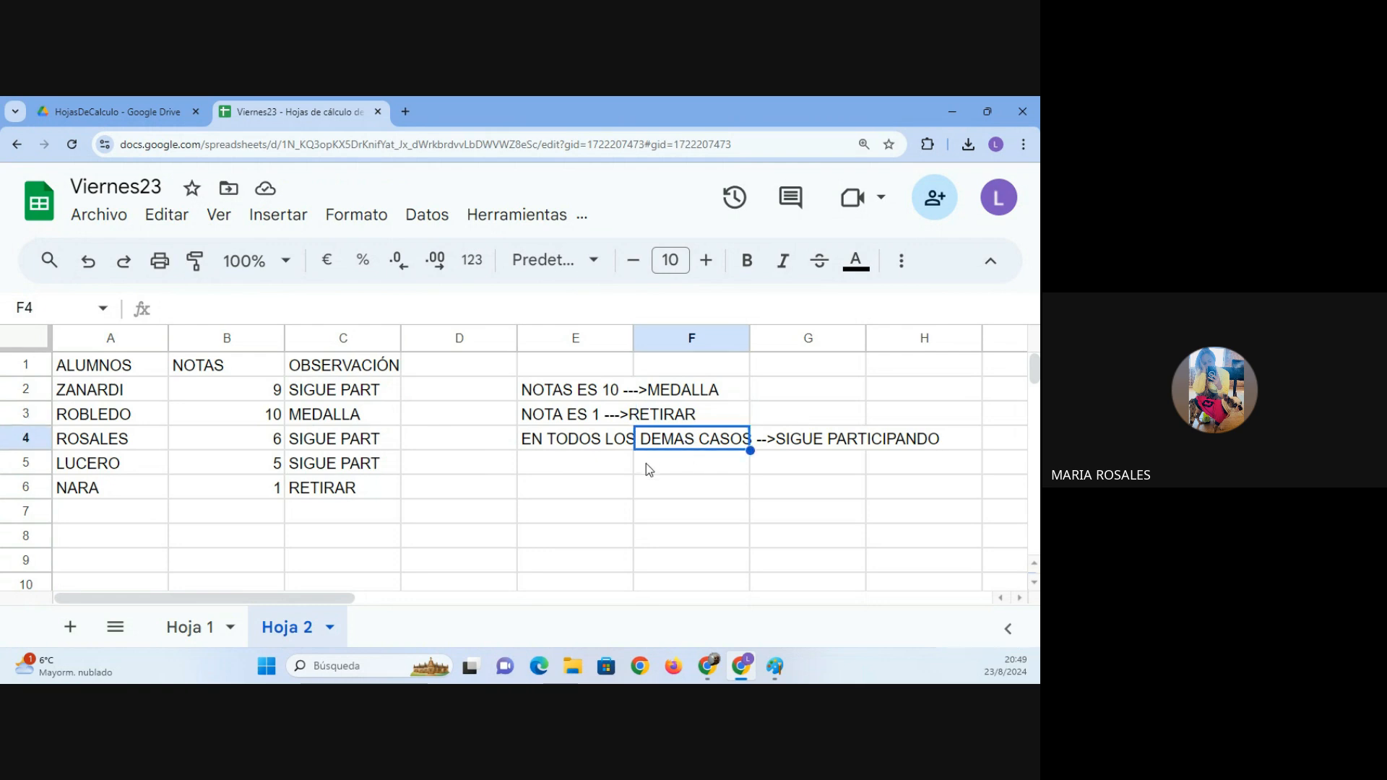
Switch to Paint and clear the previous category diagram and formulas from the canvas.
click(776, 665)
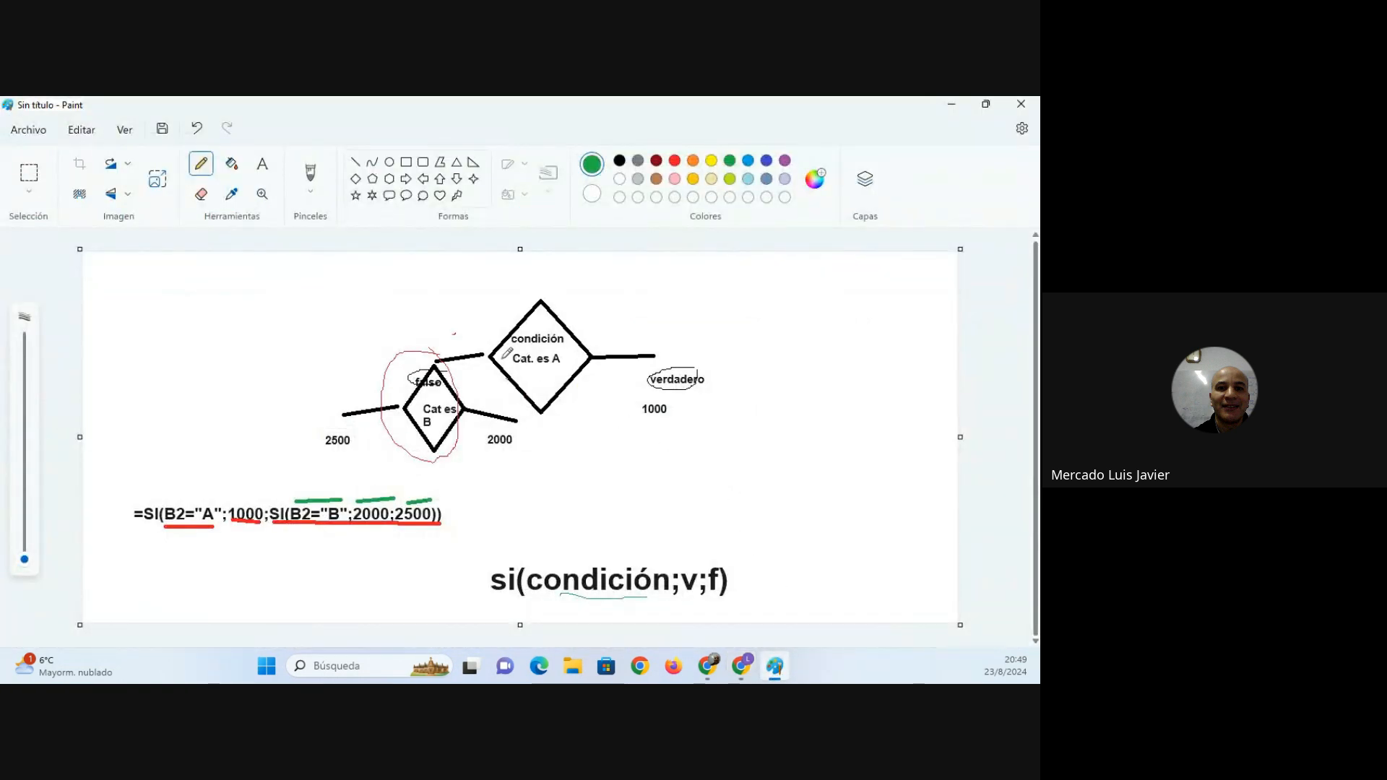
click(29, 174)
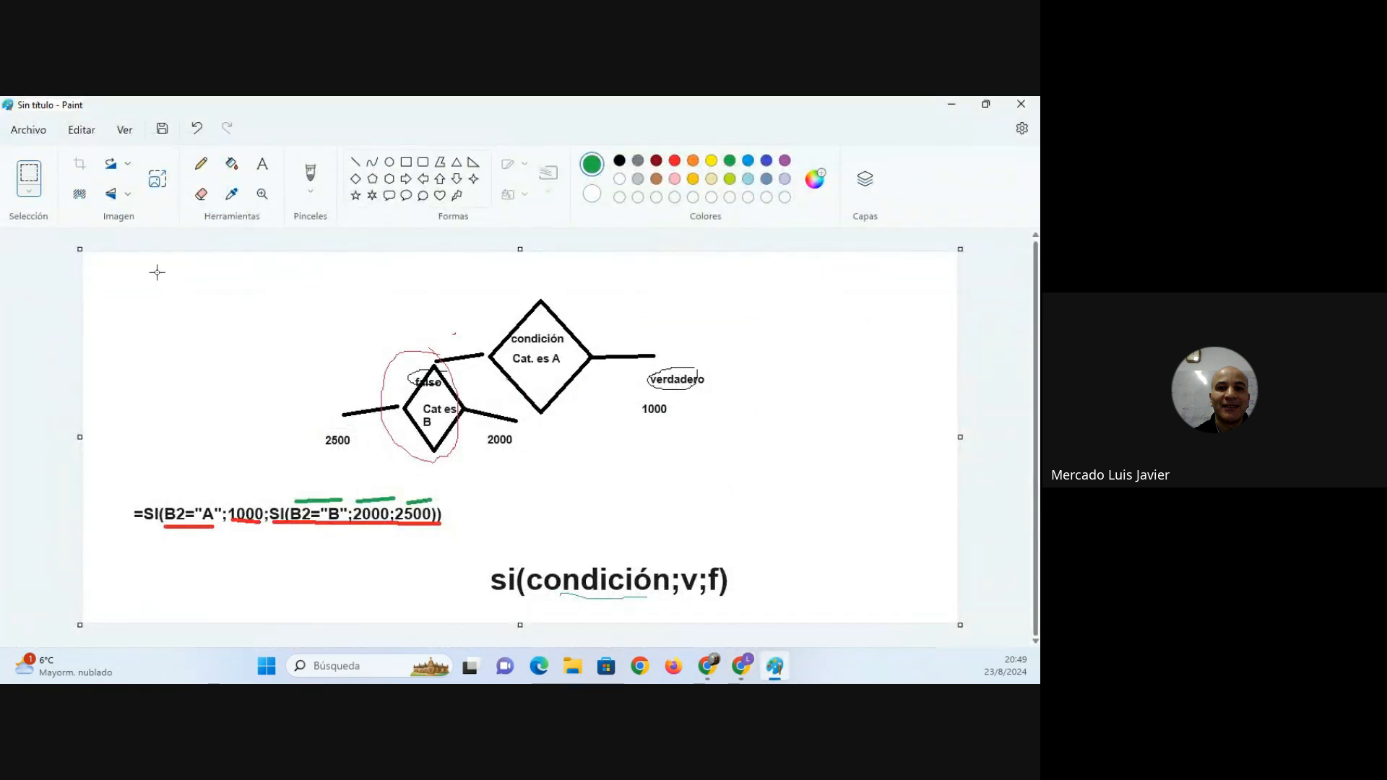
mouse_move(120, 273)
mouse_down()
mouse_move(766, 391)
mouse_move(802, 636)
mouse_move(804, 622)
mouse_up()
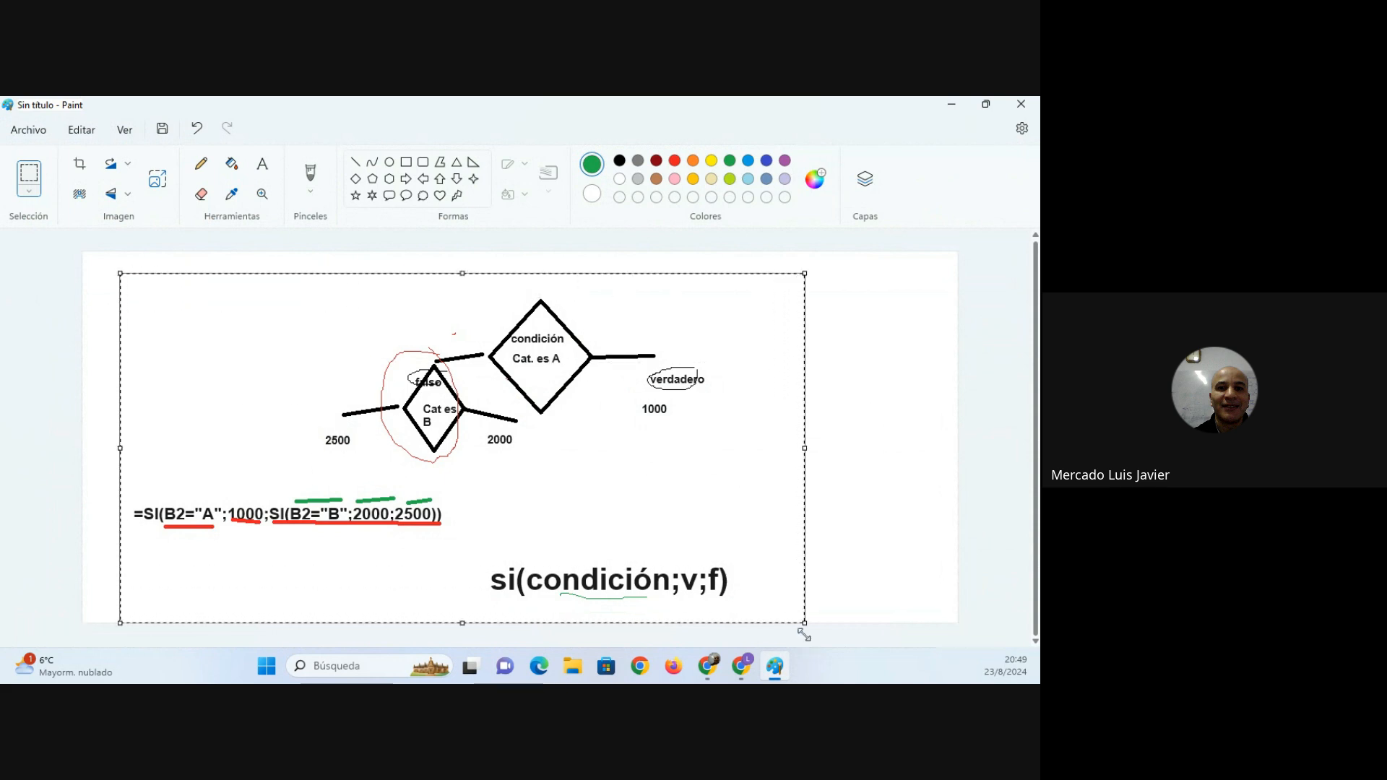
key(Delete)
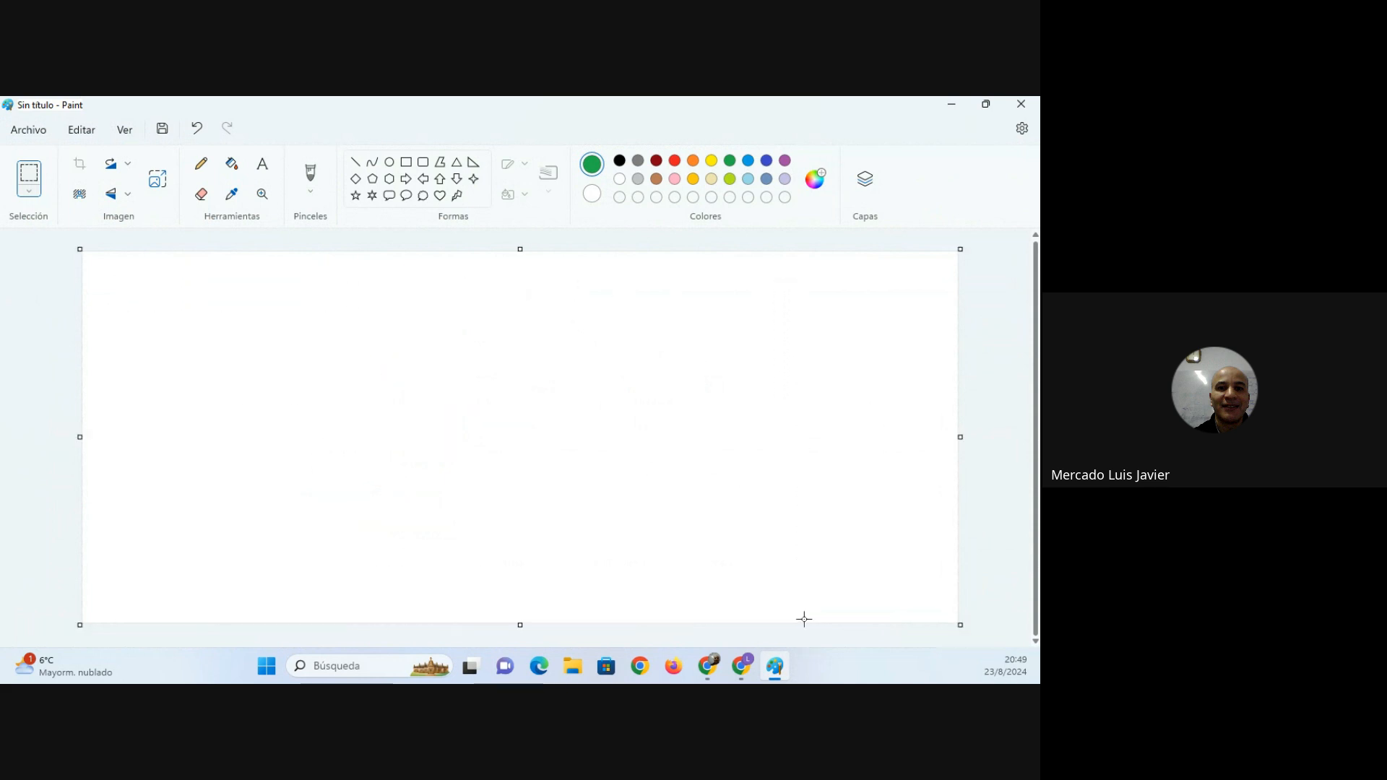
Add a text note in the upper right area of the canvas with the lines MEDALLA -->10 and RETIRAR->1.
click(262, 166)
click(685, 330)
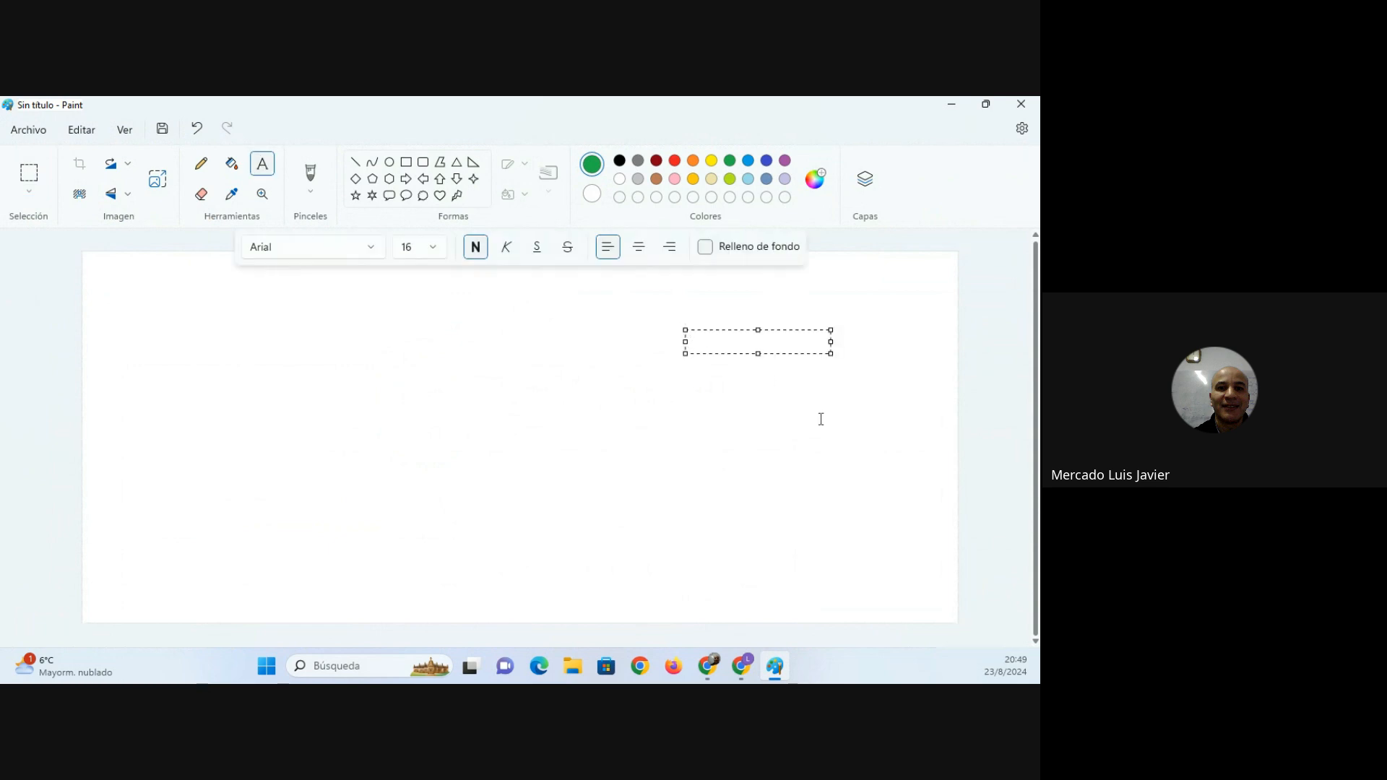
text(MEDALLA )
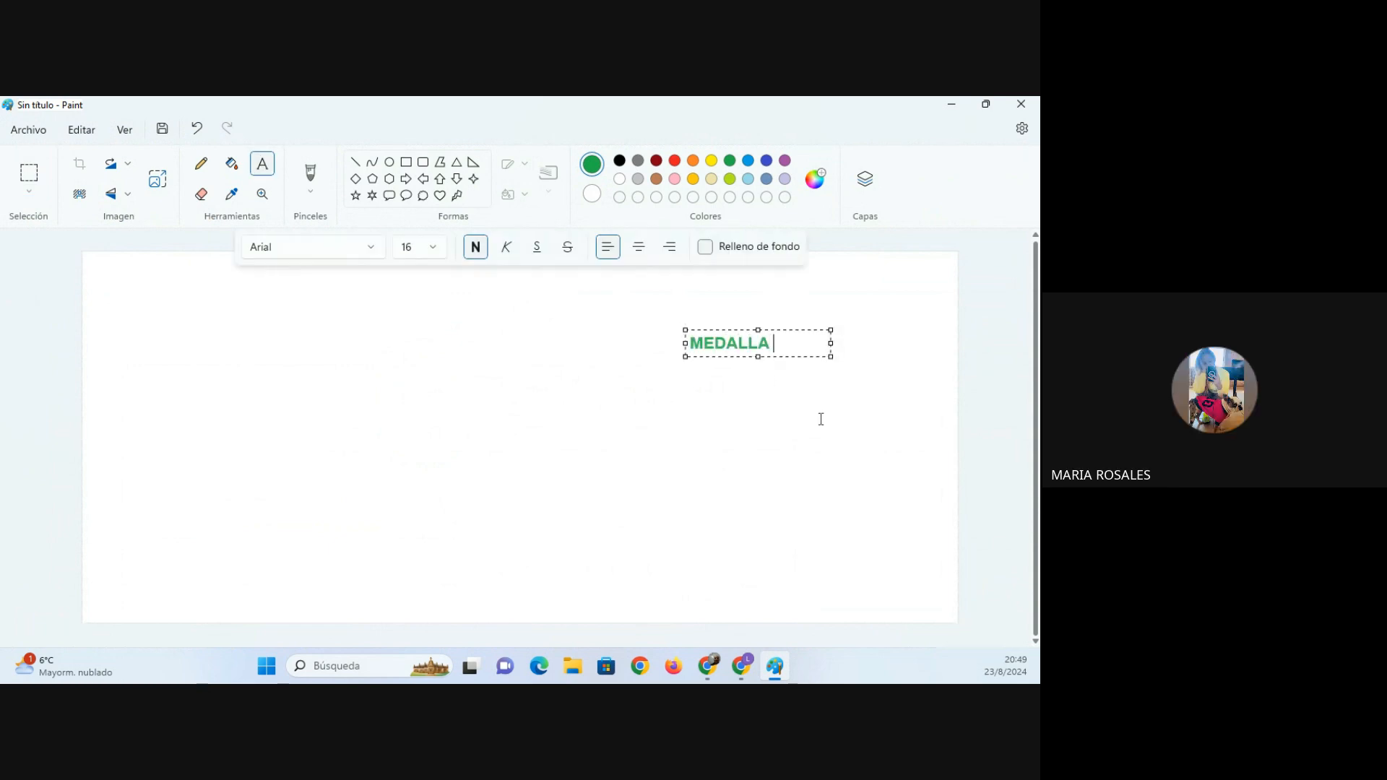
text(-->10)
key(Return)
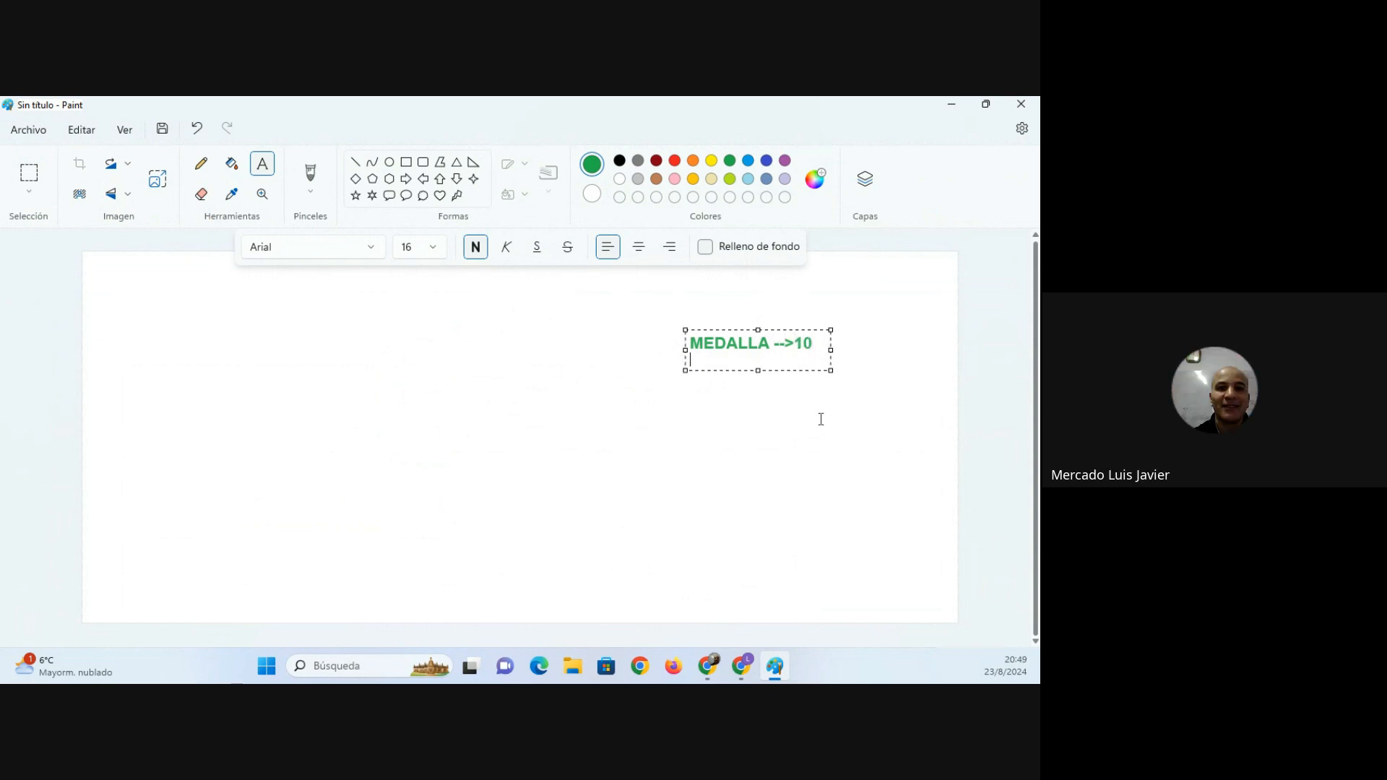
text(RETGIR)
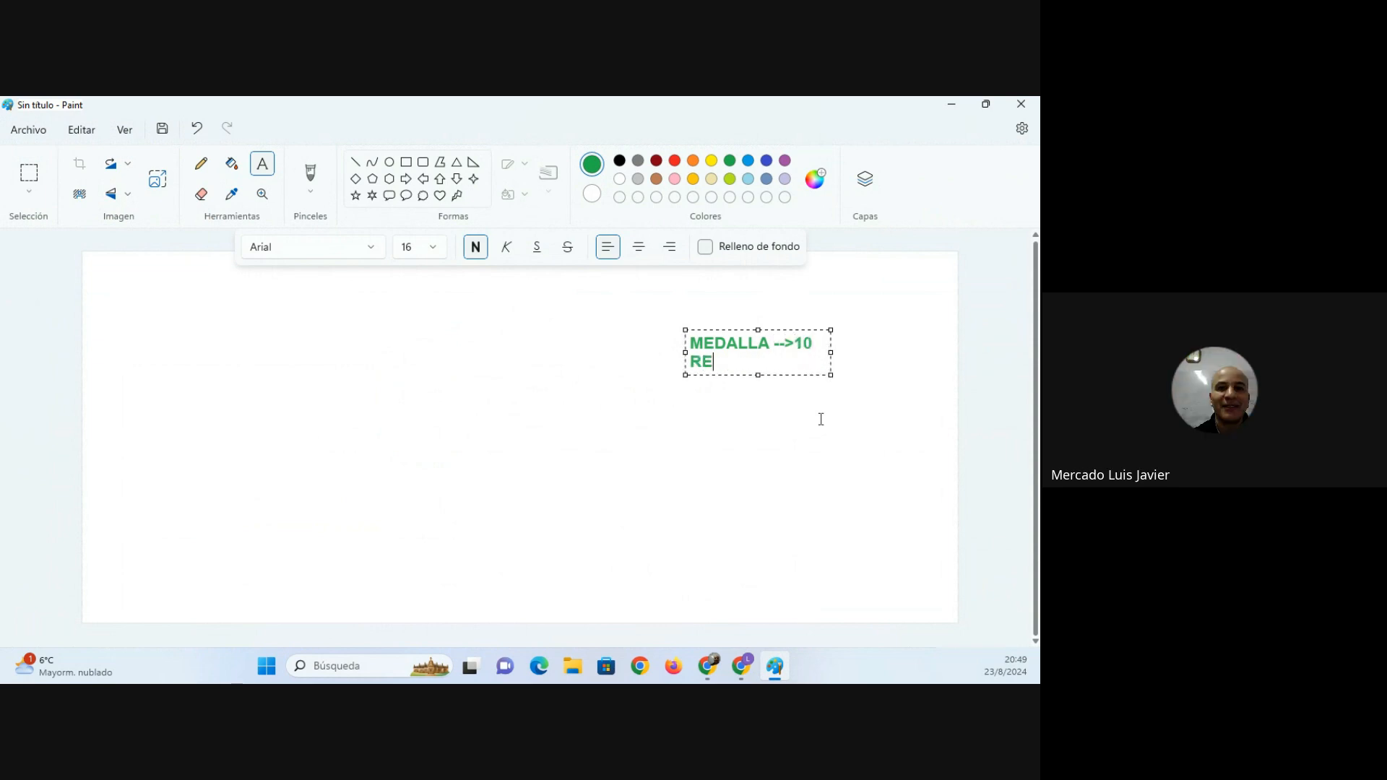
key(BackSpace)
key(BackSpace)
key(BackSpace)
text(IRAR->1°)
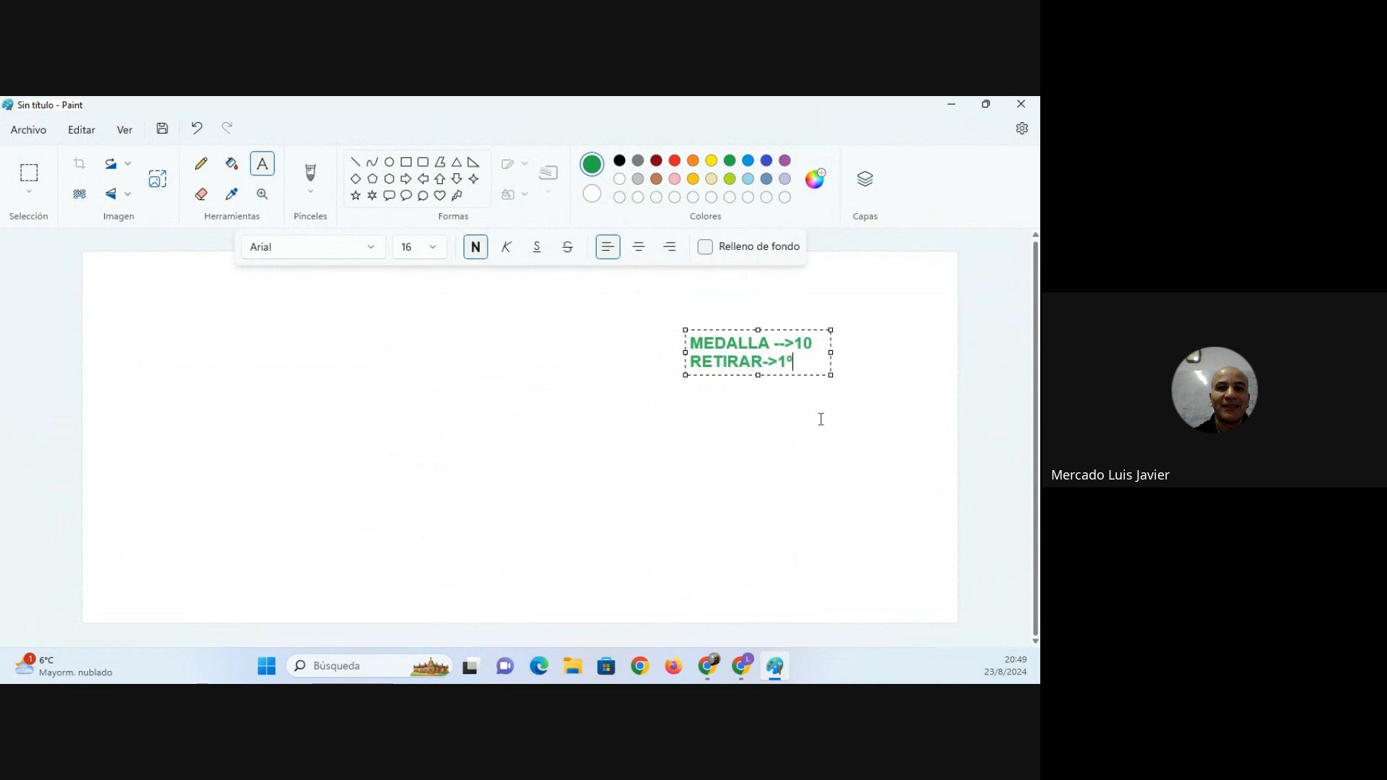
Add SIGA -->LOS DEMAS as the note's third line, widening the text box so it fits on one line.
key(Return)
text(GA )
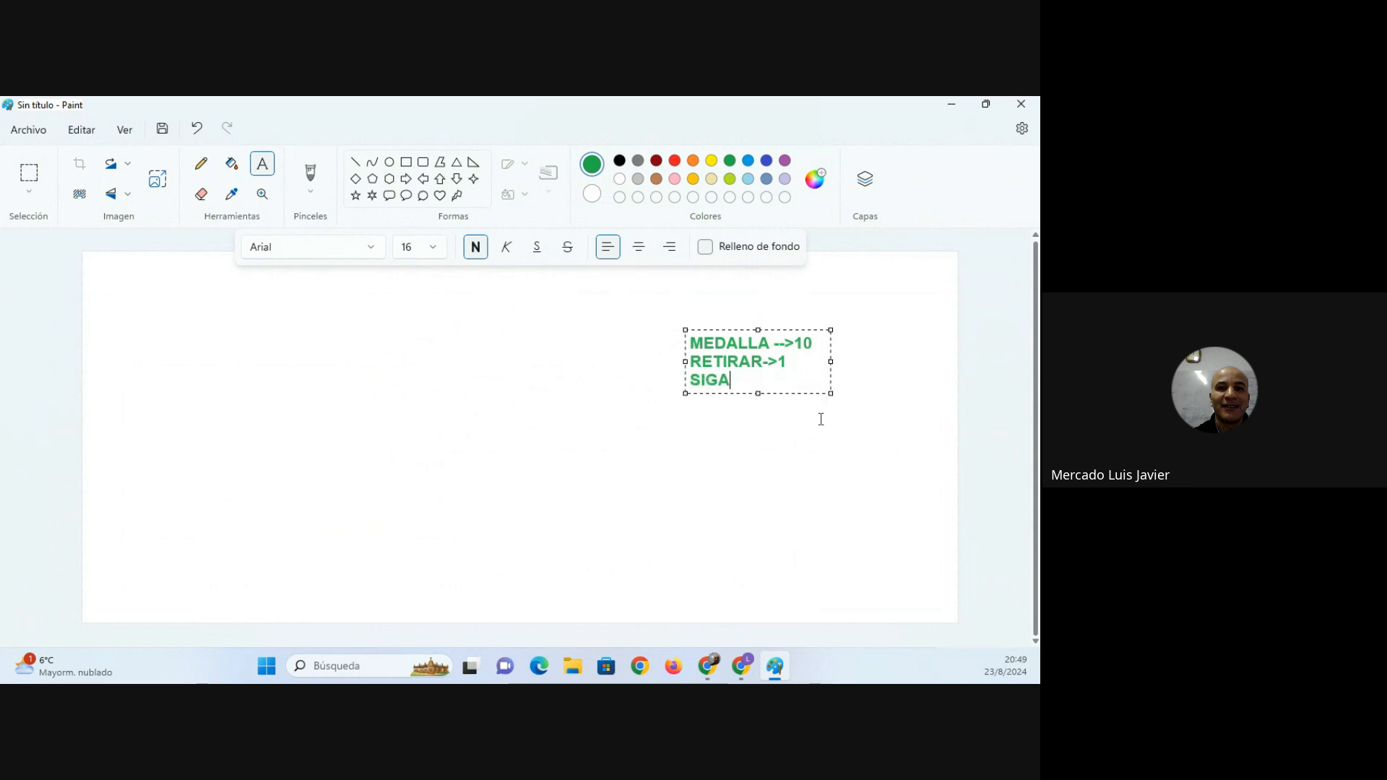
text(-->LOS D)
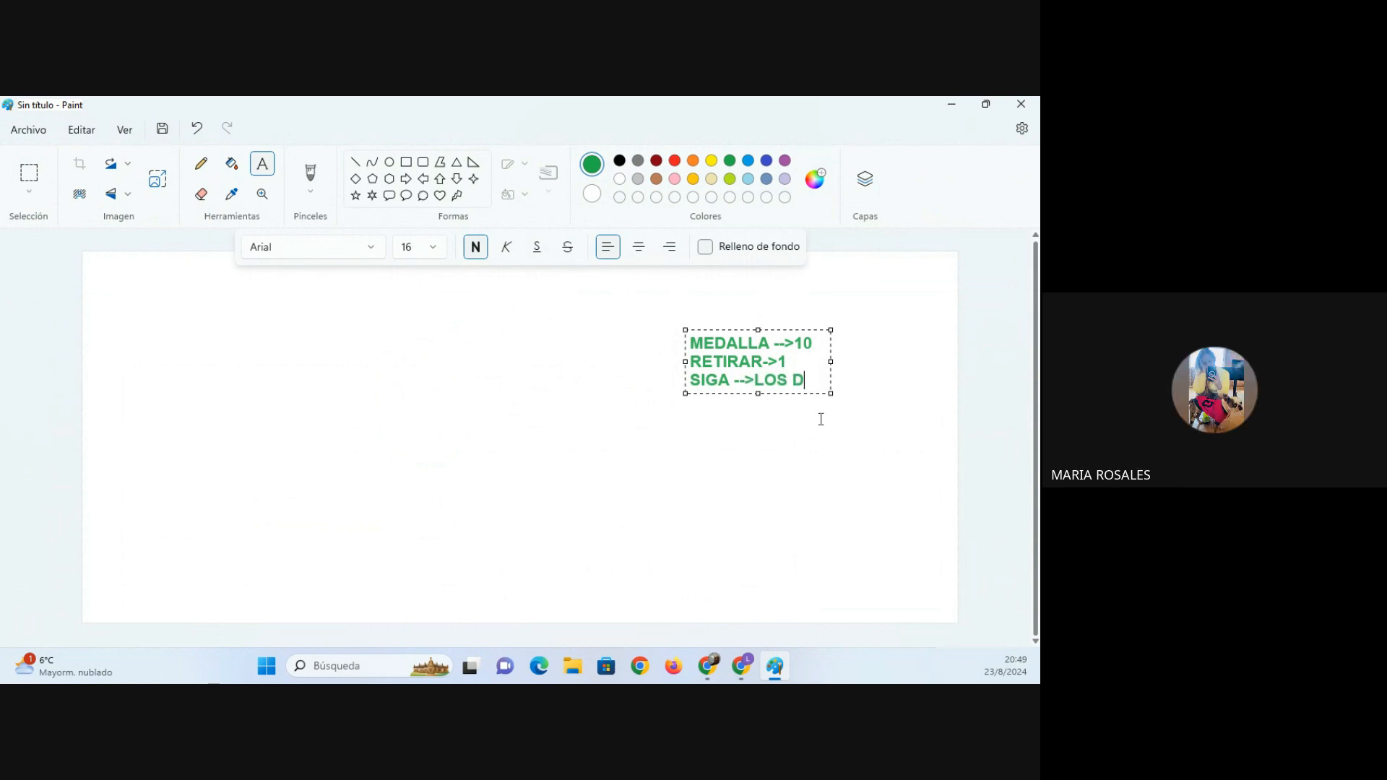
text(EMAS)
drag(831, 372, 904, 372)
click(633, 464)
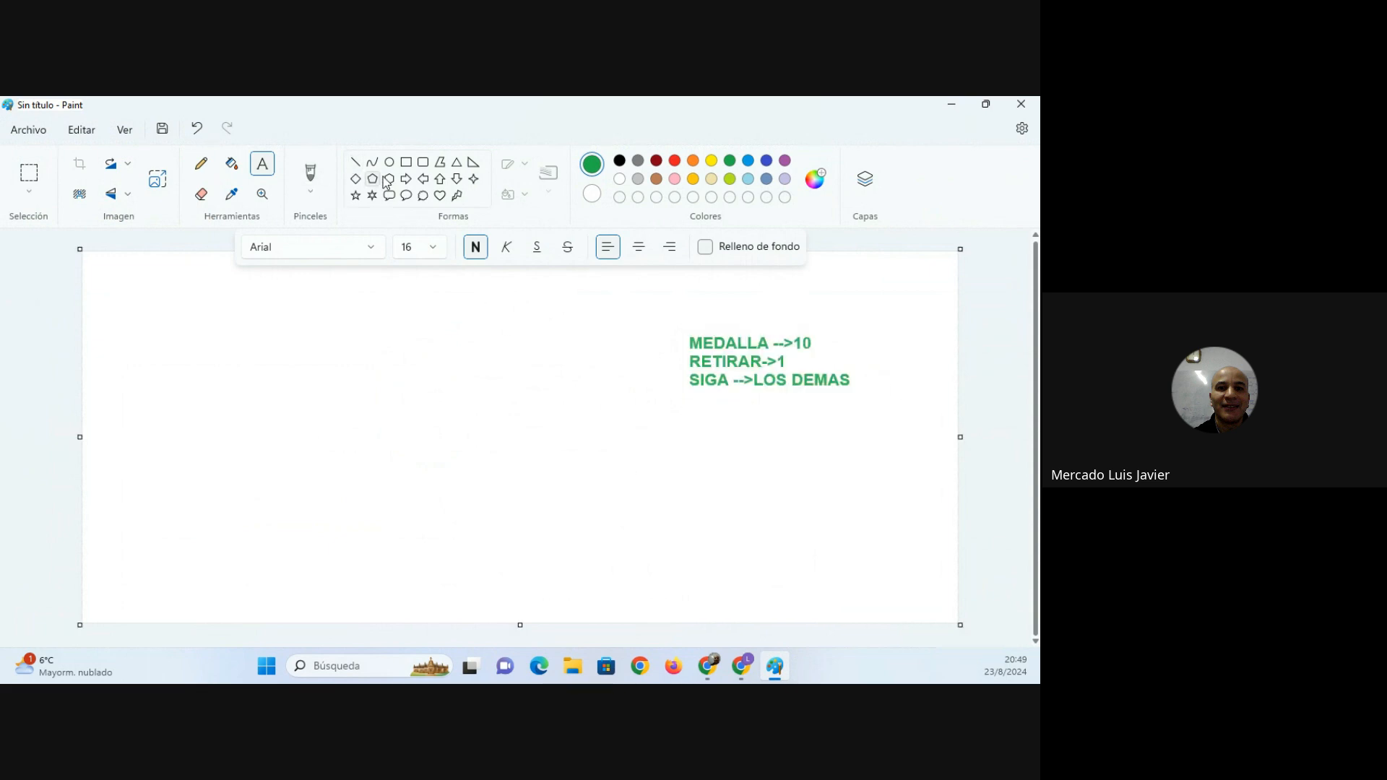
Draw two green decision diamonds, one near the canvas centre and a second one below and to its left.
click(355, 178)
drag(449, 331, 554, 442)
drag(308, 442, 416, 569)
Sketch a branch arrow with the pencil from each side corner of the upper diamond.
click(201, 163)
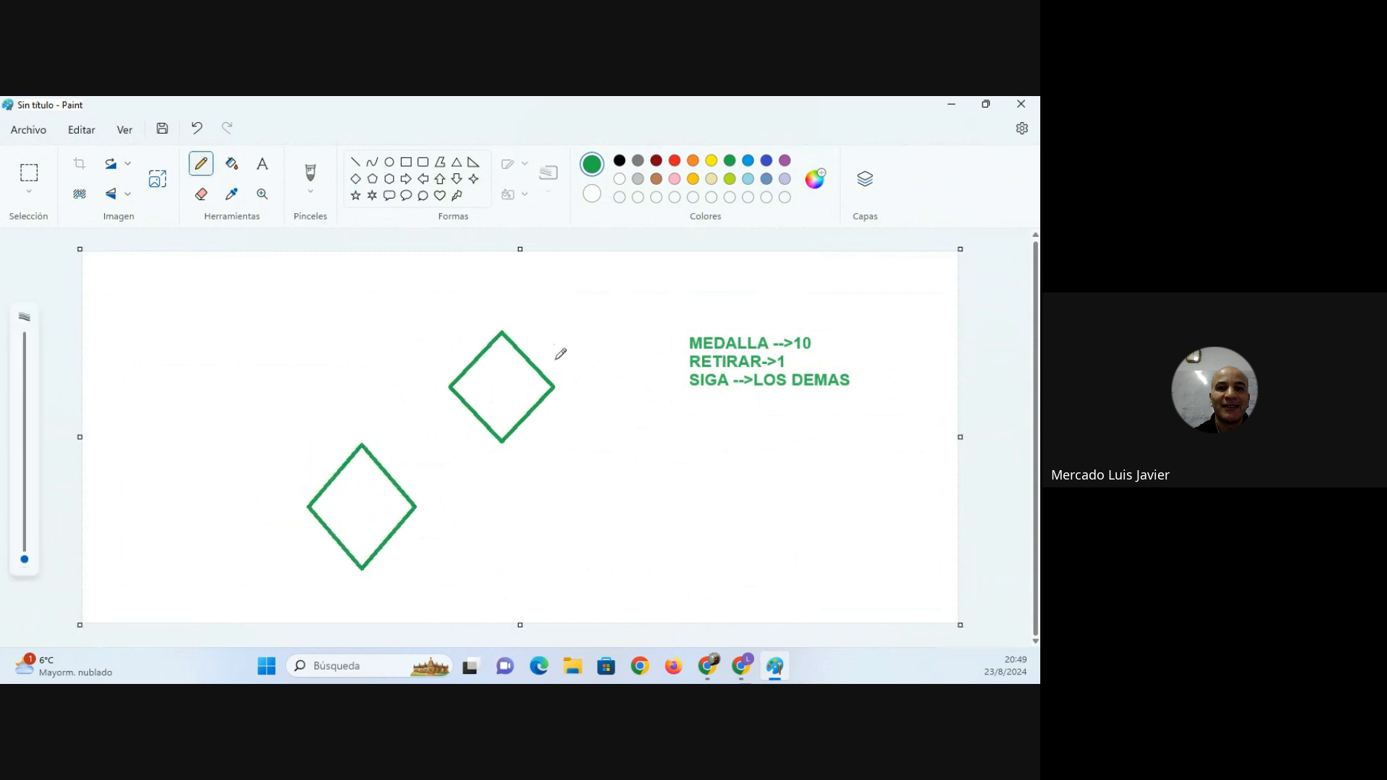
drag(555, 388, 604, 413)
drag(447, 388, 415, 405)
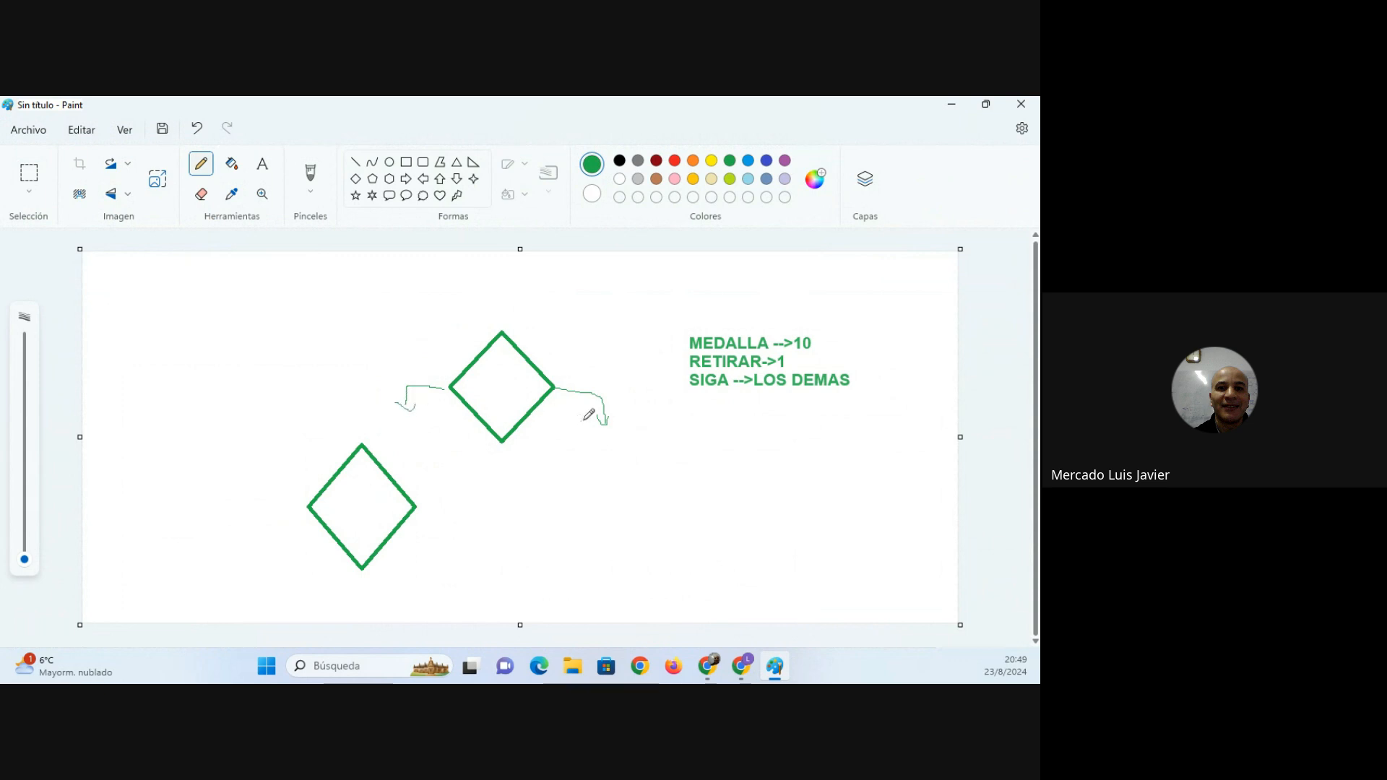
Place the text label RETIRAR just below the upper diamond's right branch arrow.
click(262, 164)
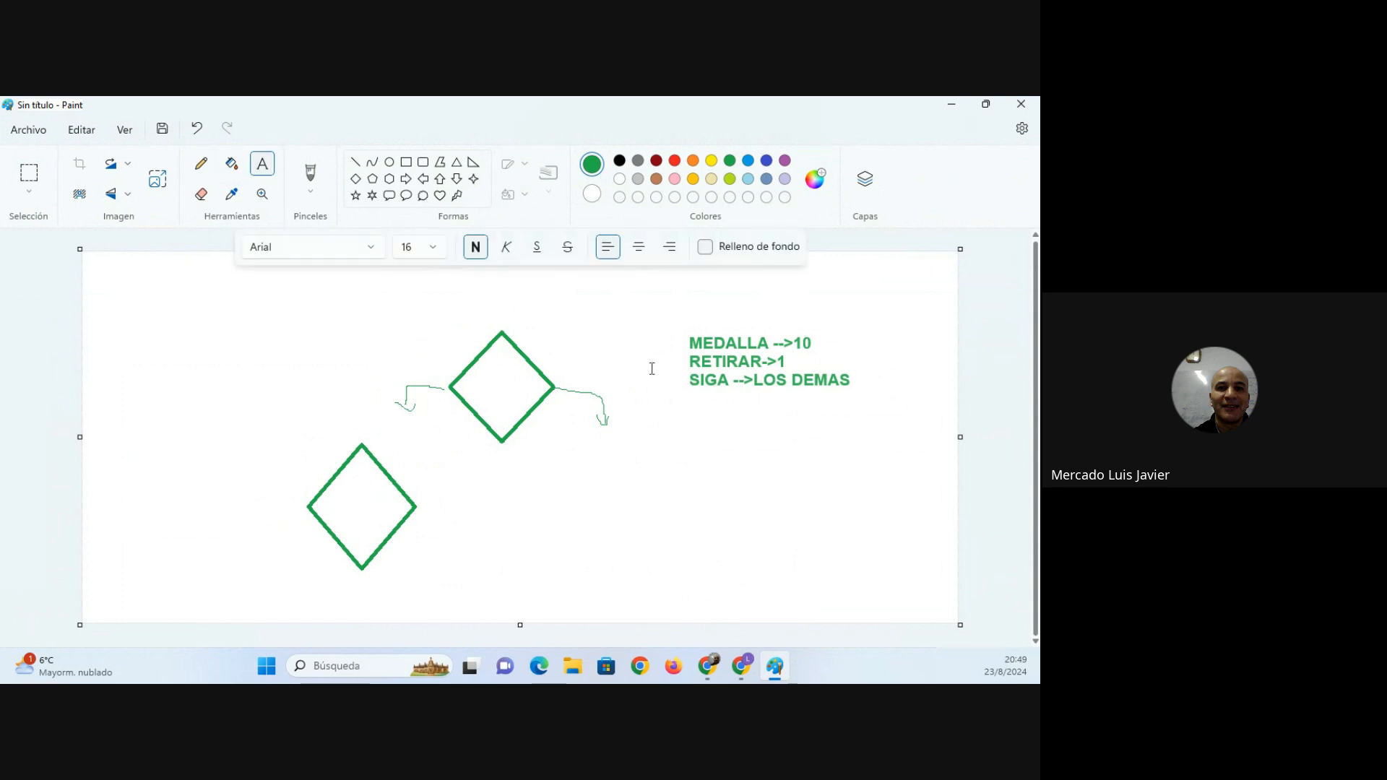
drag(591, 446, 739, 470)
drag(644, 445, 644, 435)
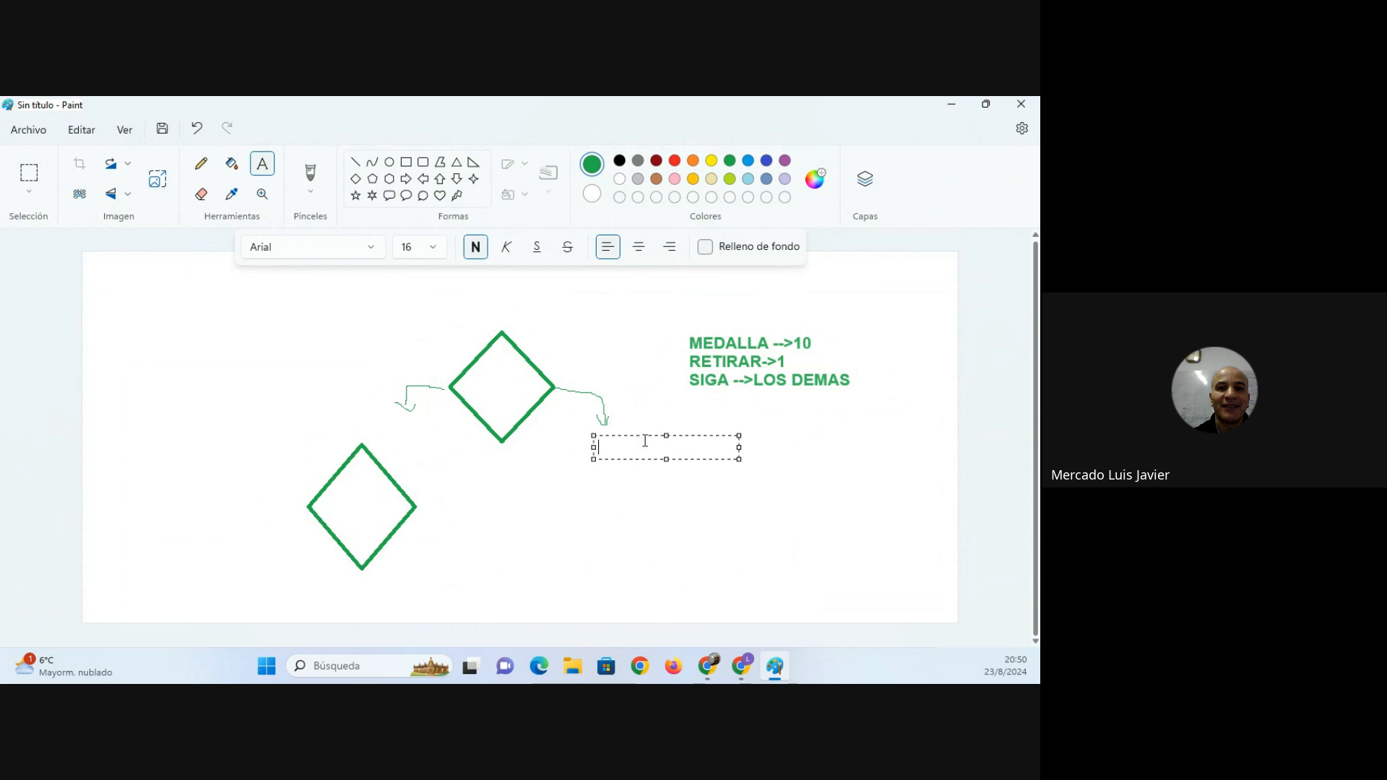
text(RETIRAR)
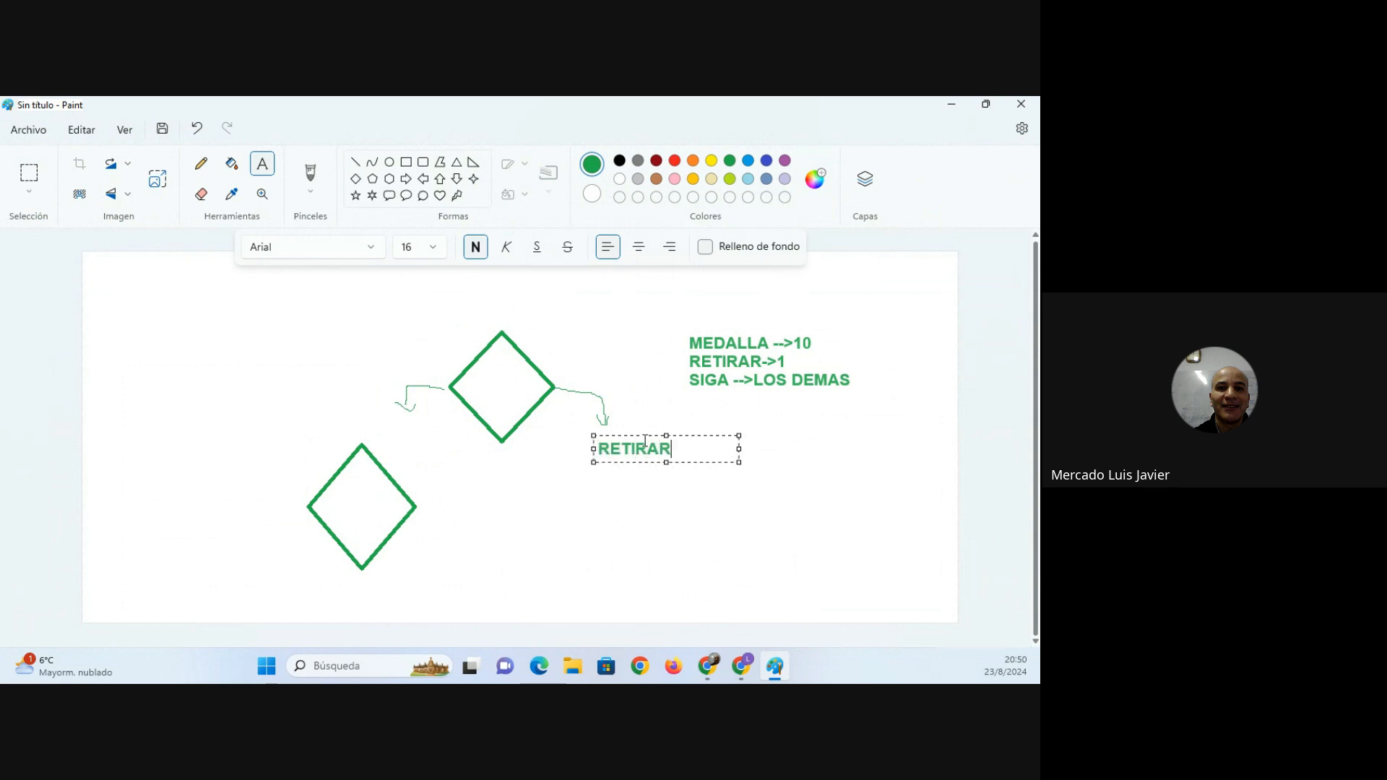
Enclose the RETIRAR label in double quotation marks and place it on the canvas.
key(Home)
text(")
key(Right)
key(Right)
key(Right)
key(Right)
key(Right)
text(")
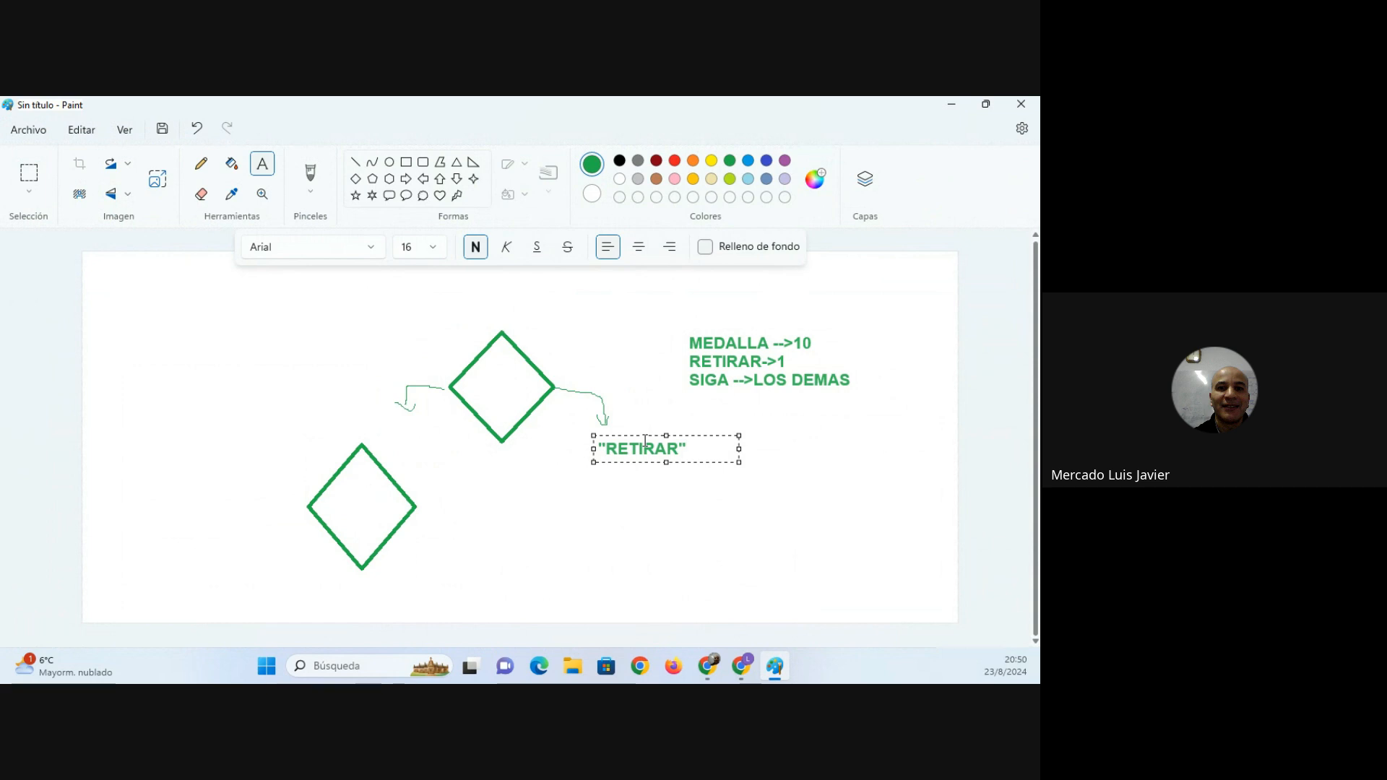
click(591, 480)
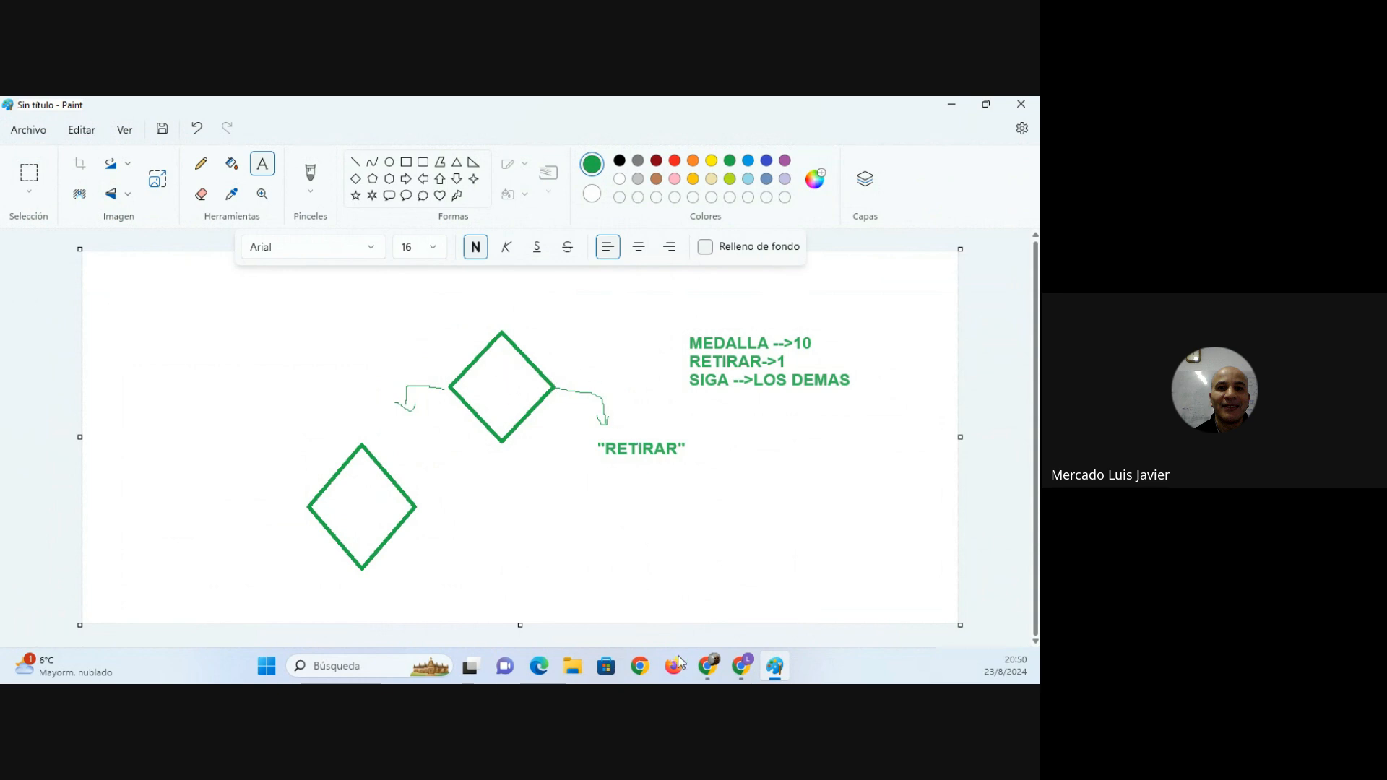
Switch back to the Viernes23 spreadsheet and select C2 under OBSERVACIÓN.
click(742, 666)
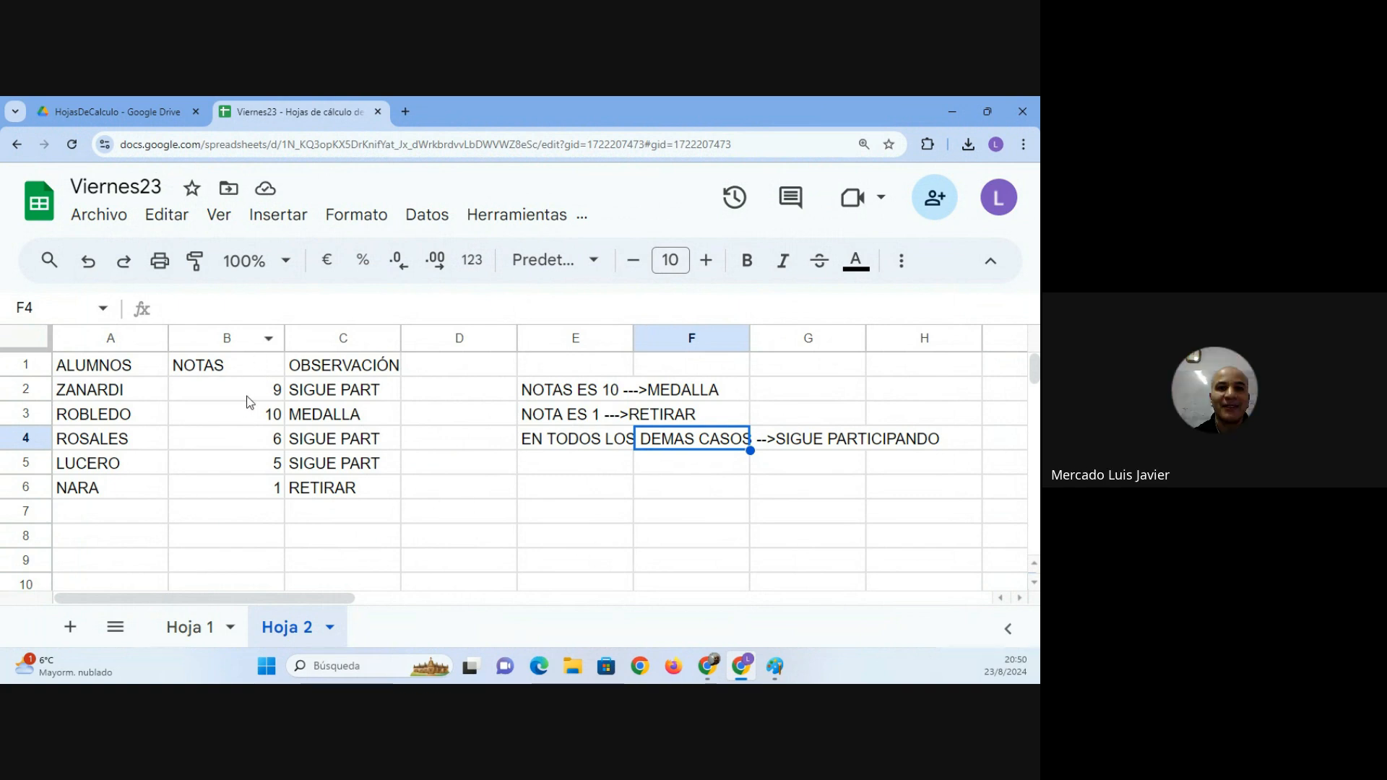
click(301, 399)
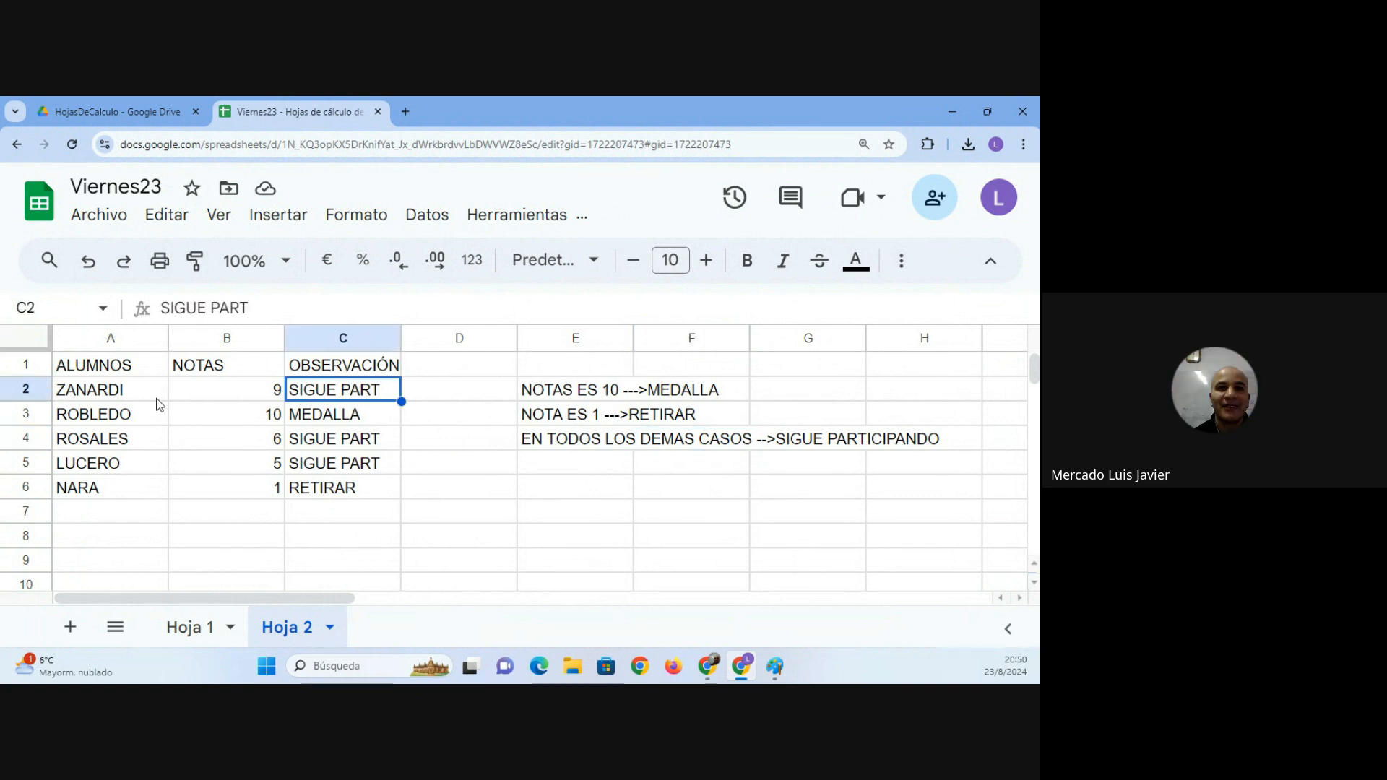
Clear the typed results from C2:C6 under OBSERVACIÓN and leave C2 selected.
key(Down)
key(Down)
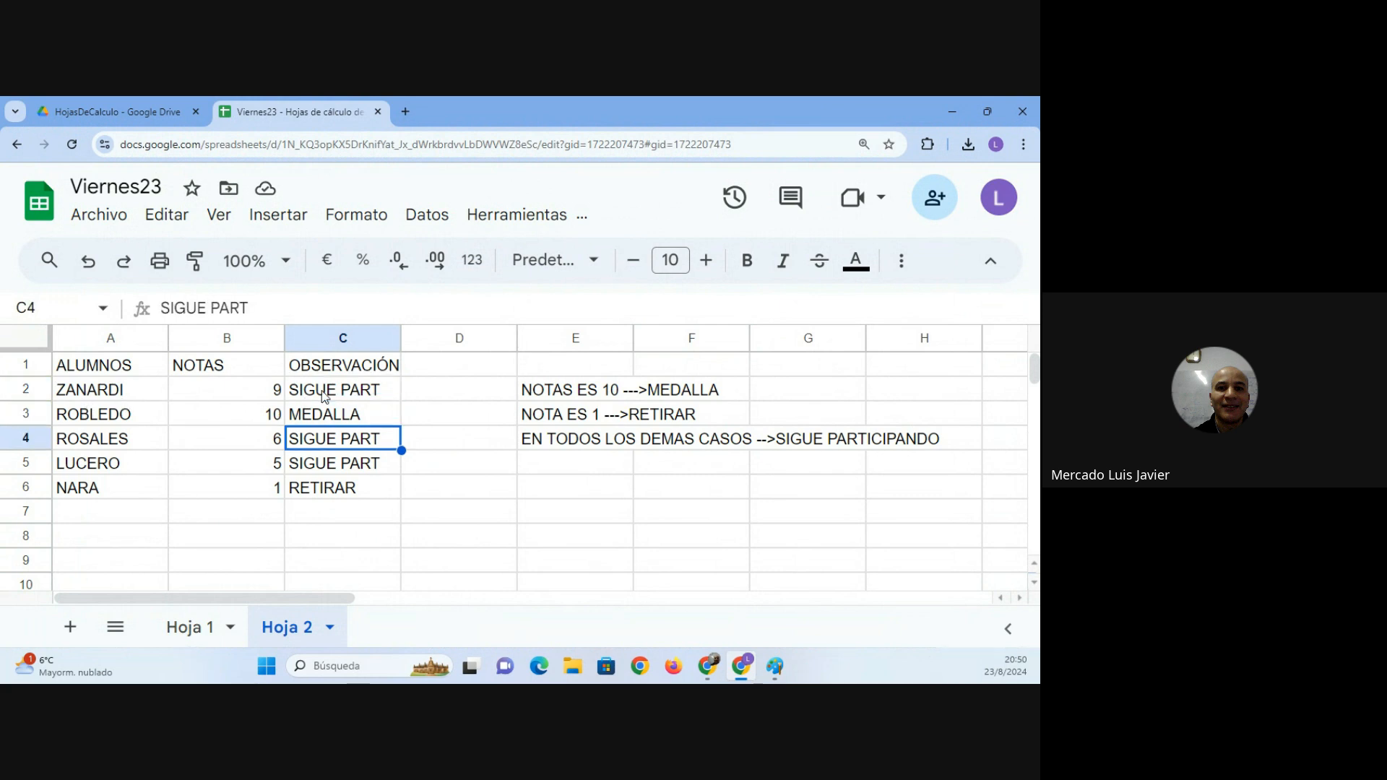
key(Up)
key(Up)
key(shift+Down)
key(shift+Down)
key(shift+Down)
key(shift+Down)
key(Delete)
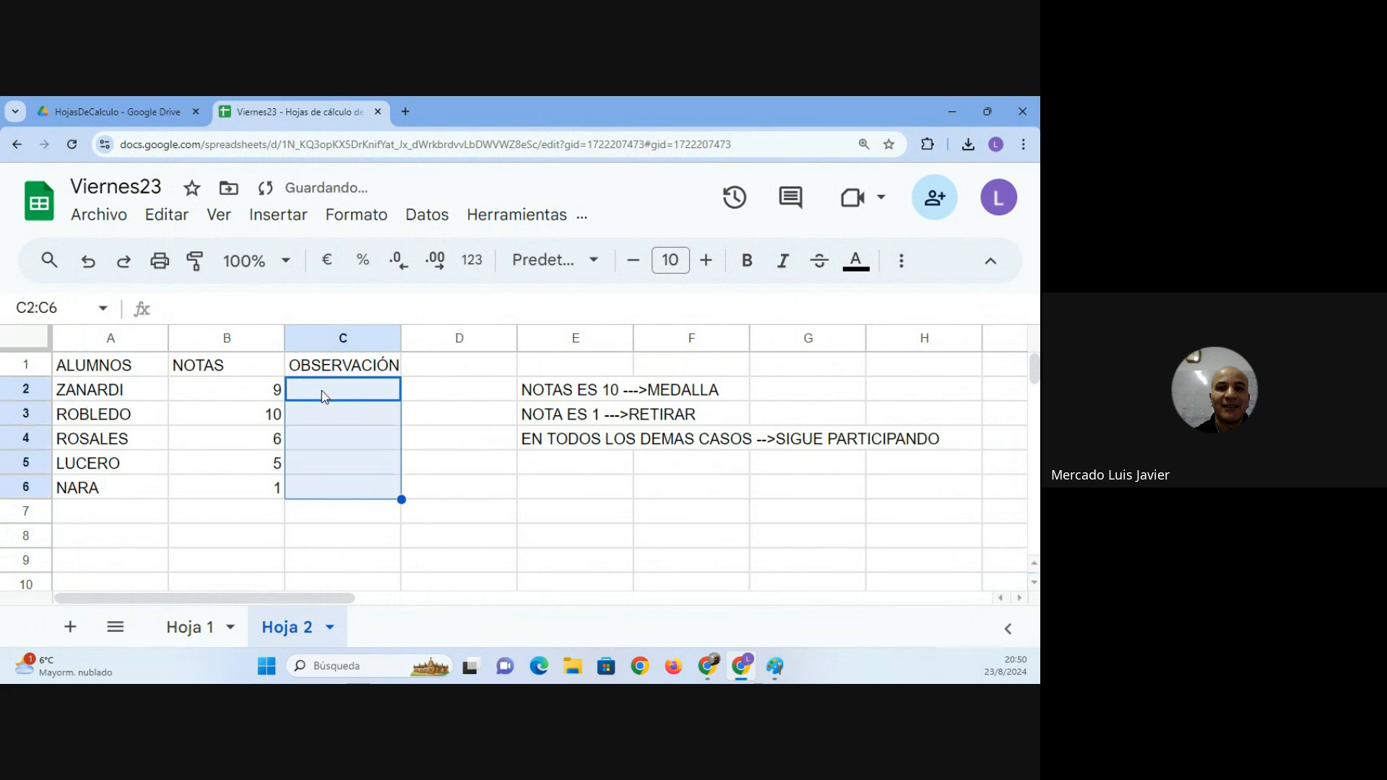
key(Right)
key(Left)
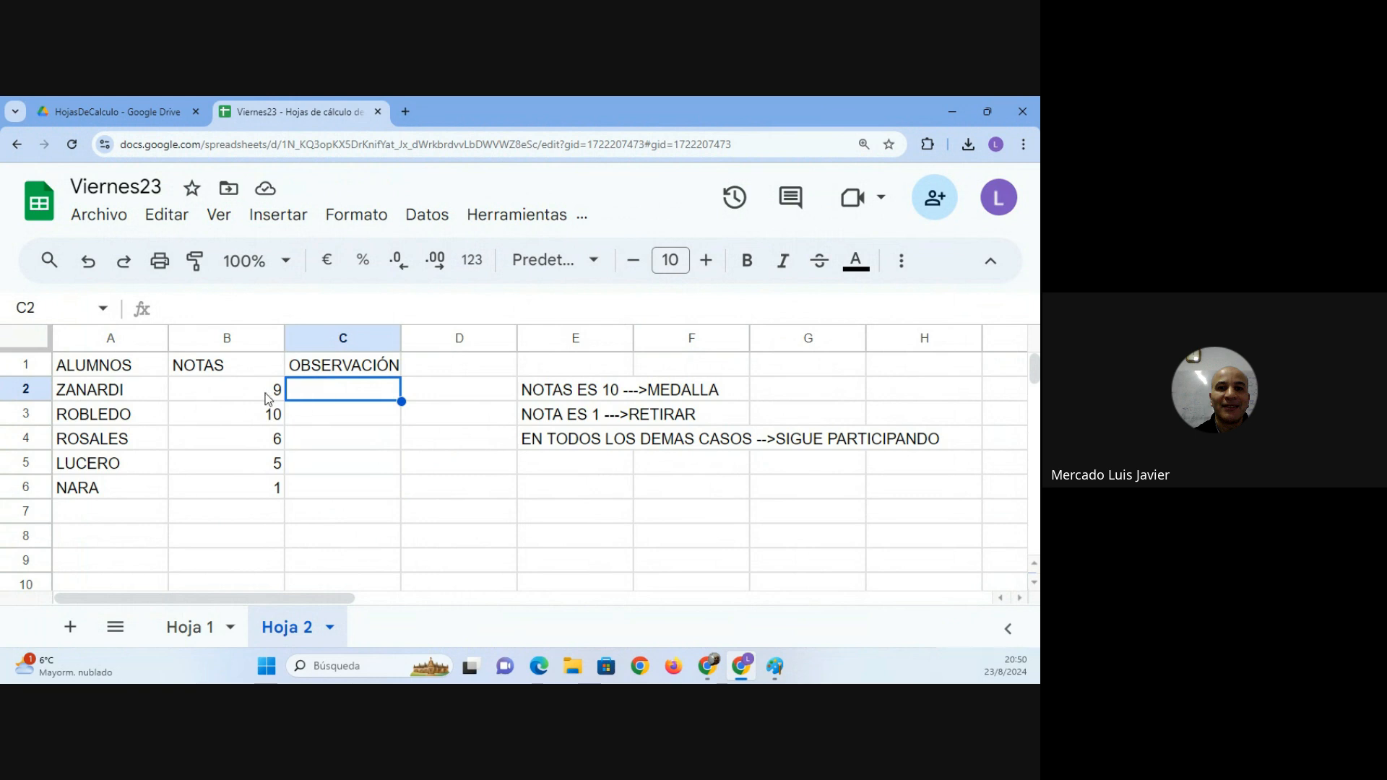
Switch to Paint and write the condition B2=1 inside the upper diamond.
click(775, 665)
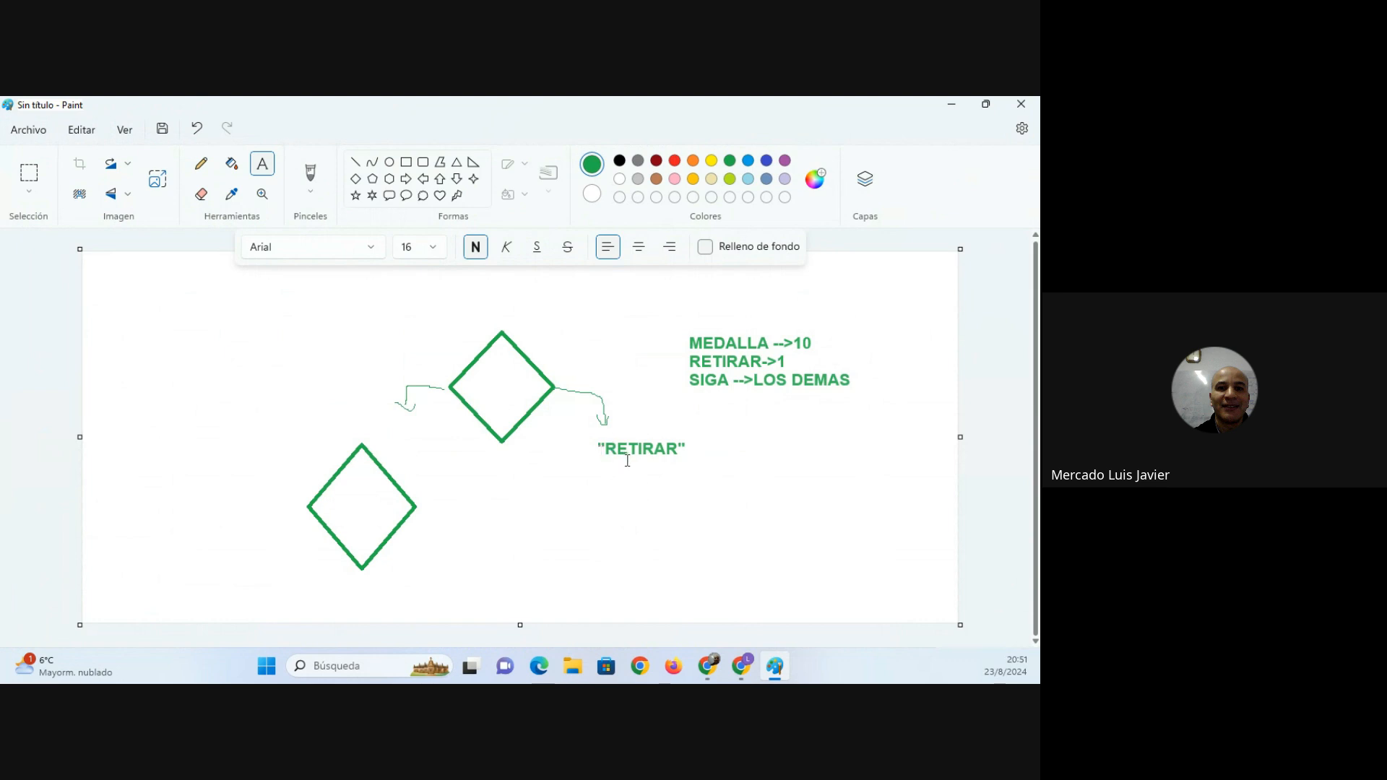
click(468, 377)
text(tira)
key(BackSpace)
key(BackSpace)
key(BackSpace)
key(BackSpace)
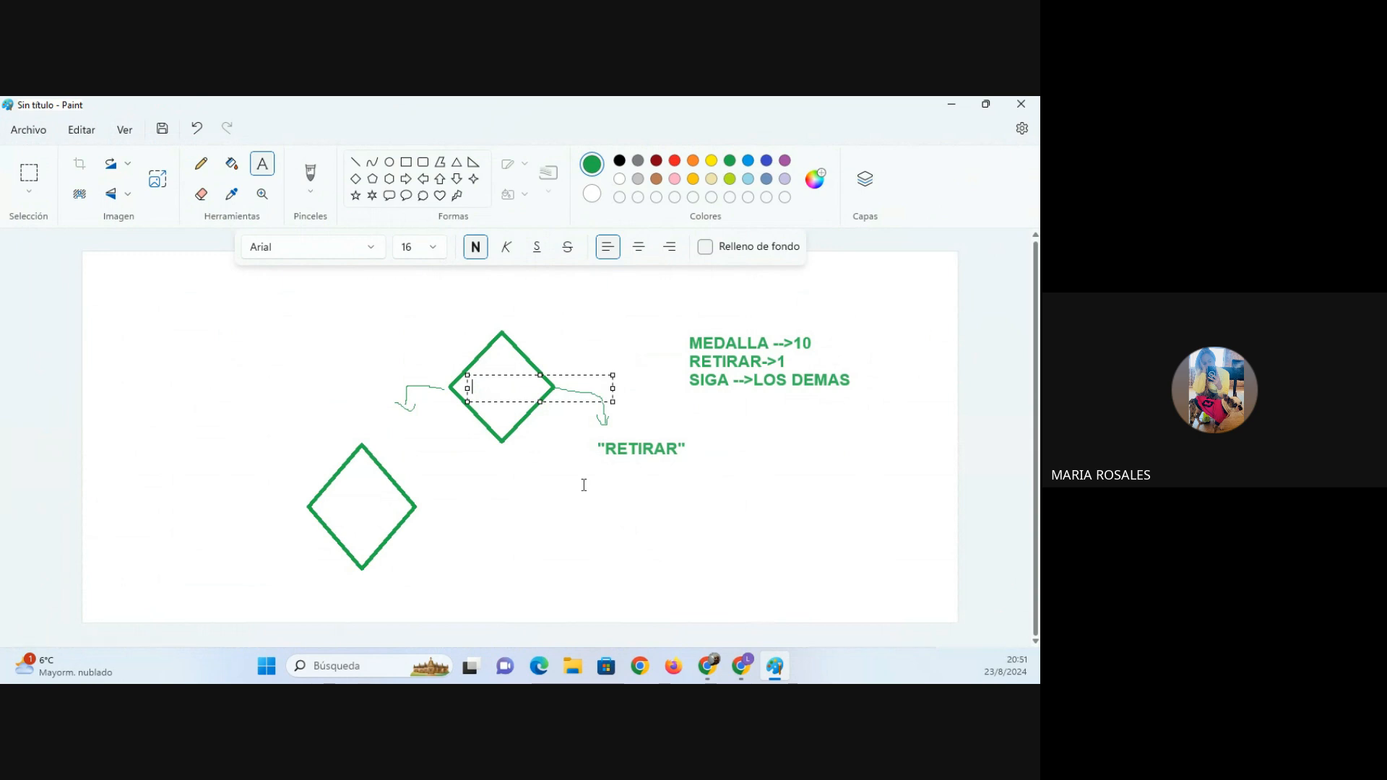
text(B2=1)
click(549, 425)
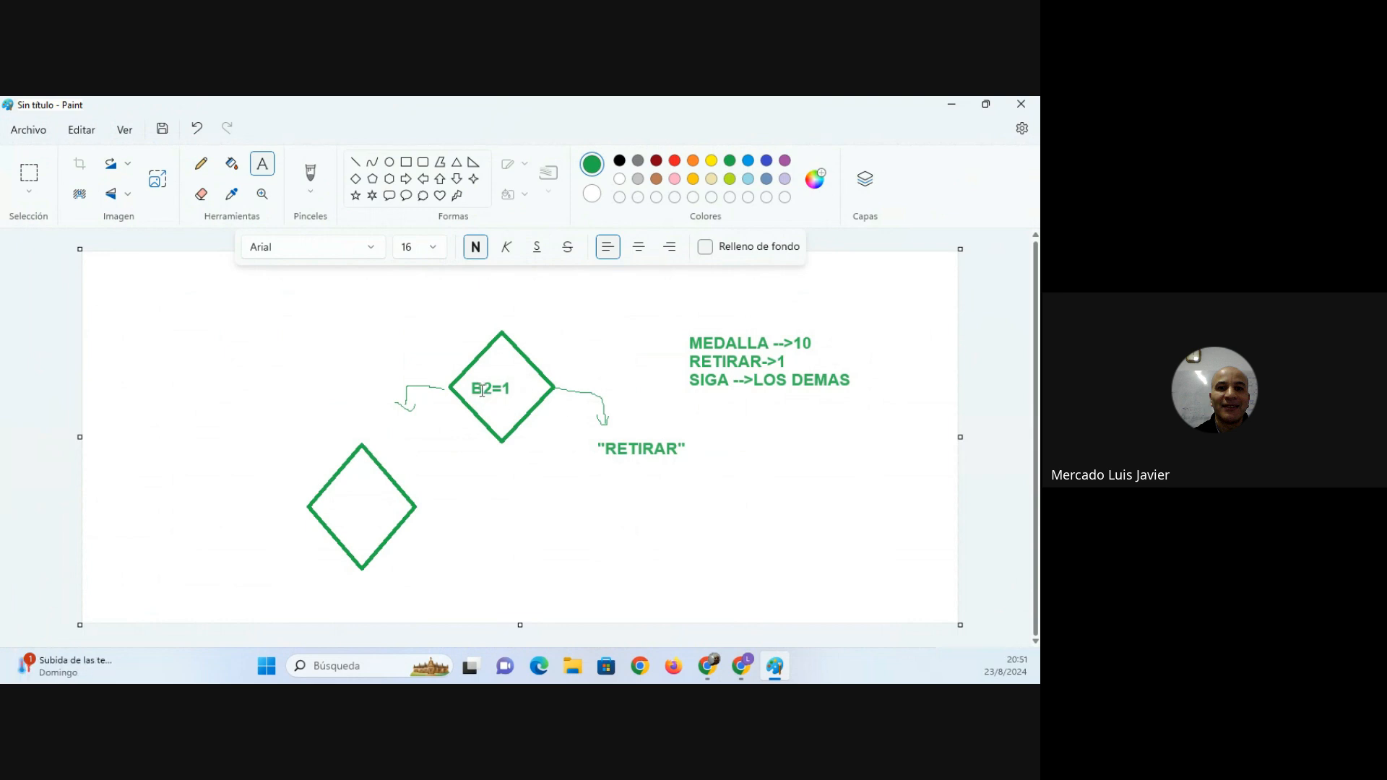
With the pencil, underline B2 and 1 in the upper diamond and sketch a branch arrow from the lower diamond's right corner.
click(210, 167)
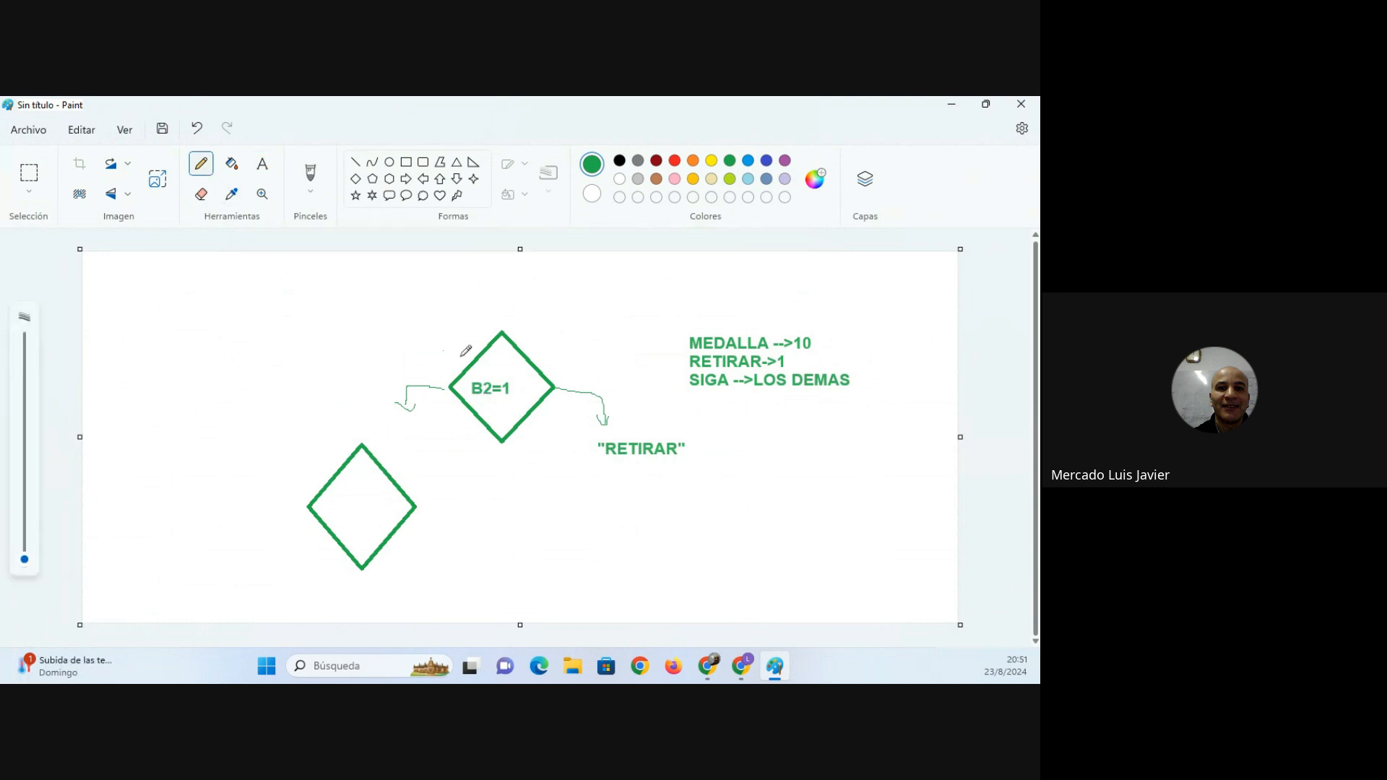
drag(470, 400, 509, 400)
mouse_move(417, 502)
mouse_down()
mouse_move(473, 502)
mouse_move(498, 535)
mouse_move(512, 523)
mouse_up()
Mark the upper diamond's right branch with a handwritten V and its left branch with an F.
drag(568, 370, 584, 371)
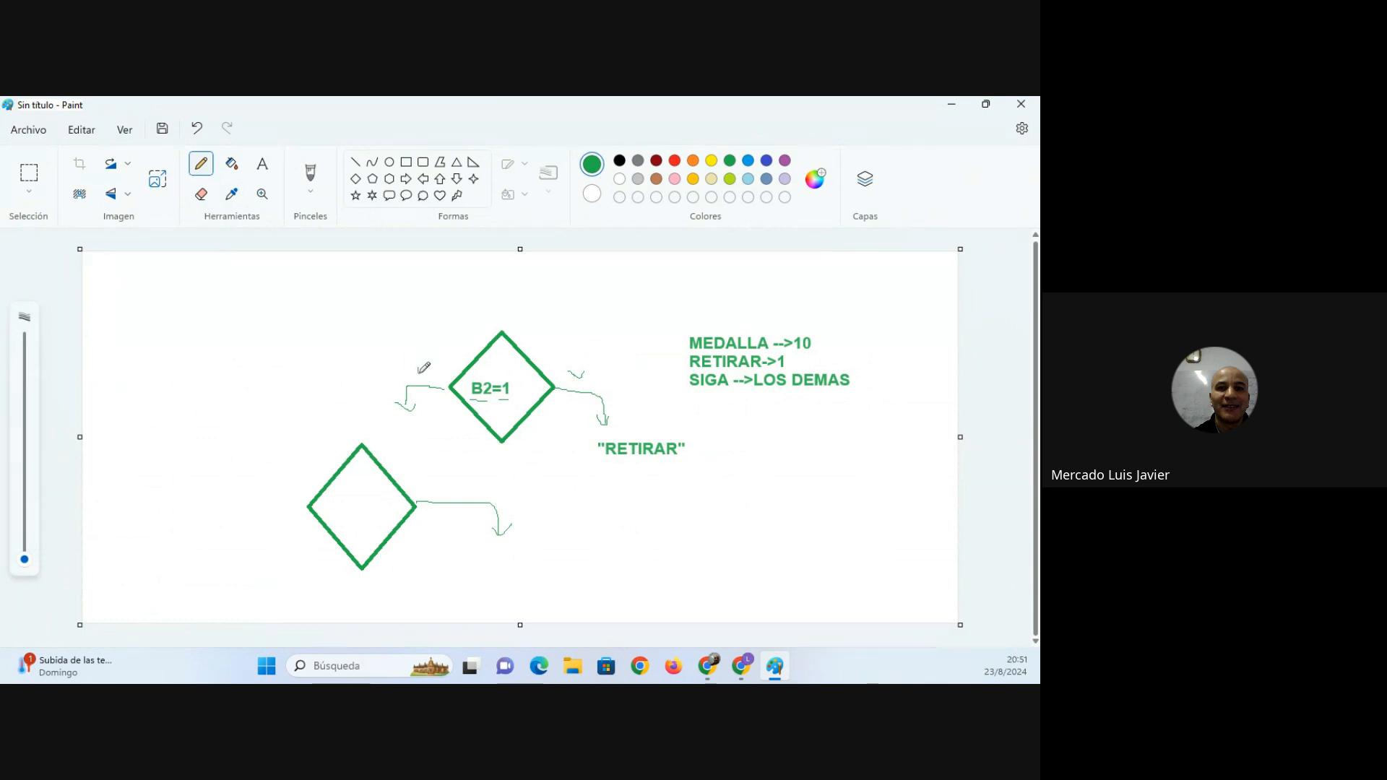
mouse_move(419, 359)
mouse_down()
mouse_move(419, 374)
mouse_move(429, 367)
mouse_up()
Place the text label "MEDALLA", in double quotation marks, below the lower diamond's right branch arrow.
click(260, 174)
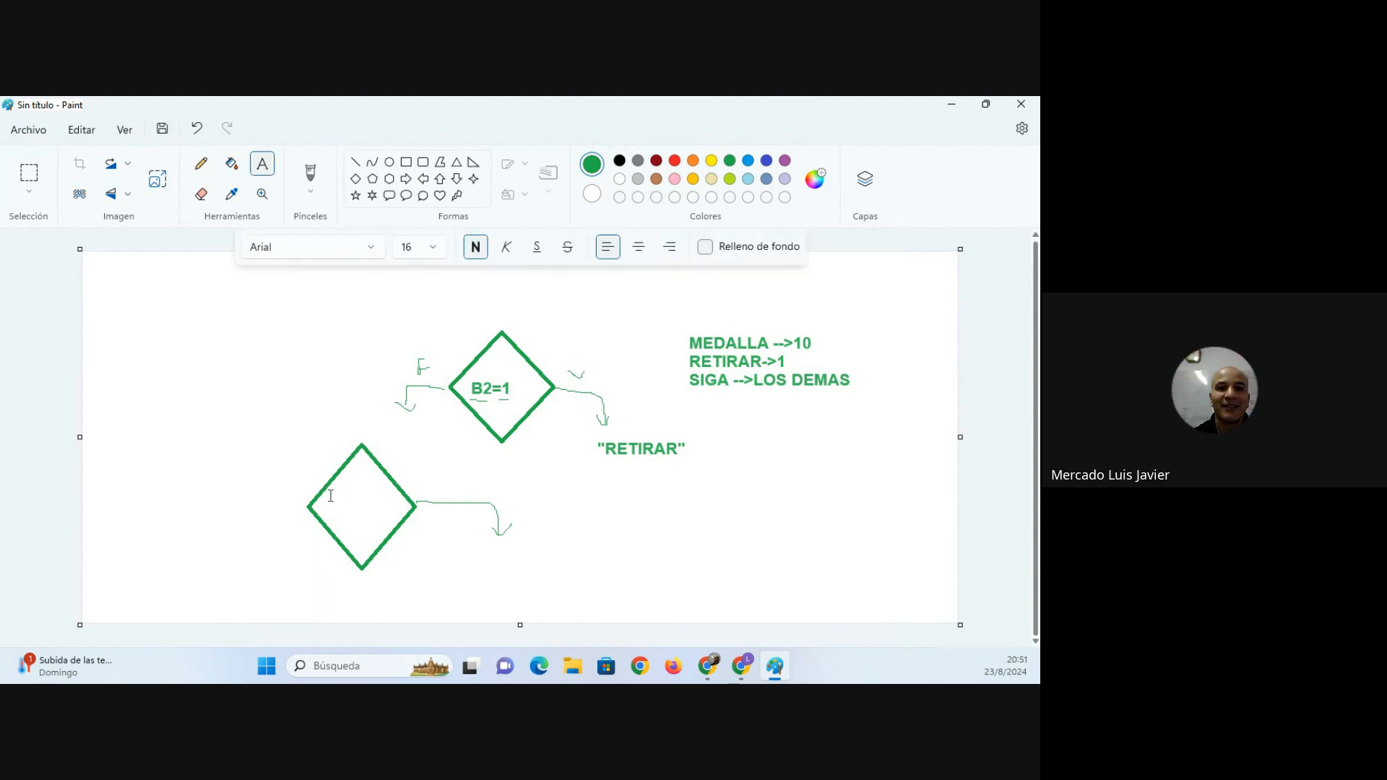
click(471, 553)
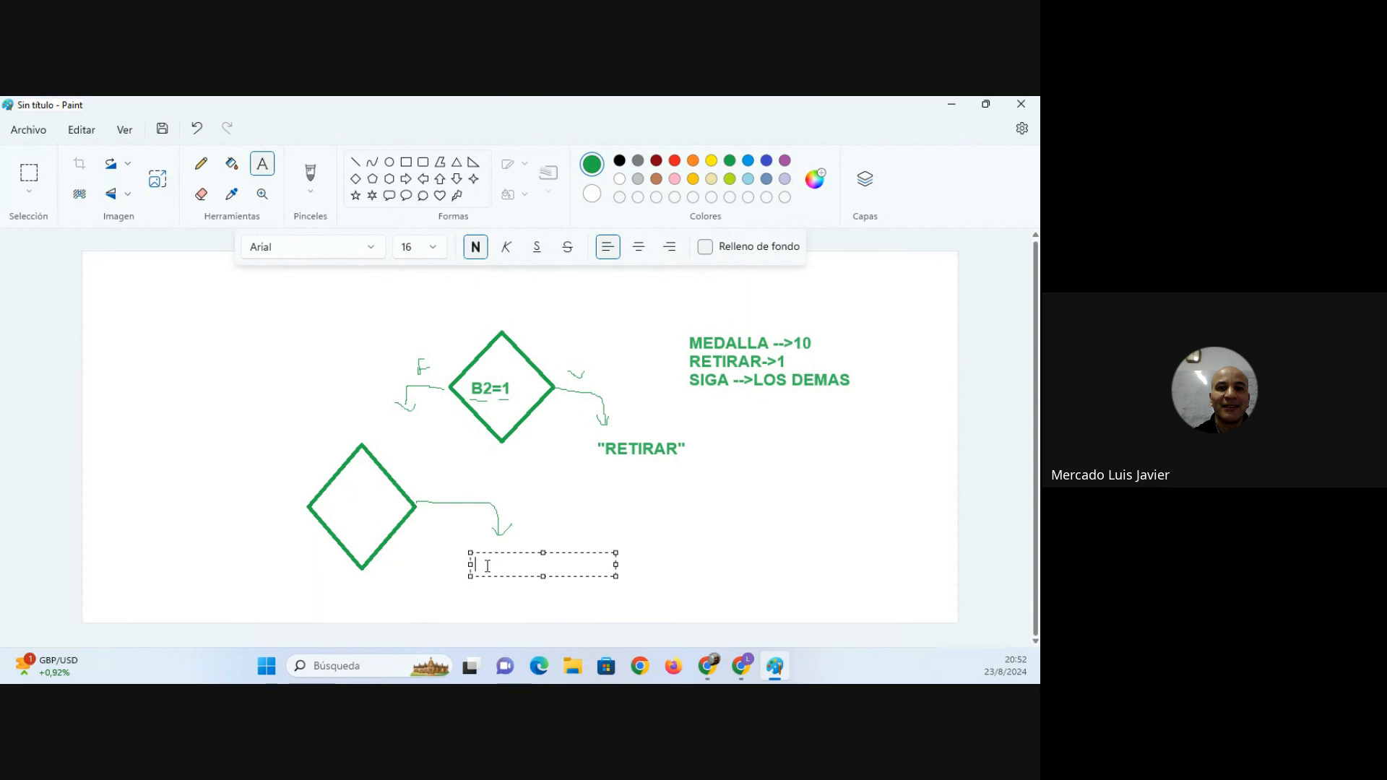
text(MEDALLA)
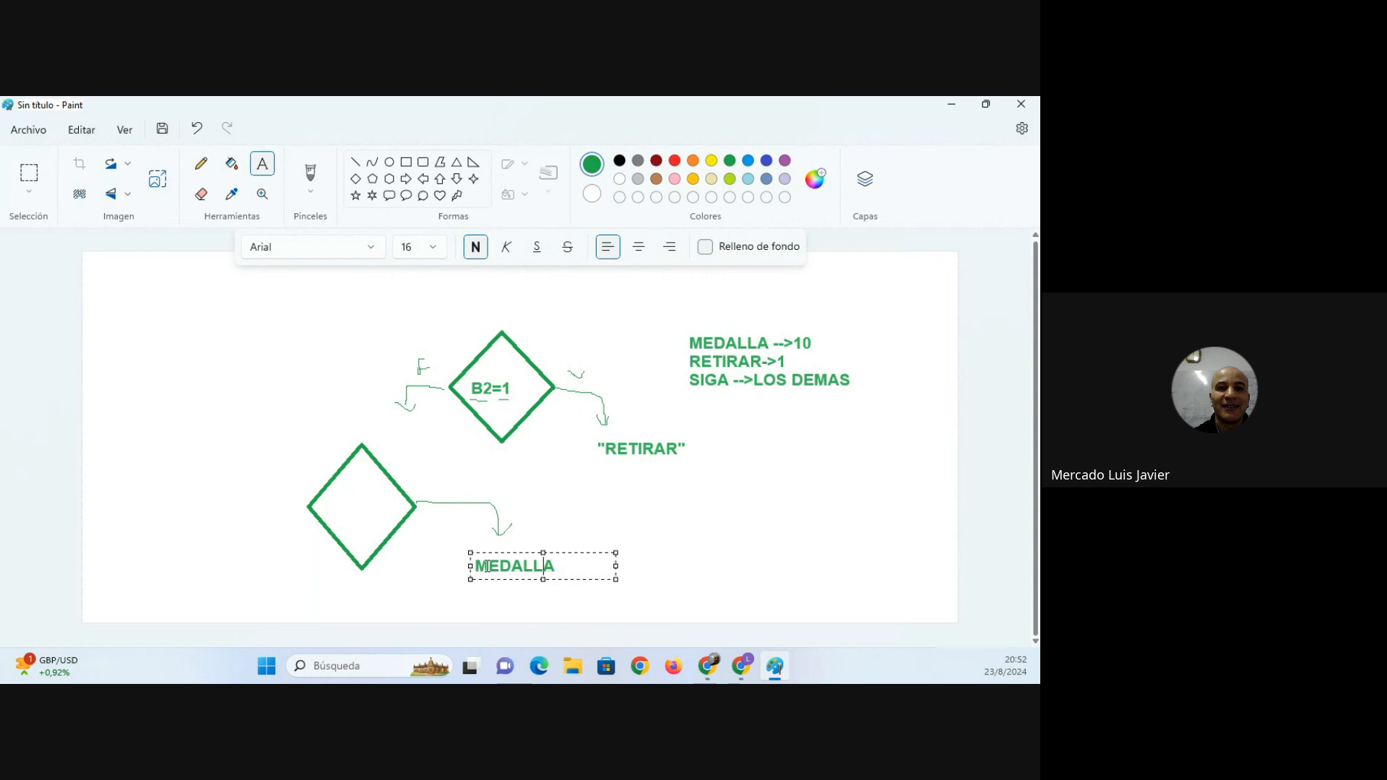
text(")
key(End)
text(")
click(356, 499)
Write the condition B2=10 inside the lower diamond.
drag(335, 484, 480, 508)
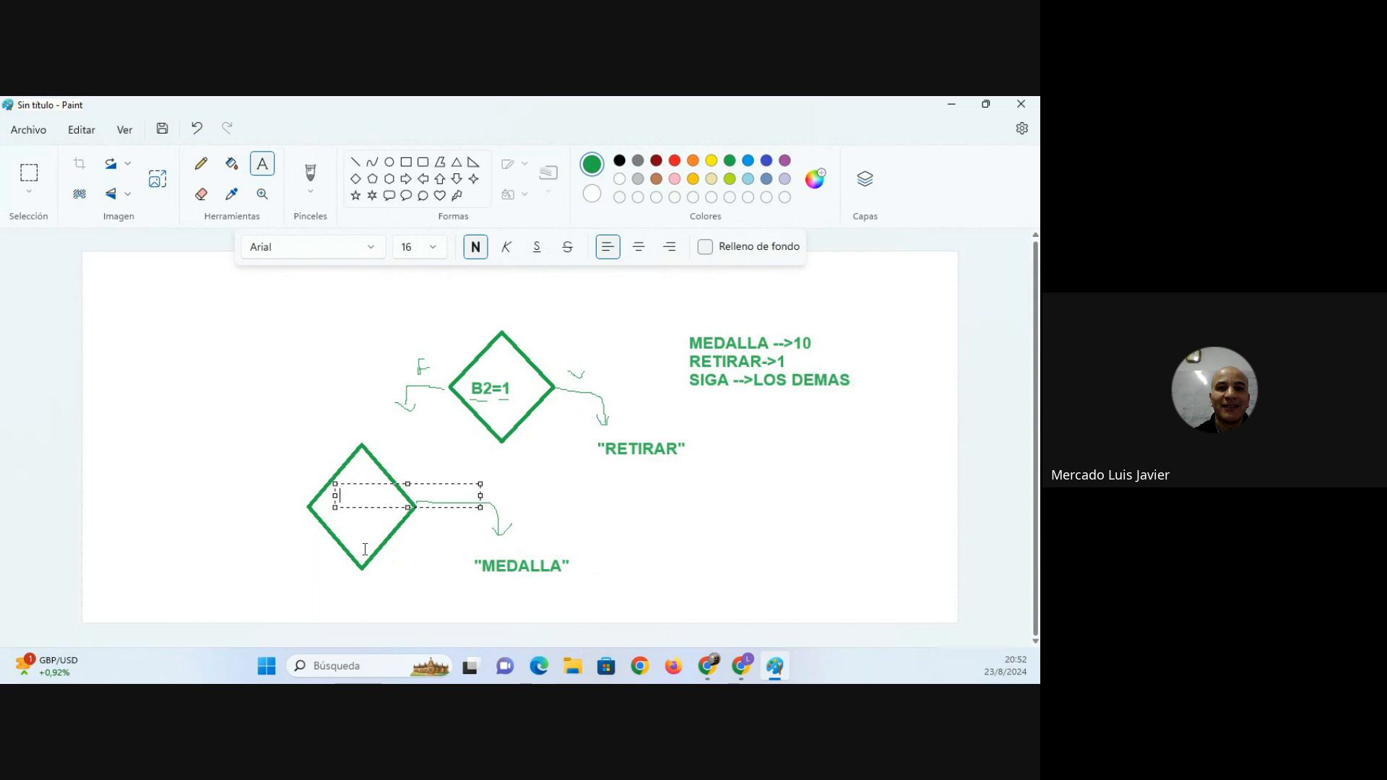
text(B2)
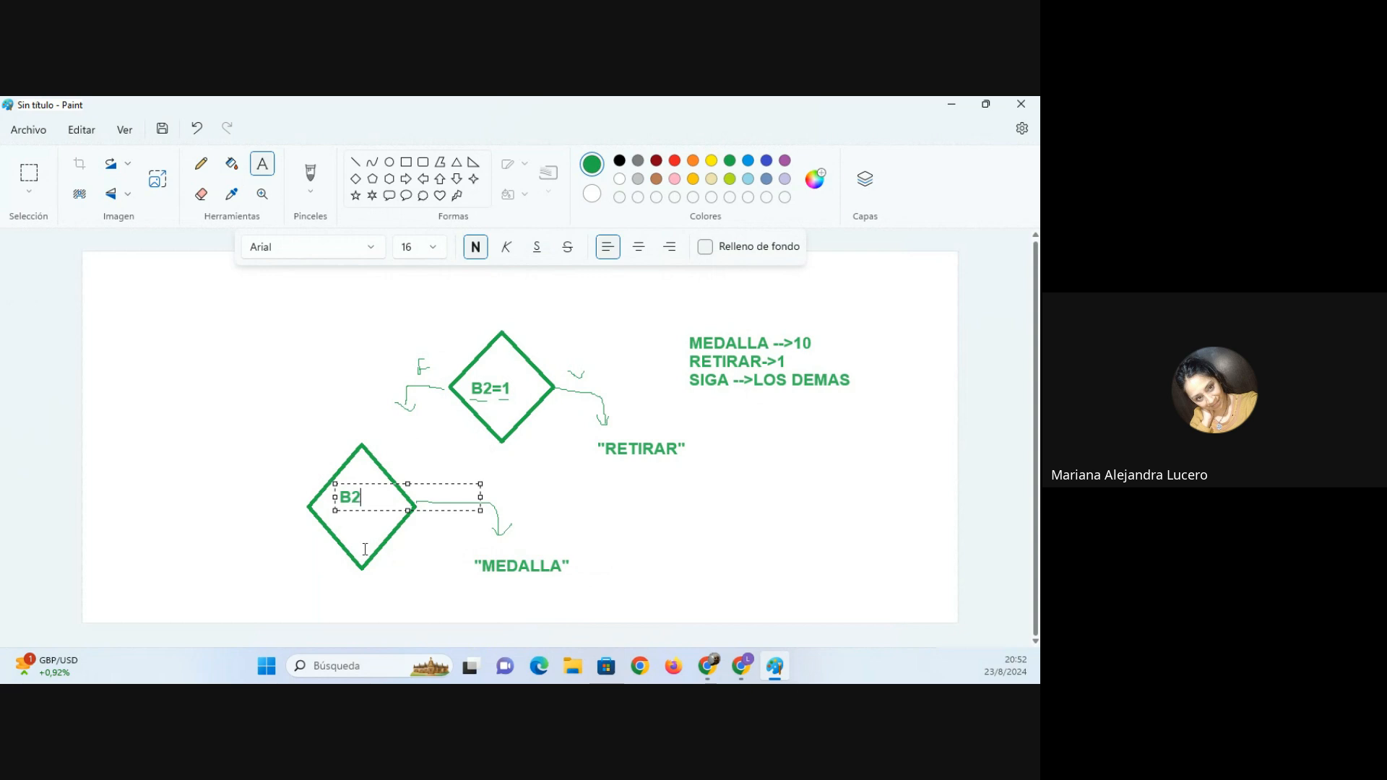
text(=)
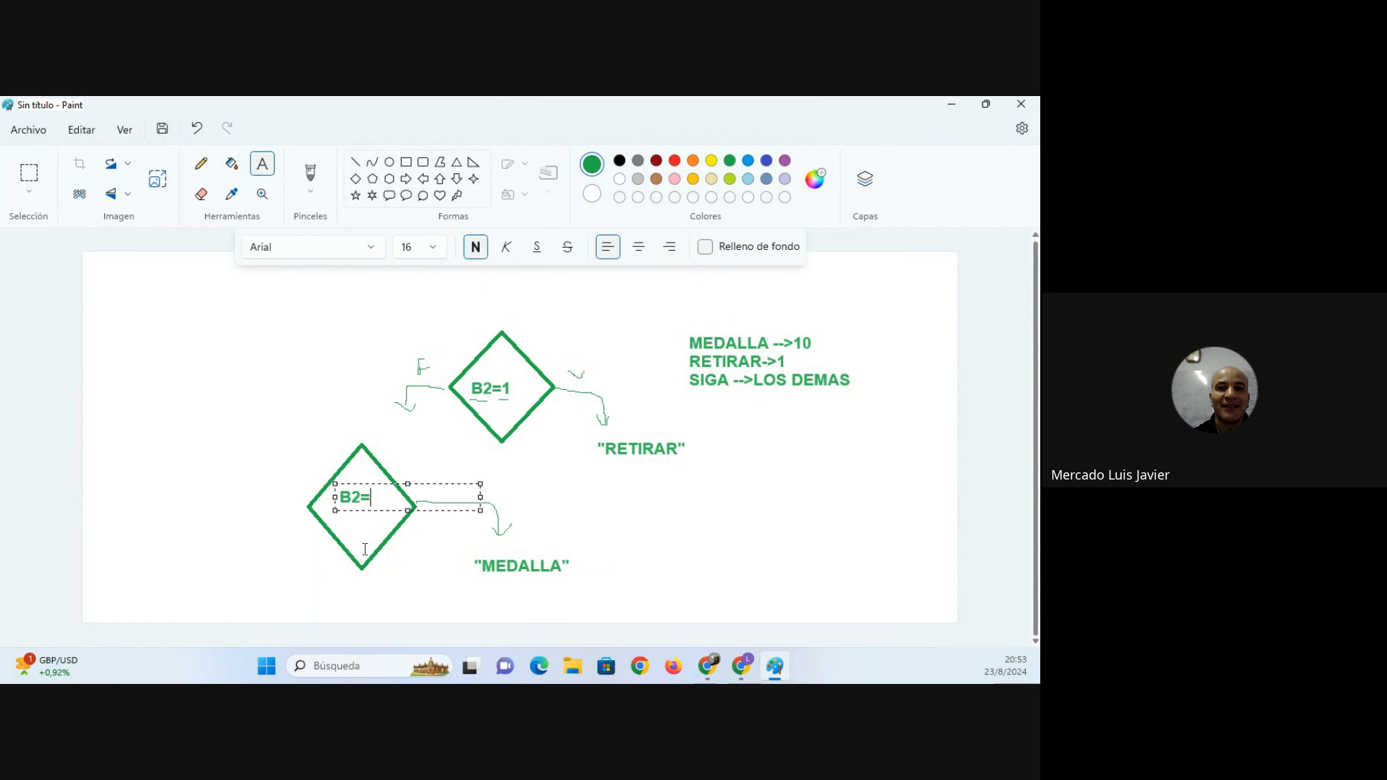
text(10)
click(411, 550)
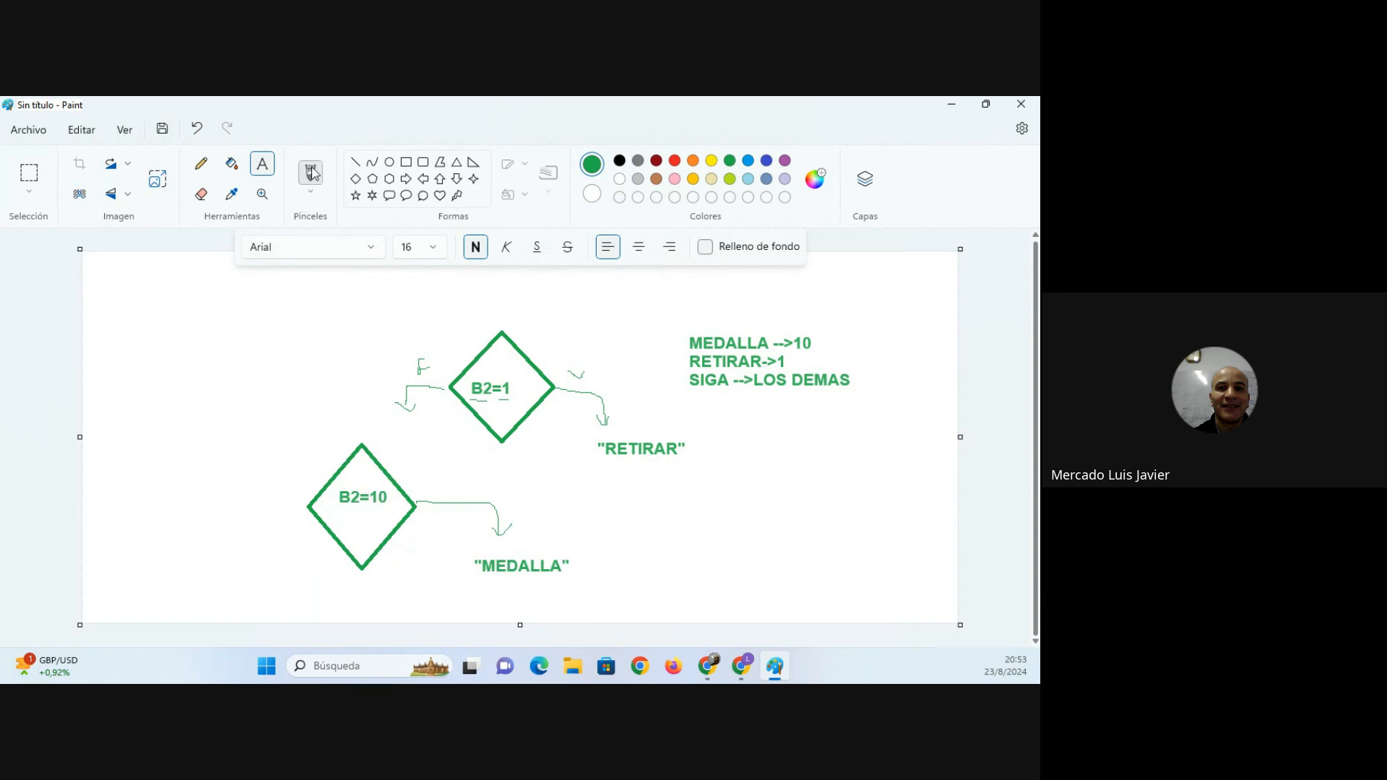
Sketch a branch arrow from the lower diamond's left corner and place the quoted label "SIGA" below it.
click(201, 163)
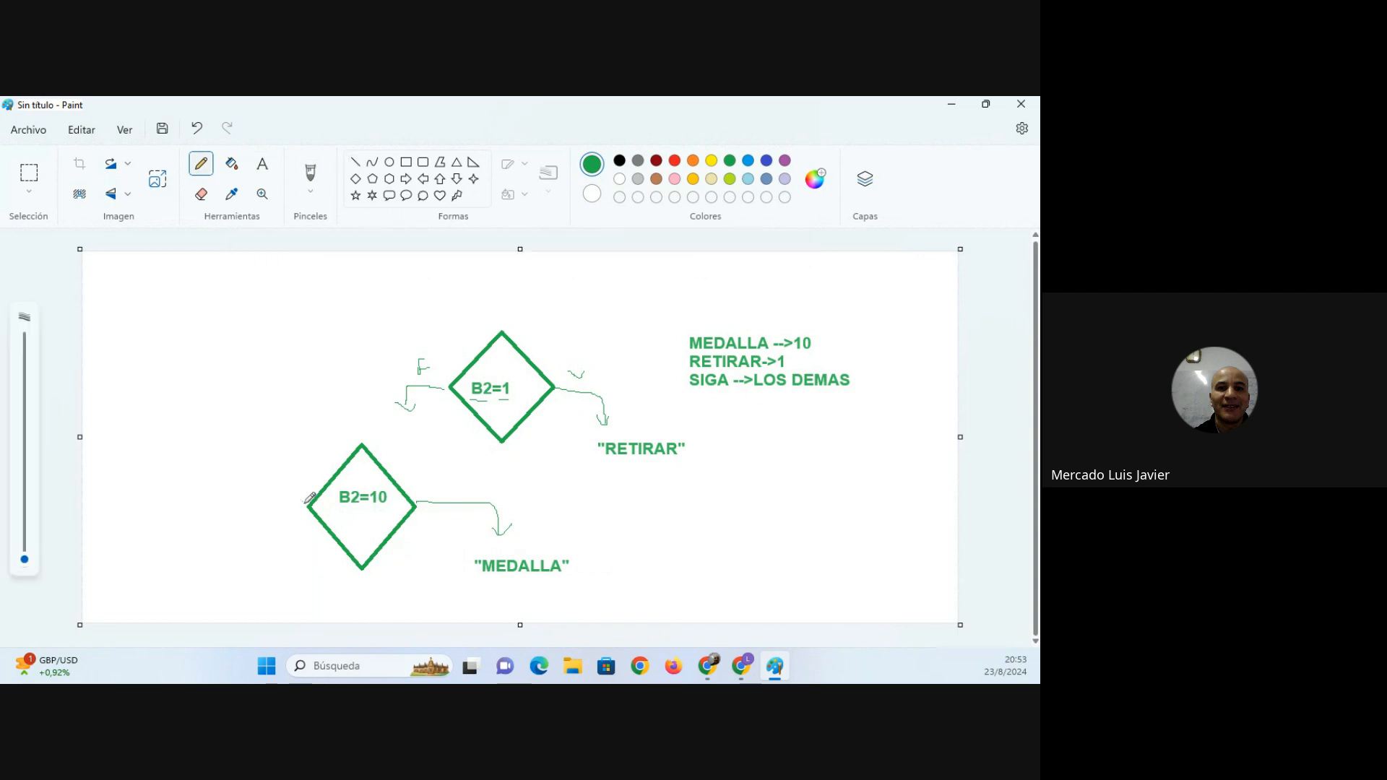
drag(305, 507, 259, 530)
click(262, 163)
click(208, 560)
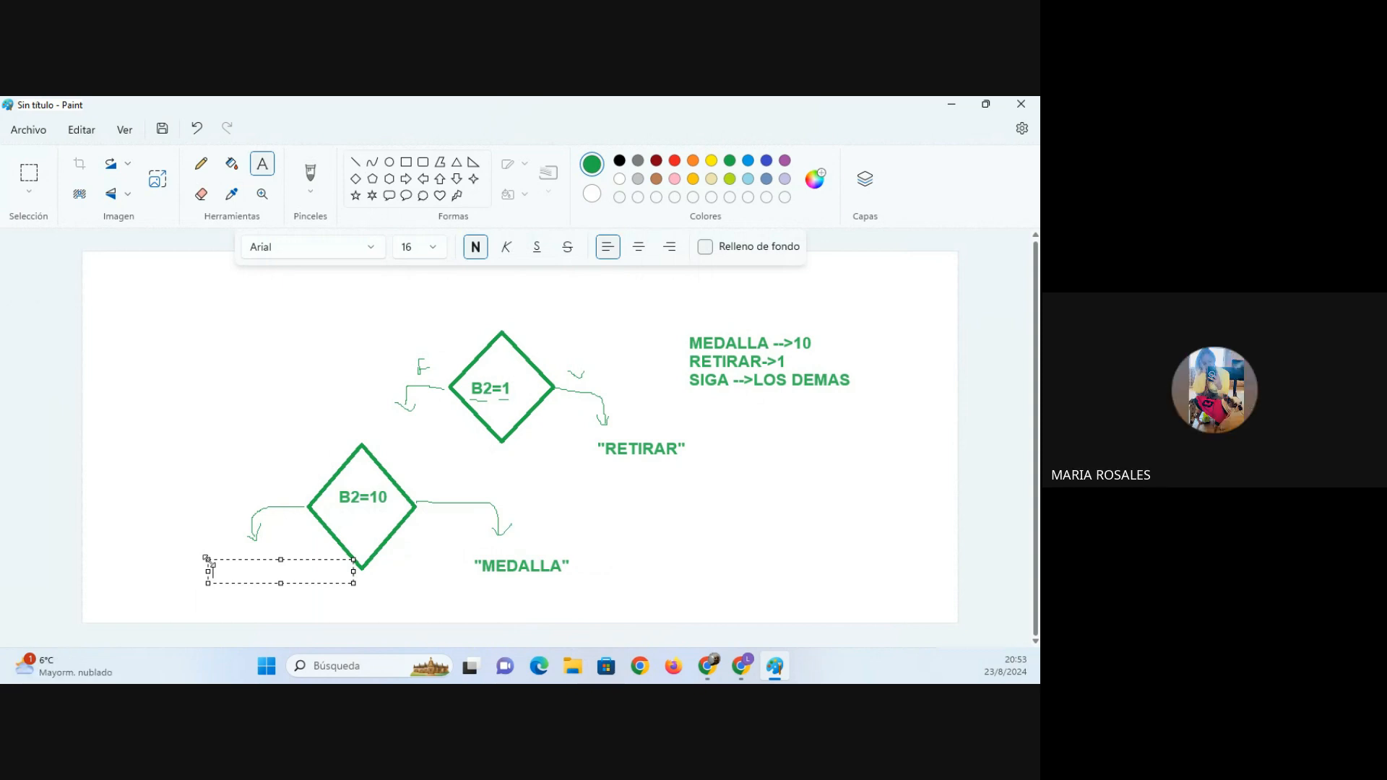
text("SIGA")
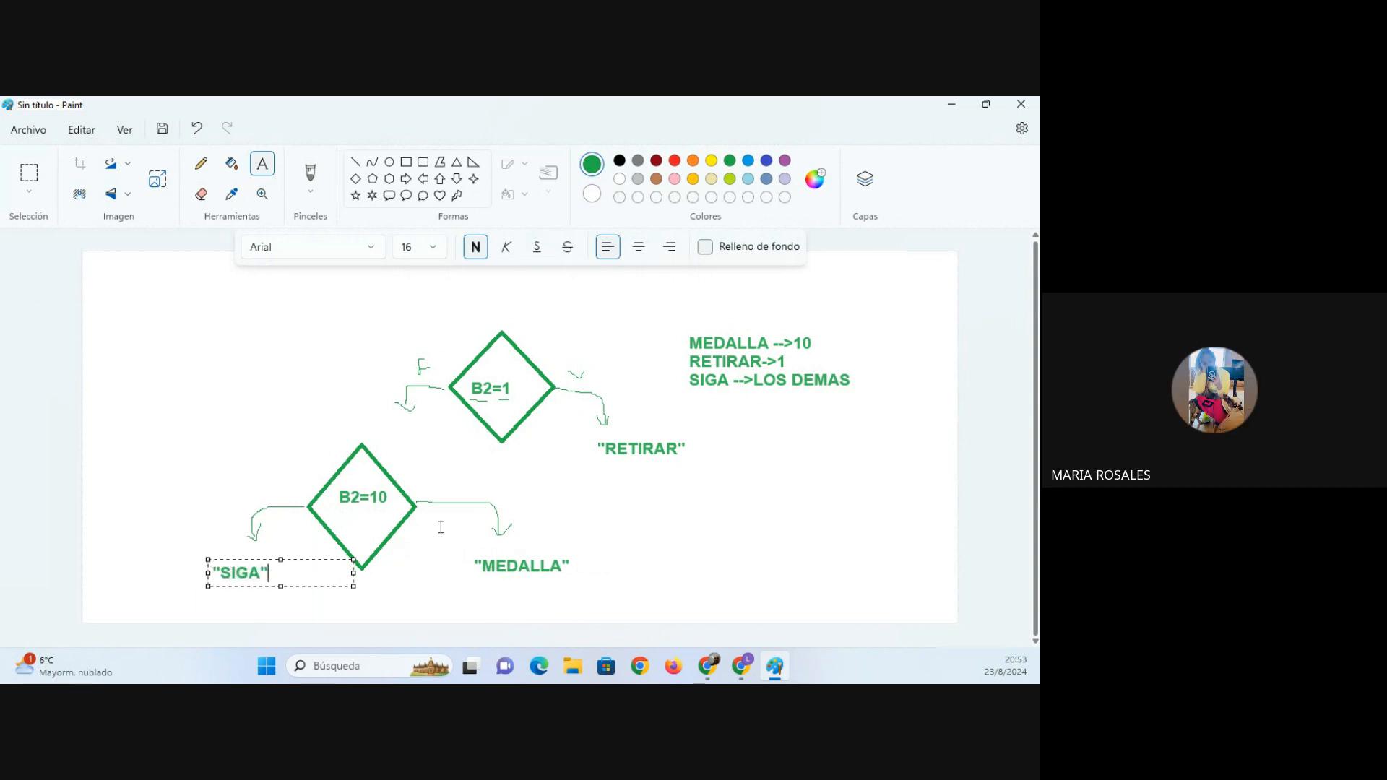
click(581, 515)
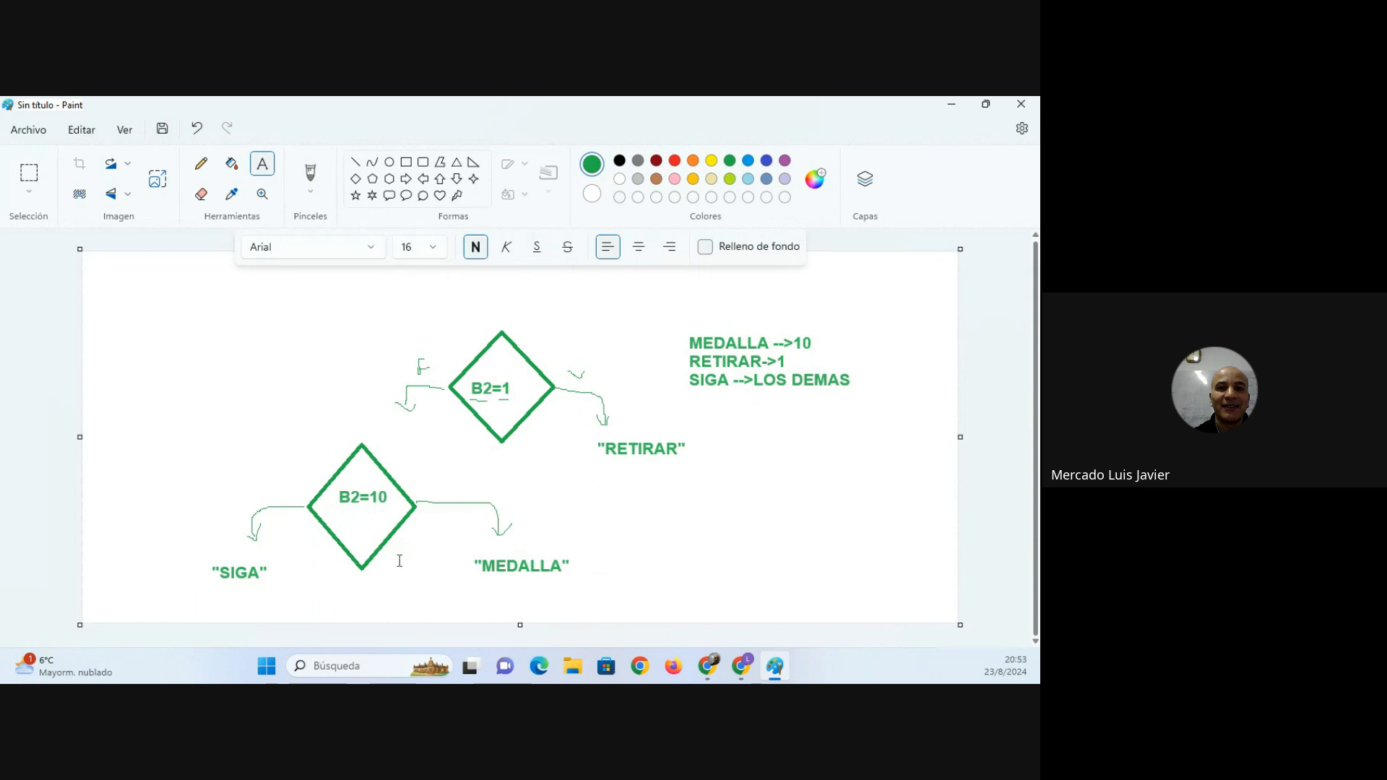
Write the partial formula =SI(B2=1;........ below the lower diamond at the canvas's bottom edge.
click(350, 611)
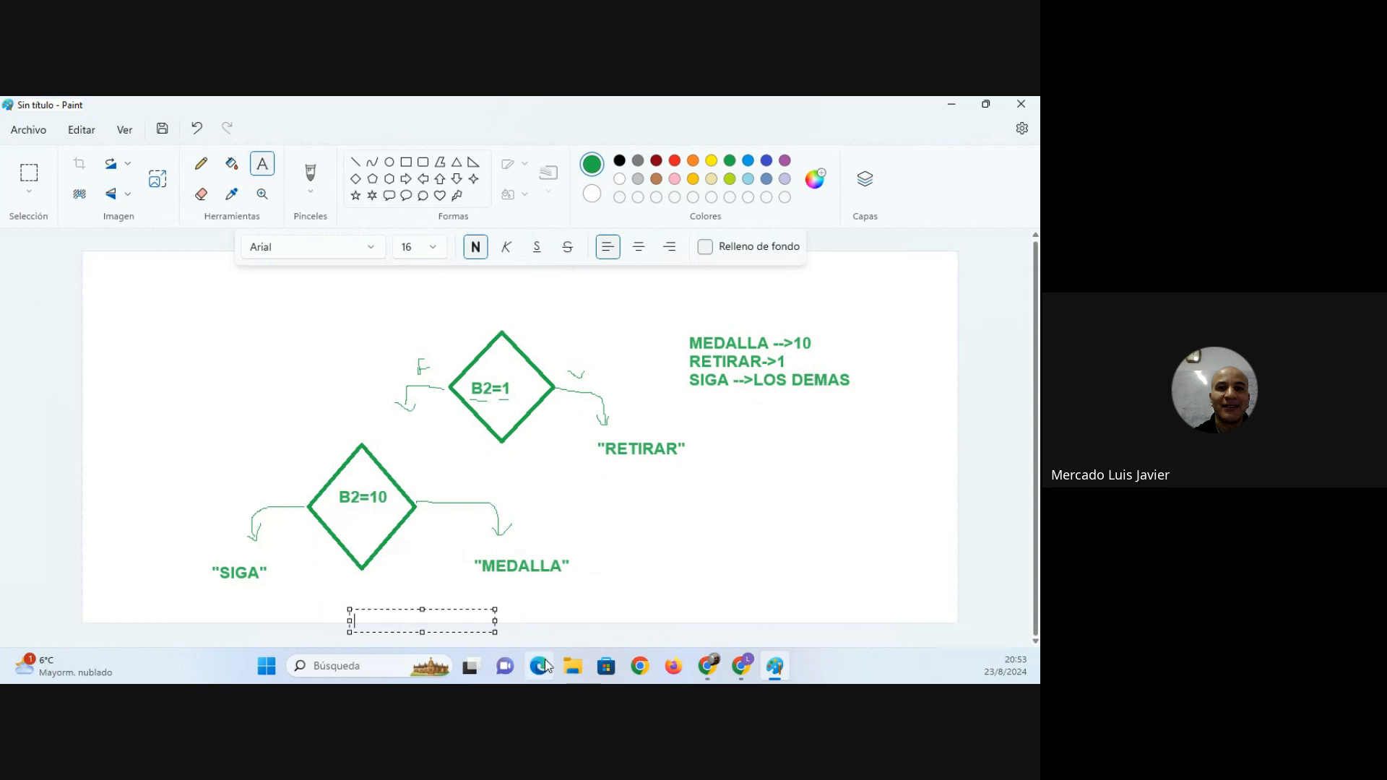
text(=SI)
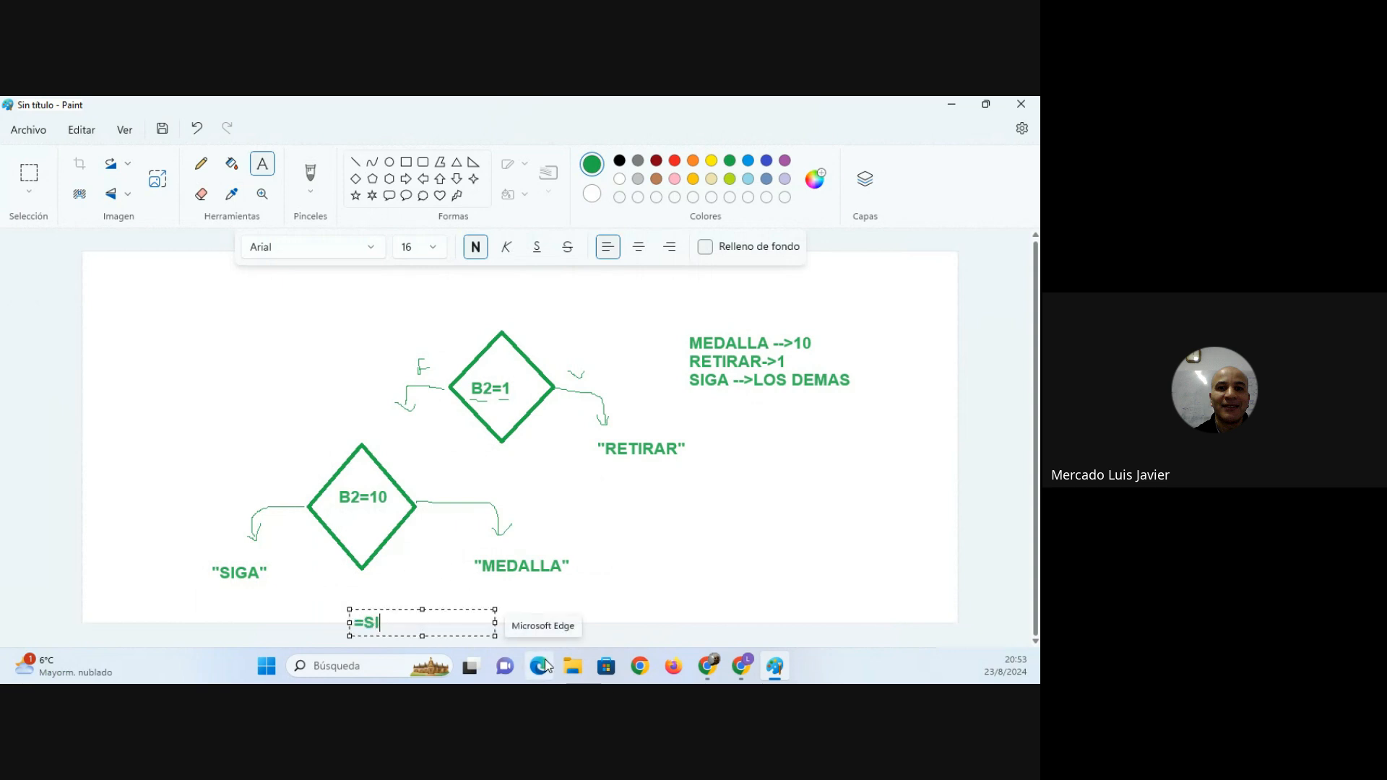
text((B2=1;........)
click(671, 566)
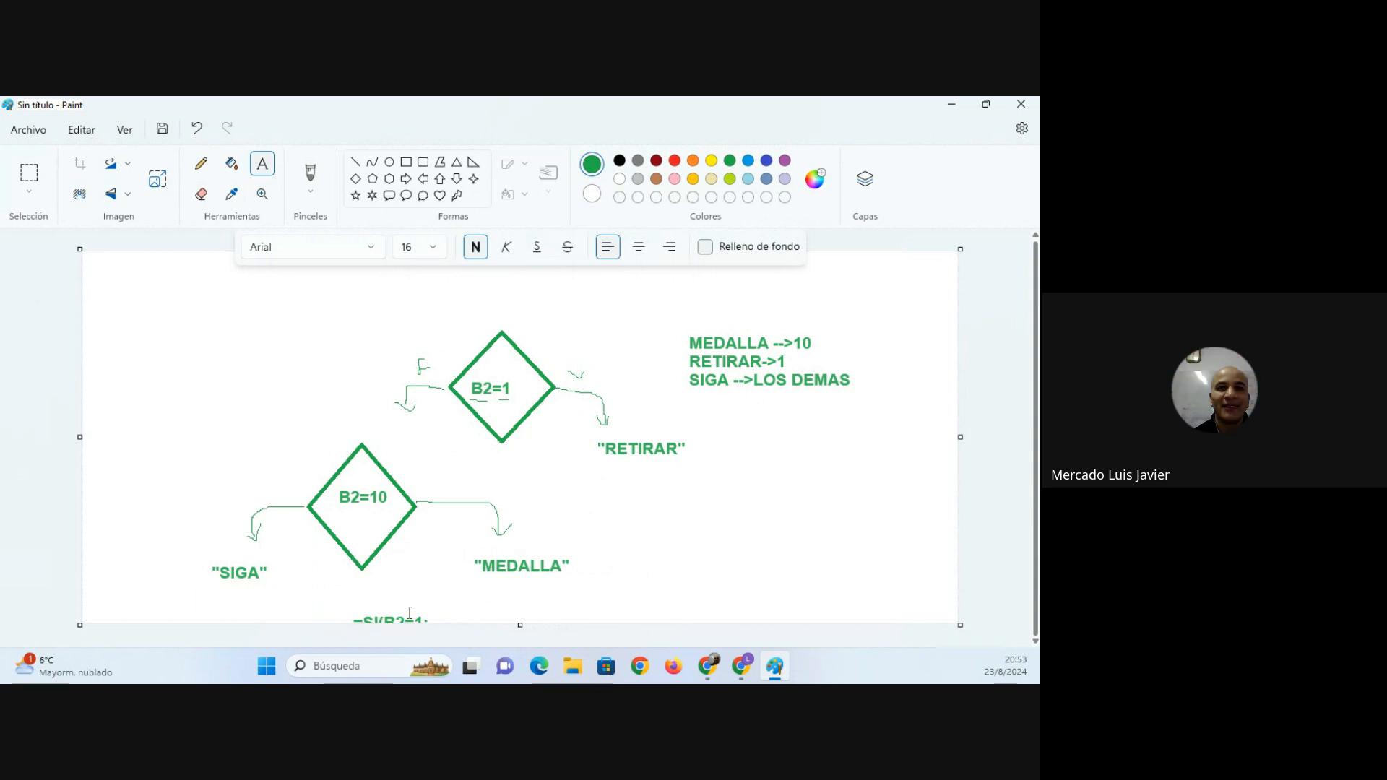
Write the partial formula =SI(B2=1;-------- in the empty area to the right of the "MEDALLA" label.
click(653, 543)
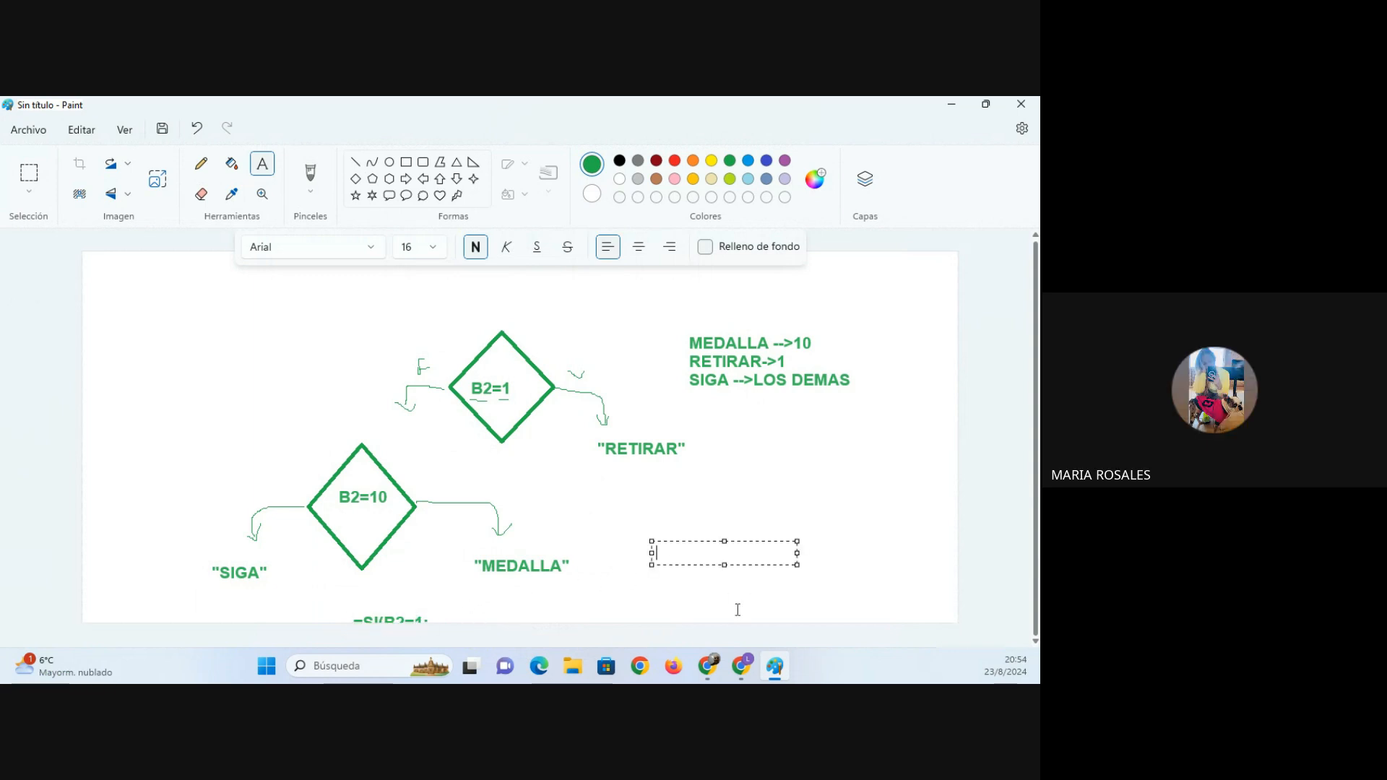
text(=SI)
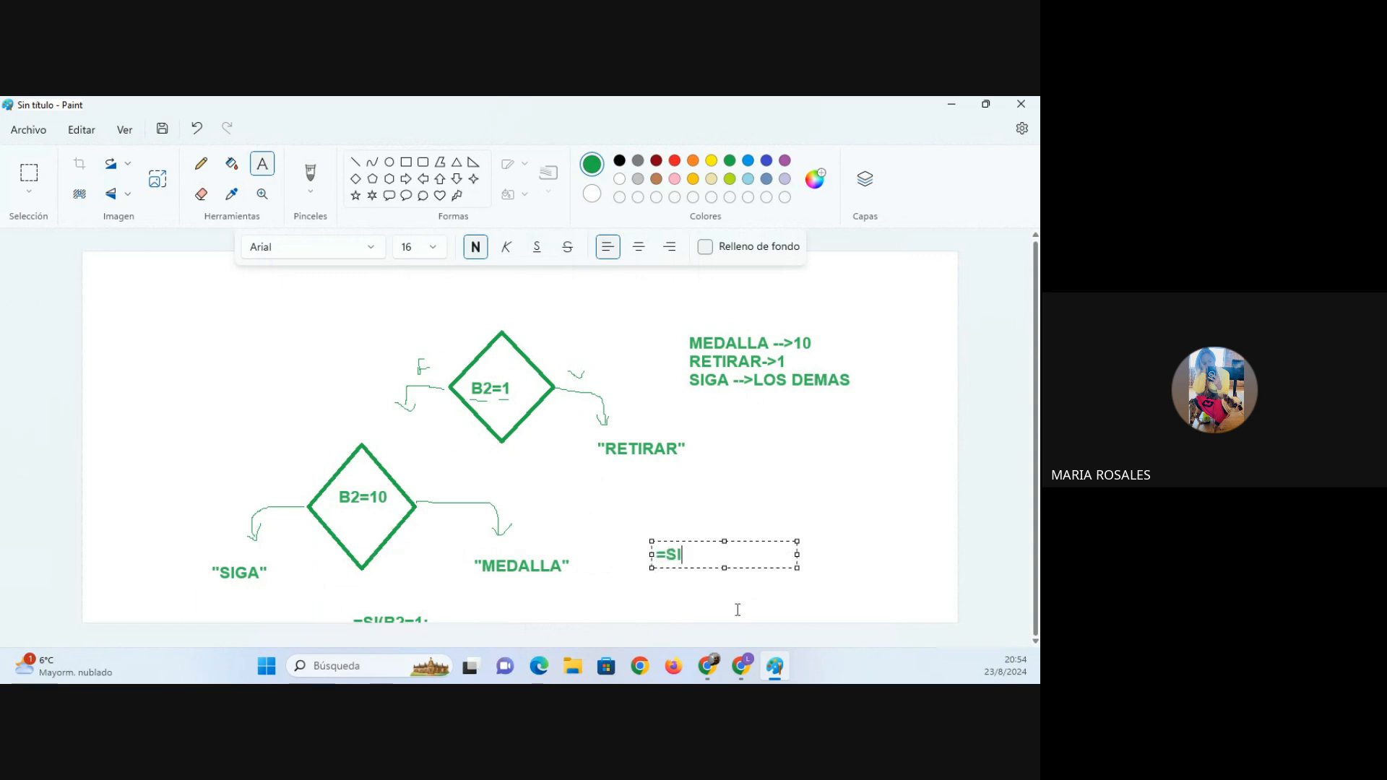
text((B2=1)
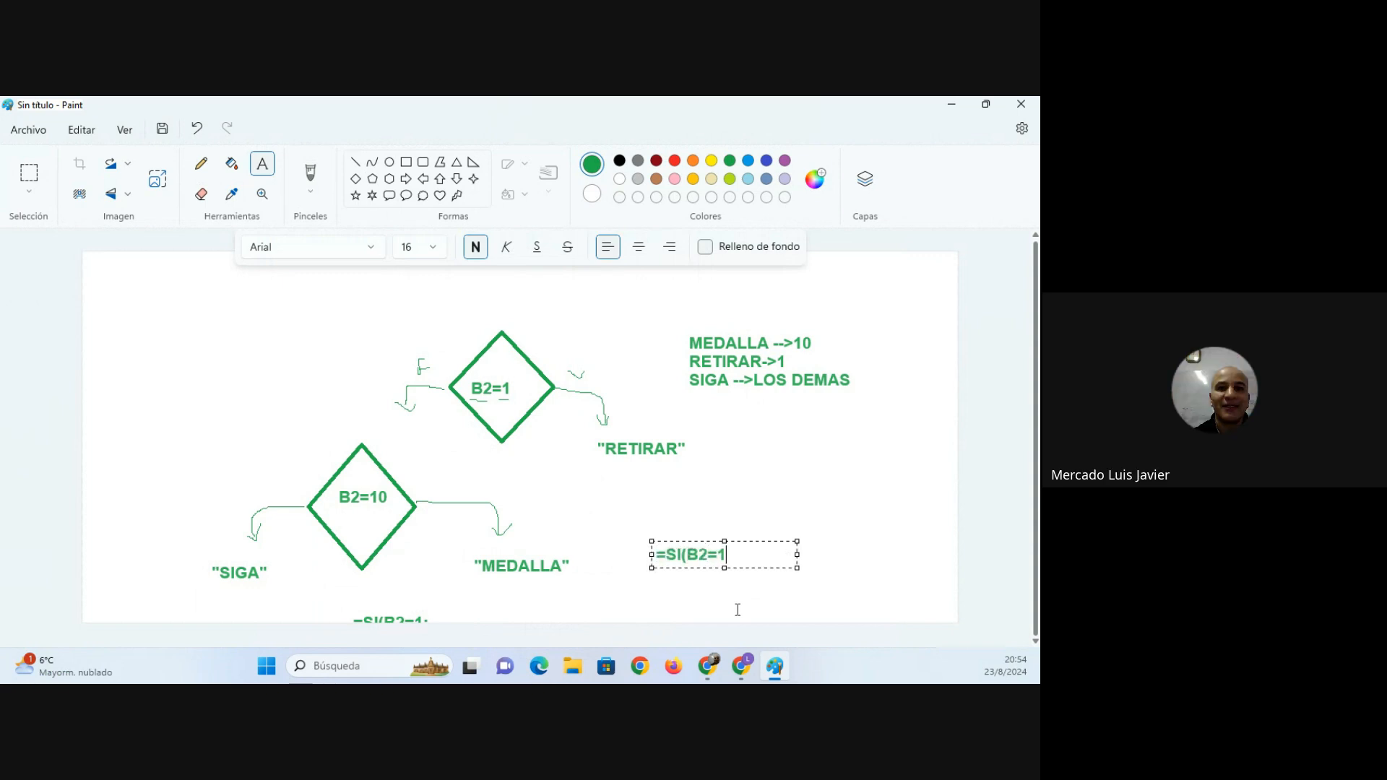
text(;--------)
click(851, 573)
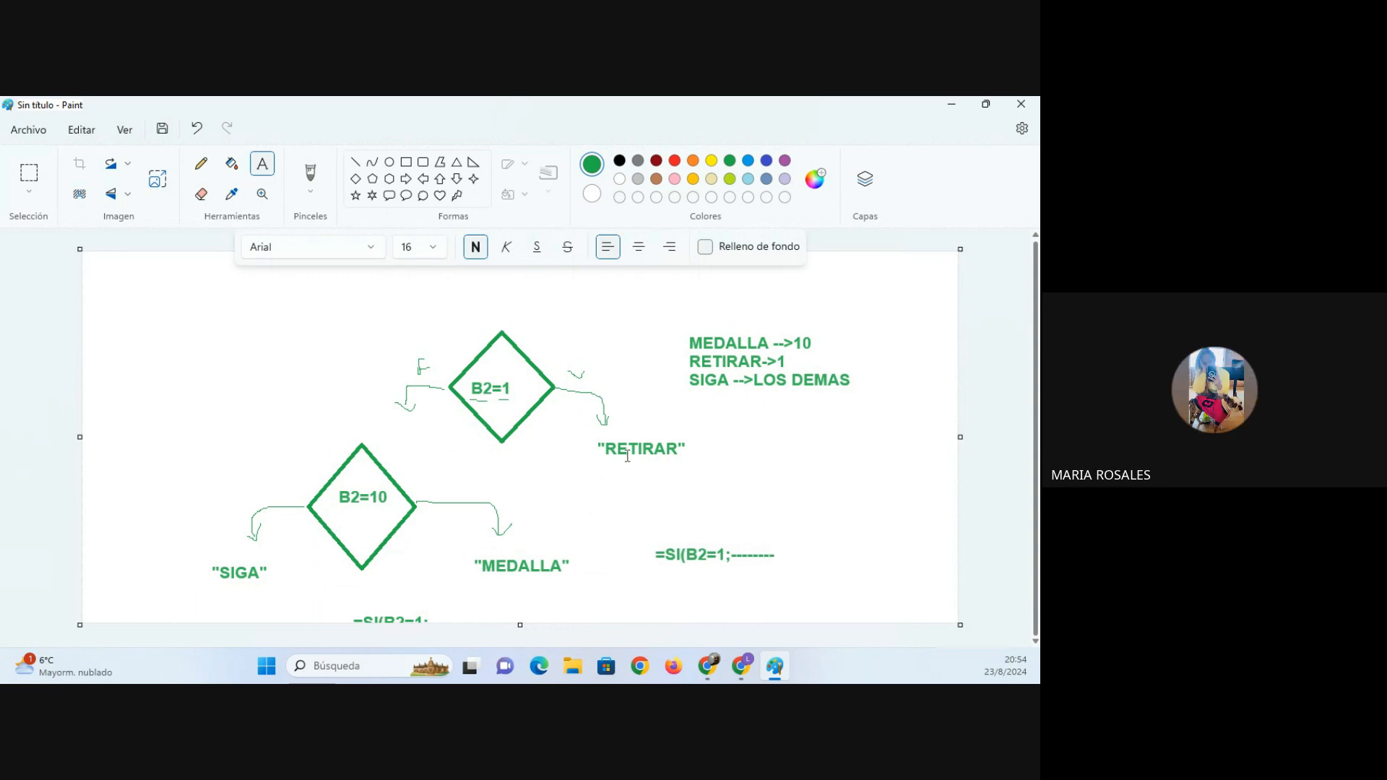
Save the diagram as a JPEG image named CAPTURA in the Descargas folder.
click(38, 131)
mouse_move(186, 284)
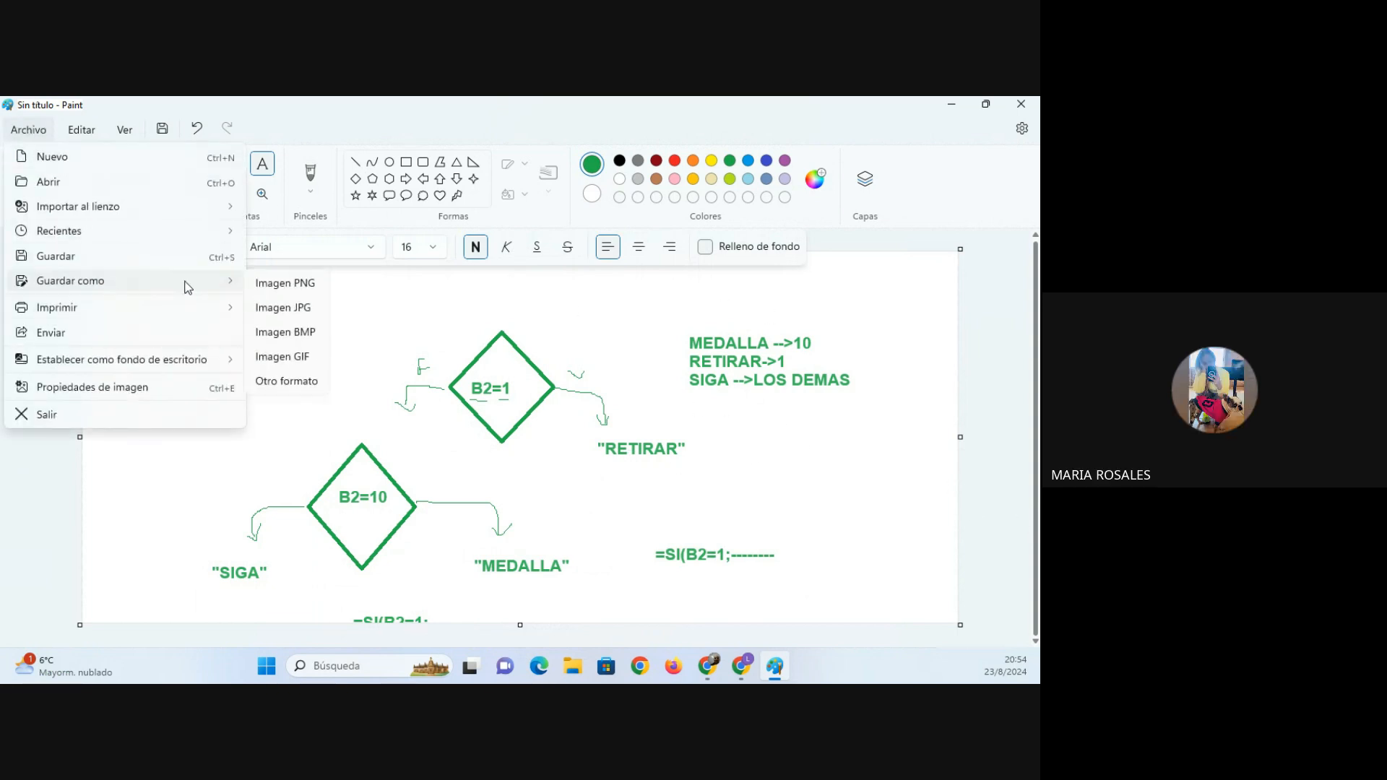
click(301, 307)
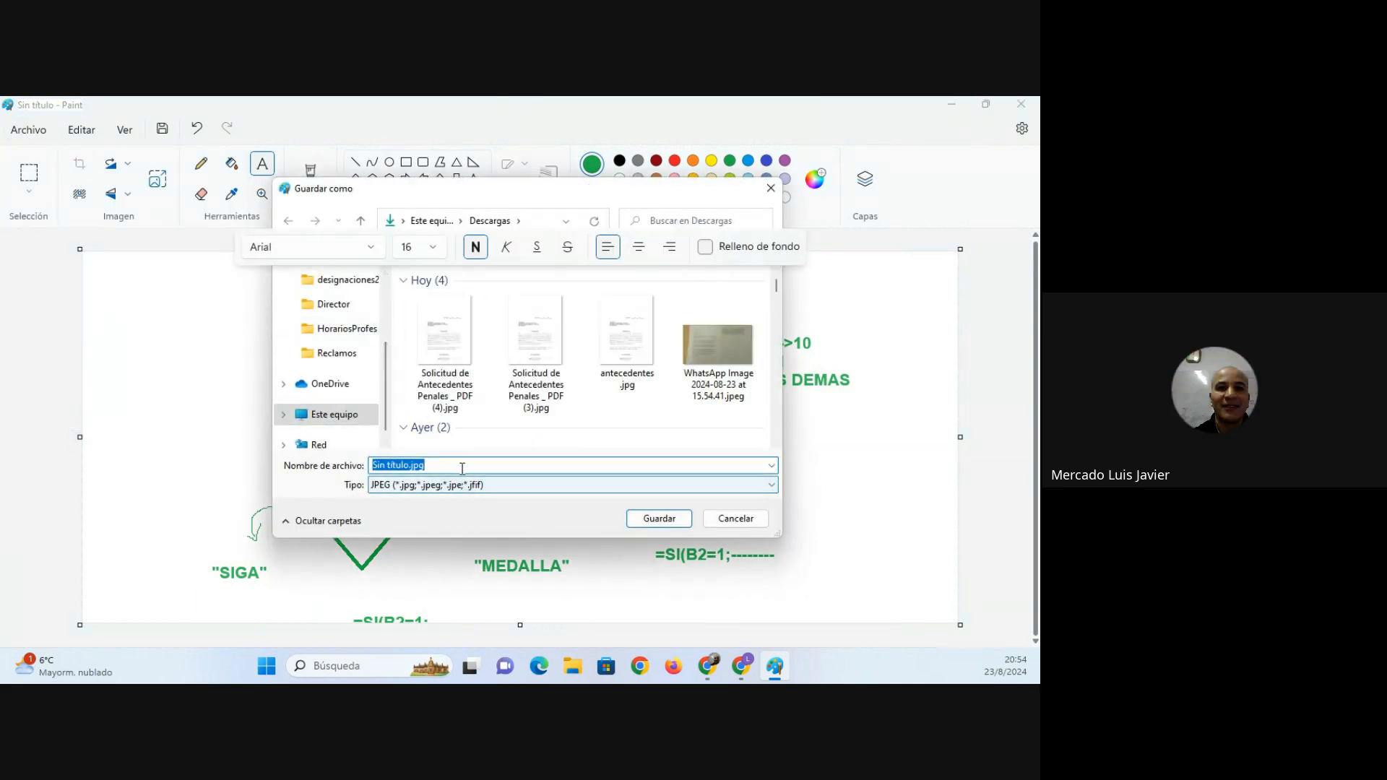
text(CAPTURA)
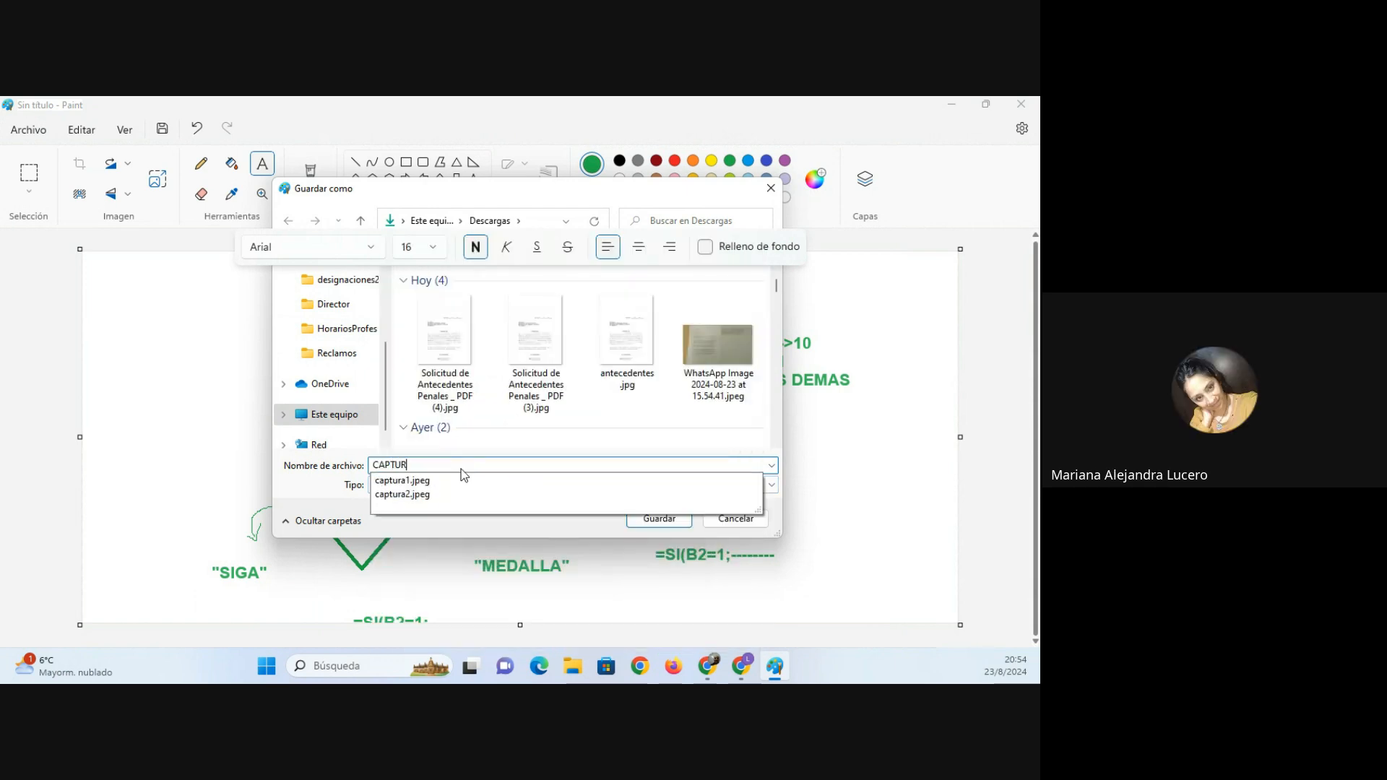
key(Return)
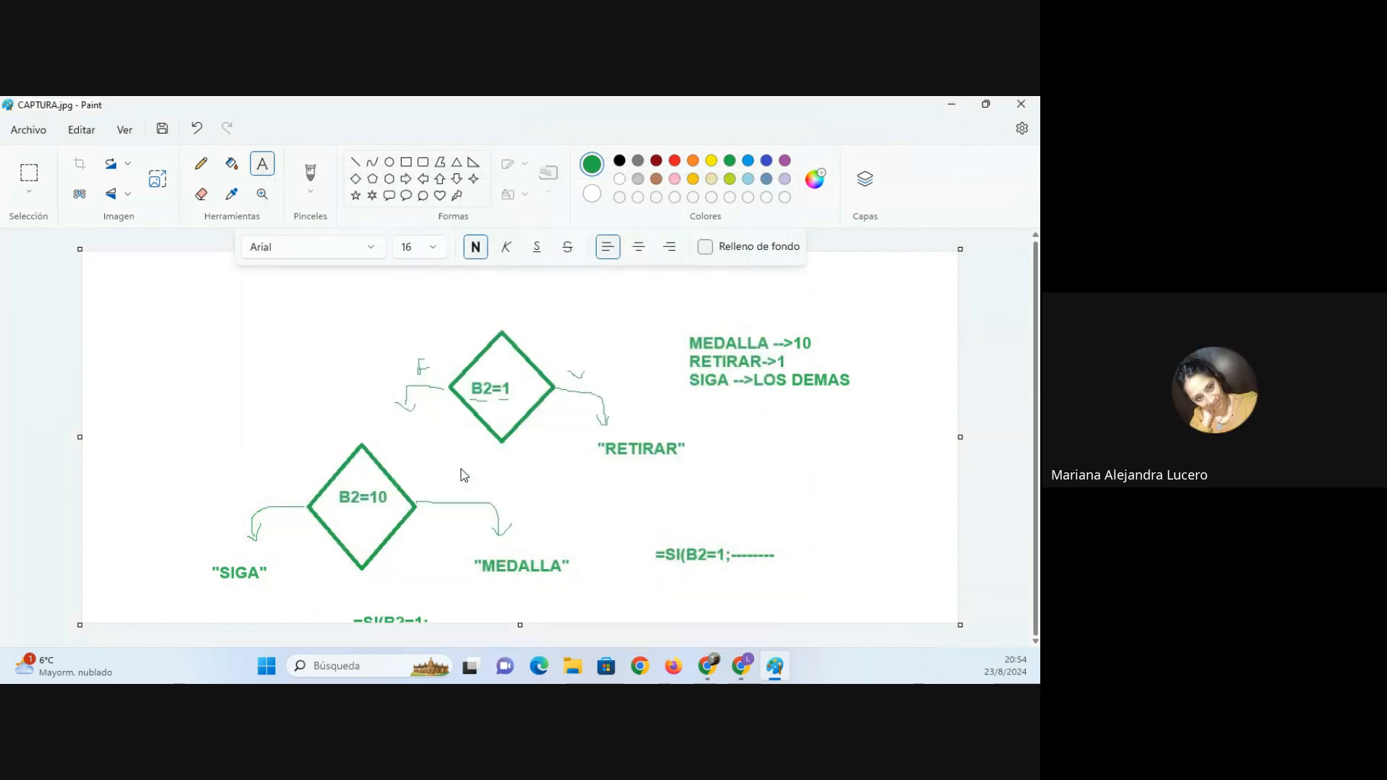
Return to the Viernes23 spreadsheet and select C4 under OBSERVACIÓN.
click(952, 104)
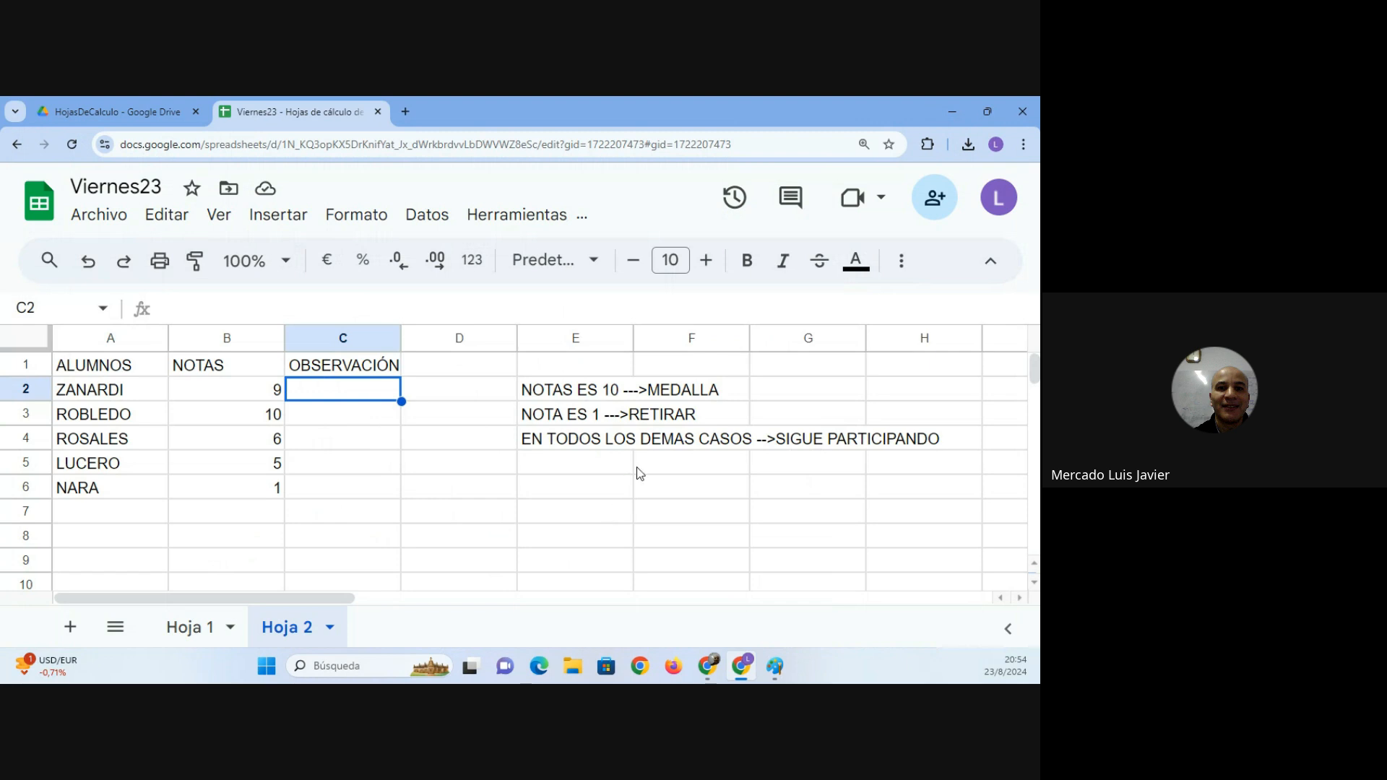
click(358, 445)
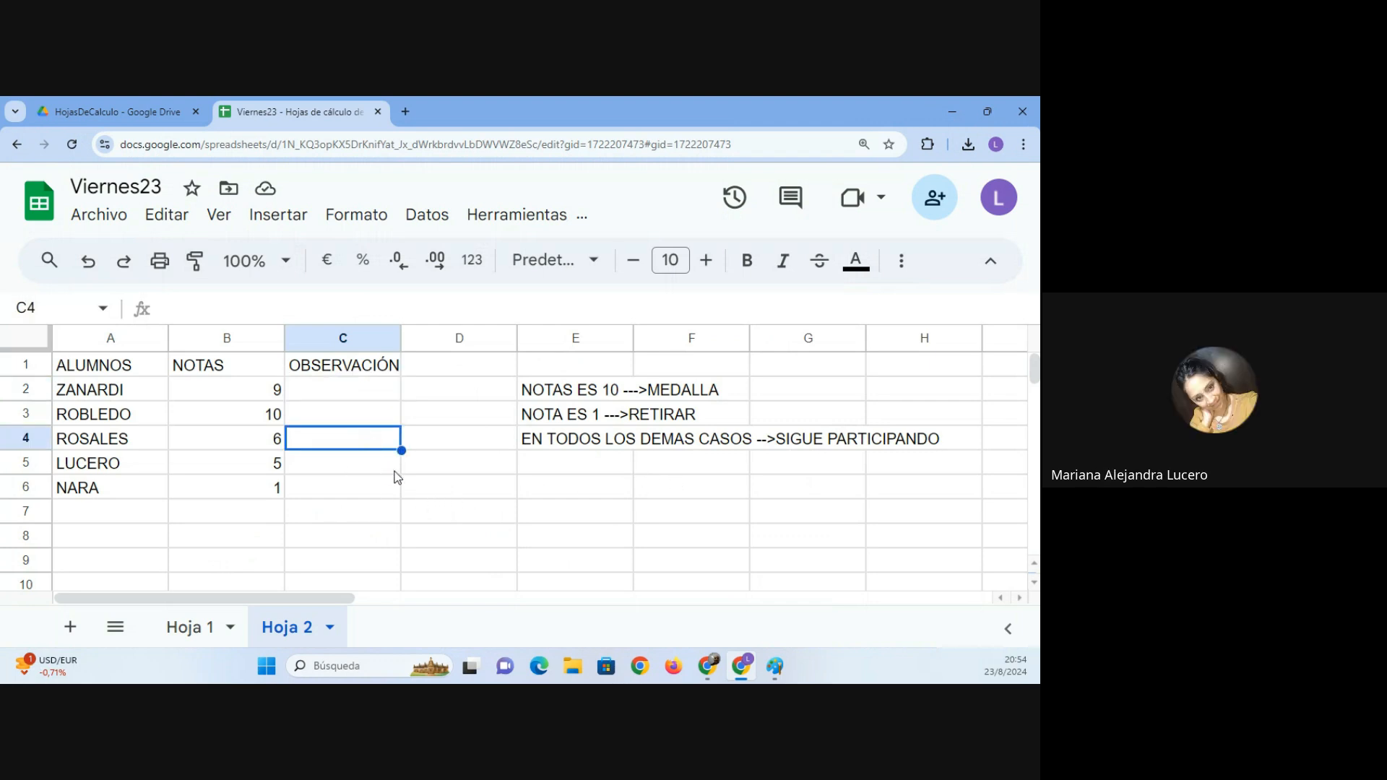
click(372, 490)
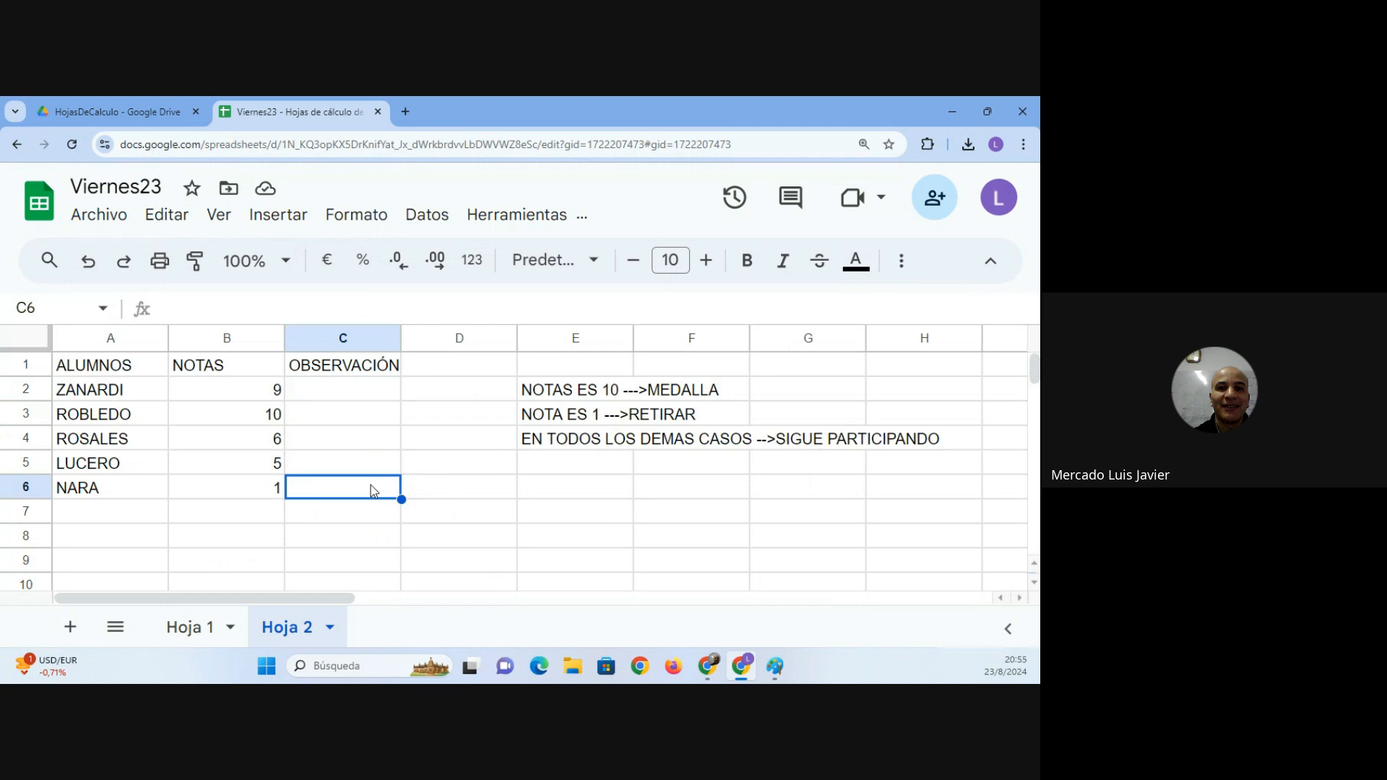
click(397, 434)
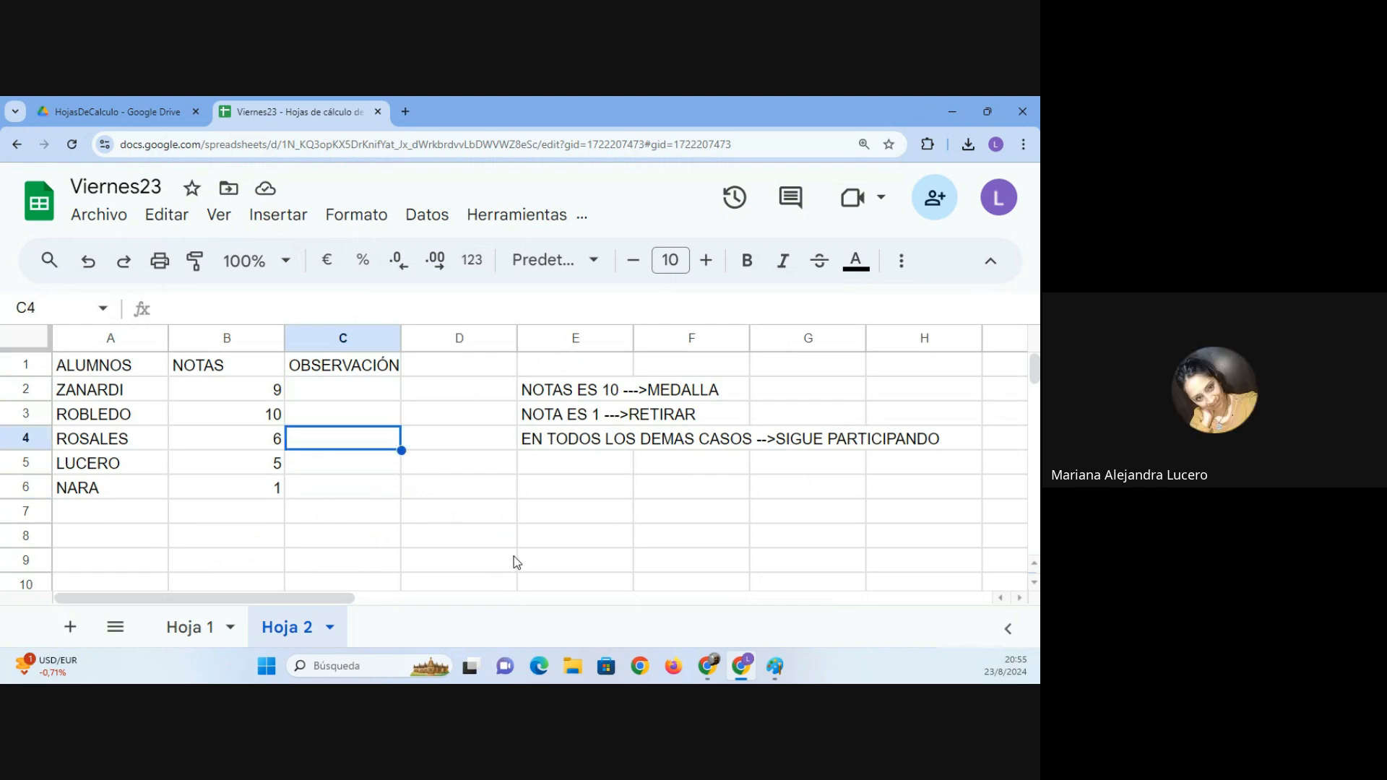